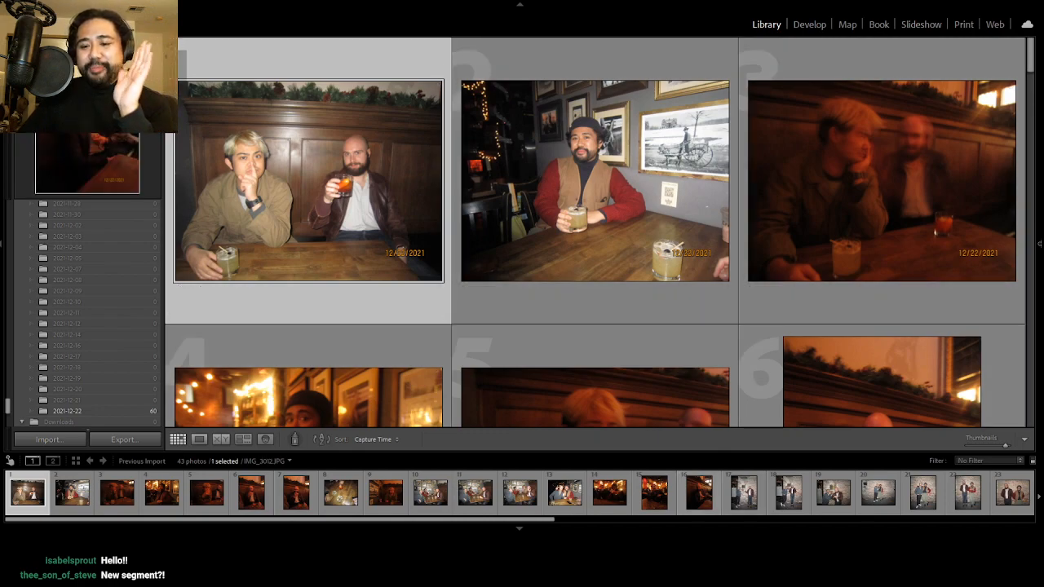
# Show all photographs in the catalog and open the first one, IMG_6127.CR2, in the Develop module.
pyautogui.moveTo(553, 522); pyautogui.dragTo(440, 507)
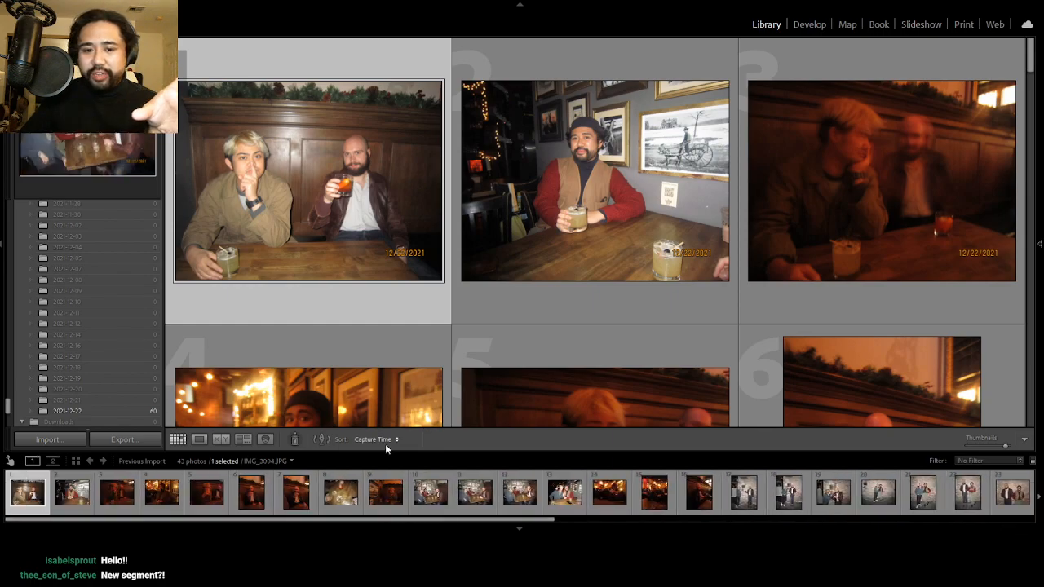
pyautogui.hotkey('ctrl', 'alt', 'Left')
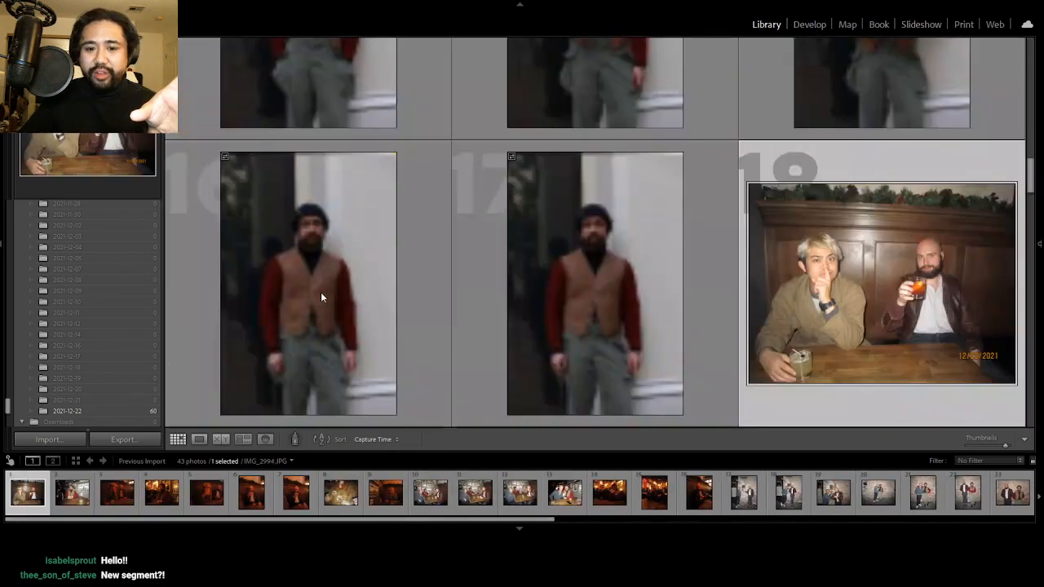
pyautogui.scroll(10, 603, 293)
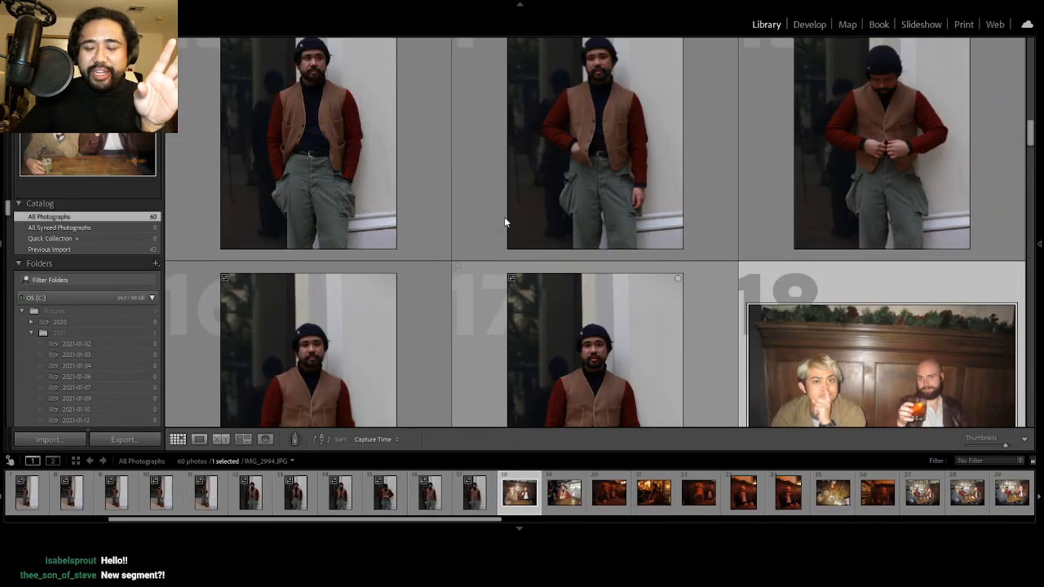
pyautogui.scroll(-10, 514, 220)
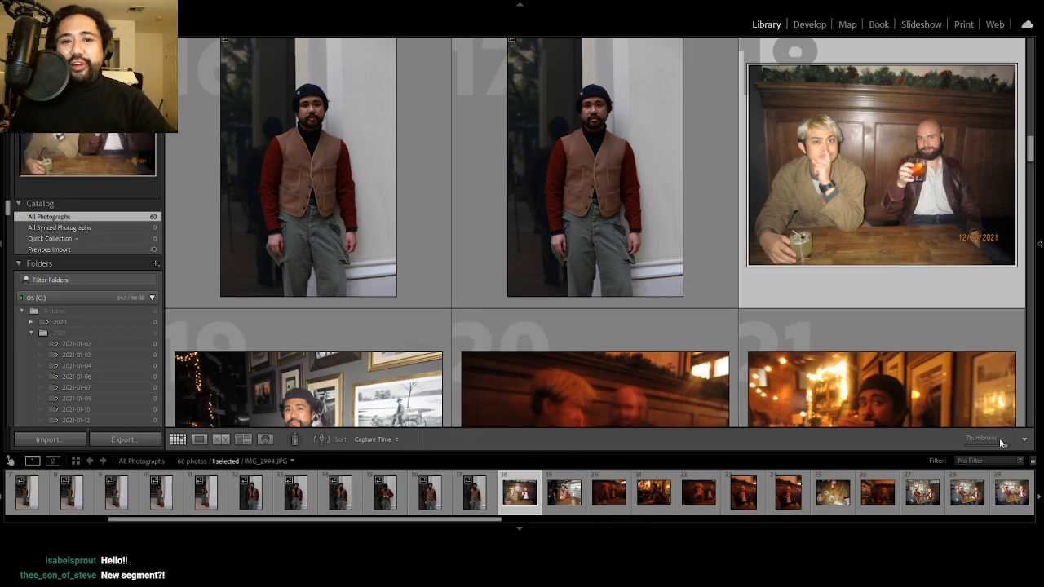
pyautogui.scroll(10, 640, 314)
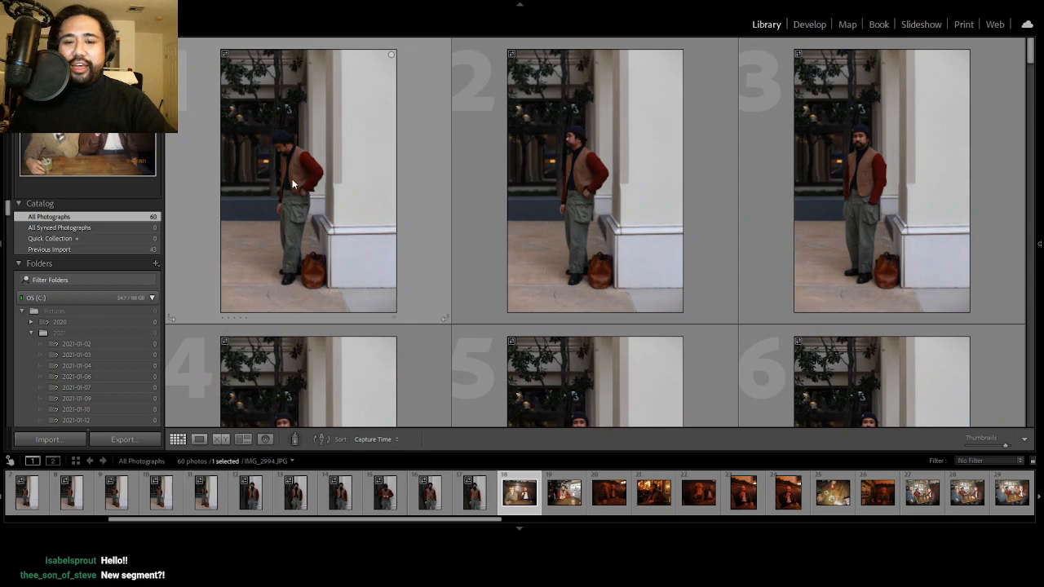
pyautogui.doubleClick(308, 172)
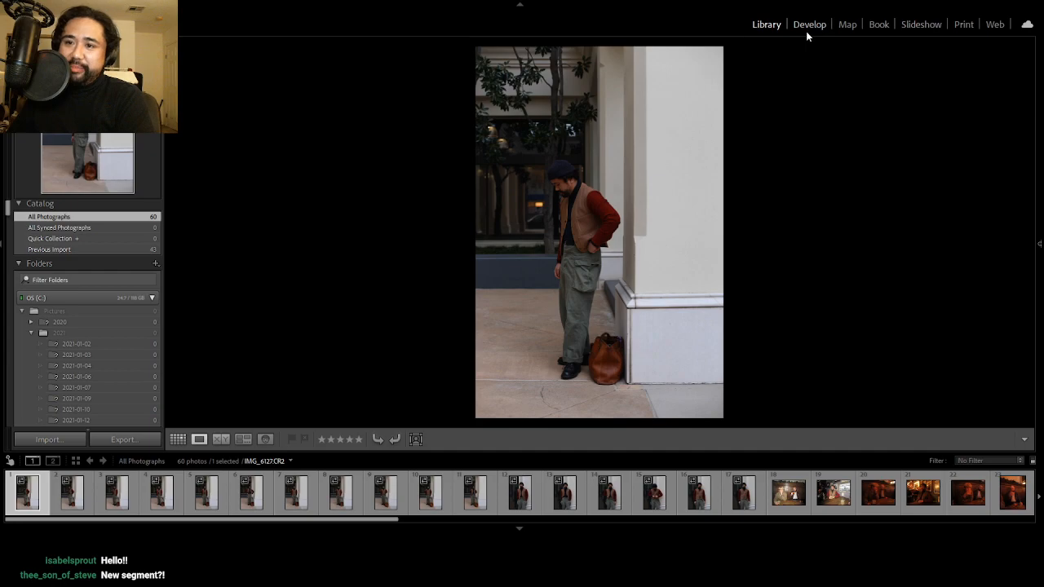
pyautogui.click(806, 24)
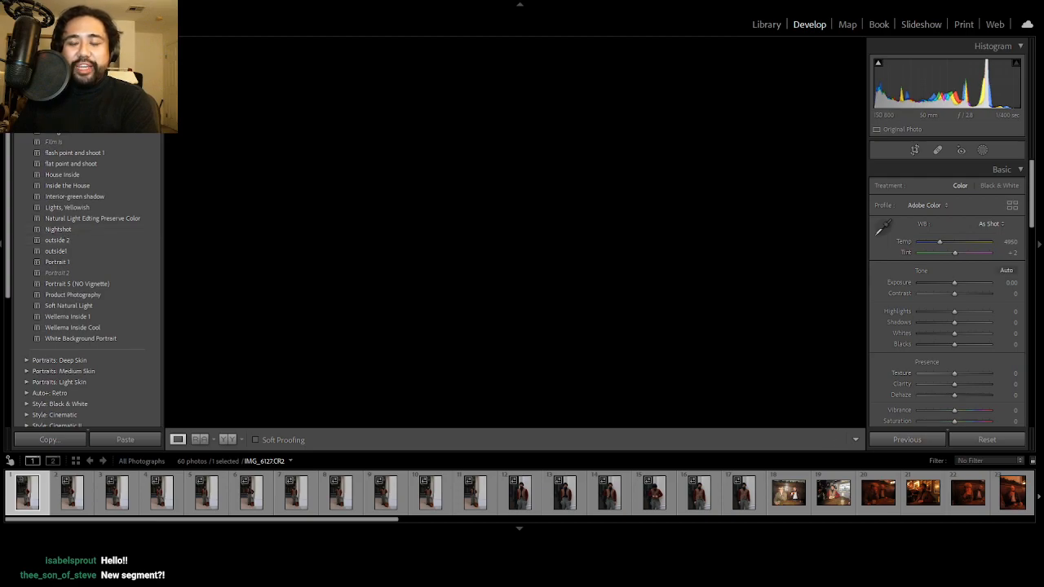
# Try a black-and-white preset and several color presets on the photo, undoing the black-and-white look.
pyautogui.click(65, 98)
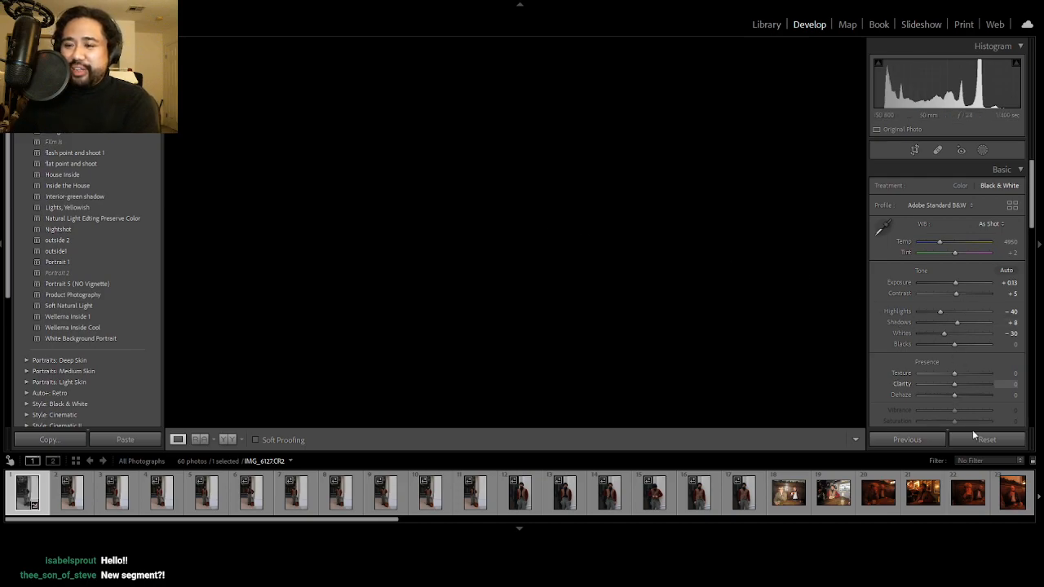
pyautogui.scroll(-3, 974, 397)
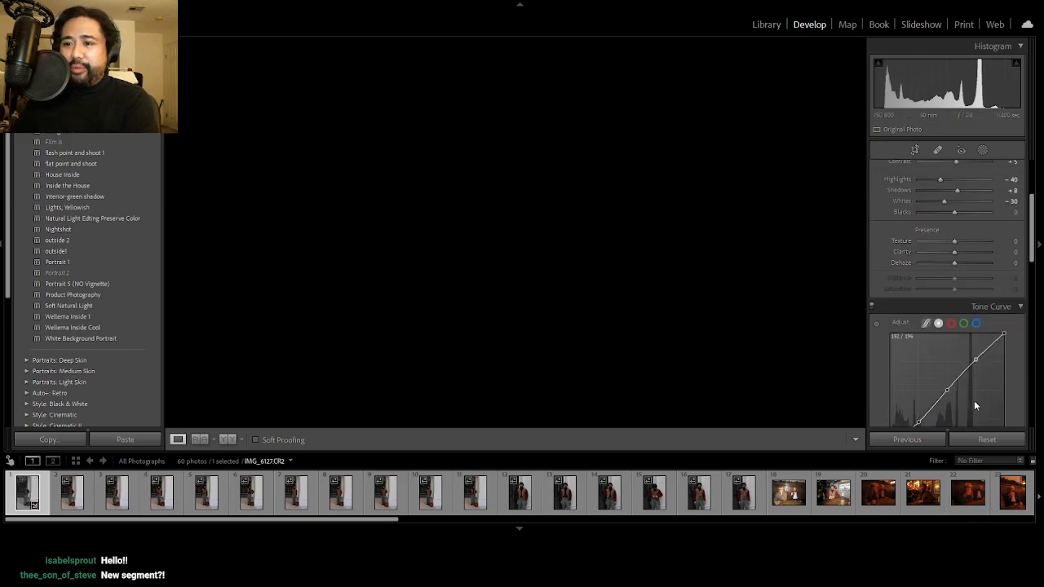
pyautogui.scroll(3, 974, 400)
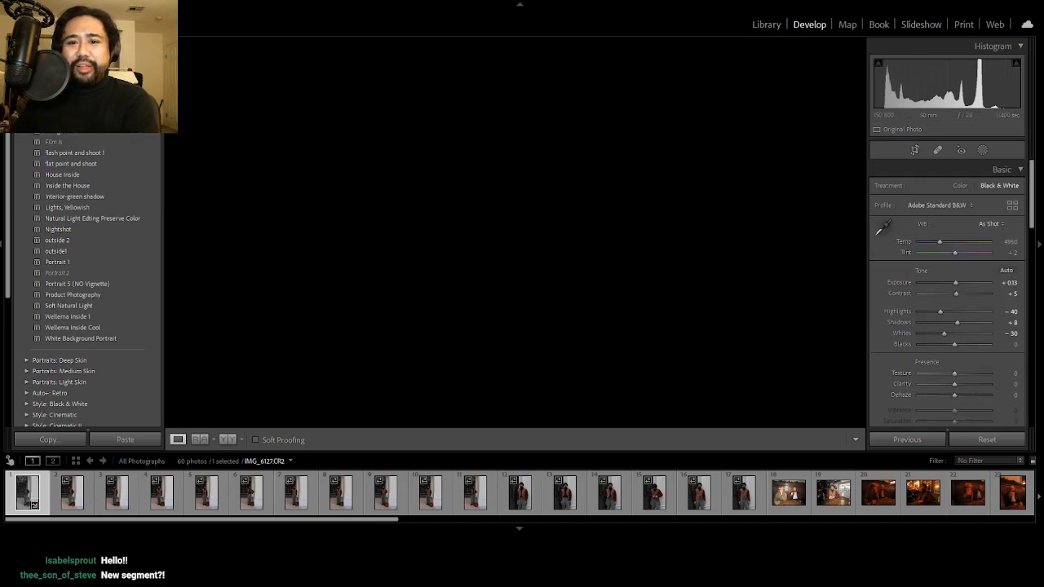
pyautogui.hotkey('ctrl', 'z')
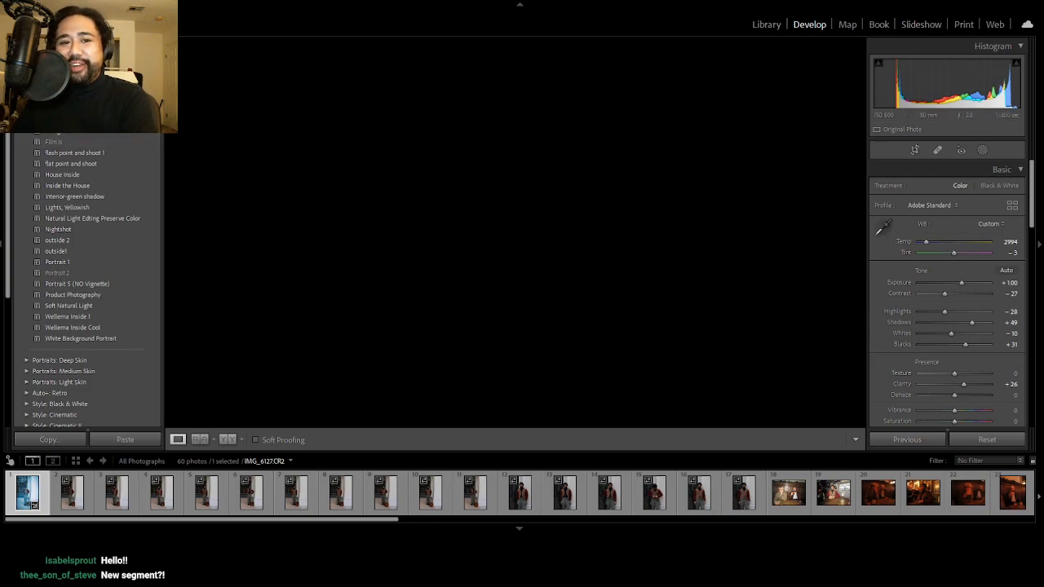
pyautogui.click(69, 110)
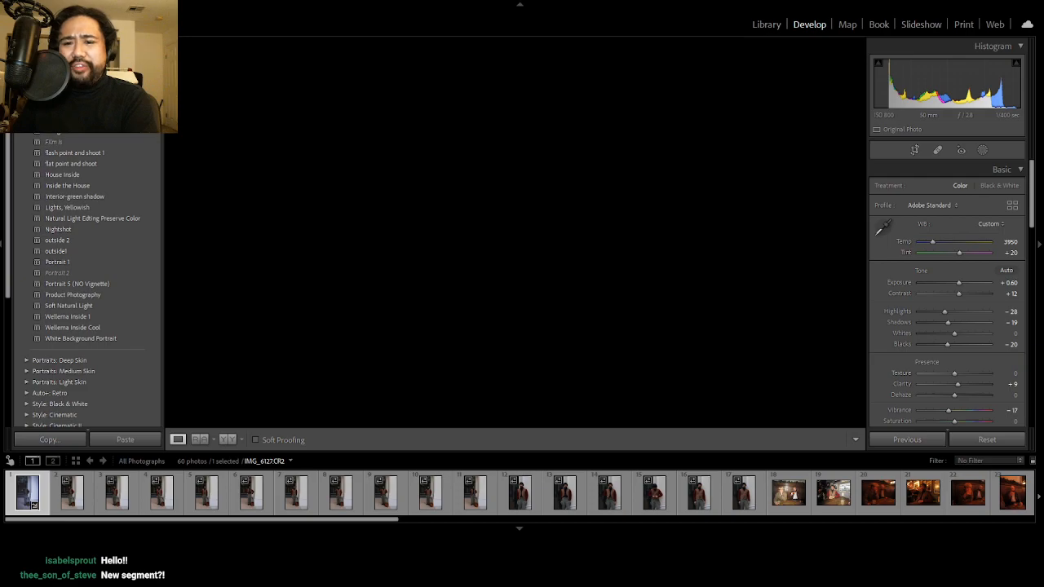
pyautogui.click(54, 131)
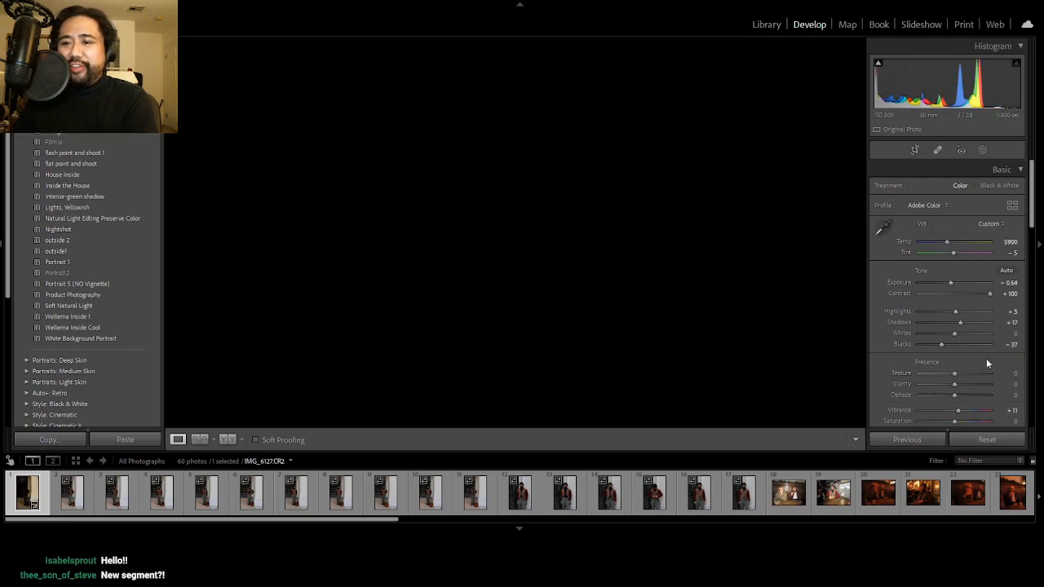
pyautogui.click(92, 137)
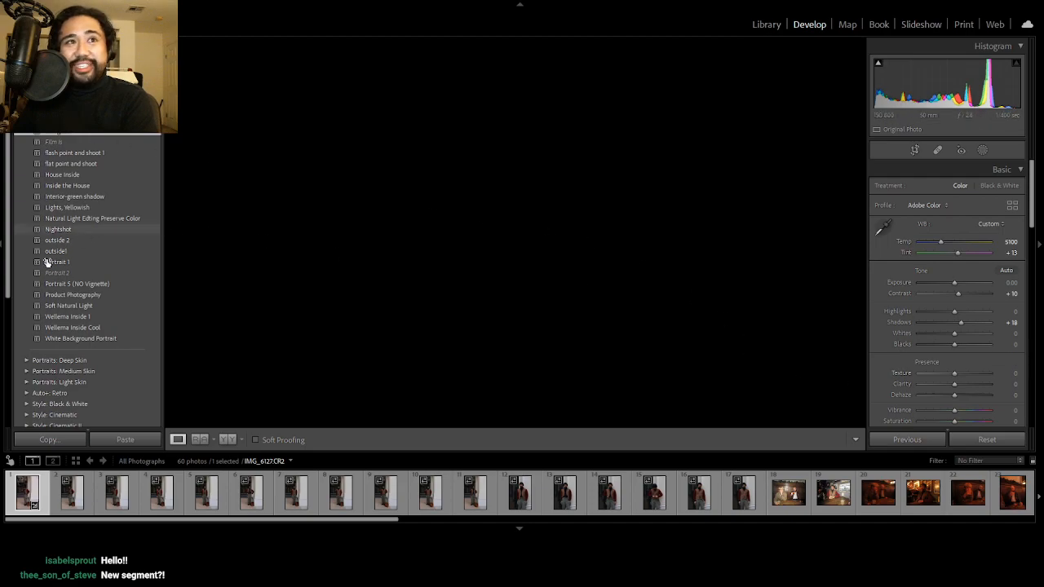
# Try the House Inside preset on the photo and compare the before and after versions.
pyautogui.click(79, 174)
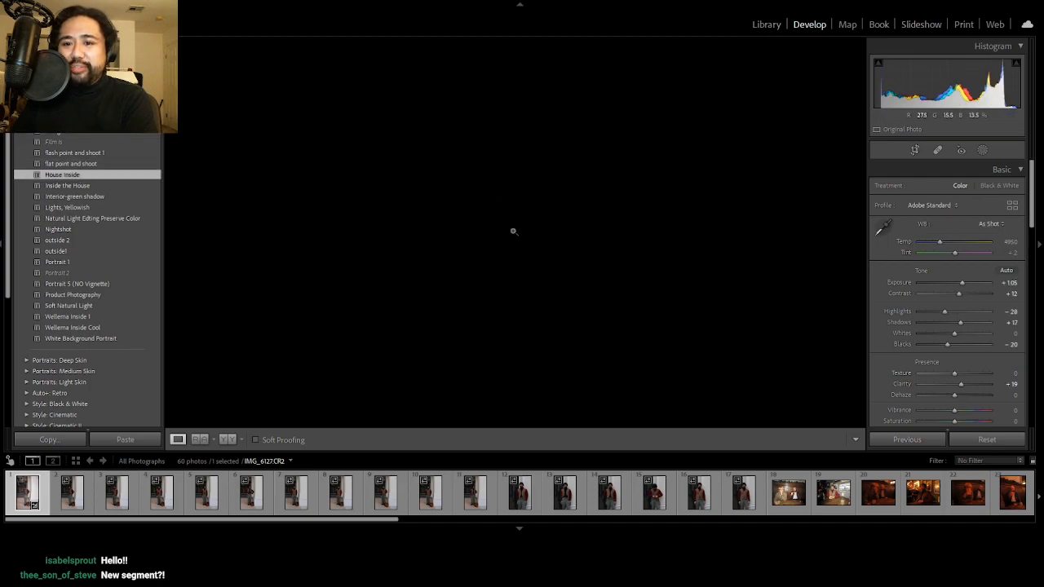
pyautogui.press('\\')
pyautogui.press('\\')
pyautogui.press('\\')
pyautogui.press('\\')
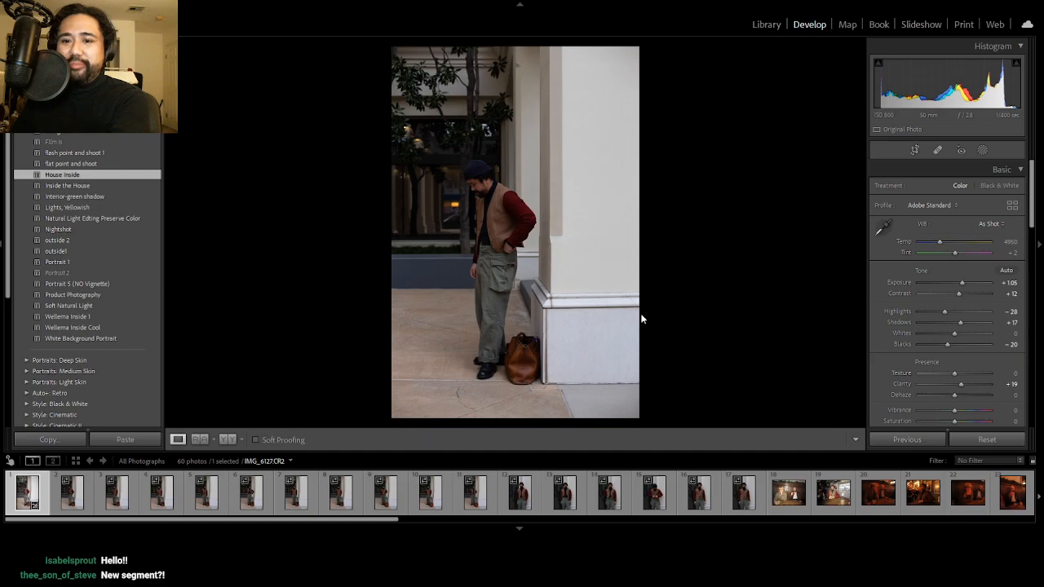
pyautogui.press('\\')
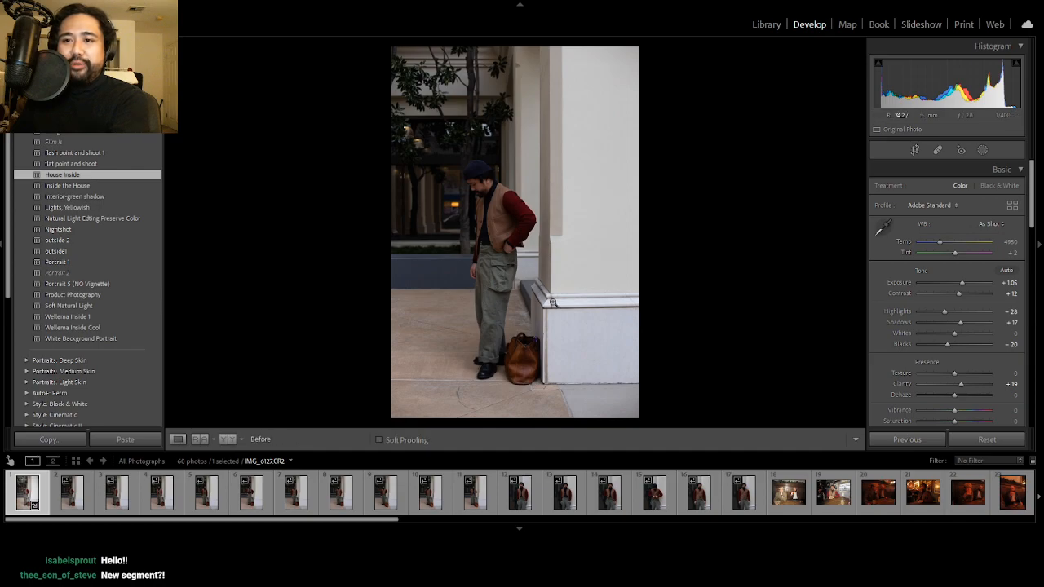
# Try the Inside the House, Interior-green shadow and Lights, Yellowish presets, settling on the outside 2 preset.
pyautogui.click(74, 188)
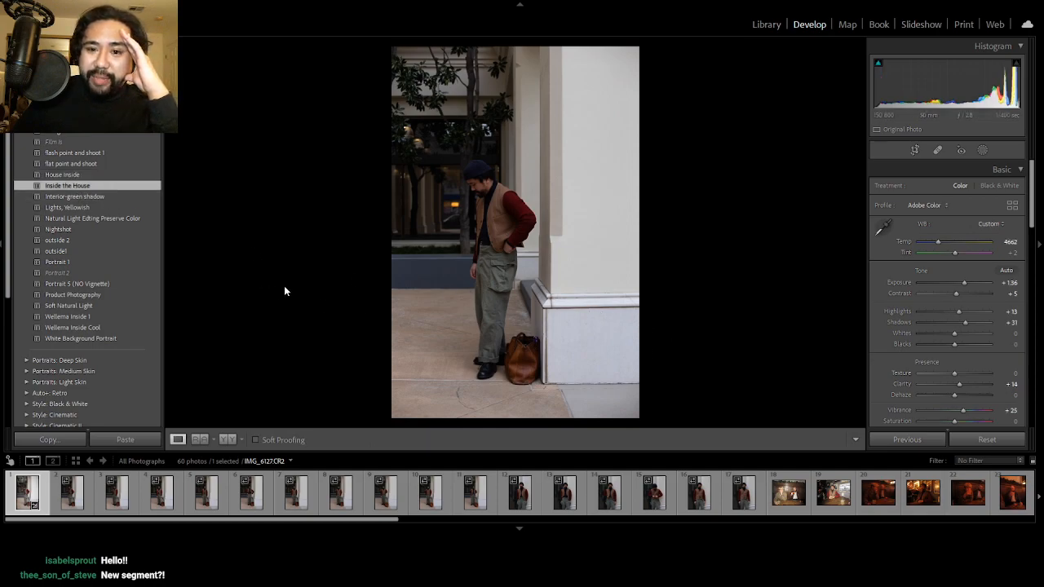
pyautogui.click(50, 196)
pyautogui.click(56, 207)
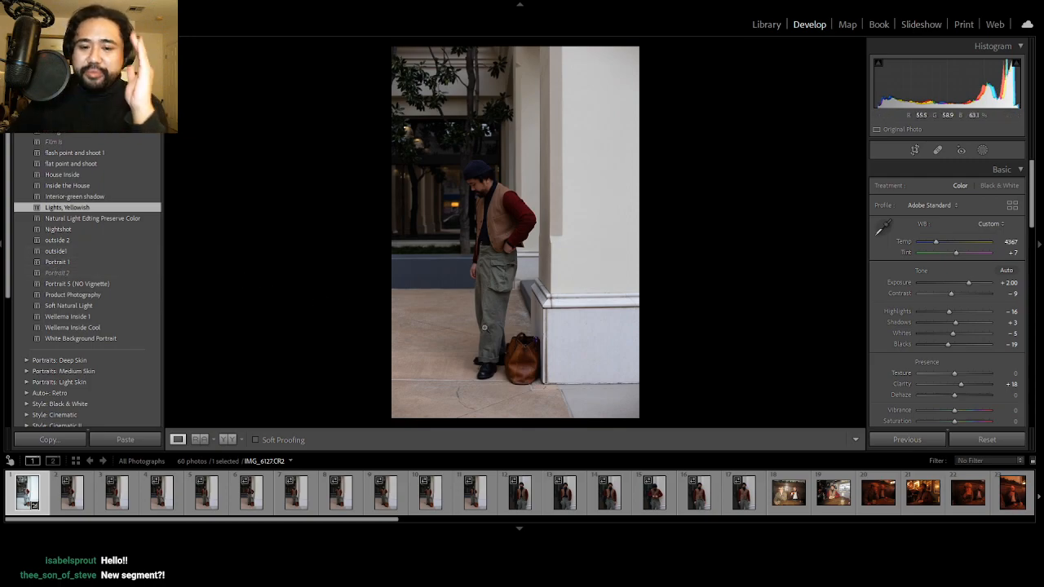
pyautogui.click(96, 243)
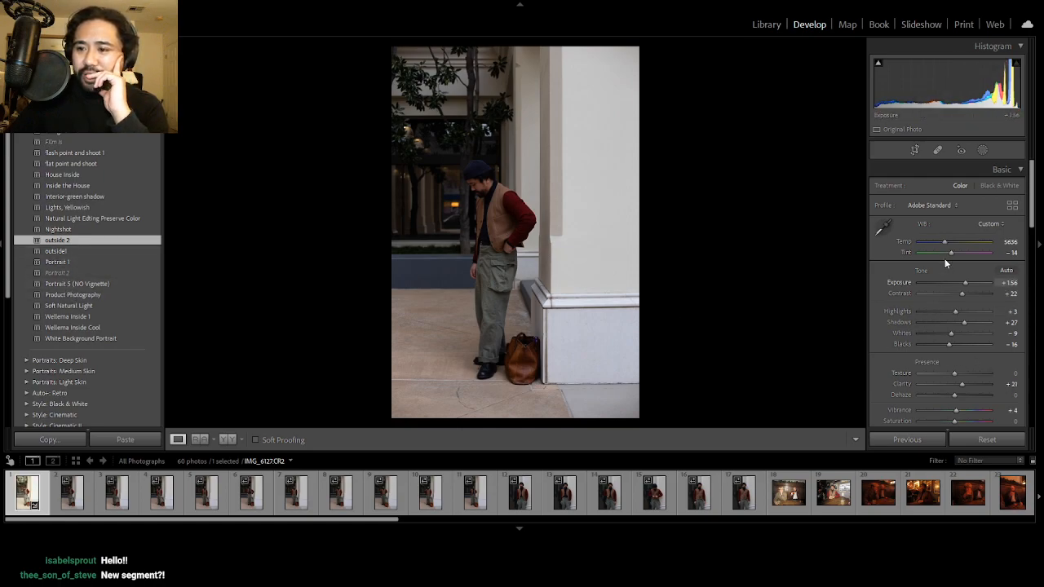
# Try lifting the tone curve's black point to an output of about 44 and undo it.
pyautogui.scroll(-2, 944, 269)
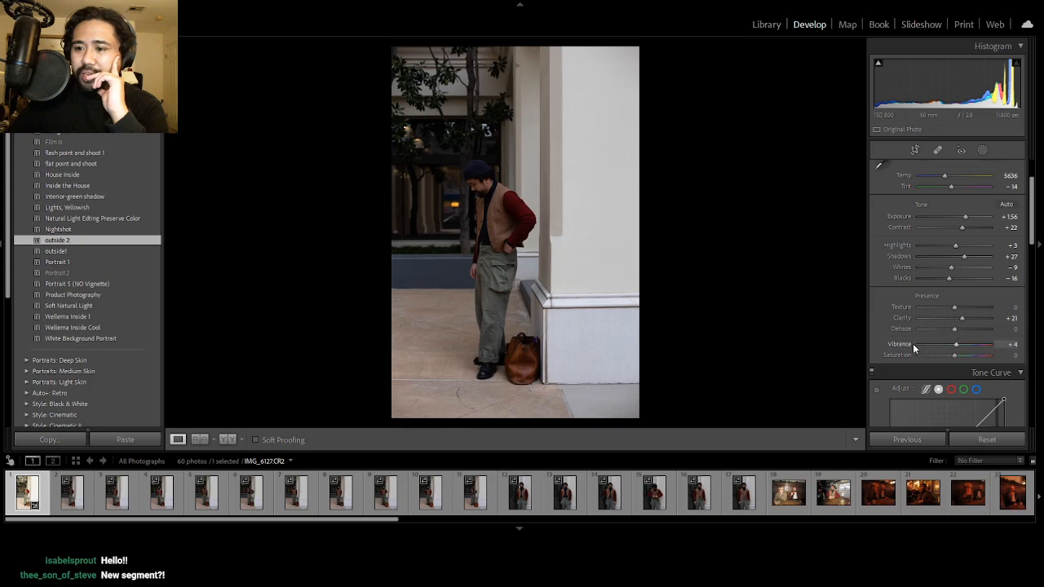
pyautogui.scroll(-5, 905, 352)
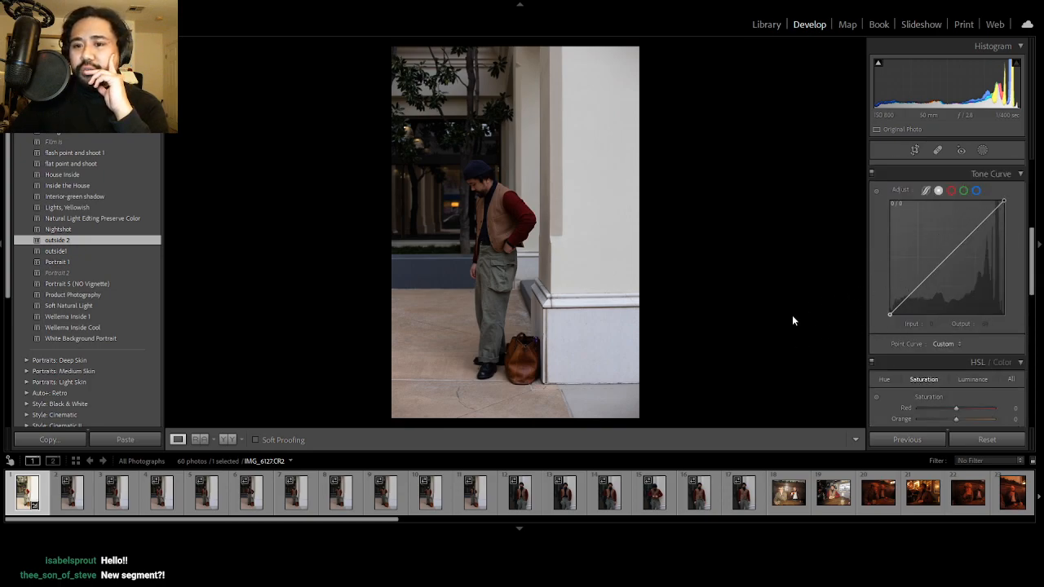
pyautogui.moveTo(889, 314); pyautogui.dragTo(889, 300)
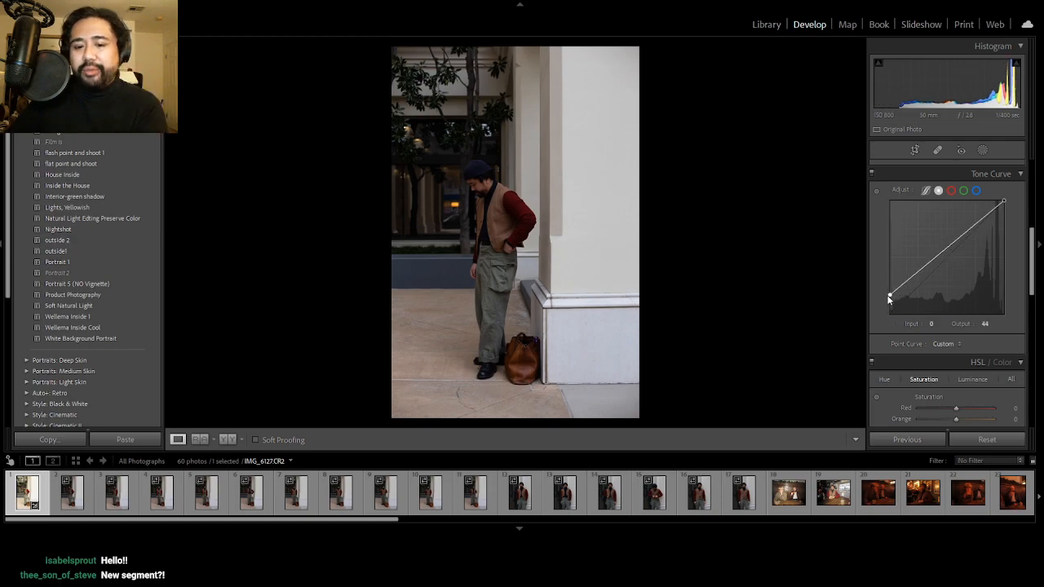
pyautogui.hotkey('ctrl', 'z')
# Try a post-crop vignette with an amount of about -31 and reset the amount to 0.
pyautogui.scroll(-7, 939, 287)
pyautogui.scroll(2, 945, 277)
pyautogui.scroll(-3, 947, 272)
pyautogui.scroll(4, 946, 271)
pyautogui.scroll(-1, 962, 294)
pyautogui.scroll(-6, 965, 310)
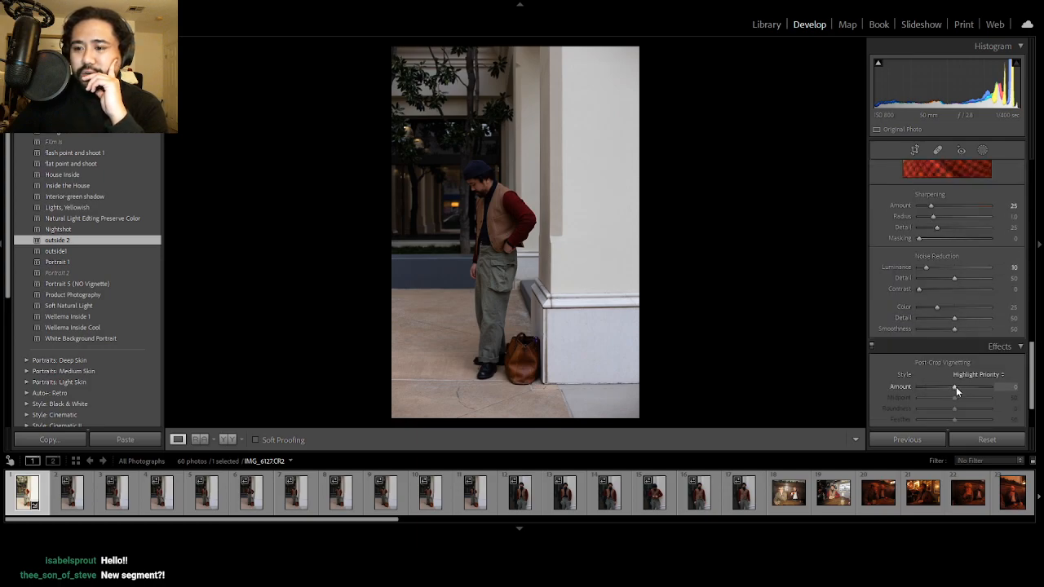
pyautogui.moveTo(954, 389); pyautogui.dragTo(944, 384)
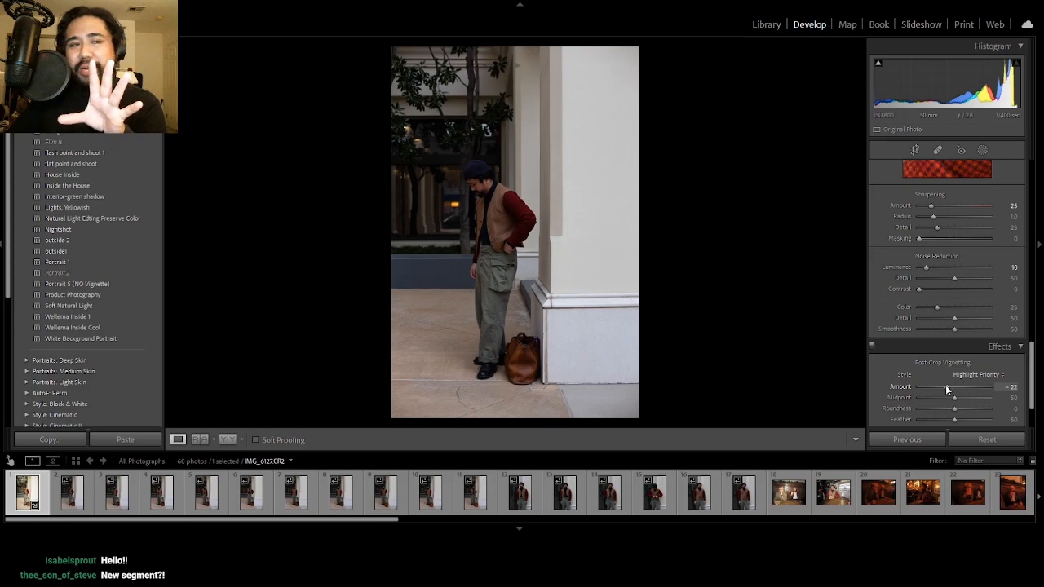
pyautogui.moveTo(940, 389); pyautogui.dragTo(939, 389)
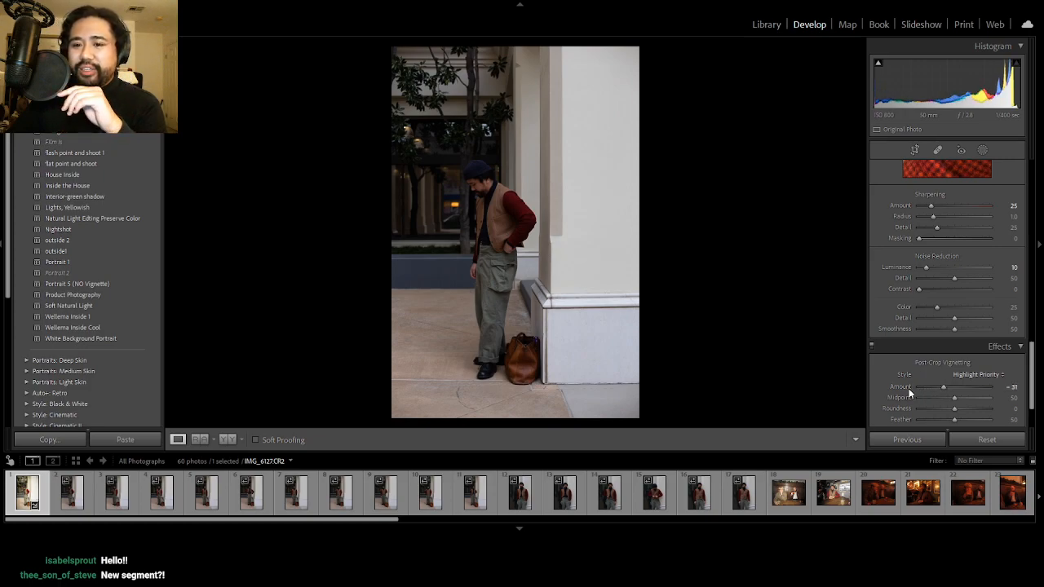
pyautogui.doubleClick(908, 389)
# Reset the photo's Vibrance to 0 and set the Exposure to +1.39.
pyautogui.scroll(-2, 965, 342)
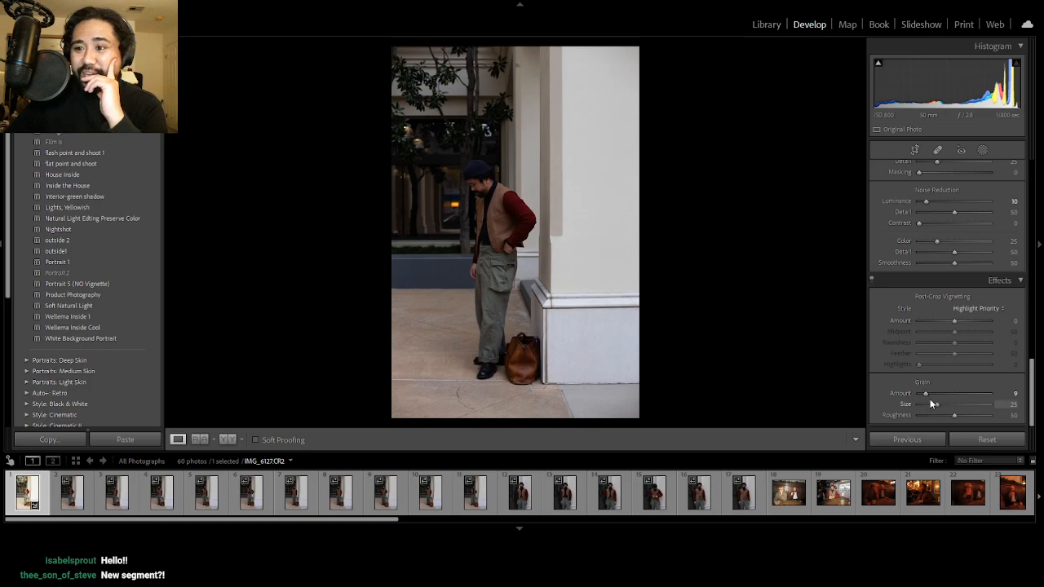
pyautogui.scroll(3, 930, 401)
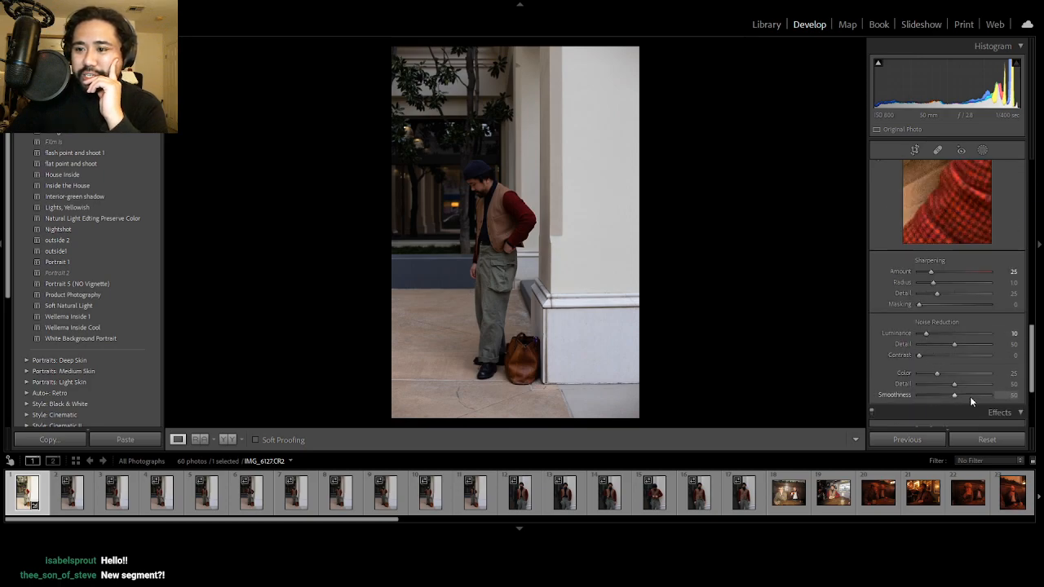
pyautogui.scroll(4, 905, 318)
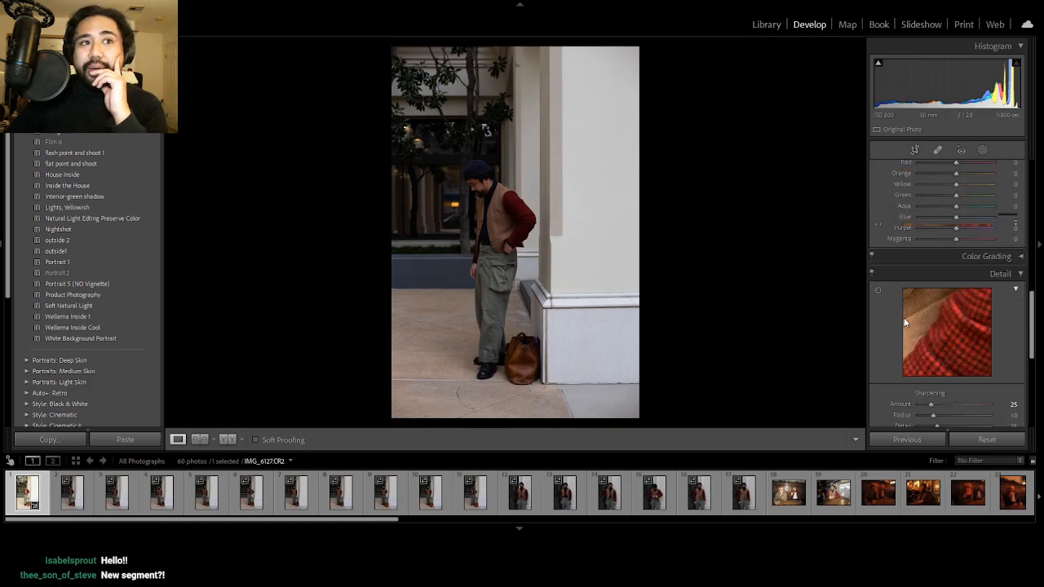
pyautogui.scroll(8, 903, 325)
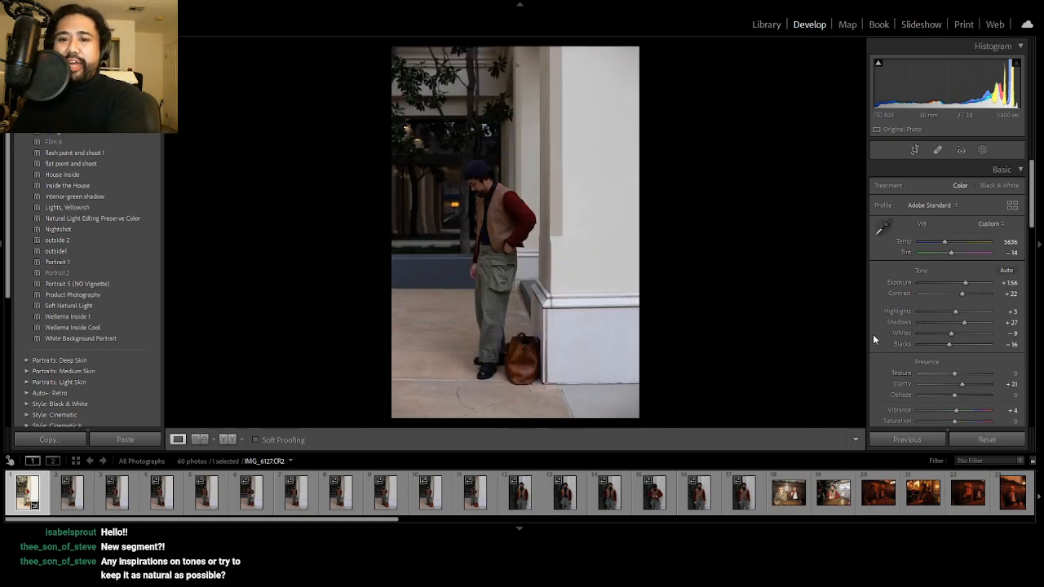
pyautogui.doubleClick(899, 406)
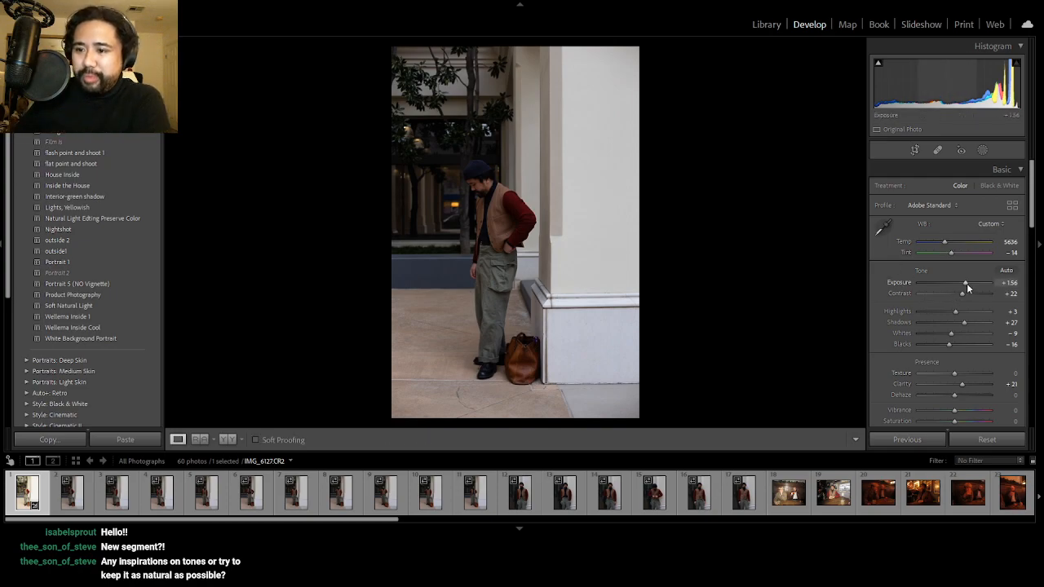
pyautogui.moveTo(966, 282); pyautogui.dragTo(966, 283)
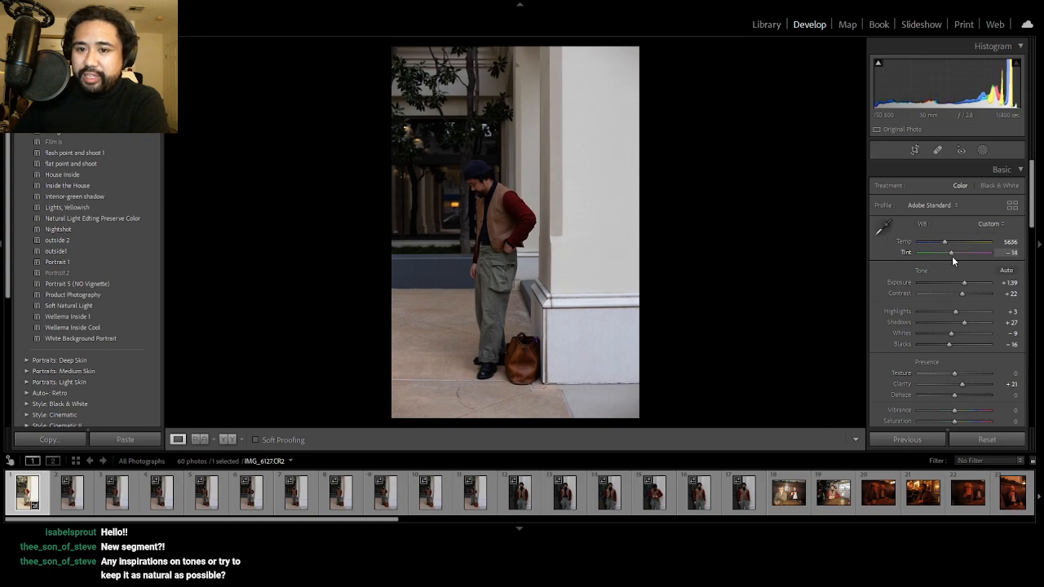
# Set the white balance to Temp 5308 and Tint -25, undoing the more extreme trial adjustments.
pyautogui.moveTo(952, 256); pyautogui.dragTo(949, 256)
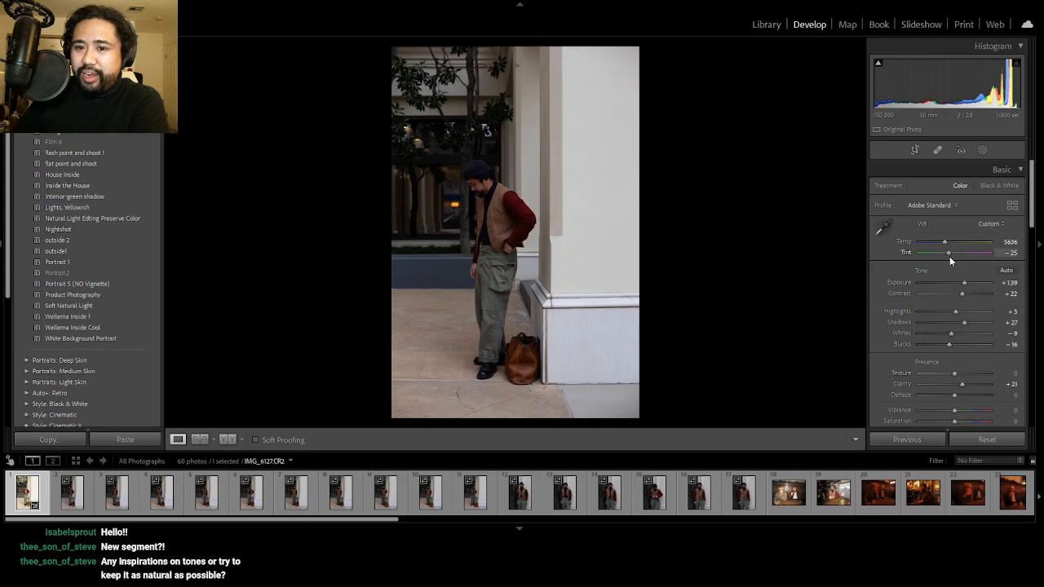
pyautogui.moveTo(946, 243)
pyautogui.mouseDown()
pyautogui.moveTo(948, 252)
pyautogui.moveTo(919, 251)
pyautogui.moveTo(957, 245)
pyautogui.mouseUp()
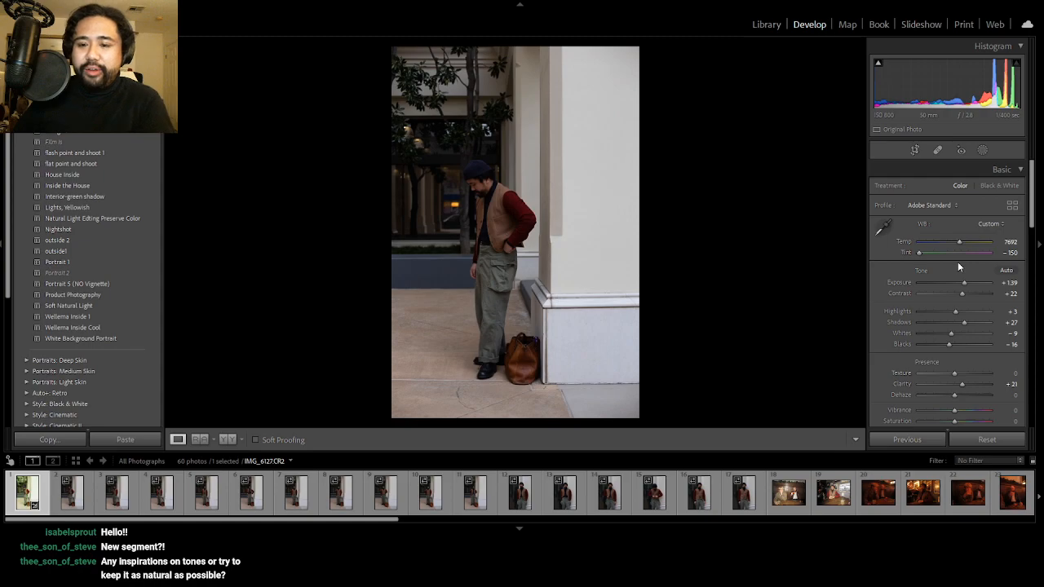
pyautogui.hotkey('ctrl', 'z')
pyautogui.hotkey('ctrl', 'z')
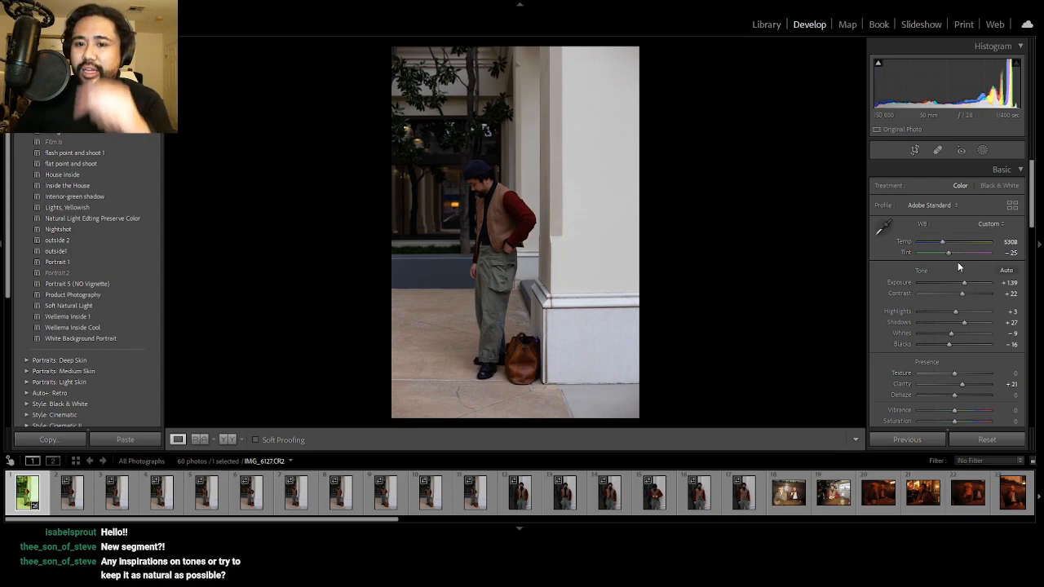
# Compare the photo before and after the white balance and exposure adjustments.
pyautogui.press('\\')
pyautogui.press('\\')
pyautogui.press('\\')
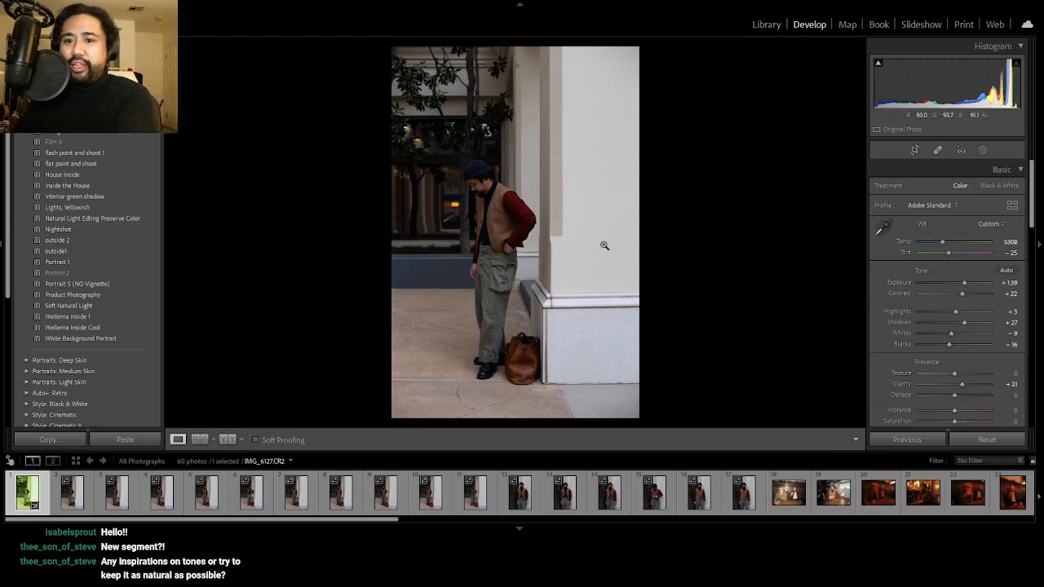
pyautogui.press('\\')
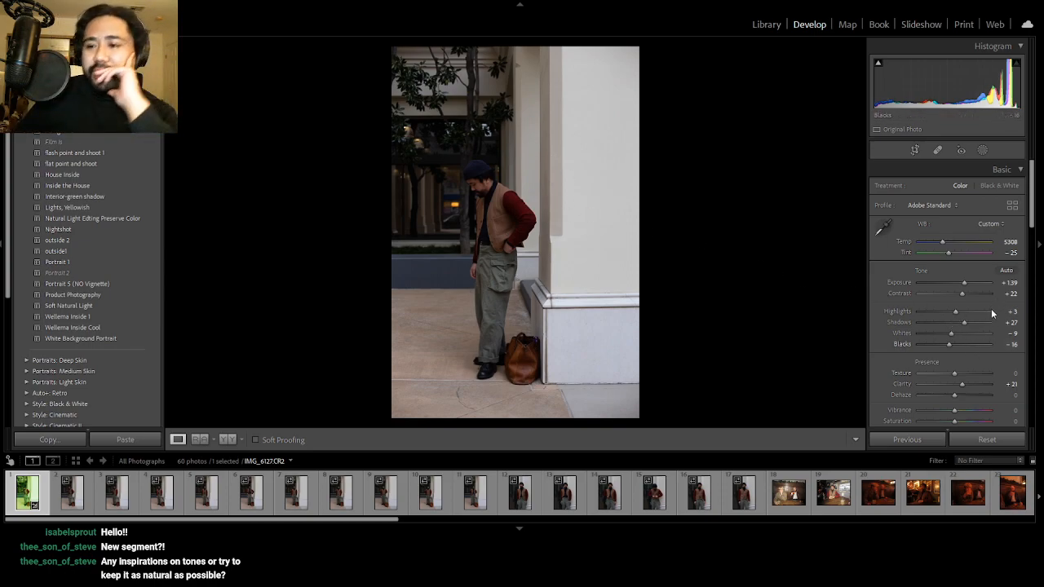
# Lower the photo's Highlights to -12, and reset its Clarity before setting it to +20.
pyautogui.moveTo(956, 311); pyautogui.dragTo(952, 311)
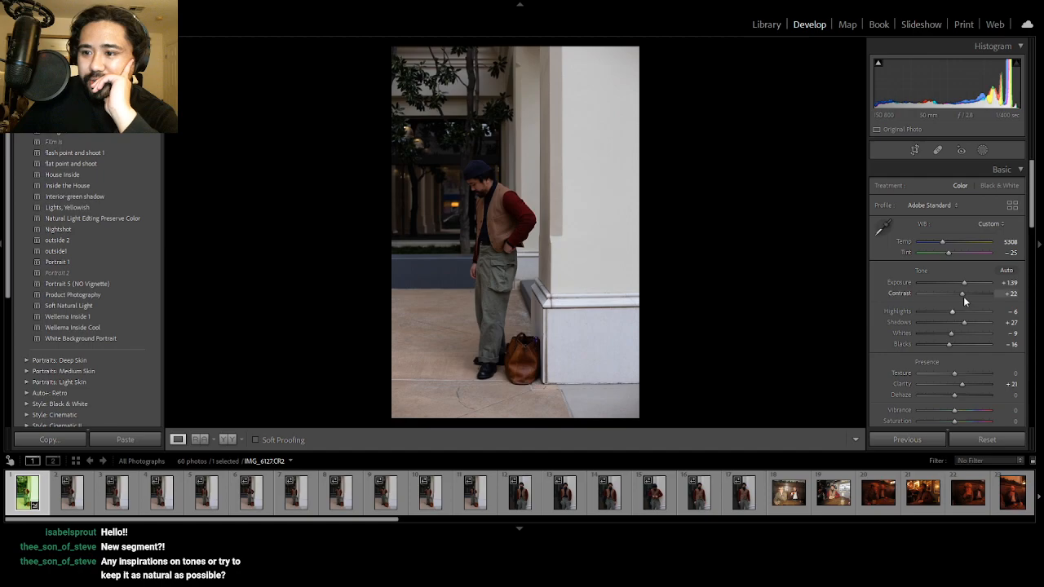
pyautogui.moveTo(958, 312)
pyautogui.mouseDown()
pyautogui.moveTo(948, 311)
pyautogui.moveTo(960, 296)
pyautogui.mouseUp()
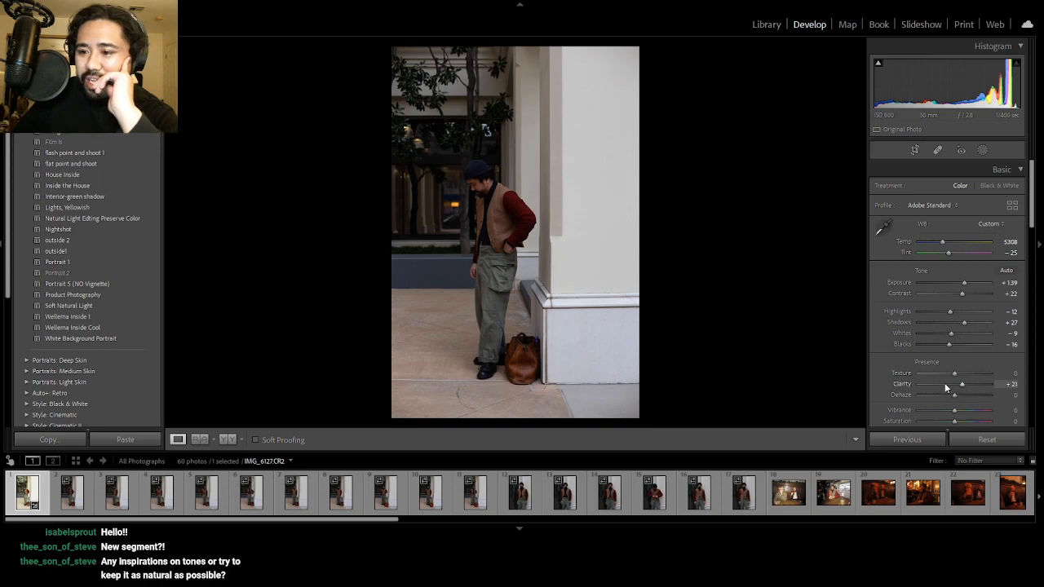
pyautogui.doubleClick(902, 384)
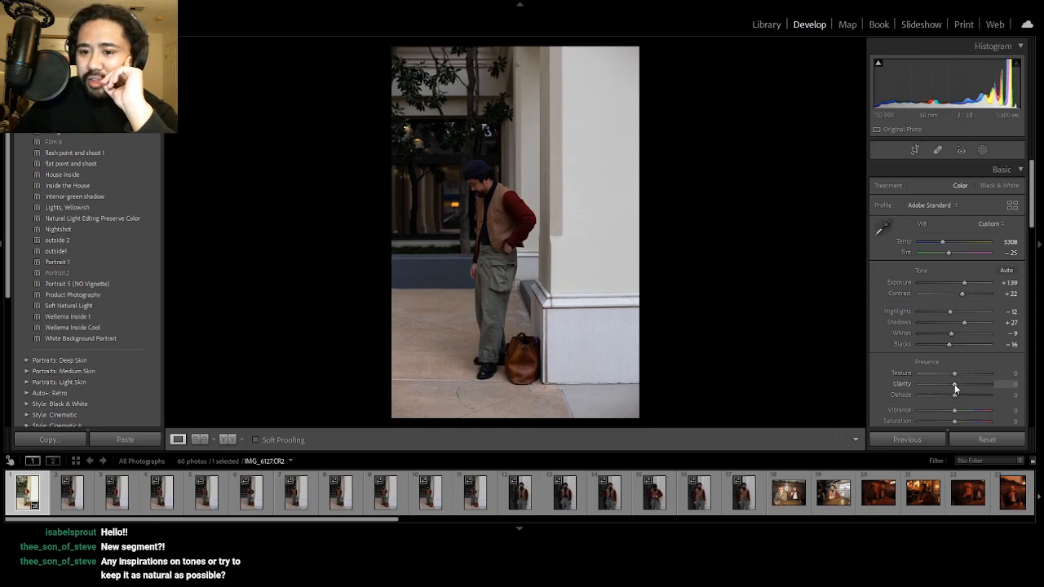
pyautogui.moveTo(955, 385); pyautogui.dragTo(961, 386)
# Set the photo's Contrast to +40, Vibrance to +5, white balance Temp to 5154 and Blacks to -15.
pyautogui.moveTo(965, 292); pyautogui.dragTo(964, 295)
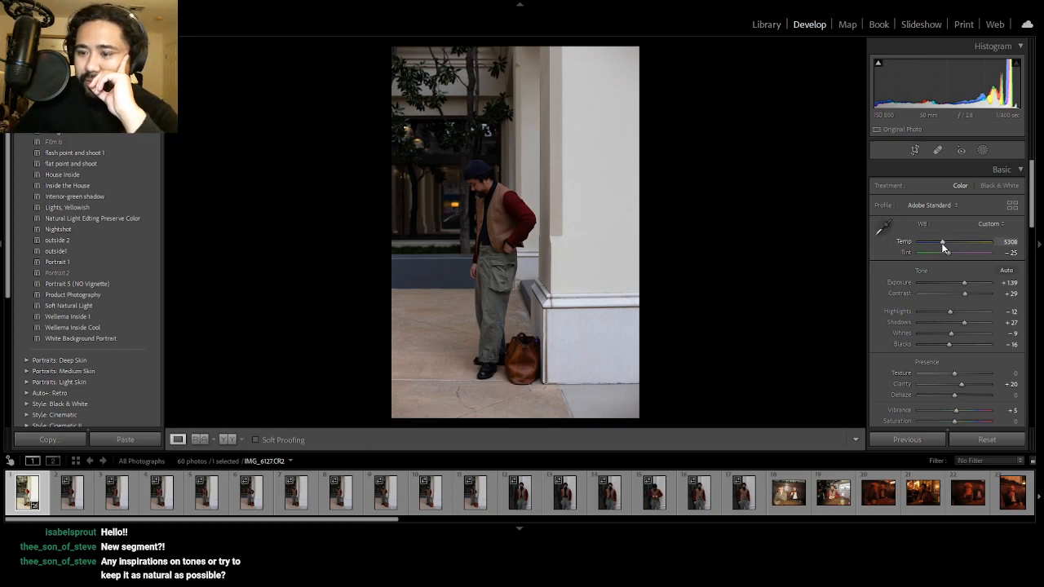
pyautogui.moveTo(941, 243); pyautogui.dragTo(940, 242)
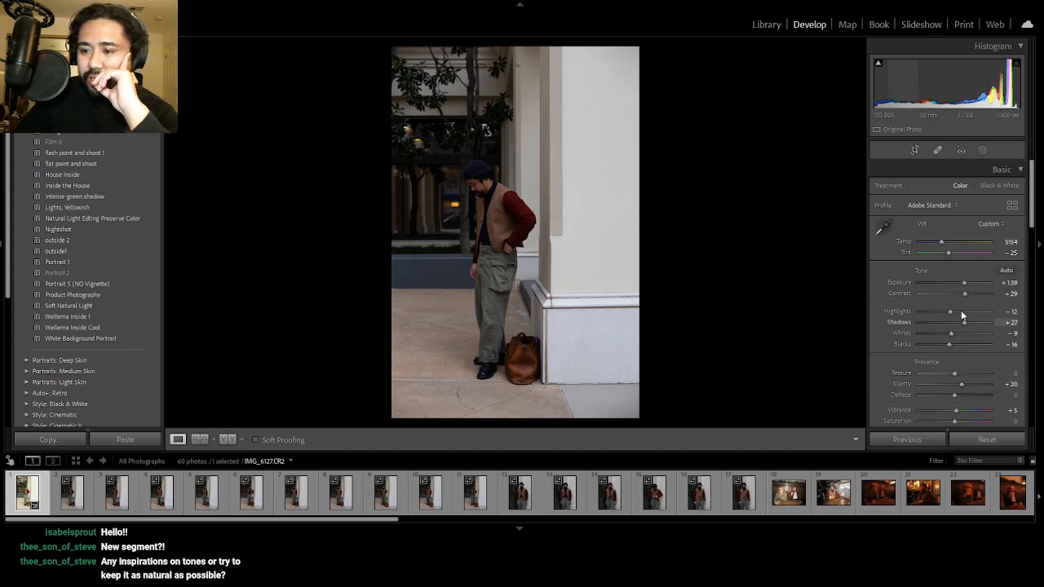
pyautogui.moveTo(966, 297); pyautogui.dragTo(967, 298)
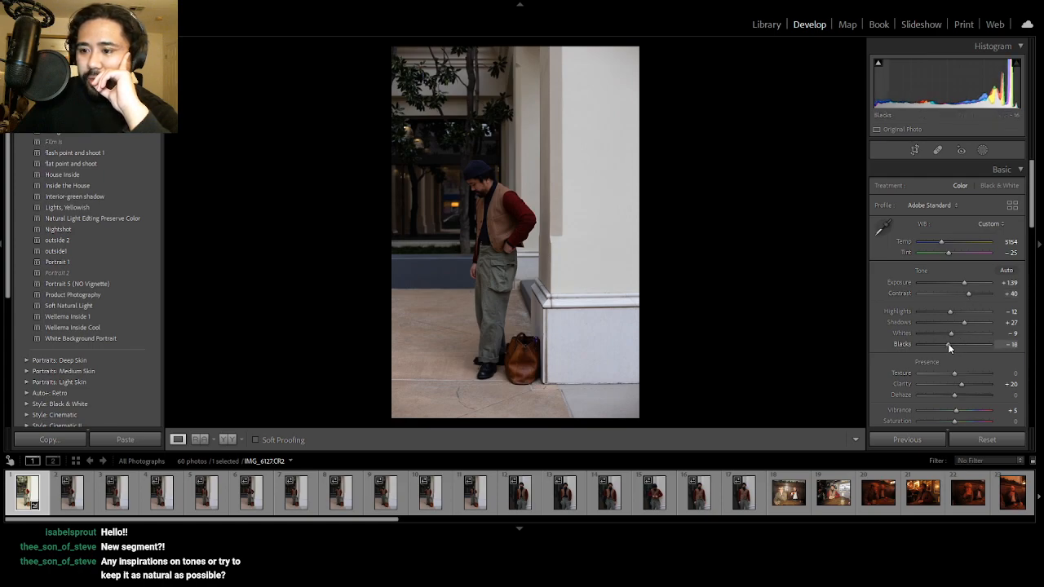
pyautogui.moveTo(948, 343); pyautogui.dragTo(949, 344)
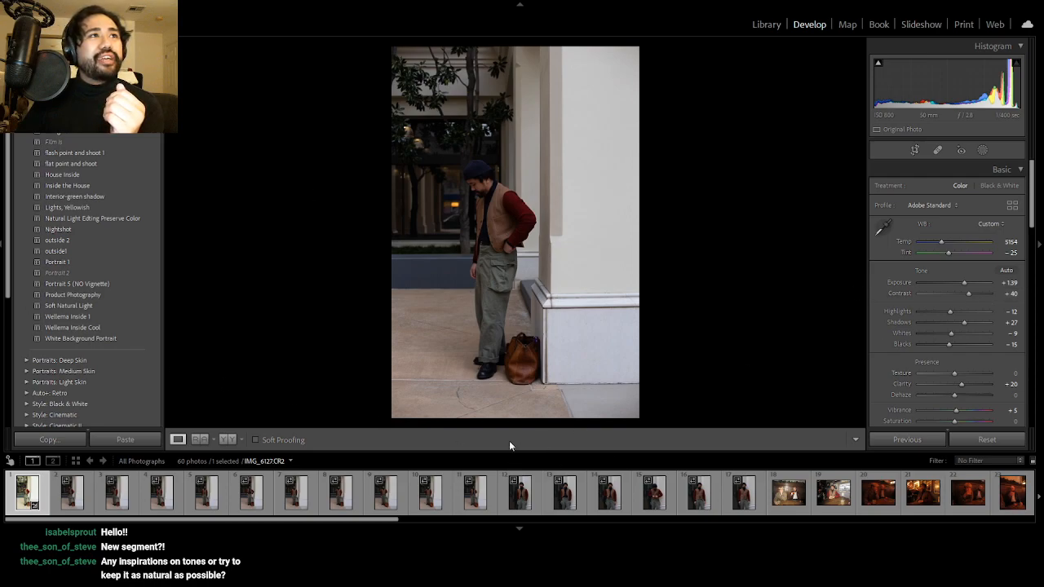
# Compare the adjusted portrait with its unedited original.
pyautogui.press('\\')
pyautogui.press('\\')
pyautogui.press('\\')
pyautogui.press('\\')
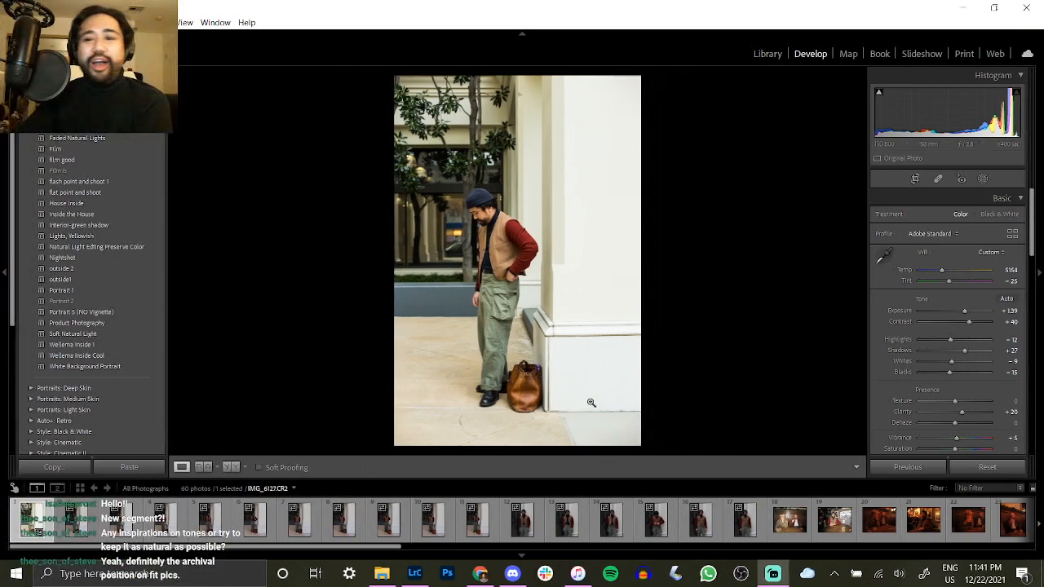
# Switch to the Reddit thread open in Chrome and return to Lightroom Classic.
pyautogui.click(480, 573)
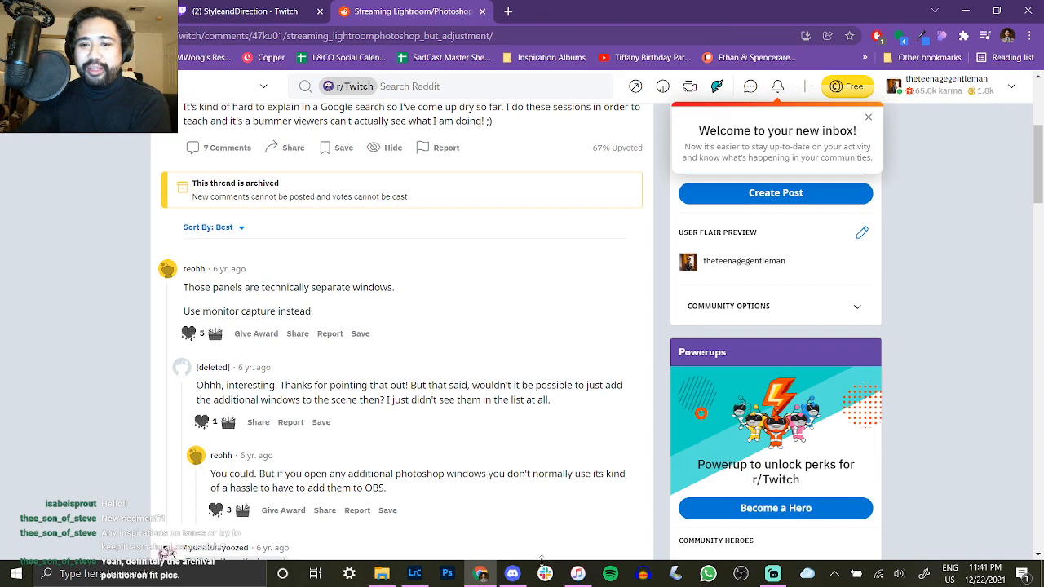
pyautogui.click(407, 579)
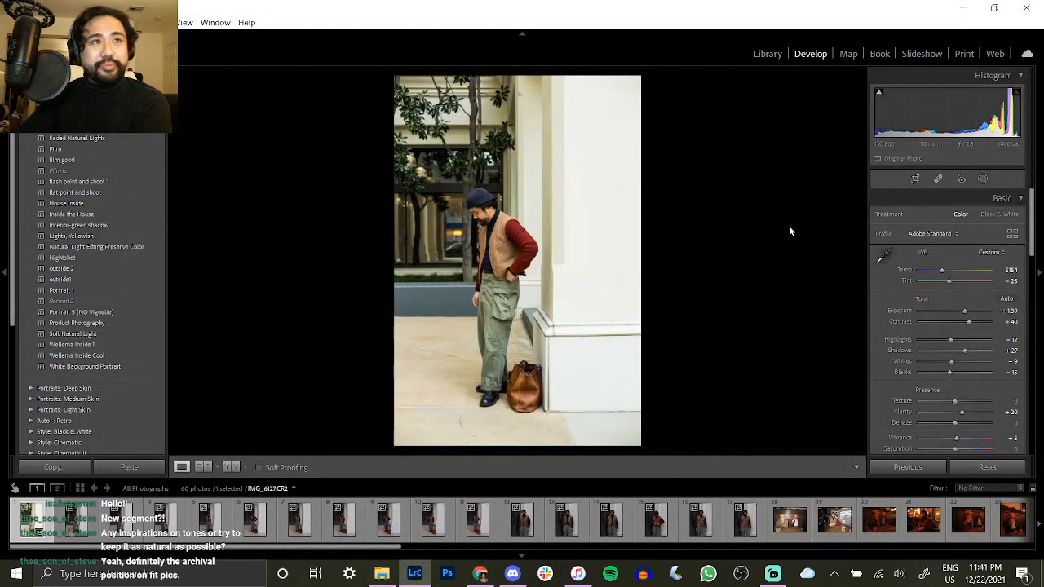
# Check the before and after versions of the portrait again, ending on the edited version.
pyautogui.press('\\')
pyautogui.press('\\')
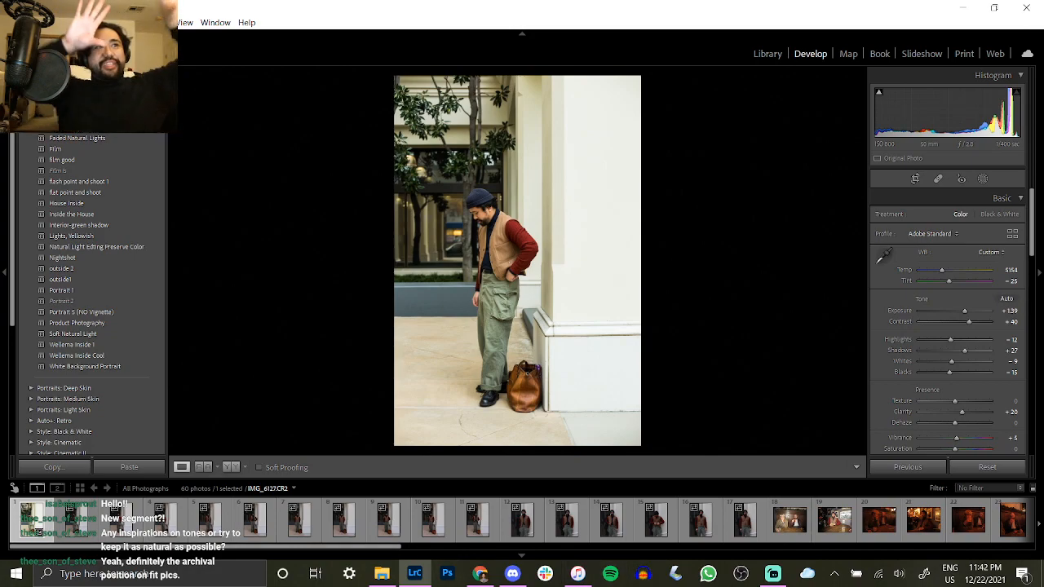
pyautogui.press('\\')
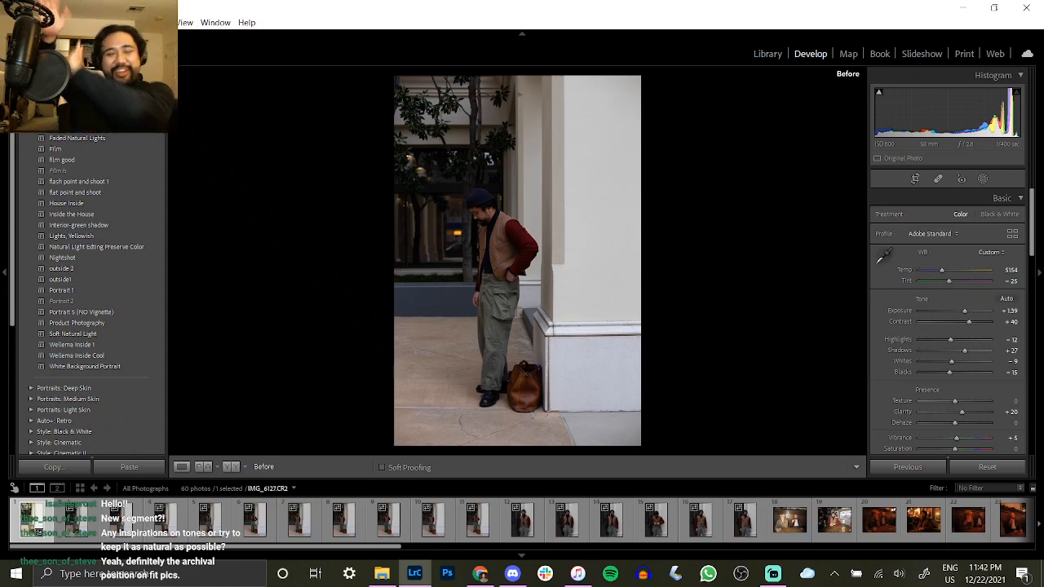
pyautogui.press('\\')
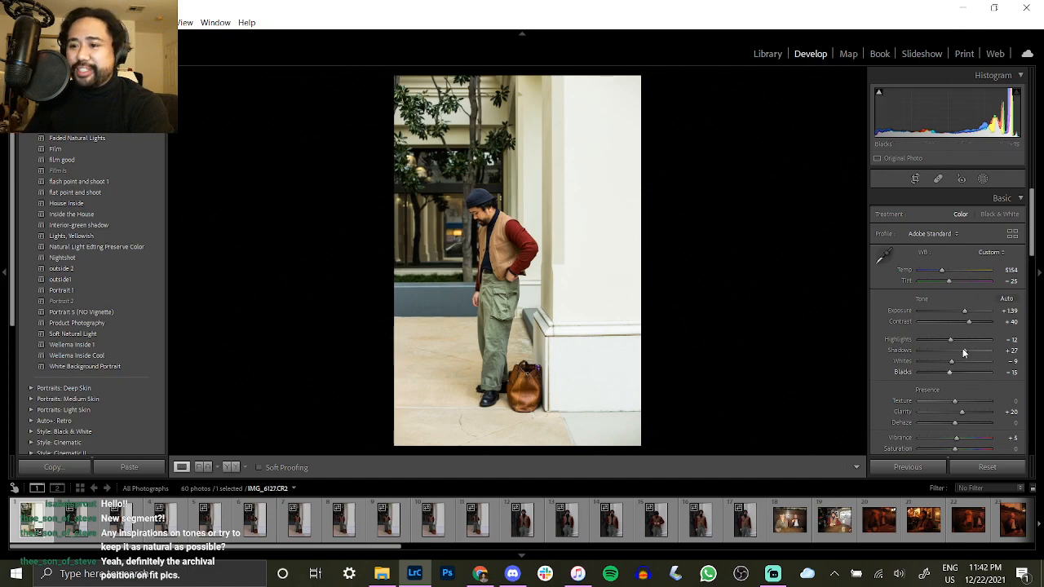
# Set the Exposure to +1.23 and the Highlights to -9, and check the man's face up close.
pyautogui.moveTo(968, 310); pyautogui.dragTo(951, 340)
pyautogui.click(484, 216)
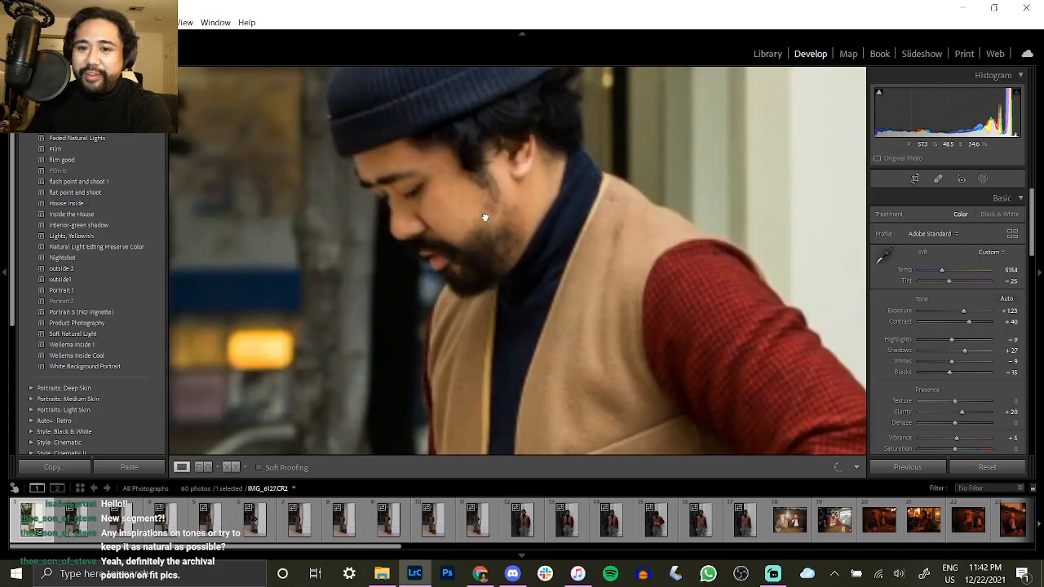
pyautogui.click(801, 176)
# Crop the portrait tighter at its original aspect ratio, repositioning the man and his bag within the frame.
pyautogui.click(915, 179)
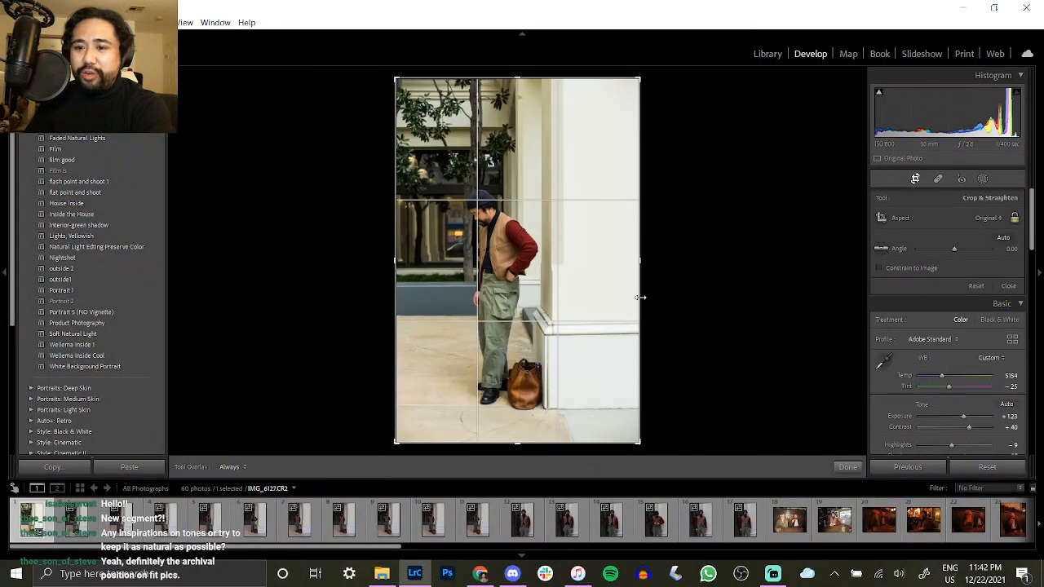
pyautogui.moveTo(641, 298); pyautogui.dragTo(629, 302)
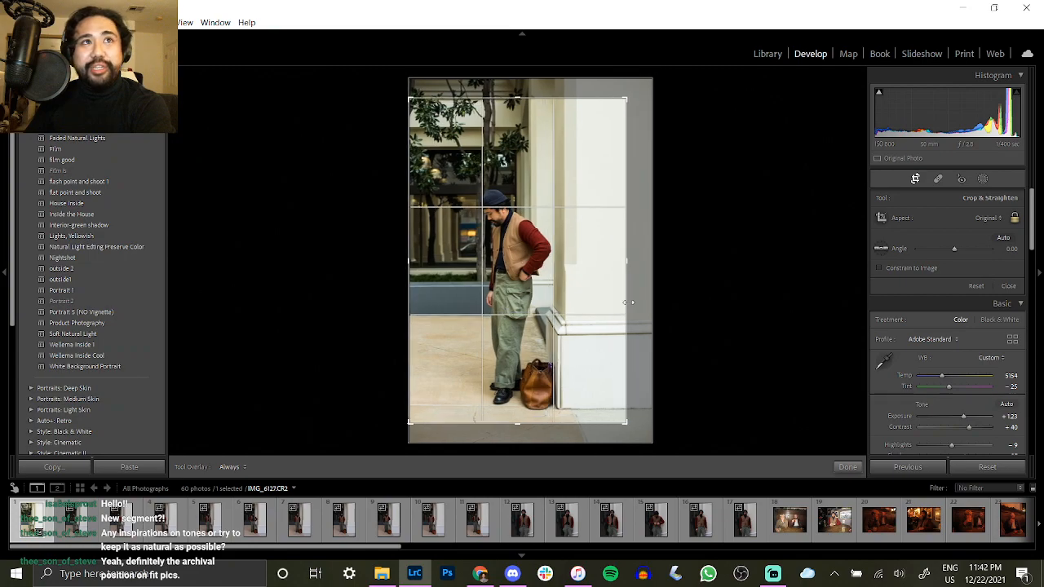
pyautogui.moveTo(541, 321); pyautogui.dragTo(526, 316)
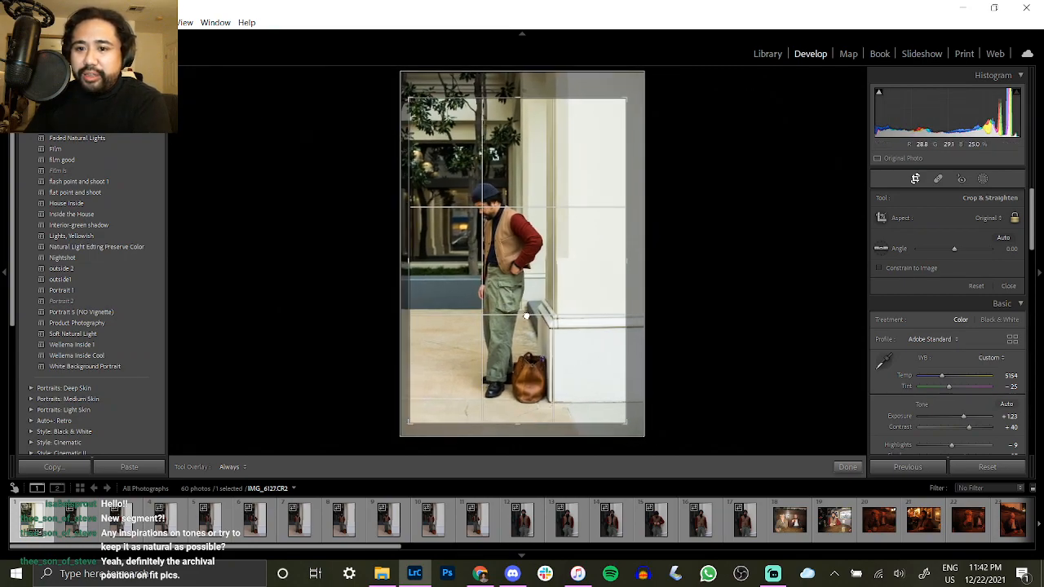
pyautogui.press('Return')
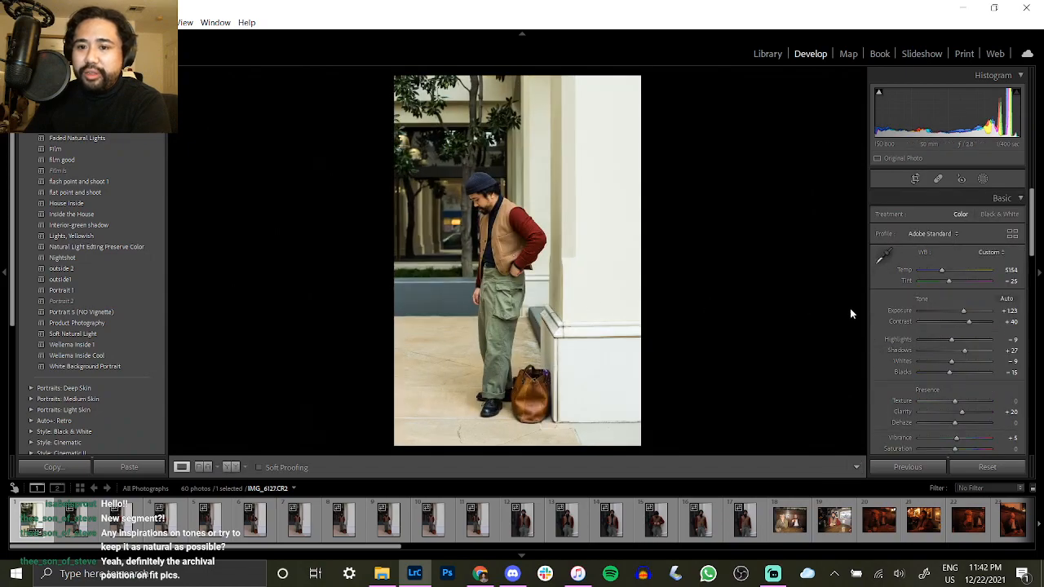
# Reset Vibrance to 0 and set Tint to -18, Exposure to +1.31, Contrast to +42, Highlights to -2 and Shadows to +29.
pyautogui.doubleClick(897, 438)
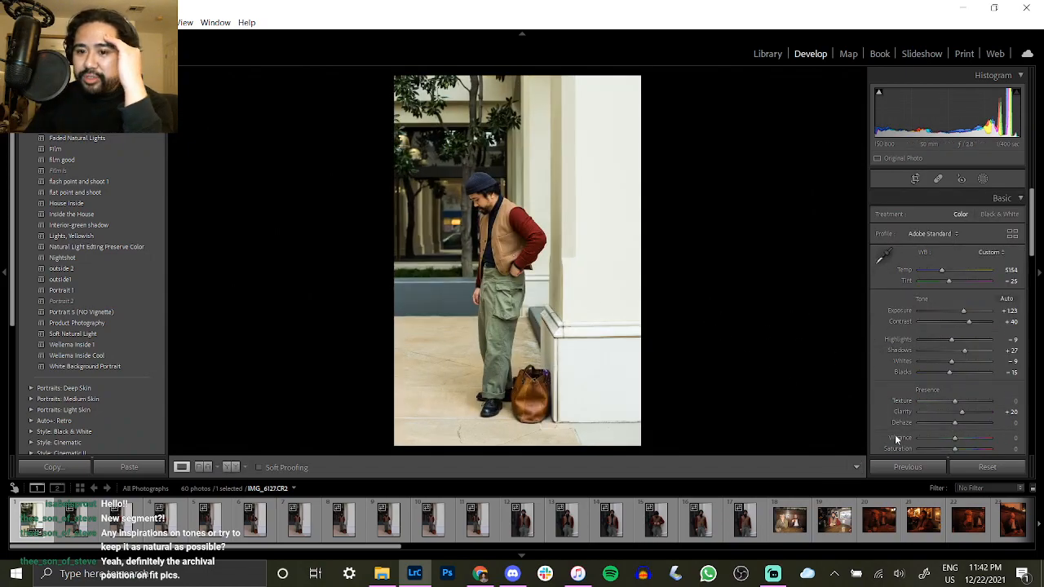
pyautogui.moveTo(948, 281); pyautogui.dragTo(967, 349)
# Compare the cropped portrait before and after its edits and inspect it in full screen.
pyautogui.press('\\')
pyautogui.press('\\')
pyautogui.press('\\')
pyautogui.press('\\')
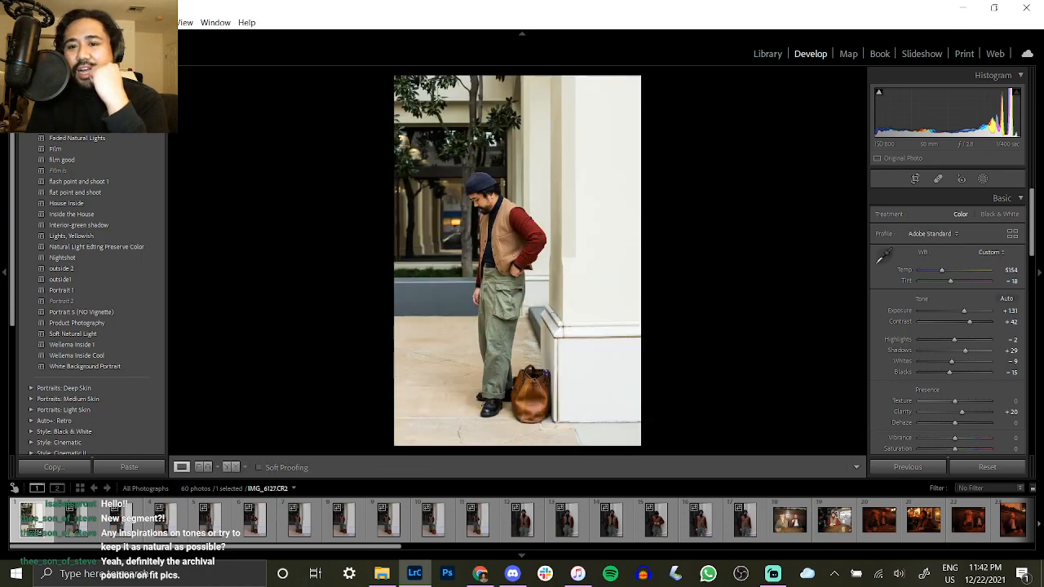
pyautogui.press('\\')
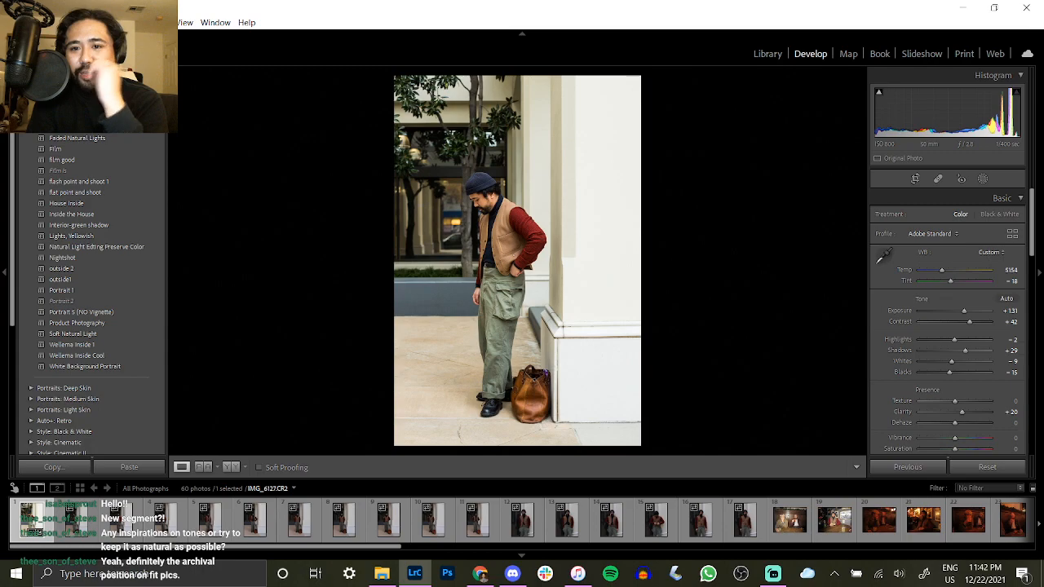
pyautogui.press('\\')
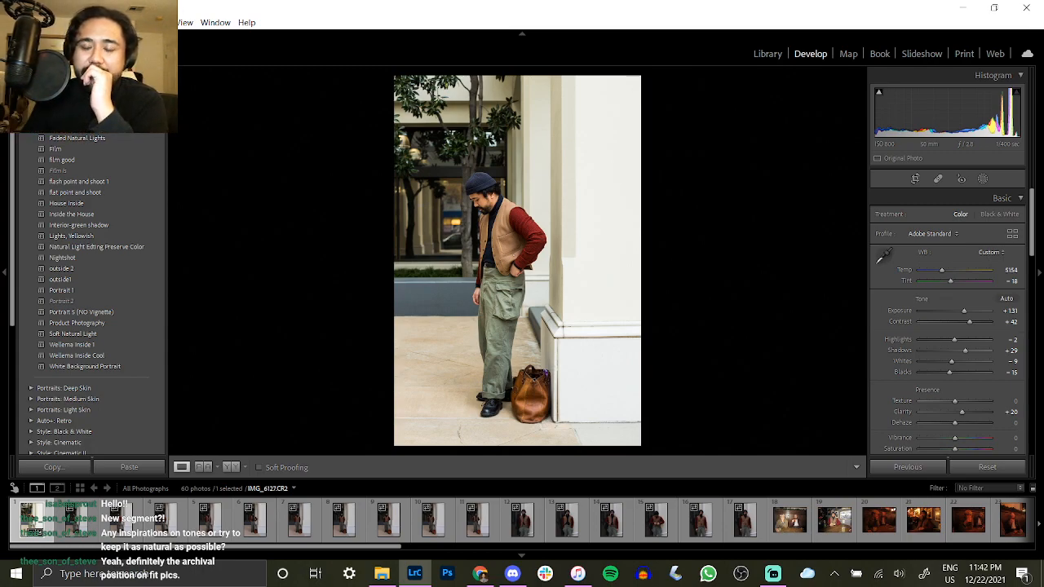
pyautogui.press('f')
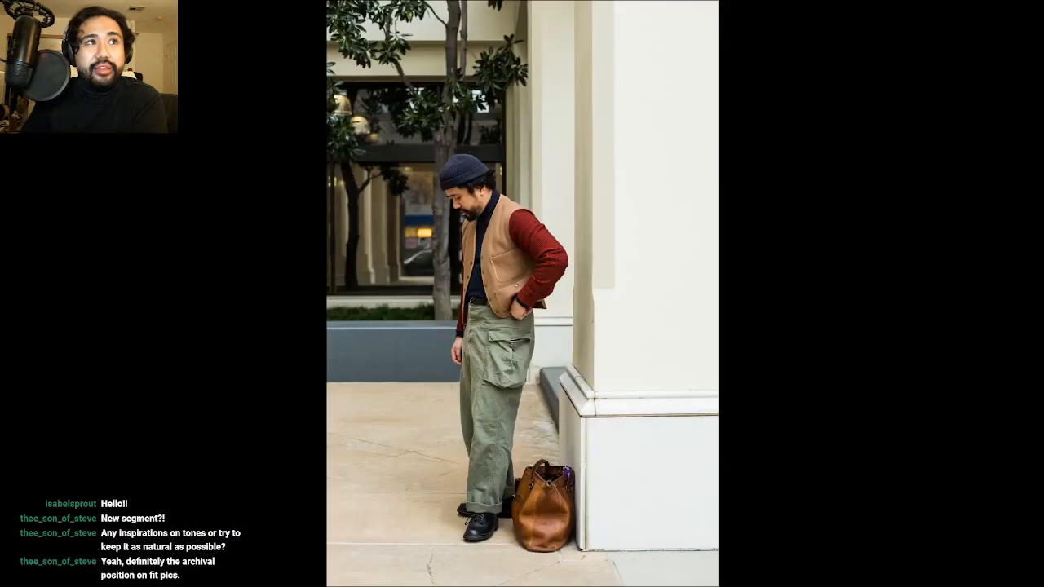
pyautogui.press('f')
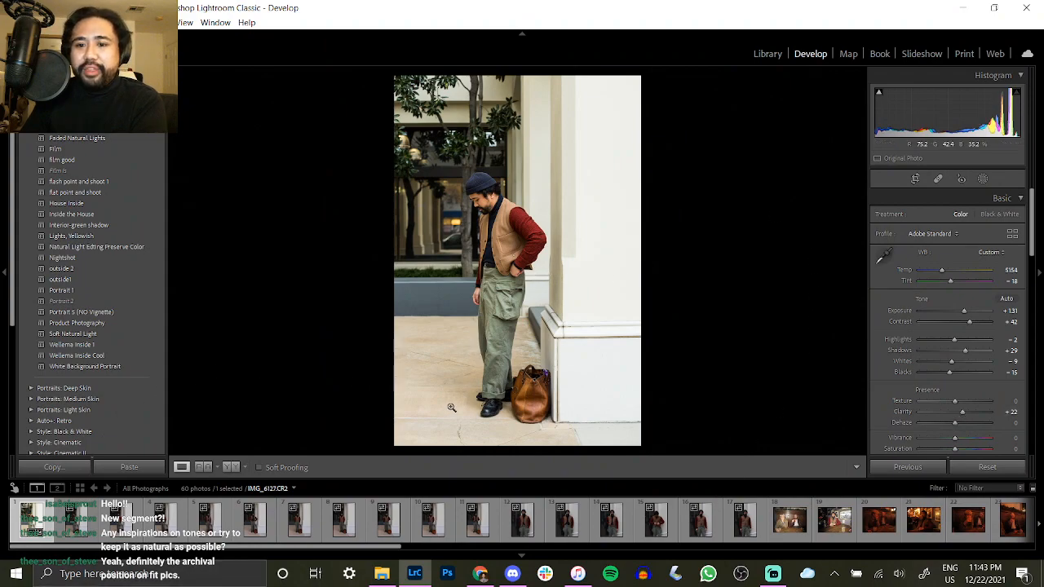
# Copy the develop settings of IMG_6127.CR2 and paste them onto IMG_6128.CR2.
pyautogui.click(69, 466)
pyautogui.press('Return')
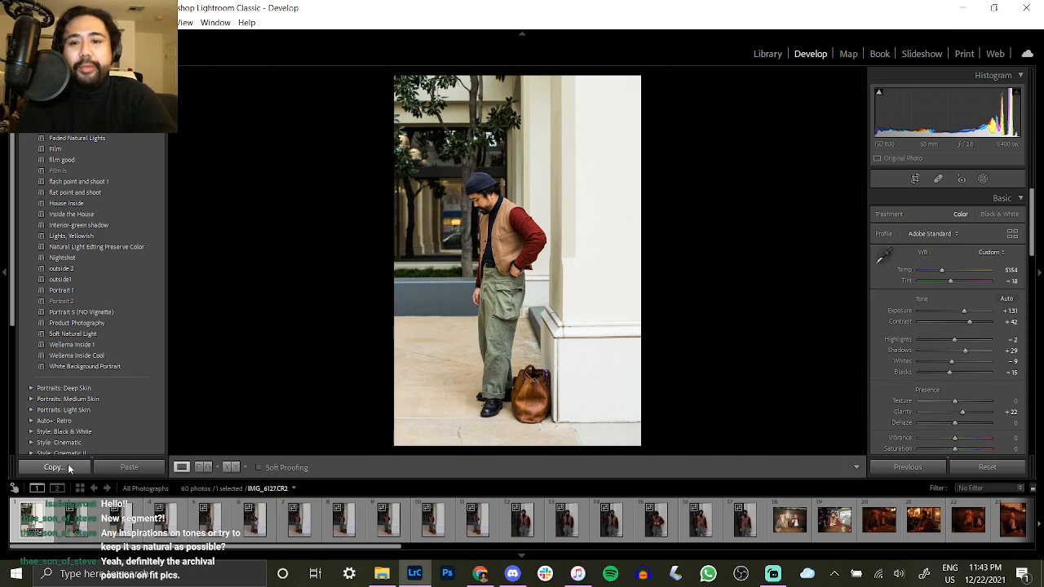
pyautogui.click(72, 534)
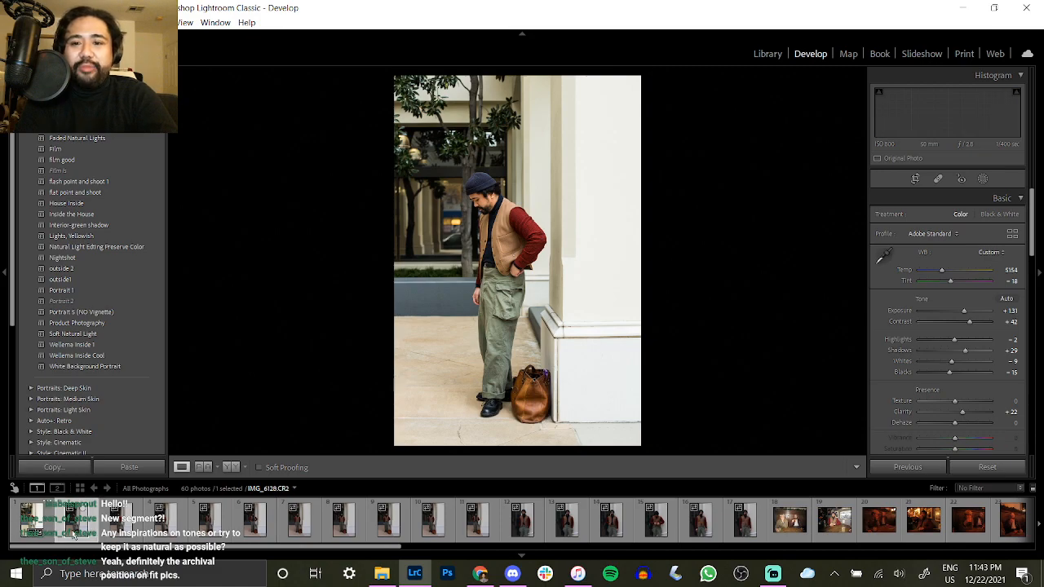
pyautogui.click(148, 470)
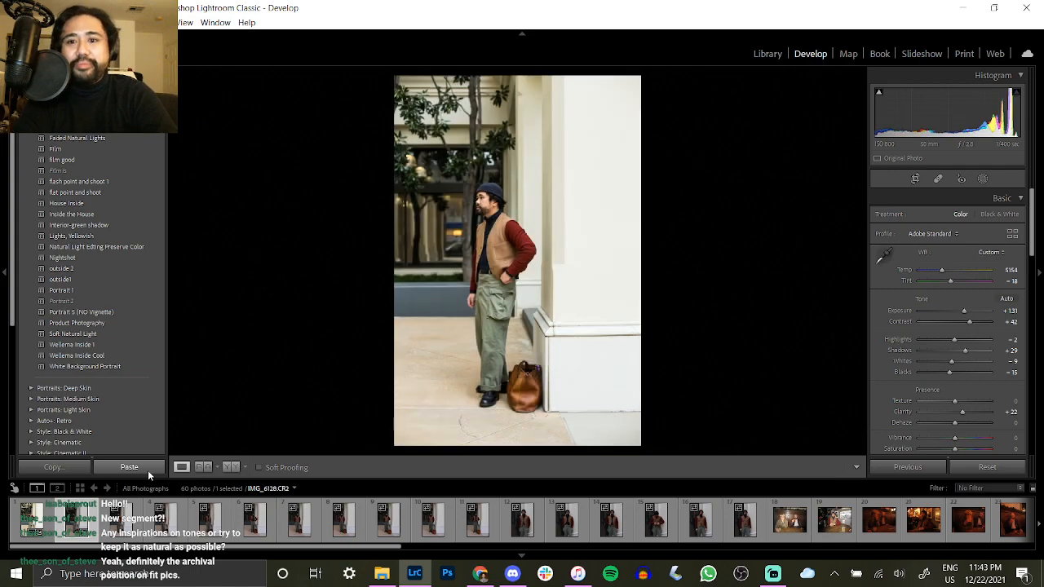
# Crop IMG_6128.CR2 tighter around the man and his bag at the original aspect ratio, and shift the framing slightly.
pyautogui.press('r')
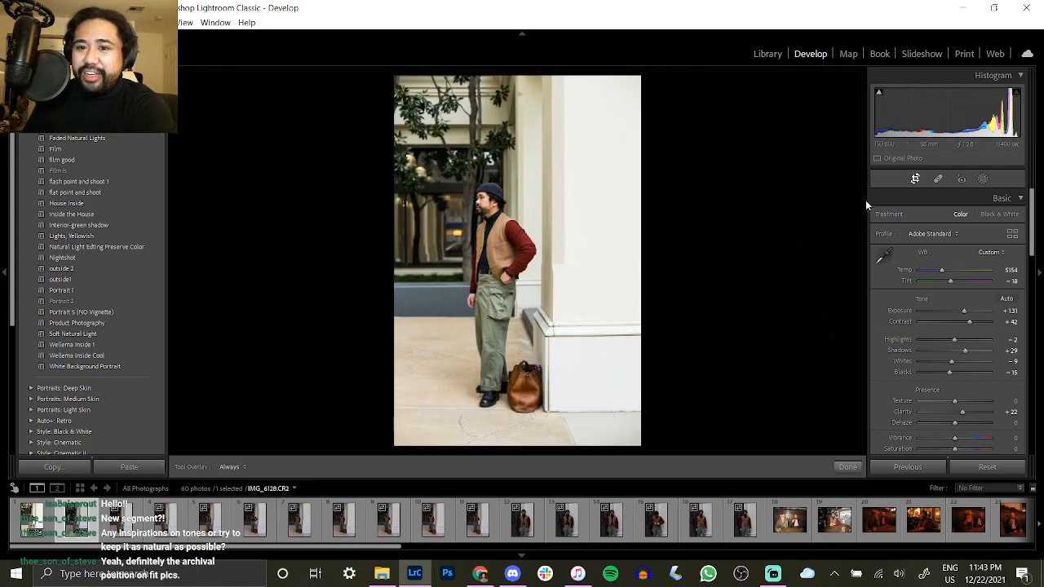
pyautogui.moveTo(628, 314); pyautogui.dragTo(578, 330)
pyautogui.press('Return')
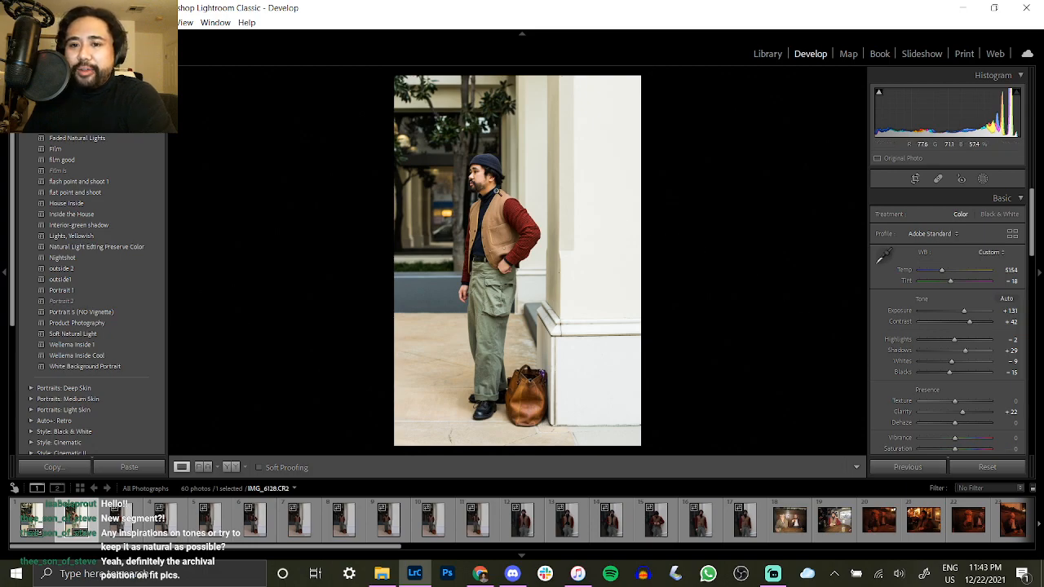
pyautogui.click(915, 179)
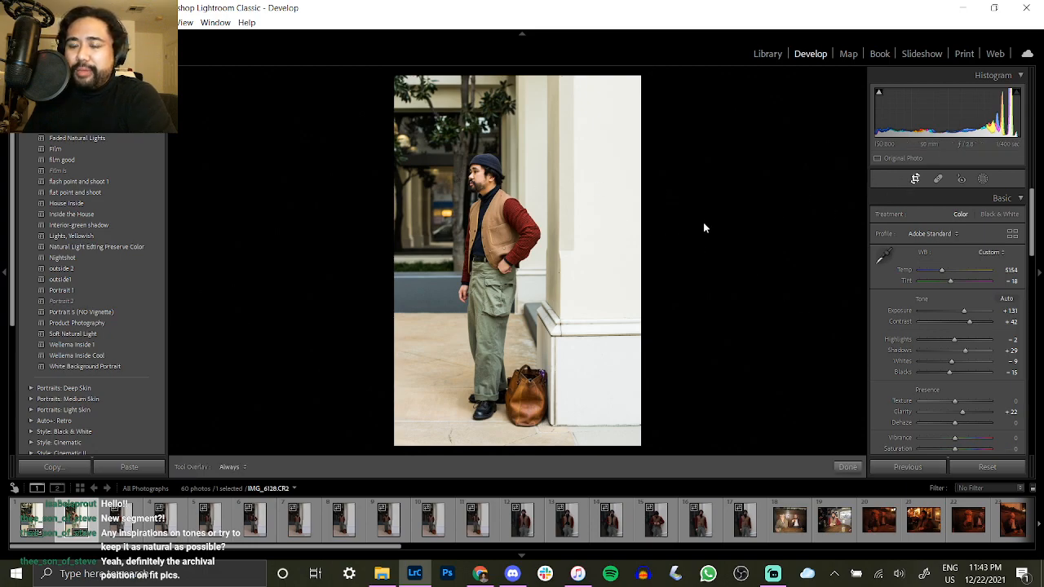
pyautogui.moveTo(527, 276); pyautogui.dragTo(536, 281)
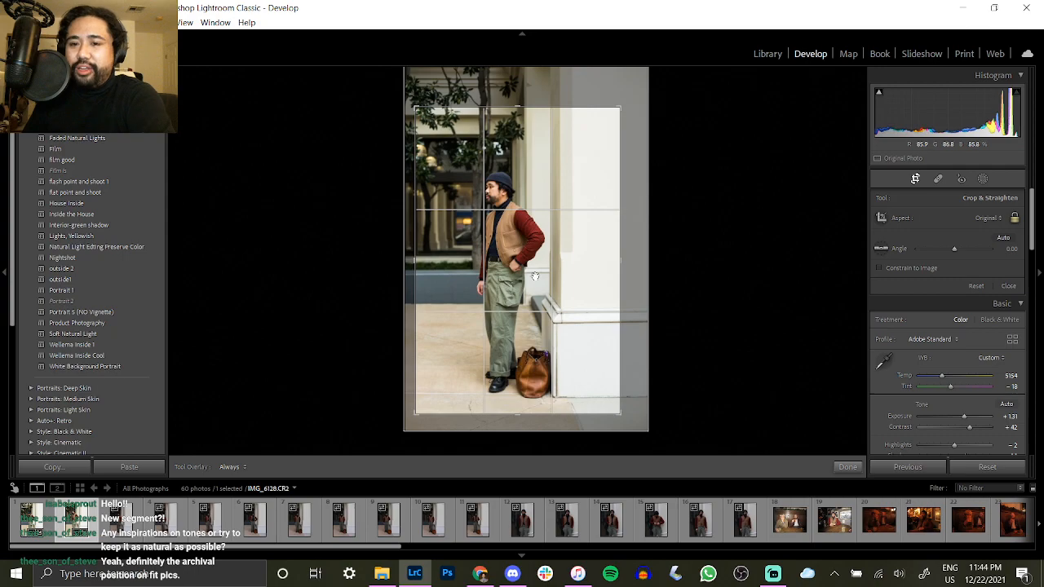
pyautogui.press('Right')
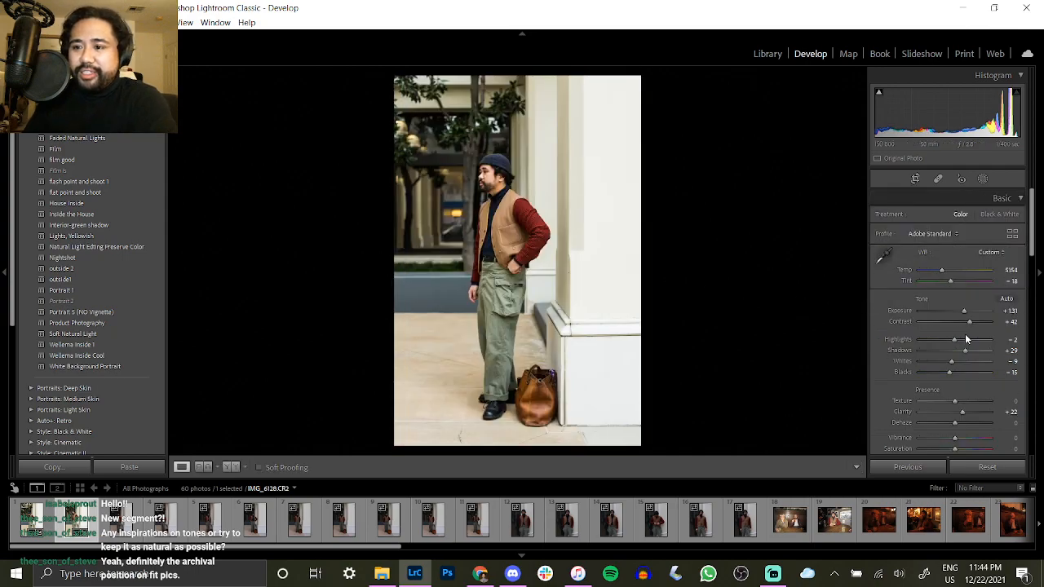
# Set the Exposure of IMG_6128.CR2 to +1.15, Contrast to +38, Highlights to -14 and Shadows to +23.
pyautogui.moveTo(966, 313)
pyautogui.mouseDown()
pyautogui.moveTo(945, 338)
pyautogui.moveTo(968, 323)
pyautogui.moveTo(963, 351)
pyautogui.moveTo(964, 326)
pyautogui.mouseUp()
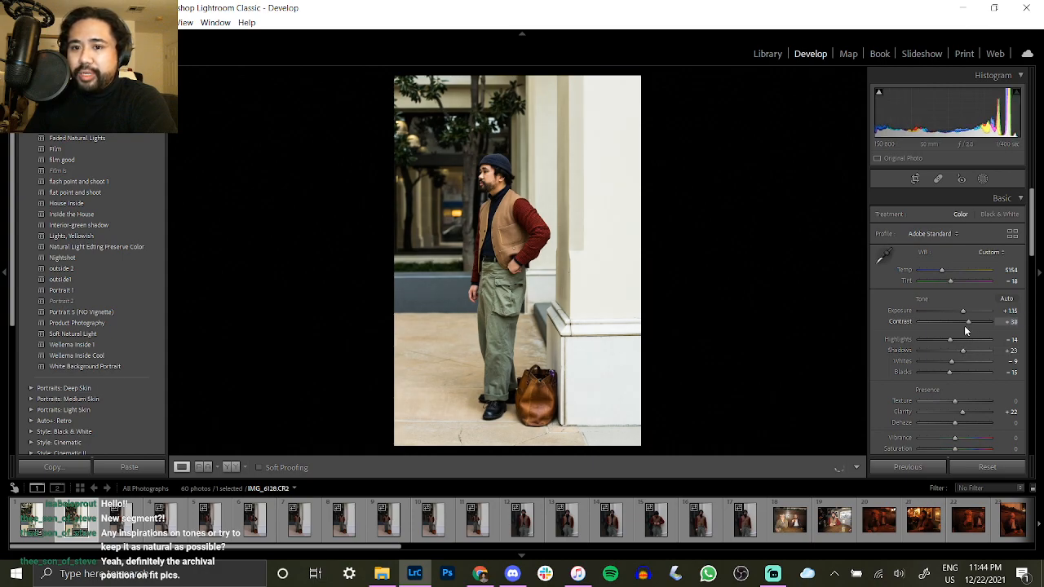
# Check the crop of IMG_6128.CR2 and inspect the man's face and clothing up close.
pyautogui.press('r')
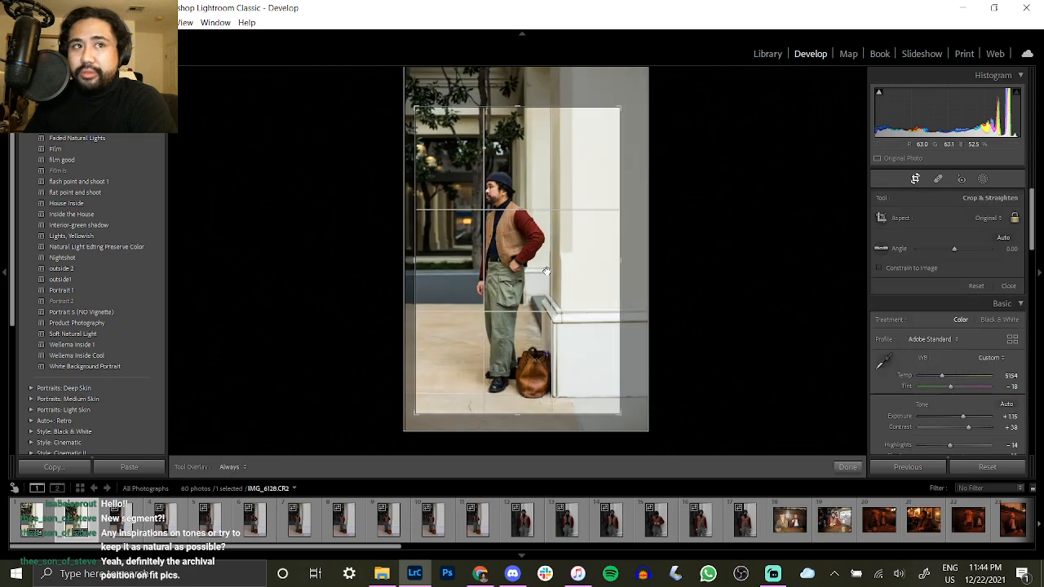
pyautogui.press('Return')
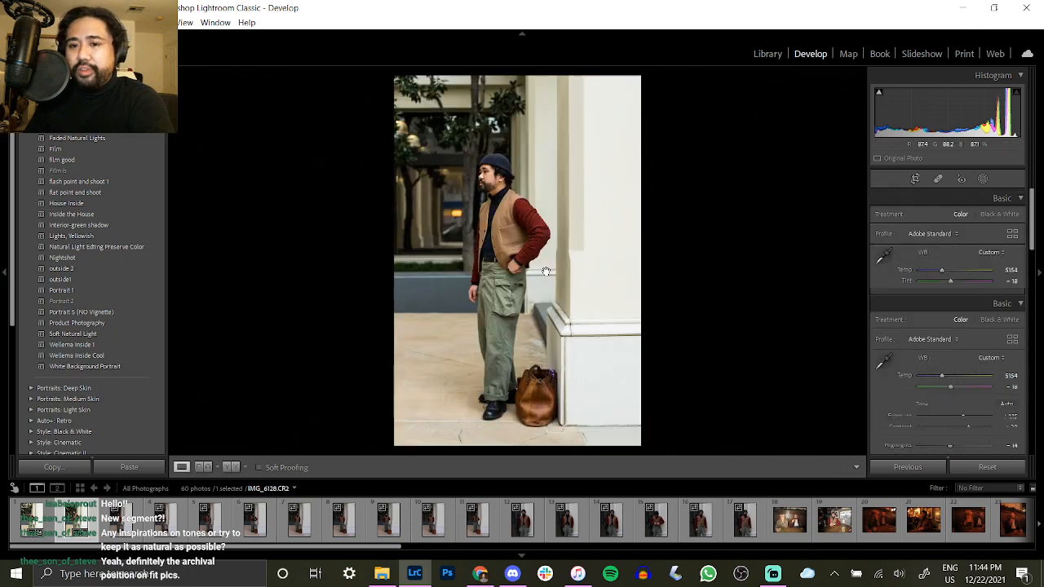
pyautogui.click(491, 185)
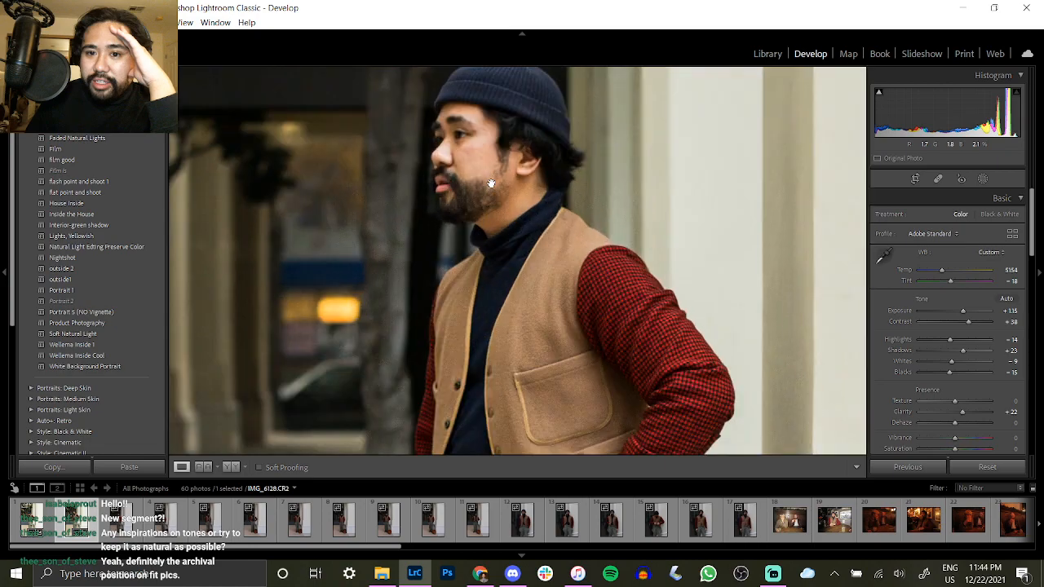
pyautogui.moveTo(491, 185); pyautogui.dragTo(559, 196)
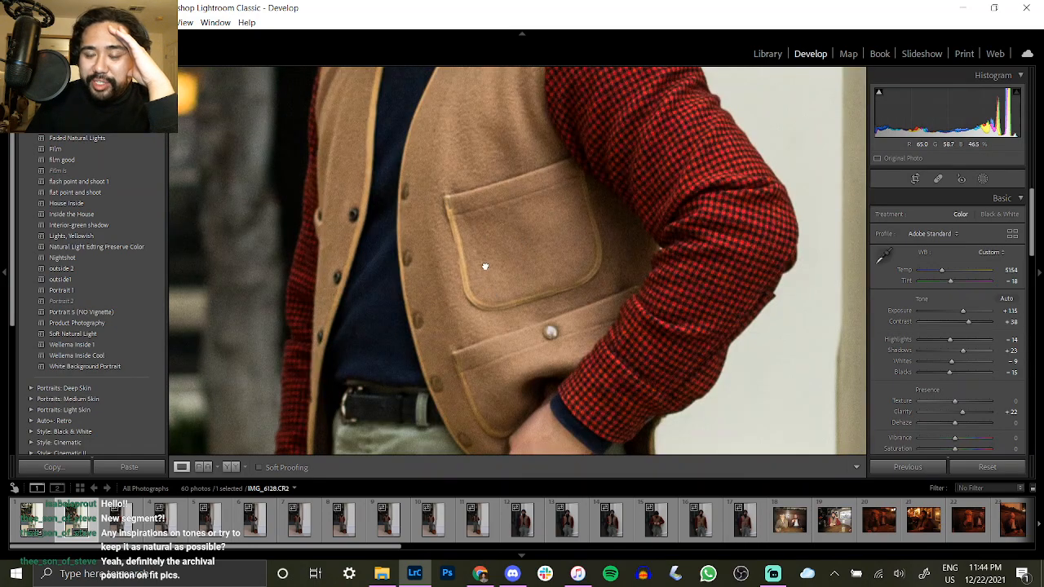
pyautogui.moveTo(491, 286); pyautogui.dragTo(443, 124)
pyautogui.moveTo(493, 319); pyautogui.dragTo(455, 184)
pyautogui.click(456, 186)
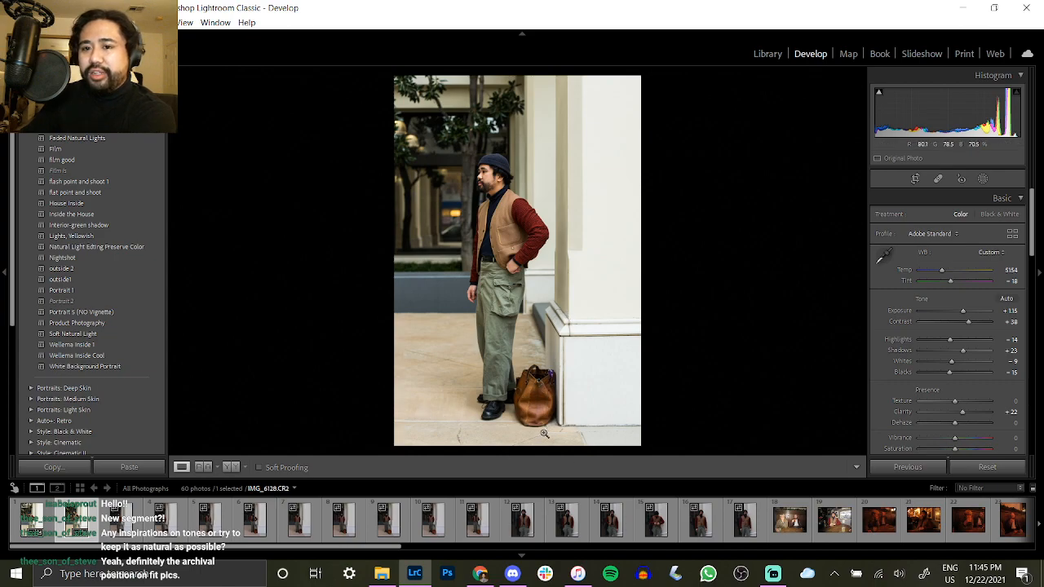
# Try a tighter crop around the man and his bag in IMG_6128.CR2 and undo it.
pyautogui.click(915, 179)
pyautogui.moveTo(623, 106); pyautogui.dragTo(605, 133)
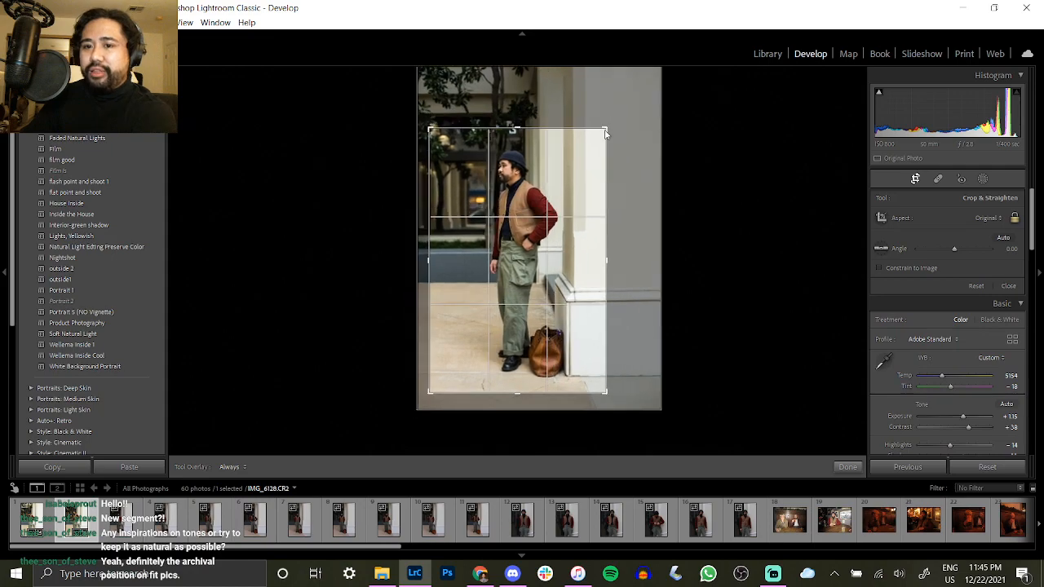
pyautogui.press('Return')
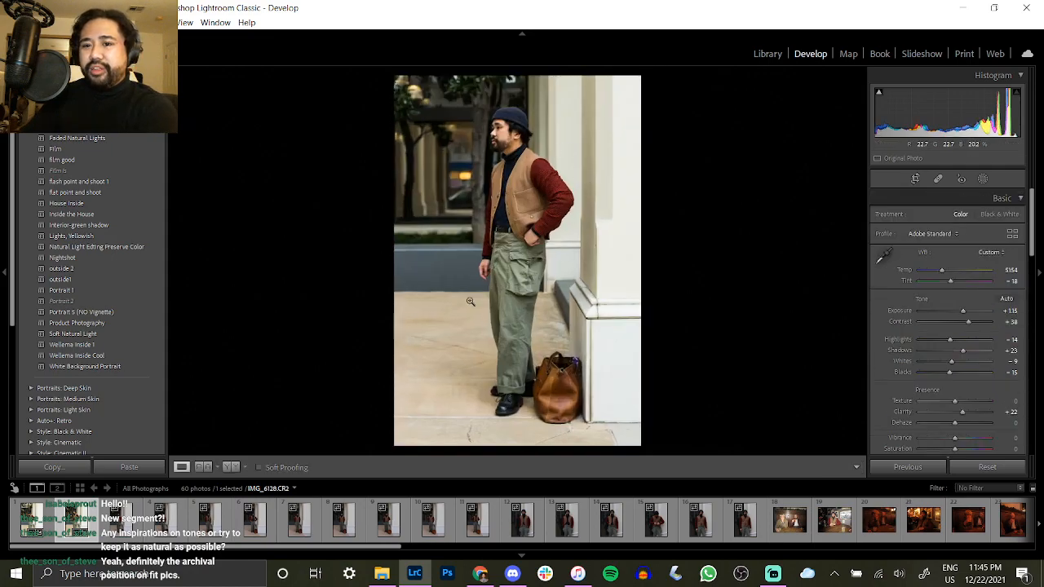
pyautogui.hotkey('ctrl', 'z')
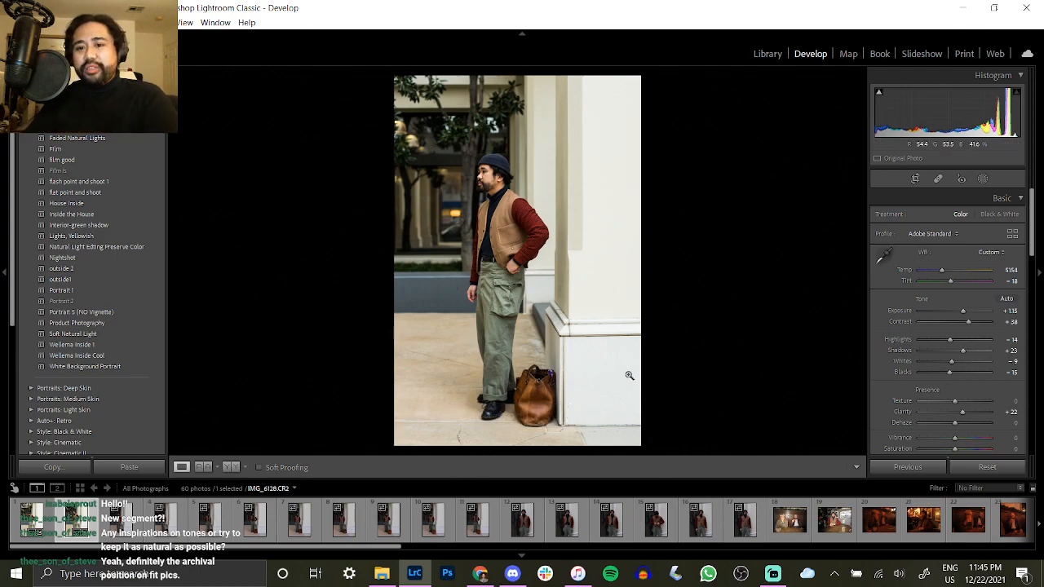
# Copy the develop settings of IMG_6128.CR2 and paste them onto IMG_6129.CR2.
pyautogui.click(80, 467)
pyautogui.press('Return')
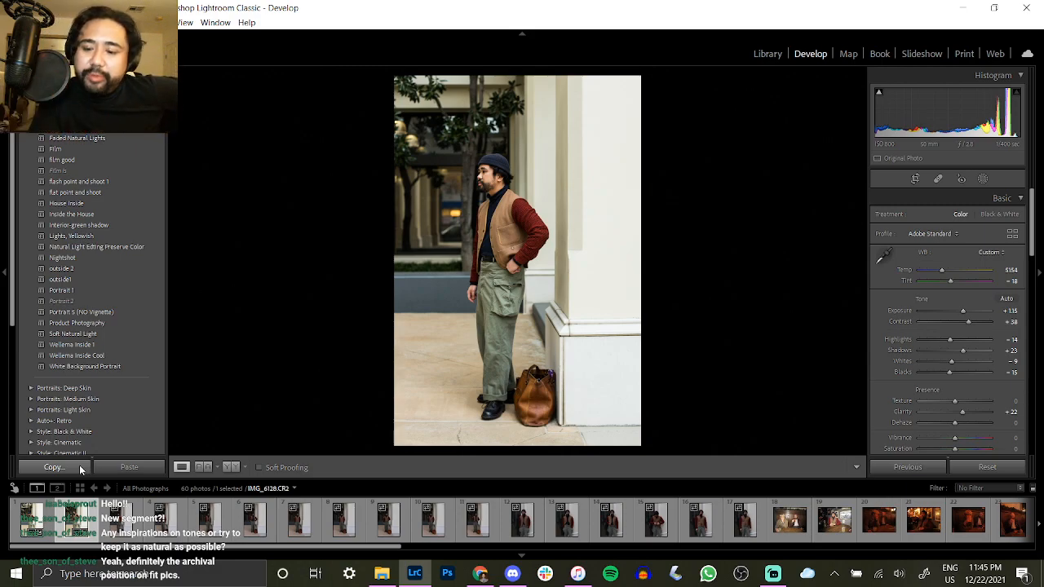
pyautogui.click(133, 513)
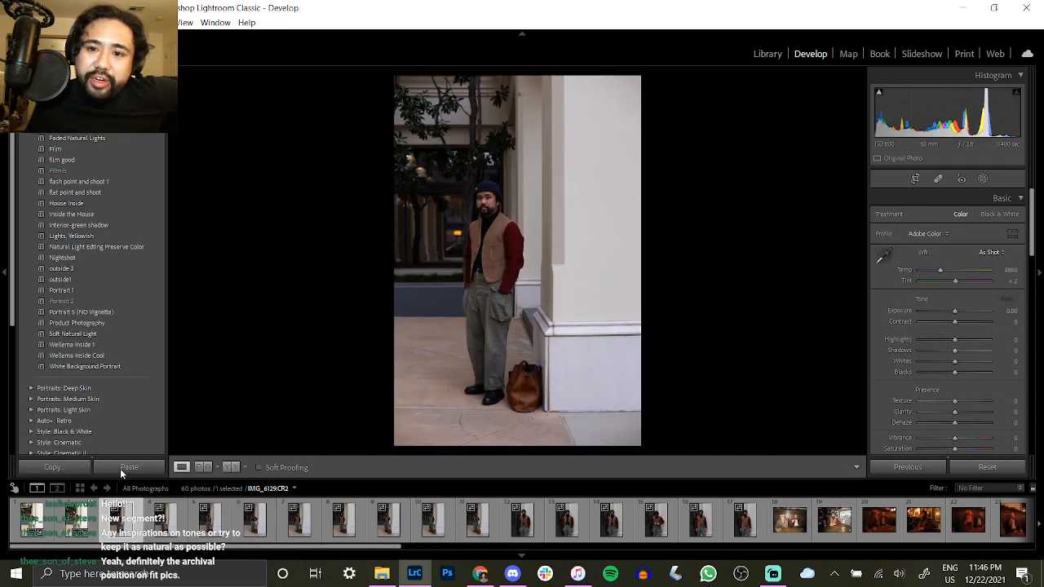
pyautogui.click(120, 468)
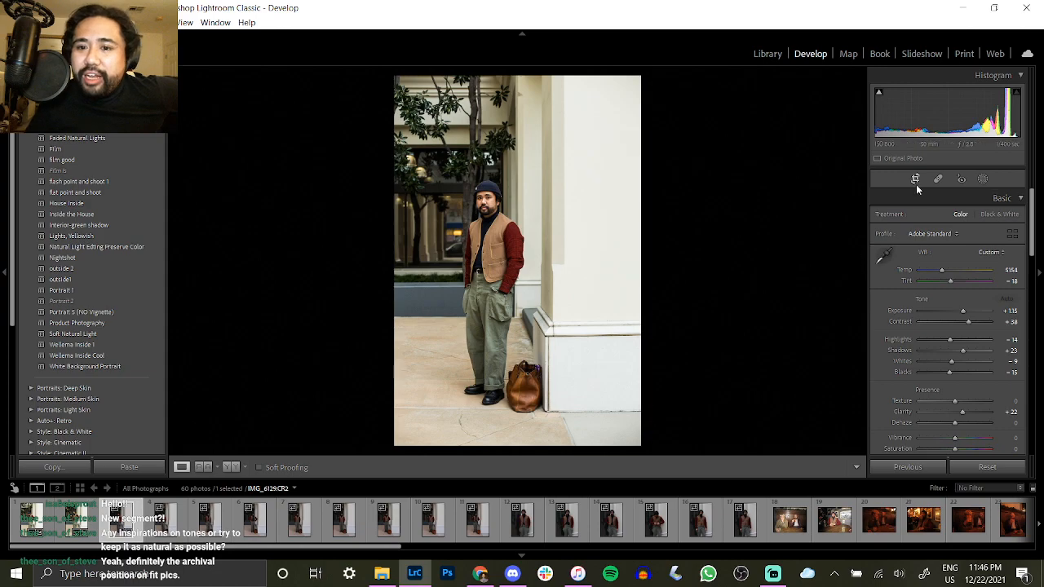
# Crop IMG_6129.CR2 tighter around the man and his bag at the original aspect ratio.
pyautogui.click(915, 180)
pyautogui.moveTo(641, 312); pyautogui.dragTo(576, 308)
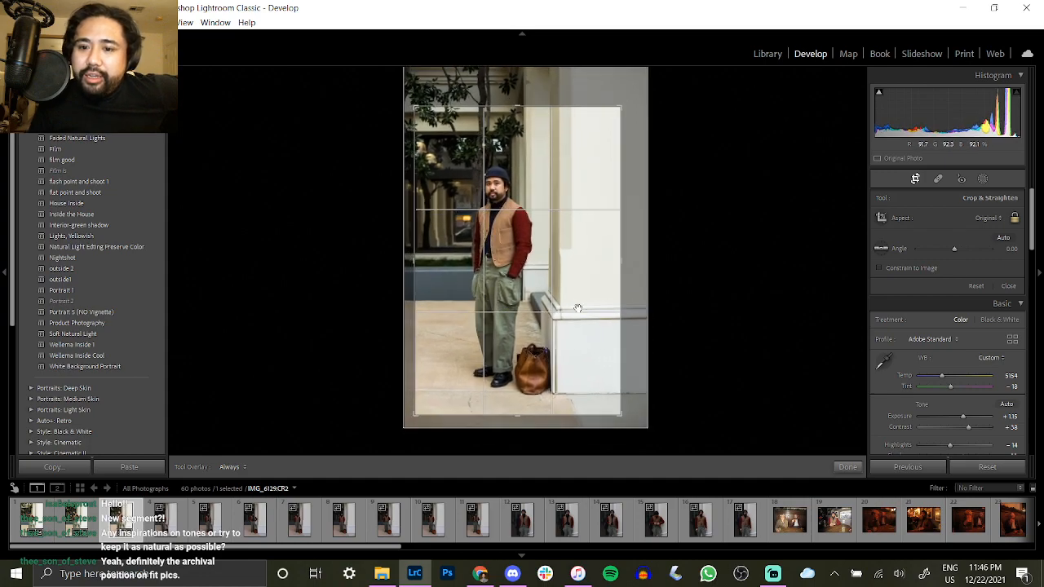
pyautogui.press('Return')
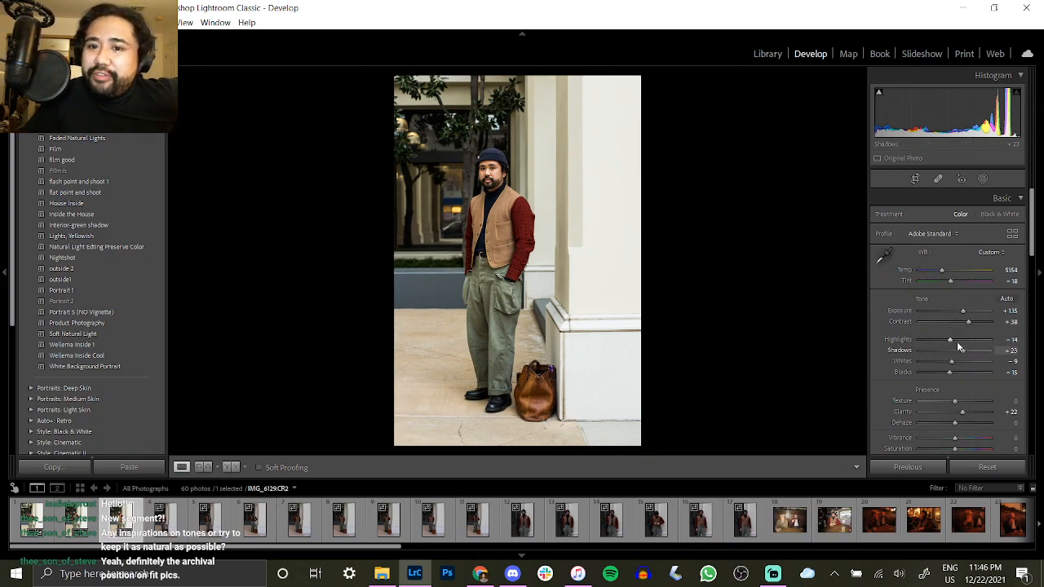
# Set the Contrast of IMG_6129.CR2 to +32 and its Exposure to +1.11.
pyautogui.moveTo(969, 321); pyautogui.dragTo(965, 322)
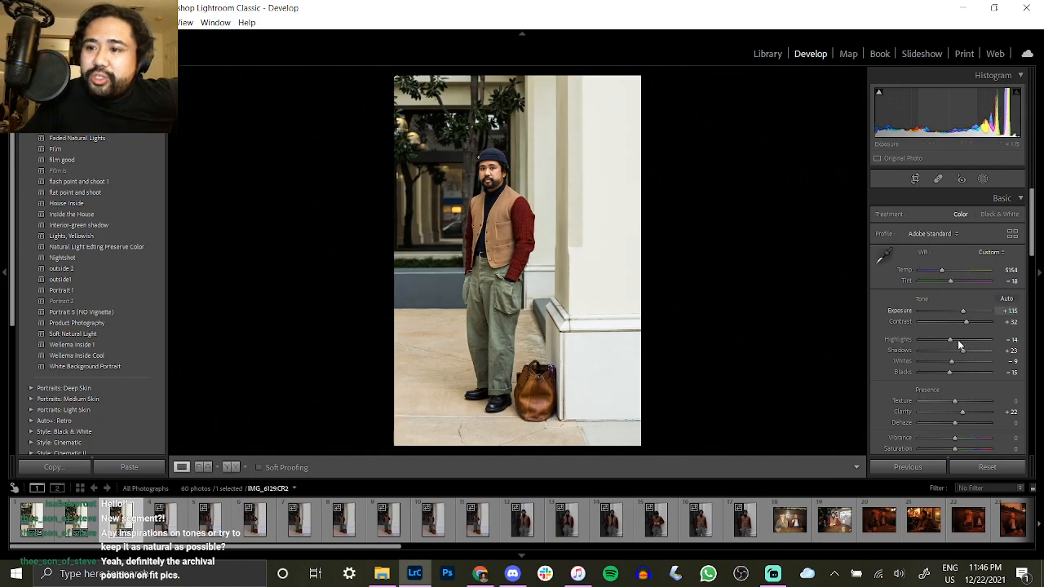
pyautogui.click(1007, 311)
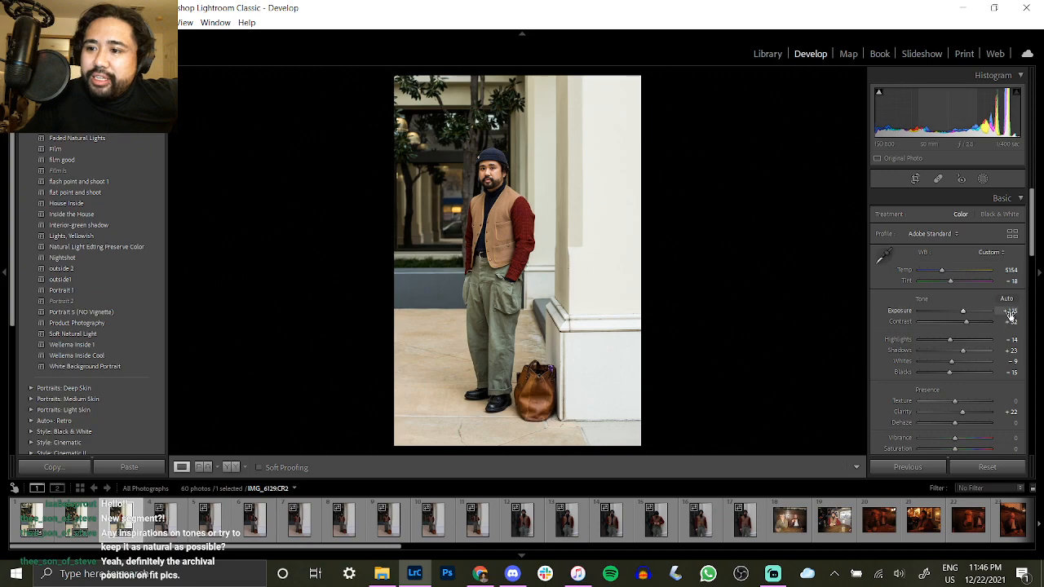
pyautogui.write('1.1')
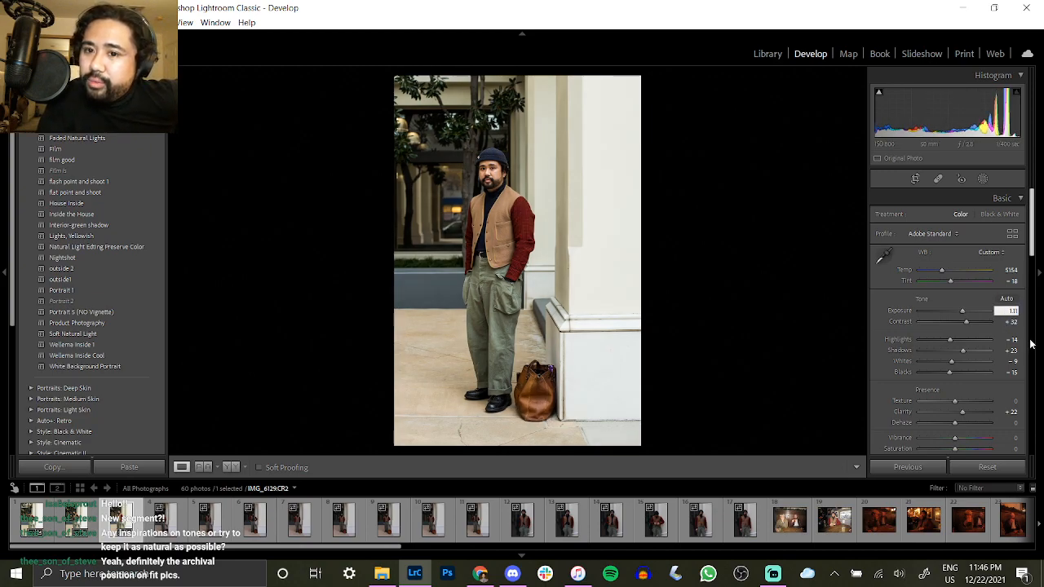
pyautogui.press('Return')
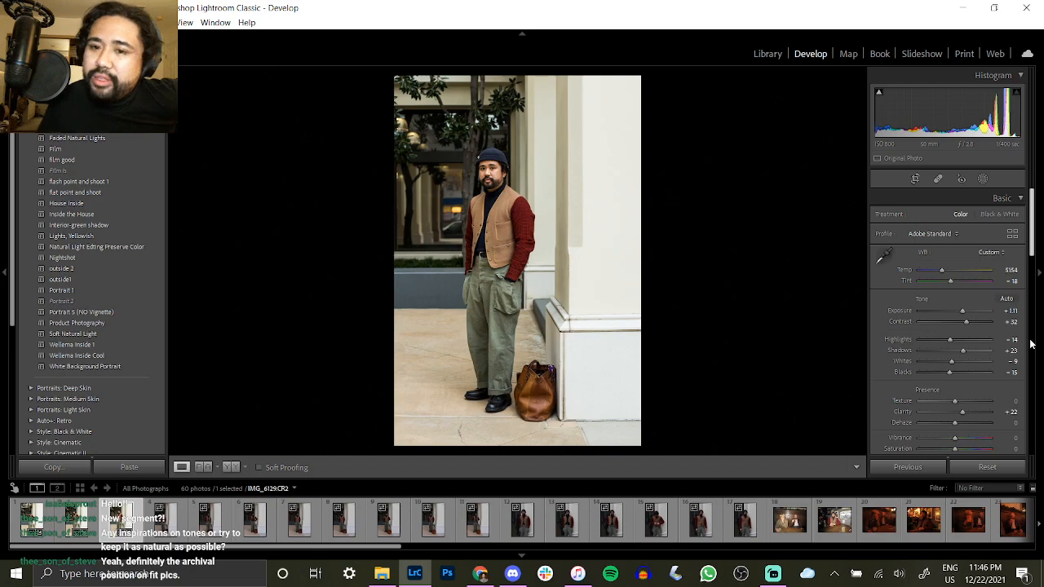
# Shift the crop framing of IMG_6129.CR2 slightly so the man sits closer to the photo's center.
pyautogui.click(914, 179)
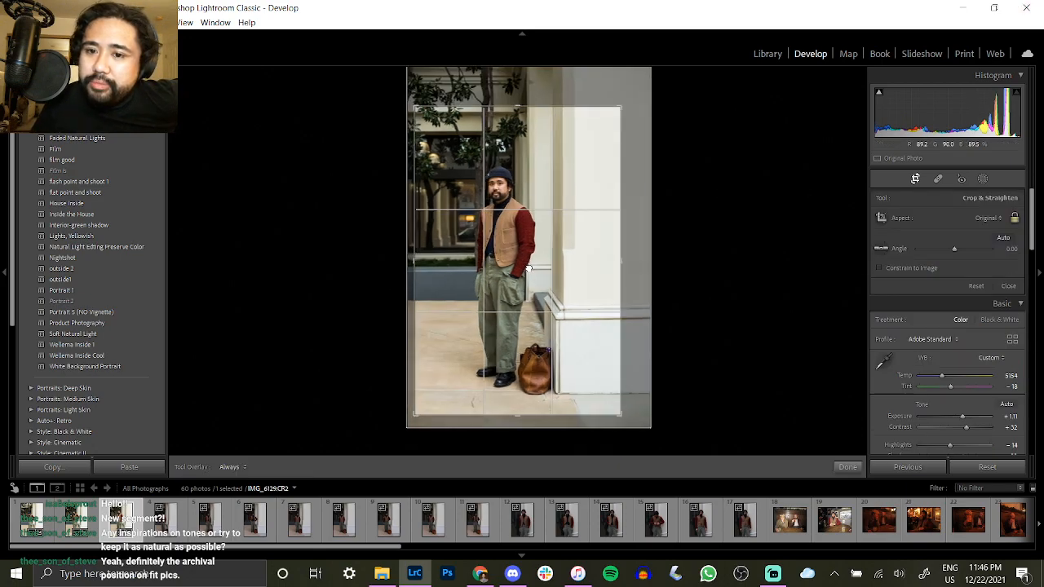
pyautogui.press('Return')
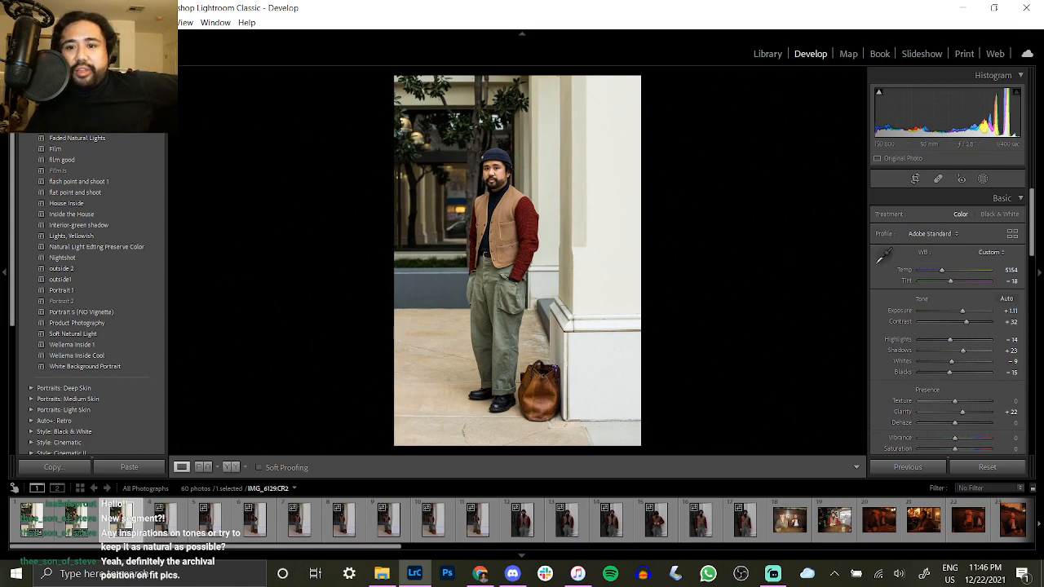
# Set the Exposure of IMG_6129.CR2 to +1.08, Vibrance to +6 and Contrast to +31.
pyautogui.click(1010, 312)
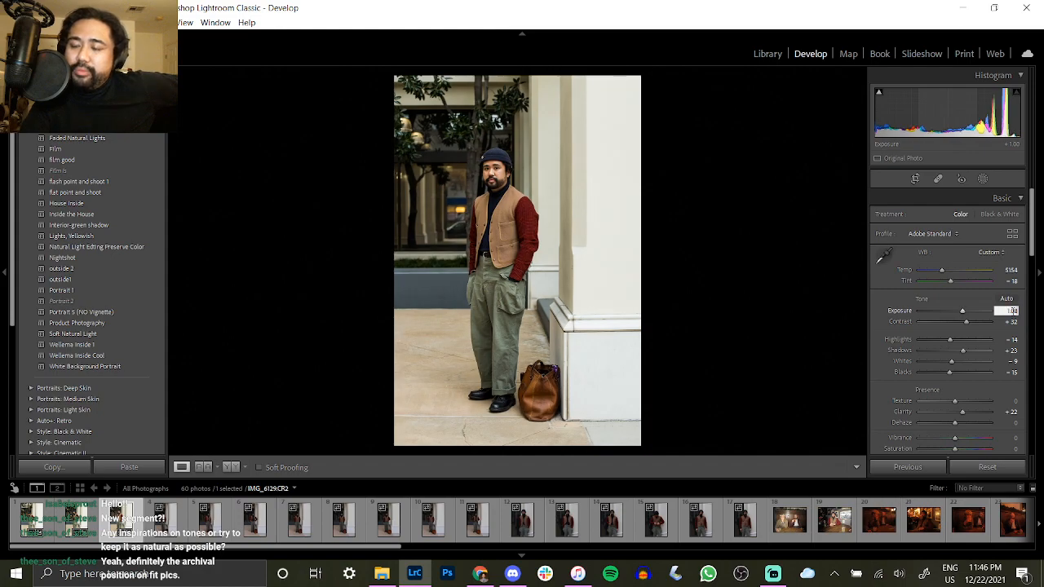
pyautogui.press('Return')
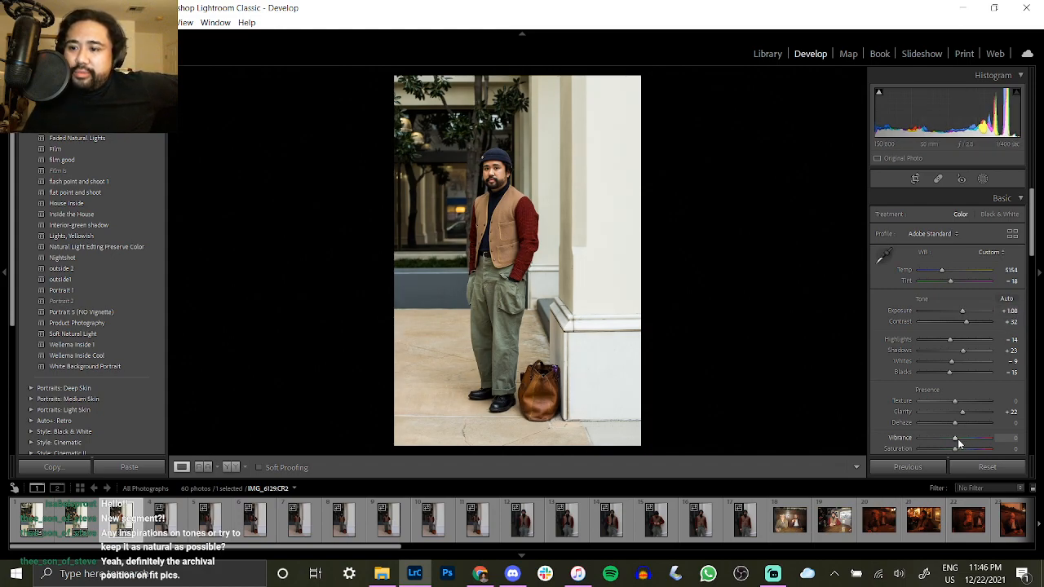
pyautogui.click(957, 439)
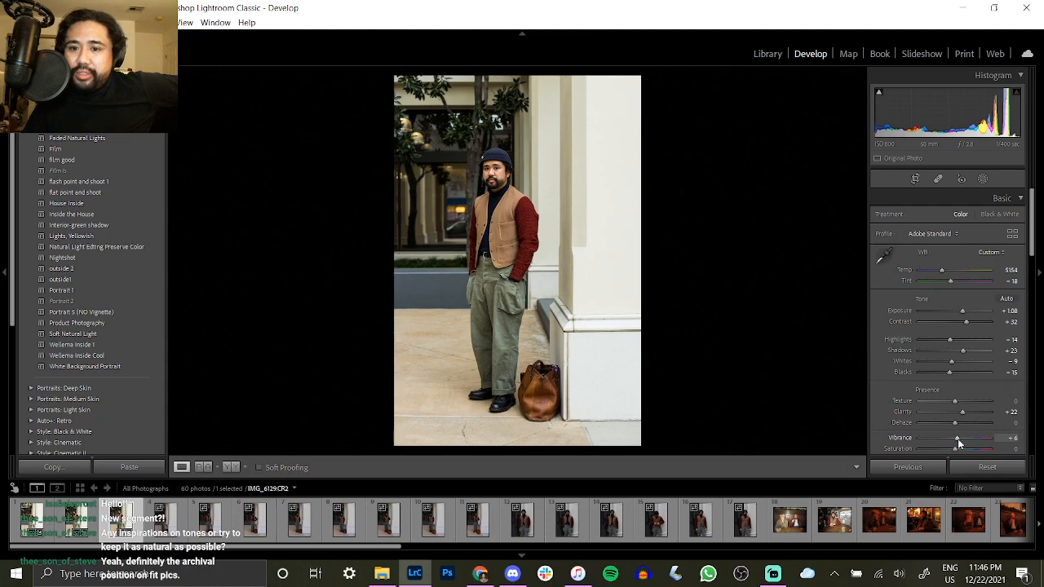
pyautogui.click(968, 323)
pyautogui.moveTo(967, 323); pyautogui.dragTo(966, 323)
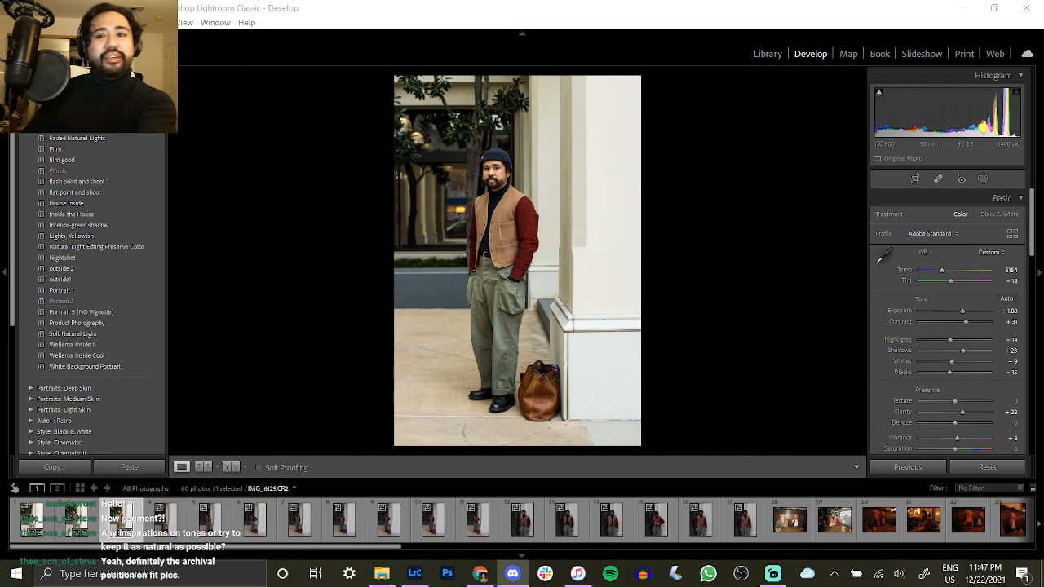
# Compare IMG_6129.CR2 before and after its edits several times, ending on the edited version.
pyautogui.click(306, 316)
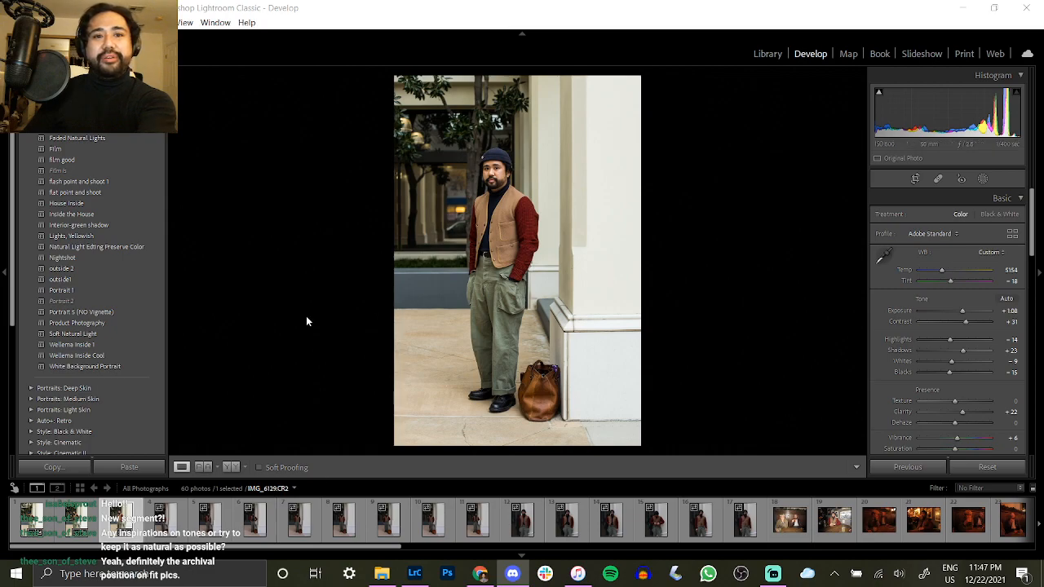
pyautogui.press('\\')
pyautogui.press('\\')
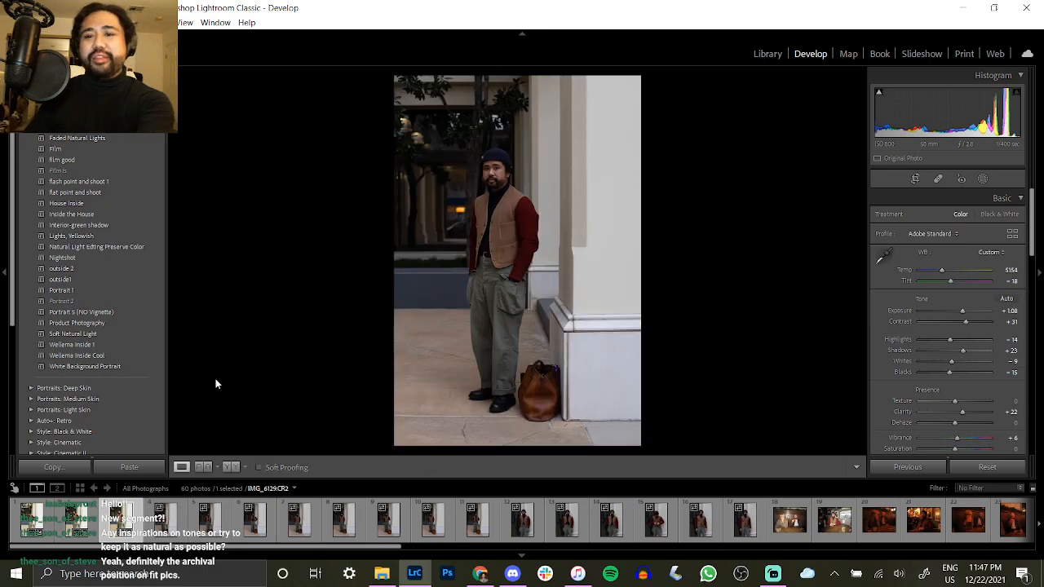
pyautogui.press('\\')
pyautogui.press('\\')
pyautogui.press('\\')
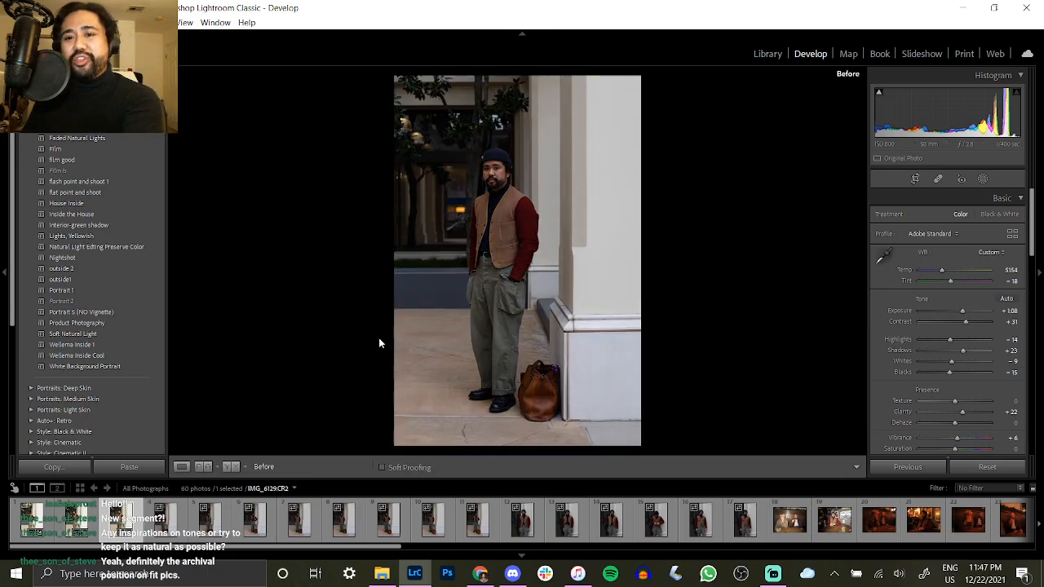
pyautogui.press('\\')
pyautogui.press('\\')
pyautogui.press('\\')
pyautogui.press('\\')
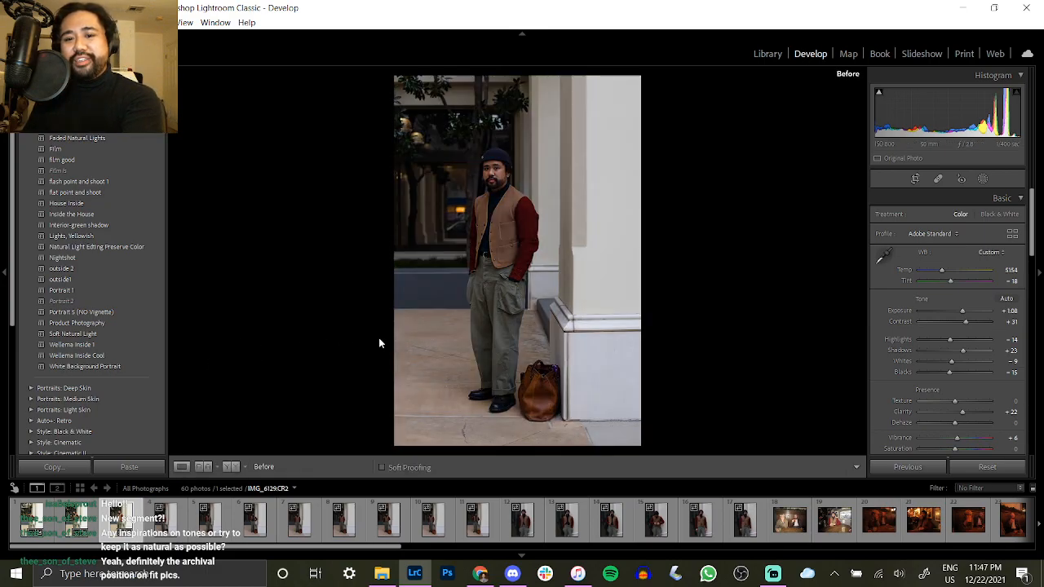
pyautogui.press('\\')
pyautogui.press('\\')
pyautogui.press('\\')
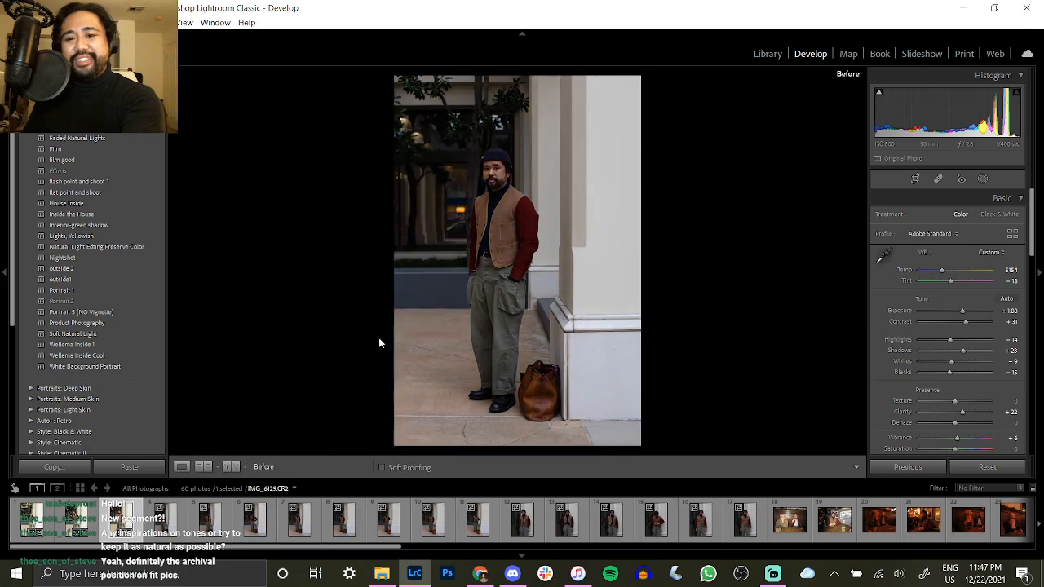
pyautogui.press('\\')
pyautogui.press('\\')
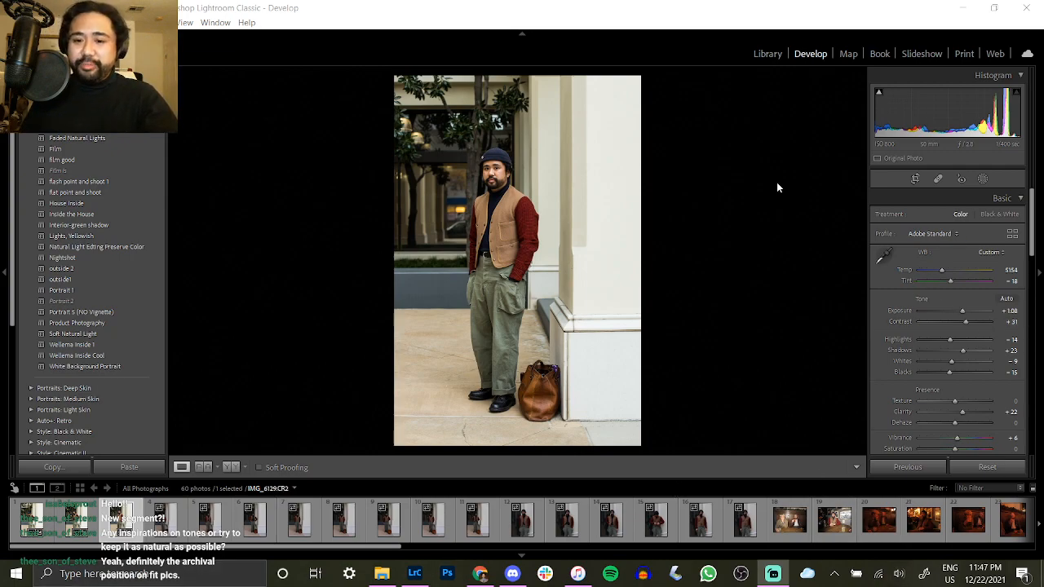
# Copy the develop settings of IMG_6129.CR2 and paste them onto IMG_6130.CR2.
pyautogui.click(44, 468)
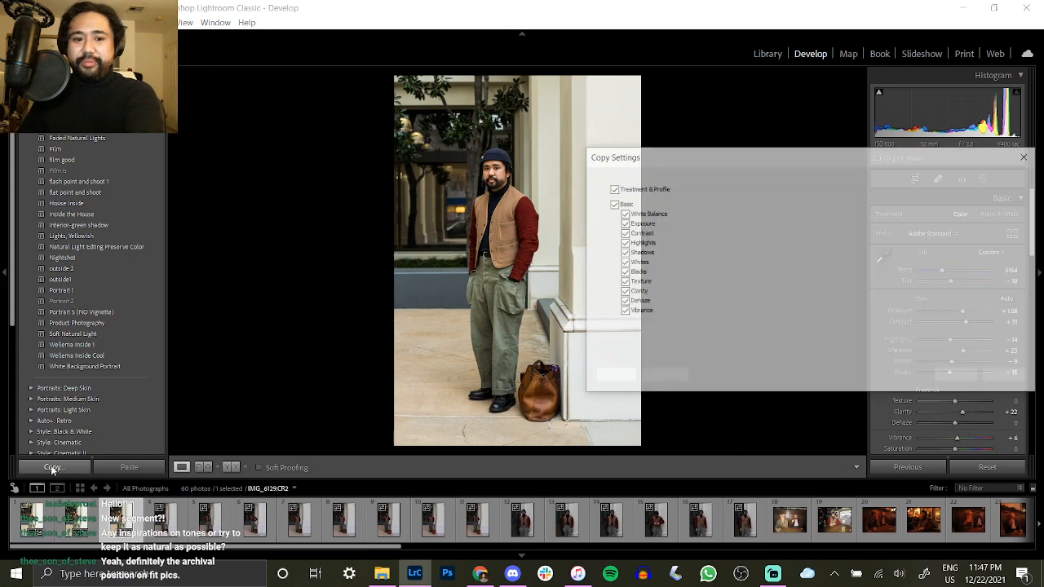
pyautogui.press('Return')
pyautogui.click(184, 529)
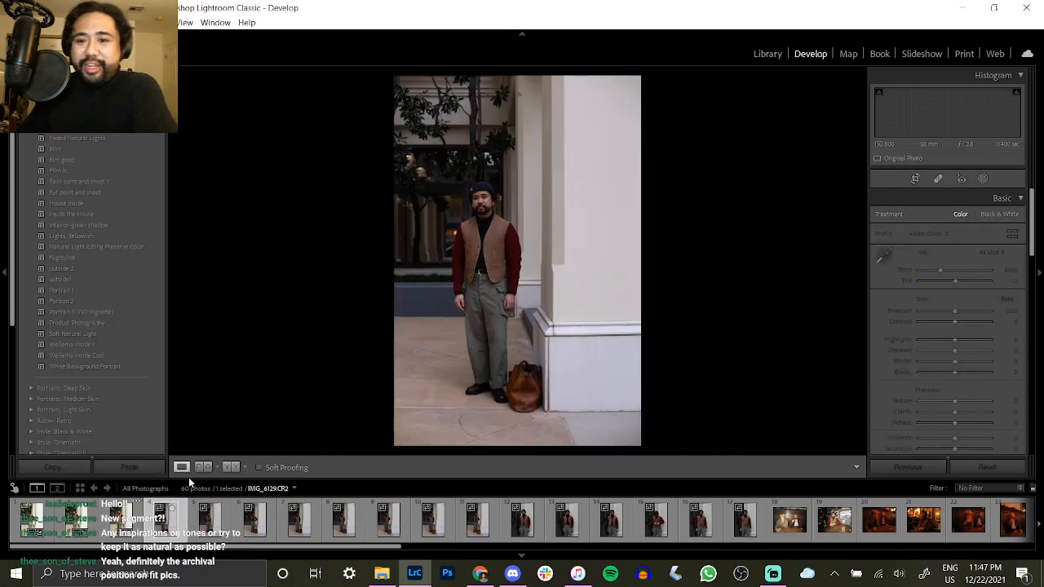
pyautogui.click(152, 470)
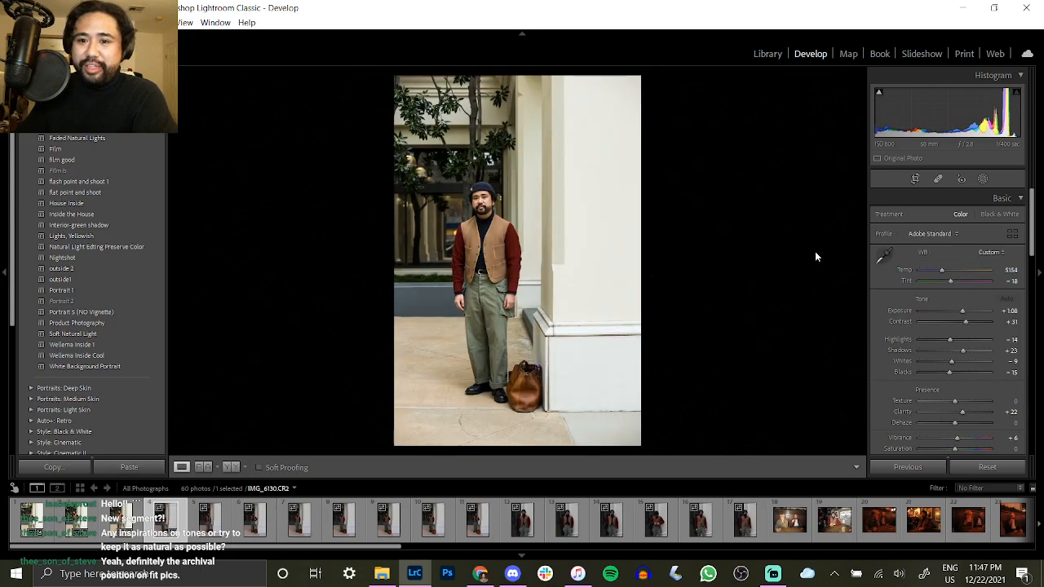
# Crop IMG_6130.CR2 tighter around the man and his bag at the original aspect ratio, and shift the framing slightly.
pyautogui.click(915, 180)
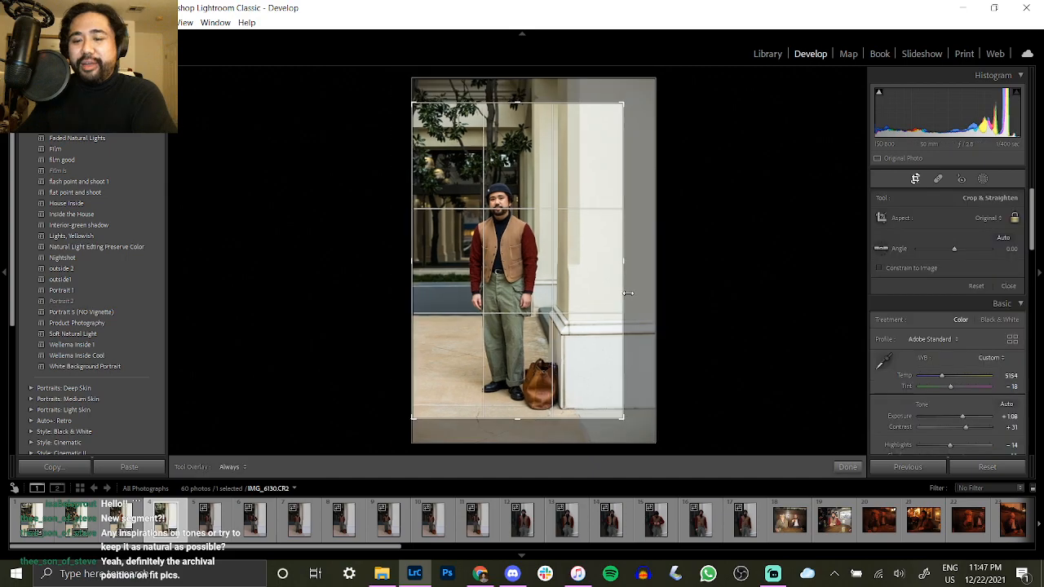
pyautogui.moveTo(592, 305); pyautogui.dragTo(587, 299)
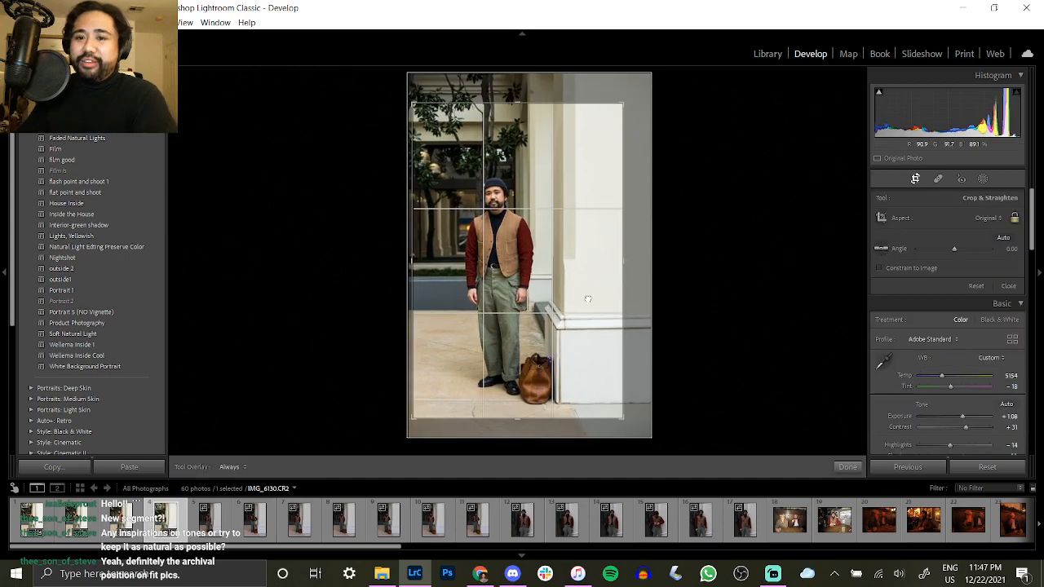
pyautogui.press('Return')
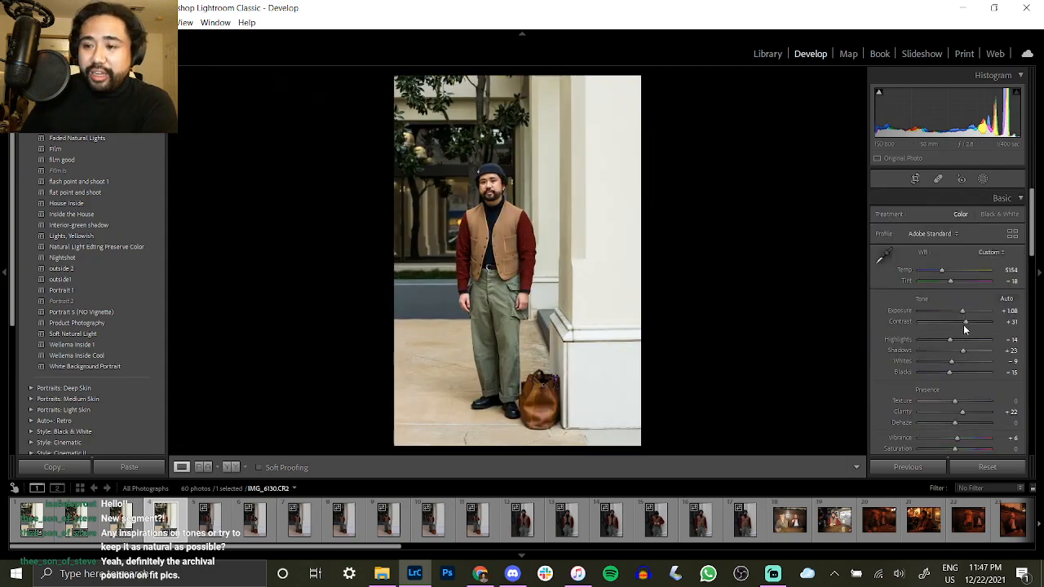
# Set the Exposure of IMG_6130.CR2 to +1.00 and crop it slightly tighter around the man and his bag.
pyautogui.moveTo(963, 313); pyautogui.dragTo(960, 312)
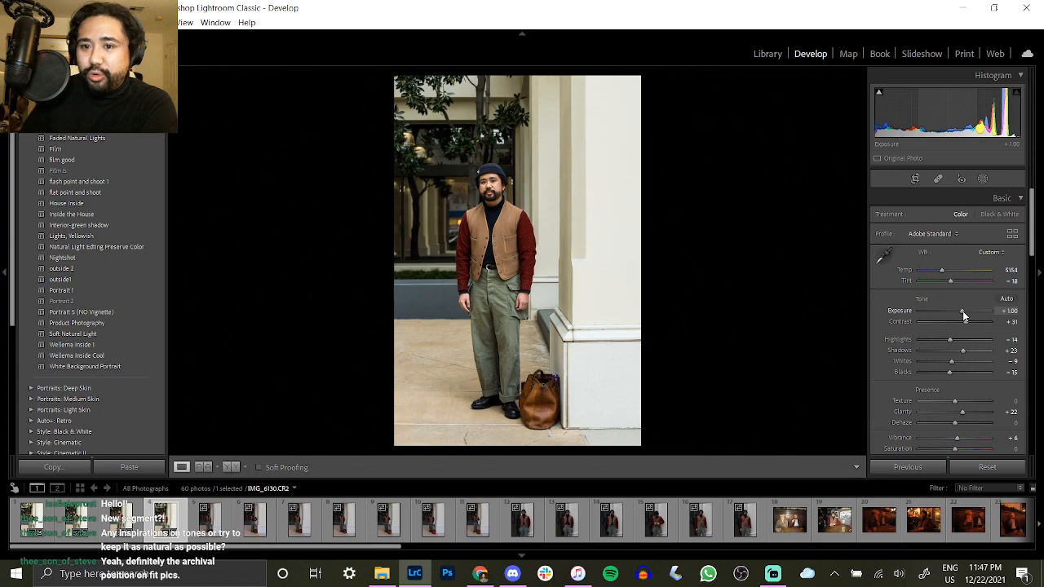
pyautogui.click(913, 178)
pyautogui.moveTo(616, 308); pyautogui.dragTo(569, 310)
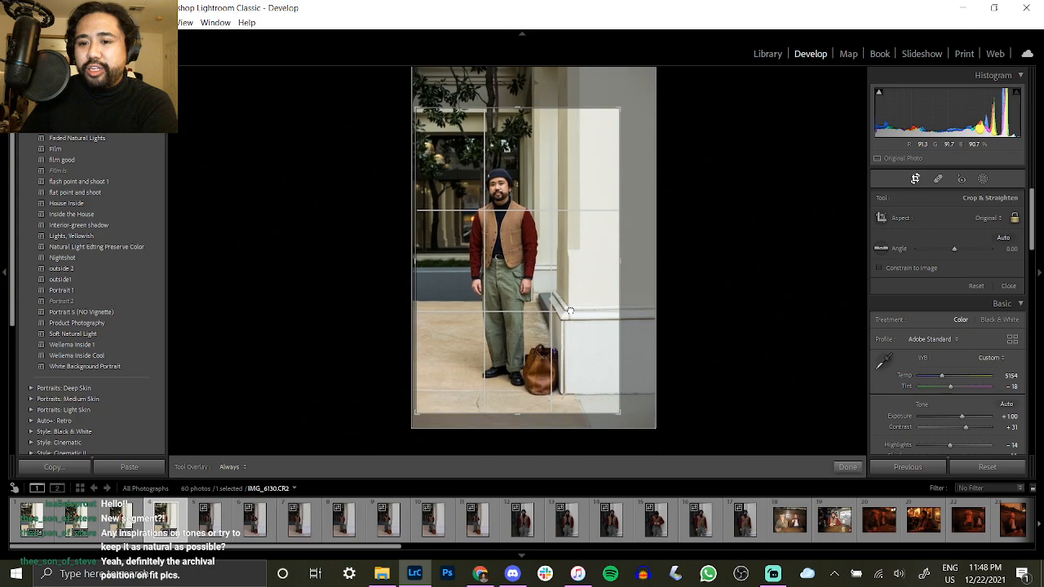
pyautogui.press('Right')
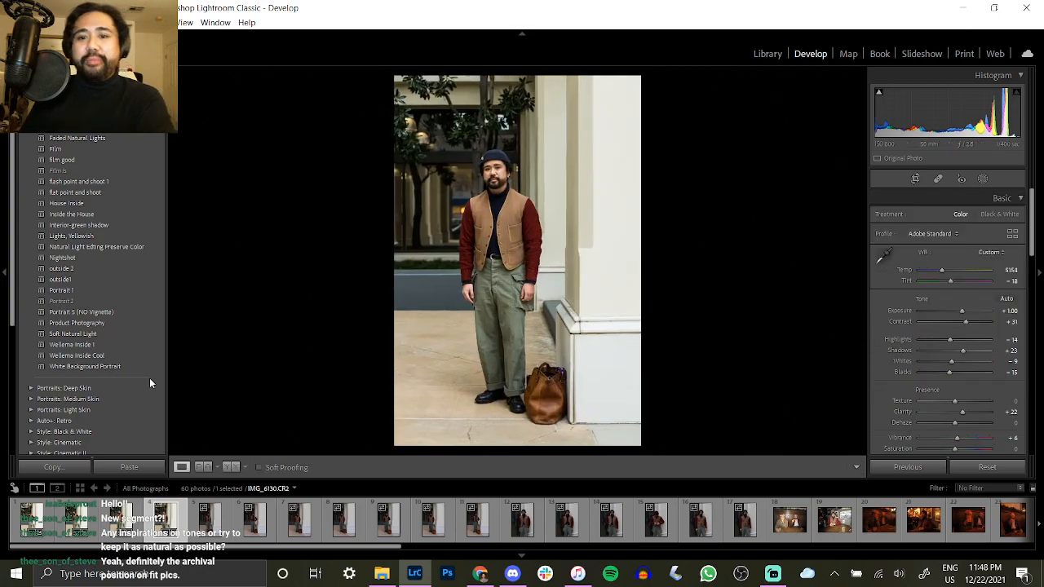
# Copy the develop settings of IMG_6130.CR2 and paste them onto IMG_6131.CR2.
pyautogui.click(74, 470)
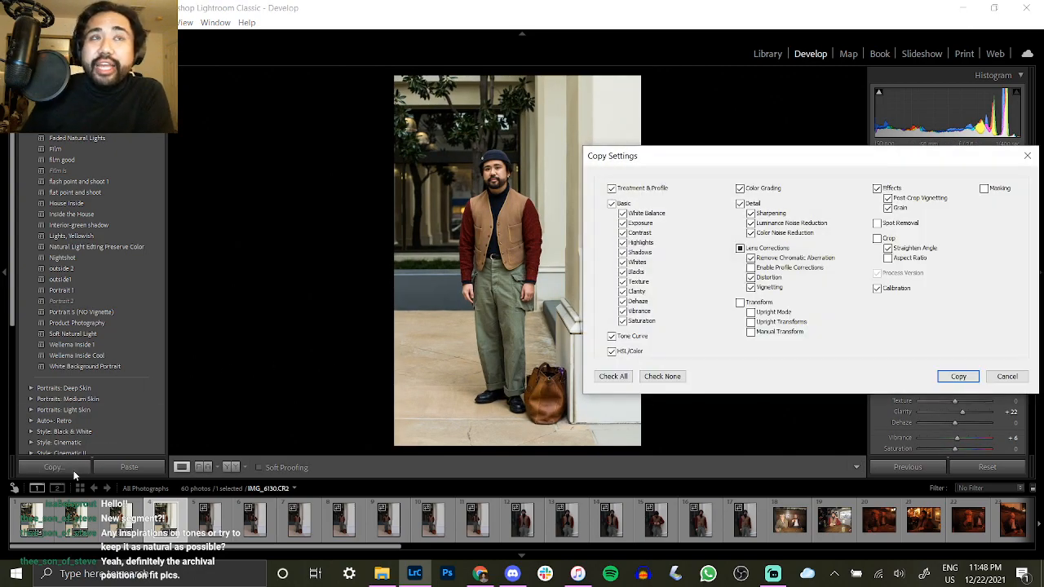
pyautogui.press('Return')
pyautogui.press('Right')
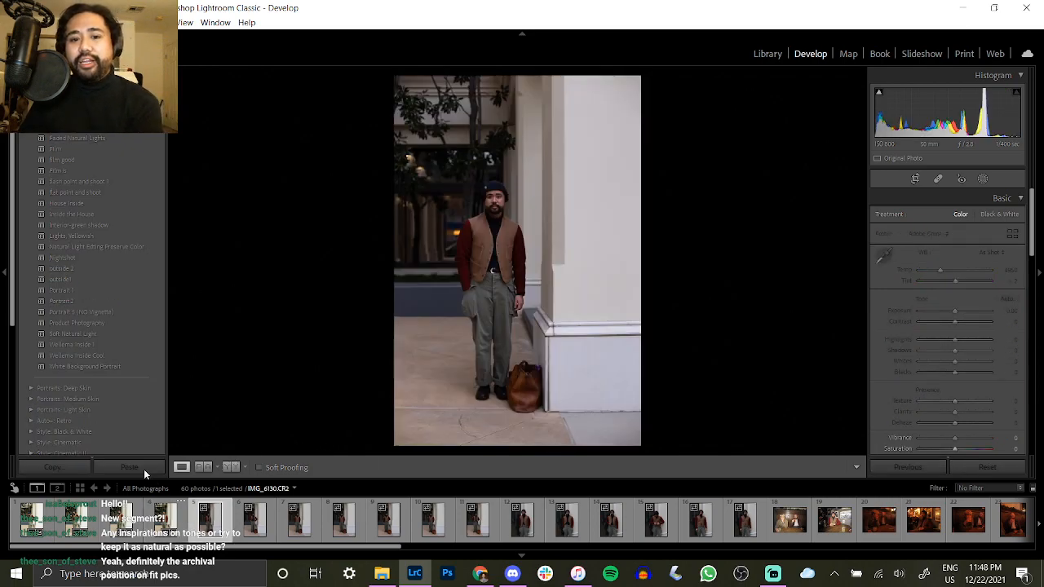
pyautogui.click(143, 469)
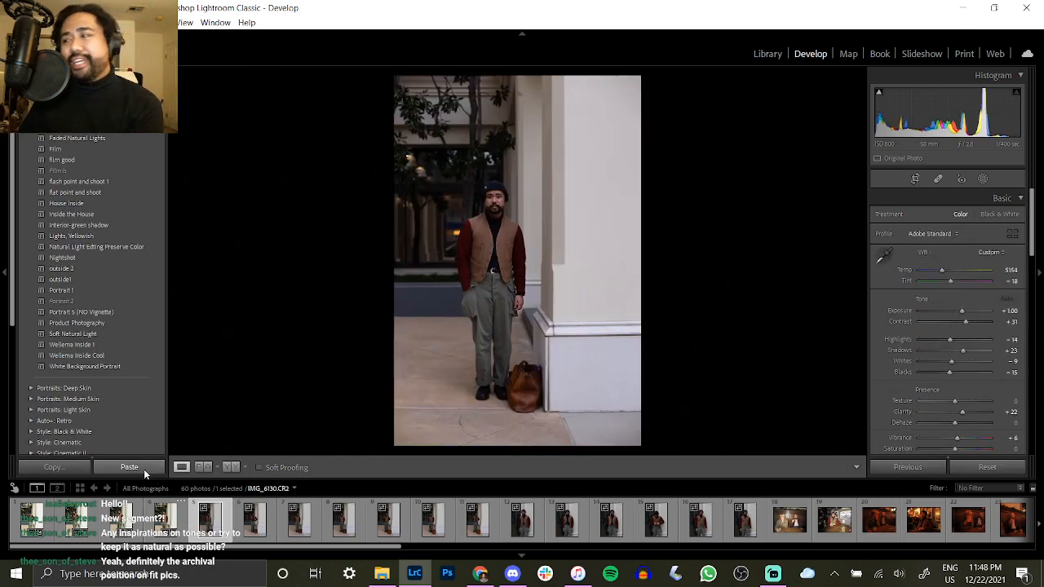
pyautogui.press('Right')
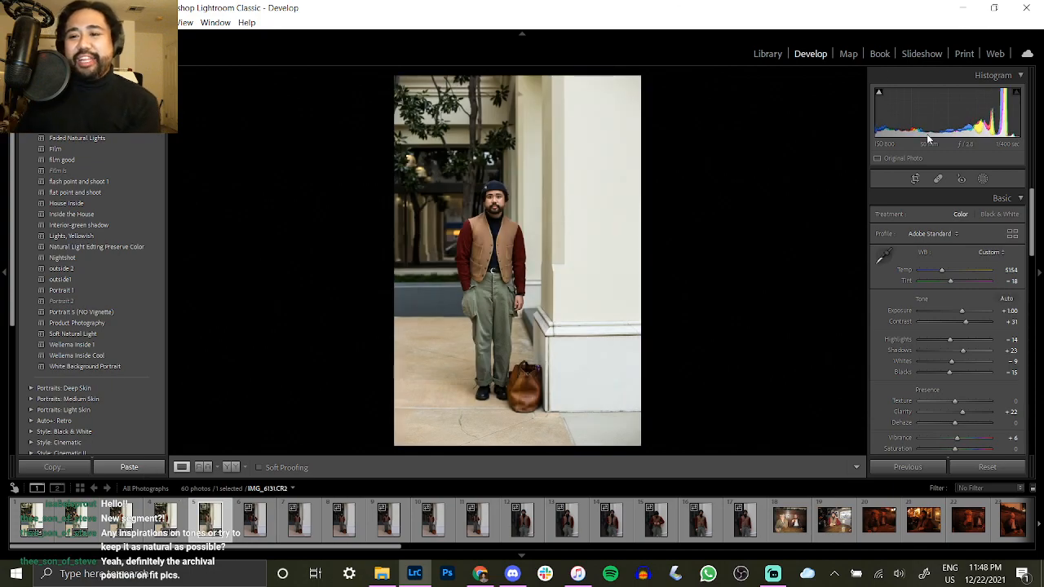
# Crop IMG_6131.CR2 tighter around the man and his bag at the original aspect ratio, trimming the wall side.
pyautogui.click(917, 180)
pyautogui.moveTo(639, 316); pyautogui.dragTo(548, 305)
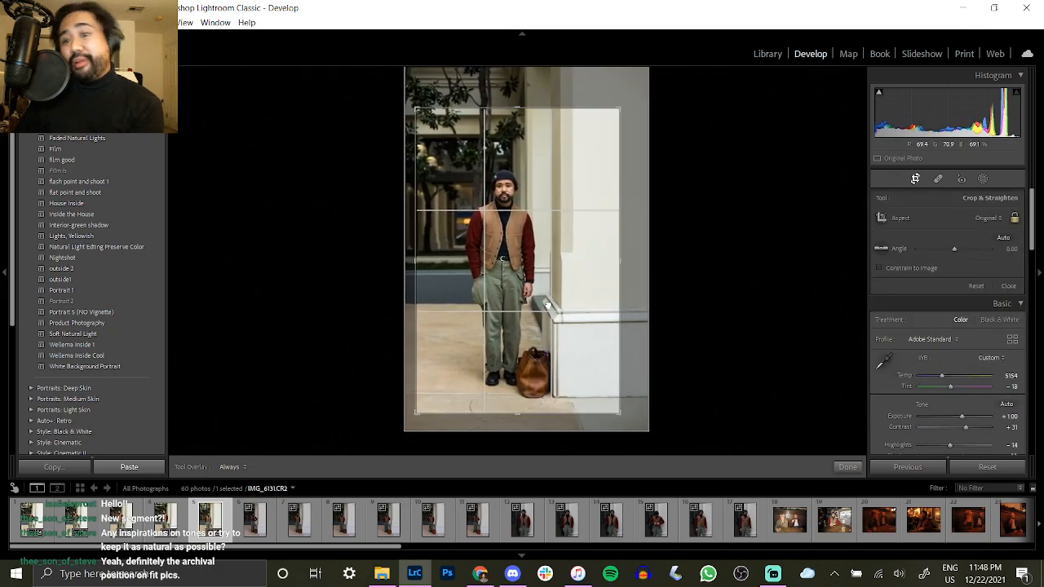
pyautogui.moveTo(622, 308); pyautogui.dragTo(584, 312)
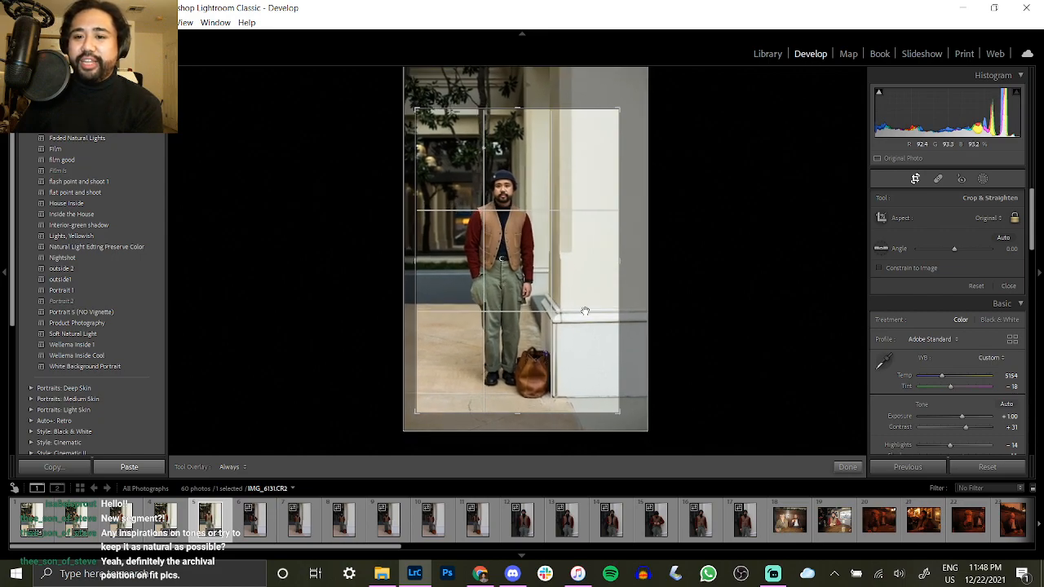
pyautogui.press('Return')
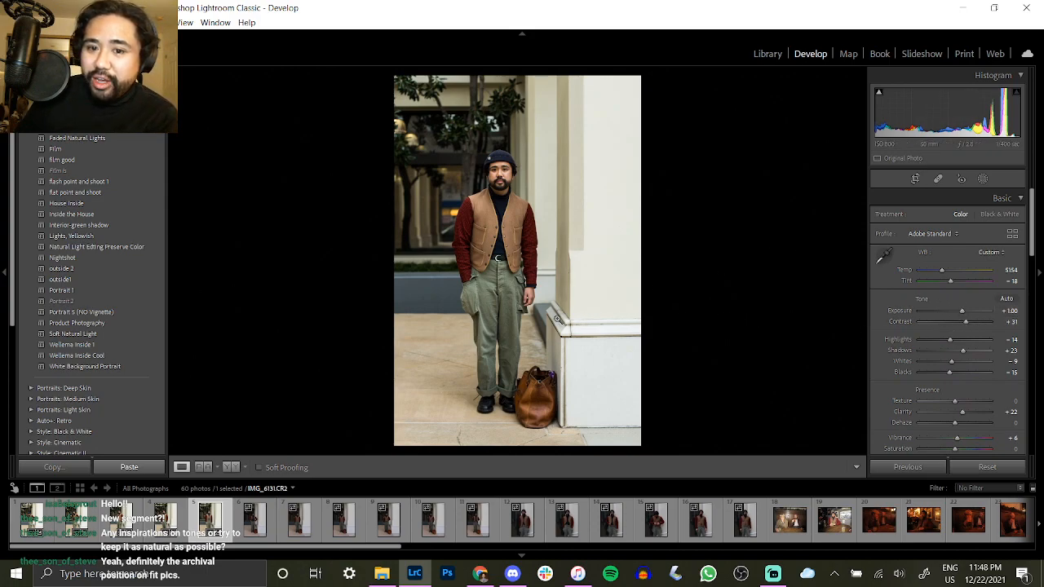
# Compare IMG_6131.CR2 with the previous portrait and set its Exposure to +1.10.
pyautogui.click(177, 519)
pyautogui.click(204, 522)
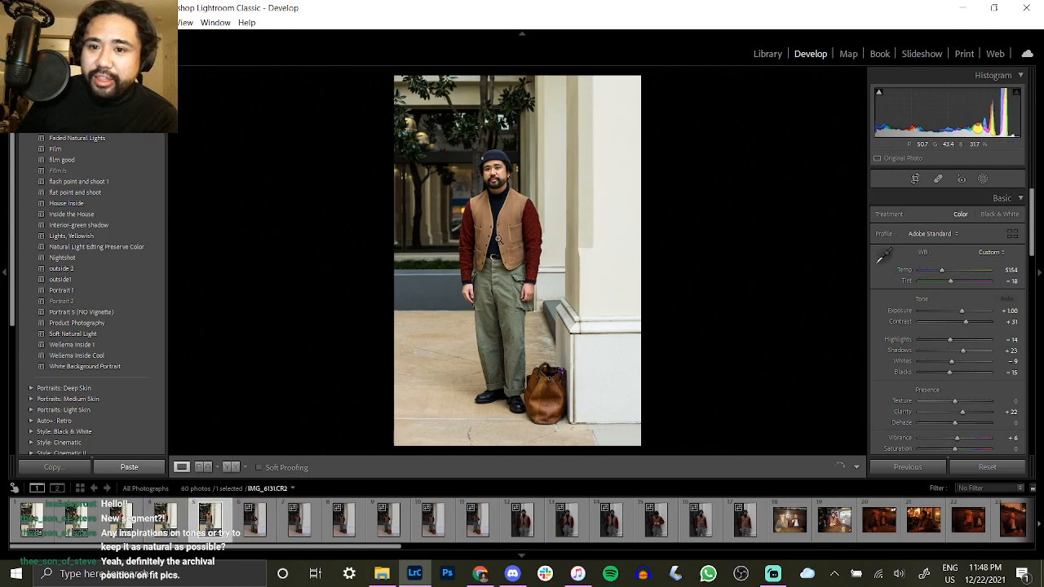
pyautogui.press('Right')
pyautogui.click(1011, 312)
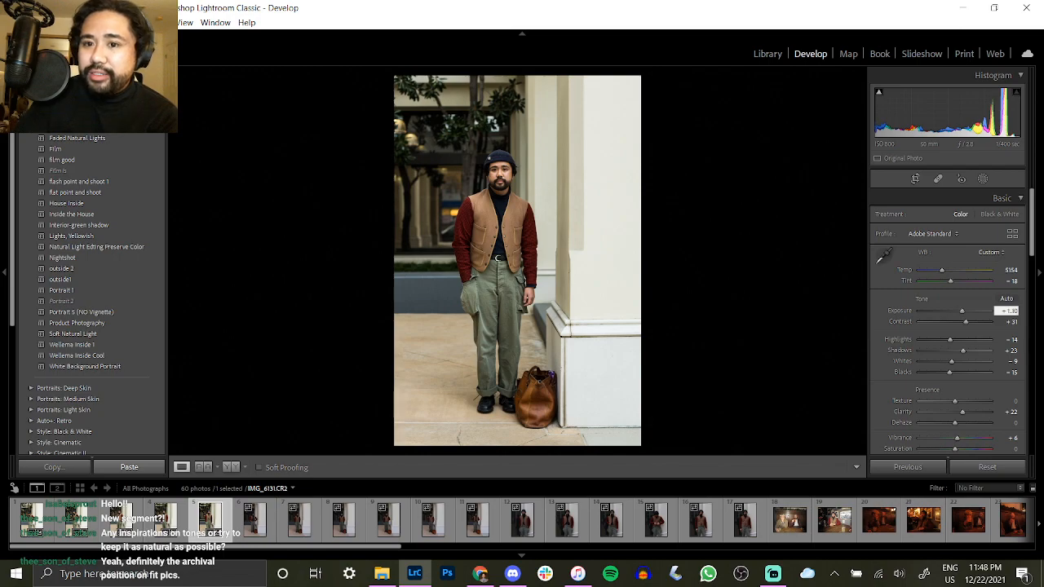
pyautogui.click(1009, 310)
pyautogui.write('5')
pyautogui.press('Return')
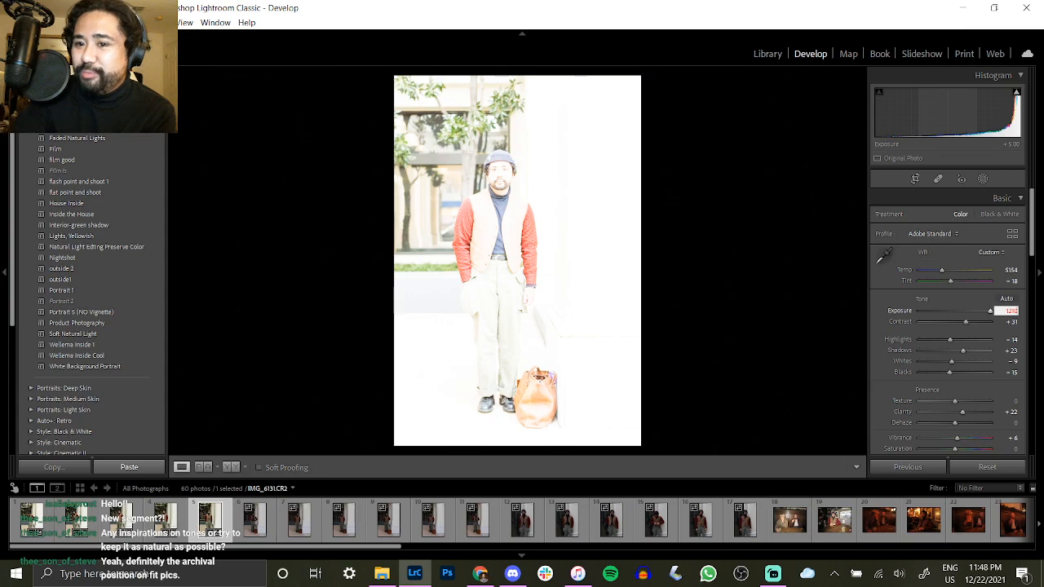
pyautogui.write('1')
pyautogui.press('Return')
pyautogui.write('.1')
pyautogui.press('Return')
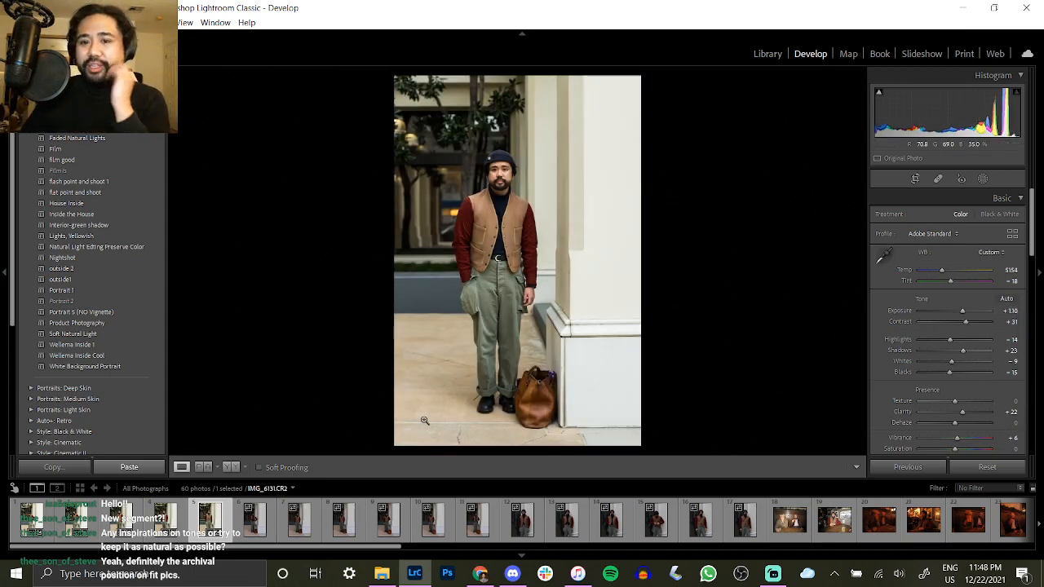
# Copy the develop settings of IMG_6131.CR2 and paste them onto IMG_6132.CR2.
pyautogui.click(81, 467)
pyautogui.press('Return')
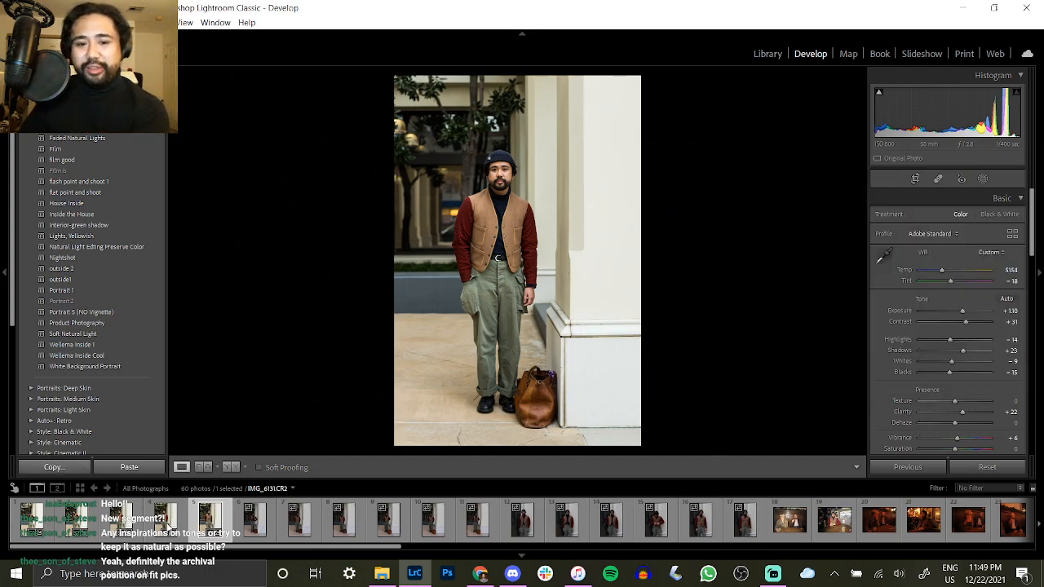
pyautogui.click(130, 466)
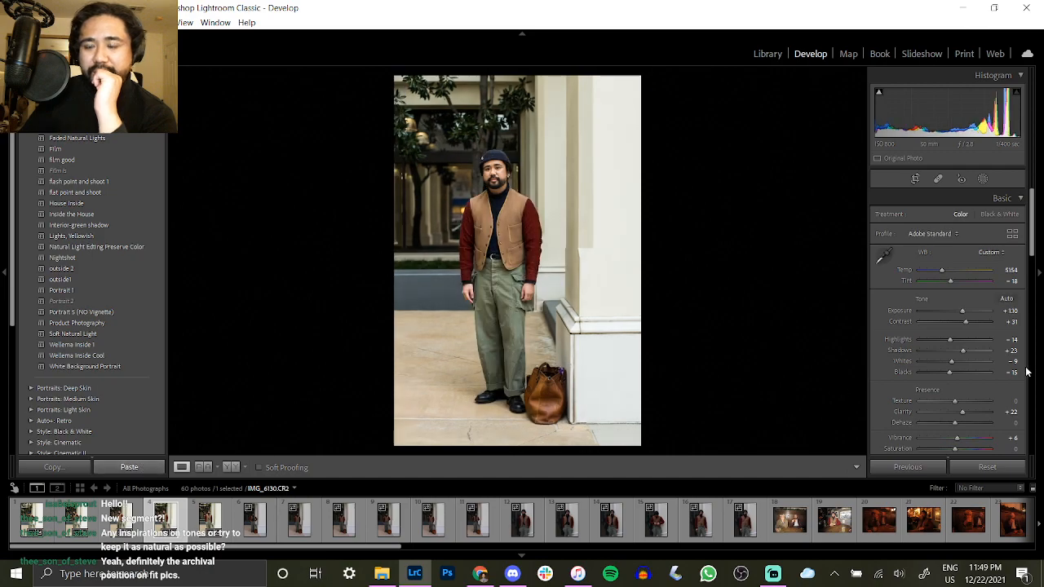
pyautogui.hotkey('ctrl', 'z')
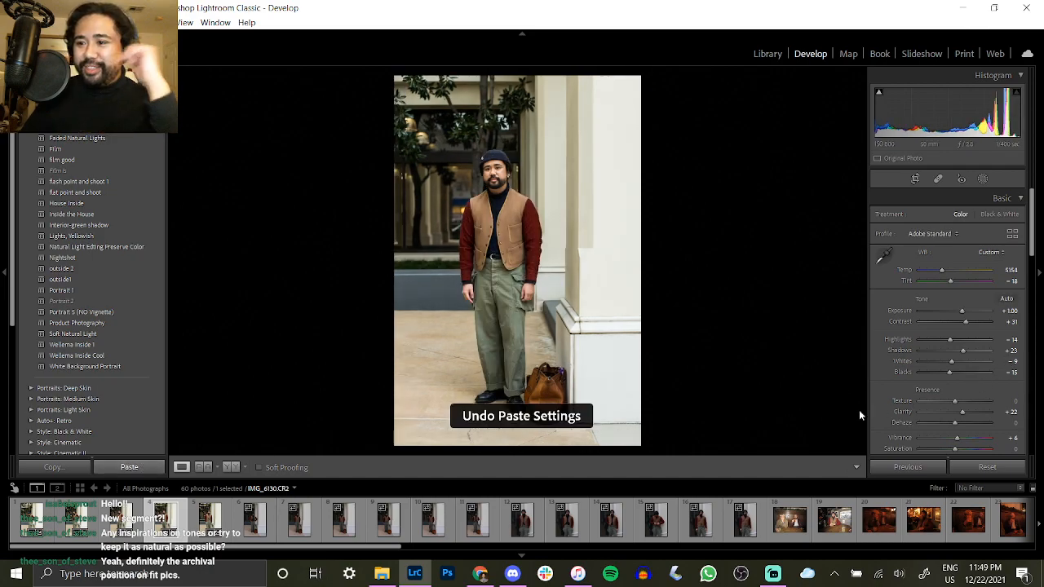
pyautogui.click(253, 520)
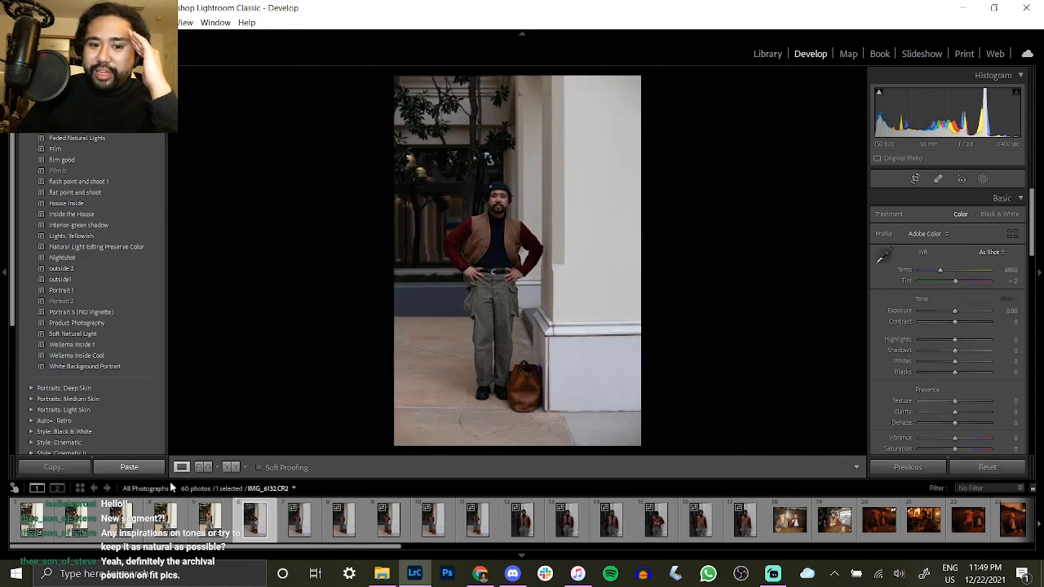
pyautogui.click(130, 467)
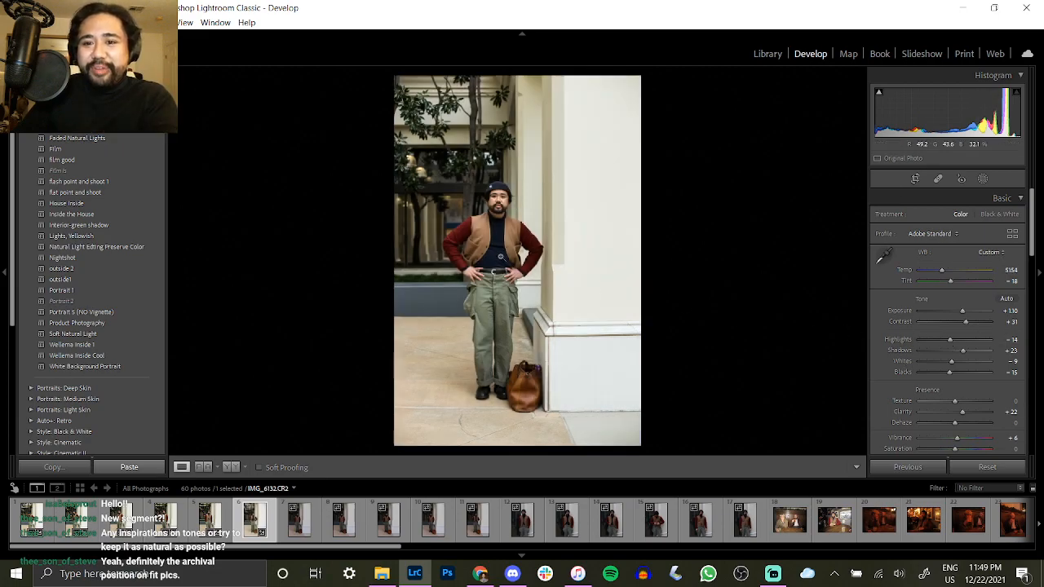
# Crop IMG_6132.CR2 tighter around the man and his bag at the original aspect ratio.
pyautogui.click(914, 180)
pyautogui.moveTo(641, 287); pyautogui.dragTo(556, 300)
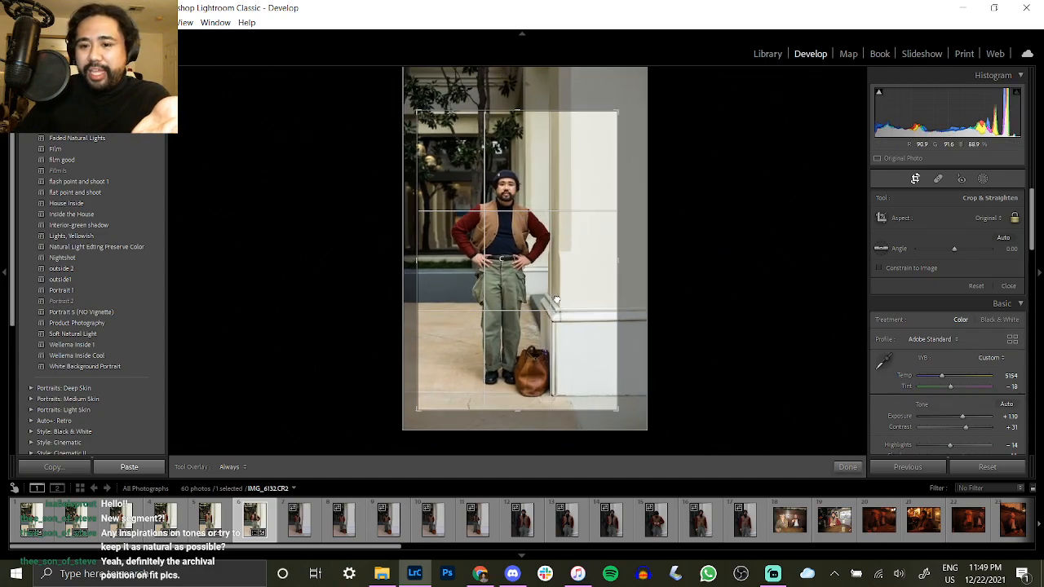
pyautogui.press('Return')
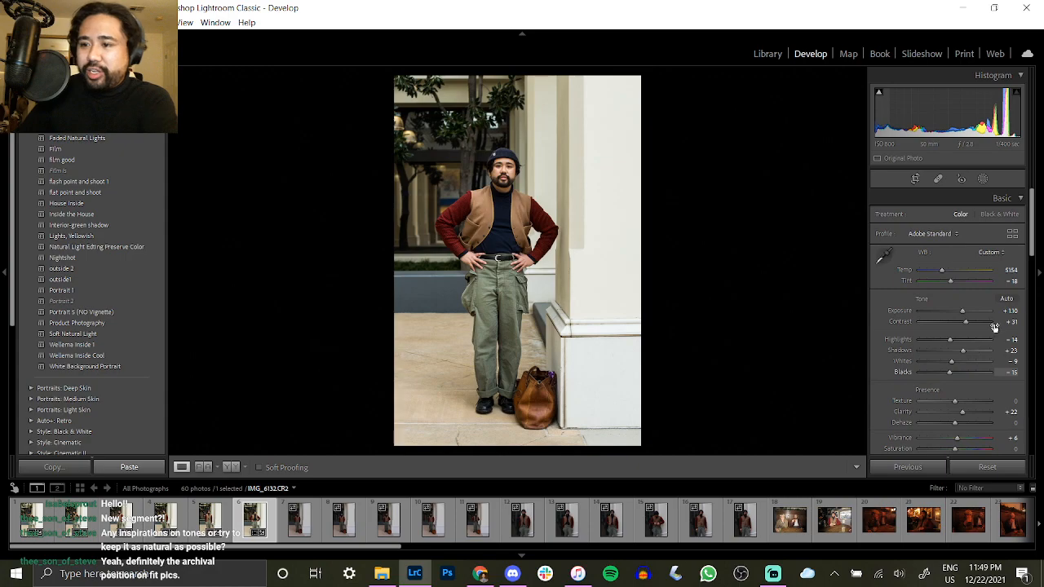
# Try several Exposure values on IMG_6132.CR2 and set the Exposure to +1.04.
pyautogui.click(1009, 310)
pyautogui.write('0')
pyautogui.press('Return')
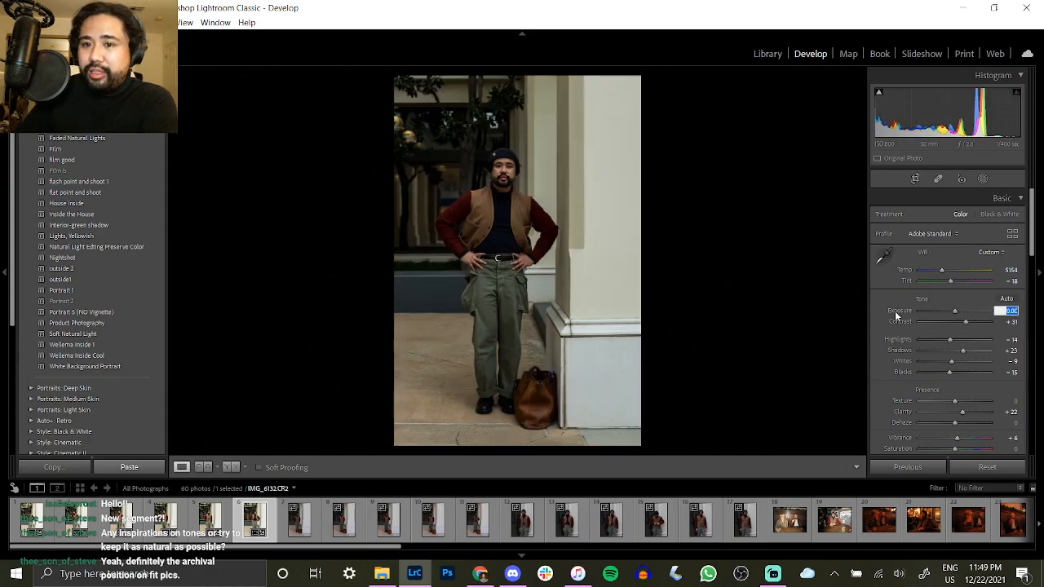
pyautogui.write('1.05')
pyautogui.press('Return')
pyautogui.click(1023, 311)
pyautogui.press('Down')
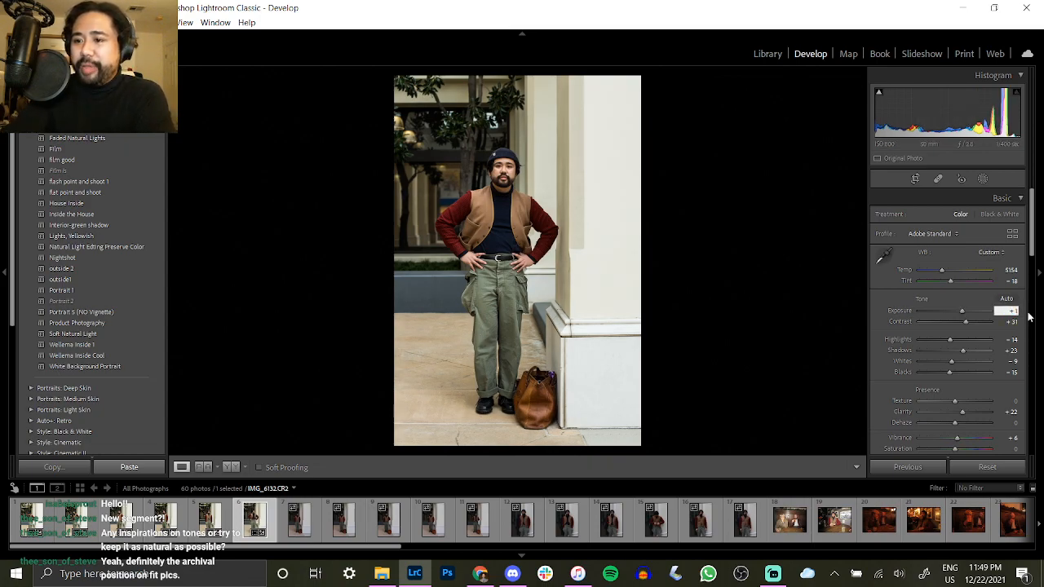
pyautogui.click(128, 467)
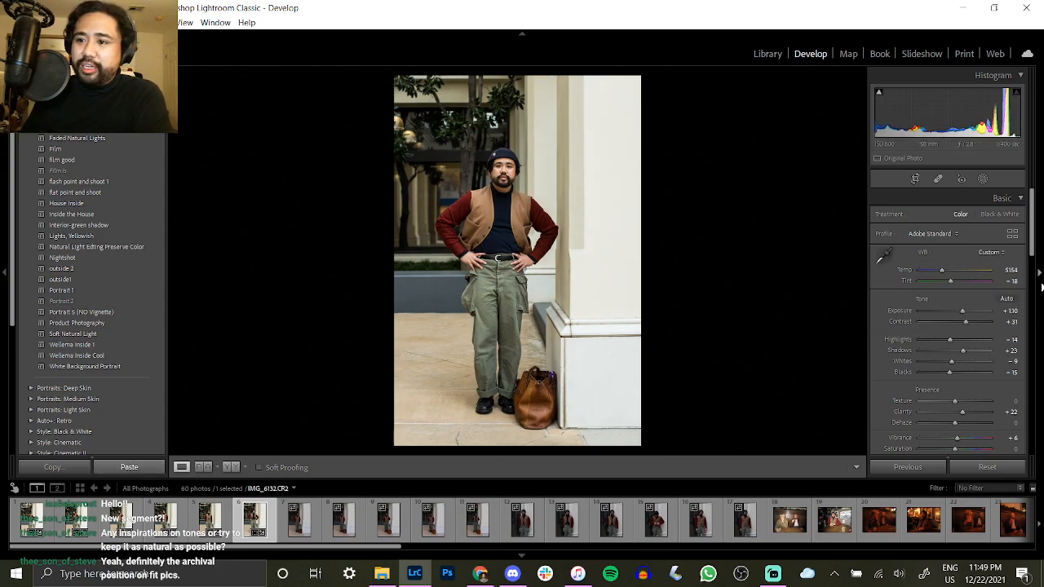
pyautogui.click(1009, 311)
pyautogui.write('1')
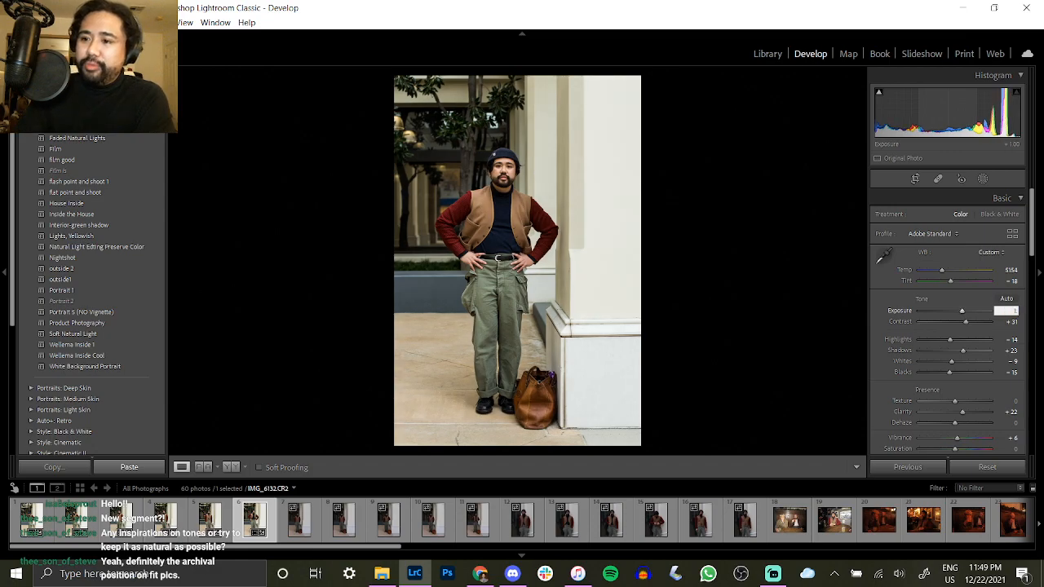
pyautogui.write('.04')
pyautogui.press('Return')
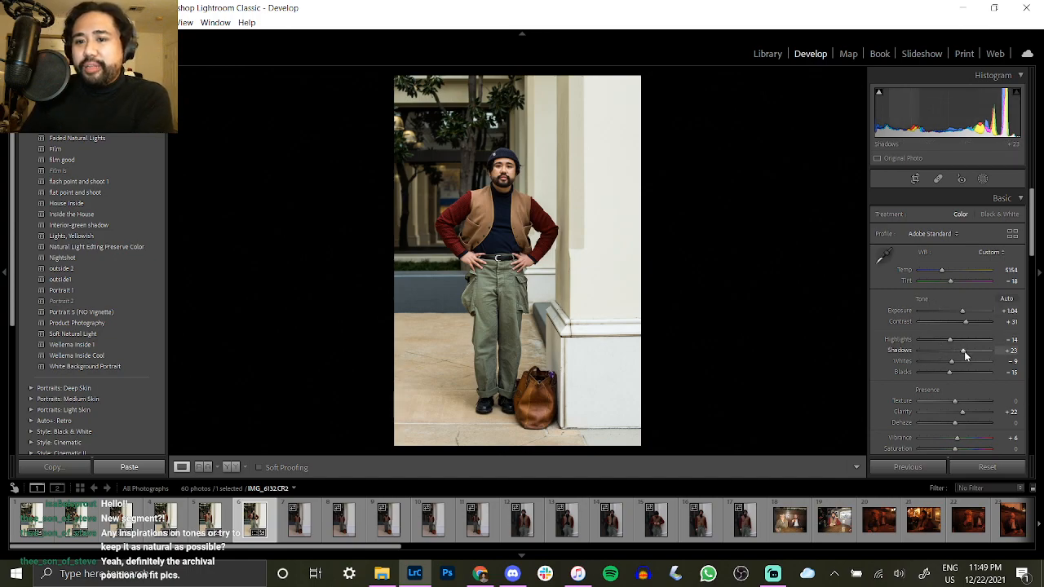
# Try Shadows at +98 and Whites at +49 on IMG_6132.CR2, undoing each change.
pyautogui.moveTo(964, 351); pyautogui.dragTo(991, 355)
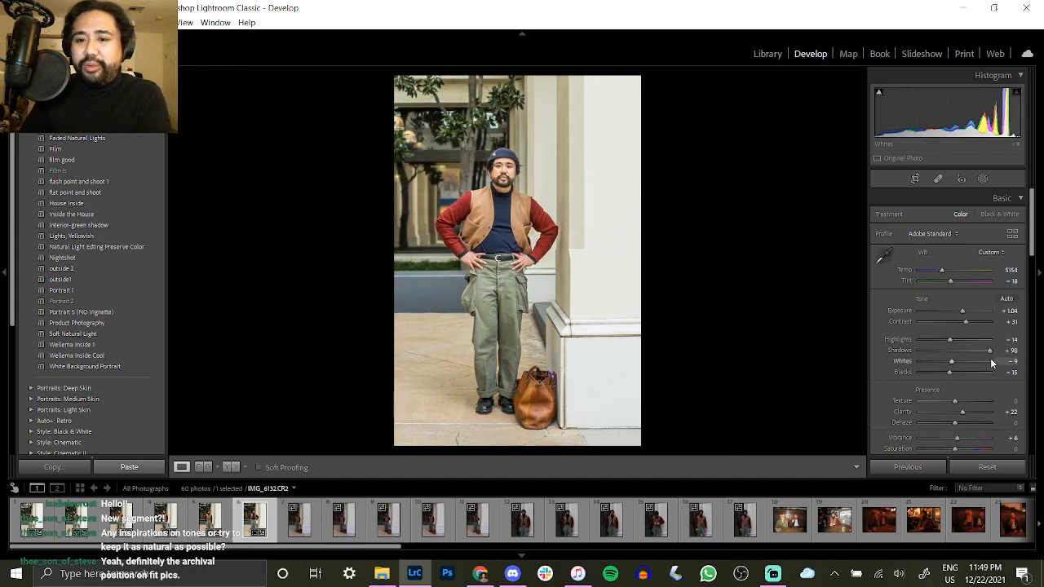
pyautogui.hotkey('ctrl', 'z')
pyautogui.moveTo(959, 364); pyautogui.dragTo(971, 364)
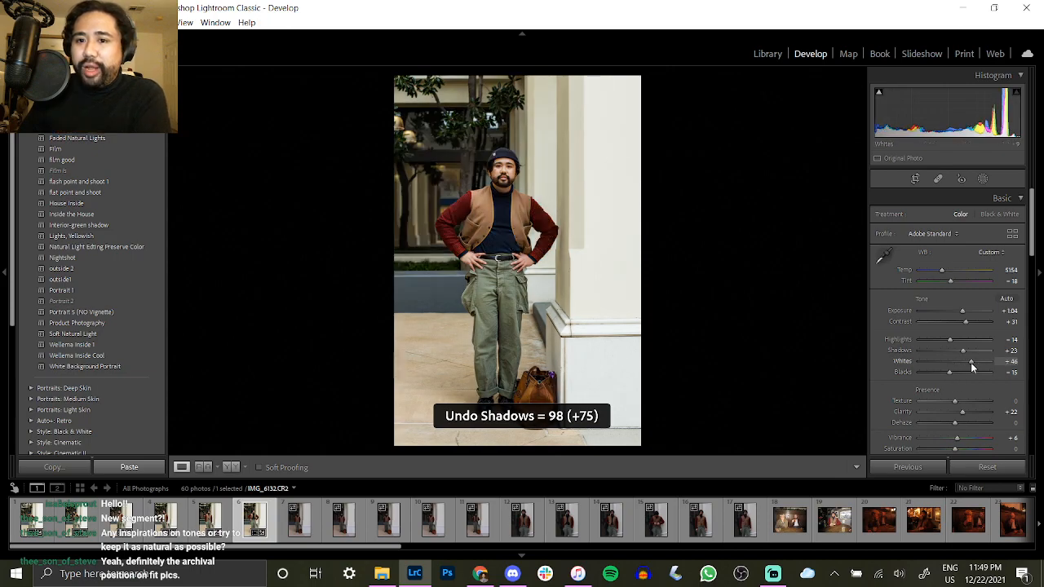
pyautogui.hotkey('ctrl', 'z')
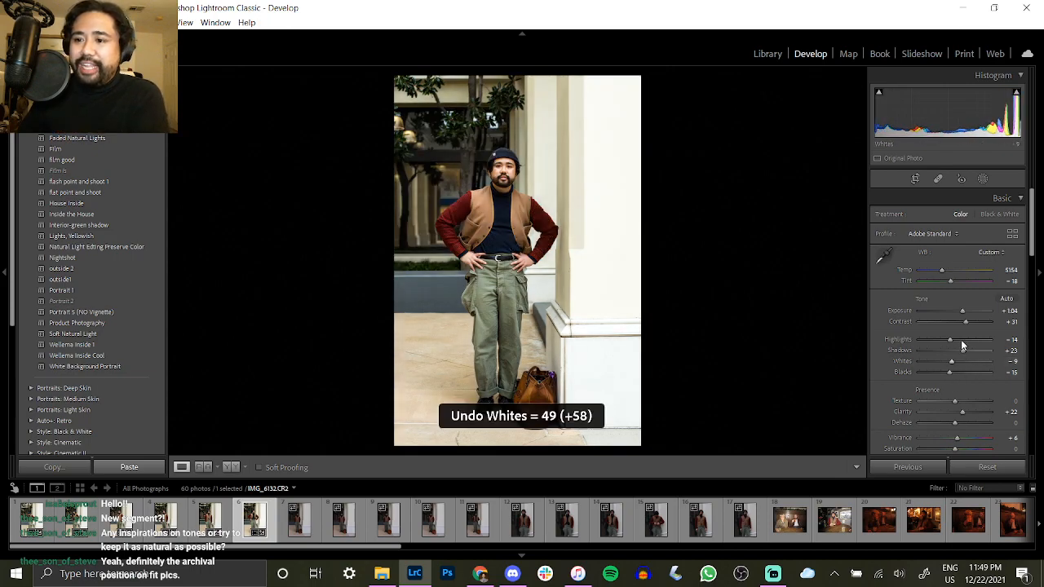
# Try Highlights at +100 on IMG_6132.CR2, and set Highlights to -17.
pyautogui.moveTo(977, 341)
pyautogui.mouseDown()
pyautogui.moveTo(948, 340)
pyautogui.moveTo(996, 344)
pyautogui.mouseUp()
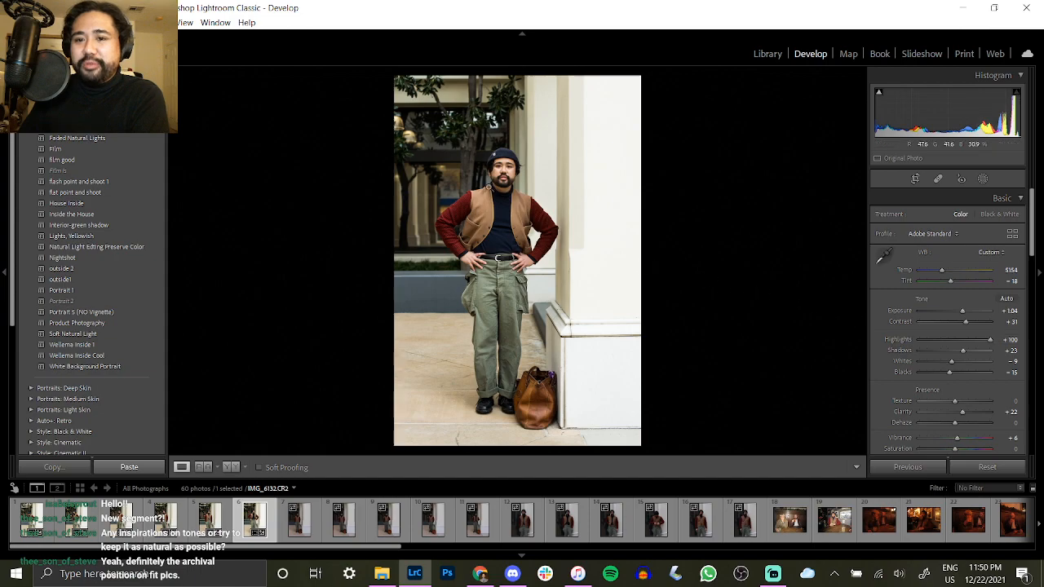
pyautogui.moveTo(990, 341); pyautogui.dragTo(949, 341)
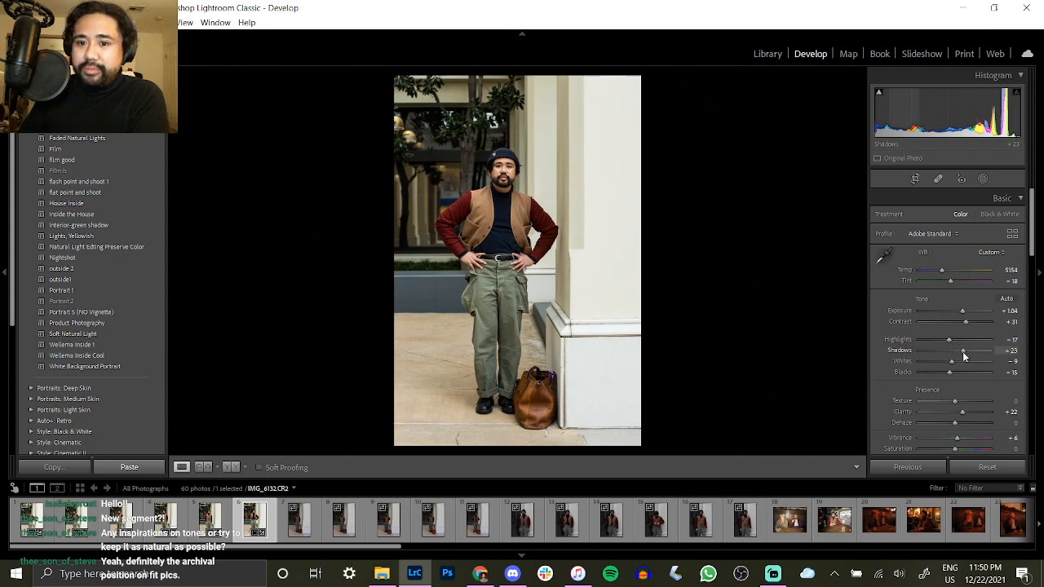
# Shift the crop of IMG_6132.CR2 so the man sits slightly further right, and set Shadows to +32.
pyautogui.click(906, 178)
pyautogui.moveTo(554, 291); pyautogui.dragTo(558, 291)
pyautogui.press('Return')
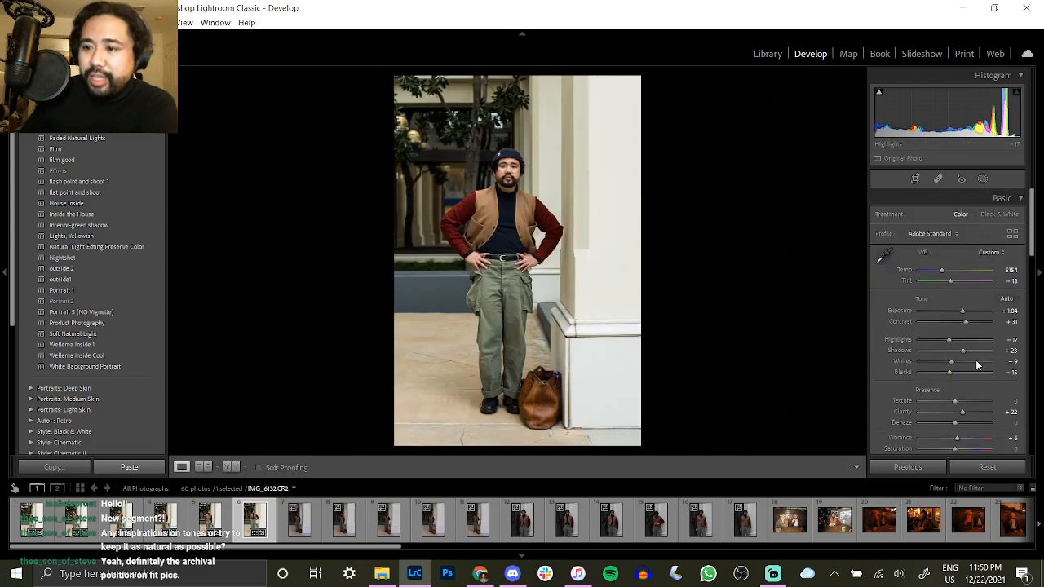
pyautogui.moveTo(962, 350); pyautogui.dragTo(967, 351)
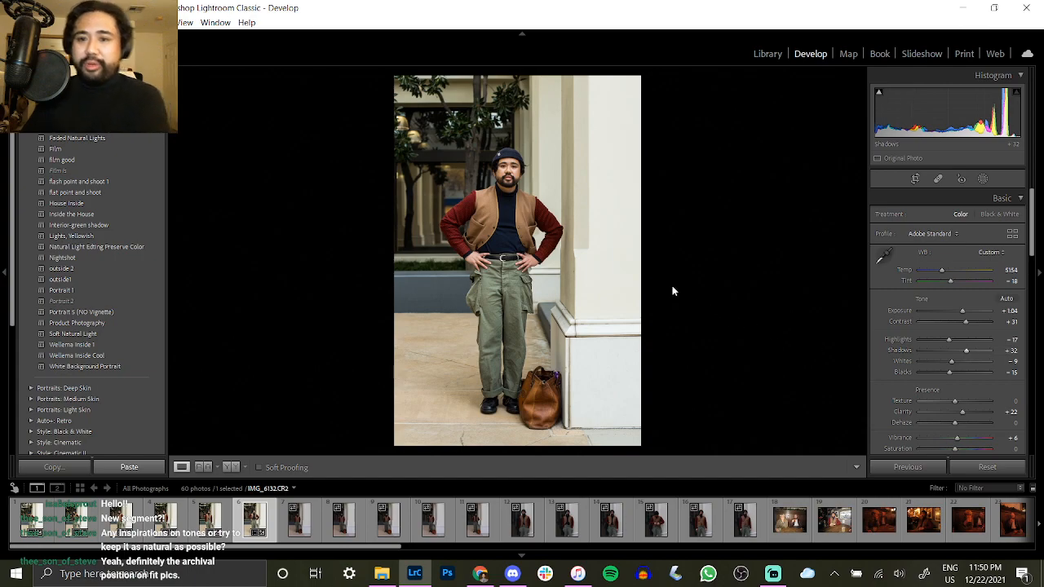
# Copy the develop settings of IMG_6132.CR2.
pyautogui.click(73, 464)
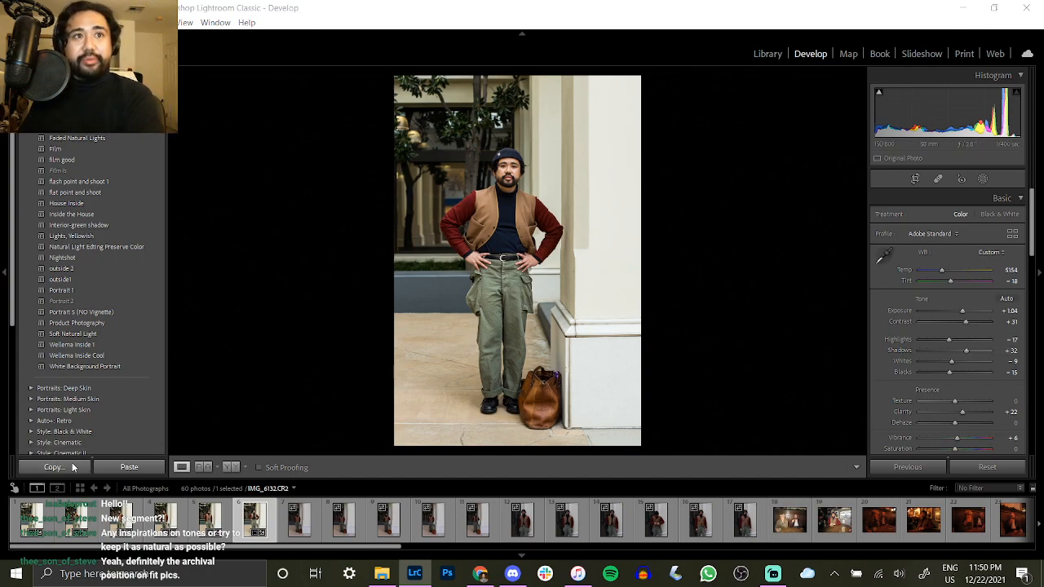
pyautogui.press('Return')
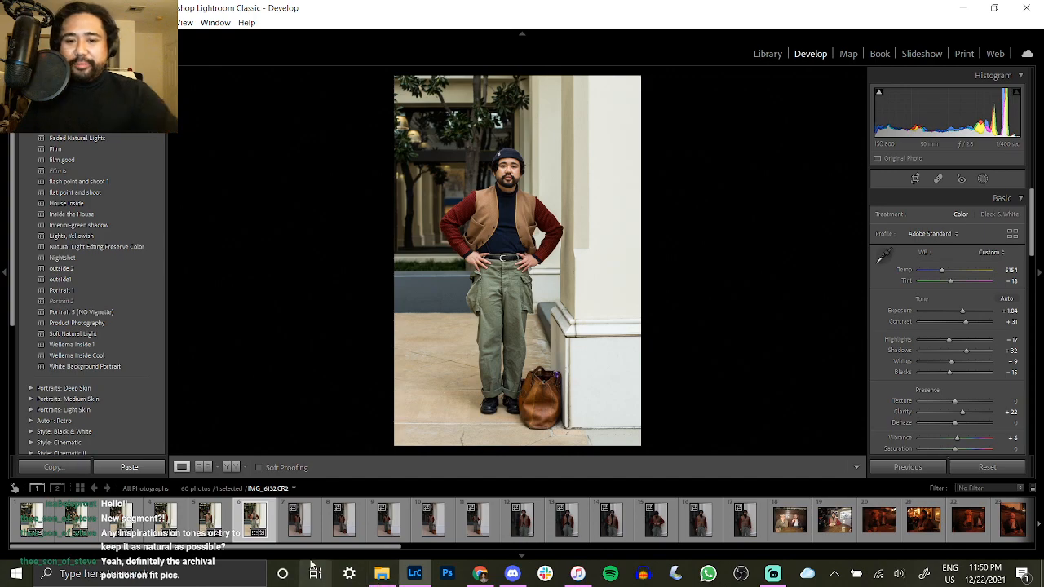
# Paste the copied develop settings onto IMG_6133.CR2 and crop it tighter around the man, trimming mostly the wall on his right-hand side of the frame.
pyautogui.click(300, 521)
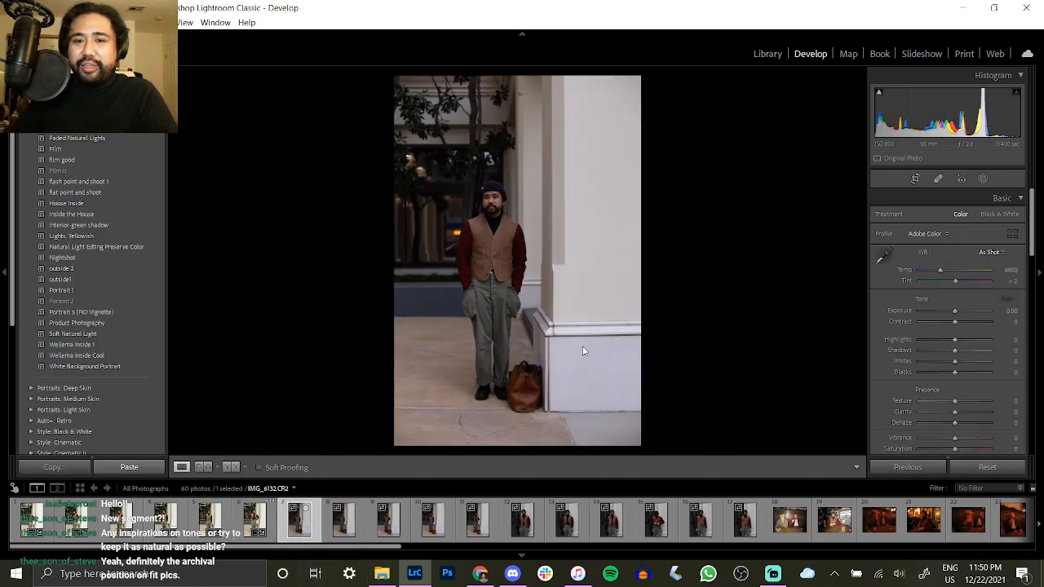
pyautogui.click(160, 464)
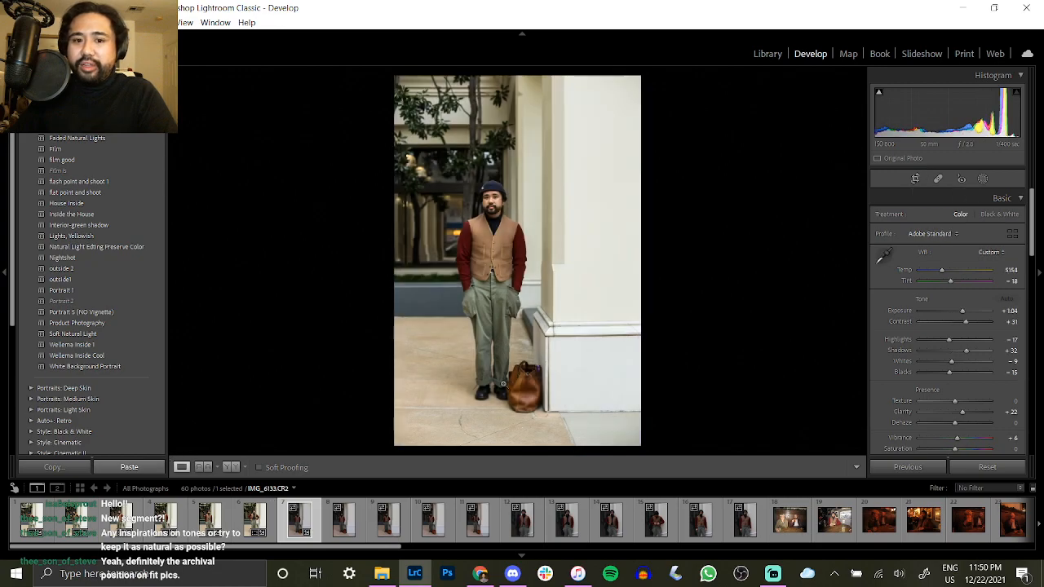
pyautogui.press('r')
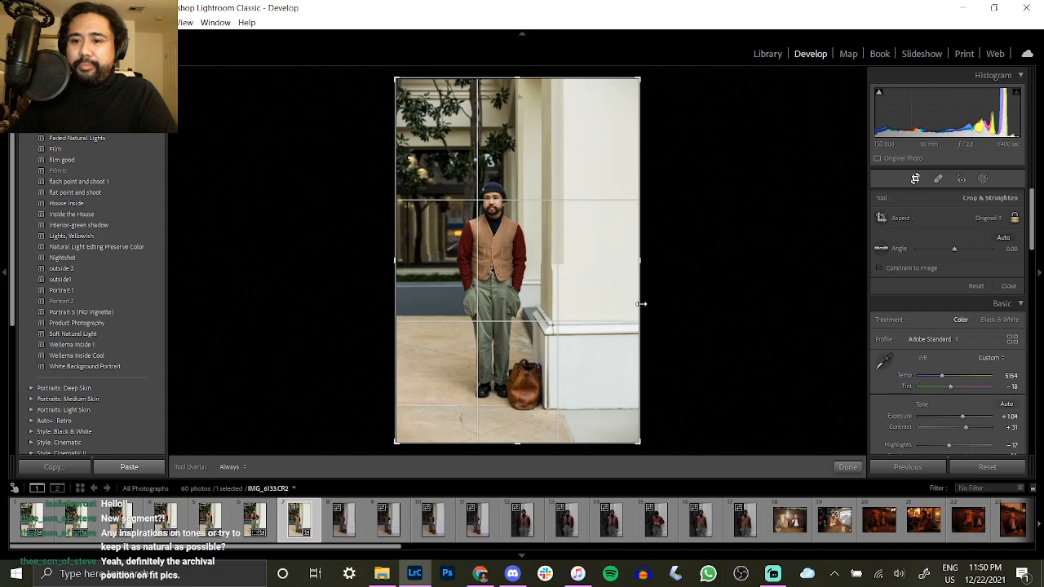
pyautogui.moveTo(632, 303); pyautogui.dragTo(550, 283)
pyautogui.moveTo(620, 291); pyautogui.dragTo(568, 296)
pyautogui.press('Return')
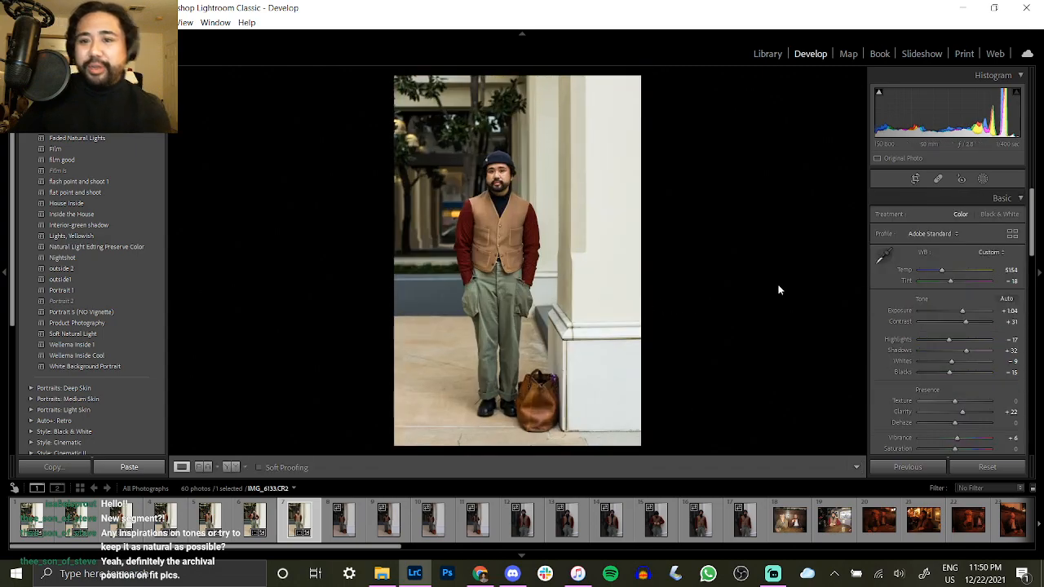
# Refine the crop of IMG_6133.CR2 by shifting the man slightly further right and widening the frame a little.
pyautogui.press('r')
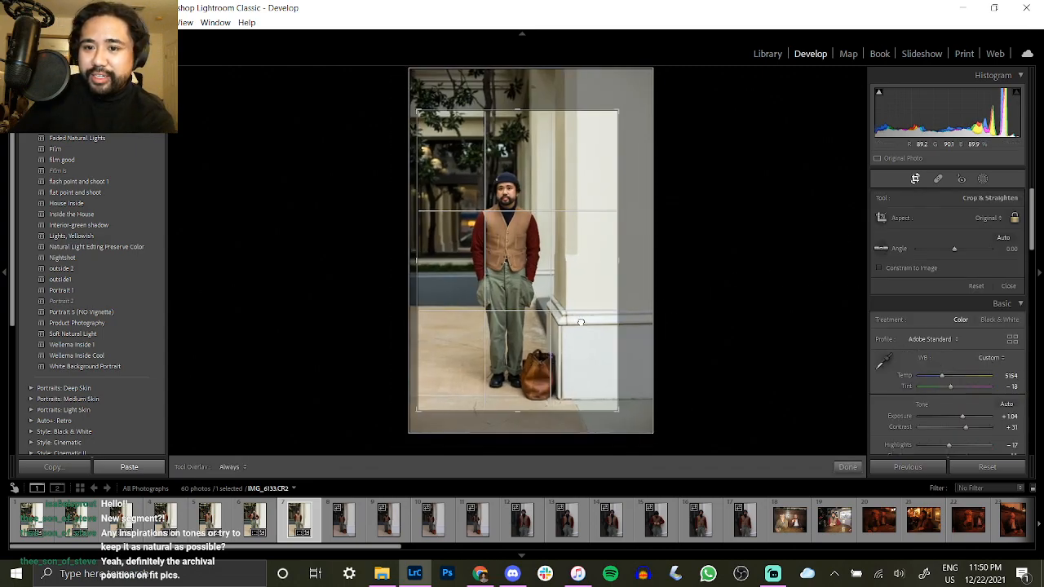
pyautogui.click(915, 179)
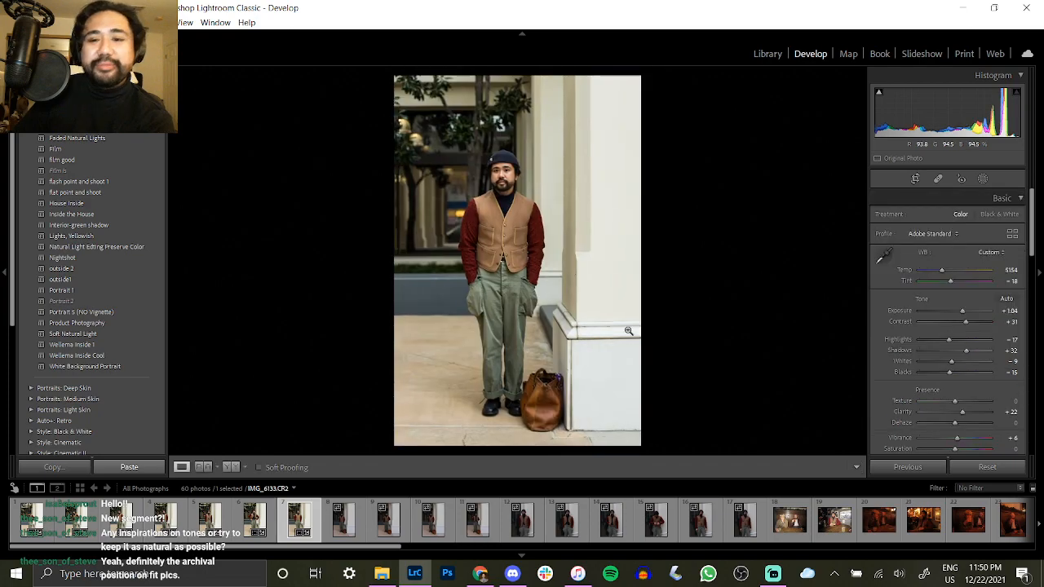
pyautogui.click(915, 179)
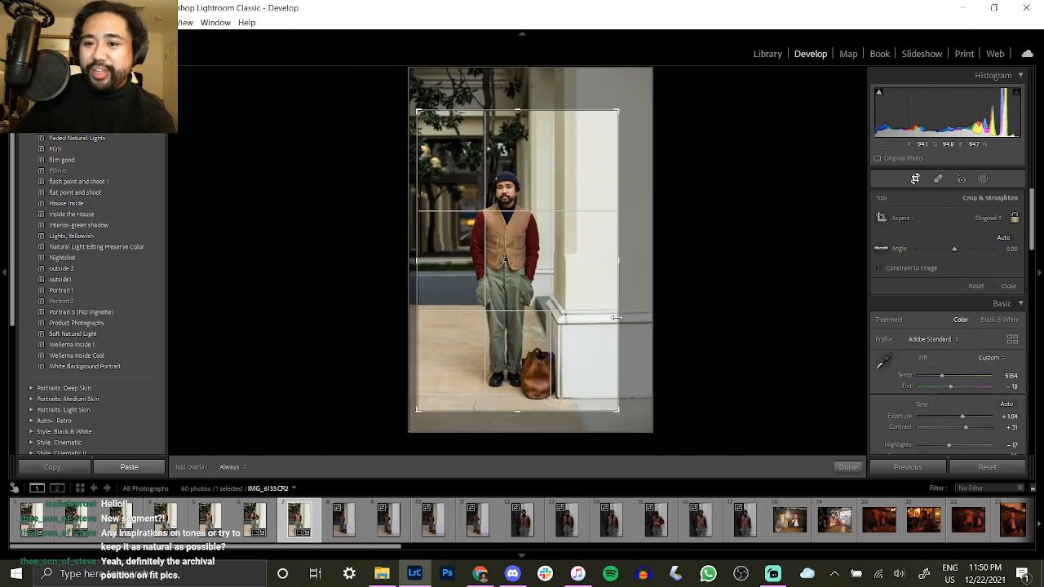
pyautogui.moveTo(616, 318); pyautogui.dragTo(620, 318)
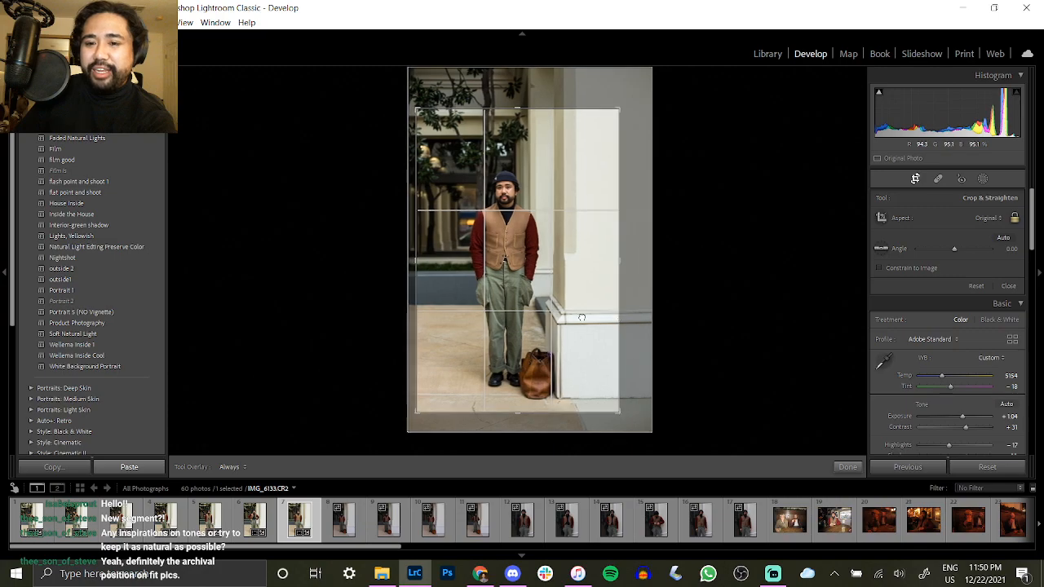
pyautogui.press('r')
# Set Highlights to -25 and Exposure to +1.05 on IMG_6133.CR2.
pyautogui.moveTo(950, 340); pyautogui.dragTo(948, 348)
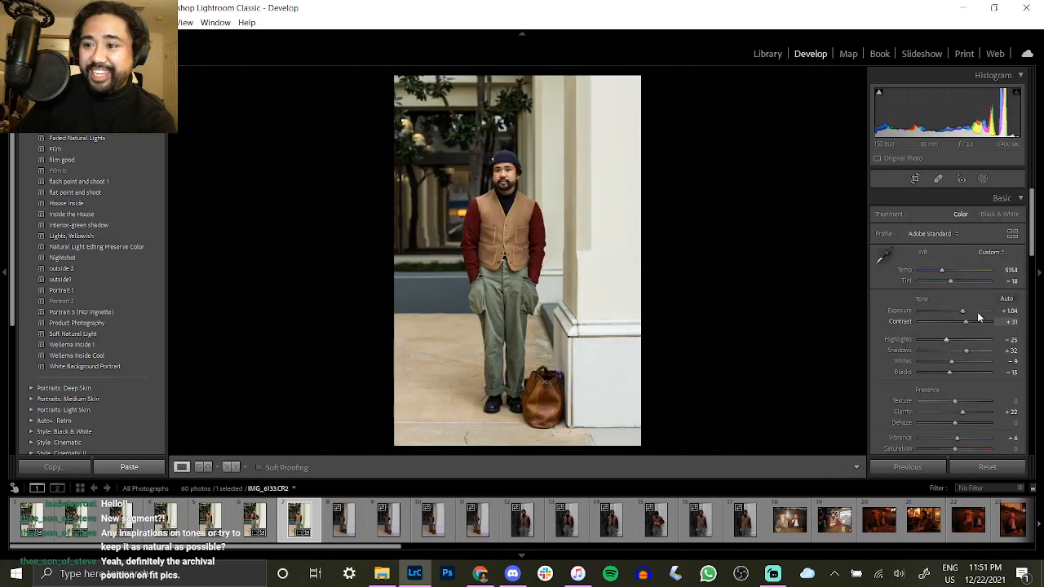
pyautogui.click(1009, 312)
pyautogui.write('1.05')
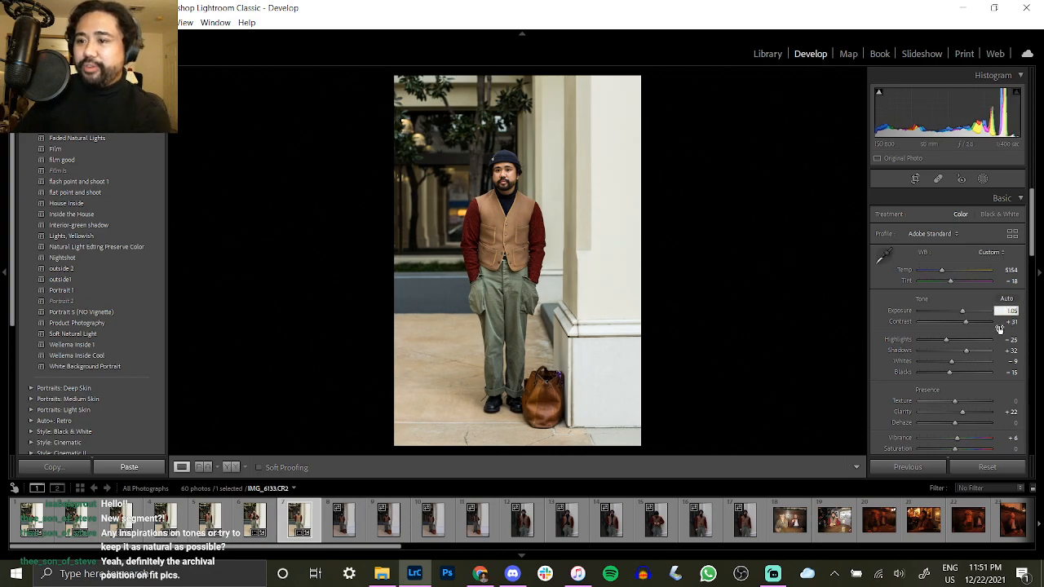
pyautogui.press('Return')
# Copy the develop settings of IMG_6133.CR2 and paste them onto IMG_6134.CR2.
pyautogui.click(53, 466)
pyautogui.press('Return')
pyautogui.click(347, 534)
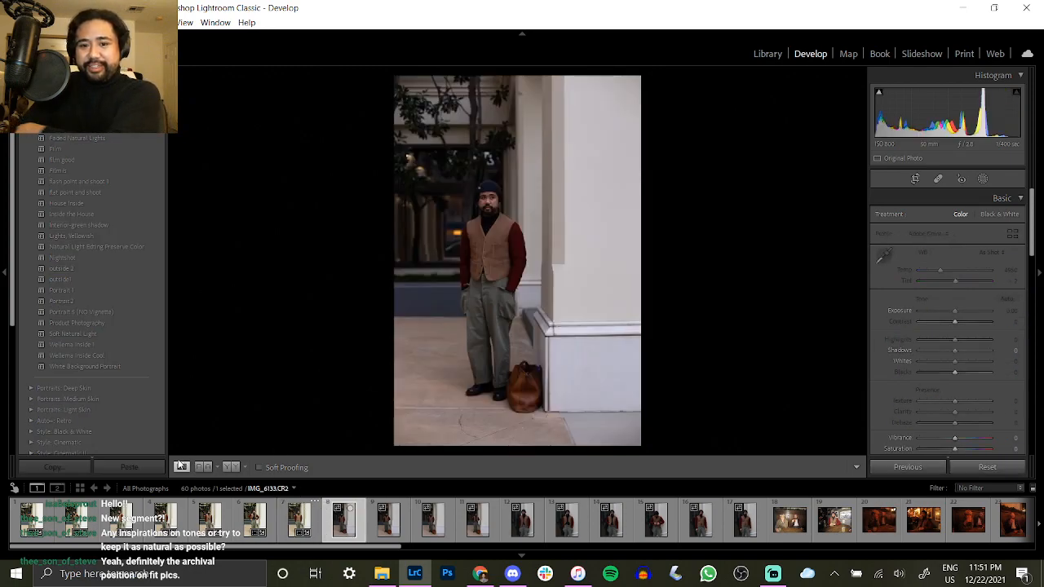
pyautogui.click(99, 467)
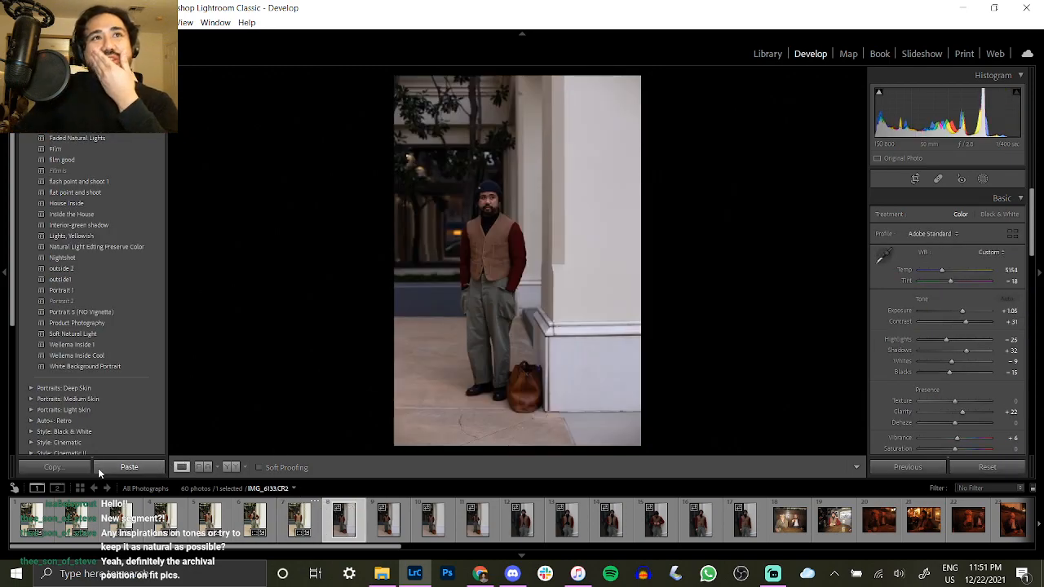
# Crop IMG_6134.CR2 tighter around the man and bag, cutting away excess wall and foreground.
pyautogui.click(911, 181)
pyautogui.moveTo(638, 320); pyautogui.dragTo(622, 320)
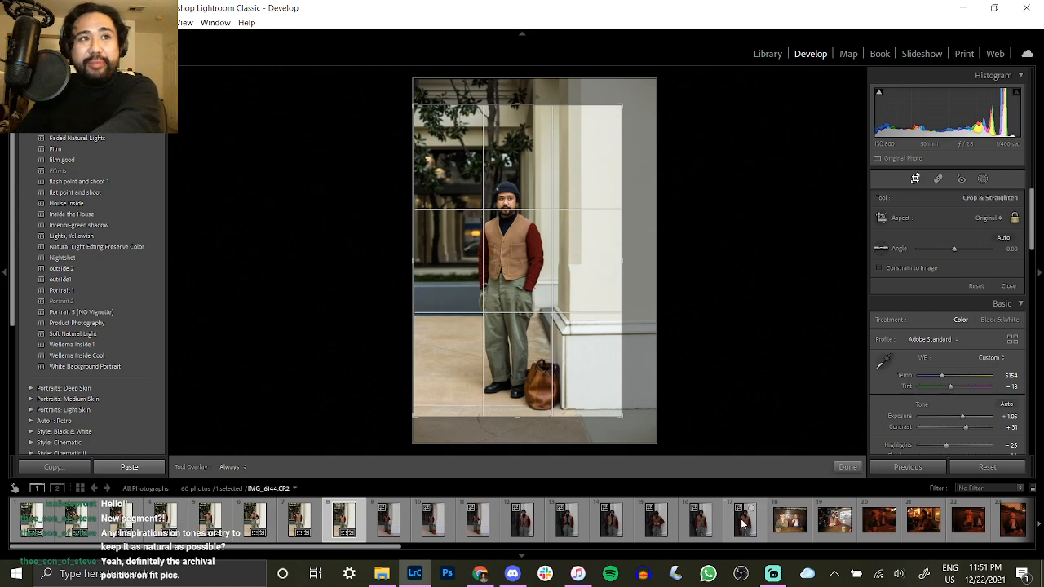
pyautogui.moveTo(576, 331); pyautogui.dragTo(567, 319)
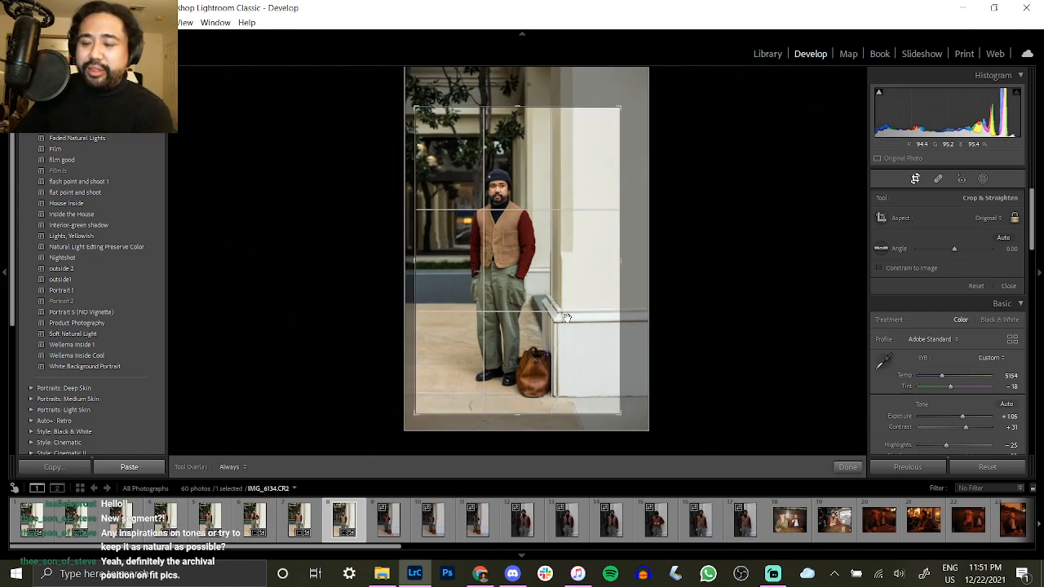
pyautogui.press('Return')
# Copy the develop settings of IMG_6134.CR2 and paste them onto IMG_6135.CR2.
pyautogui.click(66, 467)
pyautogui.press('Return')
pyautogui.click(391, 534)
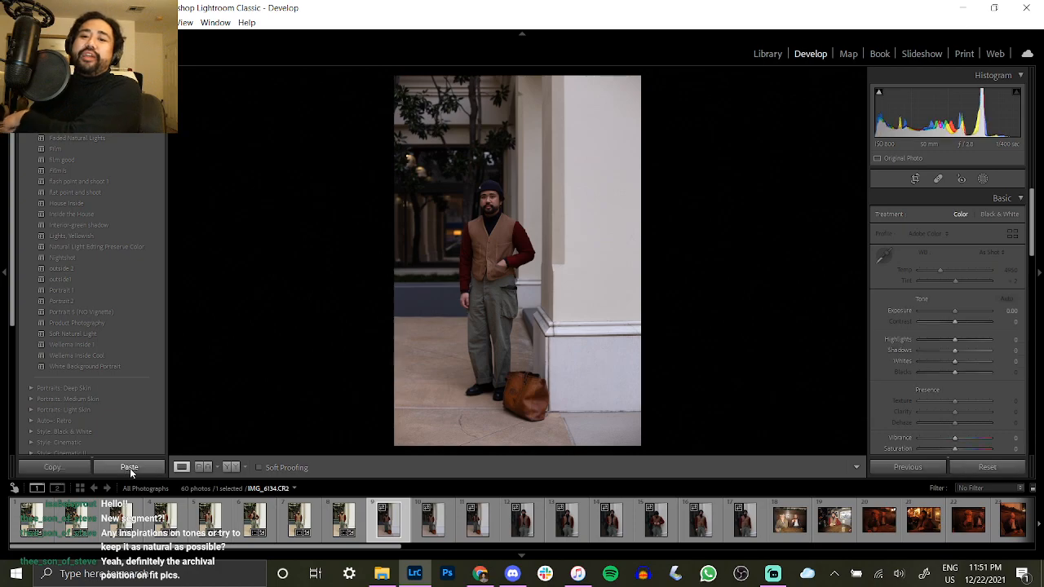
pyautogui.click(130, 467)
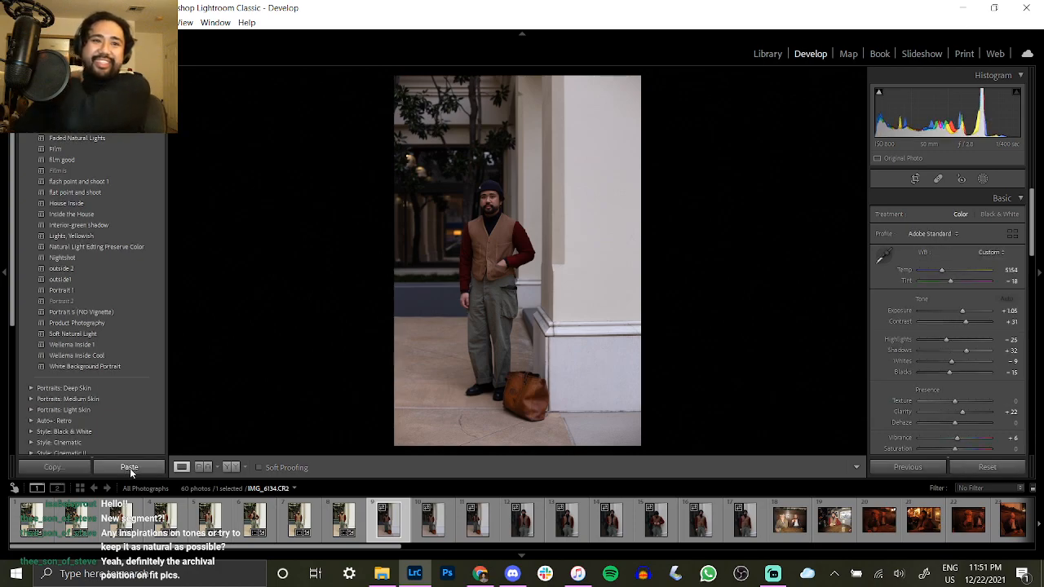
# Crop IMG_6135.CR2 tighter around the man and bag, and set Exposure to +1.23.
pyautogui.click(917, 179)
pyautogui.moveTo(642, 307); pyautogui.dragTo(587, 314)
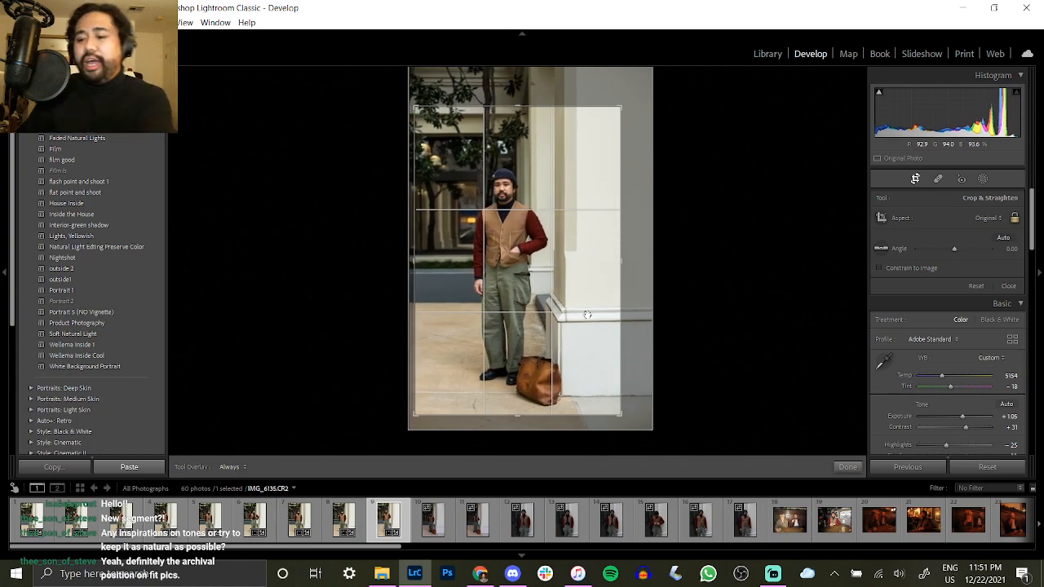
pyautogui.press('Return')
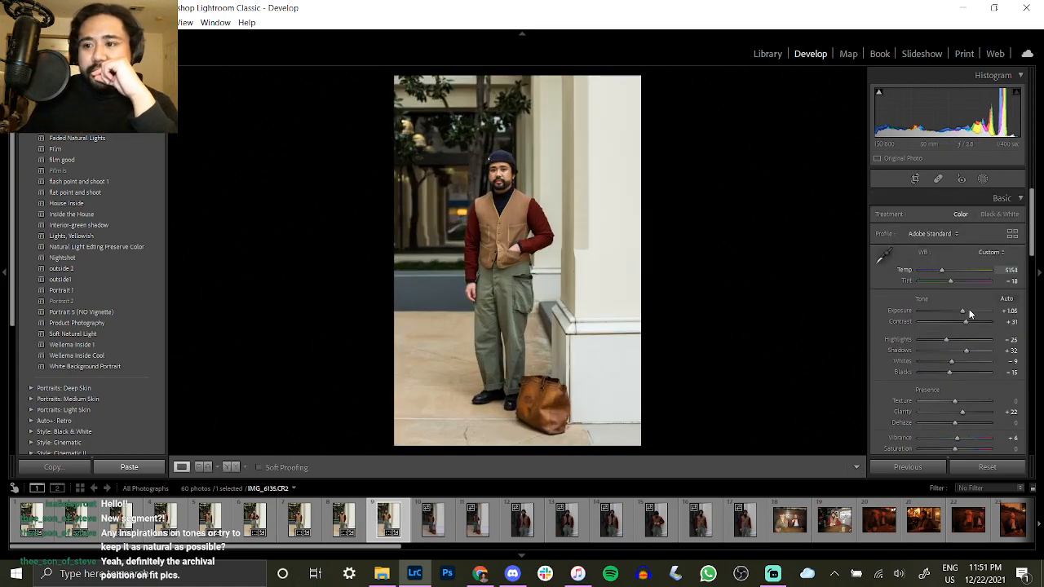
pyautogui.moveTo(964, 315); pyautogui.dragTo(965, 313)
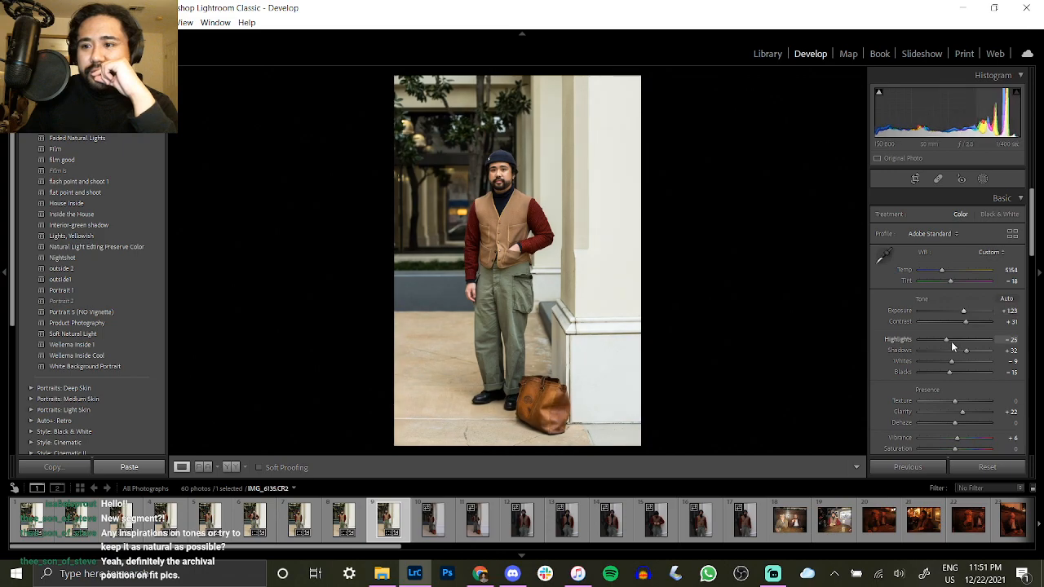
# Copy the develop settings of IMG_6135.CR2 and paste them onto IMG_6136.CR2.
pyautogui.click(53, 466)
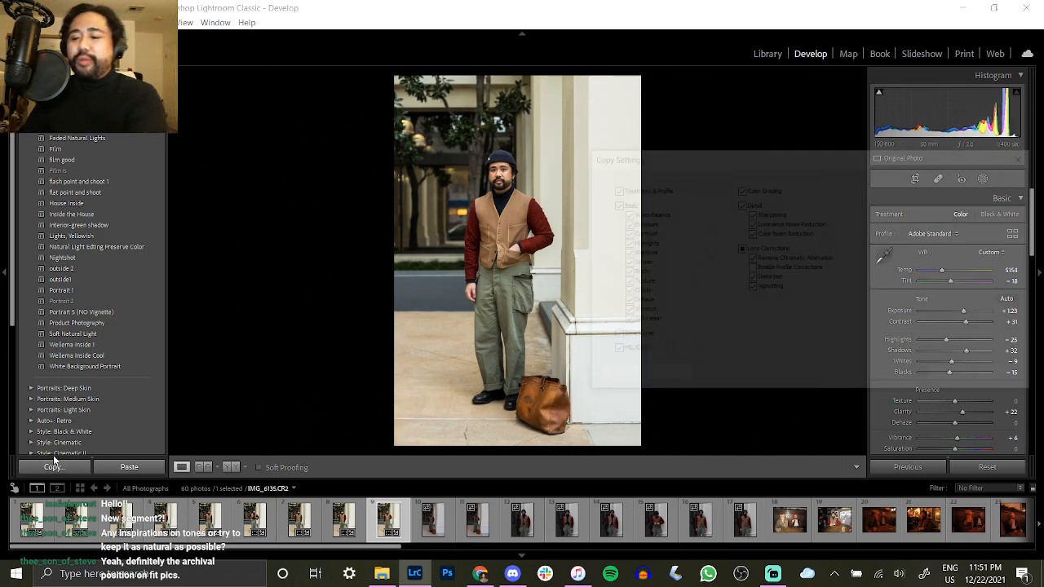
pyautogui.press('Return')
pyautogui.click(430, 522)
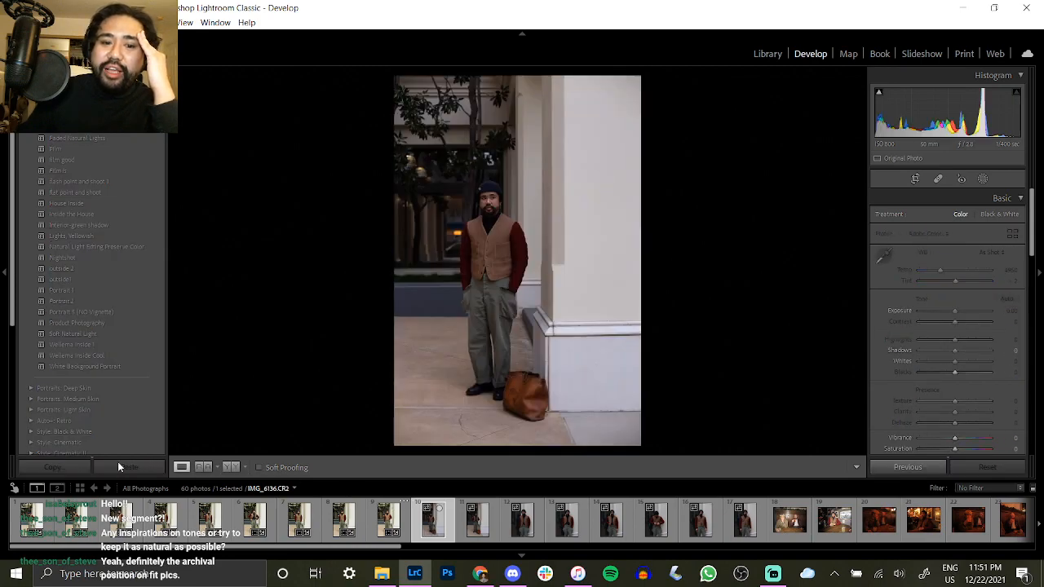
pyautogui.click(127, 464)
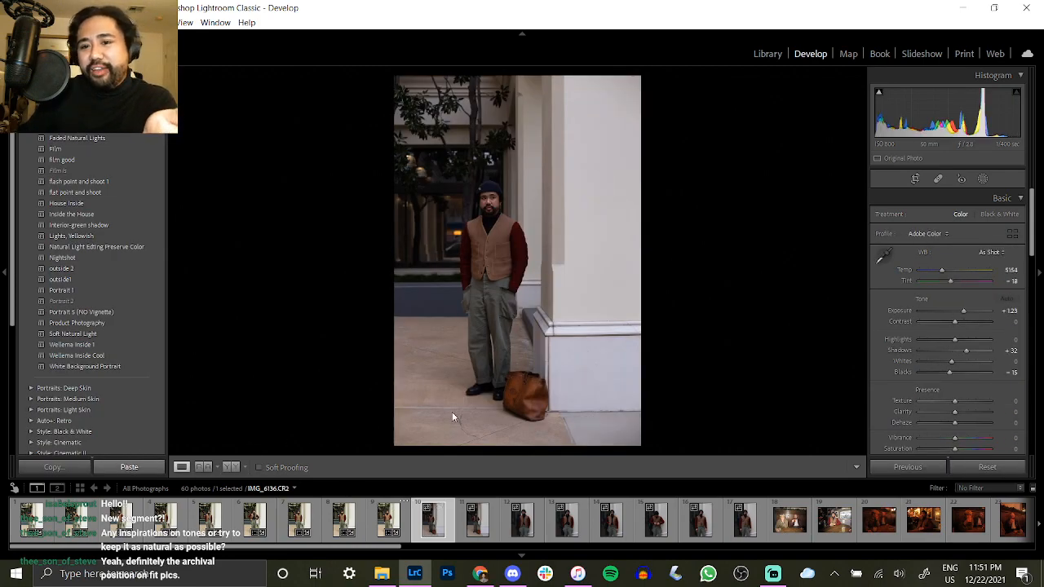
# Crop IMG_6136.CR2 tighter around the man and bag, and set Exposure to +1.15.
pyautogui.click(911, 178)
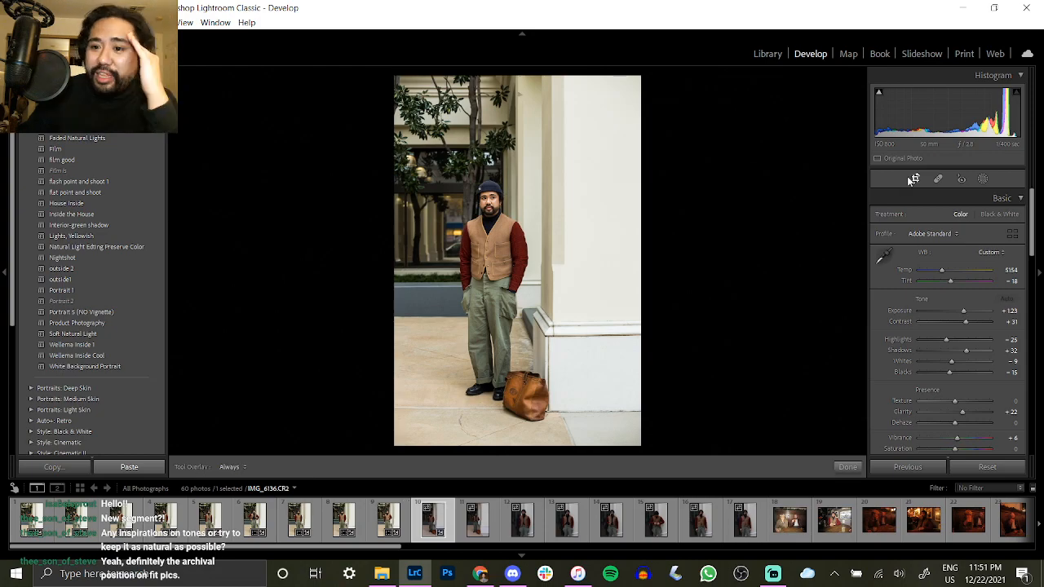
pyautogui.moveTo(660, 308); pyautogui.dragTo(581, 314)
pyautogui.press('Return')
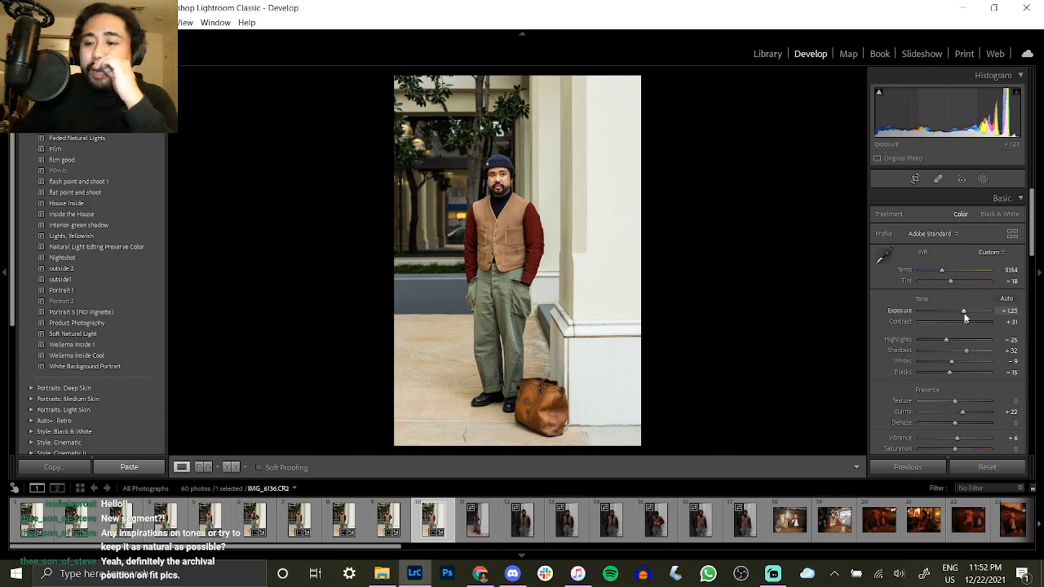
pyautogui.click(1009, 310)
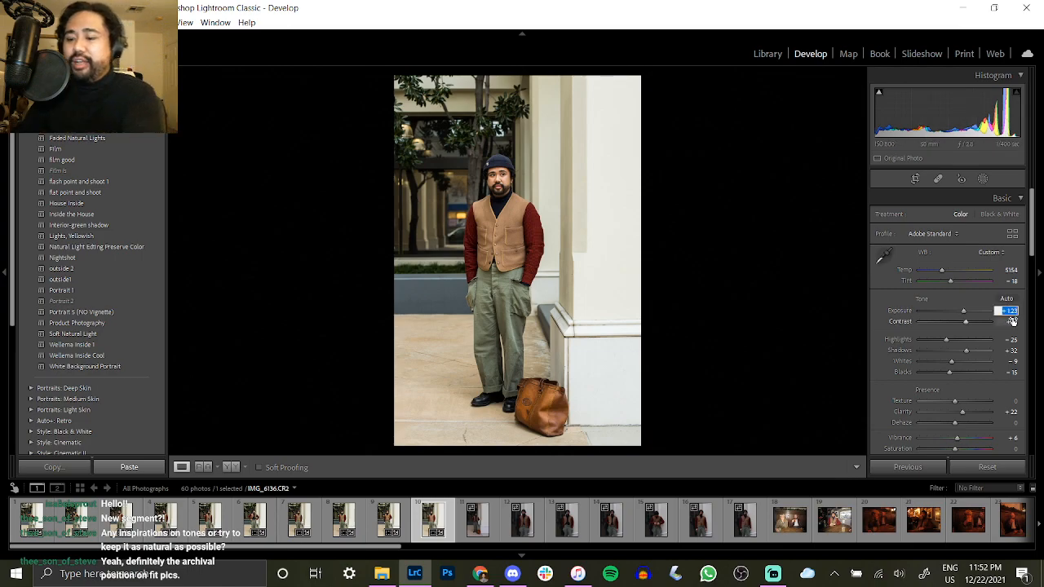
pyautogui.write('1.15')
pyautogui.press('Return')
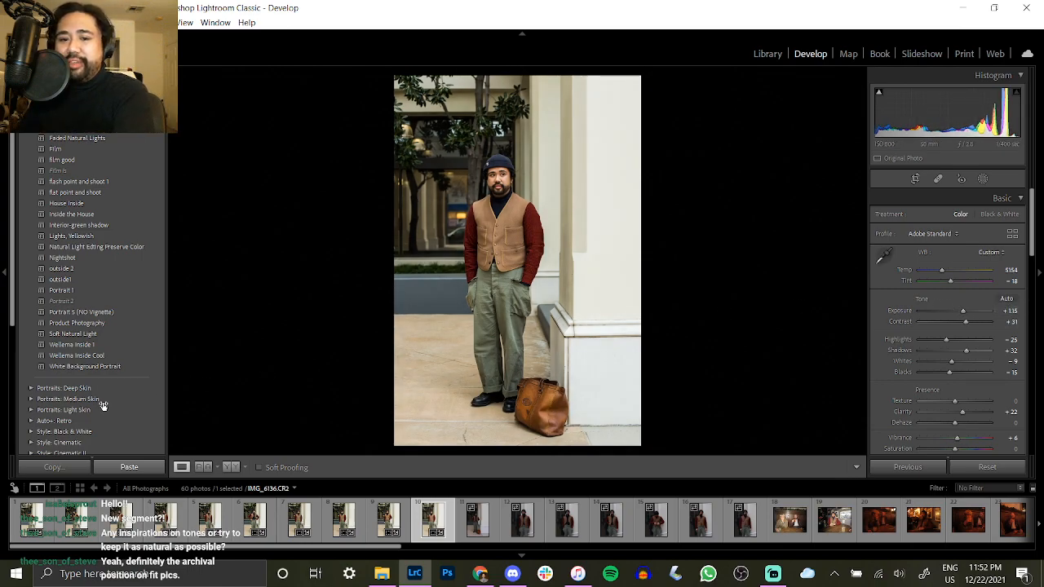
# Copy the develop settings of IMG_6136.CR2 and paste them onto IMG_6138.CR2.
pyautogui.click(73, 468)
pyautogui.press('Return')
pyautogui.click(481, 522)
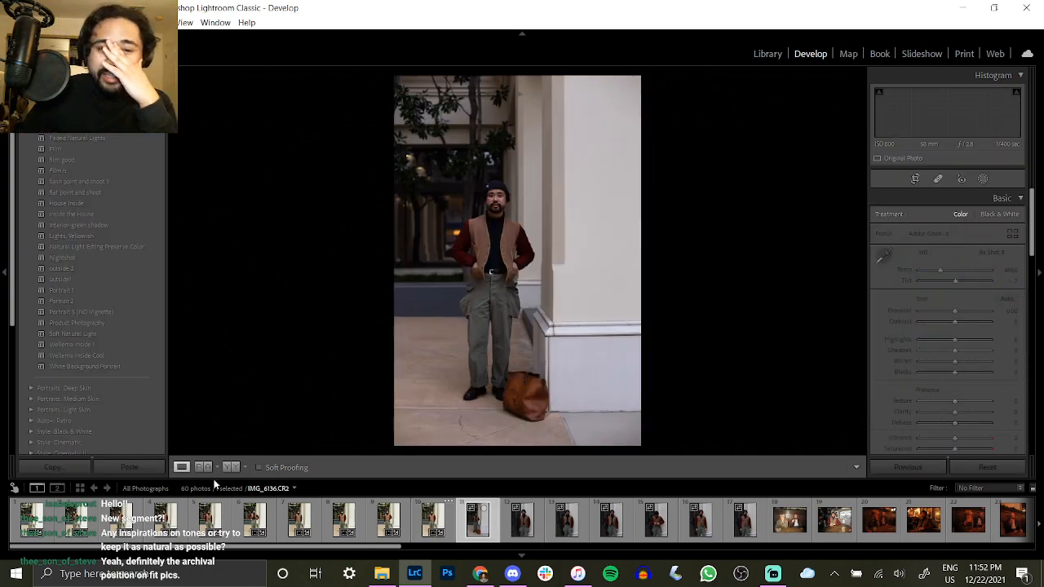
pyautogui.click(128, 467)
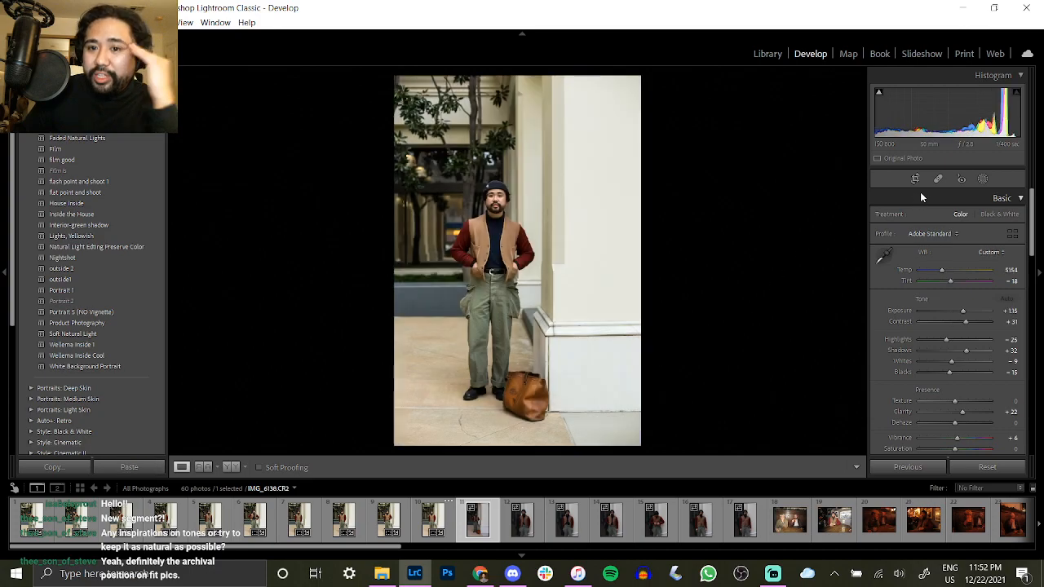
# Crop IMG_6138.CR2 tighter around the man and bag, trimming the wall and keeping him slightly left of center.
pyautogui.click(913, 180)
pyautogui.moveTo(637, 311); pyautogui.dragTo(608, 310)
pyautogui.moveTo(572, 322)
pyautogui.mouseDown()
pyautogui.moveTo(560, 307)
pyautogui.moveTo(623, 312)
pyautogui.moveTo(586, 320)
pyautogui.mouseUp()
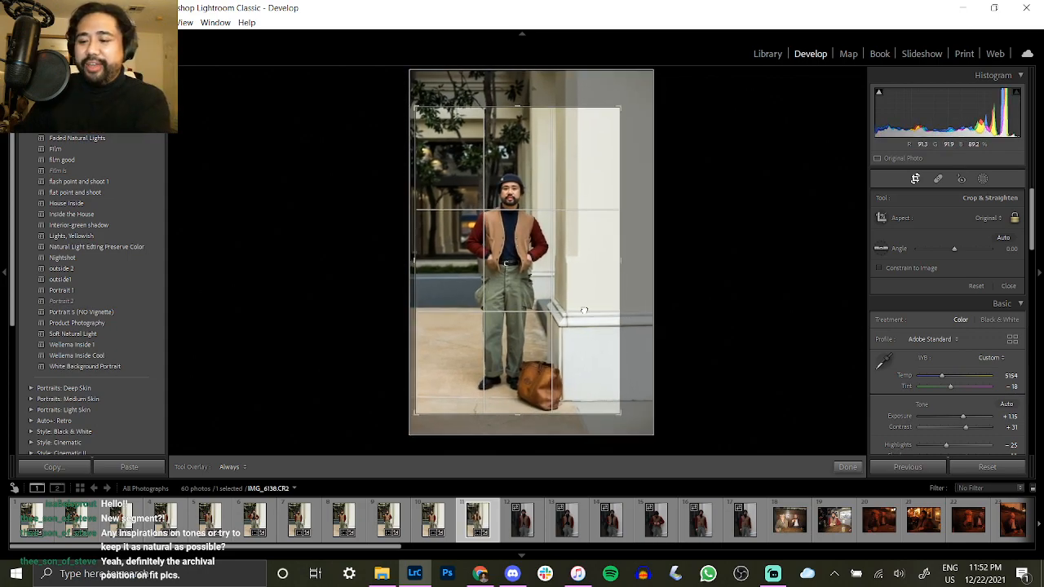
pyautogui.press('Return')
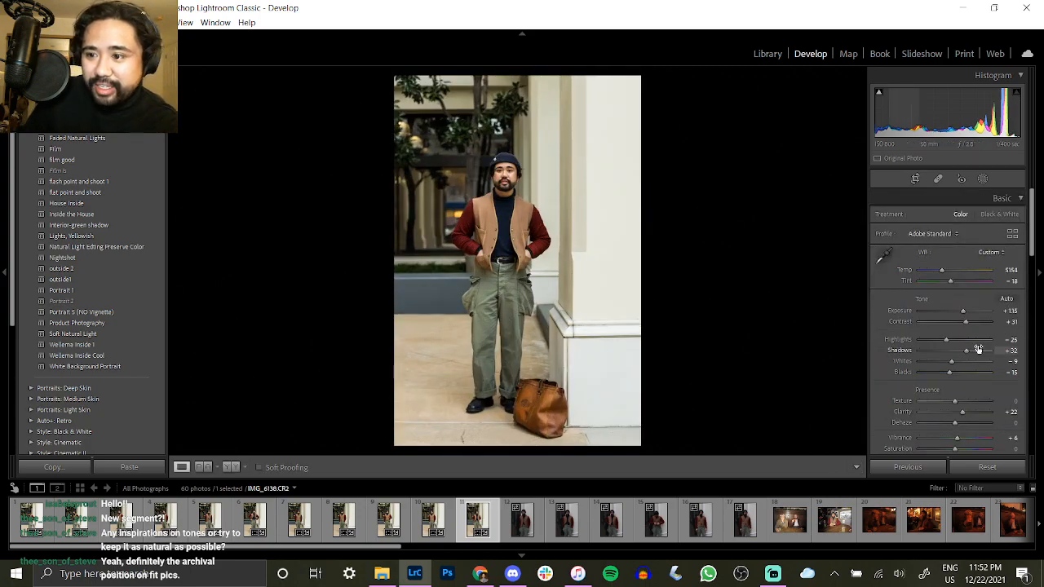
# Apply the copied develop settings to IMG_6139.CR2, and crop it closer around the man with a straightening angle of 1.01.
pyautogui.press('Right')
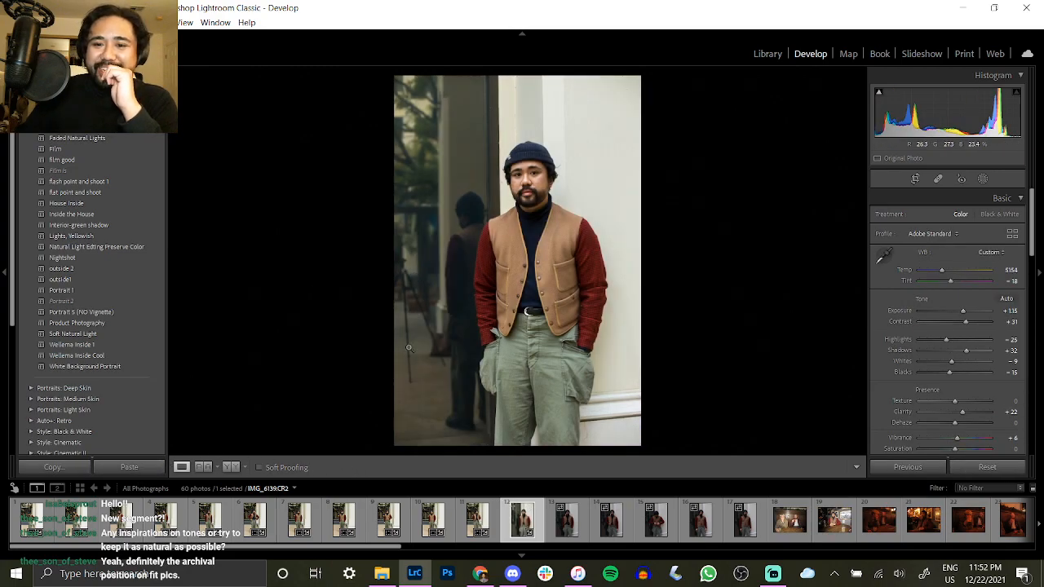
pyautogui.click(911, 179)
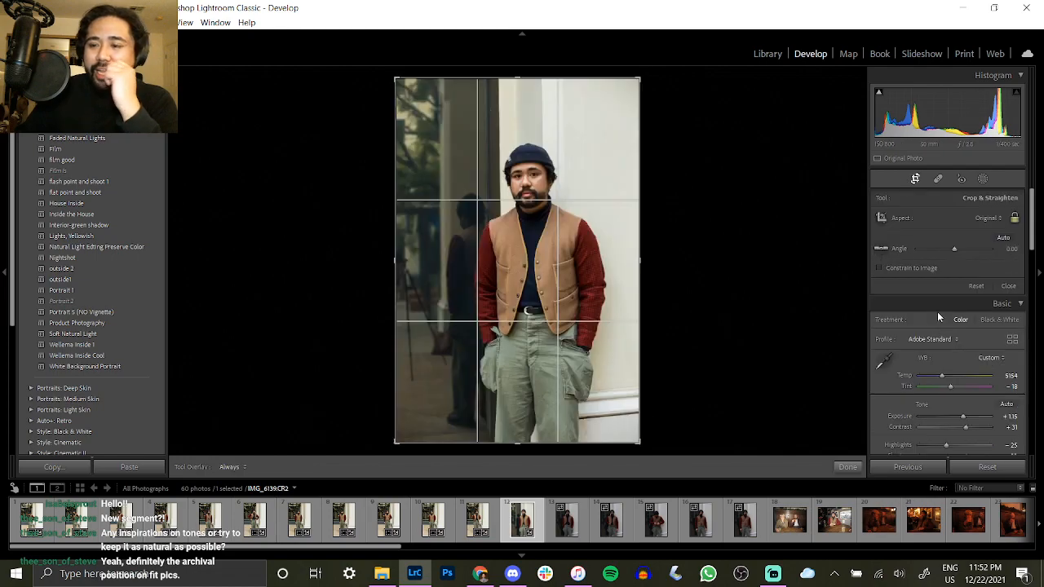
pyautogui.moveTo(953, 248); pyautogui.dragTo(954, 254)
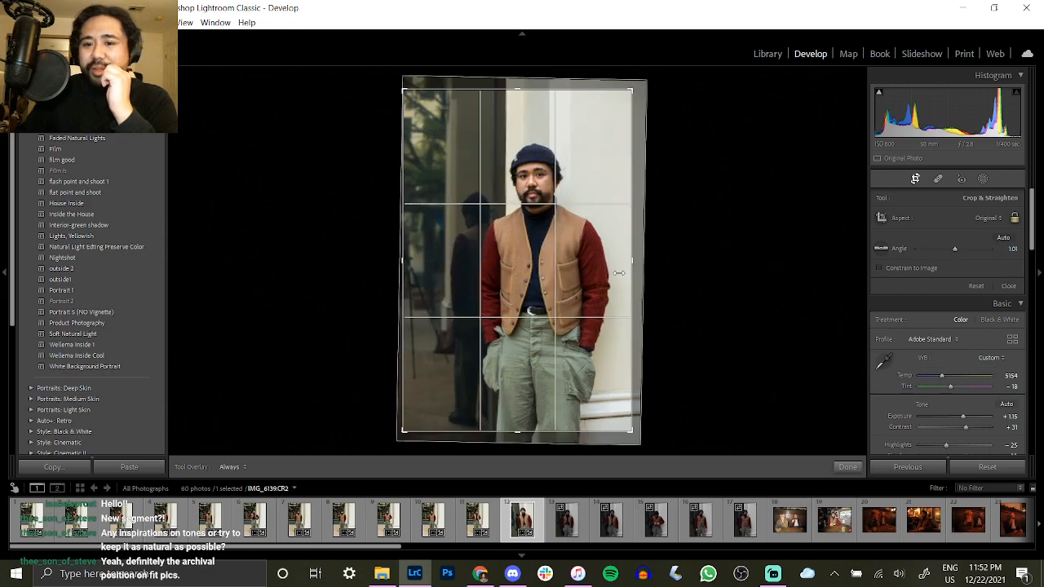
pyautogui.moveTo(630, 273); pyautogui.dragTo(613, 272)
pyautogui.moveTo(539, 284); pyautogui.dragTo(502, 294)
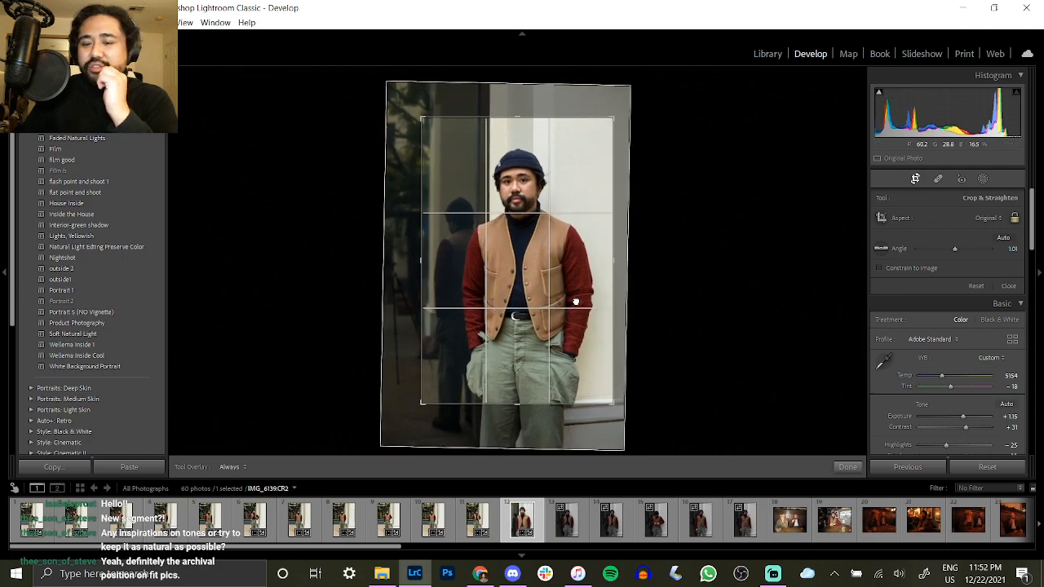
pyautogui.press('Return')
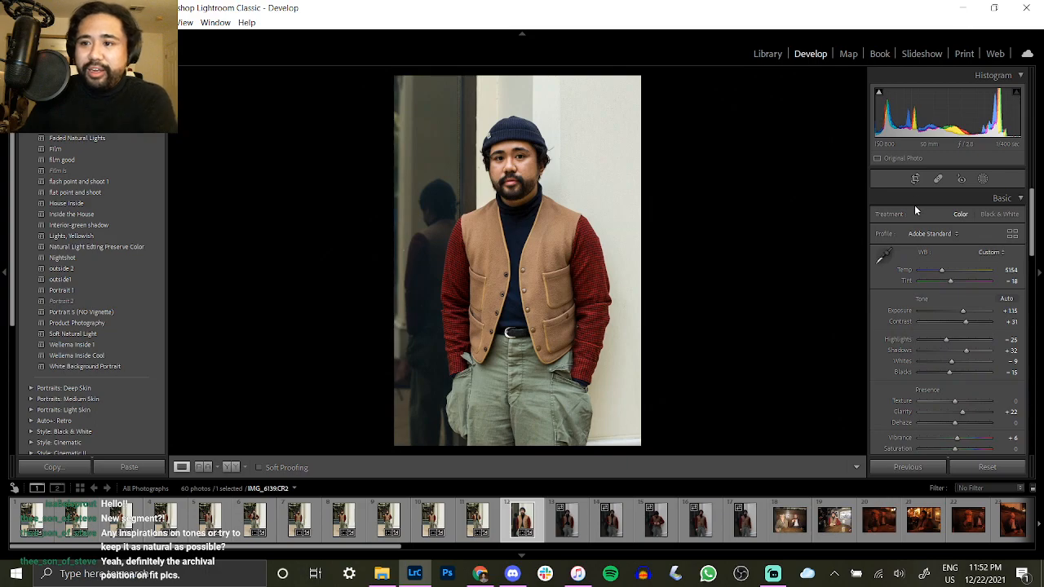
# Loosen the crop of IMG_6139.CR2 slightly and reposition it so the man sits a little left of center.
pyautogui.press('r')
pyautogui.moveTo(617, 296); pyautogui.dragTo(597, 297)
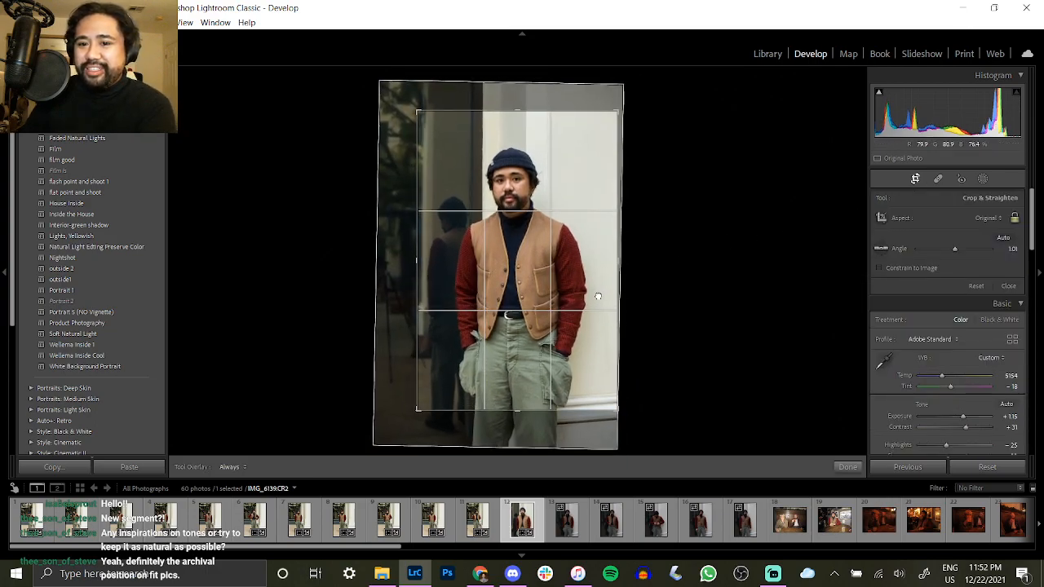
pyautogui.press('Return')
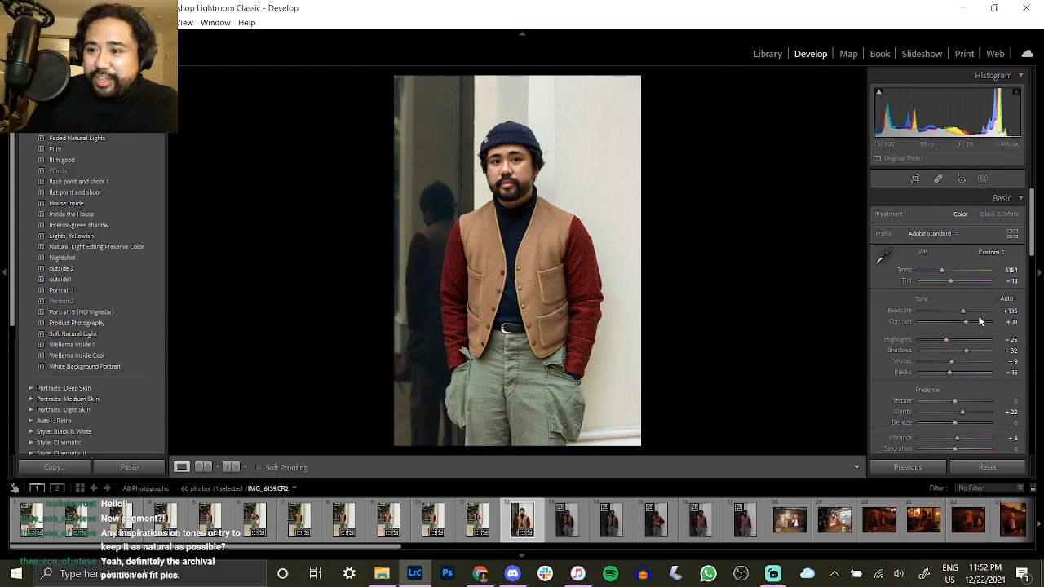
# Readjust the straightening of IMG_6139.CR2, resetting the crop angle to 0.00.
pyautogui.click(908, 178)
pyautogui.moveTo(954, 251); pyautogui.dragTo(956, 254)
pyautogui.press('Return')
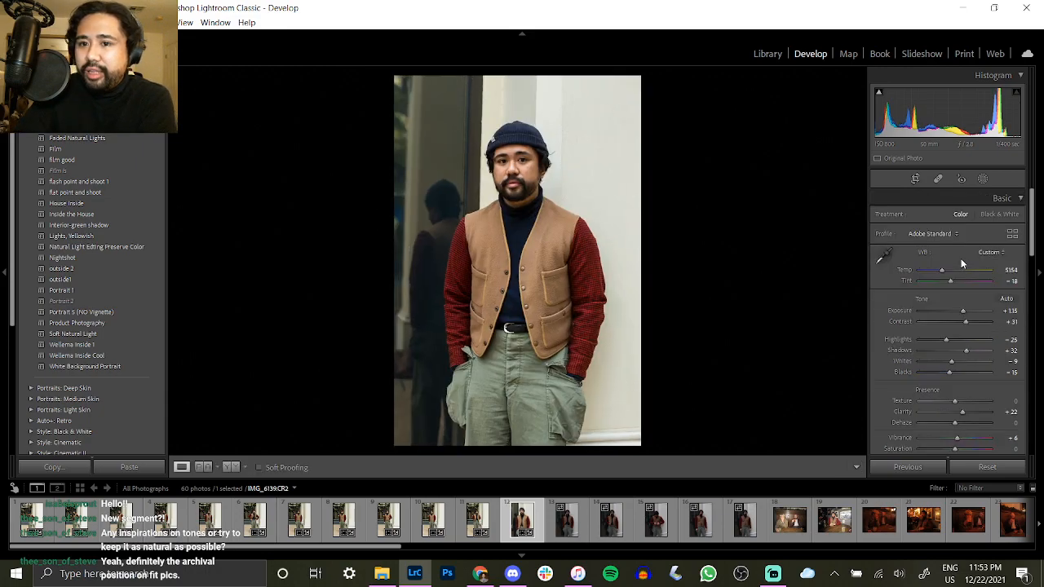
pyautogui.press('r')
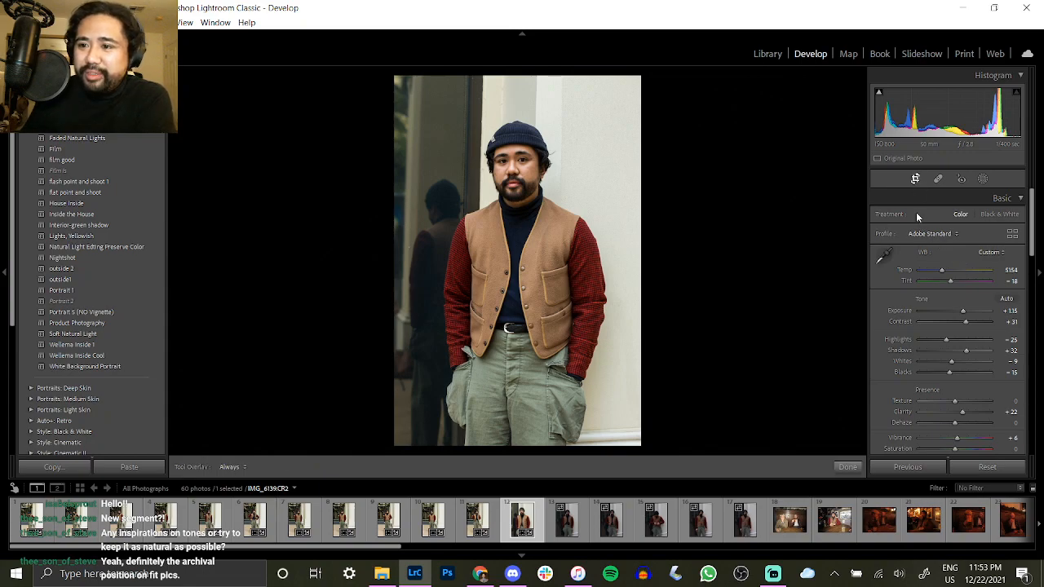
pyautogui.doubleClick(901, 251)
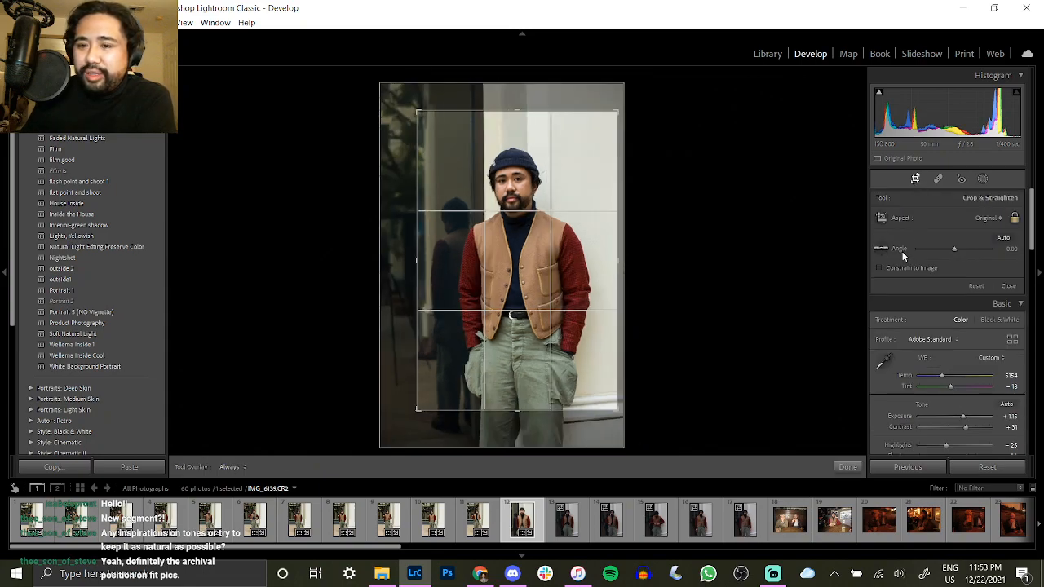
pyautogui.press('Return')
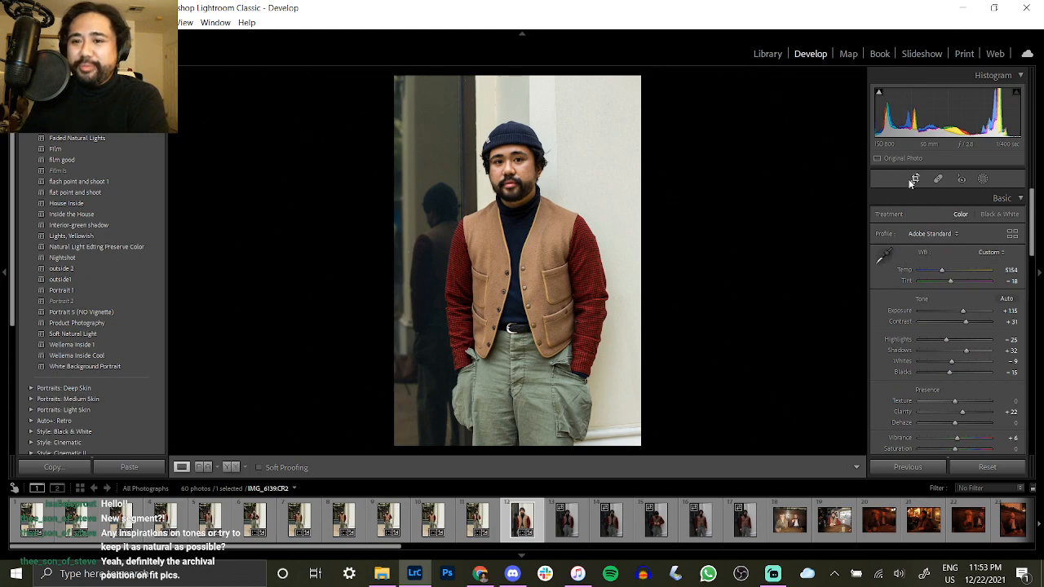
# Set Contrast to +38, Highlights to −28 and Shadows to +34 on IMG_6139.CR2, and widen its crop slightly around the man.
pyautogui.moveTo(963, 323); pyautogui.dragTo(967, 328)
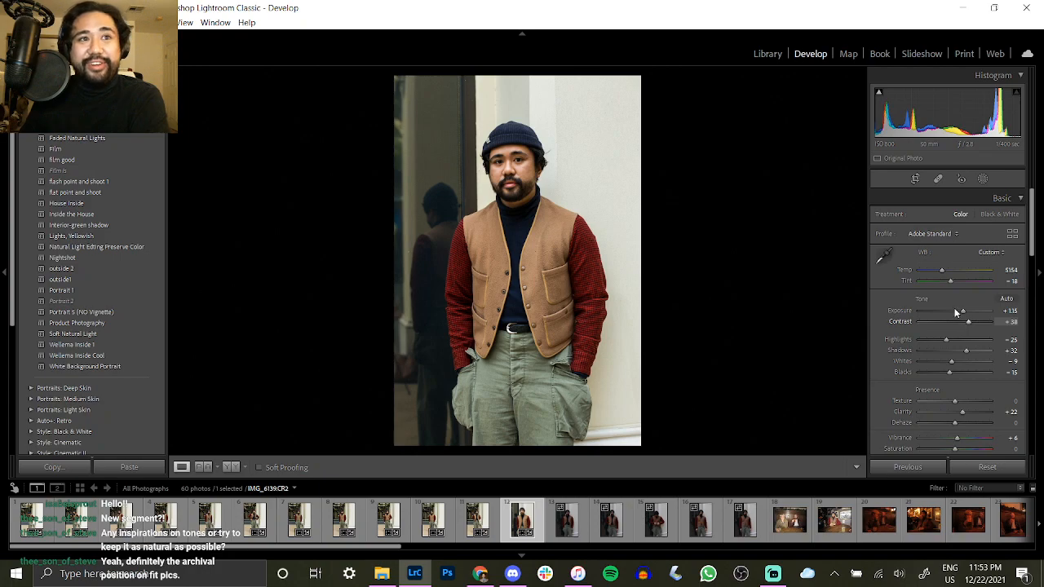
pyautogui.click(915, 185)
pyautogui.moveTo(618, 288)
pyautogui.mouseDown()
pyautogui.moveTo(580, 289)
pyautogui.moveTo(617, 292)
pyautogui.moveTo(601, 298)
pyautogui.mouseUp()
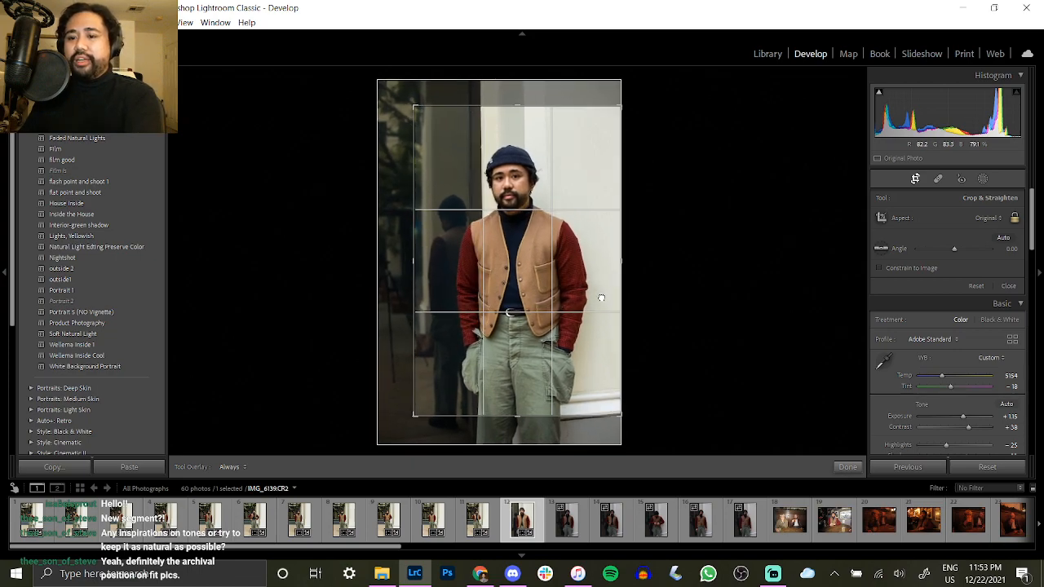
pyautogui.press('Return')
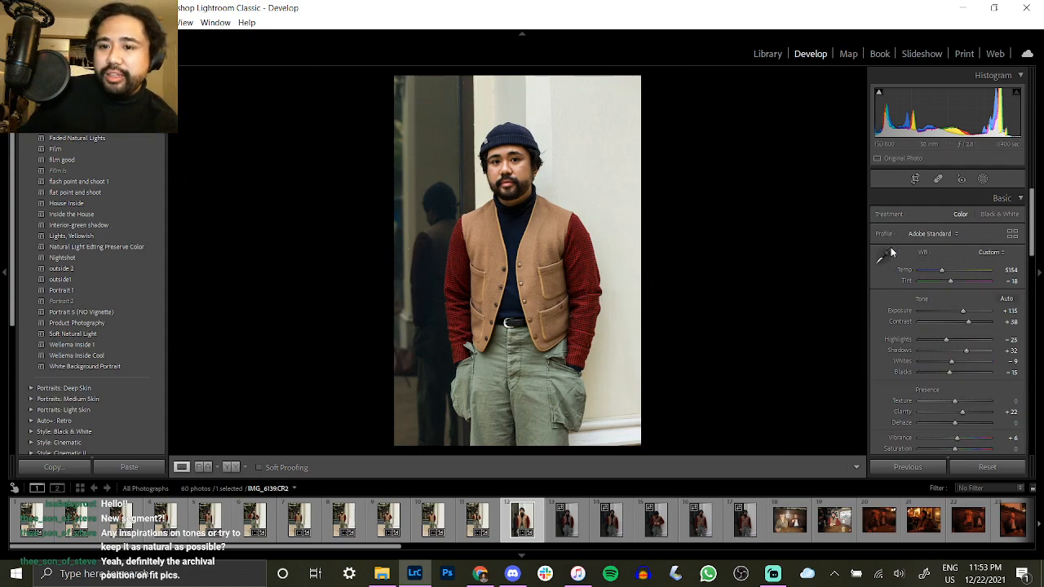
pyautogui.click(911, 180)
pyautogui.moveTo(559, 289); pyautogui.dragTo(562, 291)
pyautogui.press('Return')
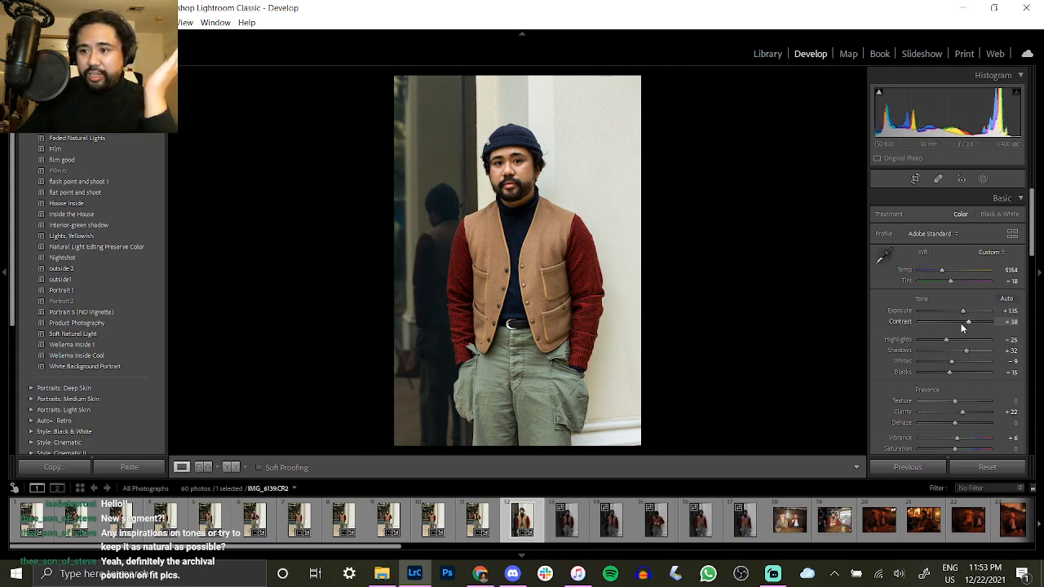
pyautogui.moveTo(964, 313); pyautogui.dragTo(967, 351)
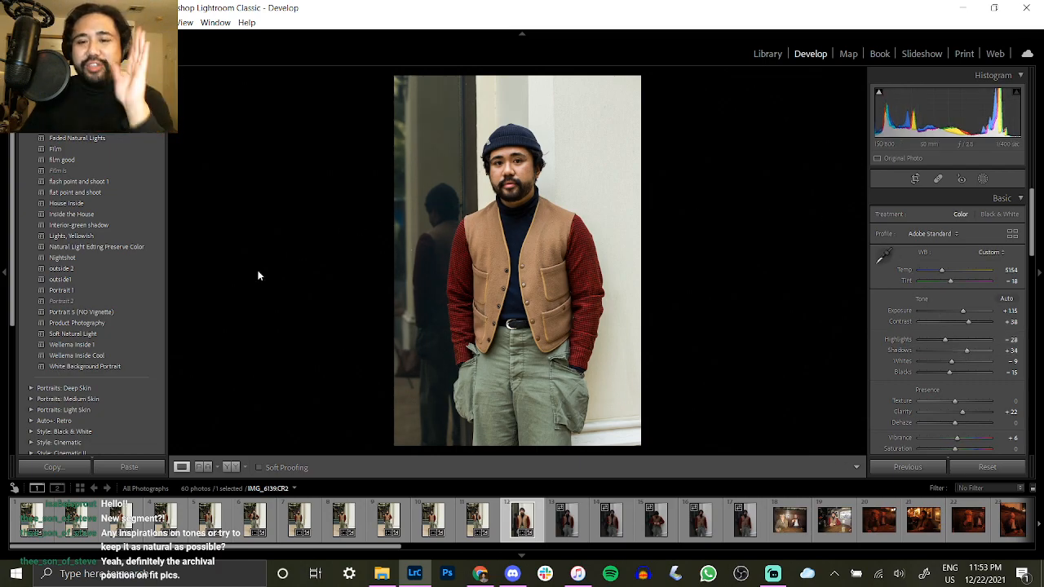
# Copy the develop settings of IMG_6139.CR2 and paste them onto IMG_6140.CR2.
pyautogui.click(77, 469)
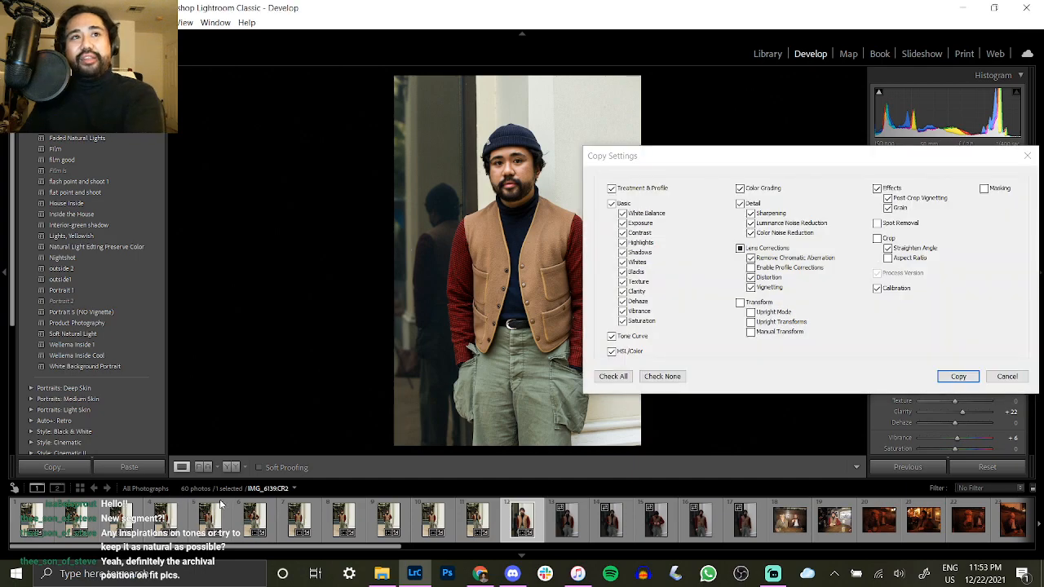
pyautogui.press('Return')
pyautogui.click(564, 526)
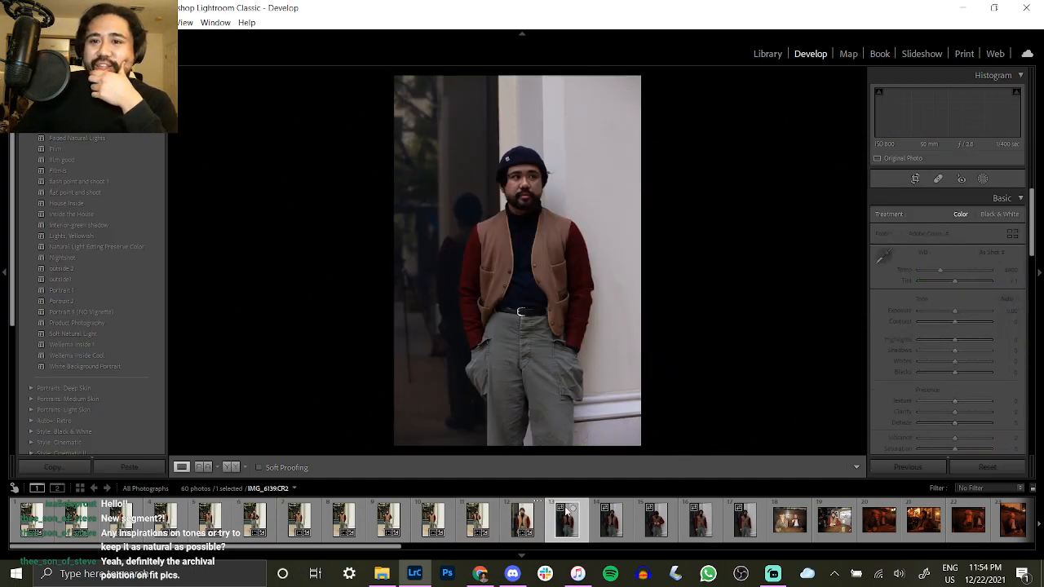
pyautogui.click(132, 467)
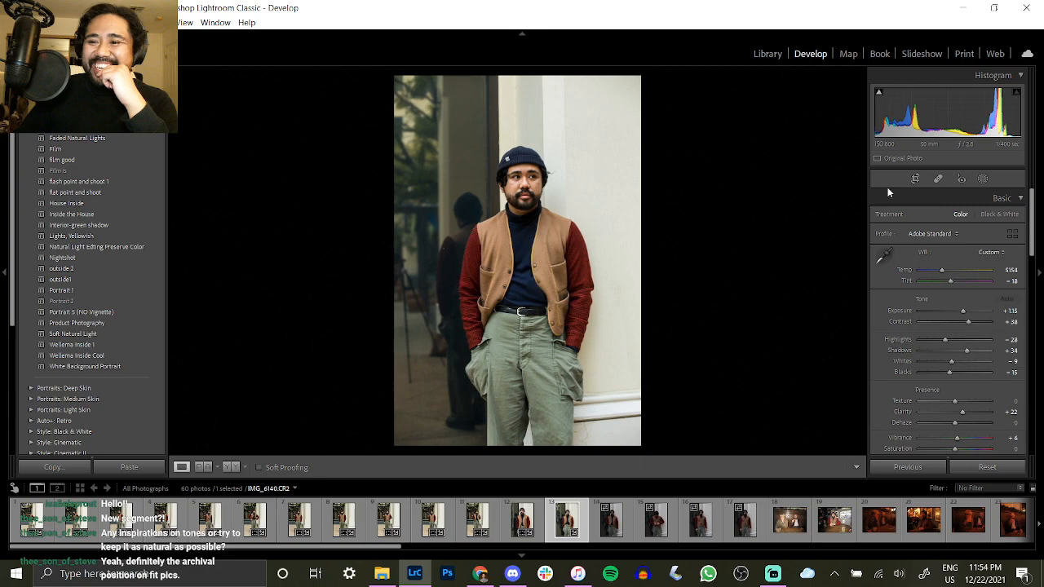
# Crop IMG_6140.CR2 tighter around the man, trimming the dark window and wall and keeping him slightly left of center.
pyautogui.click(916, 181)
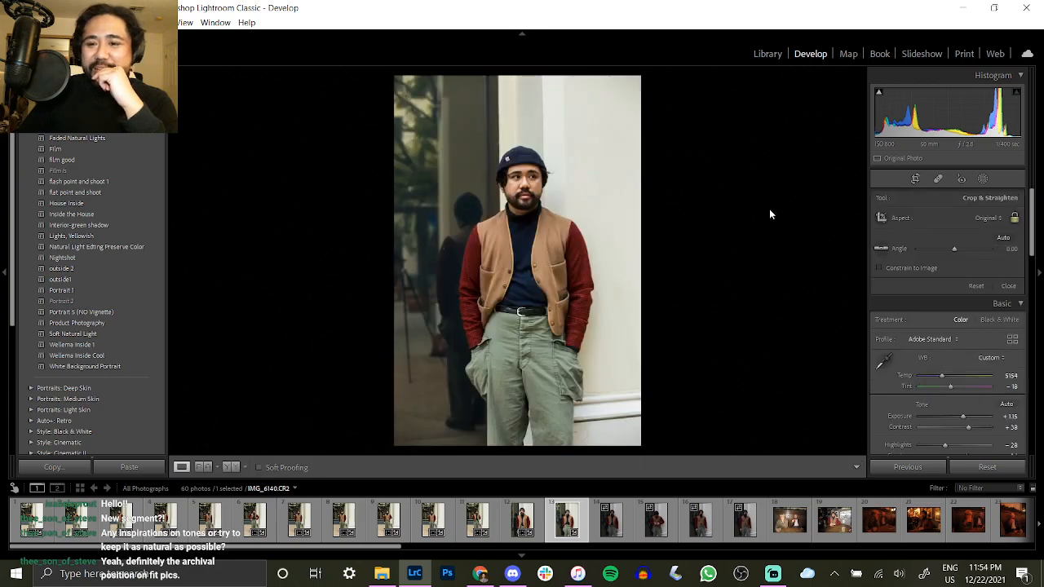
pyautogui.click(915, 179)
pyautogui.moveTo(641, 273); pyautogui.dragTo(547, 289)
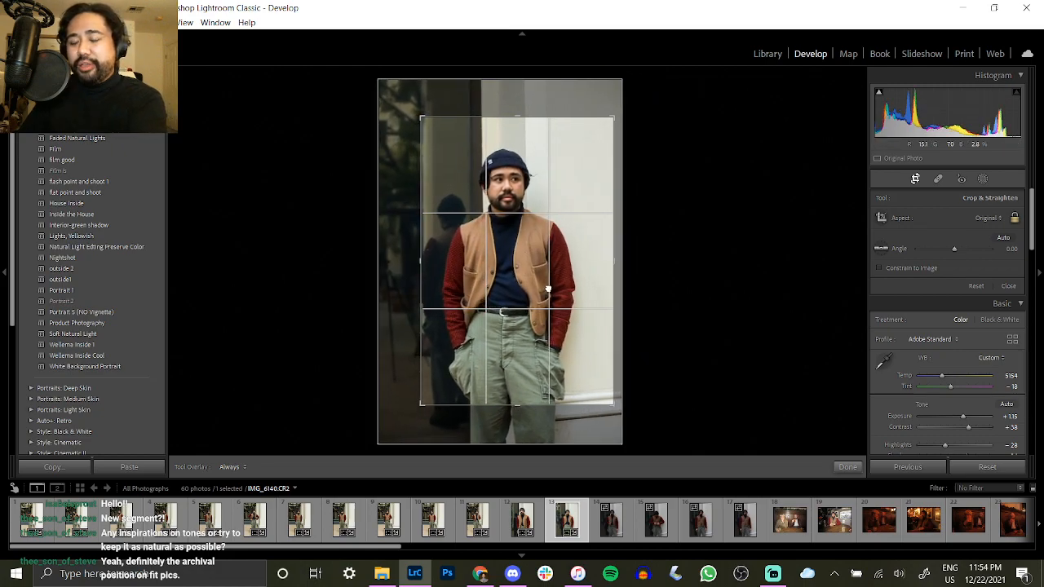
pyautogui.press('Return')
pyautogui.press('r')
pyautogui.moveTo(556, 266); pyautogui.dragTo(561, 261)
pyautogui.press('Return')
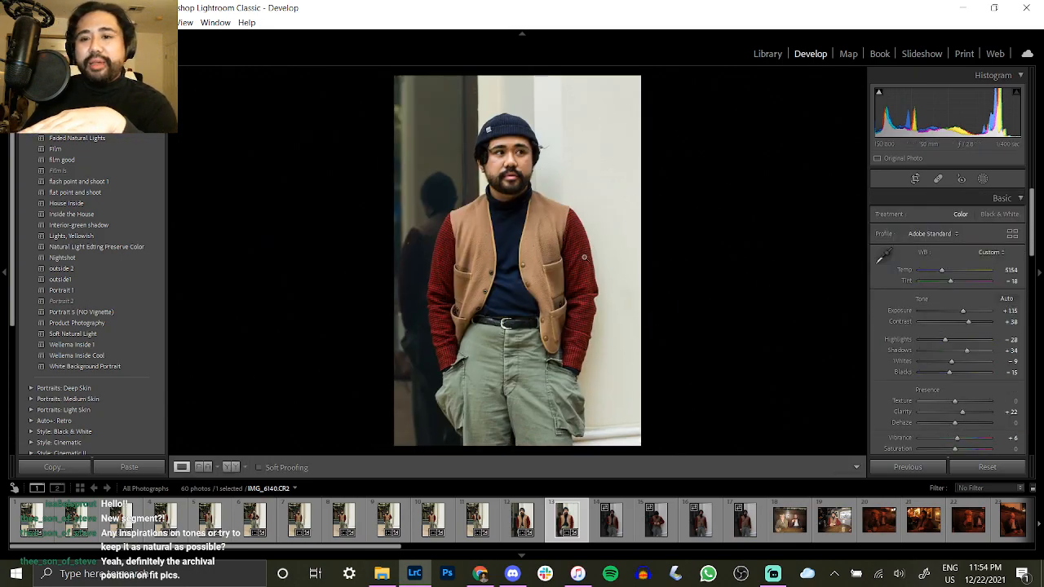
pyautogui.click(914, 180)
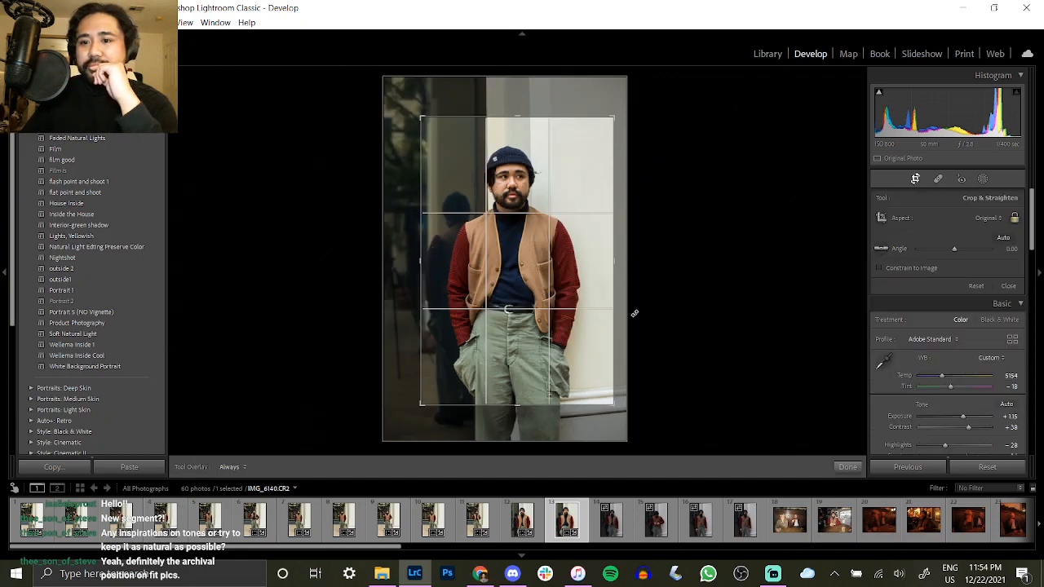
pyautogui.moveTo(614, 316); pyautogui.dragTo(578, 320)
pyautogui.press('Return')
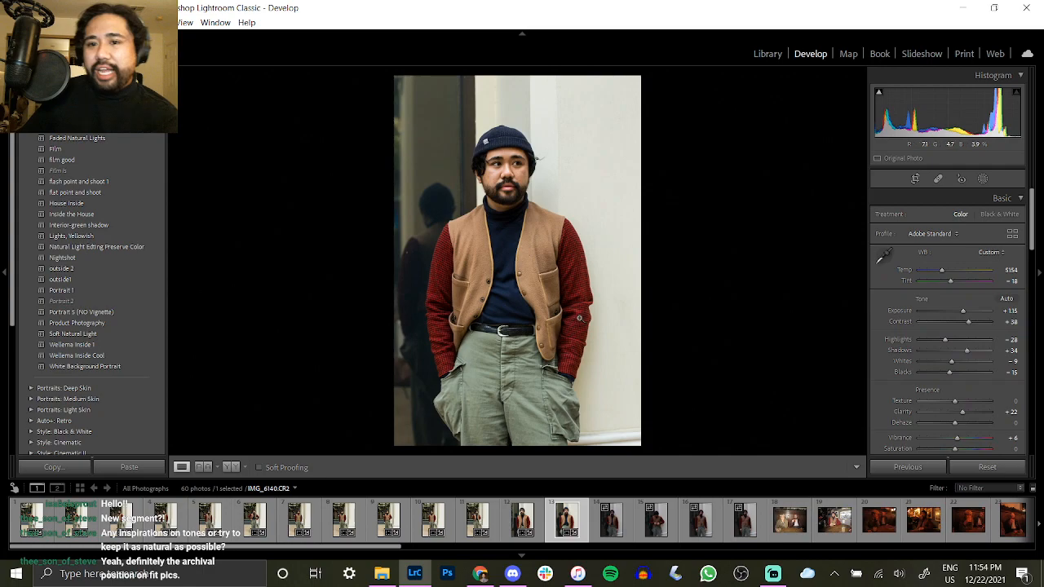
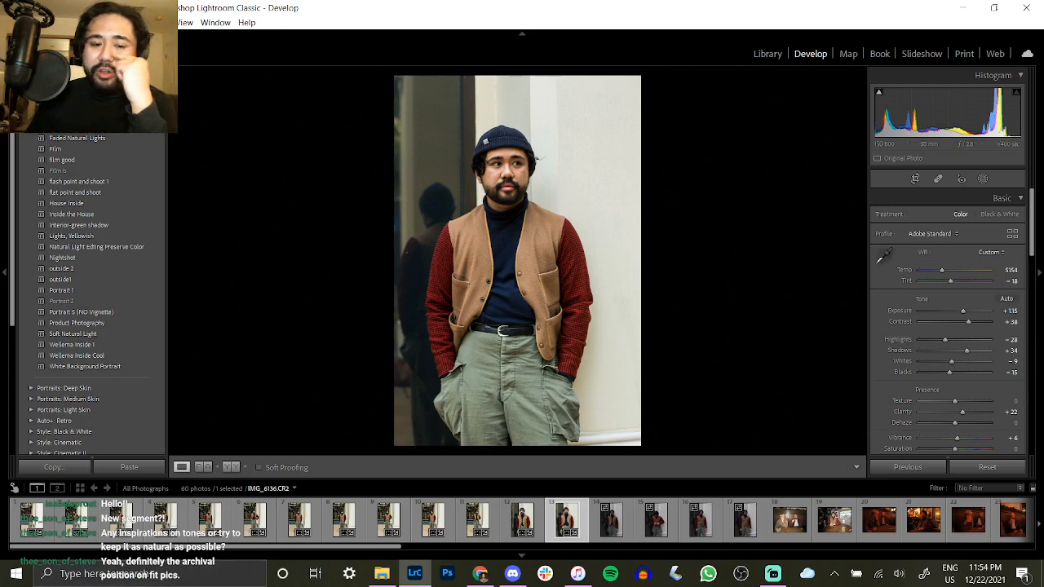
# Copy the develop settings of IMG_6140.CR2 and paste them onto IMG_6141.CR2.
pyautogui.click(54, 468)
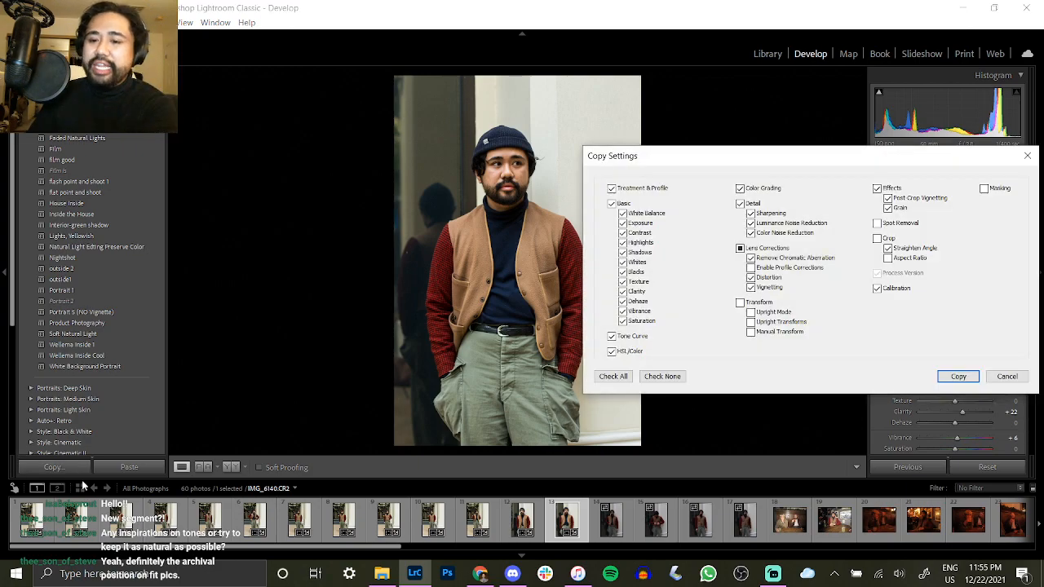
pyautogui.press('Return')
pyautogui.click(618, 530)
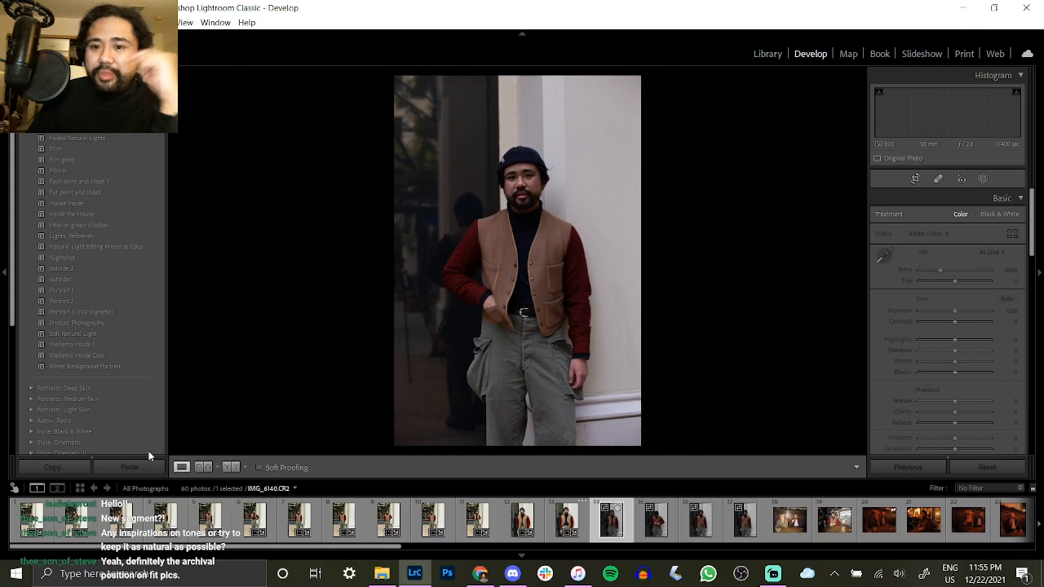
pyautogui.hotkey('ctrl', 'shift', 'v')
# Crop IMG_6141.CR2 tighter around the man, trimming the wall and the space above his head.
pyautogui.click(915, 179)
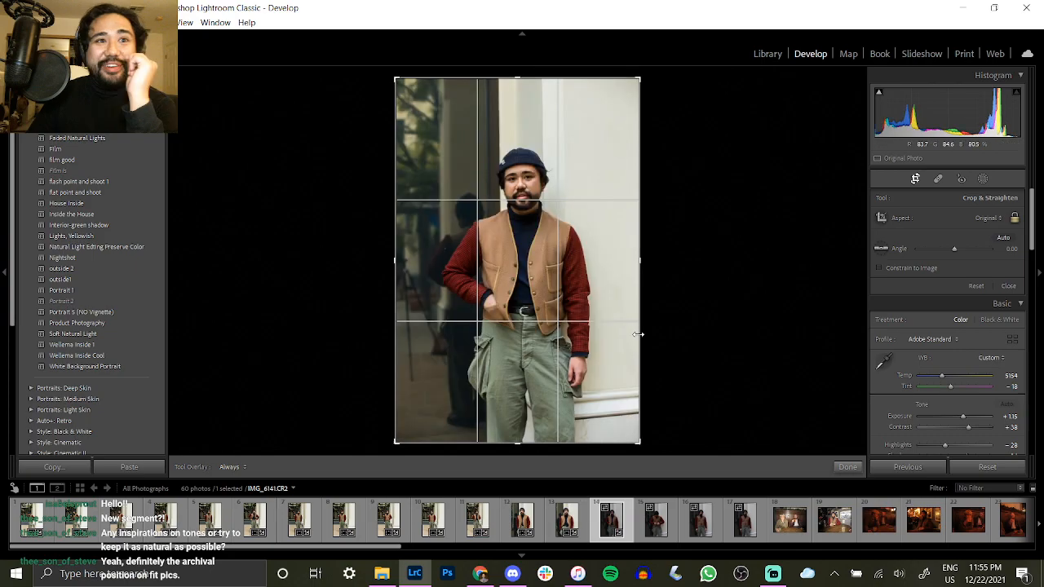
pyautogui.moveTo(638, 334); pyautogui.dragTo(566, 330)
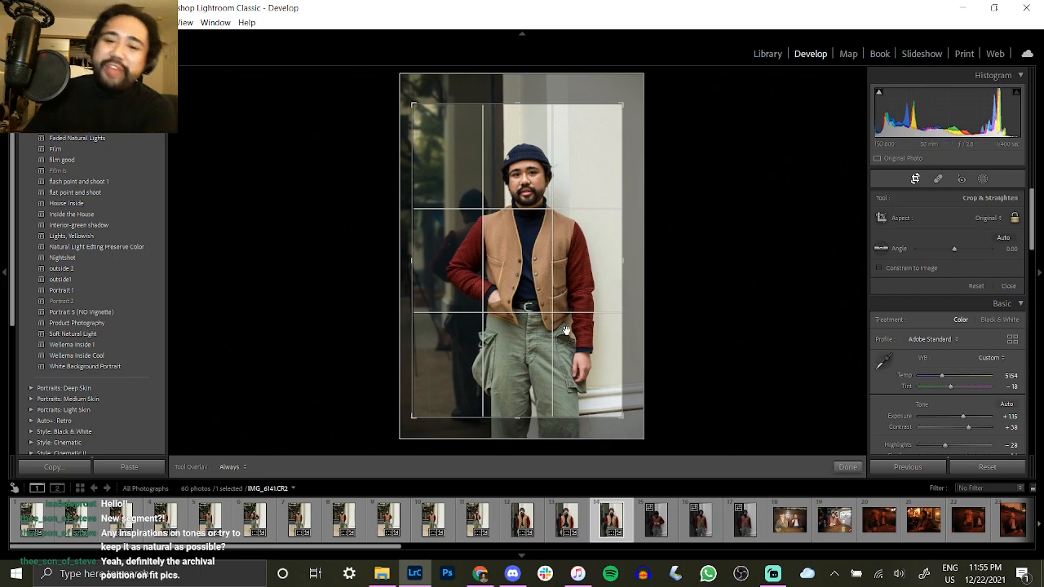
pyautogui.press('Return')
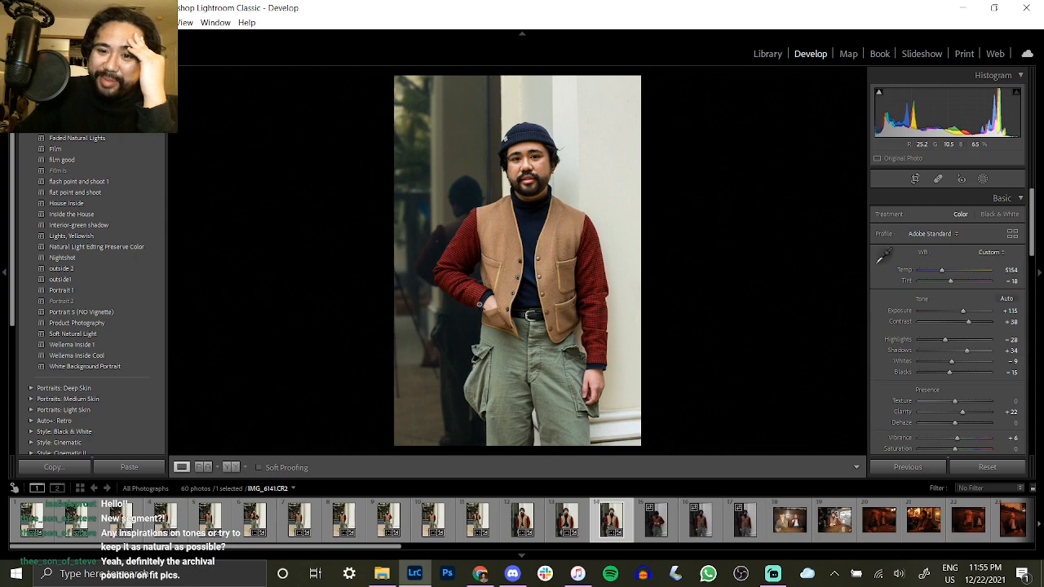
# Remove the photo IMG_6141.CR2 from the set.
pyautogui.press('Delete')
pyautogui.press('Escape')
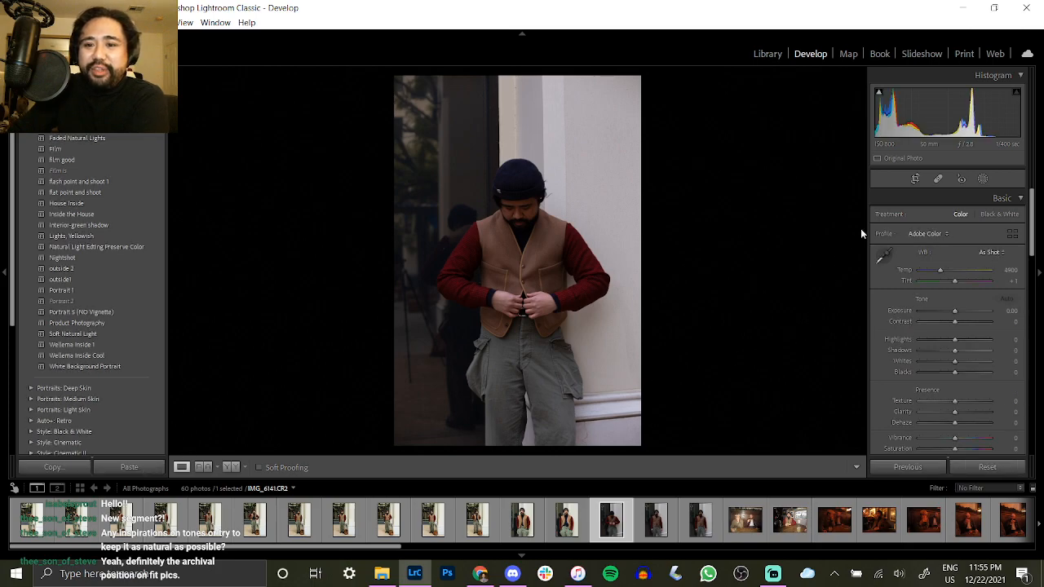
# Apply the copied develop settings to IMG_6142.CR2 and crop it closer around the man buttoning his vest.
pyautogui.click(915, 179)
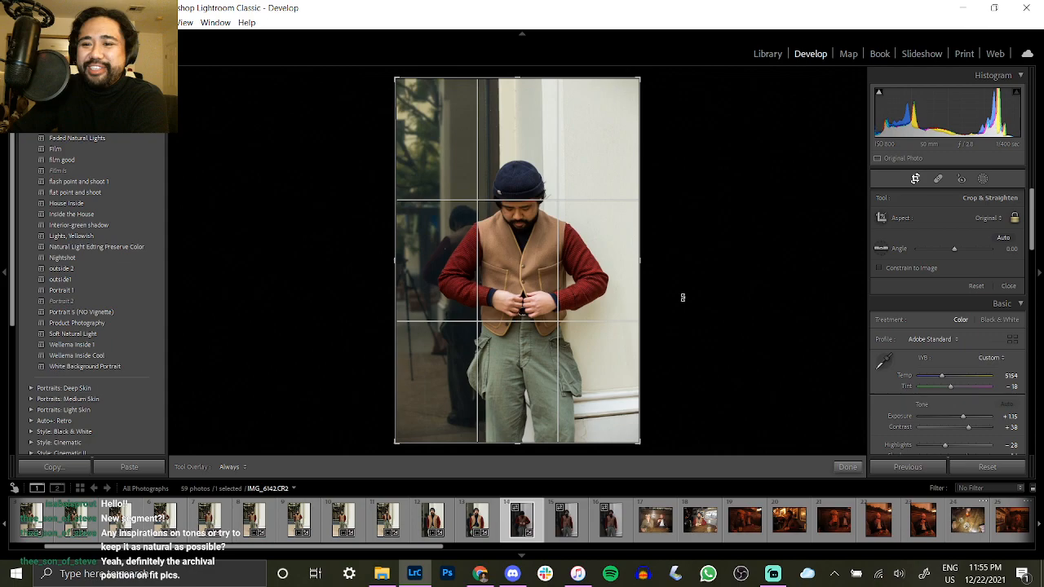
pyautogui.moveTo(633, 324); pyautogui.dragTo(598, 333)
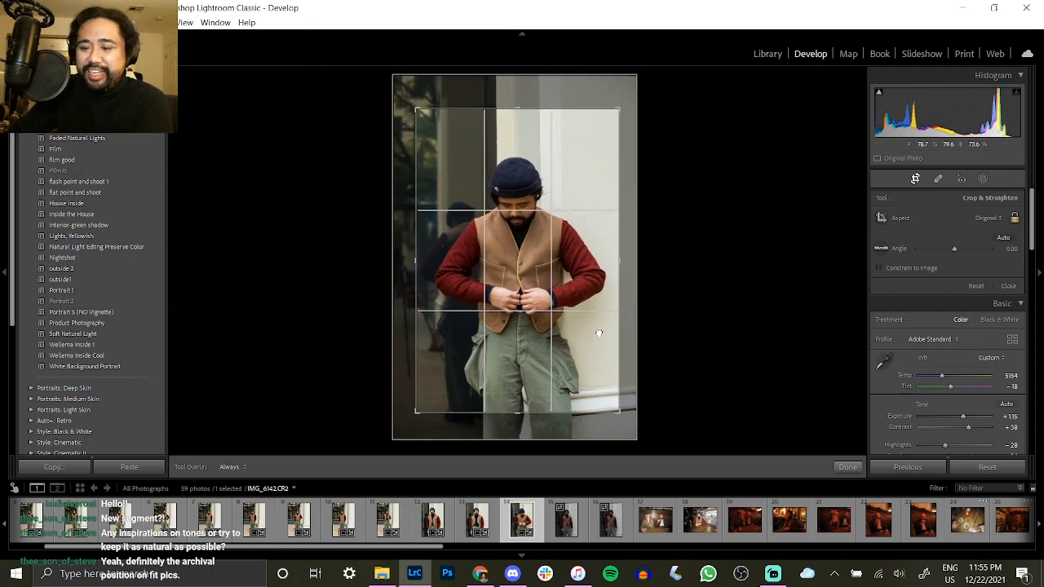
pyautogui.press('Return')
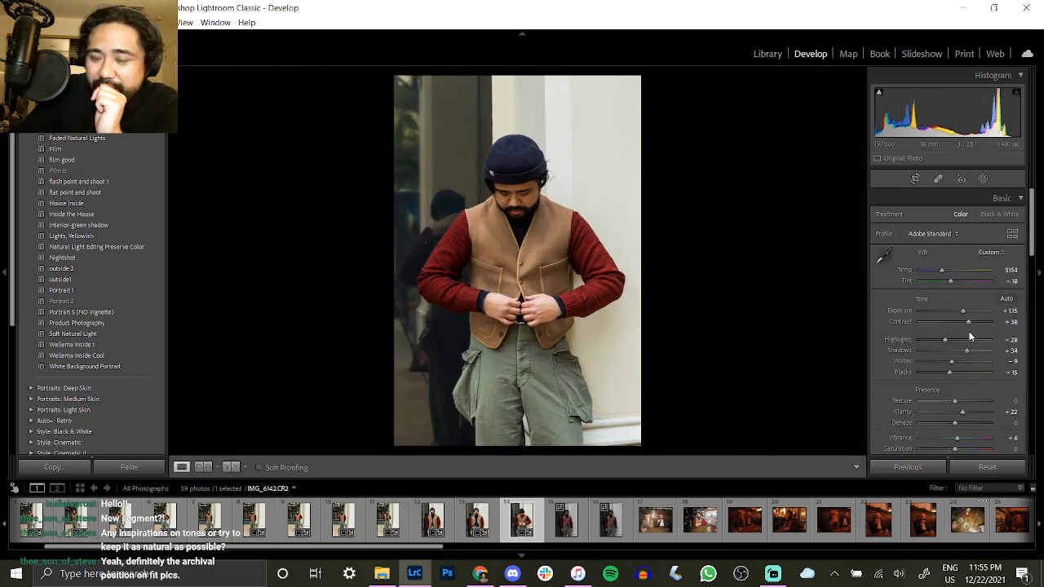
# Inspect the vest and face detail of IMG_6142.CR2, and set Exposure to +1.31 and Contrast to +45.
pyautogui.click(489, 300)
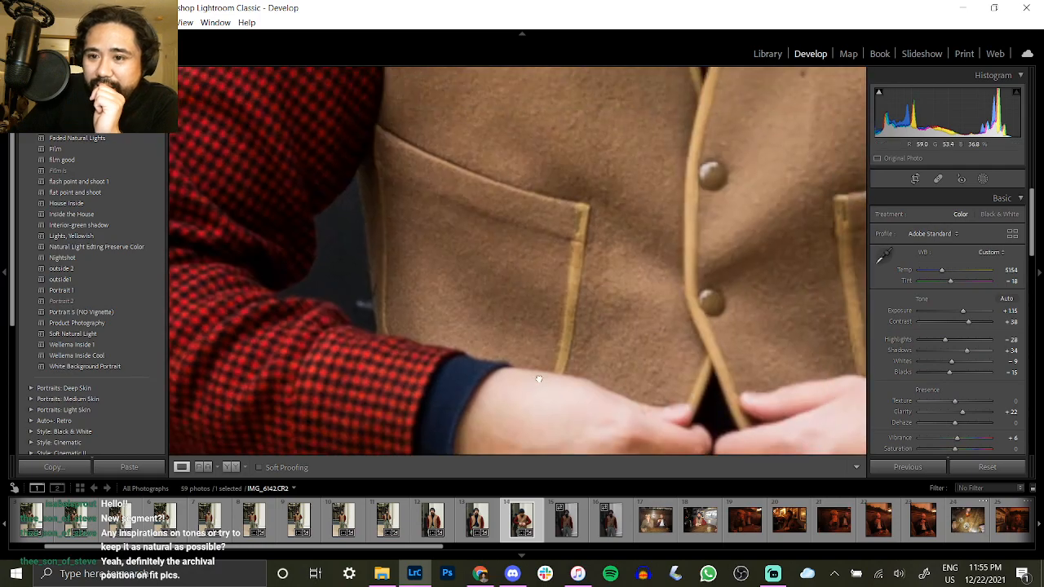
pyautogui.moveTo(634, 214); pyautogui.dragTo(592, 419)
pyautogui.moveTo(629, 233); pyautogui.dragTo(622, 454)
pyautogui.moveTo(530, 280); pyautogui.dragTo(491, 242)
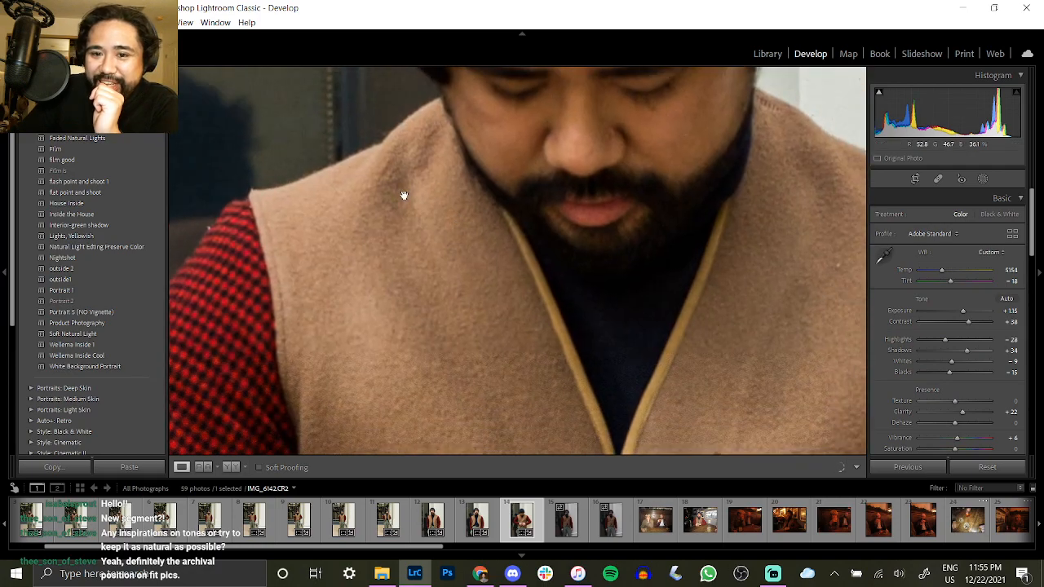
pyautogui.click(504, 275)
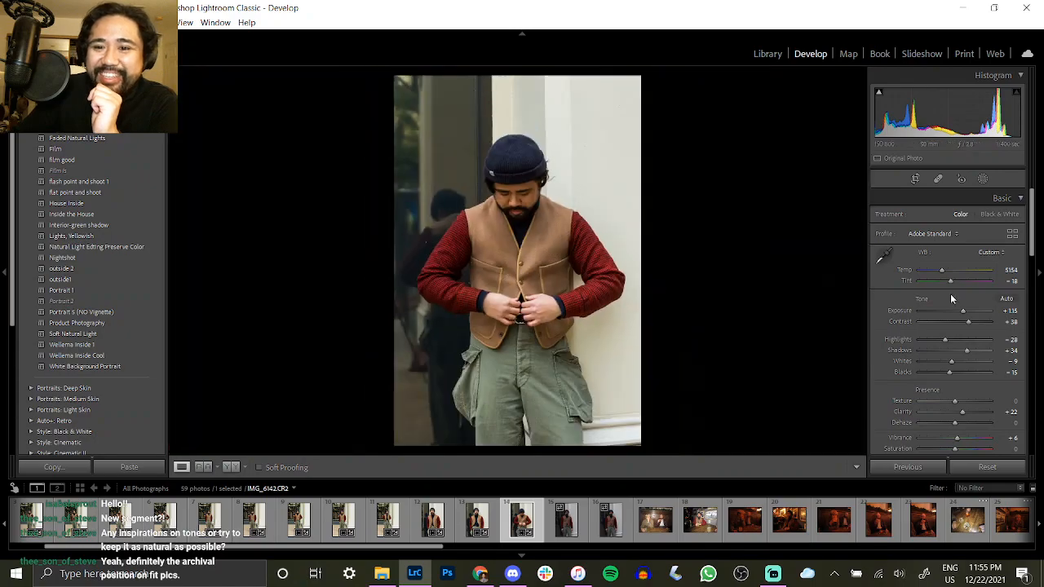
pyautogui.moveTo(962, 310); pyautogui.dragTo(964, 312)
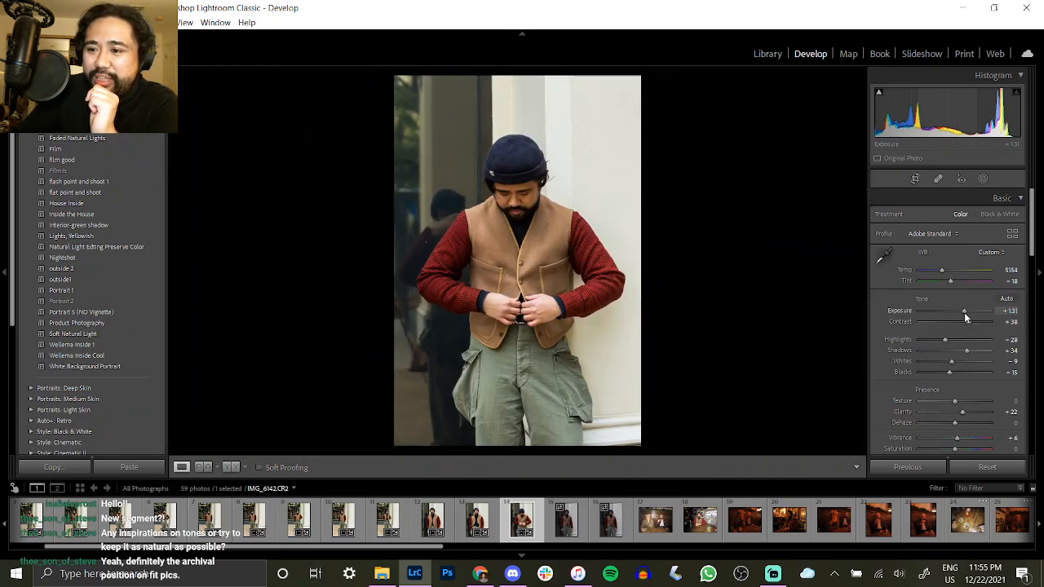
pyautogui.press('\\')
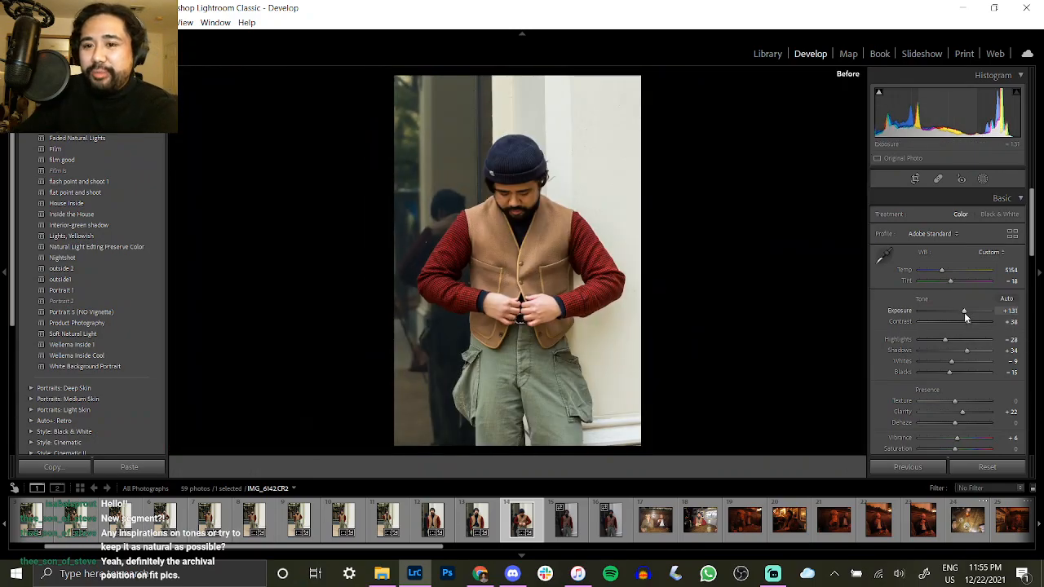
pyautogui.press('\\')
pyautogui.moveTo(967, 322); pyautogui.dragTo(971, 323)
# Shift the photo slightly within the crop frame of IMG_6142.CR2 and apply the crop.
pyautogui.click(914, 179)
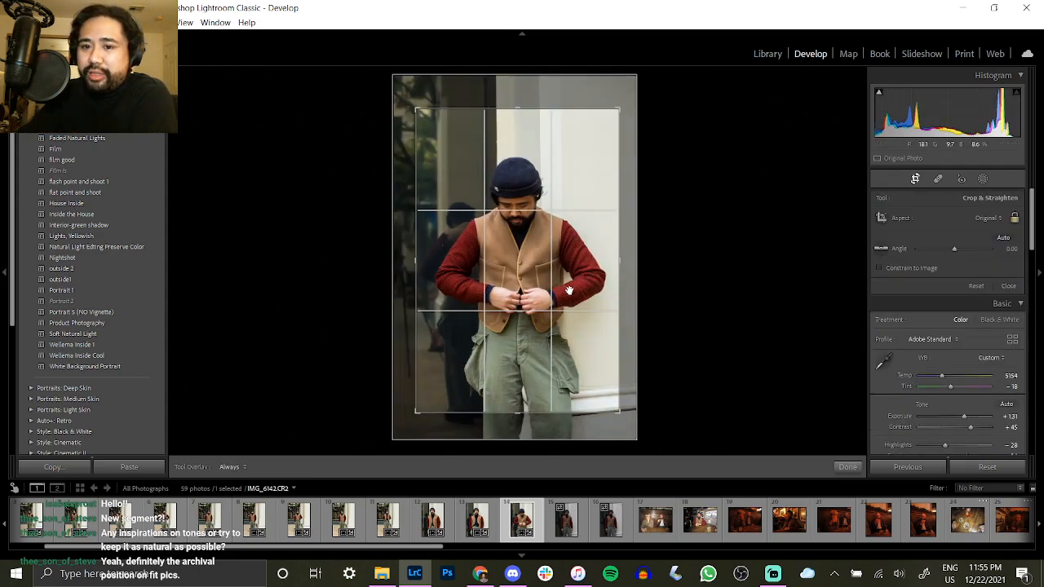
pyautogui.moveTo(571, 288); pyautogui.dragTo(565, 288)
pyautogui.press('Return')
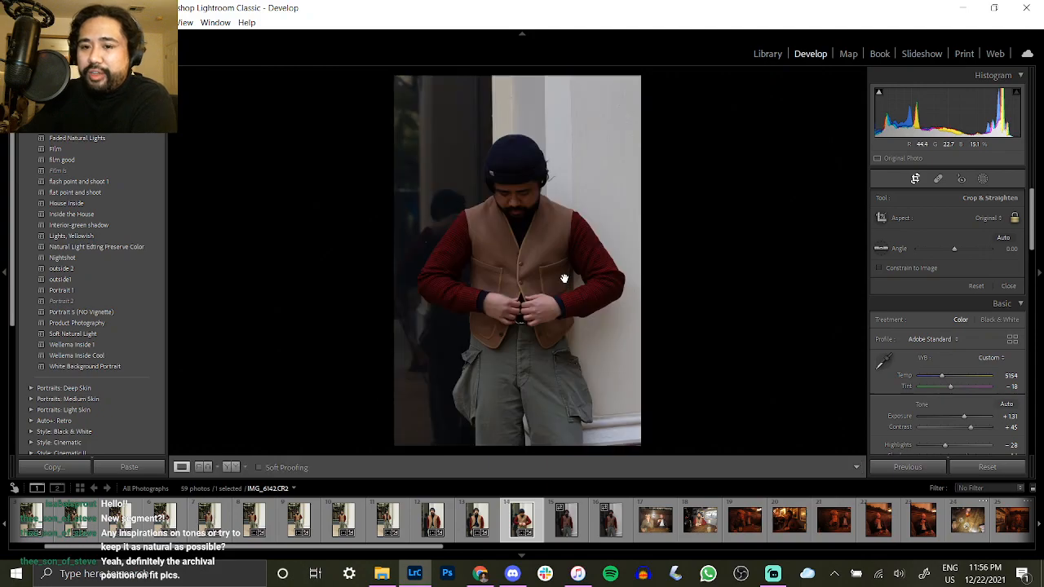
# Copy the develop settings from IMG_6142.CR2 and apply them to IMG_6143.CR2.
pyautogui.click(53, 466)
pyautogui.press('Return')
pyautogui.click(575, 534)
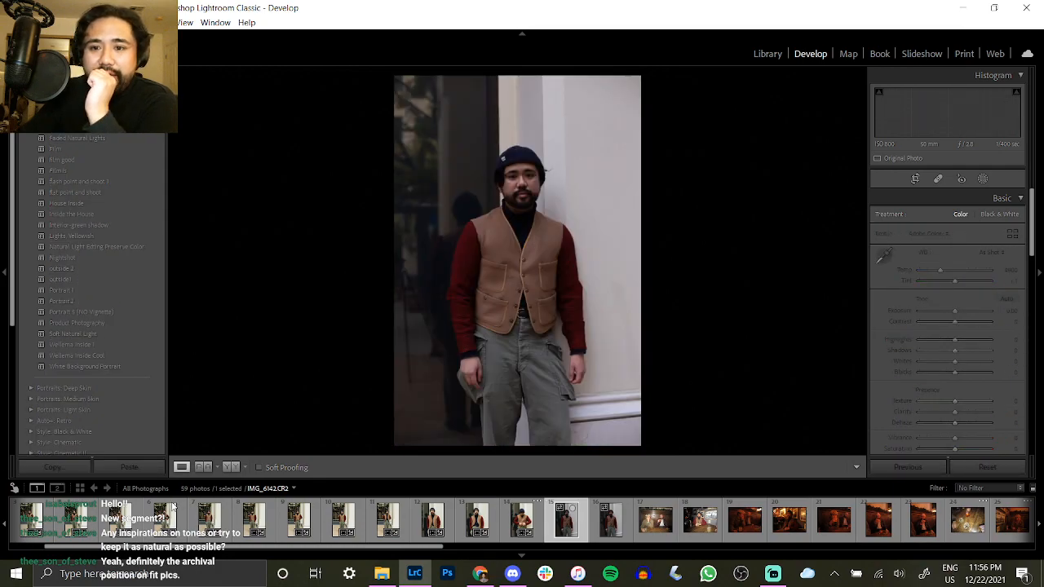
pyautogui.click(116, 468)
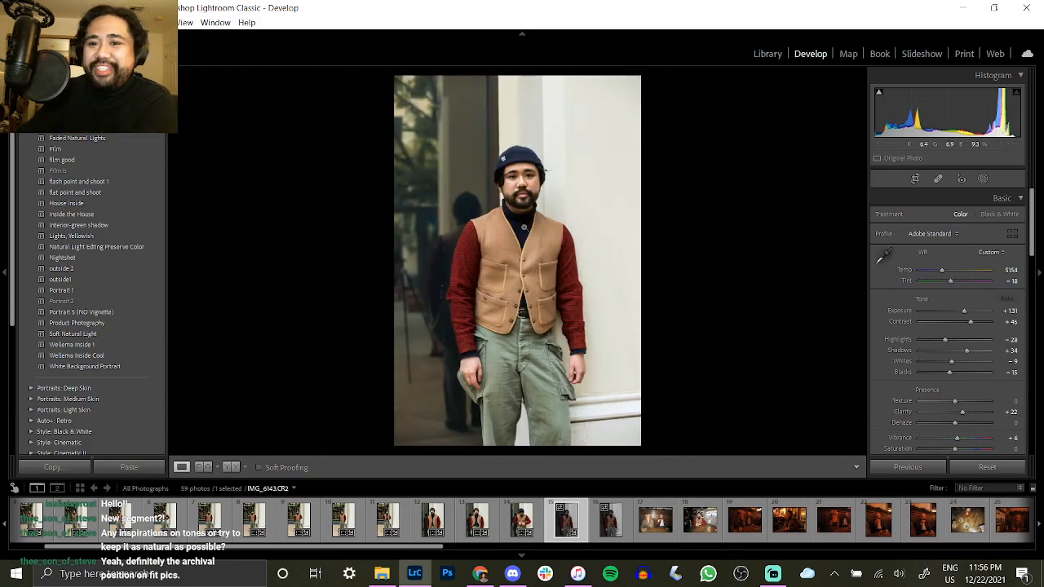
# Set Exposure to +1.08 and Highlights to -32 on IMG_6143.CR2, and crop it closer around the man.
pyautogui.moveTo(962, 311); pyautogui.dragTo(946, 339)
pyautogui.click(911, 178)
pyautogui.moveTo(644, 313); pyautogui.dragTo(562, 303)
pyautogui.press('Return')
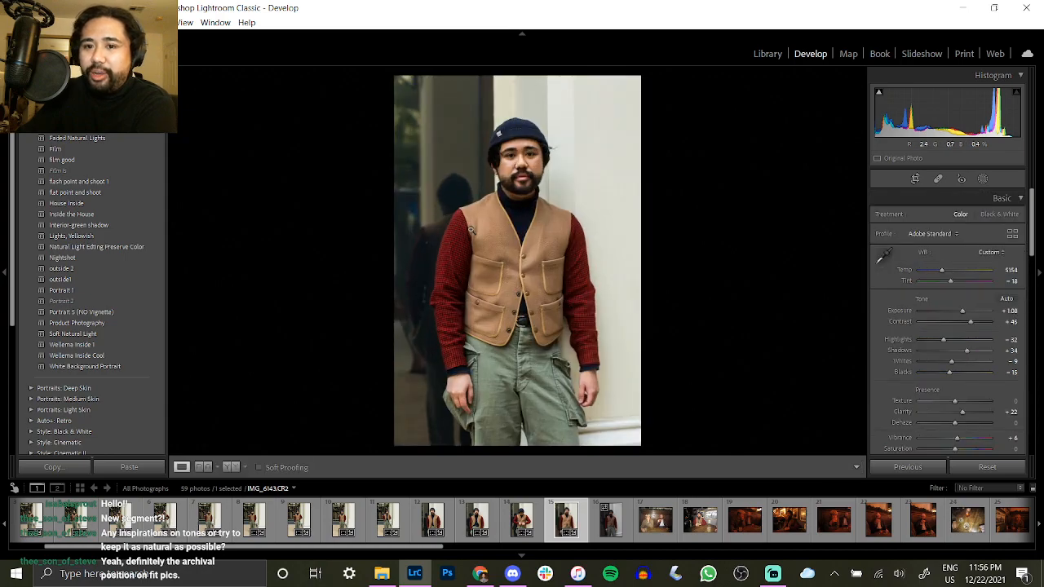
pyautogui.click(915, 179)
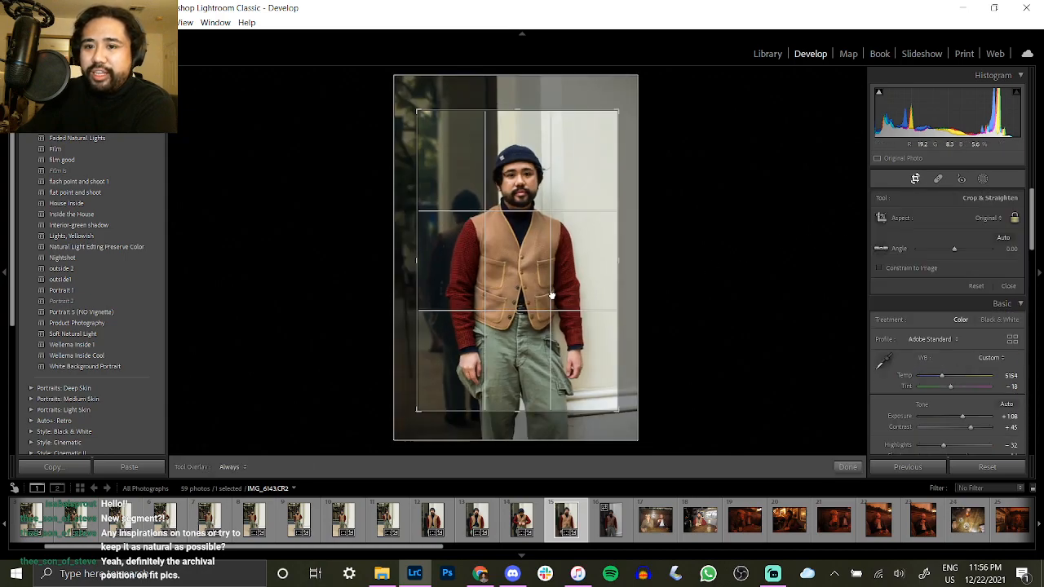
pyautogui.press('Return')
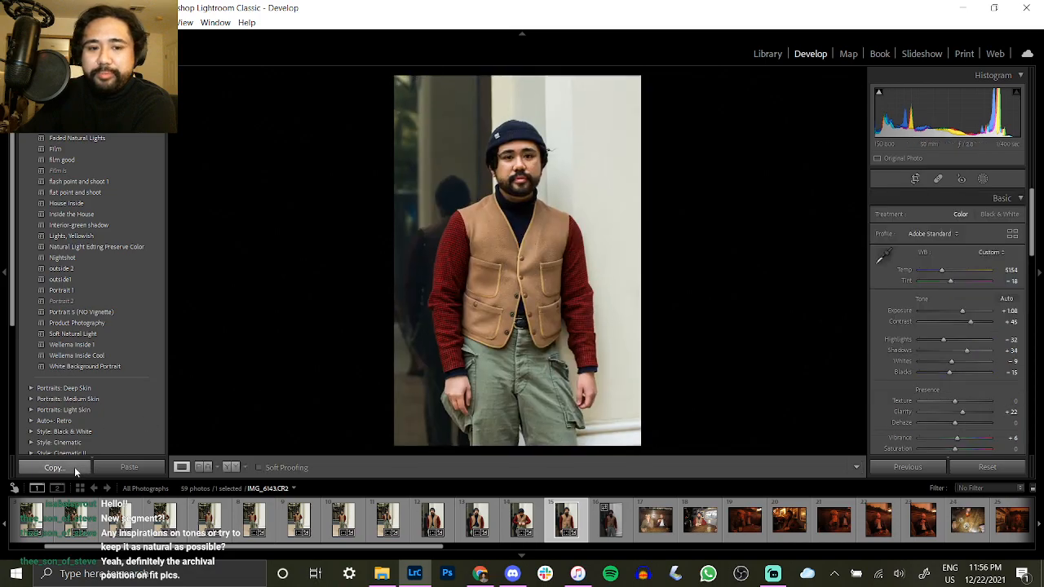
# Copy the develop settings from IMG_6143.CR2 and apply them to IMG_6144.CR2.
pyautogui.click(74, 466)
pyautogui.press('Return')
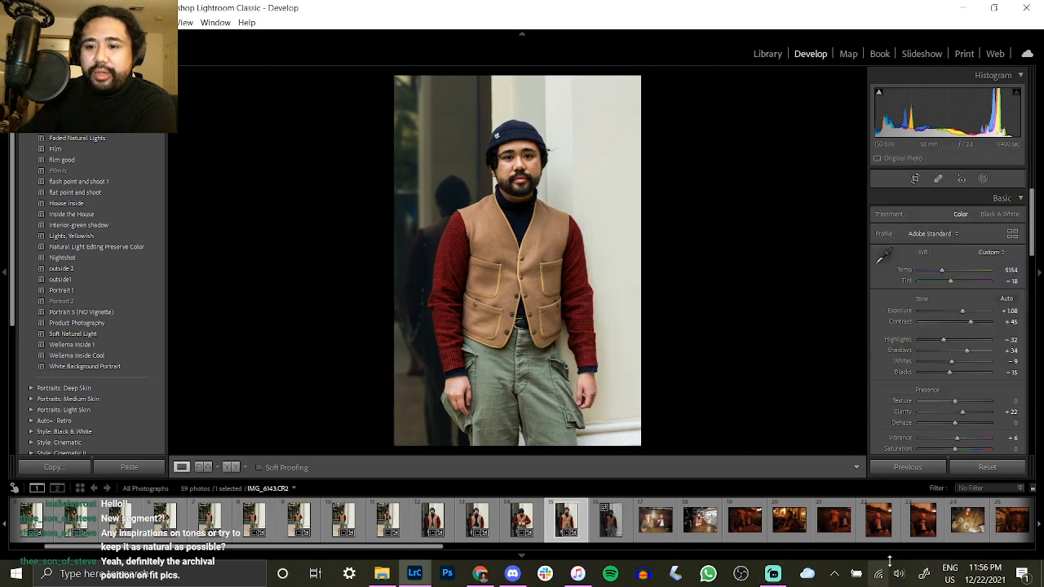
pyautogui.click(611, 522)
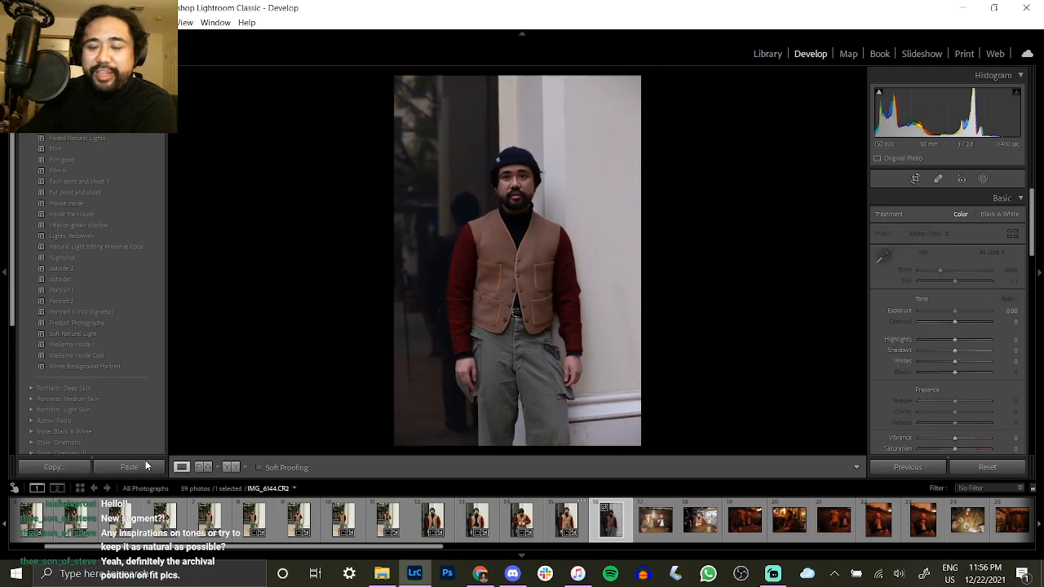
pyautogui.hotkey('ctrl', 'shift', 'v')
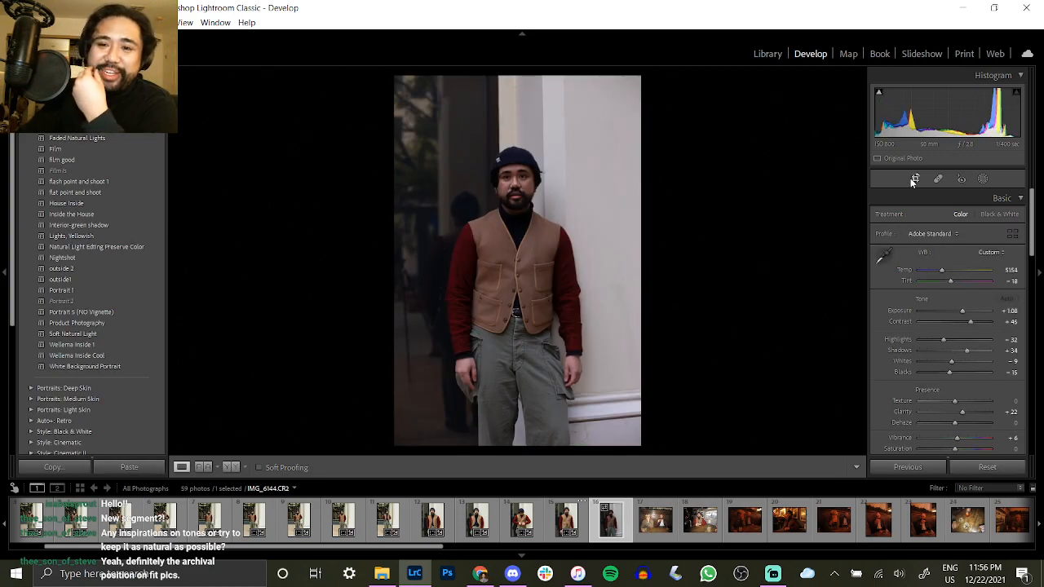
# Crop IMG_6144.CR2 closer around the man and compare the edit with the unedited version.
pyautogui.click(914, 178)
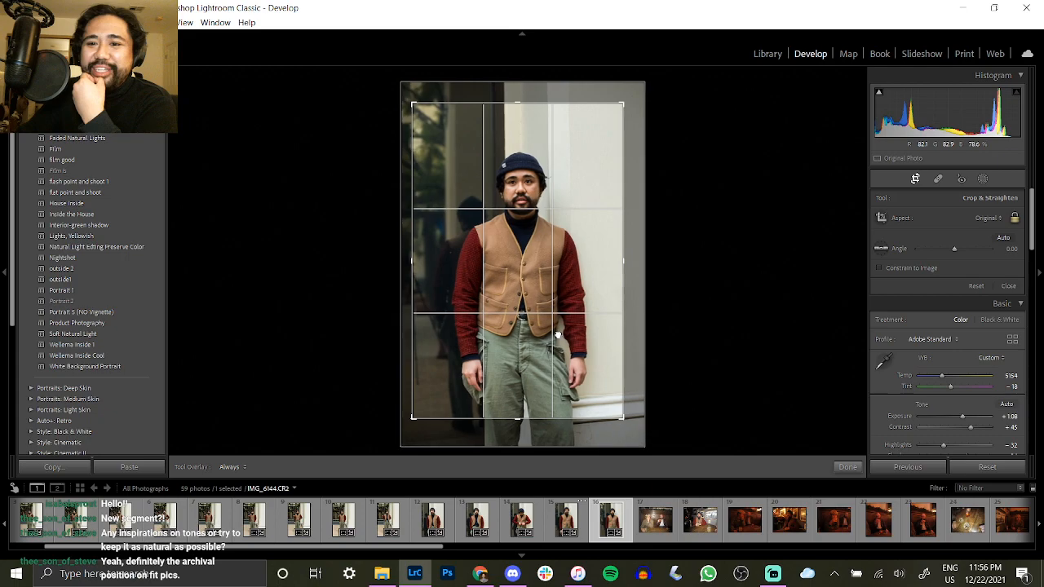
pyautogui.moveTo(558, 334); pyautogui.dragTo(552, 331)
pyautogui.press('Return')
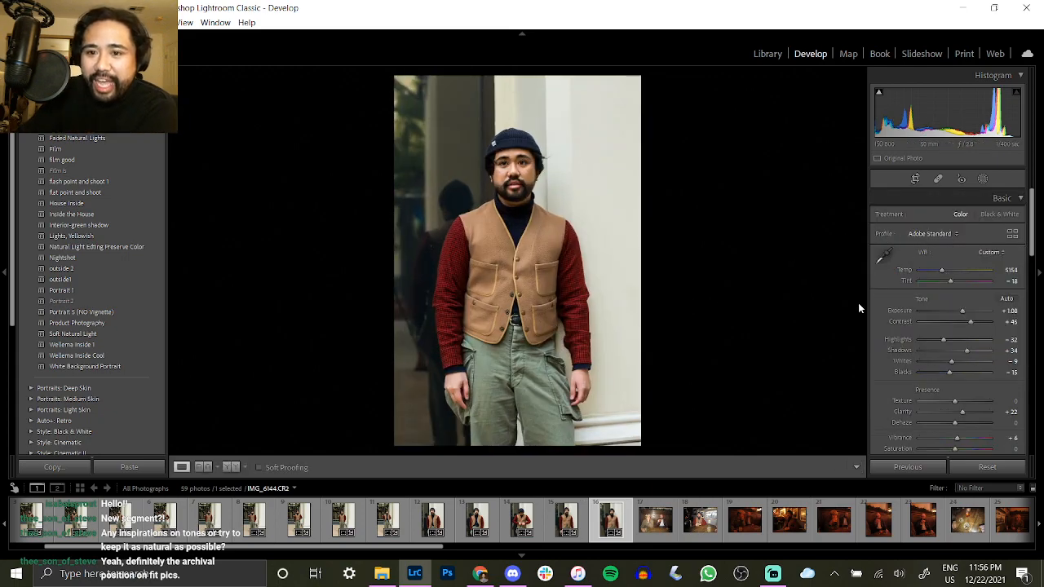
pyautogui.press('\\')
pyautogui.press('\\')
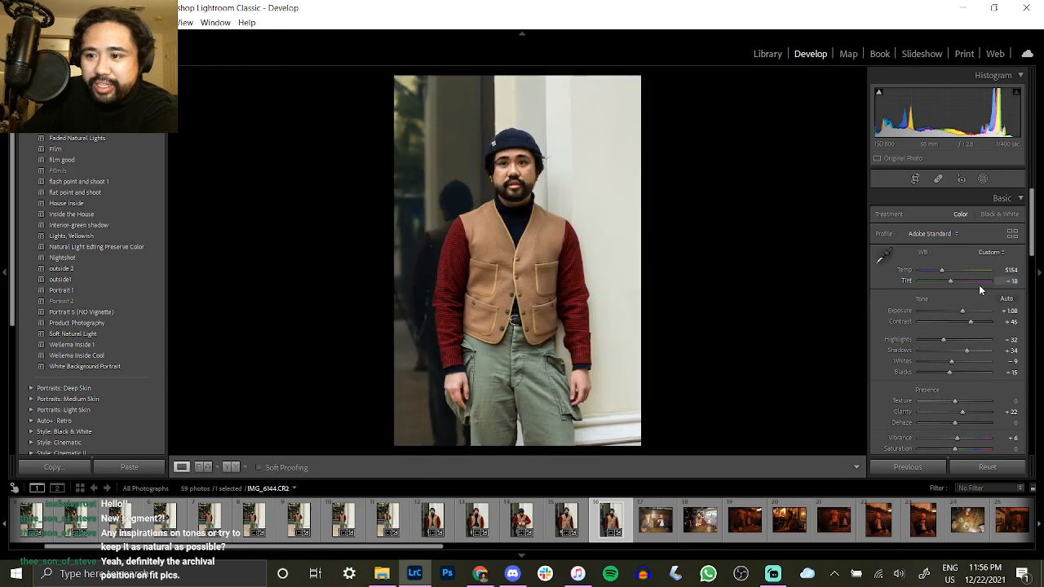
# Try a Tint of -12 on IMG_6144.CR2, undo it, and compare the photo with its unedited version and with IMG_6143.CR2.
pyautogui.moveTo(952, 283); pyautogui.dragTo(953, 282)
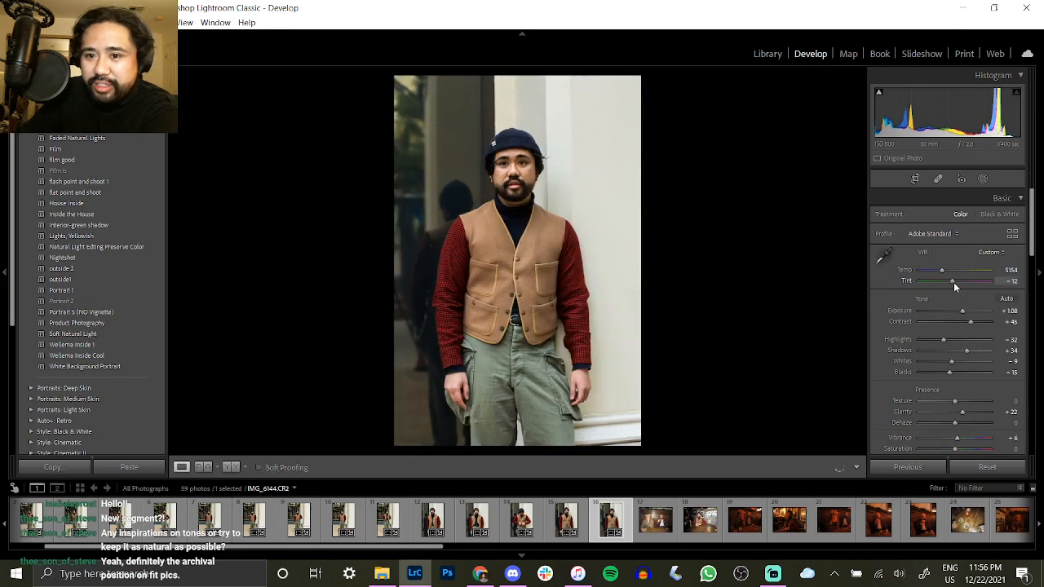
pyautogui.hotkey('ctrl', 'z')
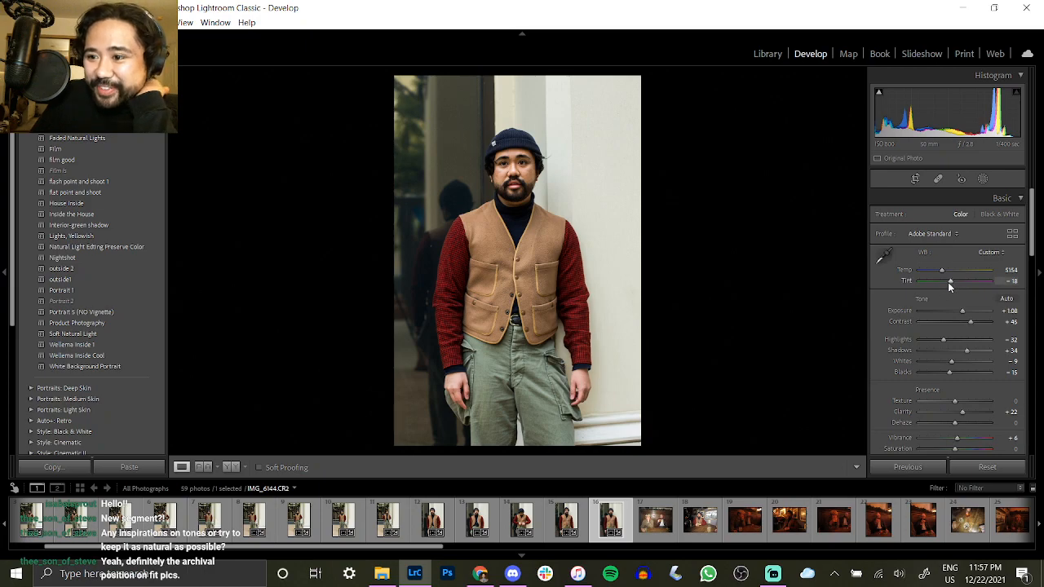
pyautogui.press('\\')
pyautogui.press('\\')
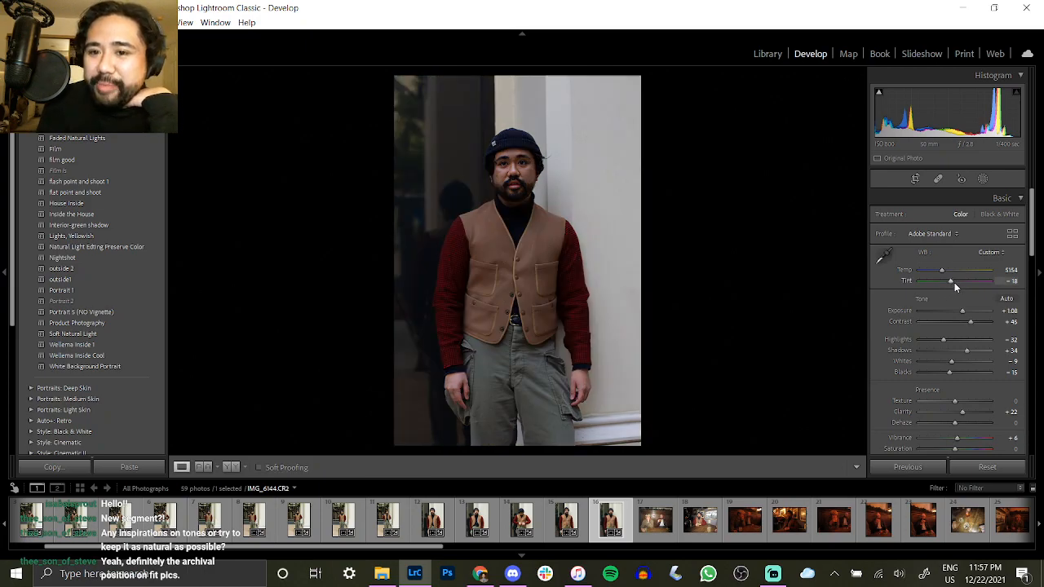
pyautogui.click(568, 517)
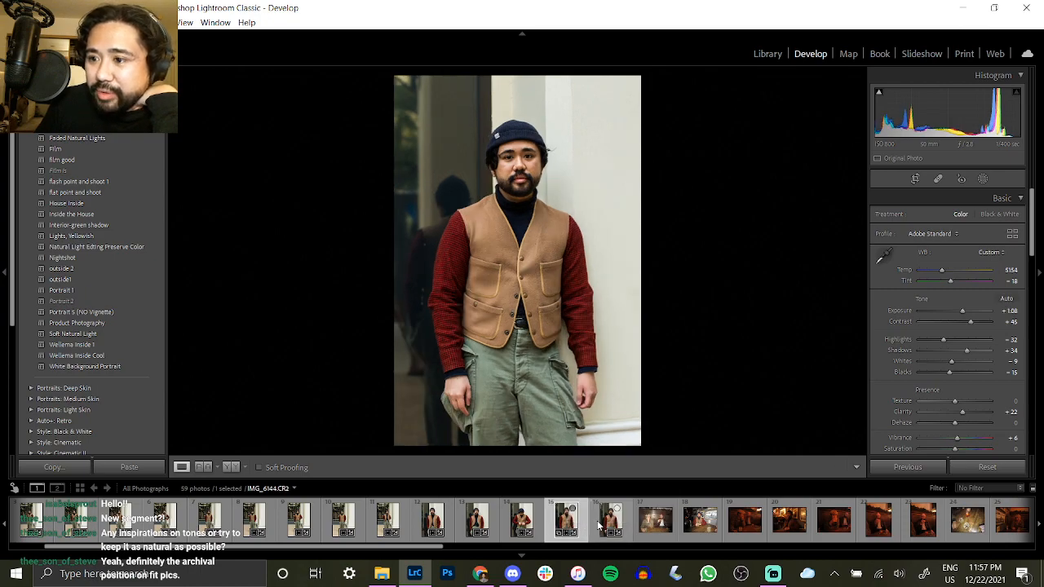
pyautogui.click(598, 526)
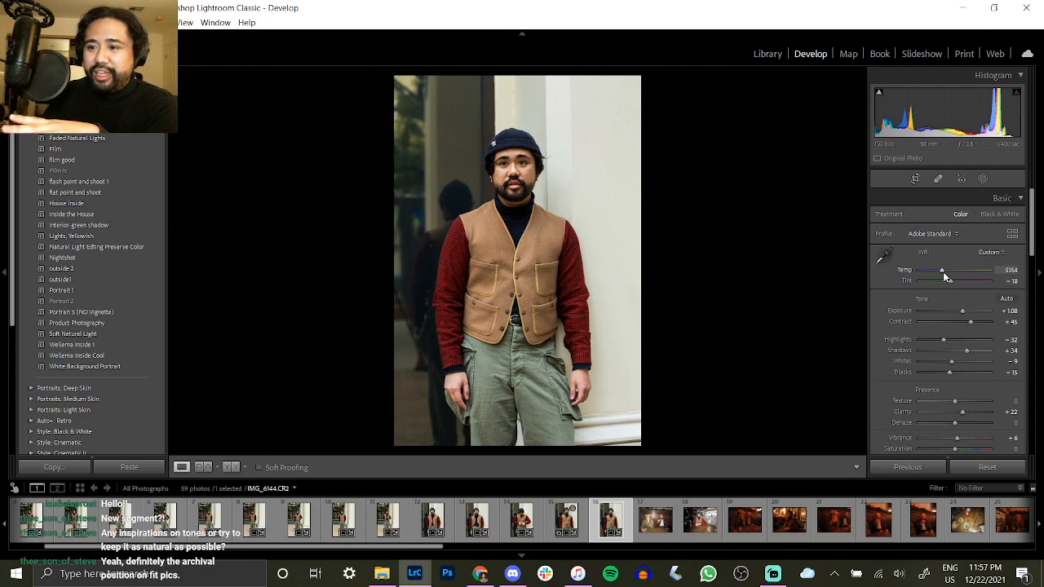
# Try a Temp of 8562 on IMG_6144.CR2 and undo it, try Tint at -7 and -16, and return Tint to -18.
pyautogui.moveTo(943, 274); pyautogui.dragTo(964, 270)
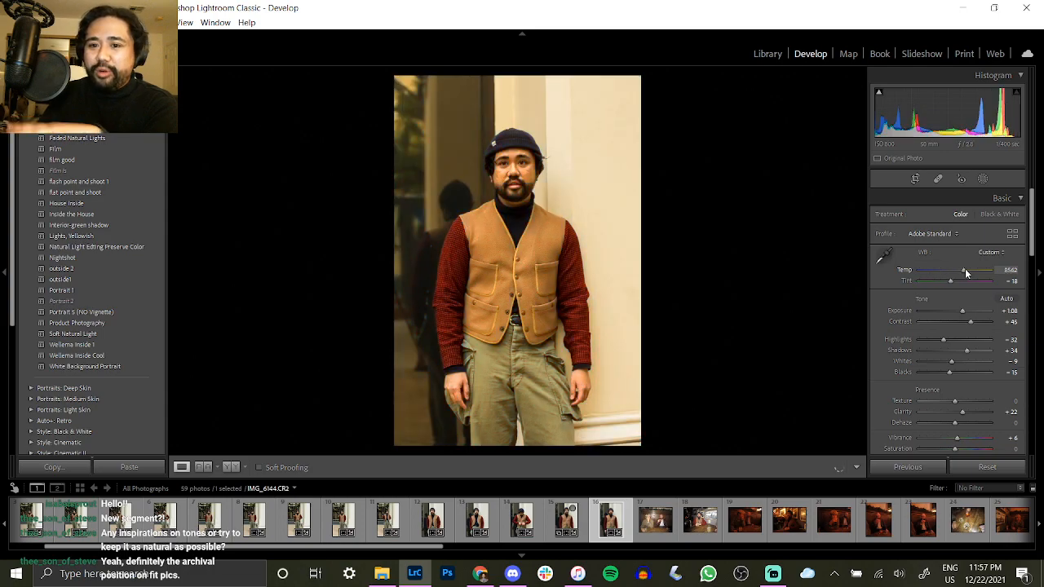
pyautogui.hotkey('ctrl', 'z')
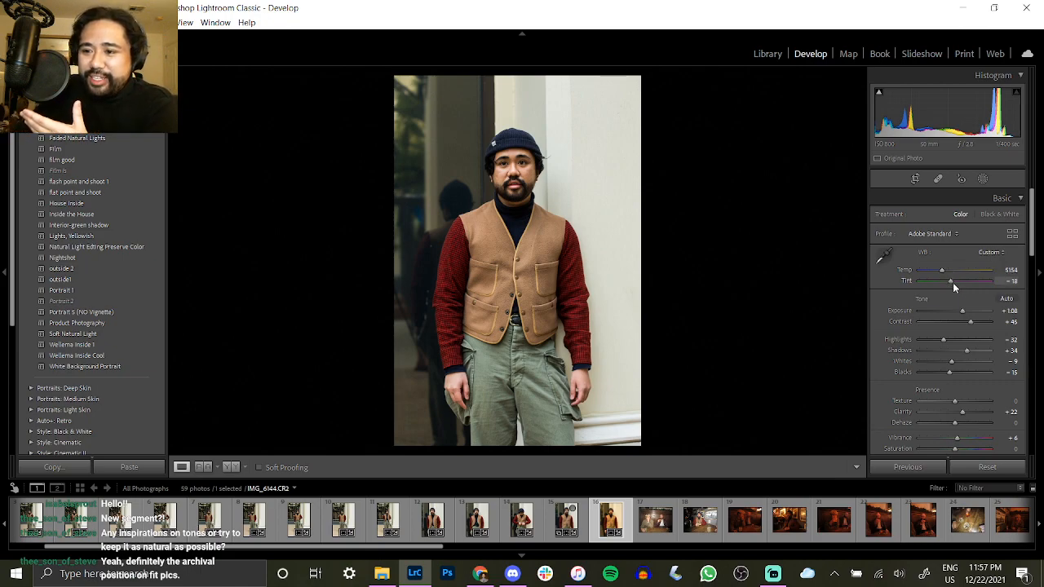
pyautogui.moveTo(950, 282); pyautogui.dragTo(952, 282)
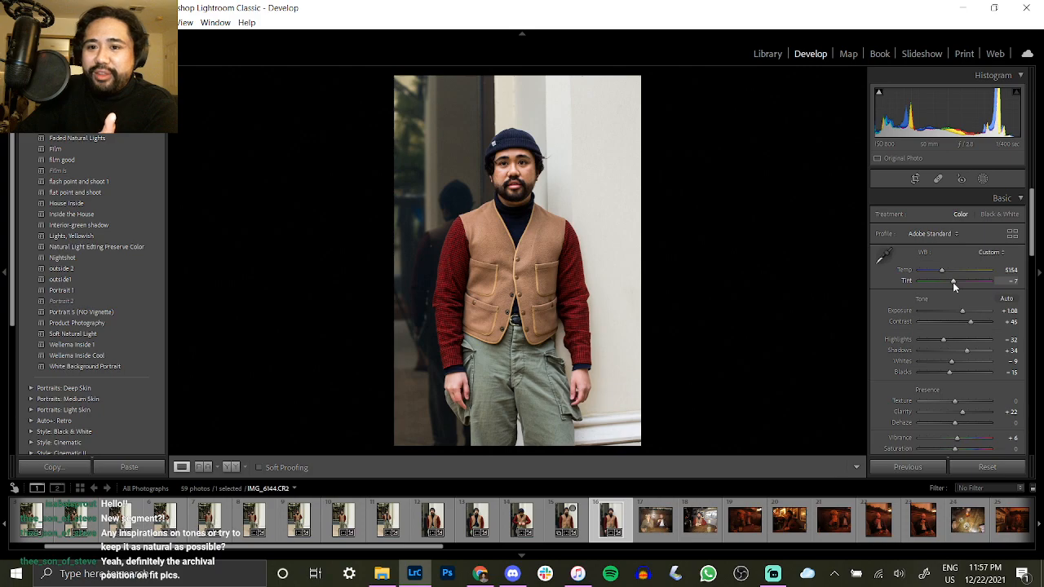
pyautogui.moveTo(952, 282); pyautogui.dragTo(949, 281)
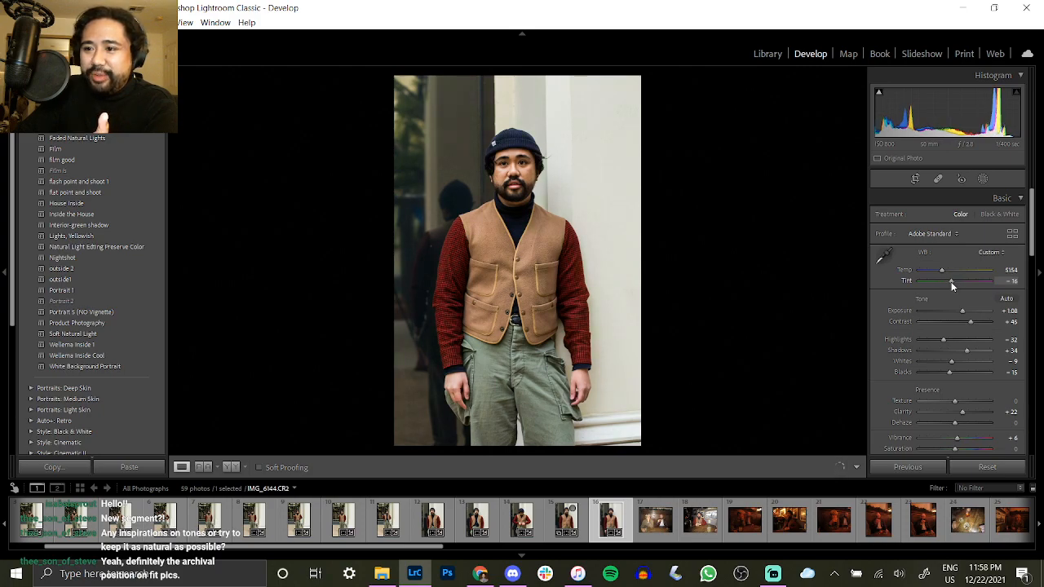
pyautogui.click(1016, 281)
pyautogui.write('- 18')
pyautogui.press('Return')
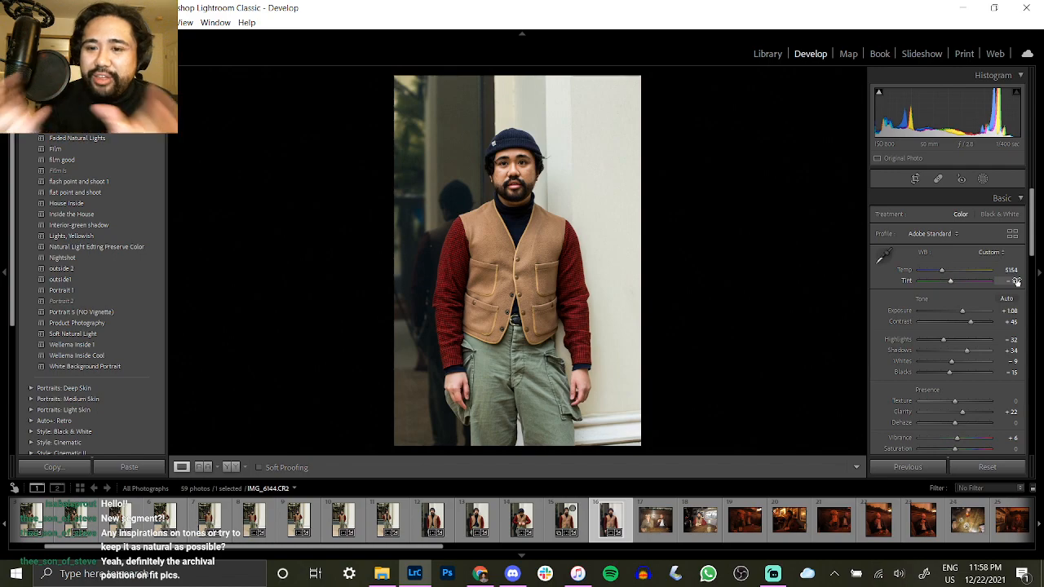
# Test a neutral Tint of 0 on IMG_6144.CR2, and set Tint back to -18.
pyautogui.click(1015, 281)
pyautogui.write('0')
pyautogui.press('Return')
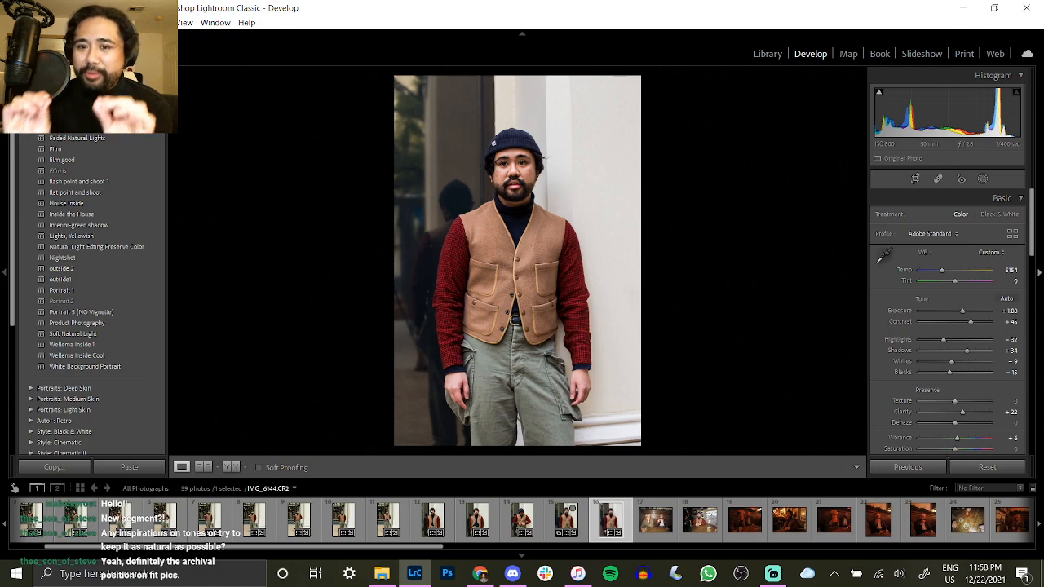
pyautogui.click(1004, 282)
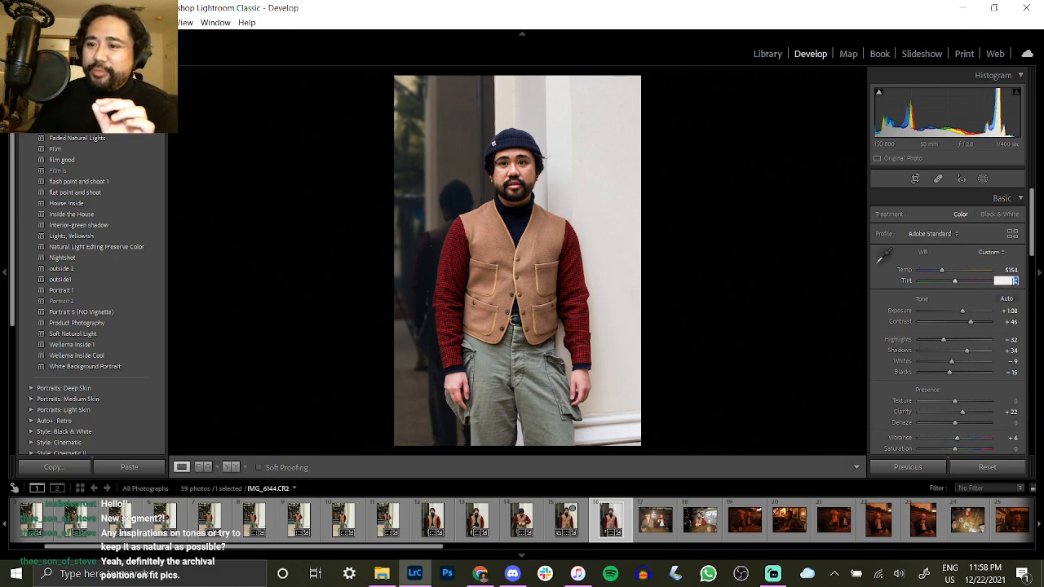
pyautogui.write('-18')
pyautogui.press('Return')
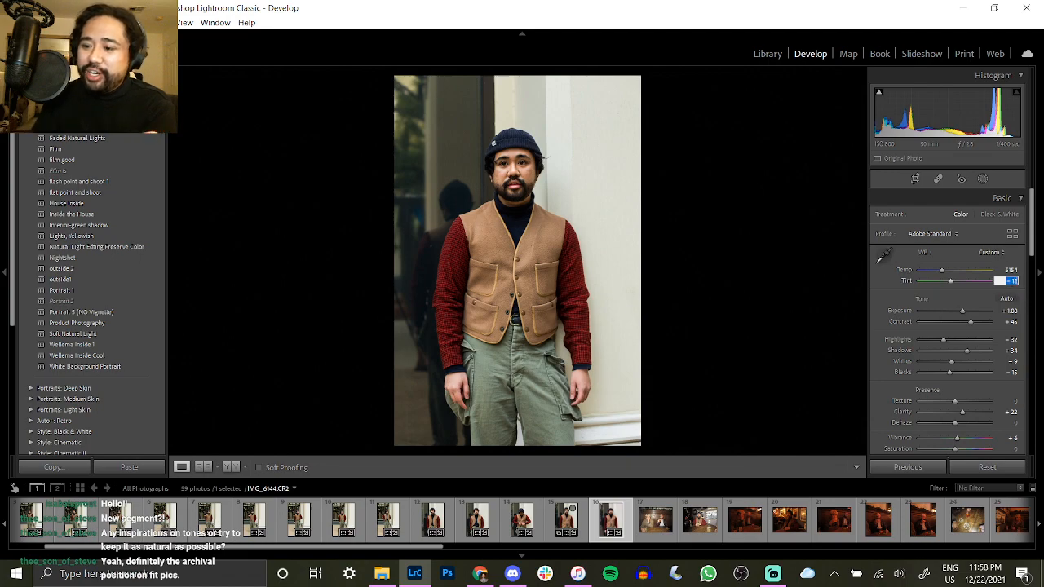
# Compare Tint values of -15 and -5 on IMG_6144.CR2, and settle on -15.
pyautogui.press('Return')
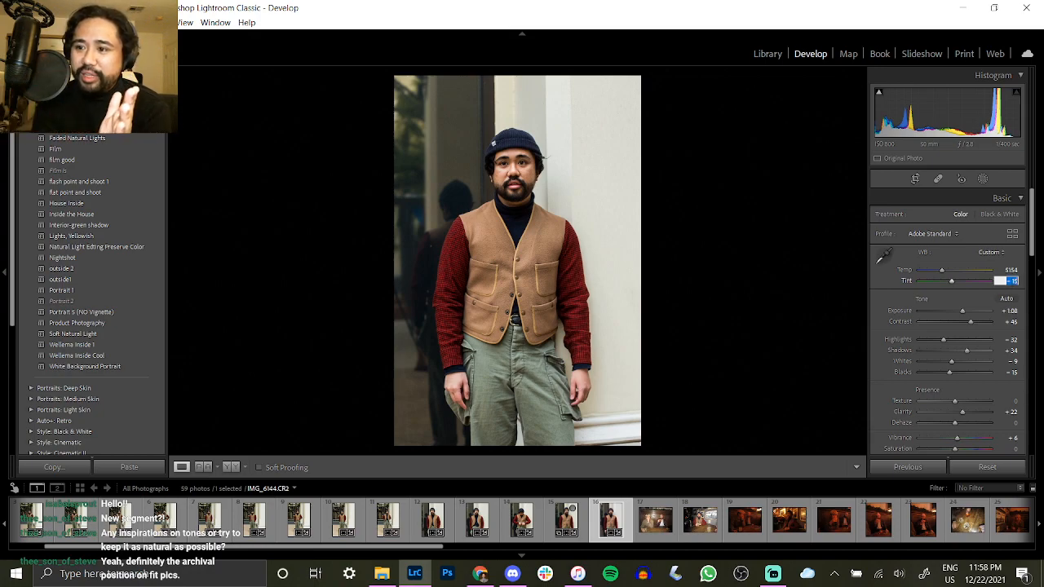
pyautogui.write('5')
pyautogui.press('Return')
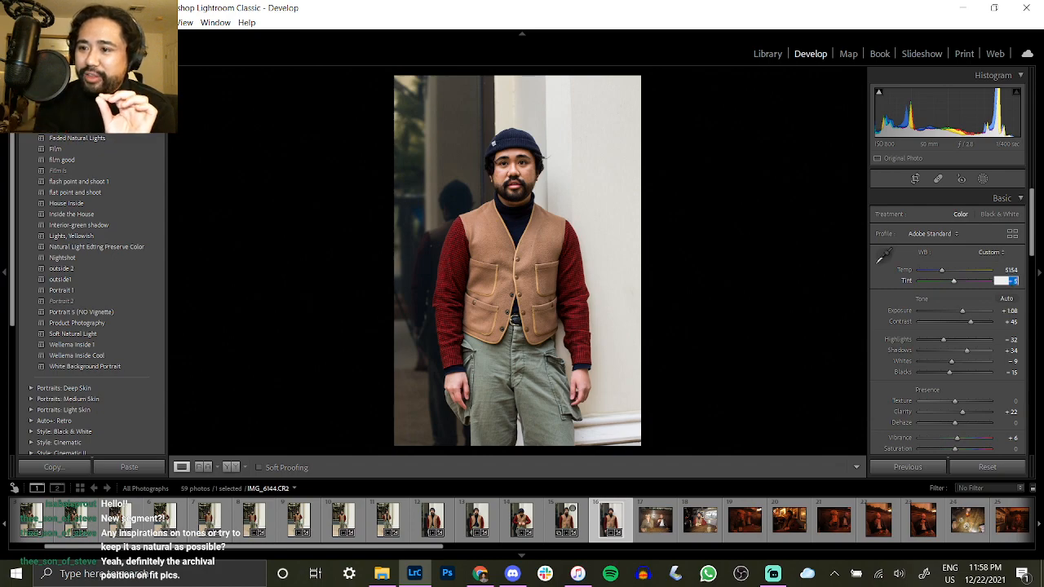
pyautogui.write('-5')
pyautogui.press('Return')
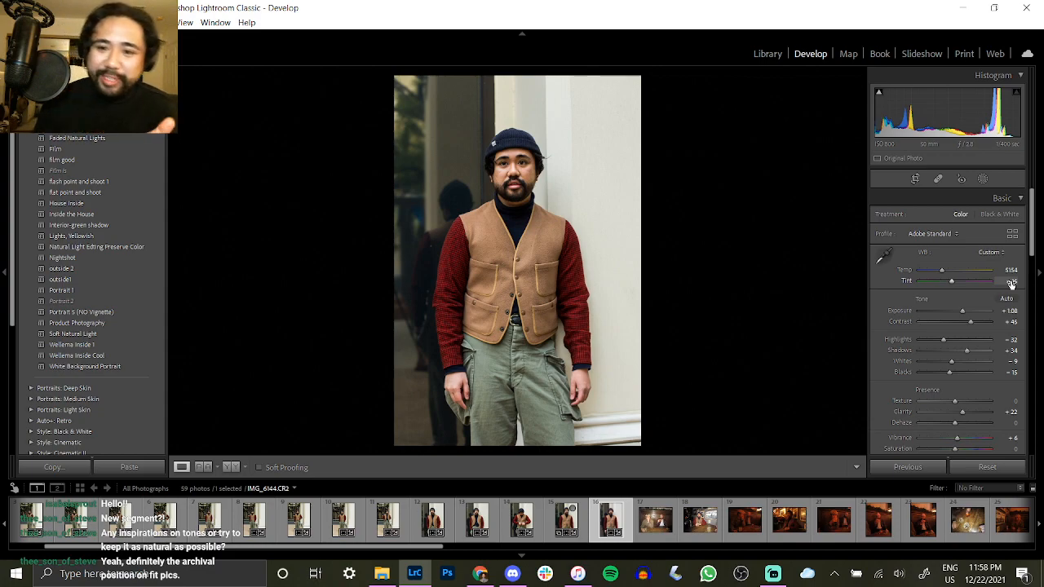
# Switch repeatedly between IMG_6143.CR2 and IMG_6144.CR2 to compare their tints, and show the photos in the Library grid.
pyautogui.click(565, 519)
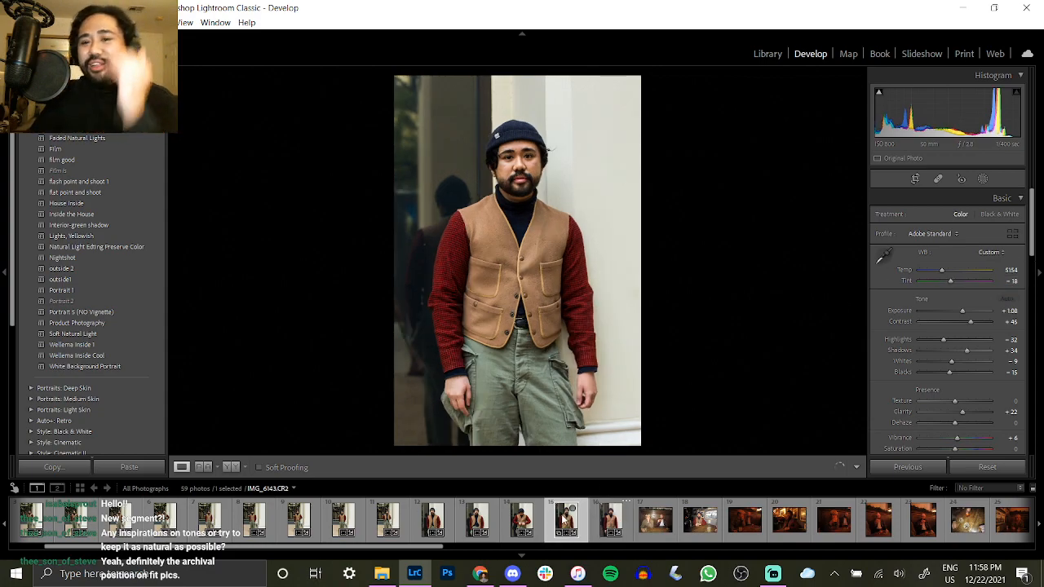
pyautogui.click(604, 515)
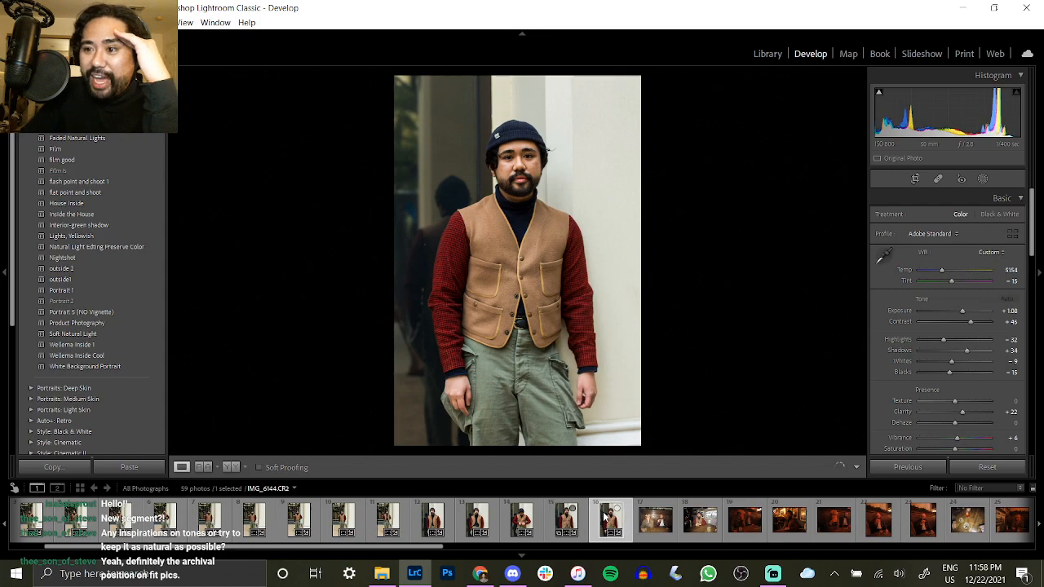
pyautogui.click(571, 526)
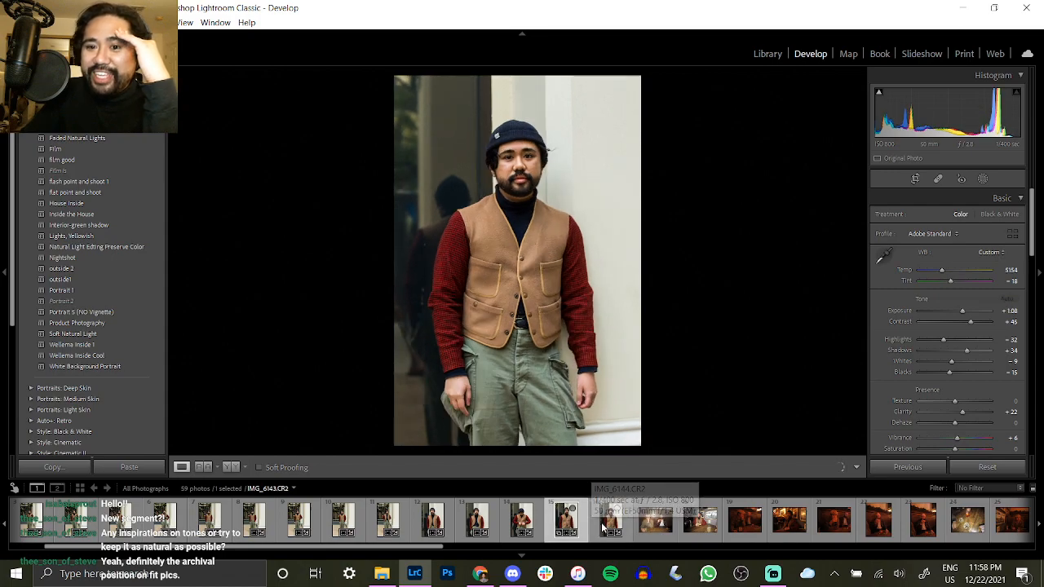
pyautogui.click(603, 528)
pyautogui.click(580, 528)
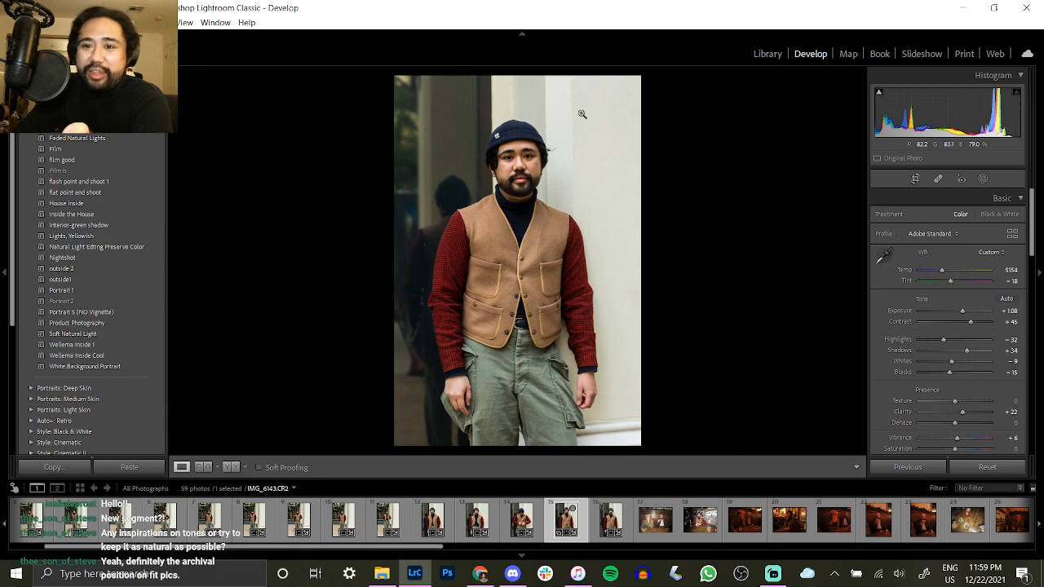
pyautogui.click(607, 522)
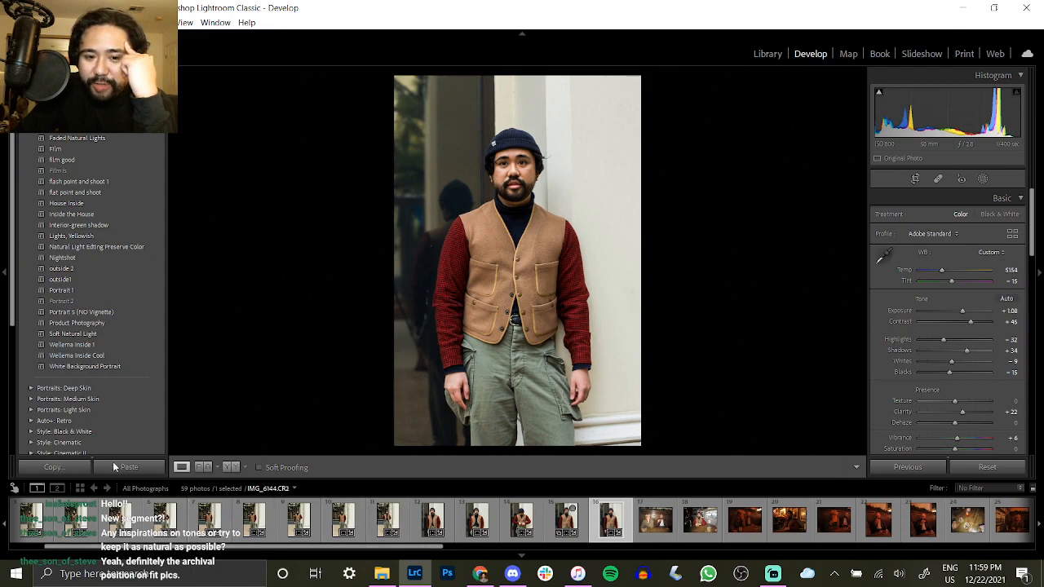
pyautogui.click(81, 487)
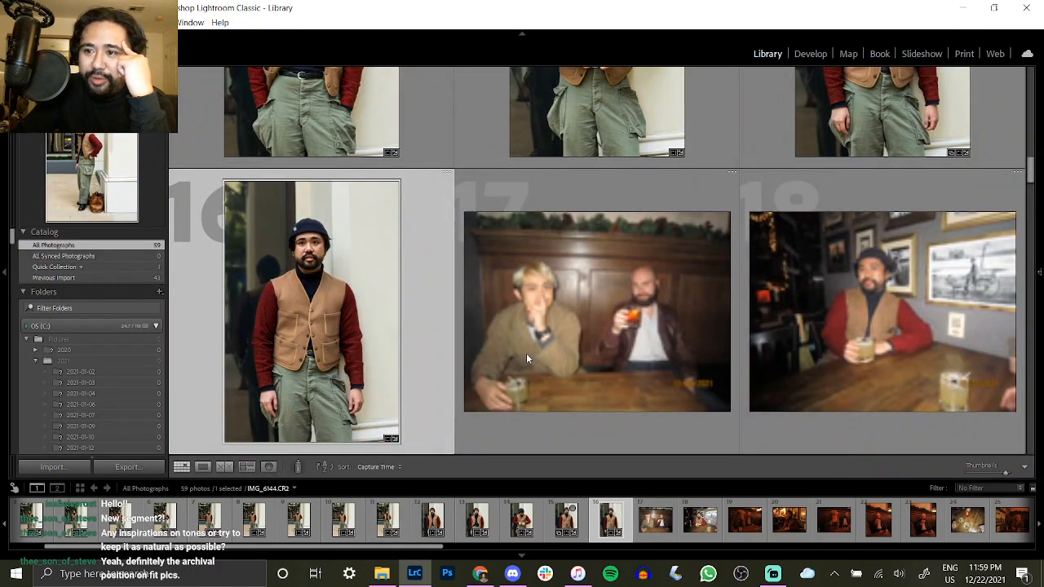
# Open IMG_6129.CR2 from the grid for developing and set its Exposure to 1.1.
pyautogui.scroll(5, 563, 318)
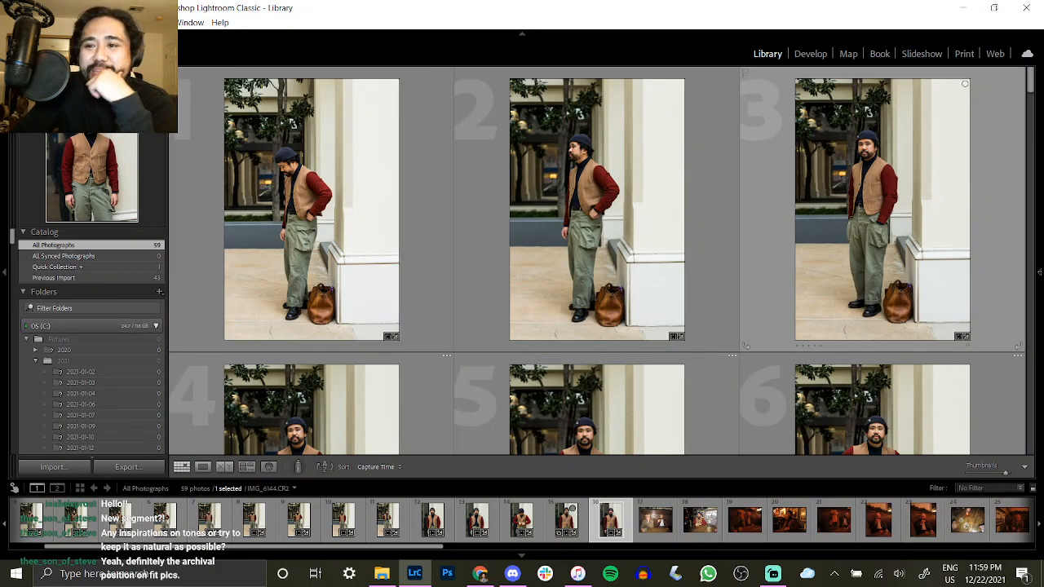
pyautogui.scroll(-3, 782, 436)
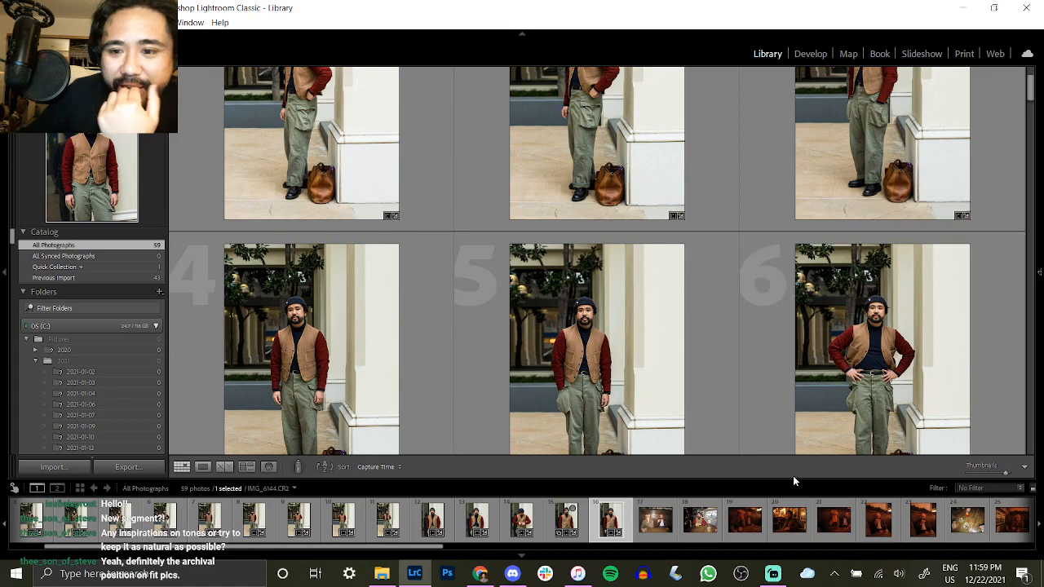
pyautogui.scroll(3, 790, 456)
pyautogui.doubleClick(885, 325)
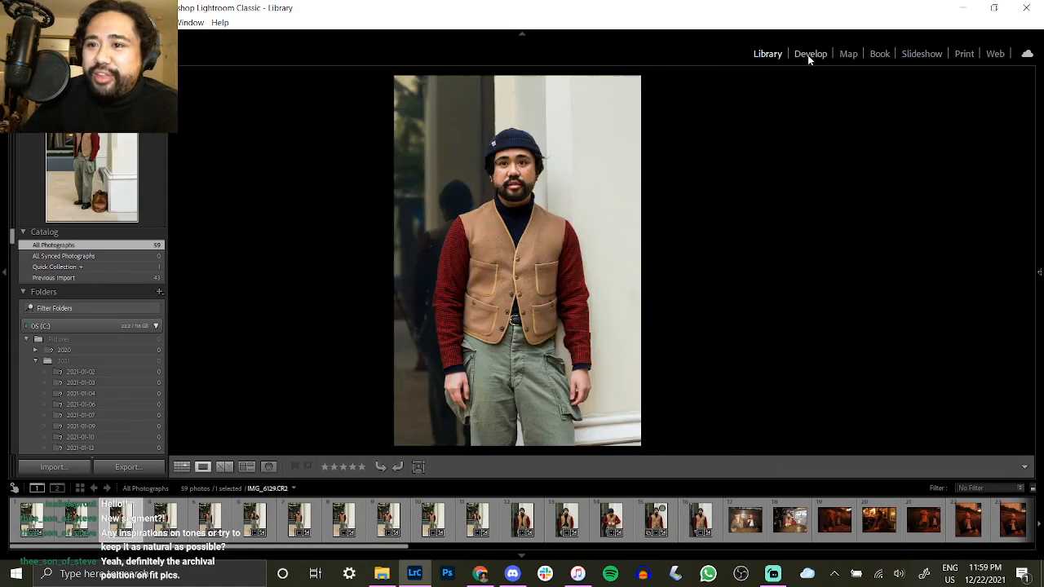
pyautogui.click(807, 55)
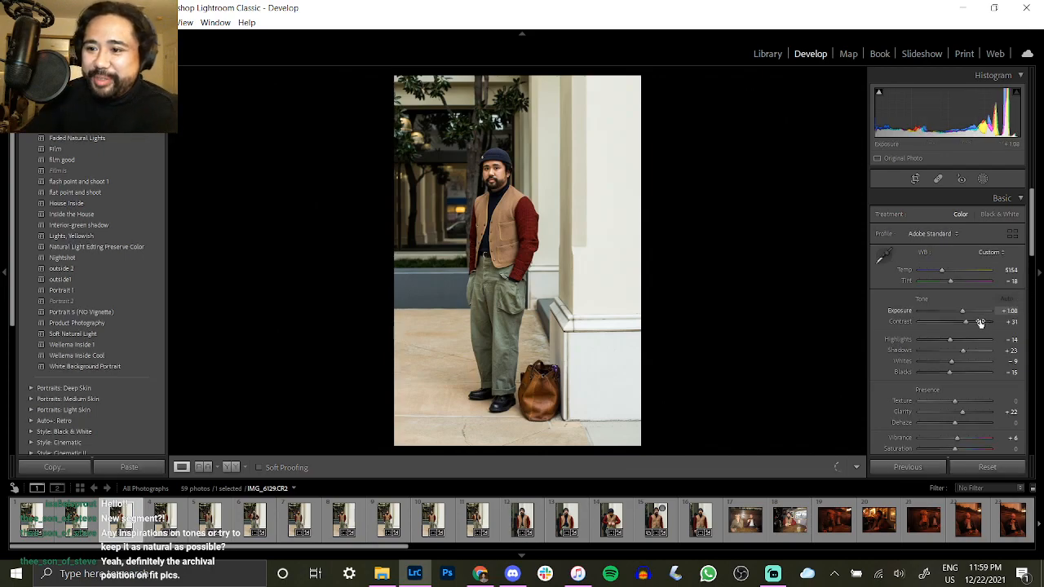
pyautogui.click(997, 313)
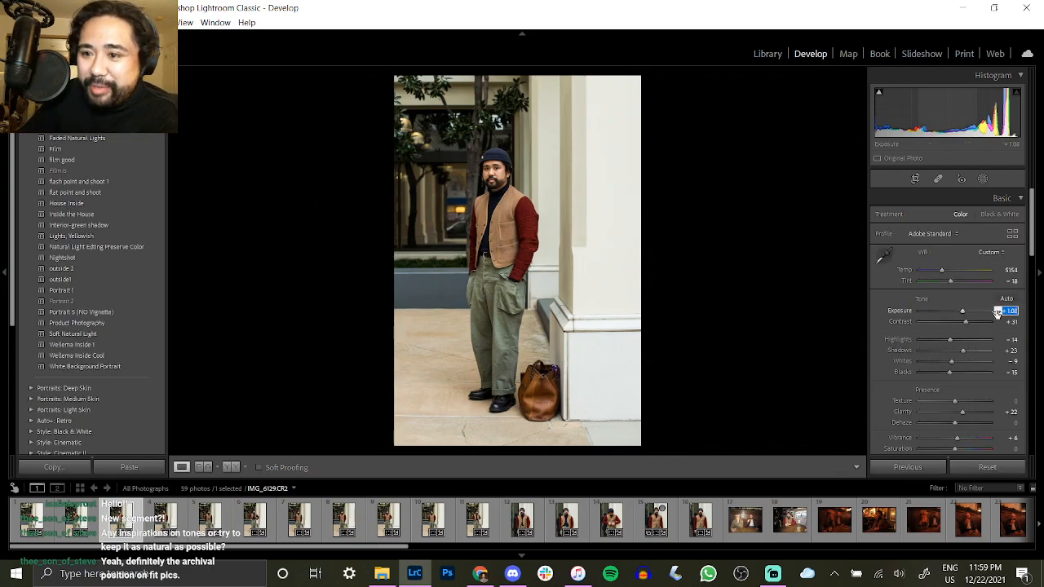
pyautogui.write('1.1')
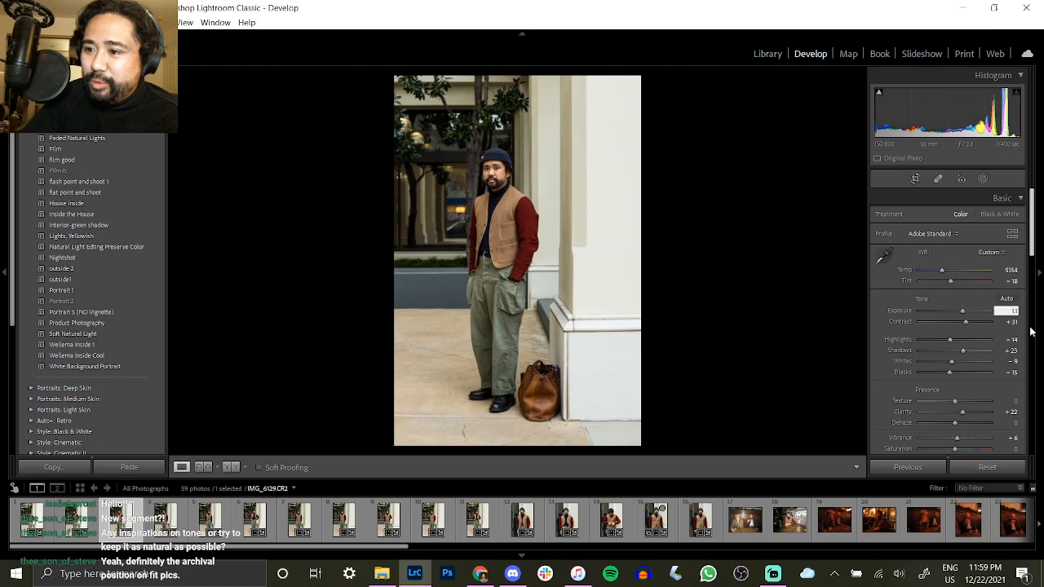
pyautogui.press('Return')
# Copy the develop settings of IMG_6129.CR2 and paste them onto IMG_6130.CR2.
pyautogui.click(72, 469)
pyautogui.press('Return')
pyautogui.press('Right')
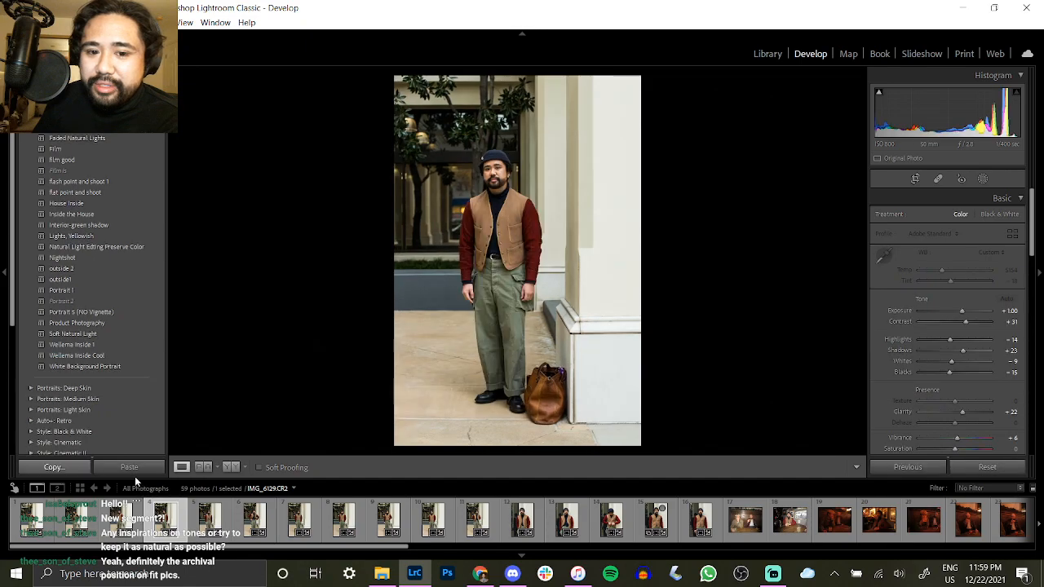
pyautogui.click(130, 467)
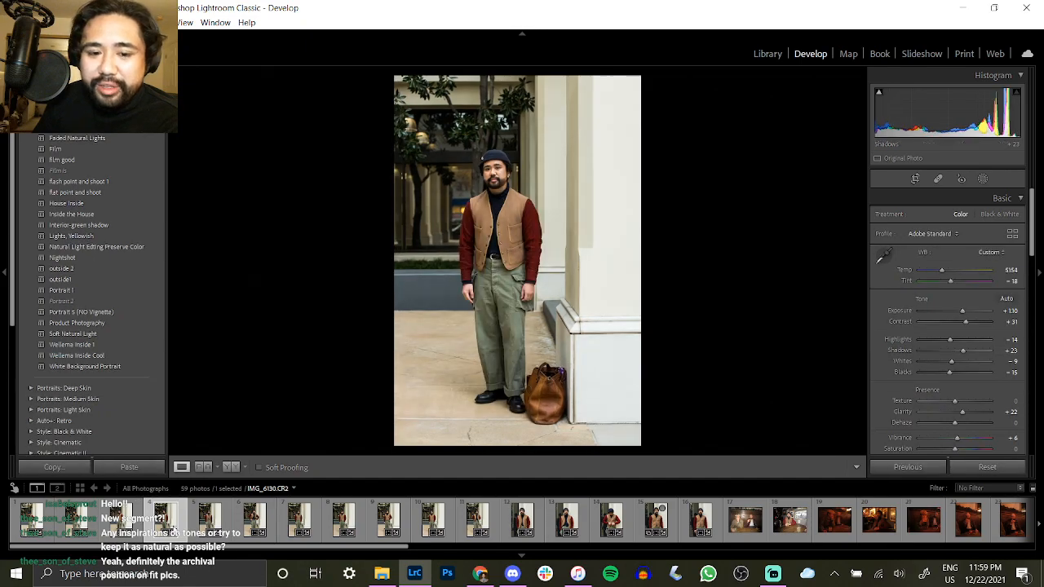
# Open IMG_6131.CR2 from the grid for developing and set its Exposure to 1.11.
pyautogui.click(80, 488)
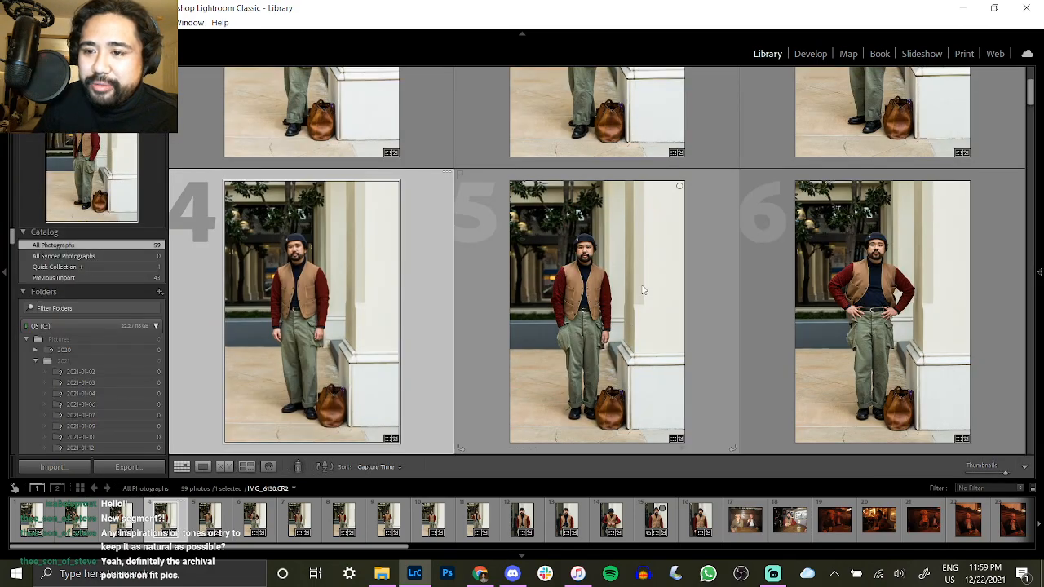
pyautogui.doubleClick(642, 292)
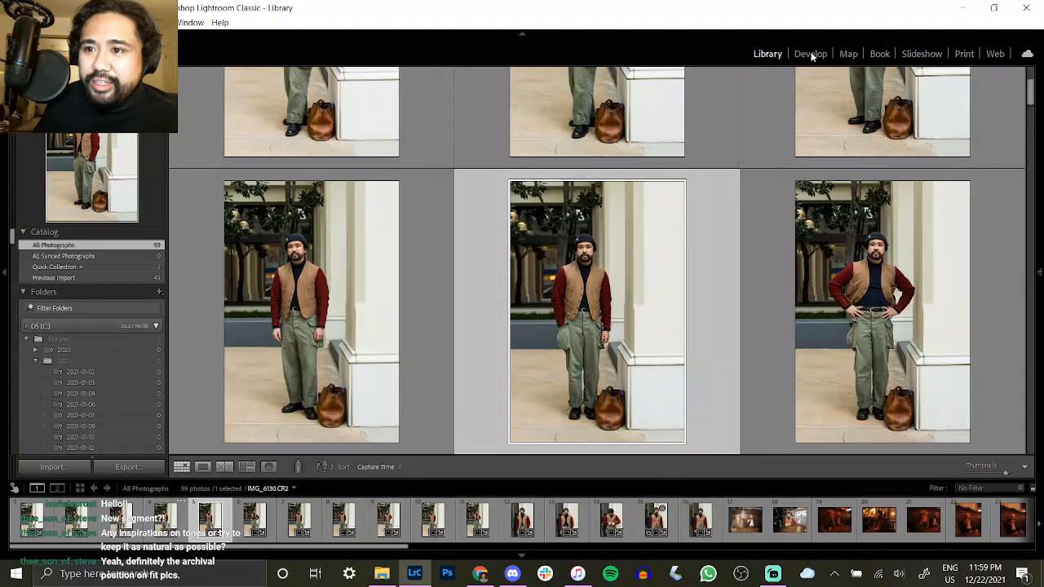
pyautogui.click(810, 52)
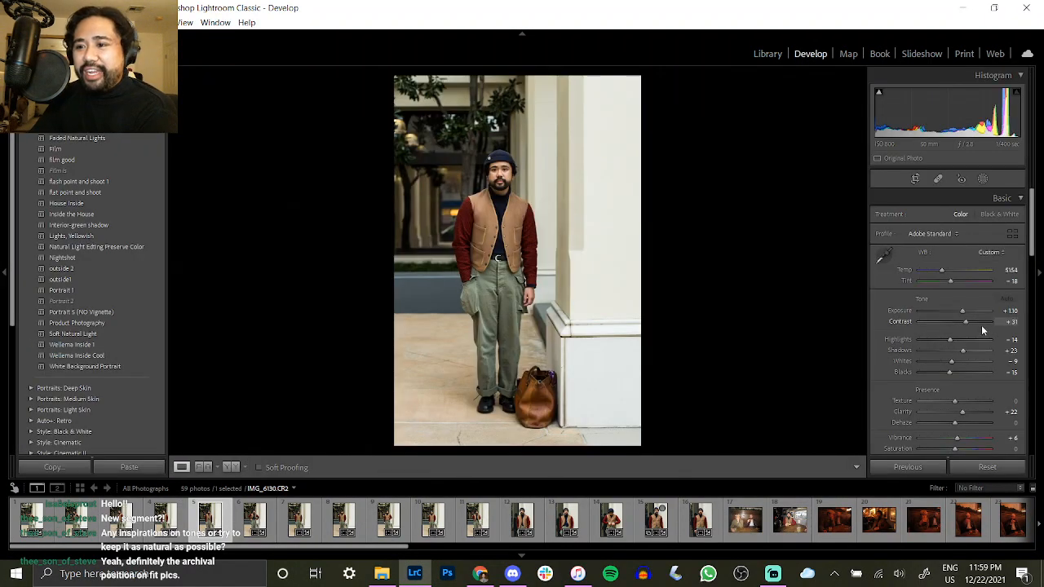
pyautogui.click(1011, 311)
pyautogui.press('Return')
pyautogui.click(957, 339)
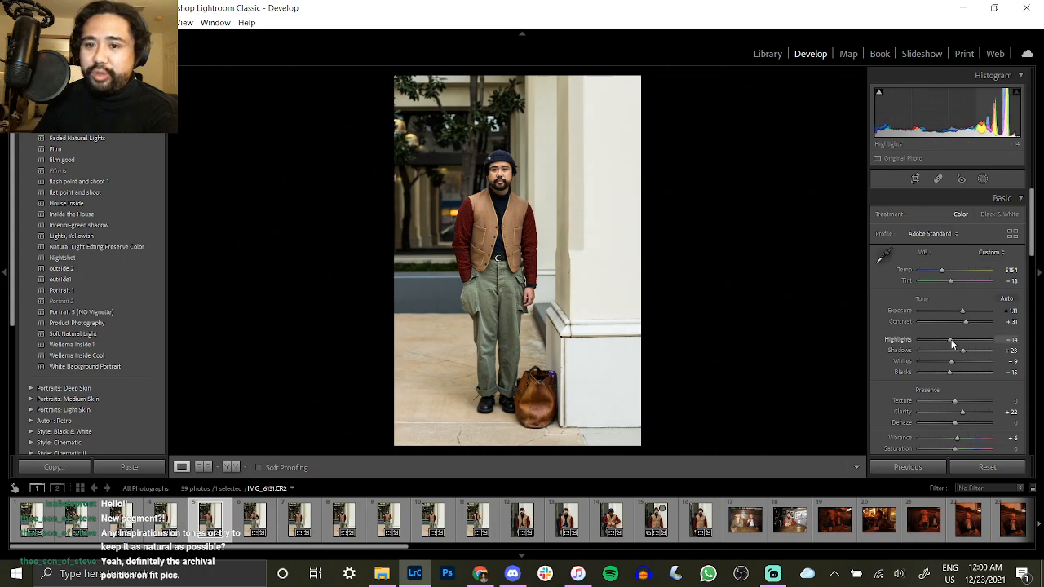
pyautogui.hotkey('ctrl', 'z')
pyautogui.press('Left')
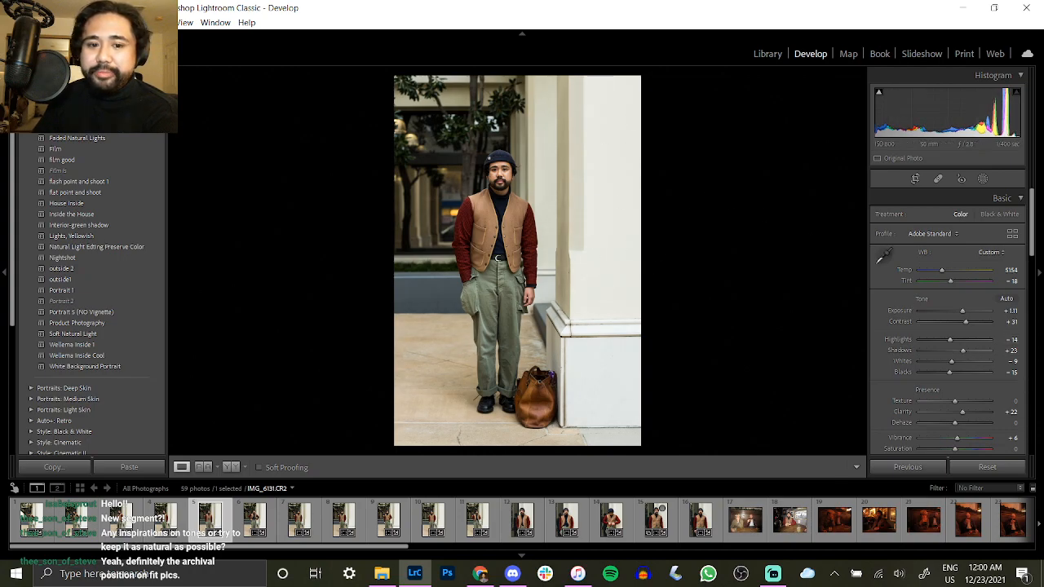
pyautogui.press('Right')
# Return to the Library grid and delete the second photo, IMG_6128.CR2, from disk.
pyautogui.press('g')
pyautogui.scroll(3, 694, 171)
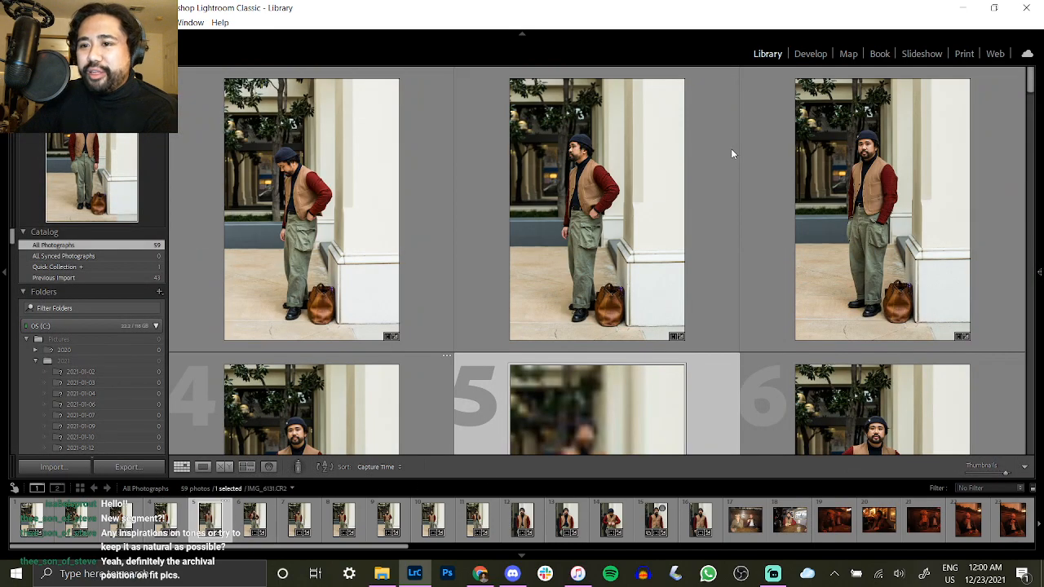
pyautogui.click(331, 274)
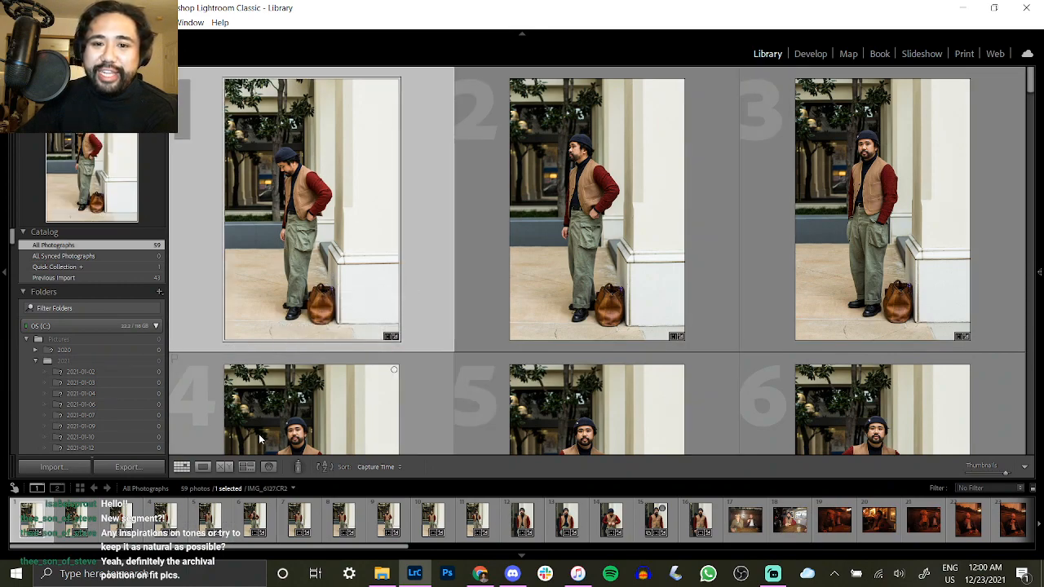
pyautogui.click(522, 243)
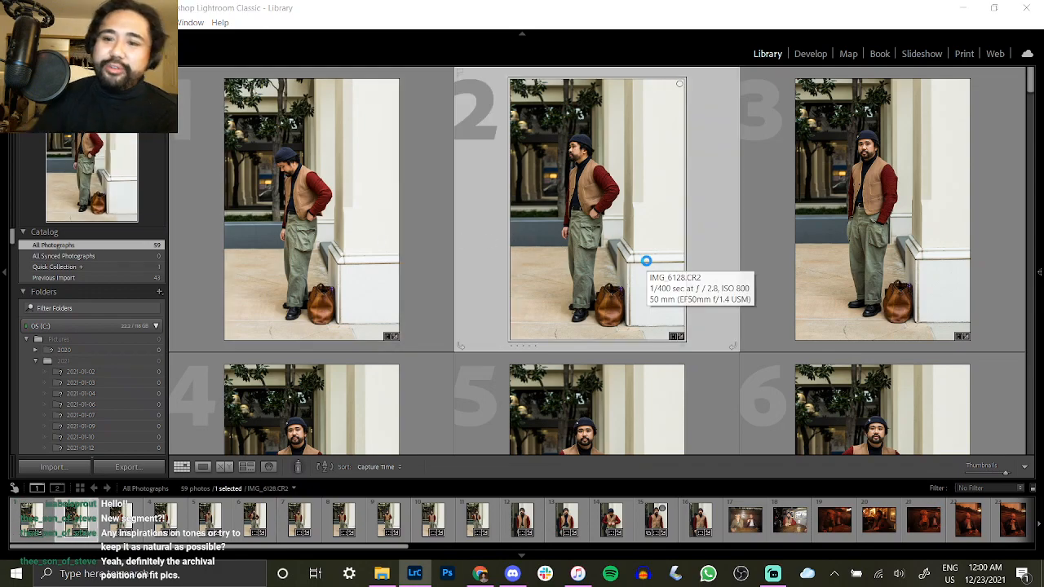
pyautogui.press('Delete')
pyautogui.click(430, 315)
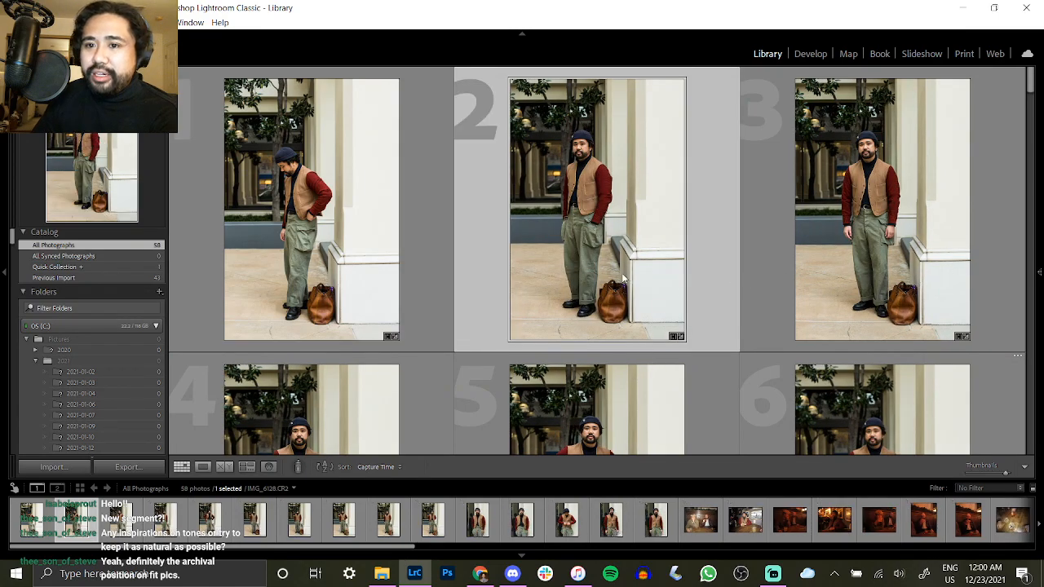
# Review the remaining portraits in the grid, comparing the similar poses in IMG_6134.CR2 and IMG_6135.CR2.
pyautogui.scroll(-5, 662, 268)
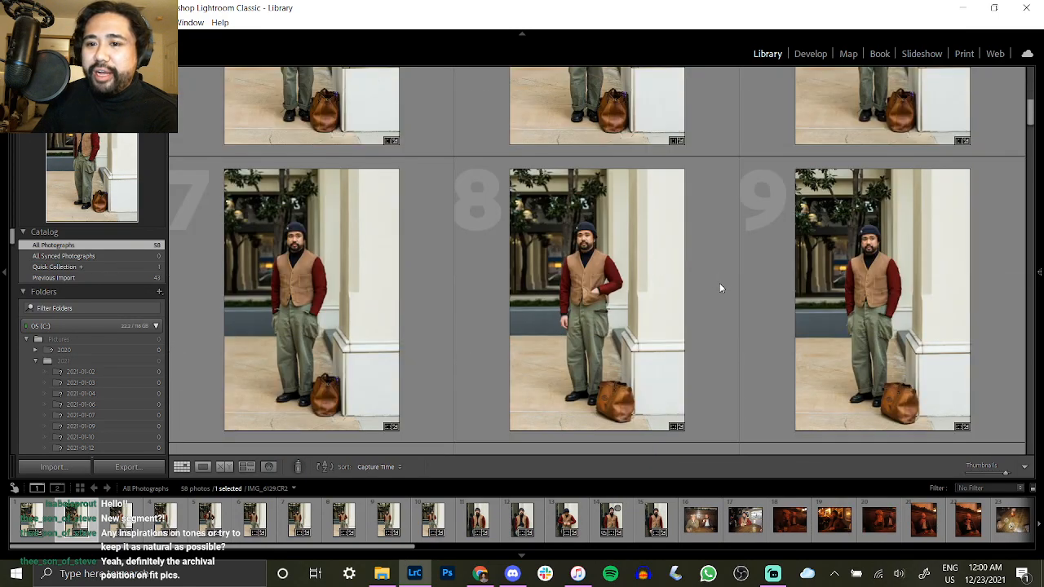
pyautogui.scroll(-3, 723, 286)
pyautogui.scroll(3, 644, 275)
pyautogui.click(604, 269)
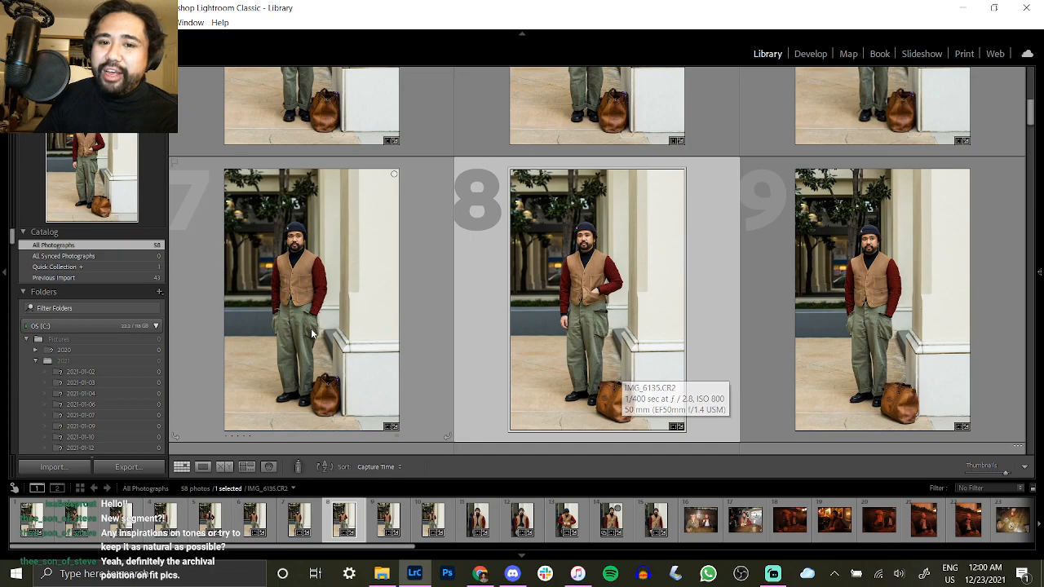
pyautogui.click(338, 328)
pyautogui.scroll(4, 796, 326)
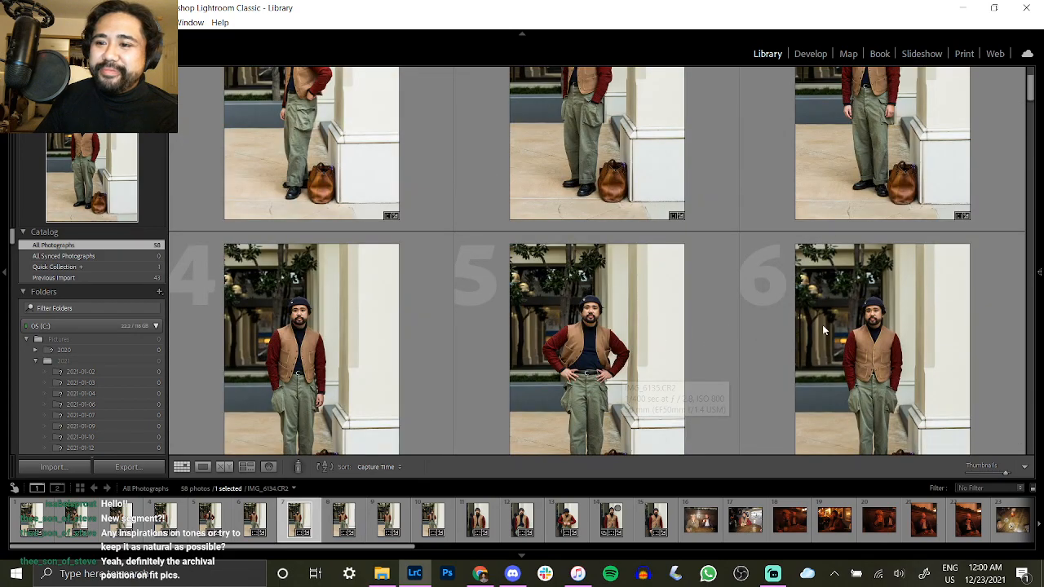
pyautogui.scroll(-4, 823, 330)
pyautogui.scroll(-1, 823, 330)
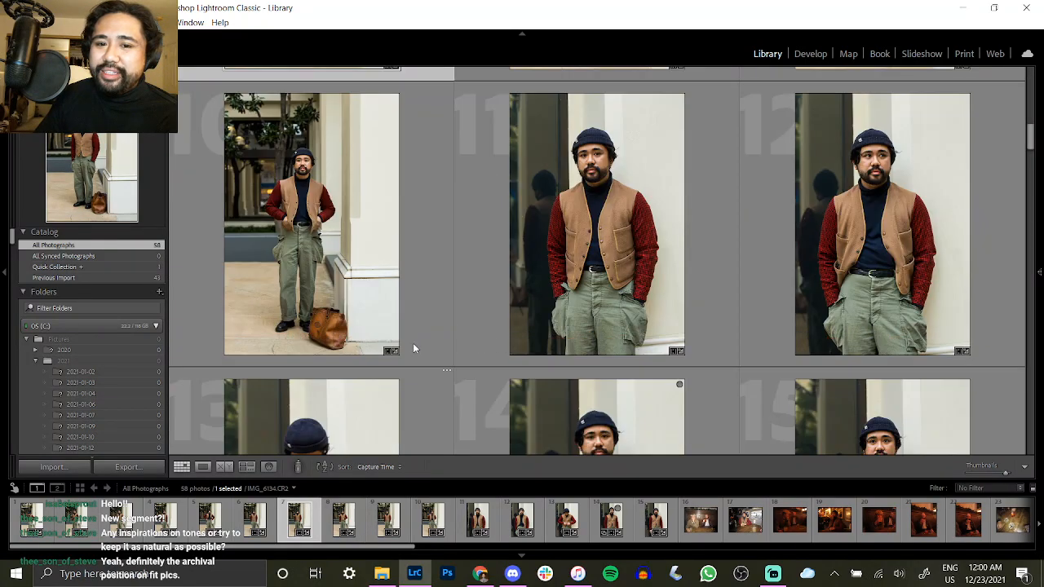
# Delete the second photo in the grid, IMG_6129.CR2, from disk.
pyautogui.scroll(6, 483, 251)
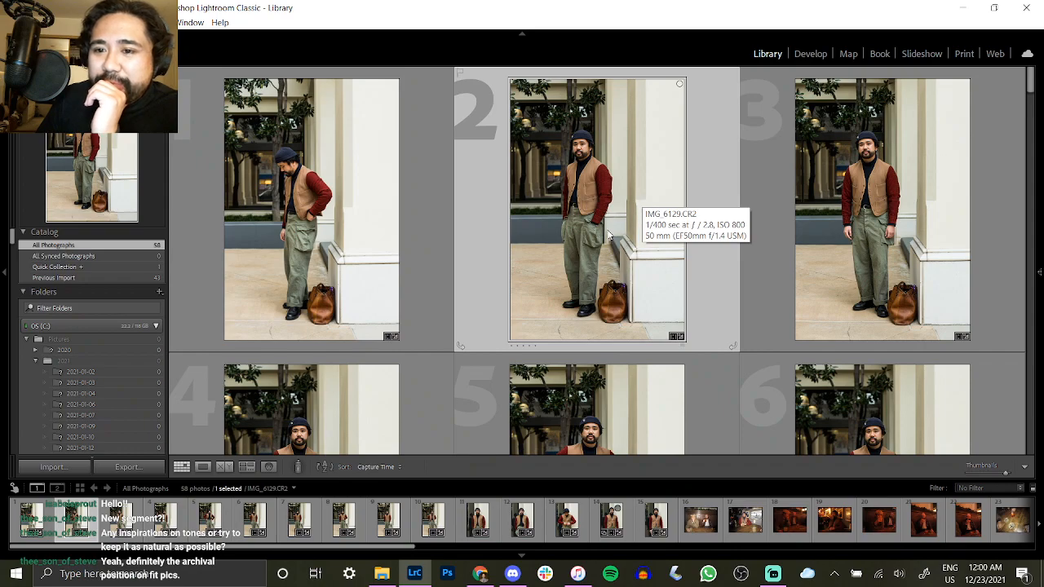
pyautogui.press('Delete')
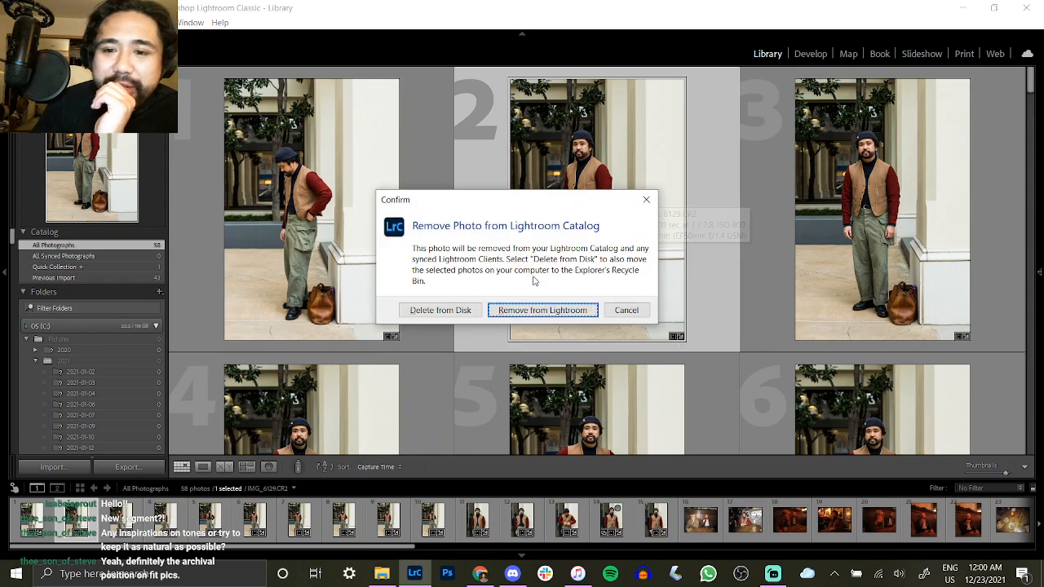
pyautogui.click(419, 308)
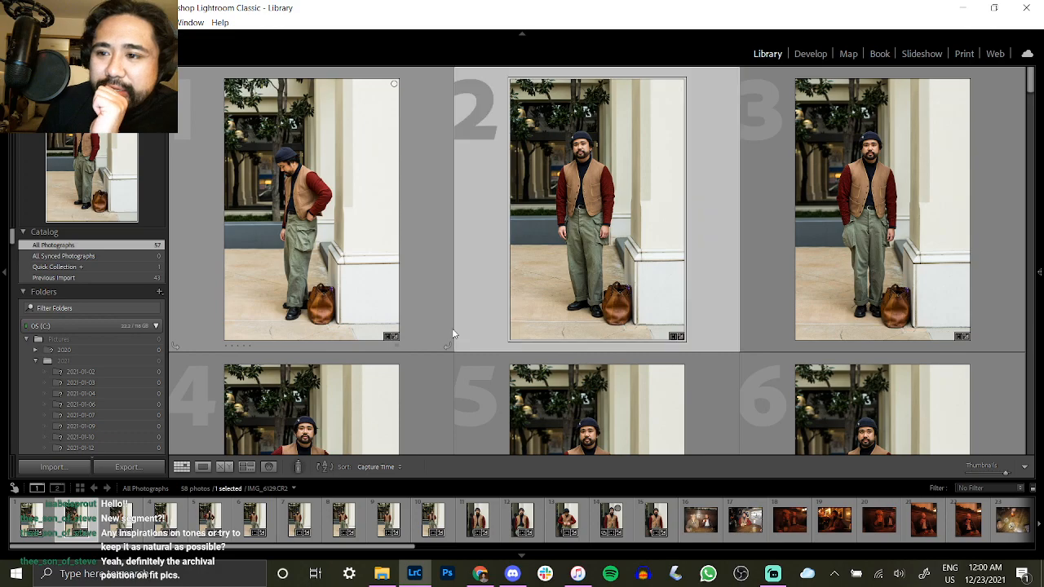
# Compare IMG_6131.CR2 with the other full-length standing portraits in the grid.
pyautogui.click(856, 270)
pyautogui.scroll(-2, 855, 269)
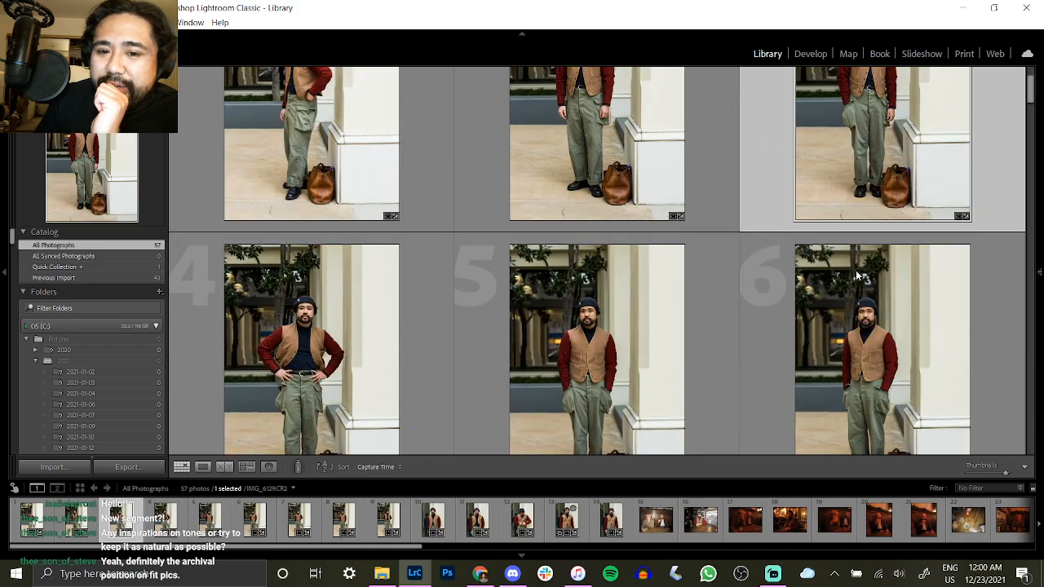
pyautogui.scroll(-2, 664, 296)
pyautogui.scroll(4, 529, 324)
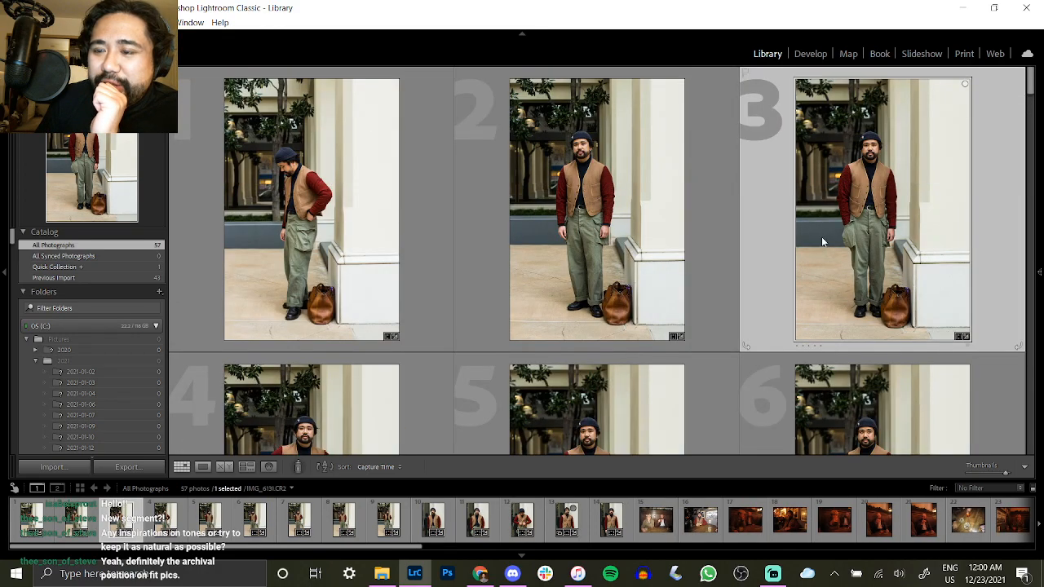
pyautogui.scroll(-2, 823, 244)
pyautogui.scroll(2, 858, 290)
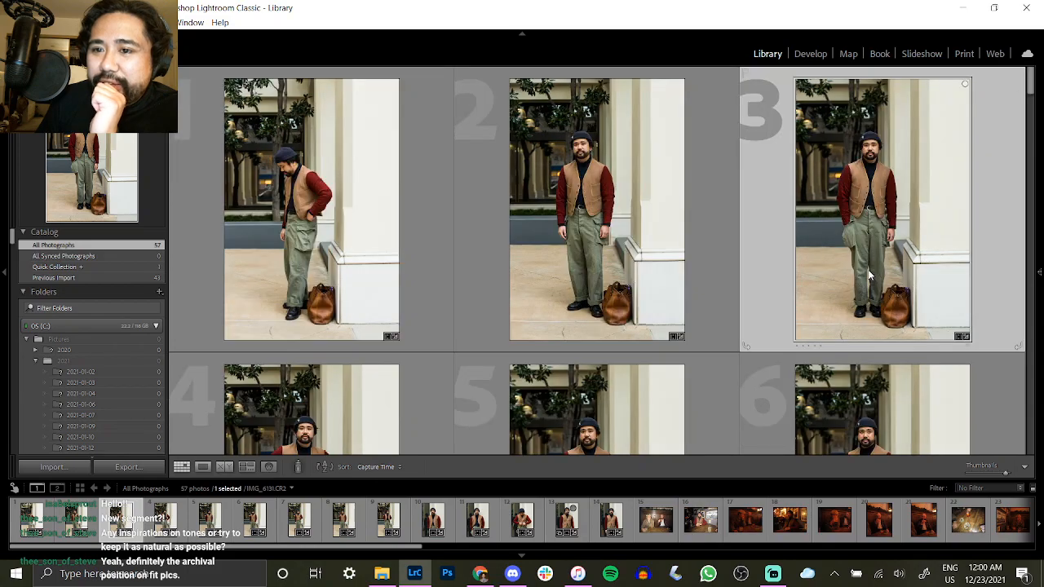
pyautogui.scroll(-2, 870, 275)
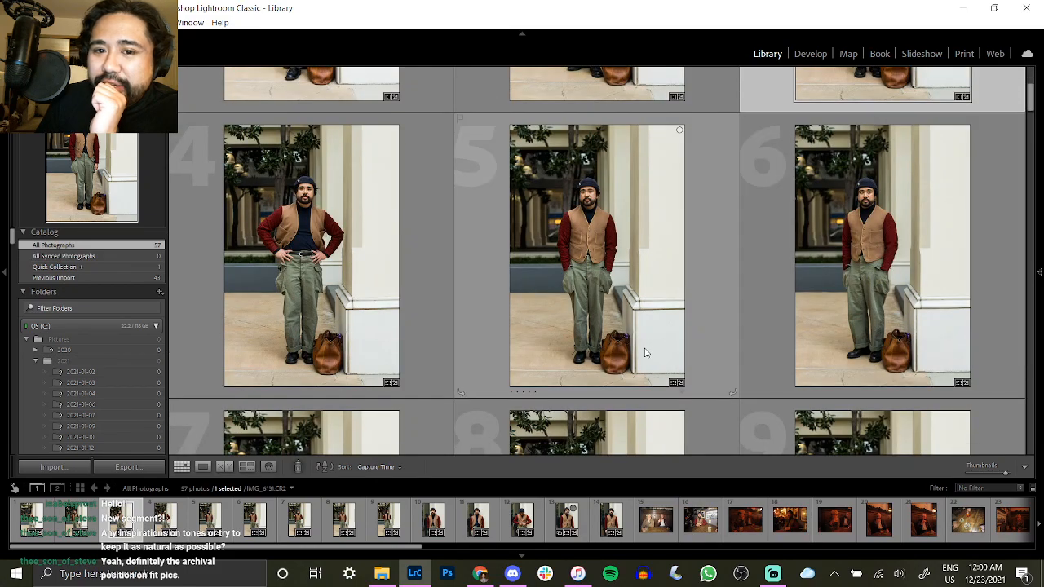
# Examine the hands-on-hips pose in IMG_6132.CR2 and recheck IMG_6131.CR2 against the rest of the series.
pyautogui.click(332, 266)
pyautogui.scroll(2, 349, 280)
pyautogui.scroll(-2, 350, 277)
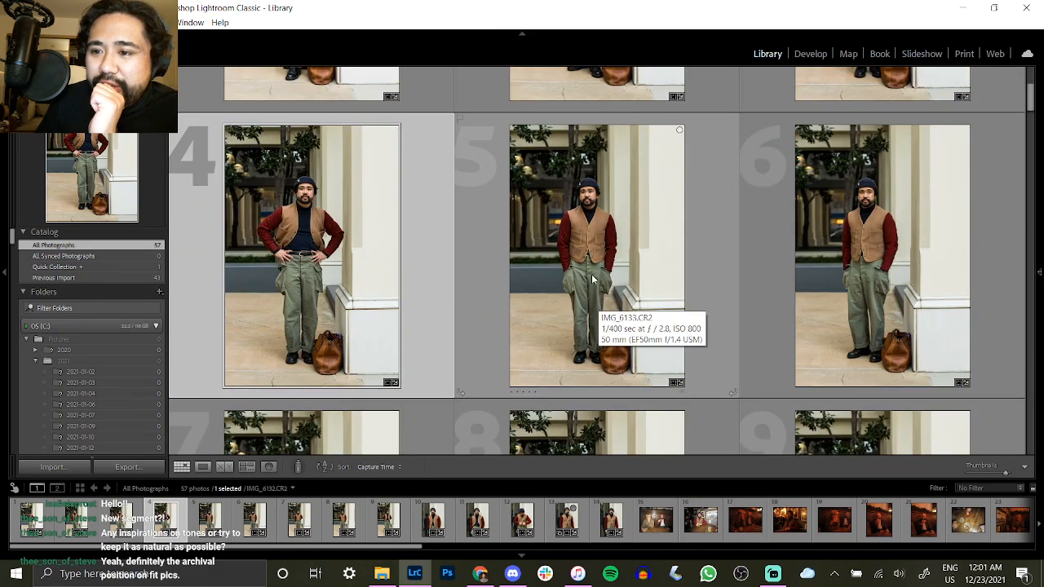
pyautogui.scroll(3, 592, 278)
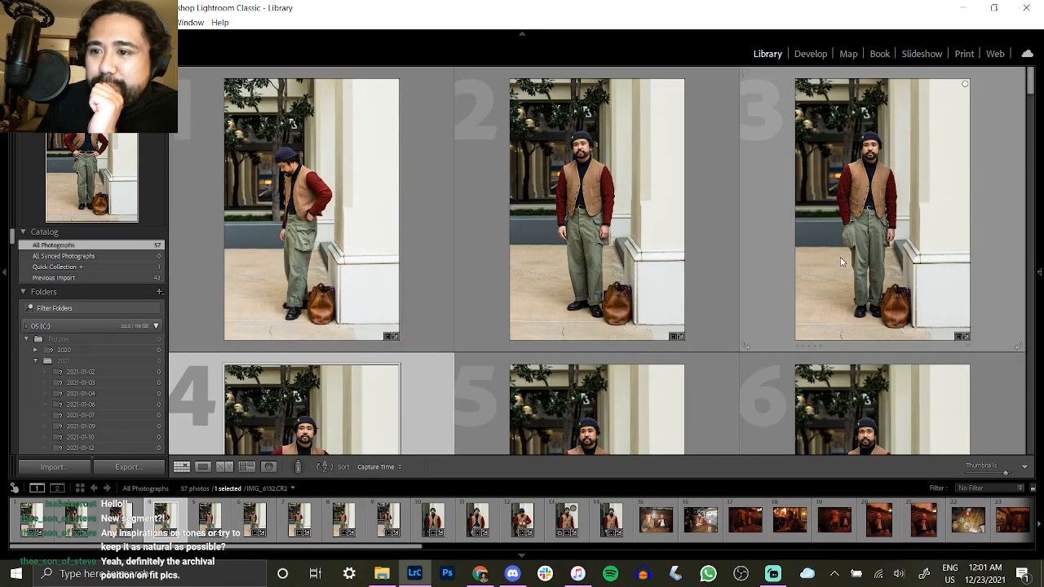
pyautogui.click(843, 261)
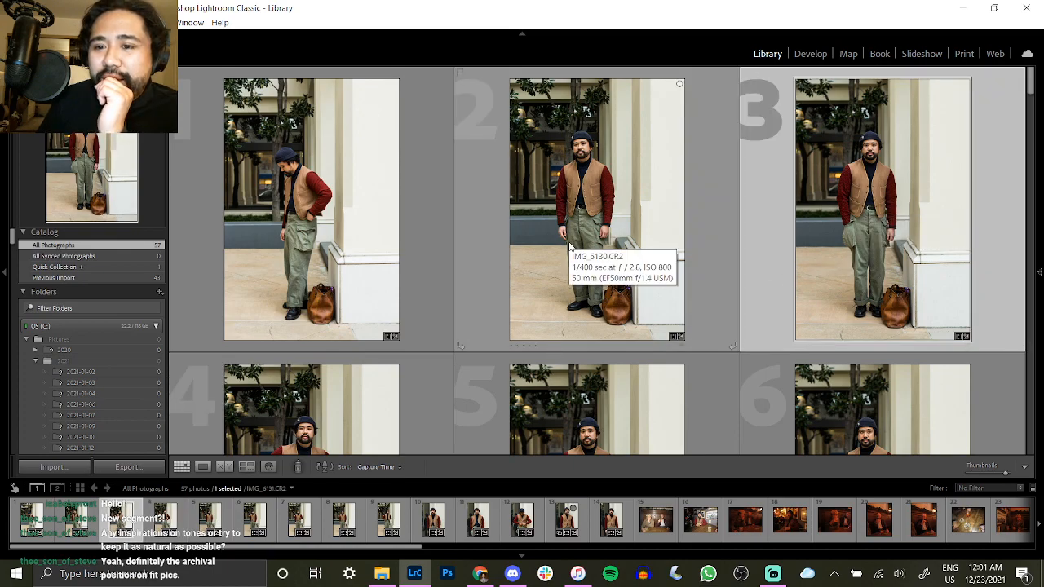
pyautogui.scroll(-3, 575, 237)
pyautogui.scroll(3, 579, 230)
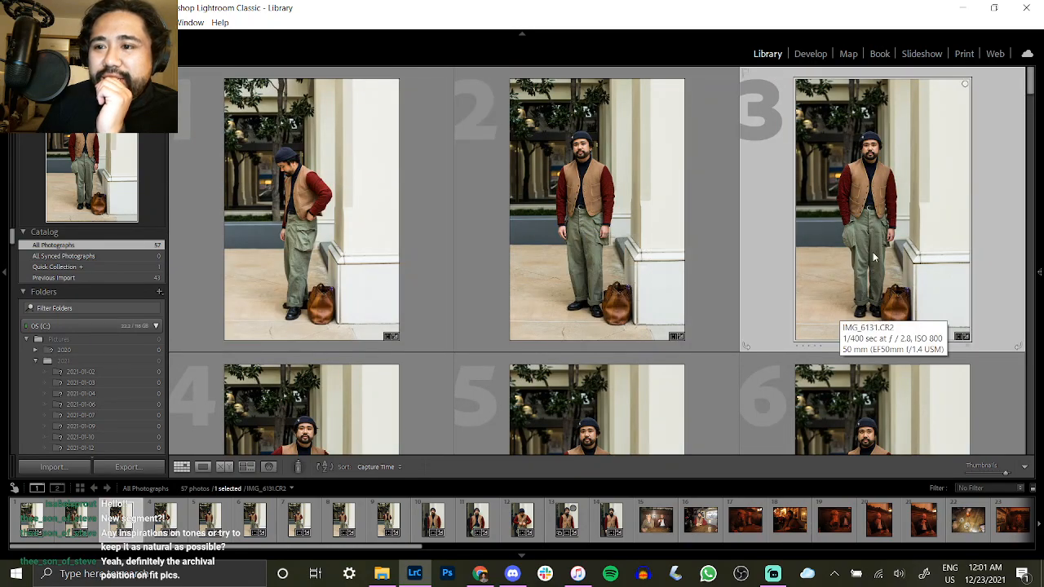
pyautogui.scroll(-3, 863, 324)
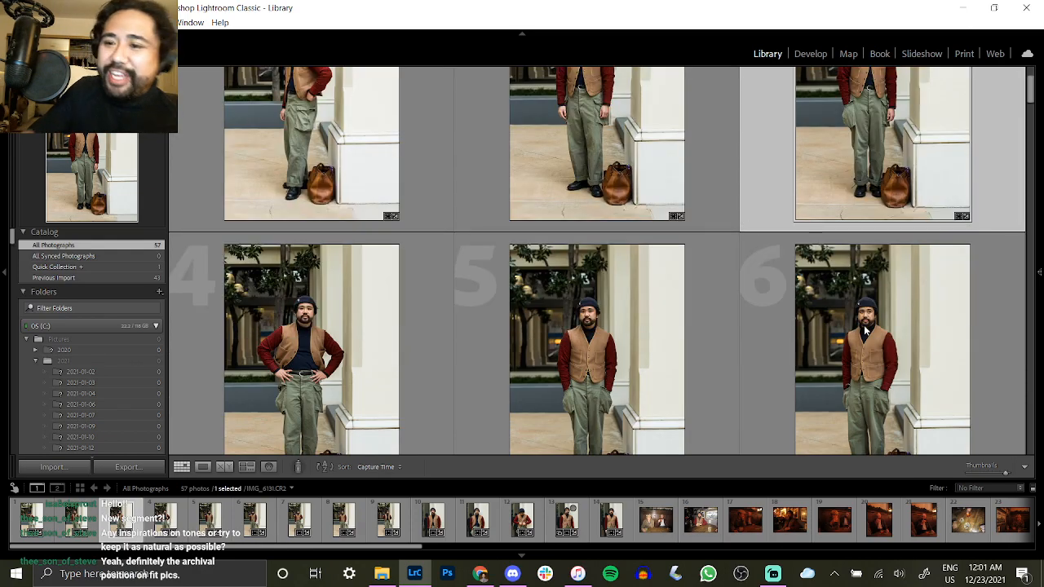
pyautogui.scroll(-2, 865, 325)
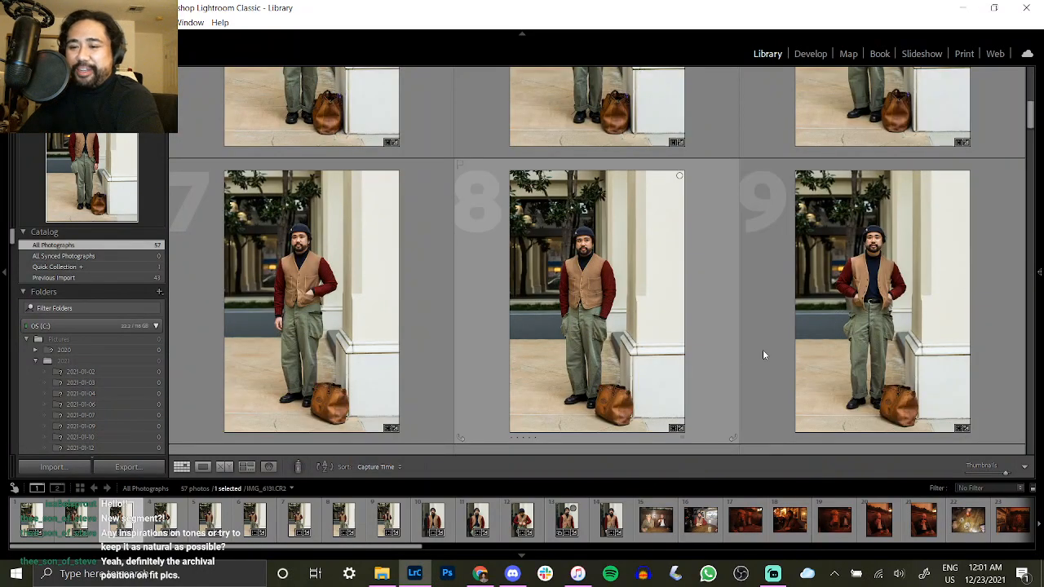
pyautogui.scroll(5, 915, 245)
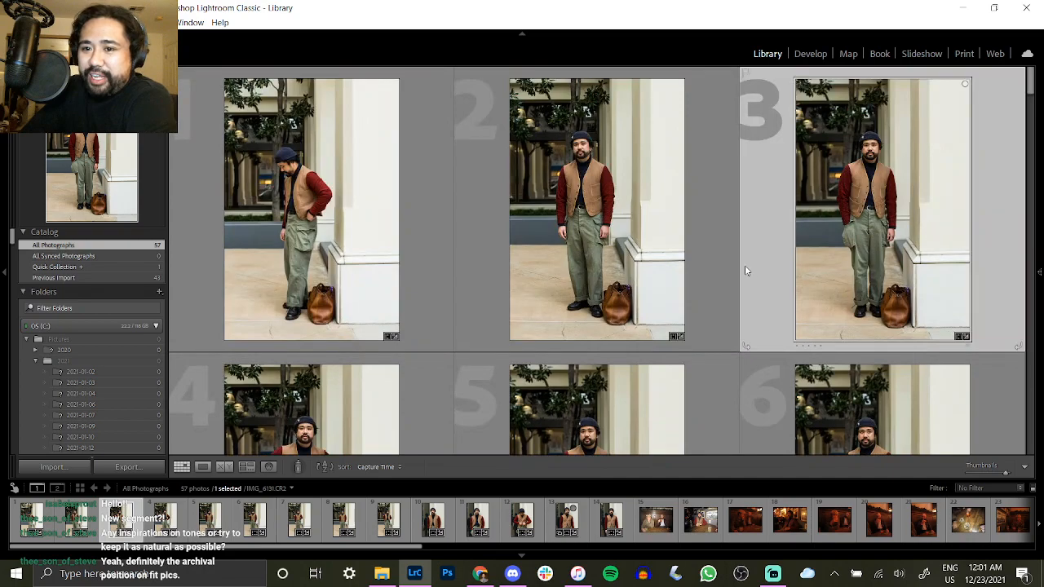
# Delete the third photo in the grid, IMG_6131.CR2, from disk.
pyautogui.scroll(-3, 866, 251)
pyautogui.scroll(2, 868, 257)
pyautogui.press('Delete')
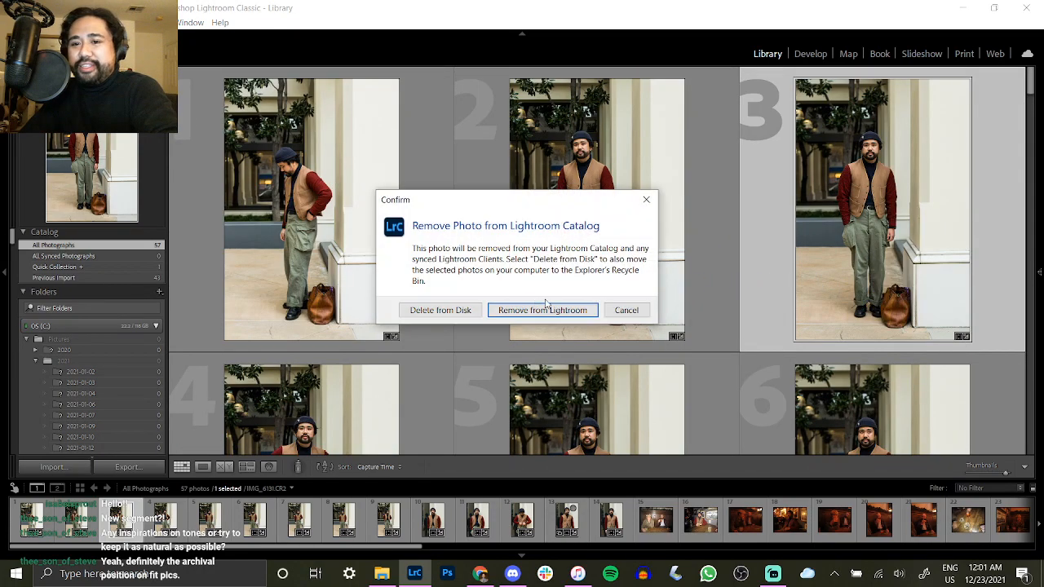
pyautogui.click(462, 310)
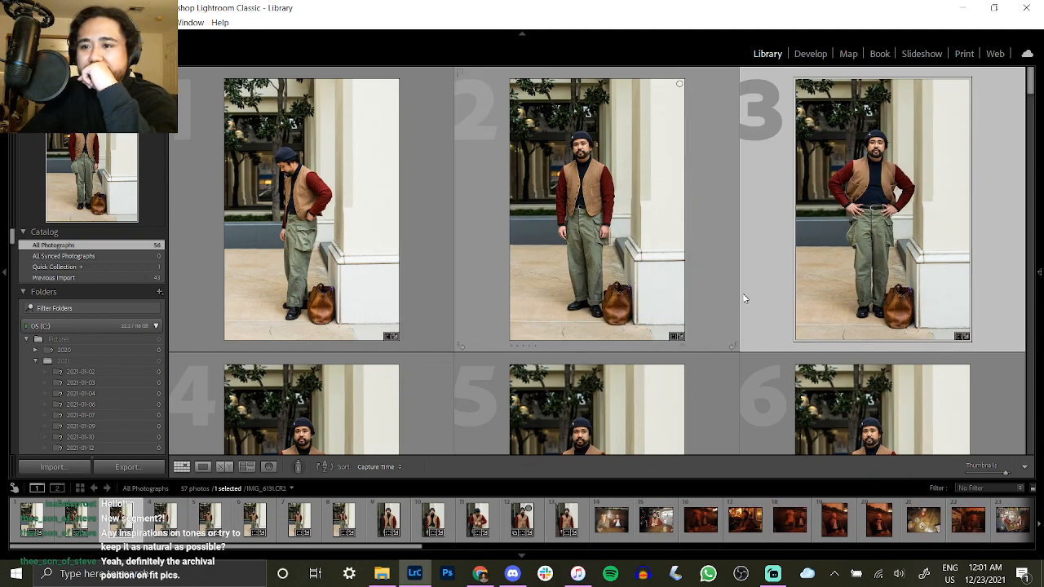
# Delete the fifth photo in the grid, the full-length portrait IMG_6134.CR2, from disk.
pyautogui.scroll(-3, 794, 254)
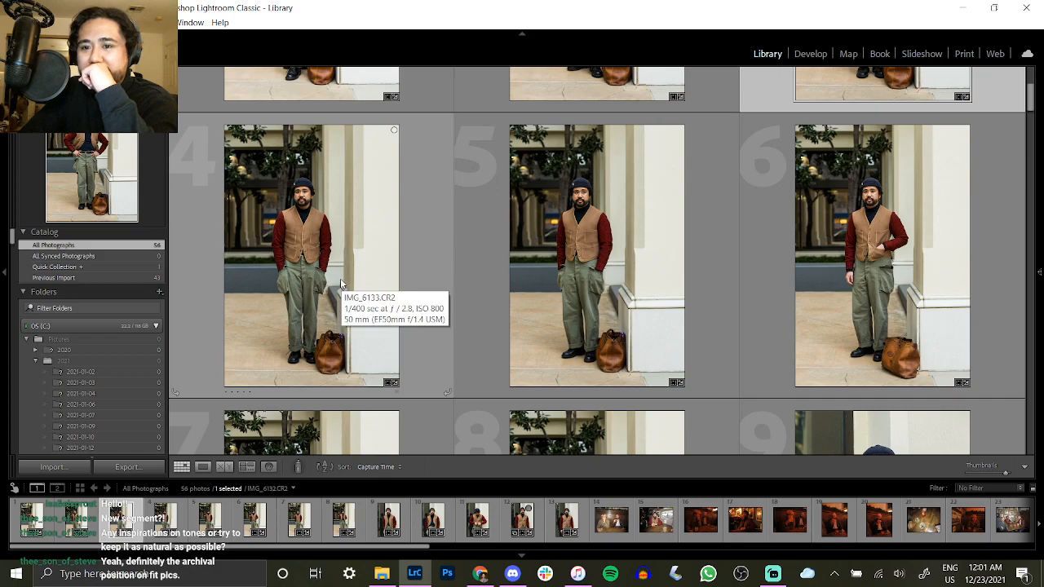
pyautogui.click(594, 265)
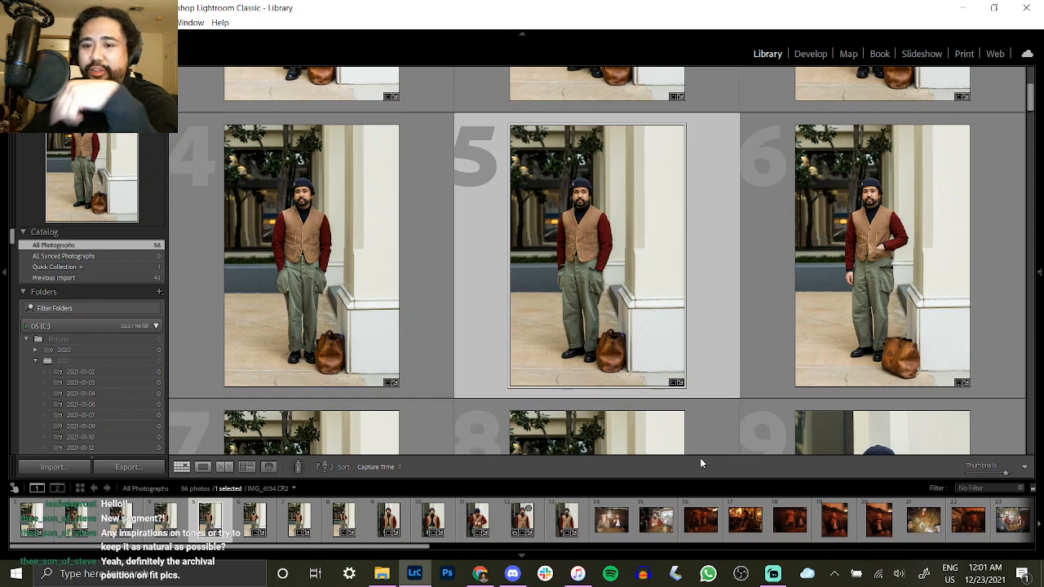
pyautogui.press('Delete')
pyautogui.click(440, 310)
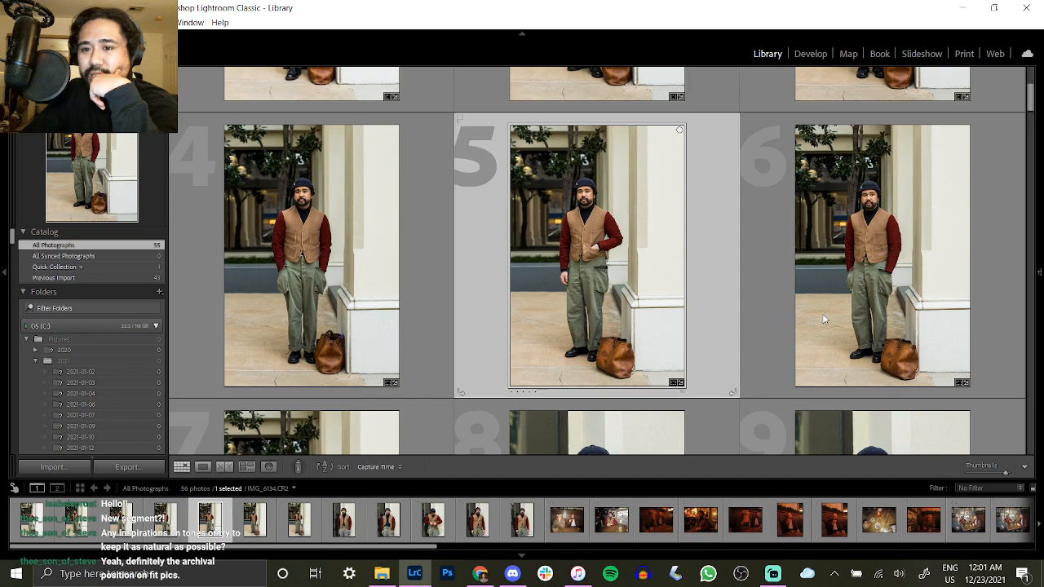
# Delete the sixth photo in the grid, the hands-in-pockets shot IMG_6136.CR2, from disk.
pyautogui.click(849, 352)
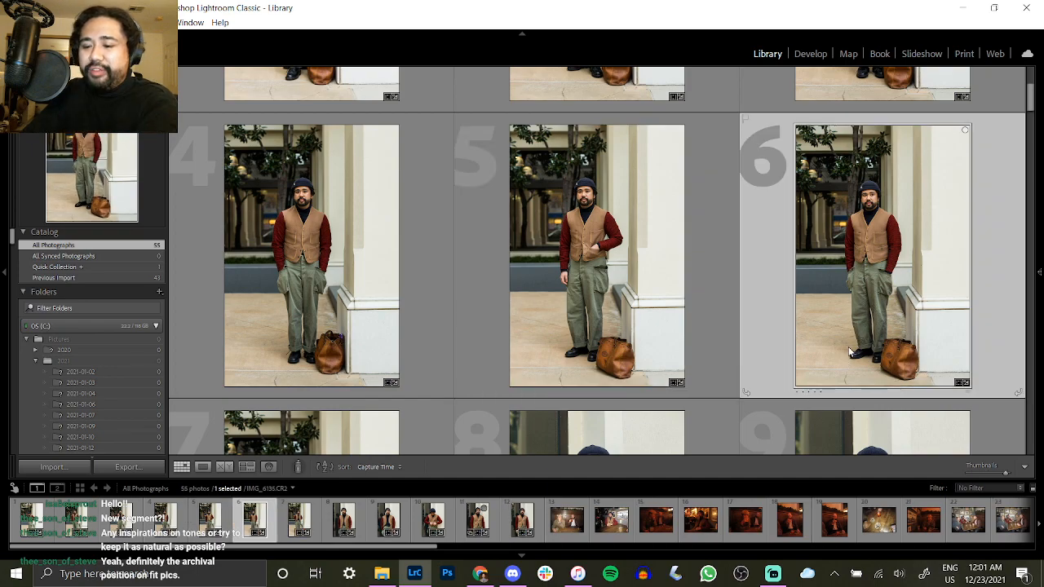
pyautogui.press('Delete')
pyautogui.click(446, 307)
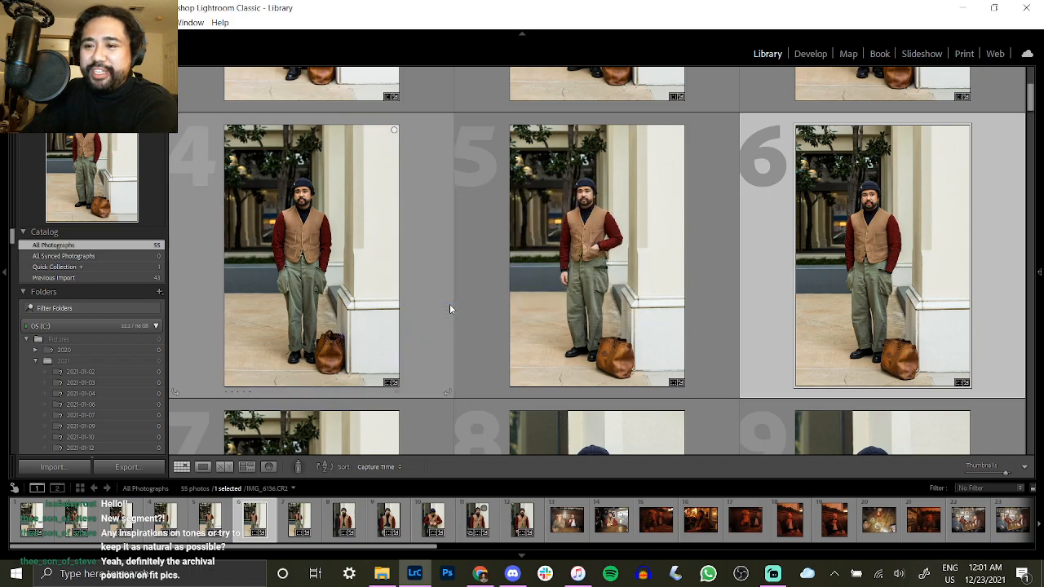
# Compare the remaining full-length poses, and delete the fifth and sixth photos, IMG_6135.CR2 and IMG_6138.CR2, from disk together.
pyautogui.scroll(-2, 855, 256)
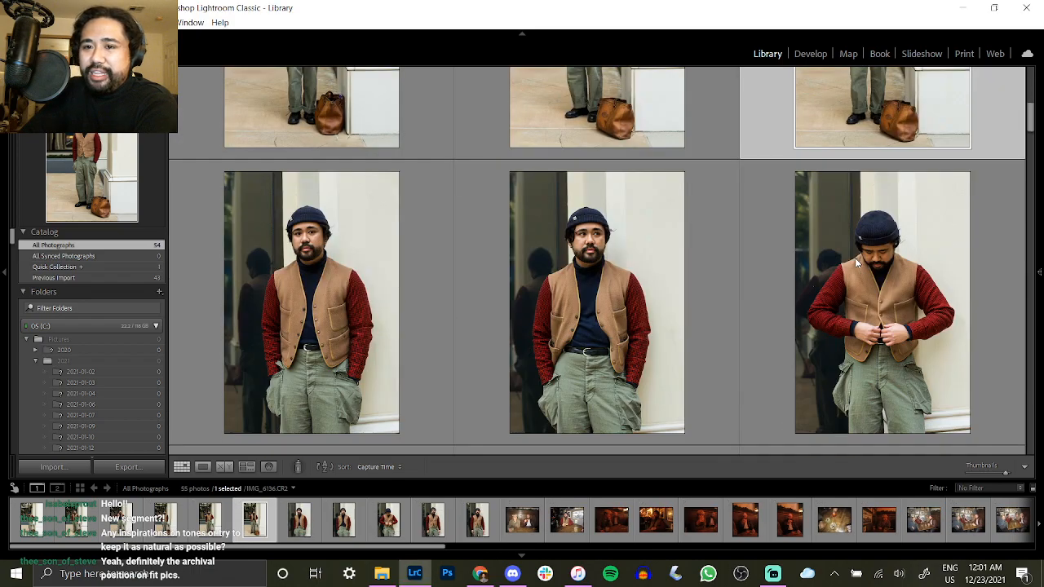
pyautogui.scroll(2, 854, 258)
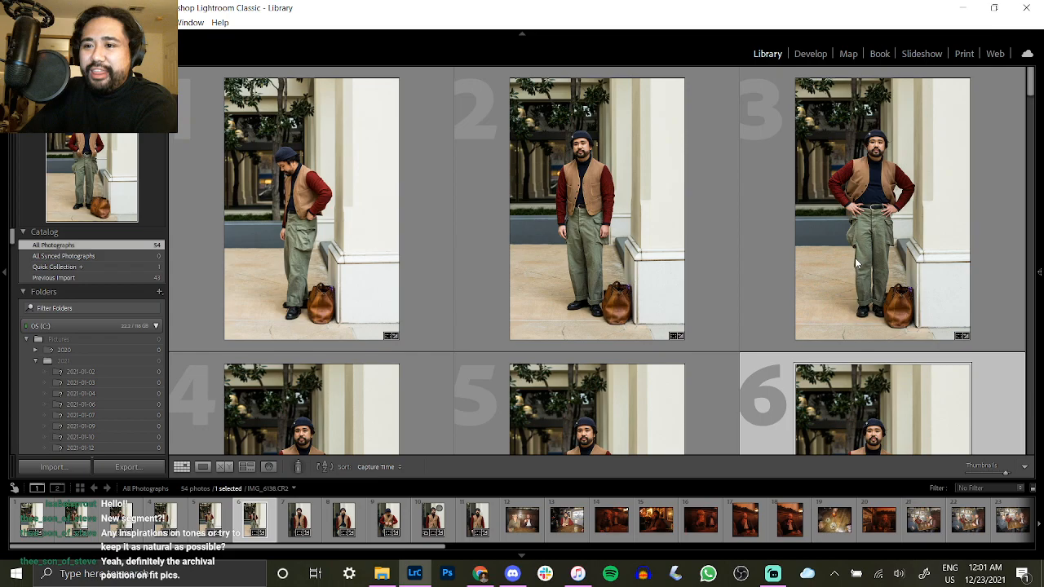
pyautogui.scroll(-2, 855, 258)
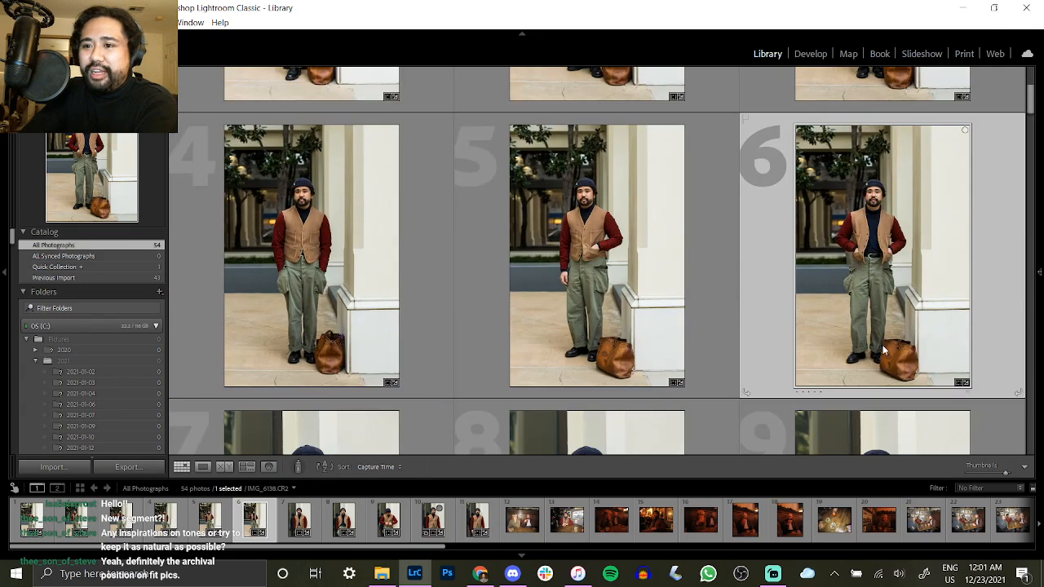
pyautogui.press('Left')
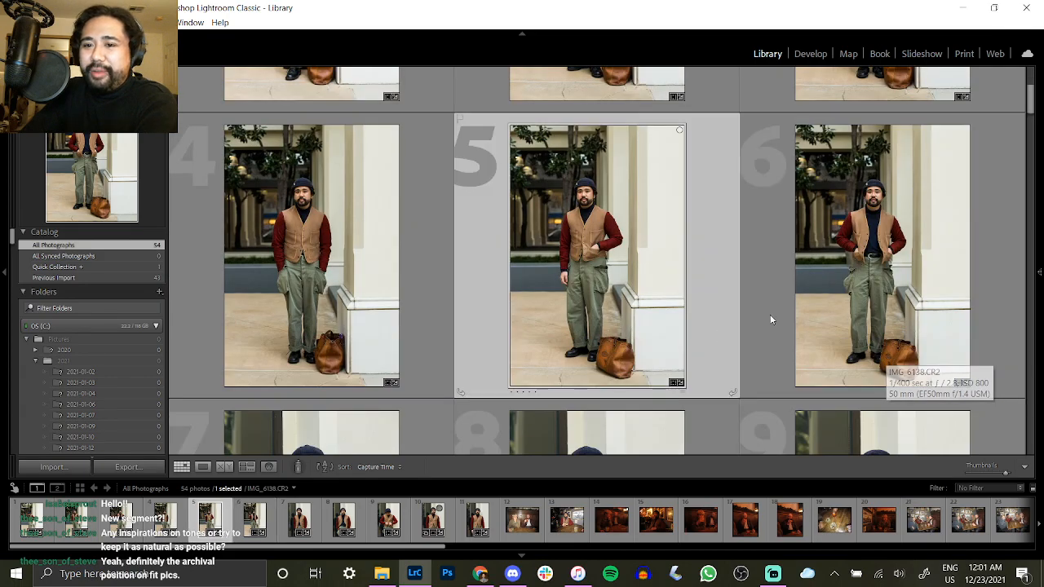
pyautogui.keyDown('ctrl'); pyautogui.click(879, 308); pyautogui.keyUp('ctrl')
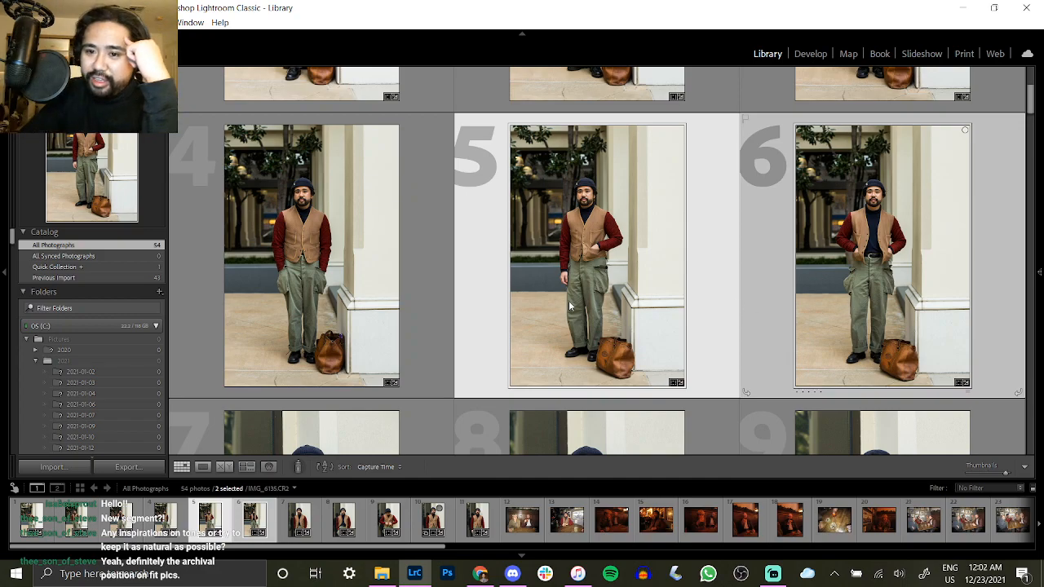
pyautogui.press('Delete')
pyautogui.click(473, 309)
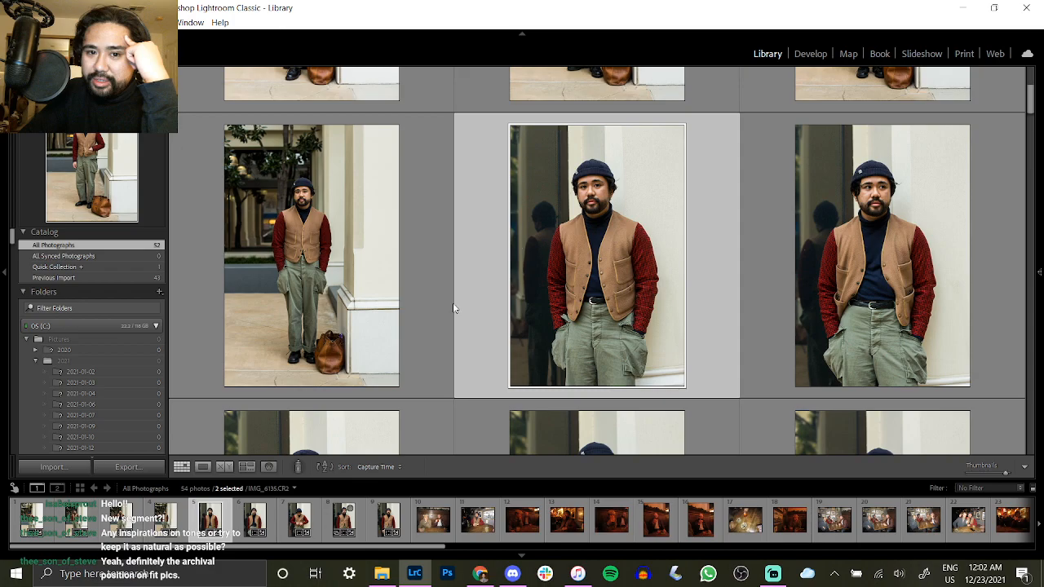
# Examine the closer portraits from IMG_6139.CR2 to IMG_6144.CR2, including the vest-buttoning pose in IMG_6142.CR2.
pyautogui.scroll(-3, 368, 268)
pyautogui.scroll(3, 367, 269)
pyautogui.scroll(-3, 363, 245)
pyautogui.scroll(-6, 363, 214)
pyautogui.scroll(6, 362, 214)
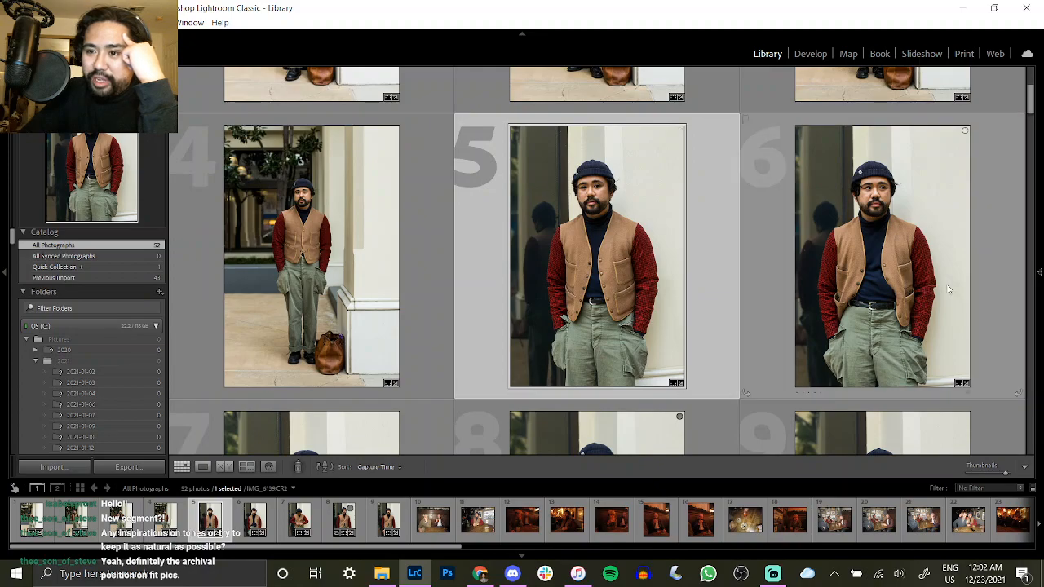
pyautogui.scroll(-3, 587, 271)
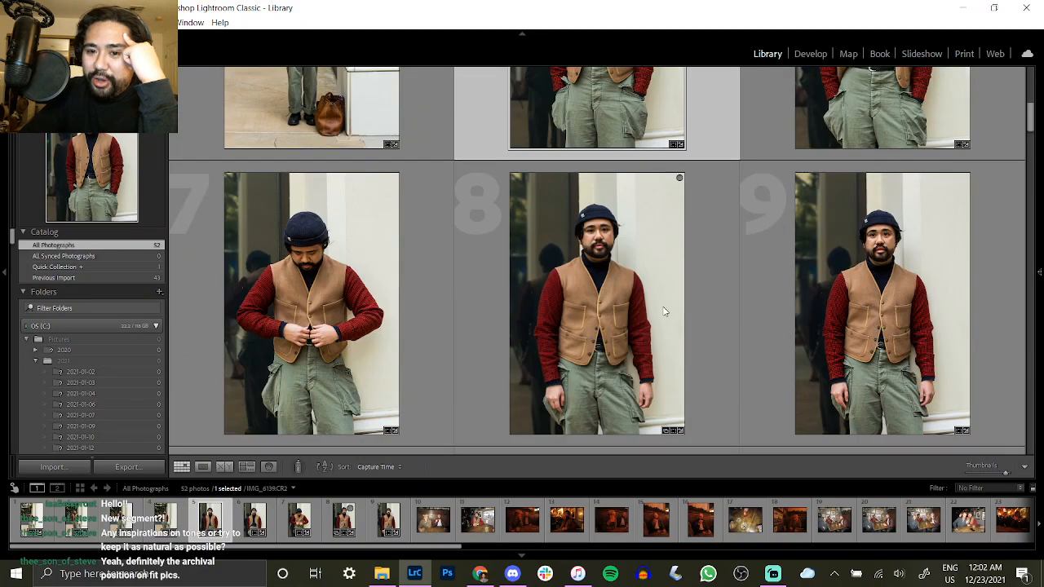
pyautogui.click(275, 260)
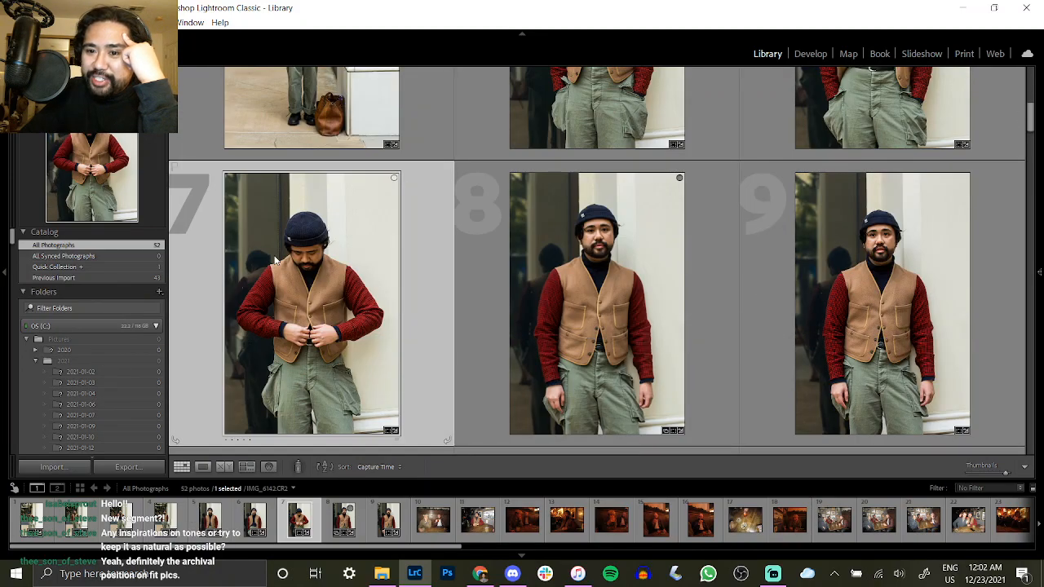
pyautogui.scroll(3, 295, 244)
pyautogui.scroll(-3, 295, 244)
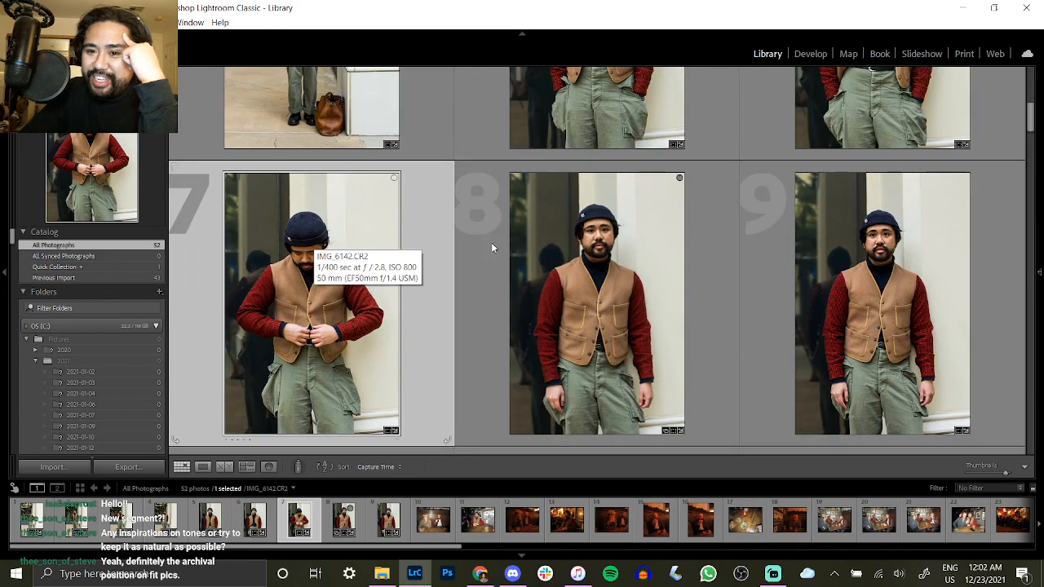
pyautogui.click(685, 273)
pyautogui.click(849, 300)
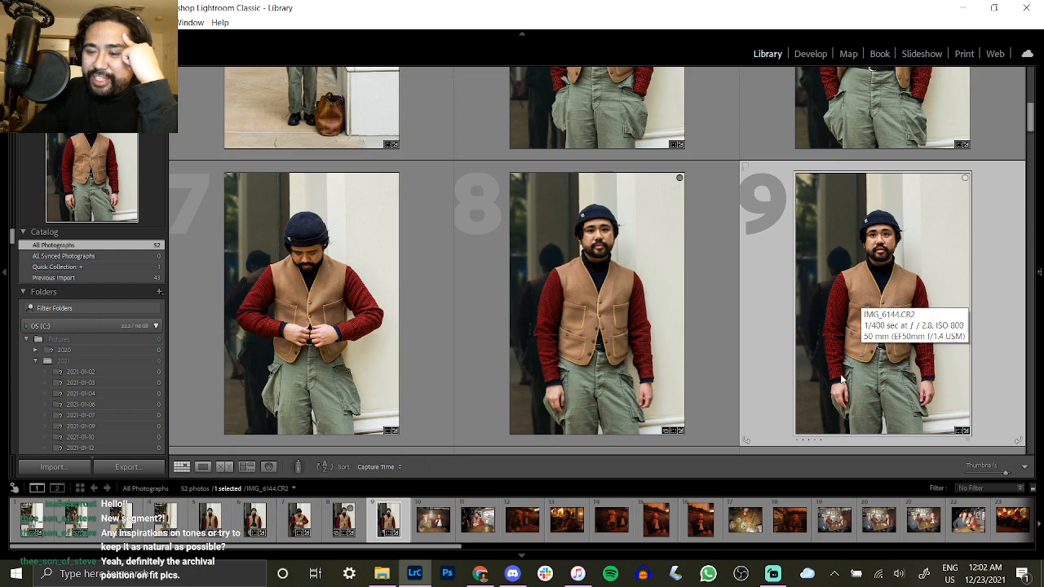
# Compare IMG_6144.CR2 and the other closer portraits with the full-length shots for consistency across the series.
pyautogui.scroll(2, 645, 376)
pyautogui.scroll(-2, 646, 376)
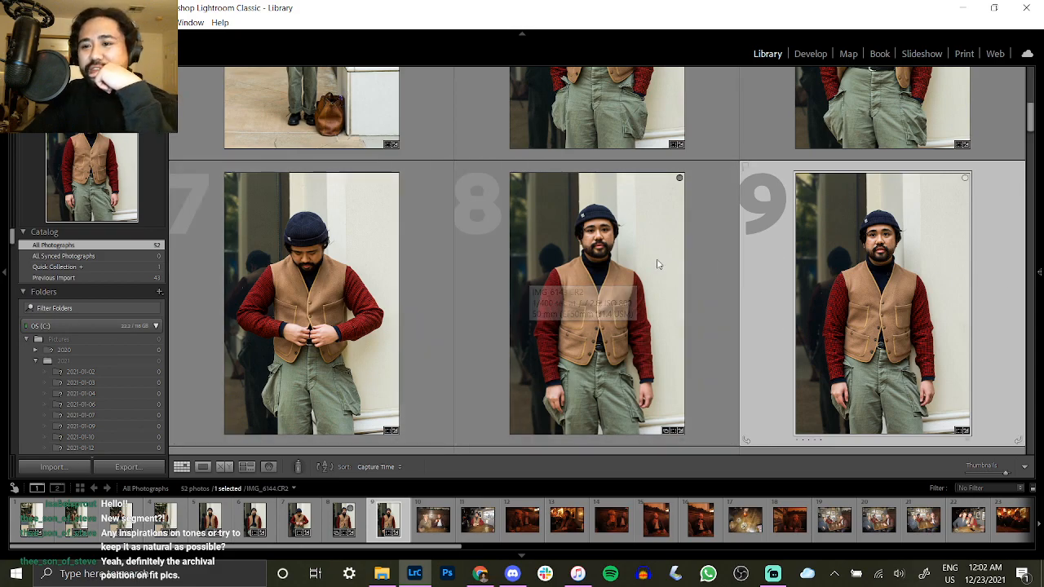
pyautogui.scroll(3, 640, 272)
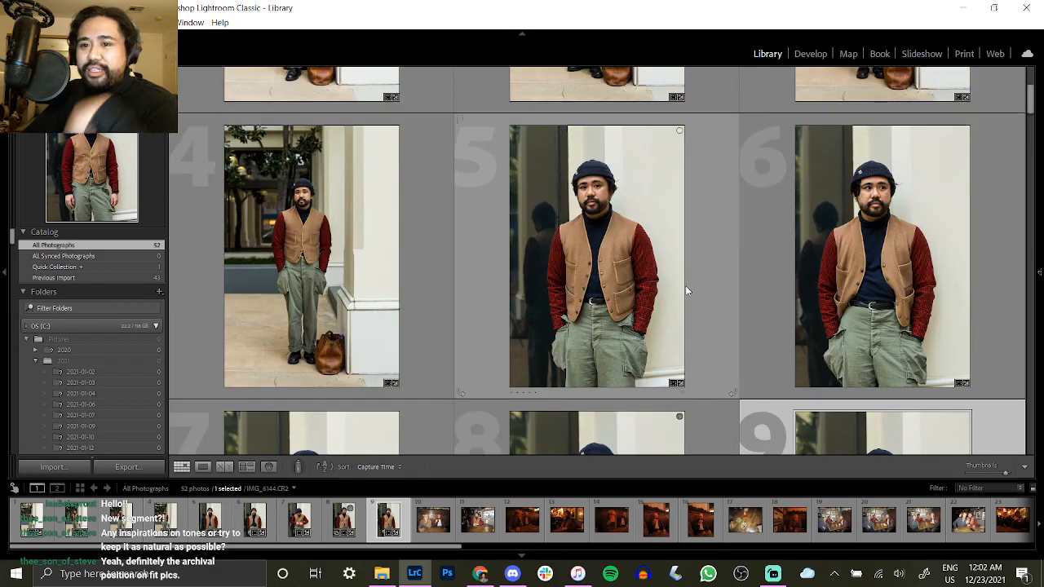
pyautogui.scroll(-3, 690, 288)
pyautogui.scroll(3, 641, 274)
pyautogui.scroll(-3, 620, 285)
pyautogui.scroll(2, 651, 269)
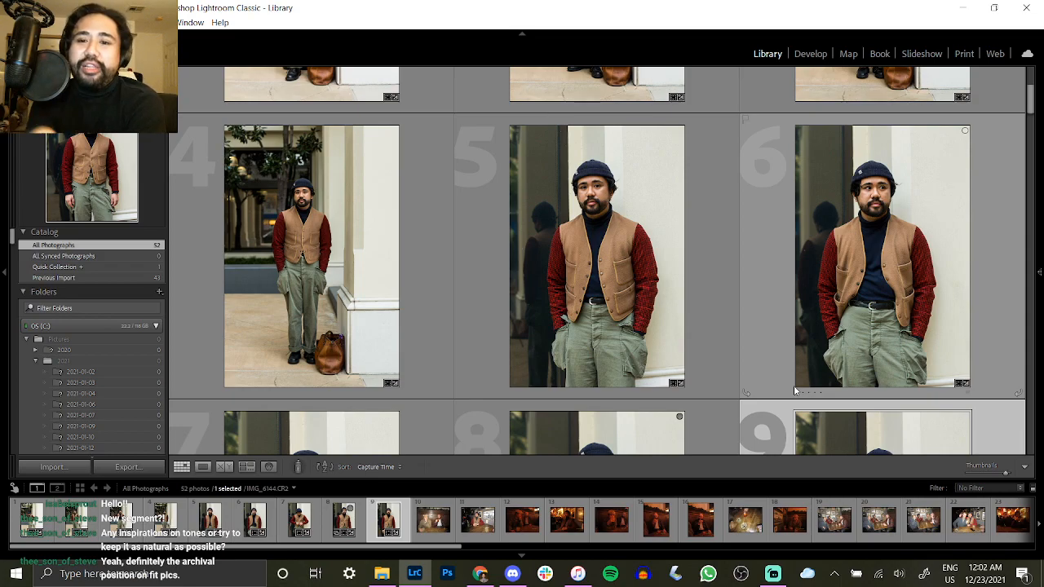
pyautogui.scroll(3, 794, 391)
pyautogui.scroll(-6, 689, 275)
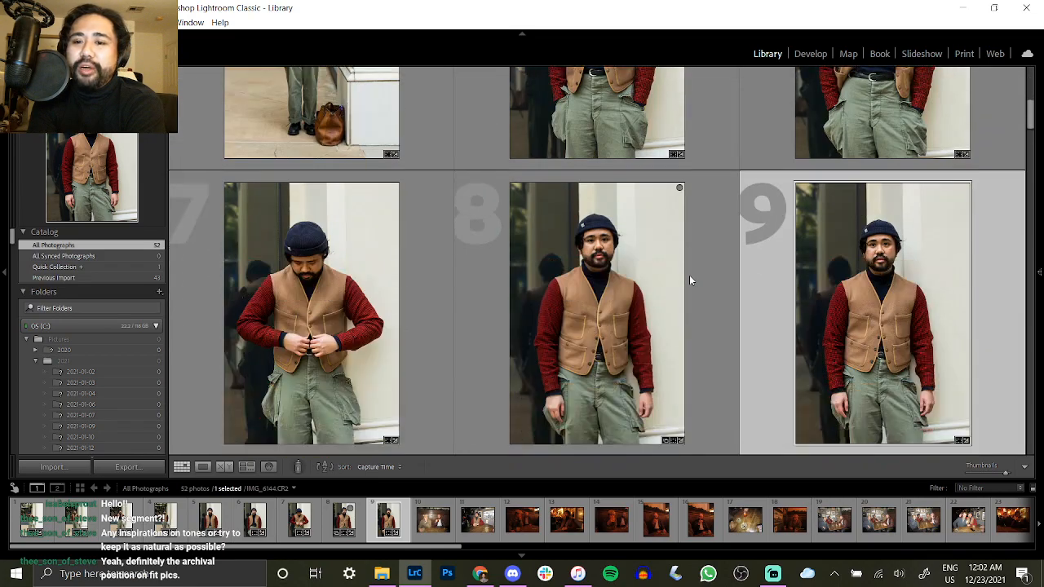
pyautogui.scroll(6, 571, 269)
# Go through the kept photos one by one, from the side-view full-length shot to the closer portraits IMG_6139.CR2 through IMG_6144.CR2.
pyautogui.click(310, 250)
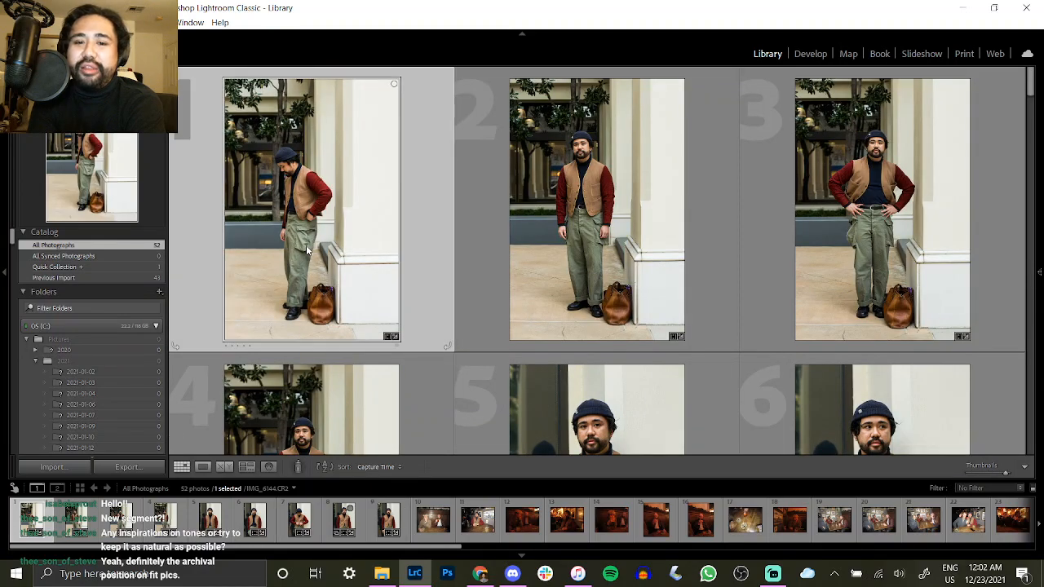
pyautogui.scroll(-3, 421, 245)
pyautogui.click(635, 233)
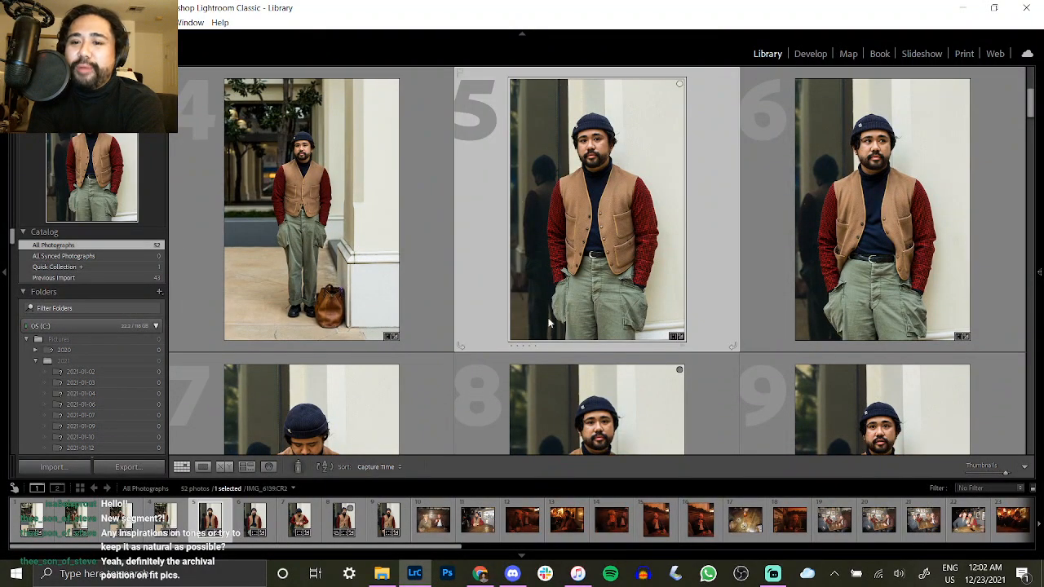
pyautogui.scroll(-2, 816, 204)
pyautogui.scroll(1, 878, 184)
pyautogui.scroll(1, 878, 187)
pyautogui.click(878, 187)
pyautogui.scroll(-5, 860, 196)
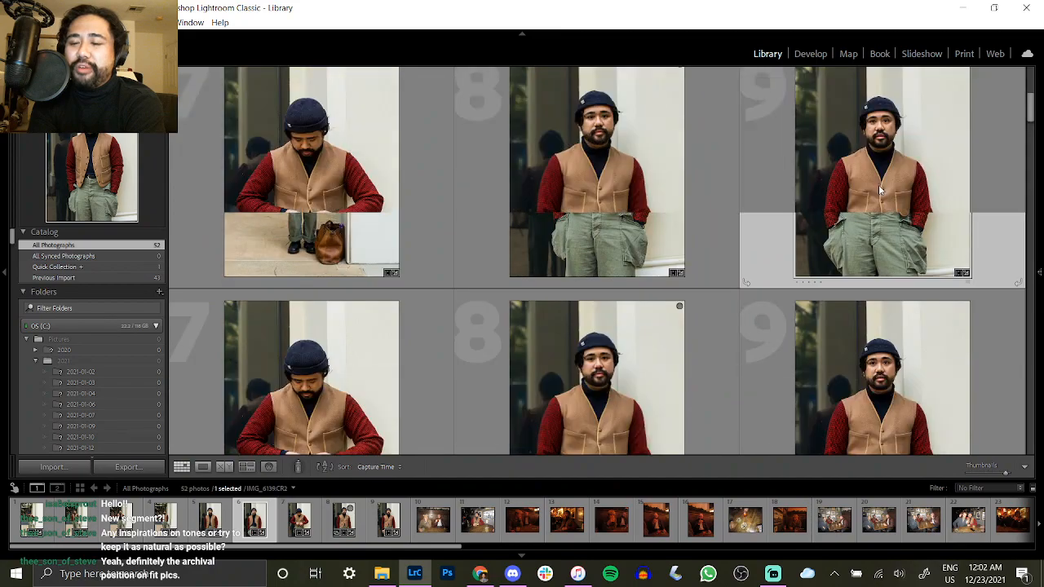
pyautogui.scroll(1, 676, 222)
pyautogui.click(675, 221)
pyautogui.scroll(1, 606, 282)
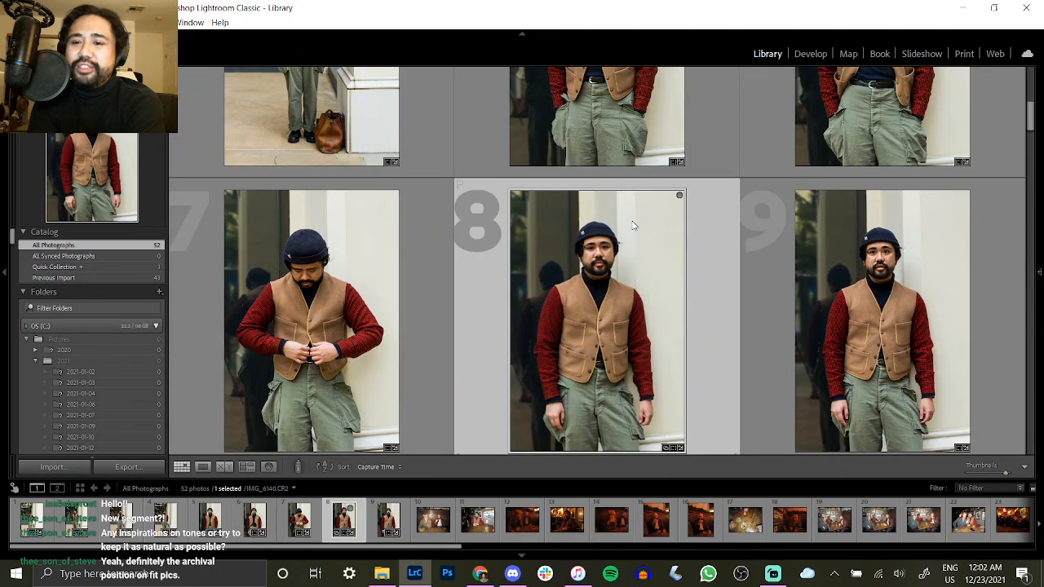
pyautogui.click(388, 324)
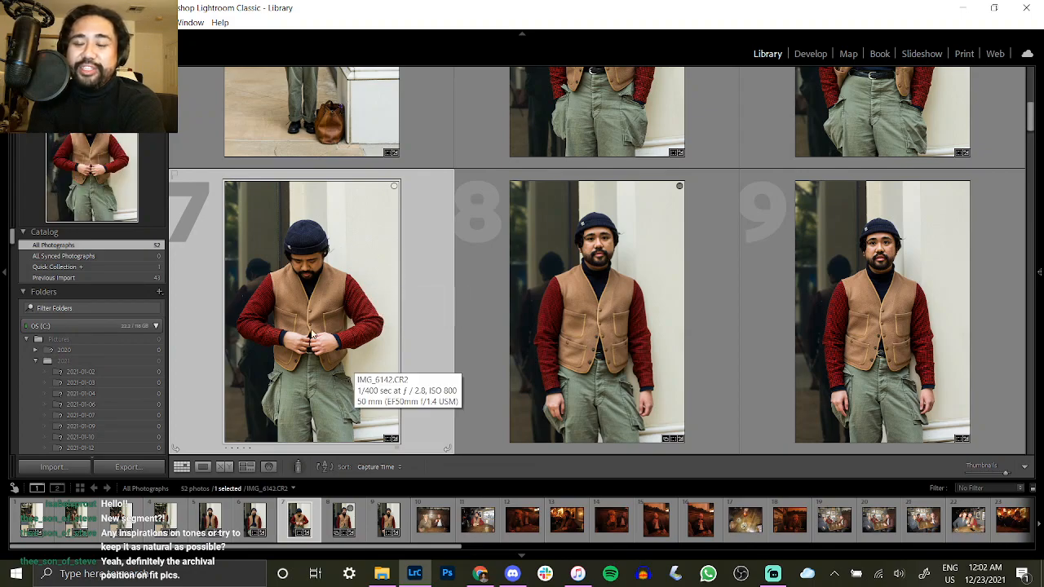
pyautogui.click(882, 292)
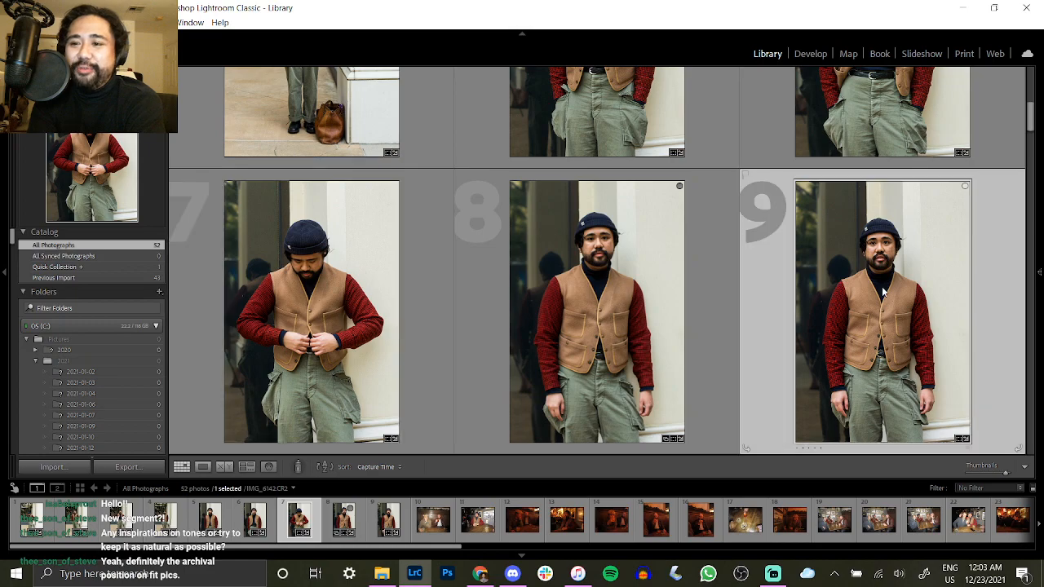
# Recheck the whole series, comparing the two hands-in-pockets portraits and the similar arms-down poses in IMG_6143.CR2 and IMG_6144.CR2.
pyautogui.scroll(1, 882, 292)
pyautogui.scroll(3, 883, 292)
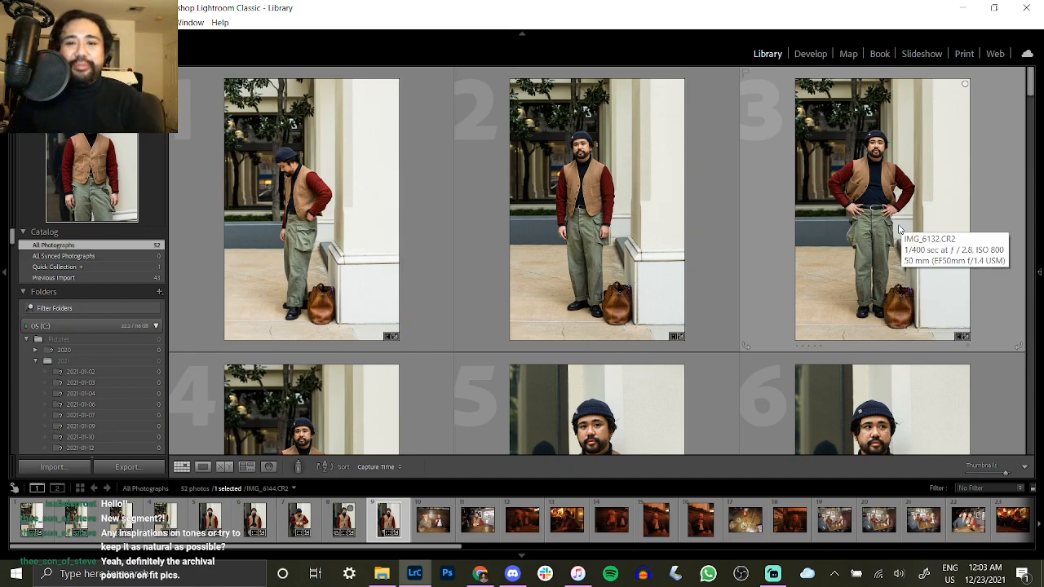
pyautogui.scroll(-5, 631, 173)
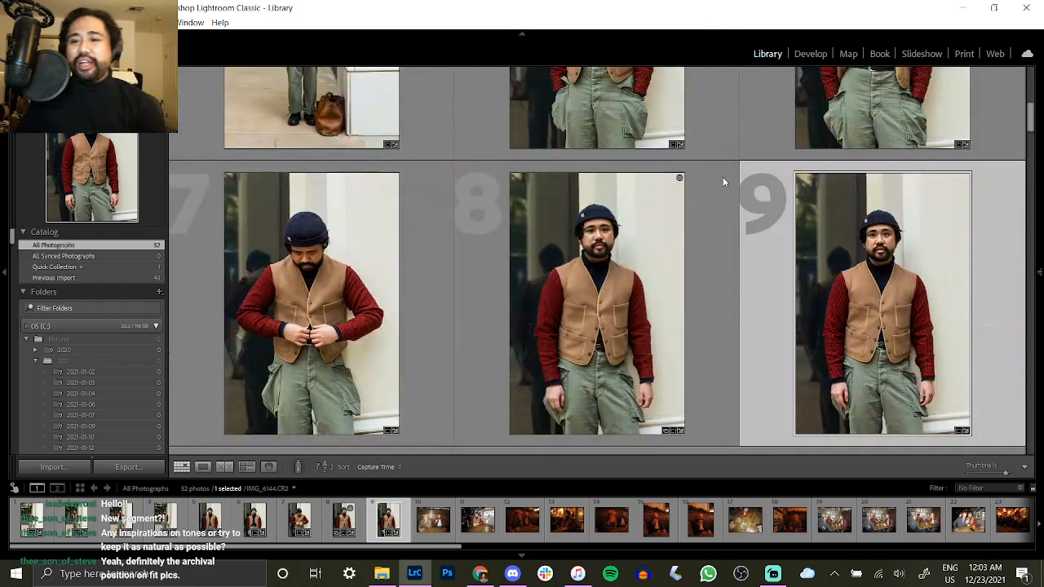
pyautogui.scroll(-2, 778, 212)
pyautogui.scroll(4, 771, 209)
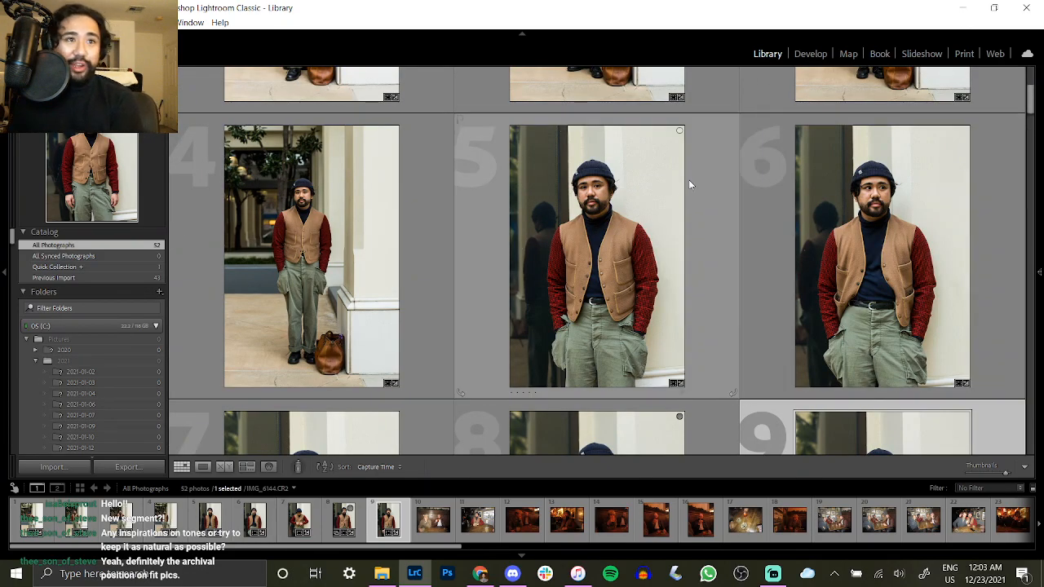
pyautogui.scroll(-1, 561, 259)
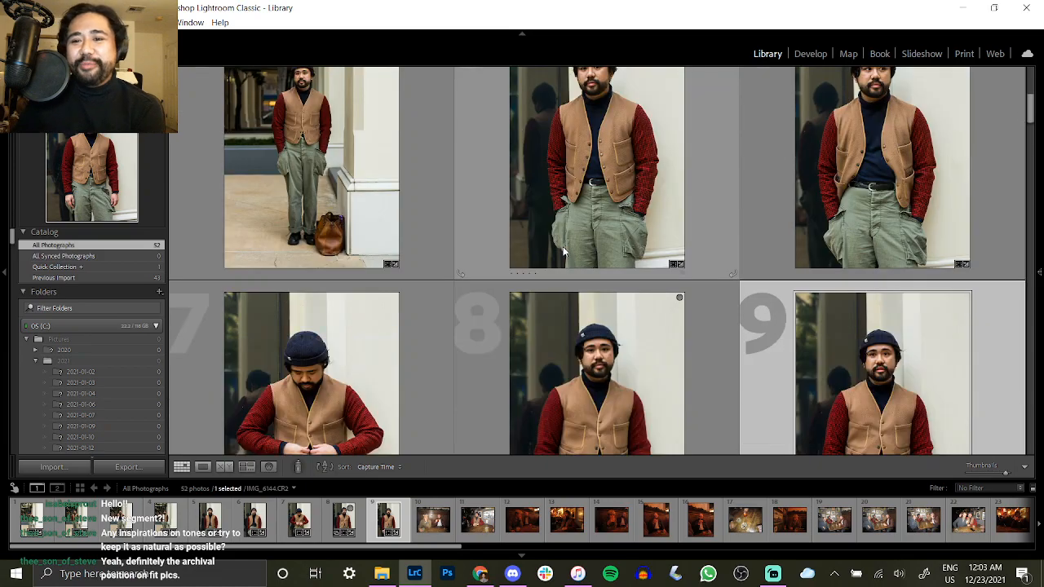
pyautogui.scroll(1, 563, 251)
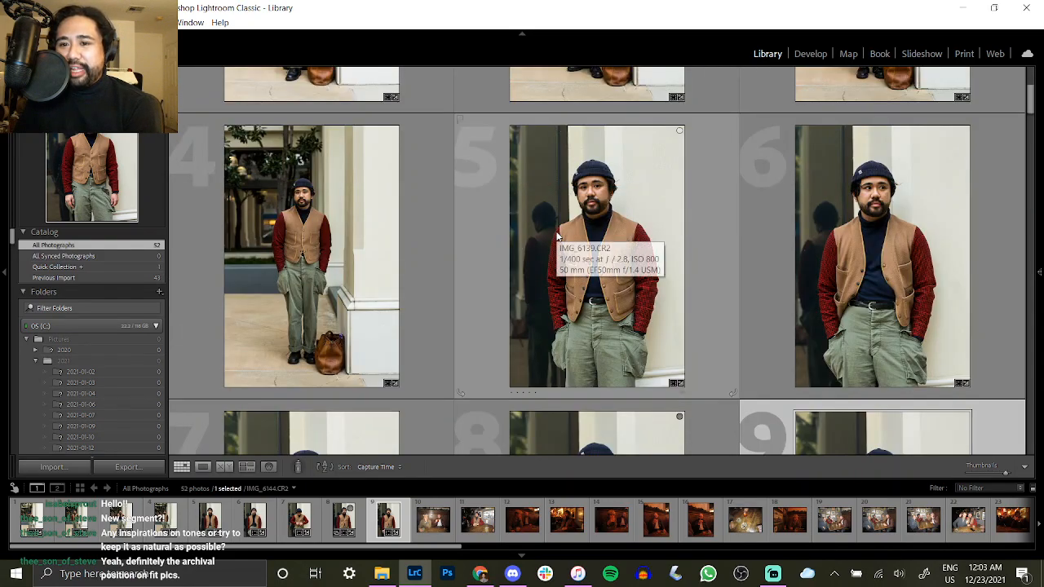
pyautogui.click(559, 236)
pyautogui.click(897, 311)
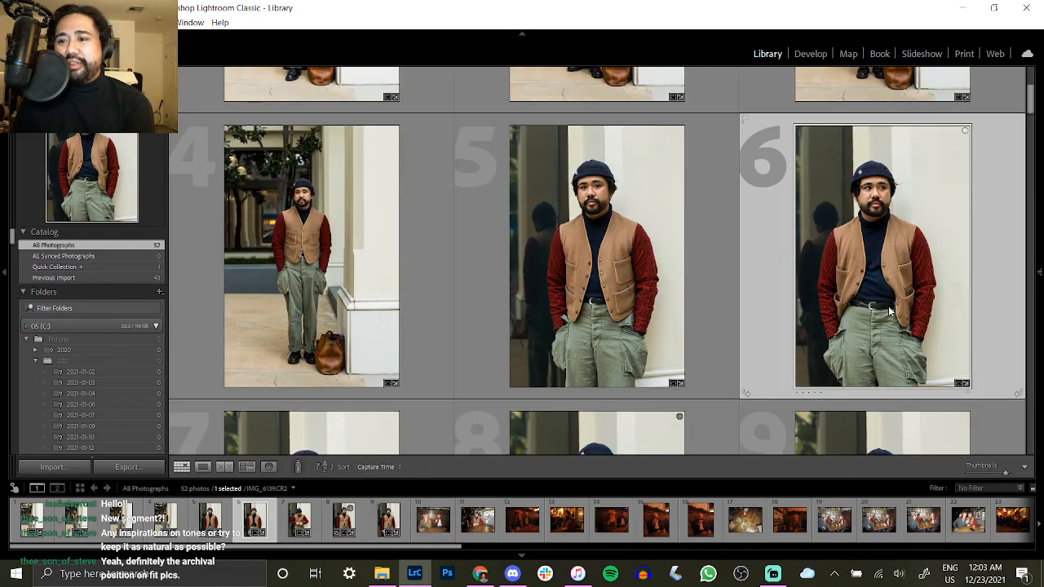
pyautogui.scroll(-3, 815, 304)
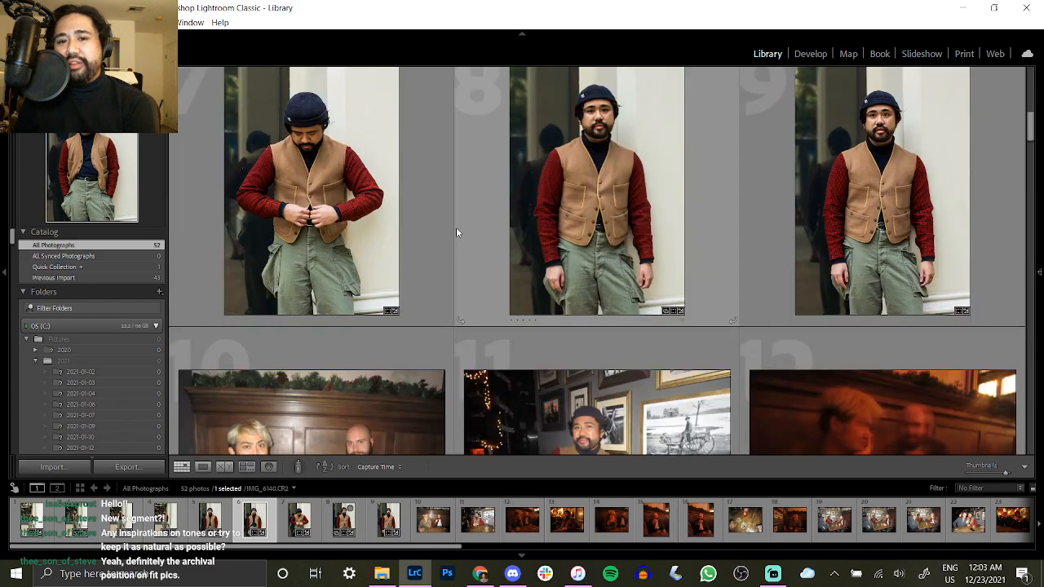
pyautogui.scroll(1, 448, 244)
pyautogui.click(613, 309)
pyautogui.click(817, 331)
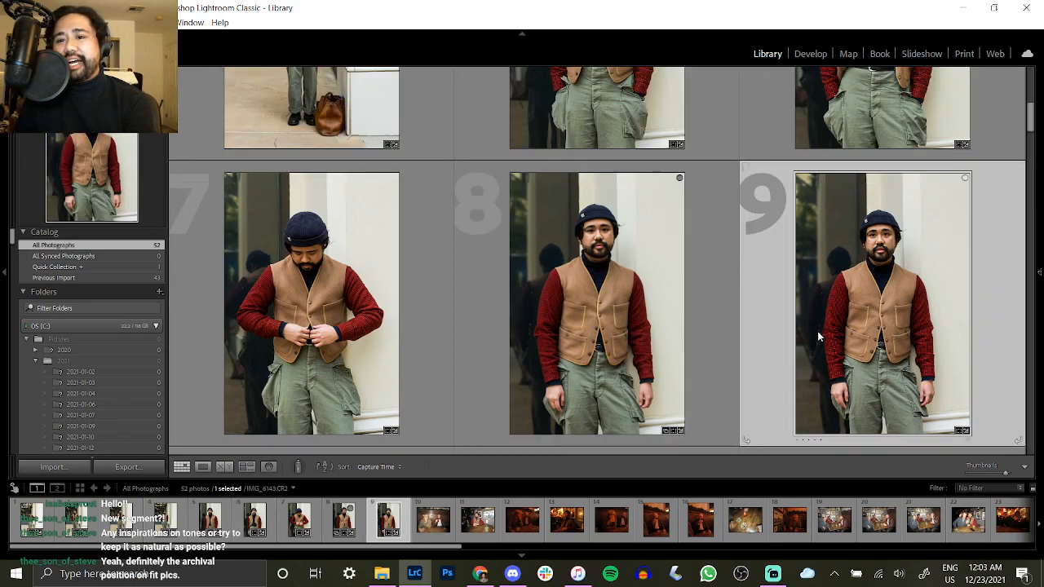
# Review the nine outfit photos at the start of the photo grid.
pyautogui.click(619, 293)
pyautogui.scroll(5, 636, 281)
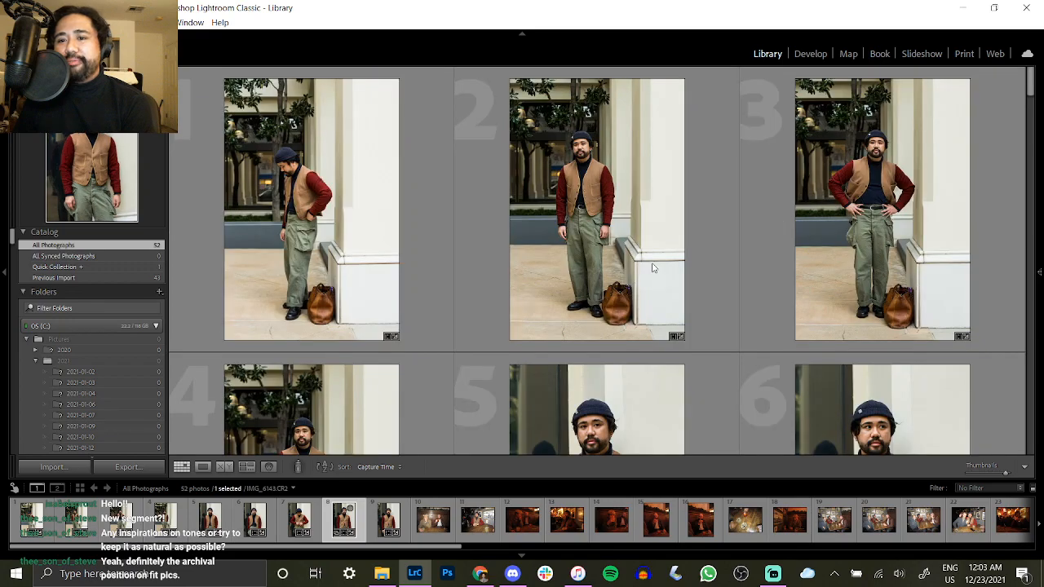
pyautogui.scroll(-3, 652, 268)
pyautogui.scroll(-2, 654, 266)
pyautogui.scroll(3, 654, 266)
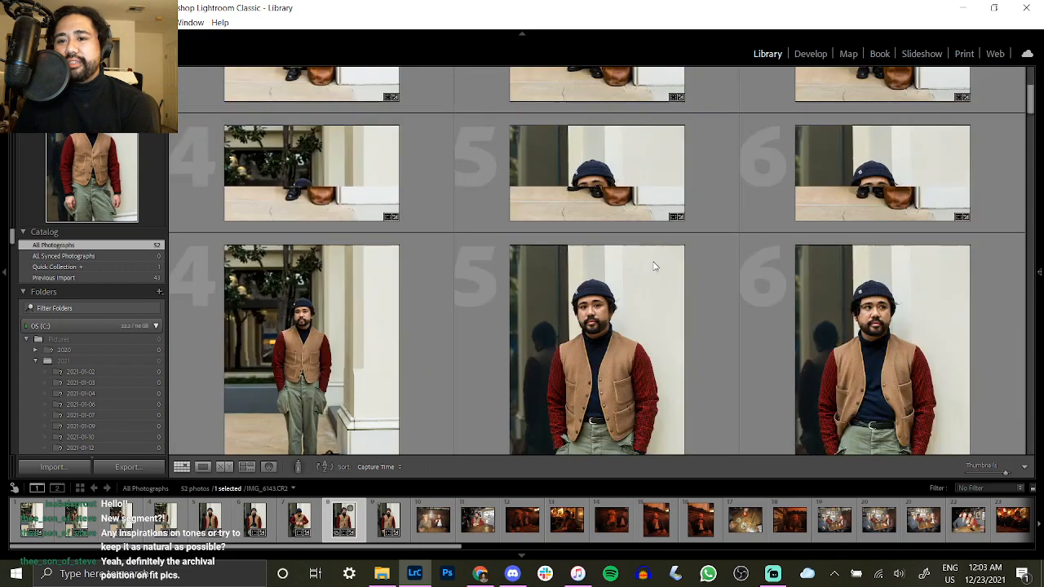
pyautogui.scroll(-1, 654, 266)
pyautogui.scroll(-1, 654, 266)
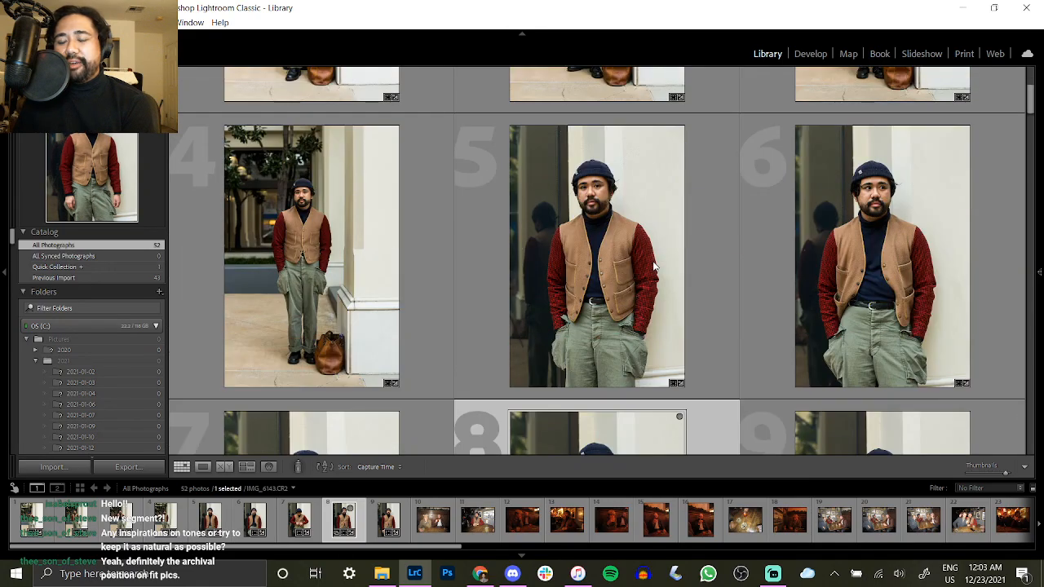
pyautogui.scroll(2, 654, 266)
pyautogui.scroll(-3, 654, 263)
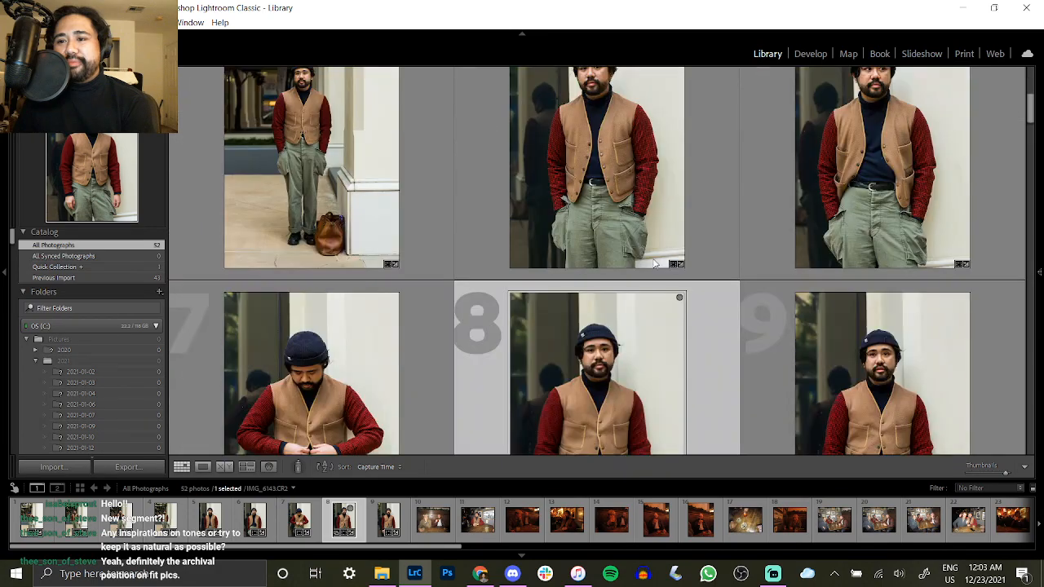
pyautogui.scroll(1, 654, 264)
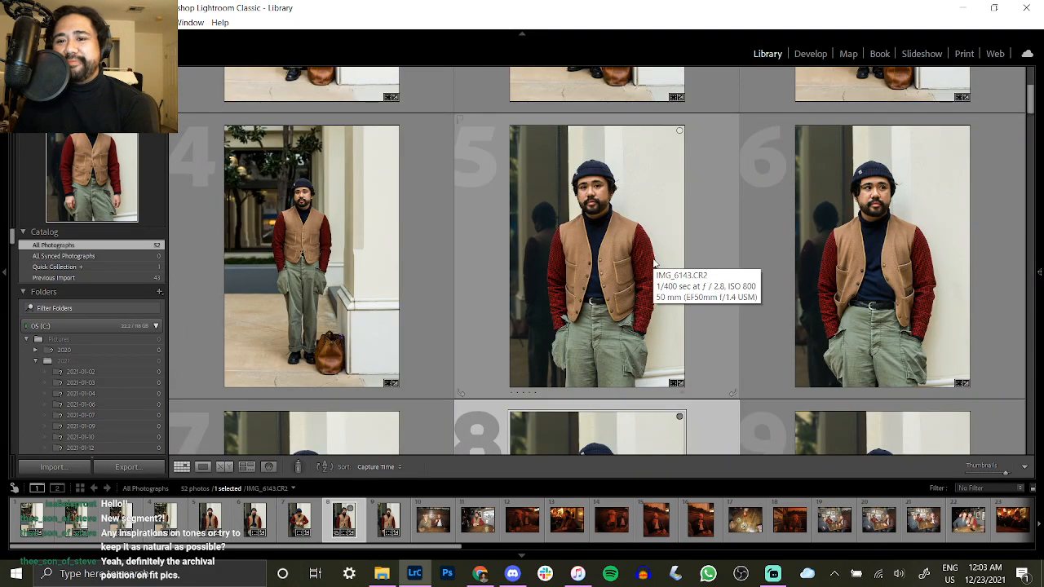
pyautogui.scroll(-2, 653, 263)
# Select the first nine photos, the outfit shots, and open their export settings.
pyautogui.click(881, 395)
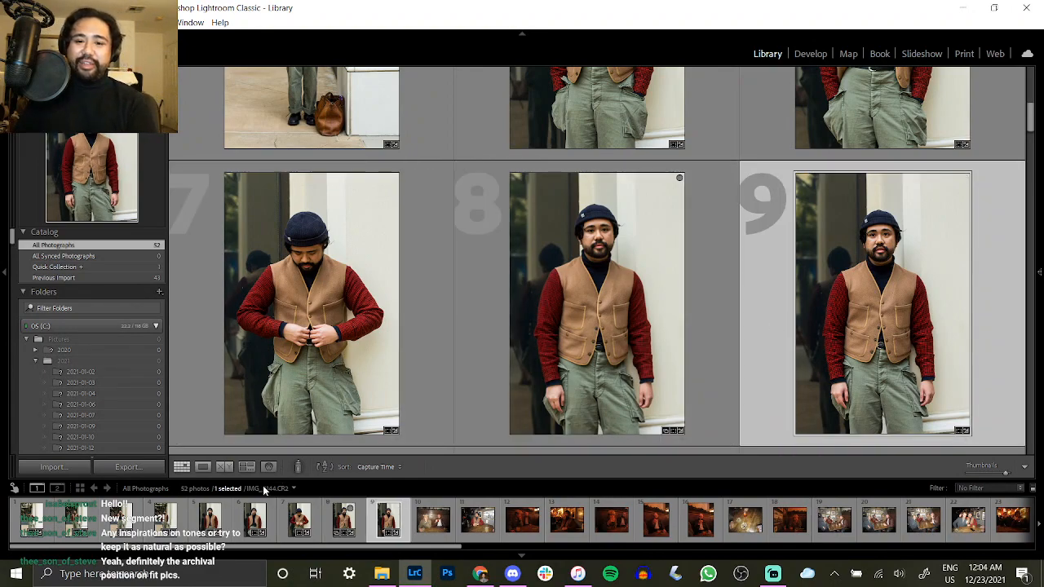
pyautogui.keyDown('shift'); pyautogui.click(32, 519); pyautogui.keyUp('shift')
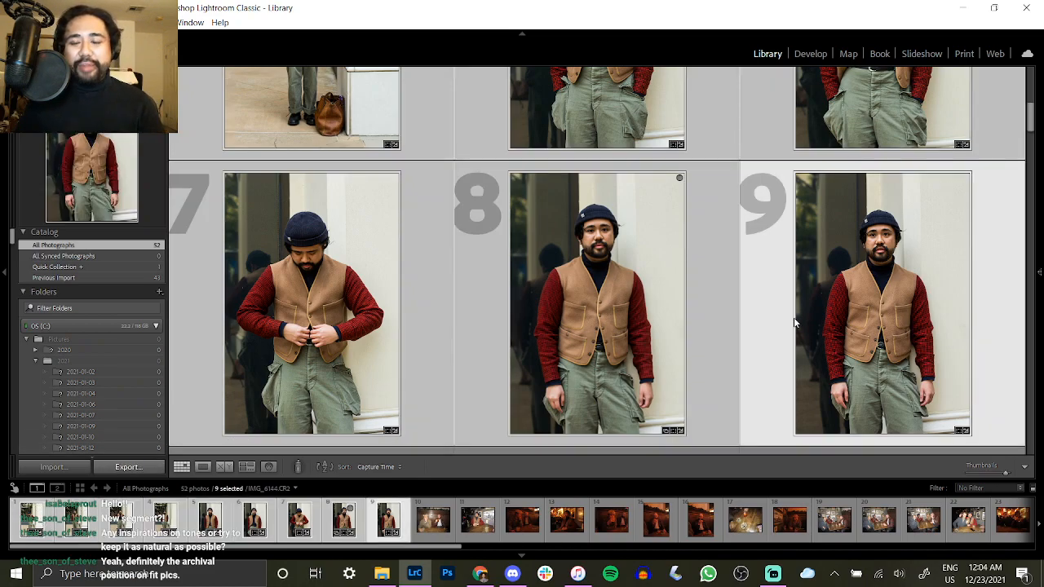
pyautogui.hotkey('ctrl', 'shift', 'e')
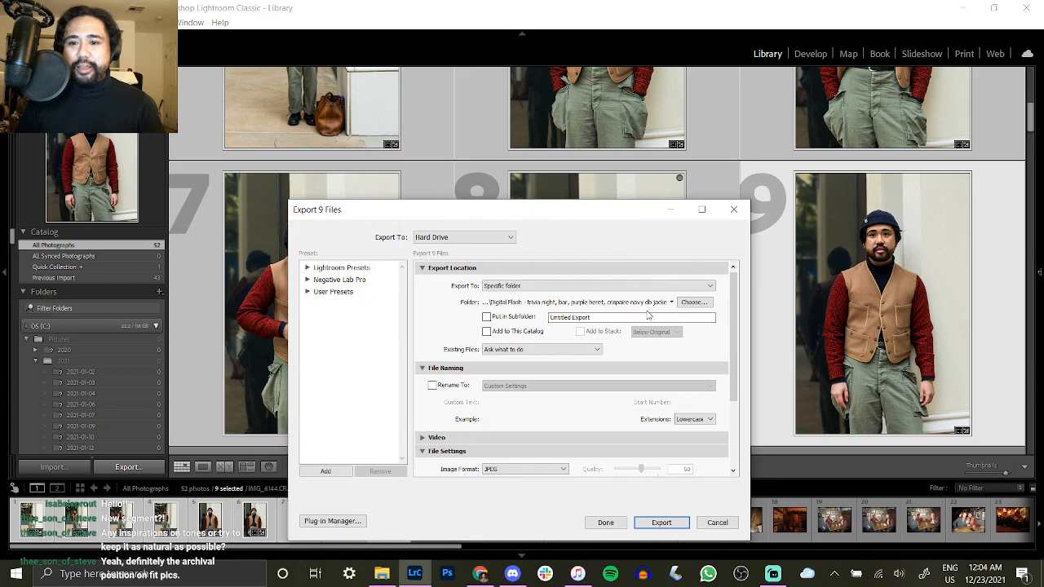
# Create an export folder in DATA (D:) Photography, starting its name with the subject's first name and "- navy knit cap, ll bean sport vest,".
pyautogui.click(686, 302)
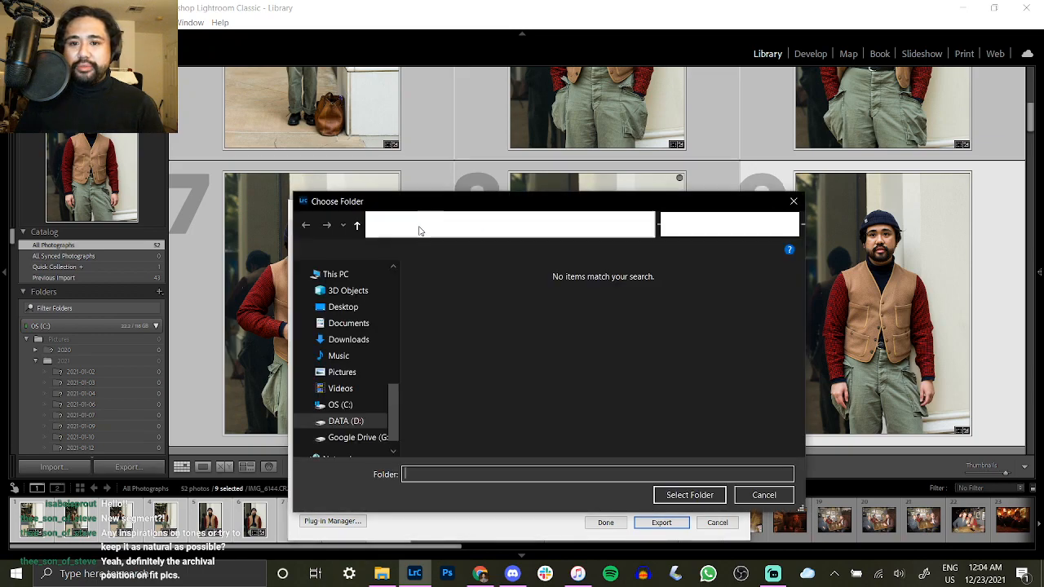
pyautogui.rightClick(408, 325)
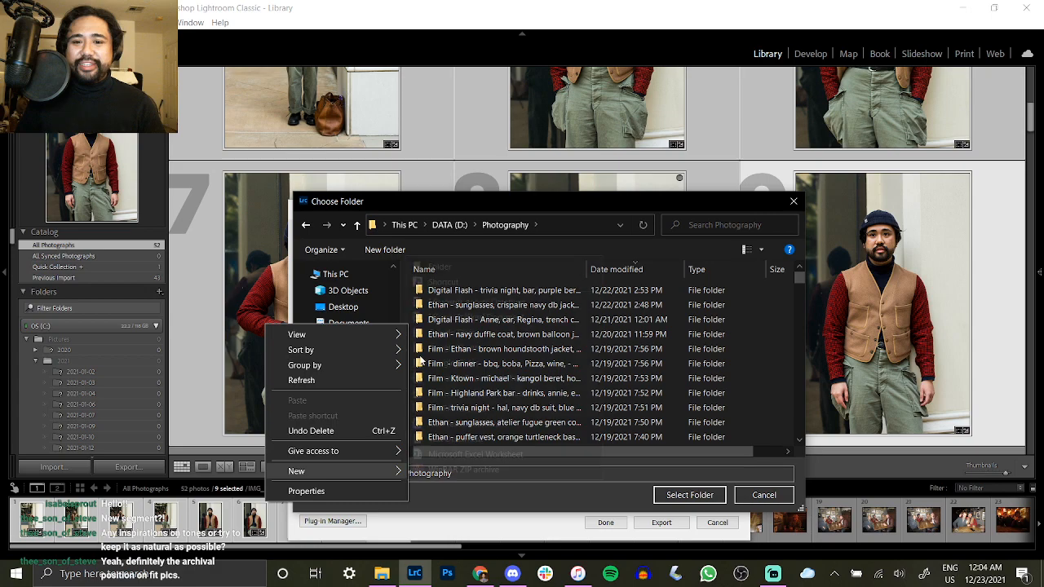
pyautogui.click(442, 267)
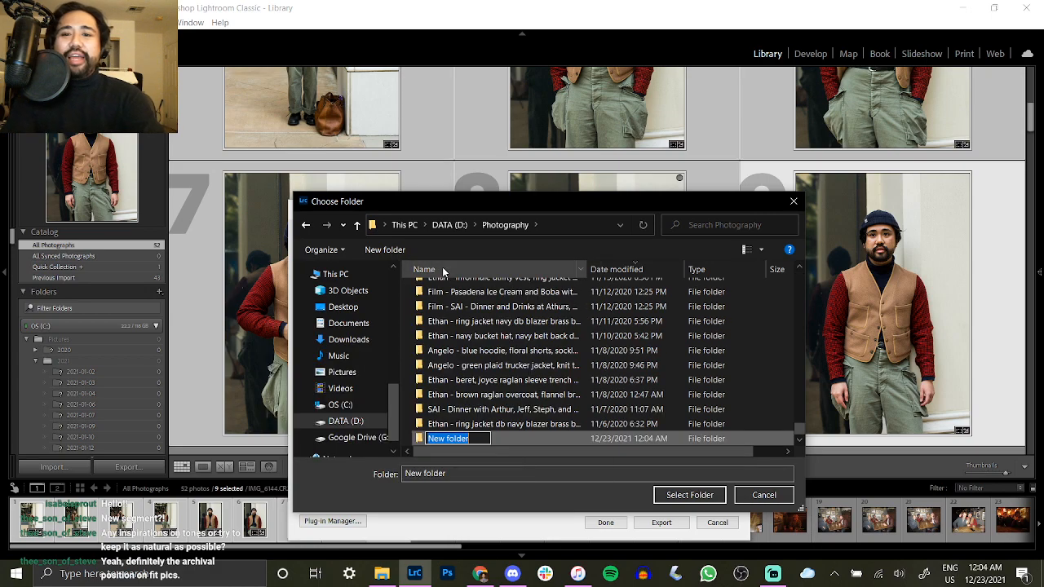
pyautogui.write('Etha')
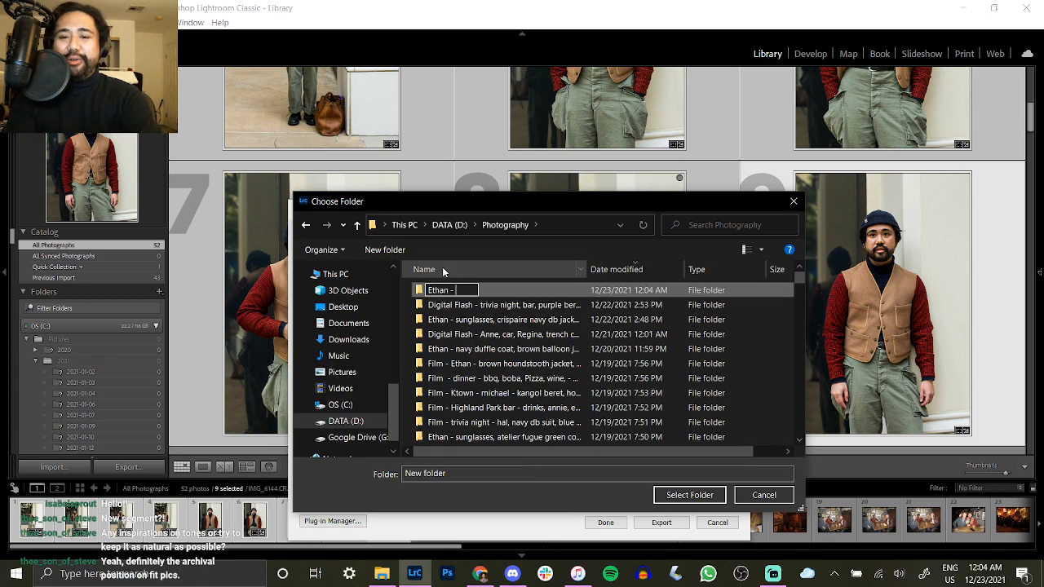
pyautogui.write('n - navy ni')
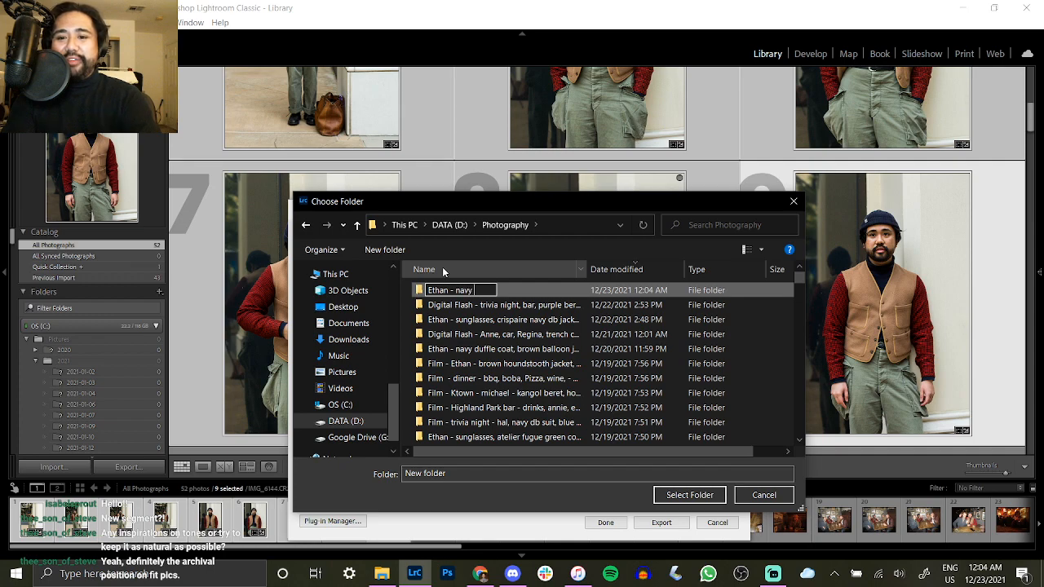
pyautogui.press('BackSpace')
pyautogui.press('BackSpace')
pyautogui.write('knit wat')
pyautogui.press('BackSpace')
pyautogui.press('BackSpace')
pyautogui.press('BackSpace')
pyautogui.write('cap, ll bean sprot')
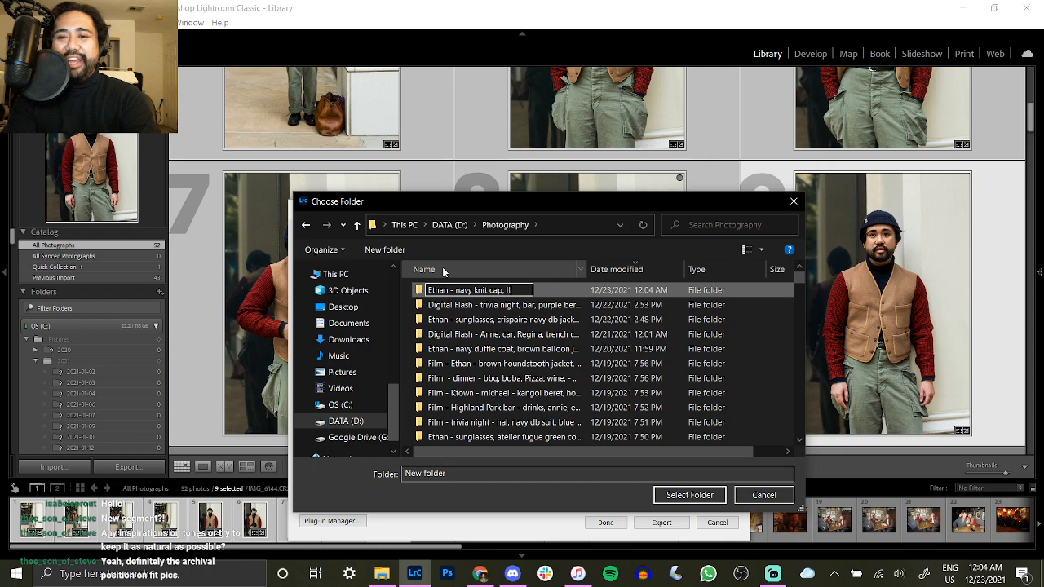
pyautogui.press('BackSpace')
pyautogui.press('BackSpace')
pyautogui.press('BackSpace')
pyautogui.write('or')
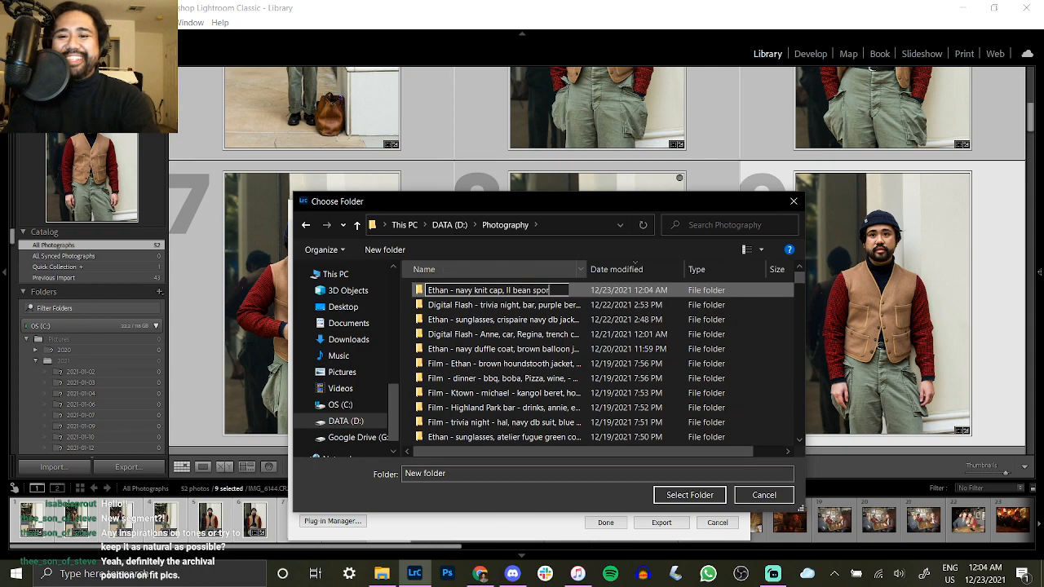
pyautogui.write('t vest, na')
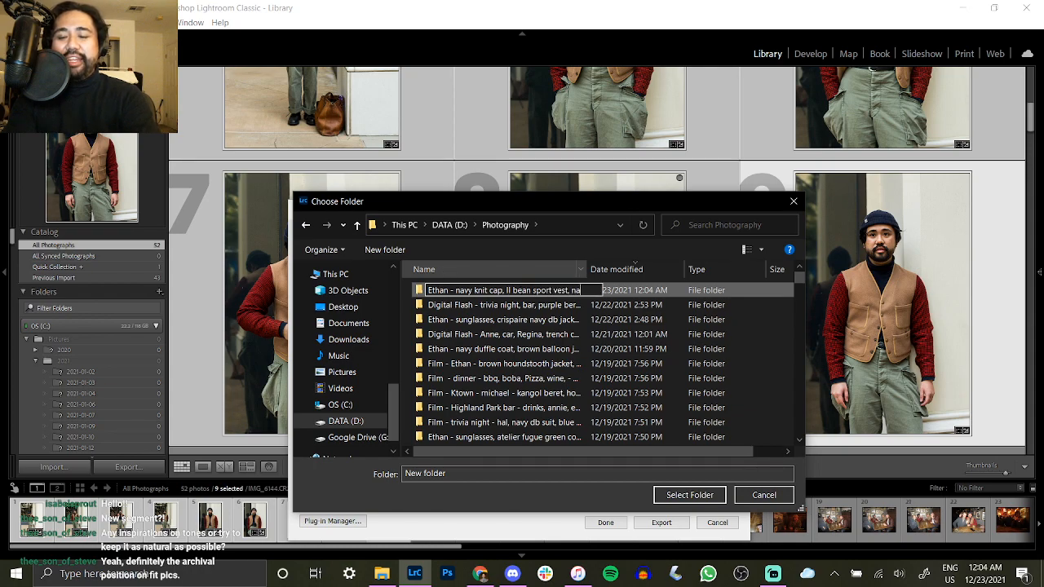
# Complete the new folder's name with "navy turtleneck, m43 olive hbt military chinos, cream socks, yuketen paraboots, tote".
pyautogui.write('vy turtleneck, m43')
pyautogui.write(' olive h')
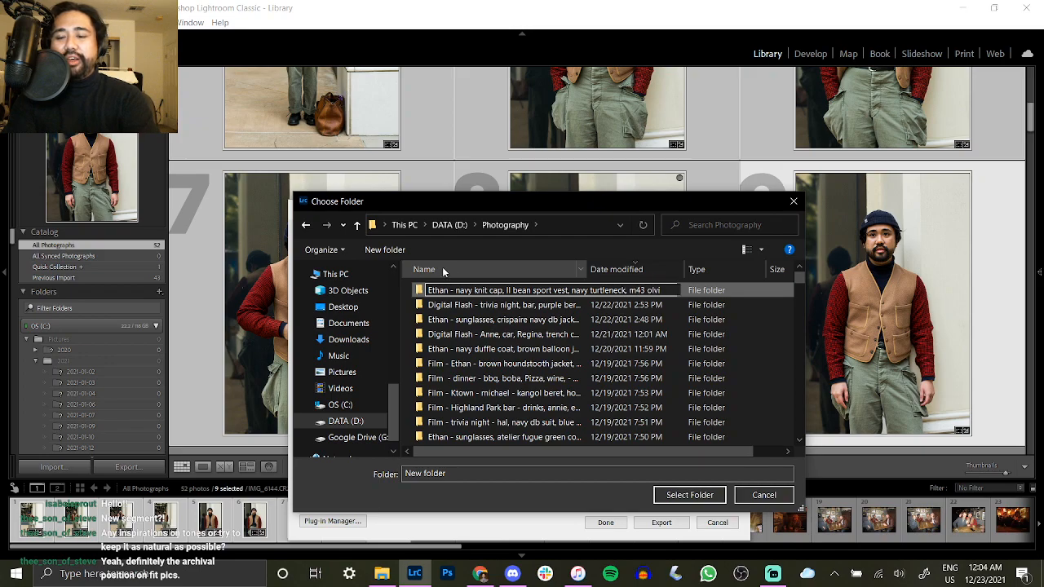
pyautogui.write('bt')
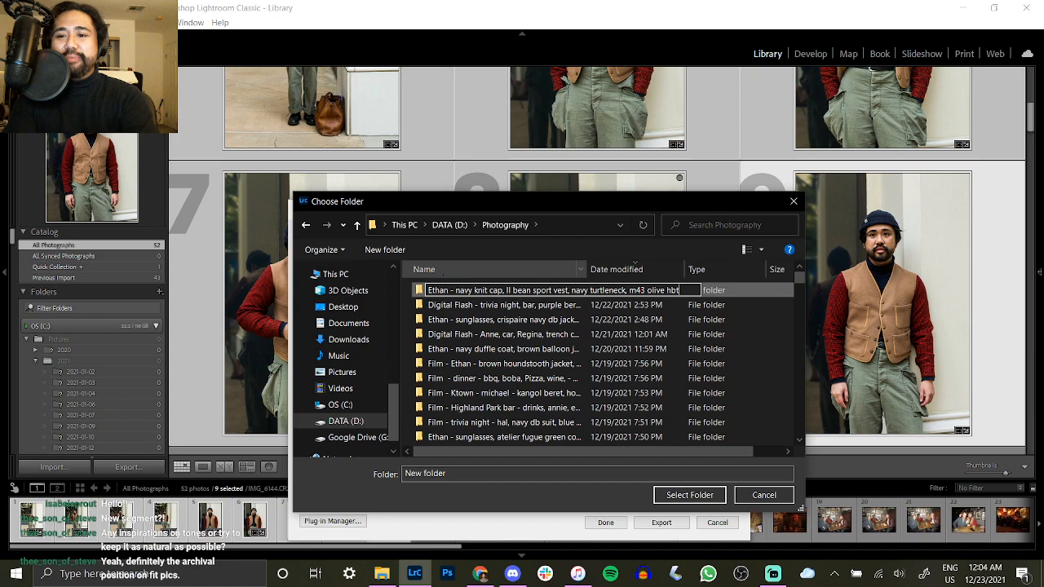
pyautogui.write(' military chinos,')
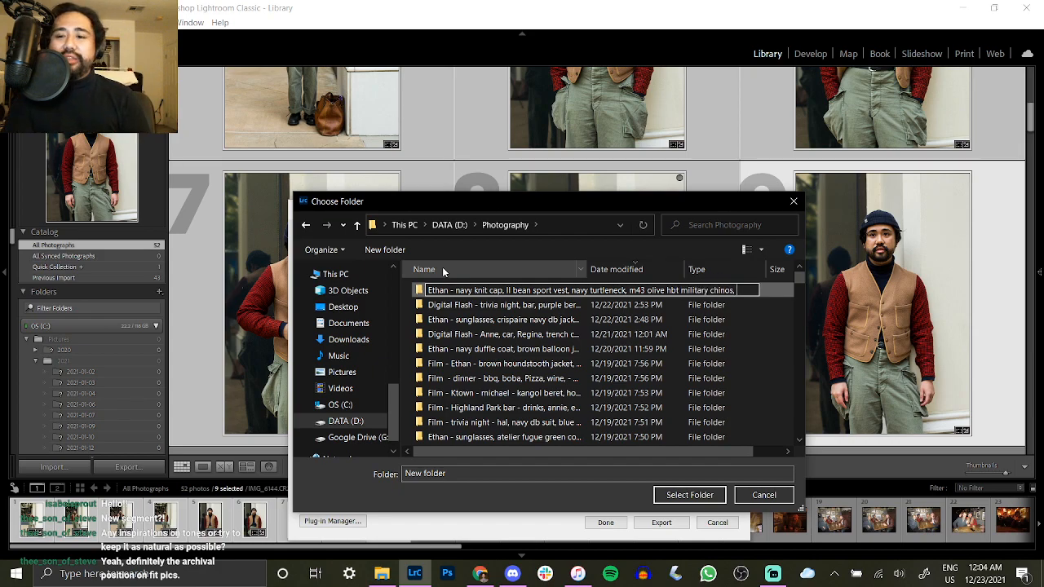
pyautogui.write(' cream socks,')
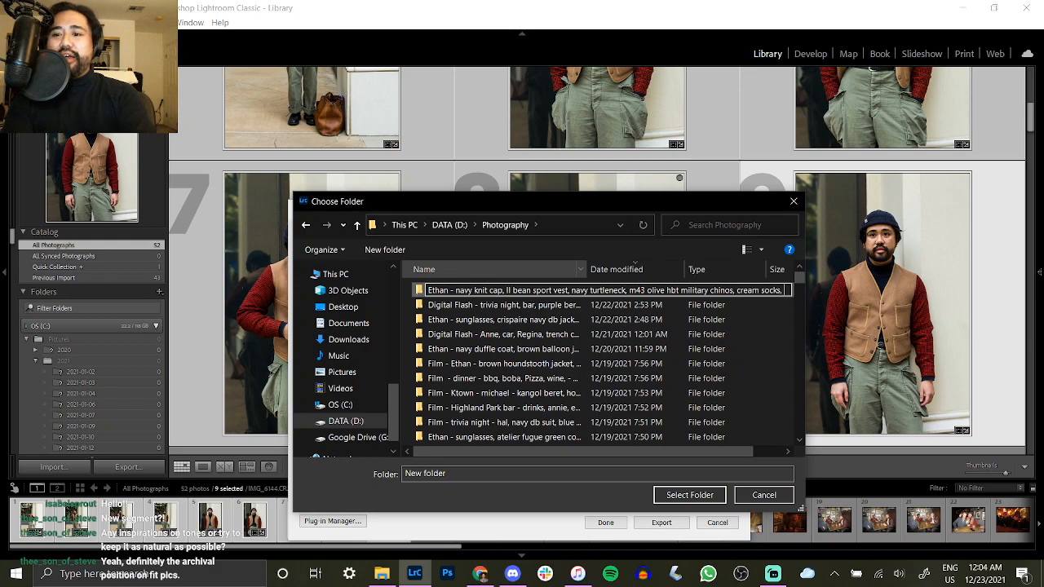
pyautogui.write(' yuketen')
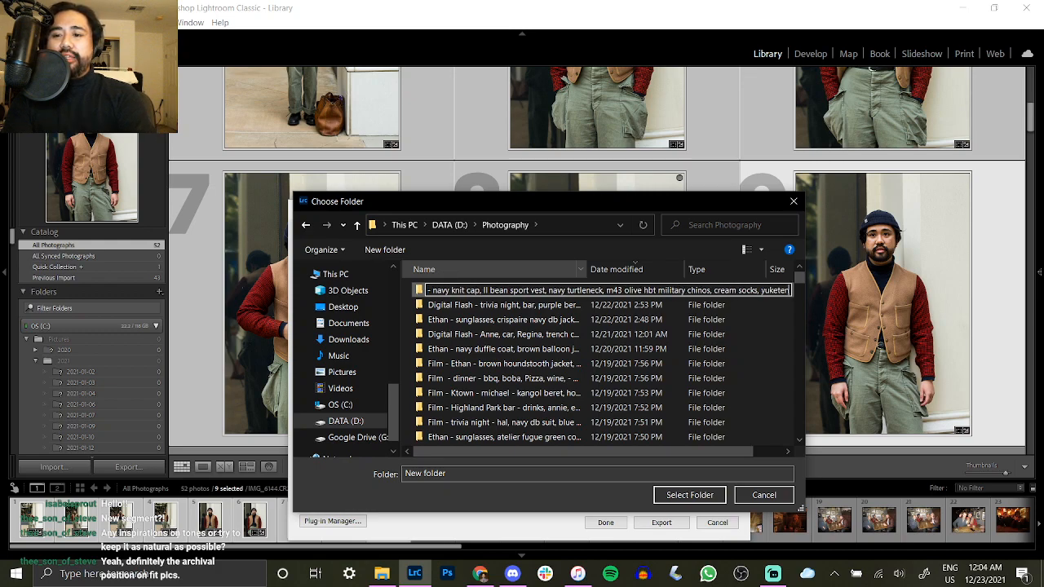
pyautogui.write(' paraboots')
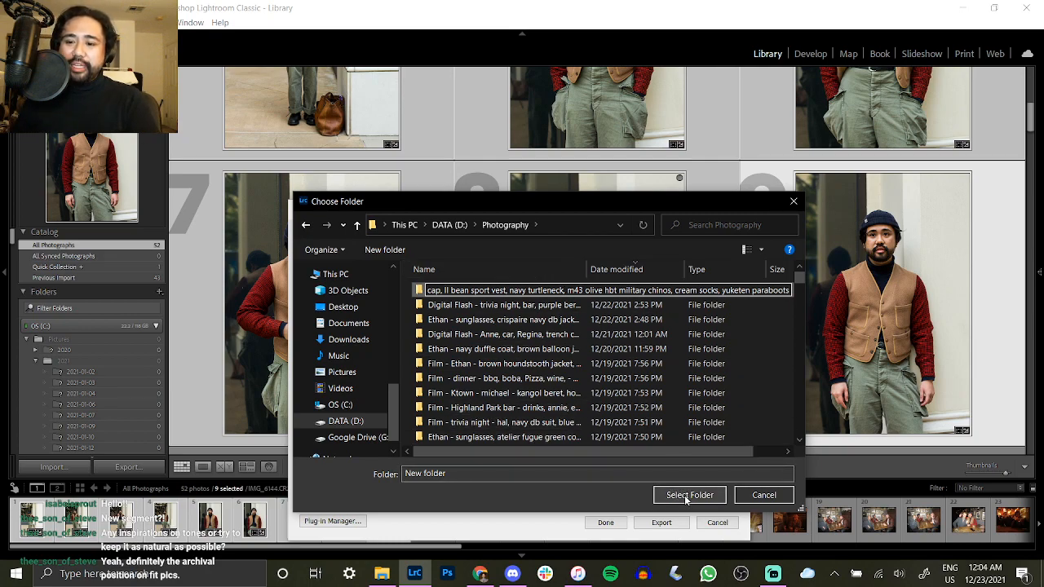
pyautogui.write(', tote')
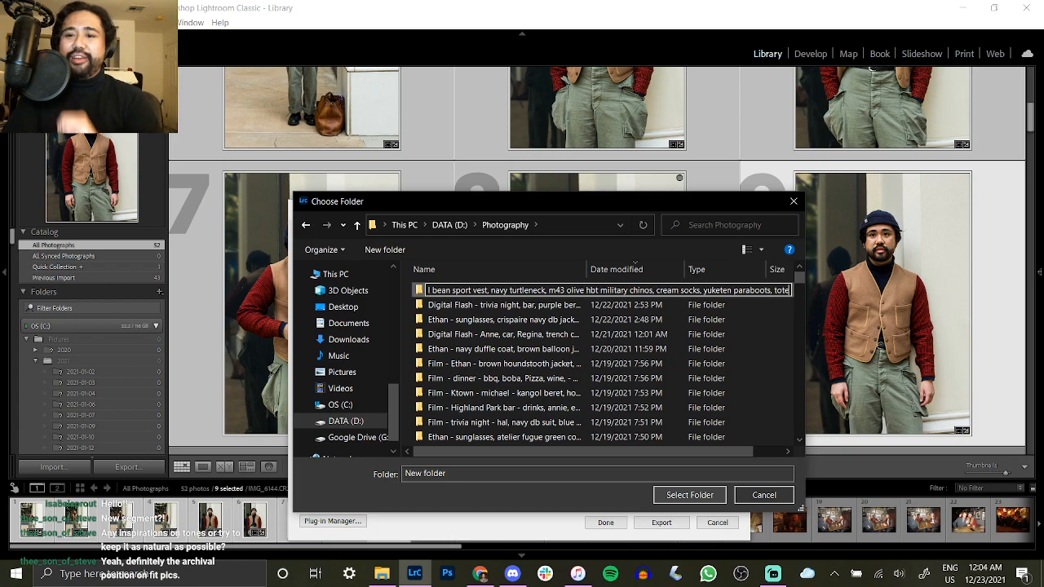
pyautogui.press('Return')
# Choose the new outfit folder as the destination and export the nine photos as JPEG.
pyautogui.click(696, 499)
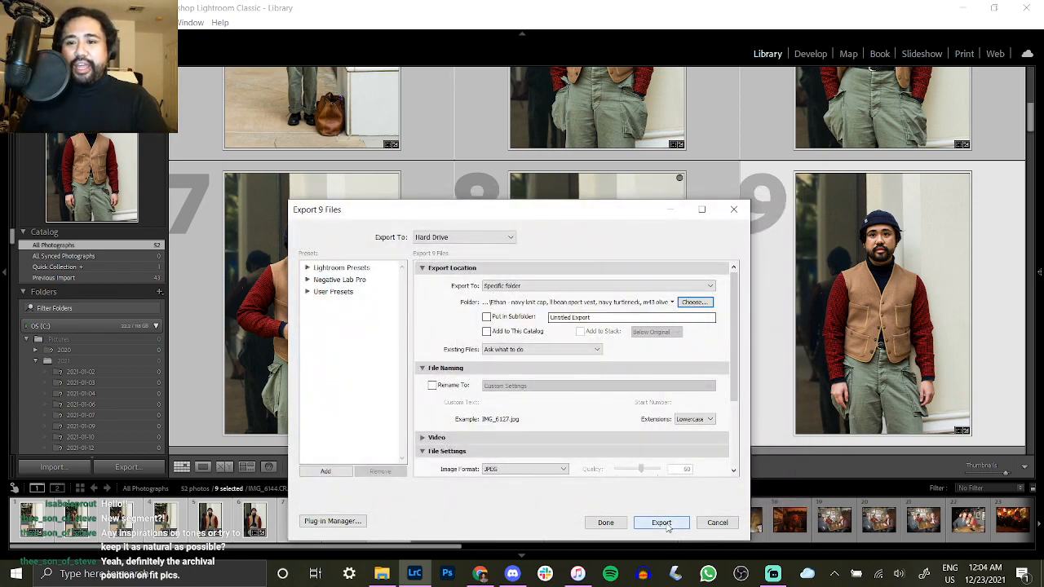
pyautogui.click(662, 524)
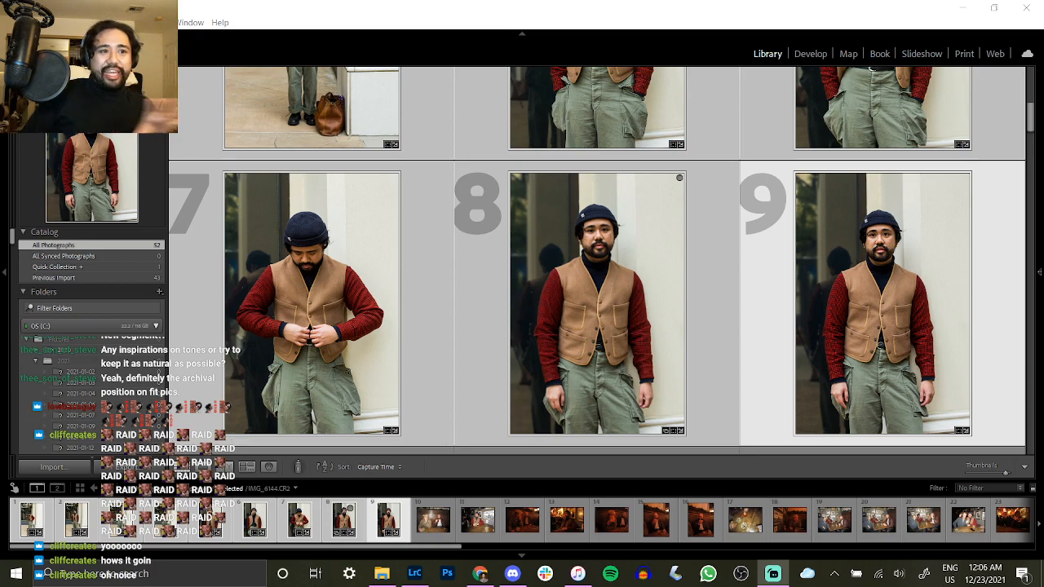
# Request removal of the nine selected outfit photos from the catalog.
pyautogui.click(237, 21)
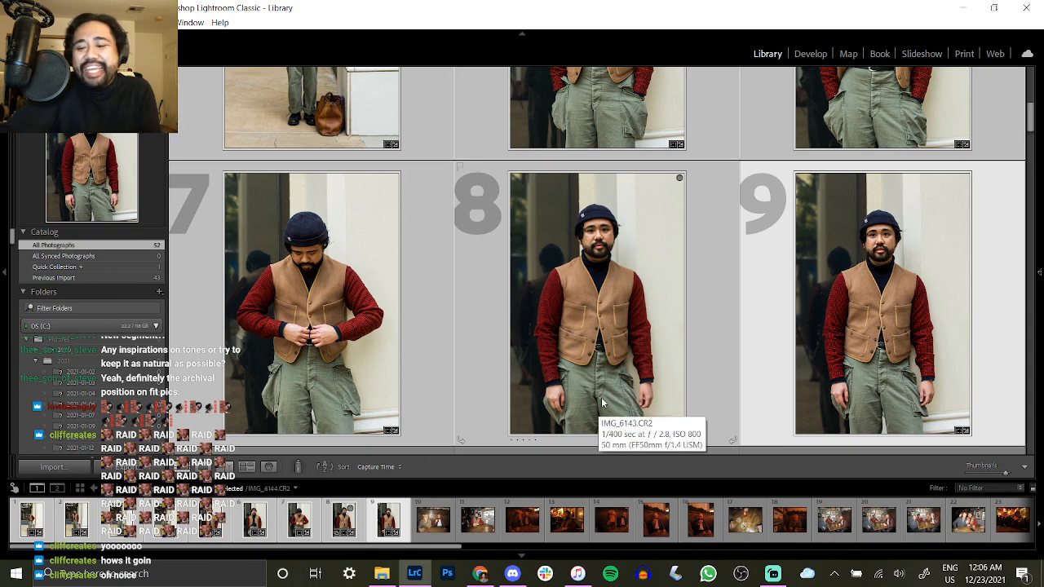
pyautogui.press('Delete')
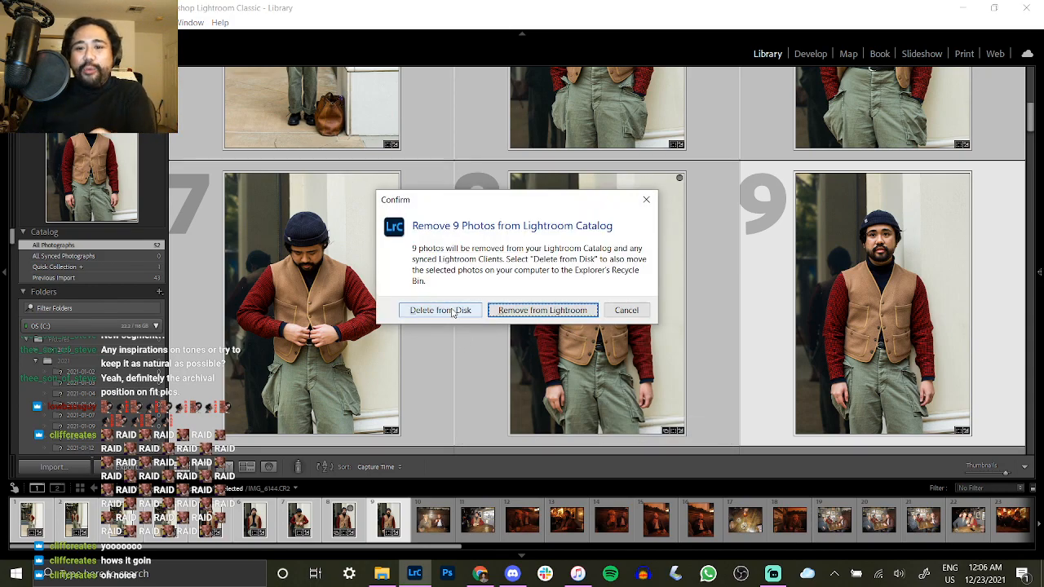
# Switch to File Explorer and check the exported images in the navy knit cap outfit folder under Photography, then close it.
pyautogui.click(381, 573)
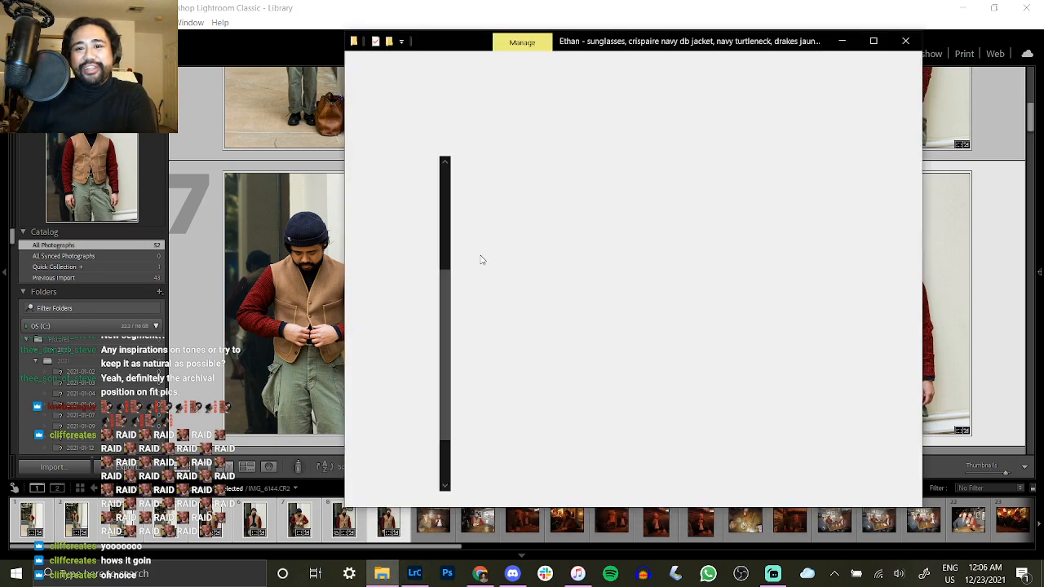
pyautogui.scroll(5, 400, 261)
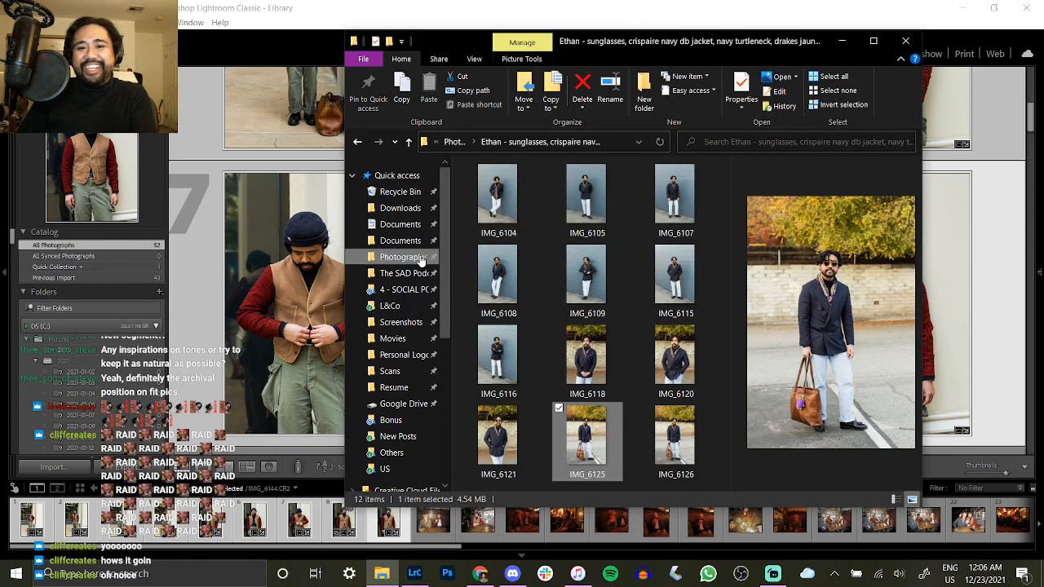
pyautogui.click(402, 257)
pyautogui.click(506, 289)
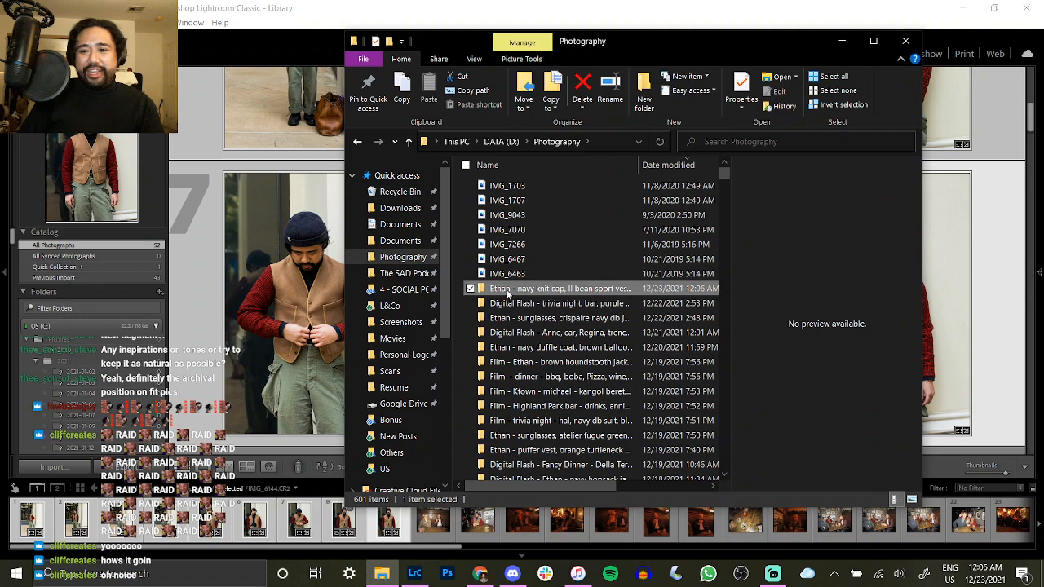
pyautogui.doubleClick(507, 290)
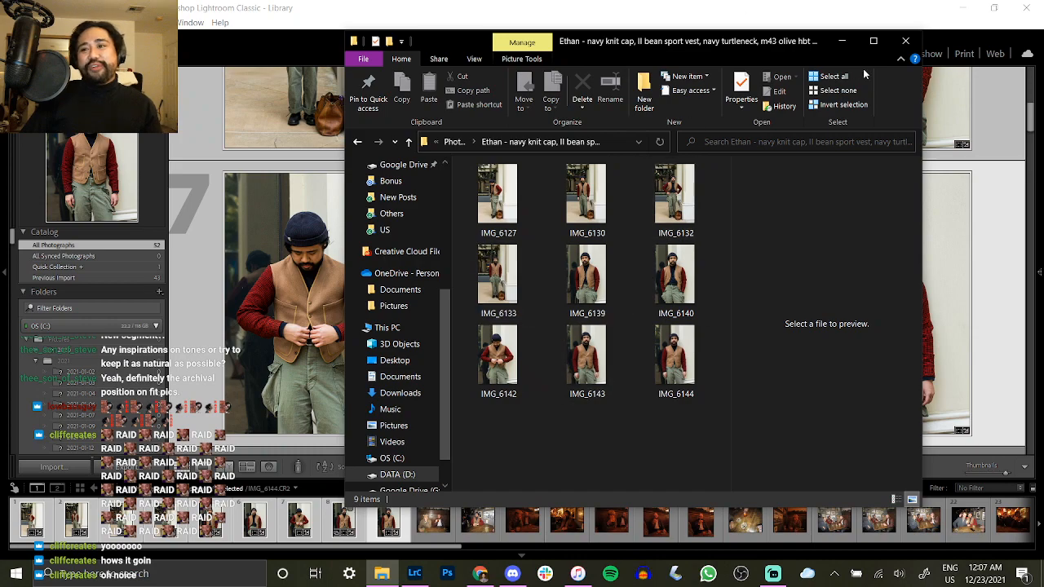
pyautogui.click(910, 45)
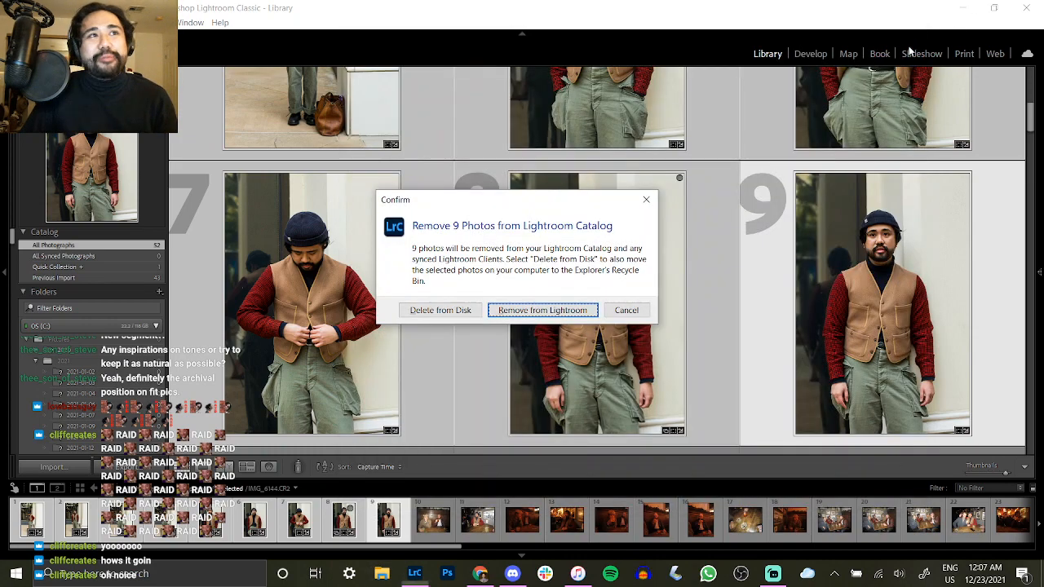
# Delete the nine outfit photos from disk and open the first remaining bar photo in the Develop module.
pyautogui.click(460, 318)
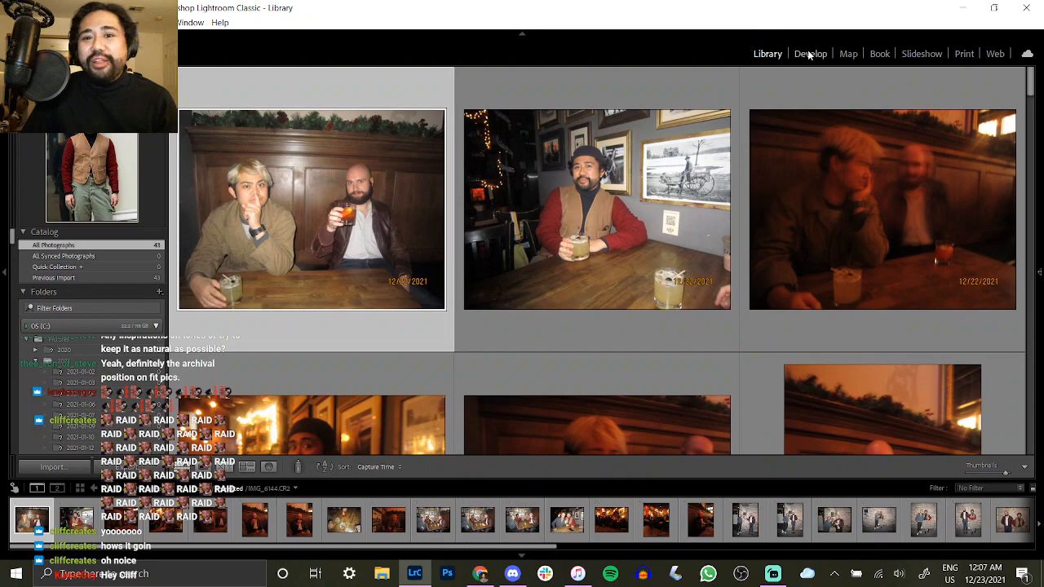
pyautogui.click(809, 54)
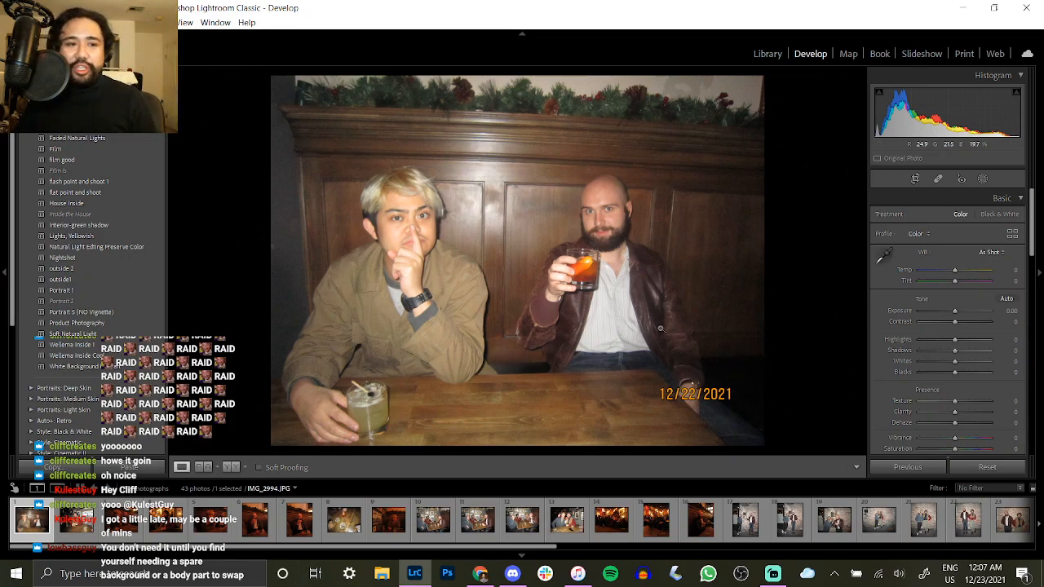
pyautogui.click(412, 212)
pyautogui.moveTo(517, 298); pyautogui.dragTo(674, 305)
pyautogui.click(555, 273)
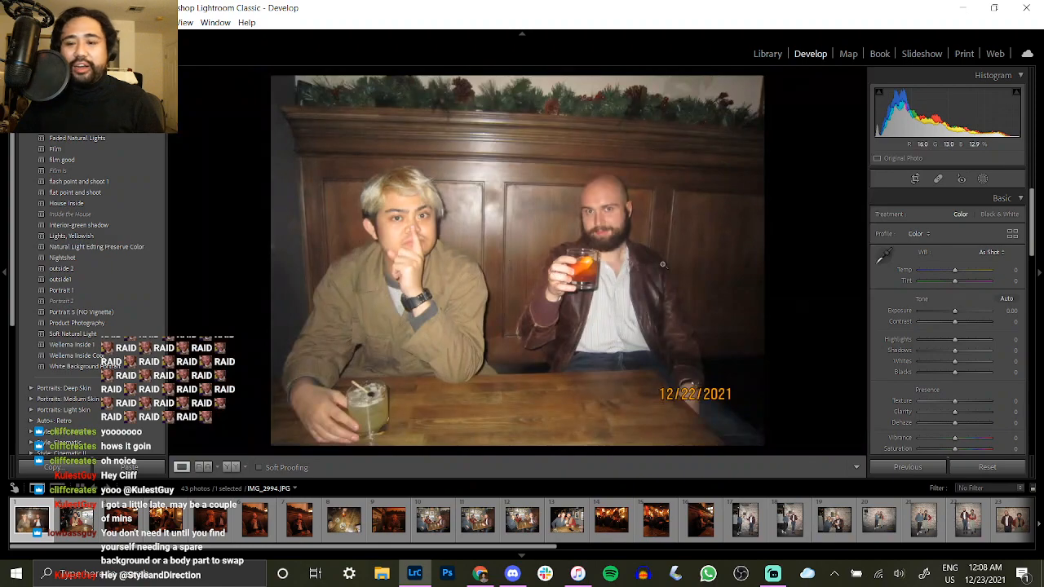
# Examine the two seated men up close in the unedited bar photo and return to the full view.
pyautogui.click(610, 220)
pyautogui.moveTo(610, 219); pyautogui.dragTo(611, 229)
pyautogui.click(611, 229)
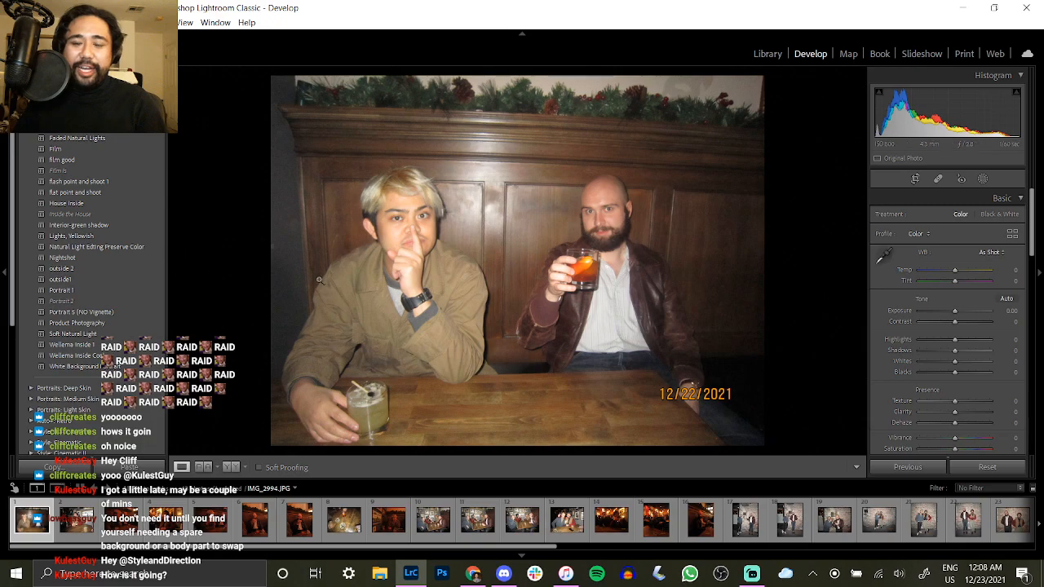
pyautogui.click(609, 256)
pyautogui.click(632, 264)
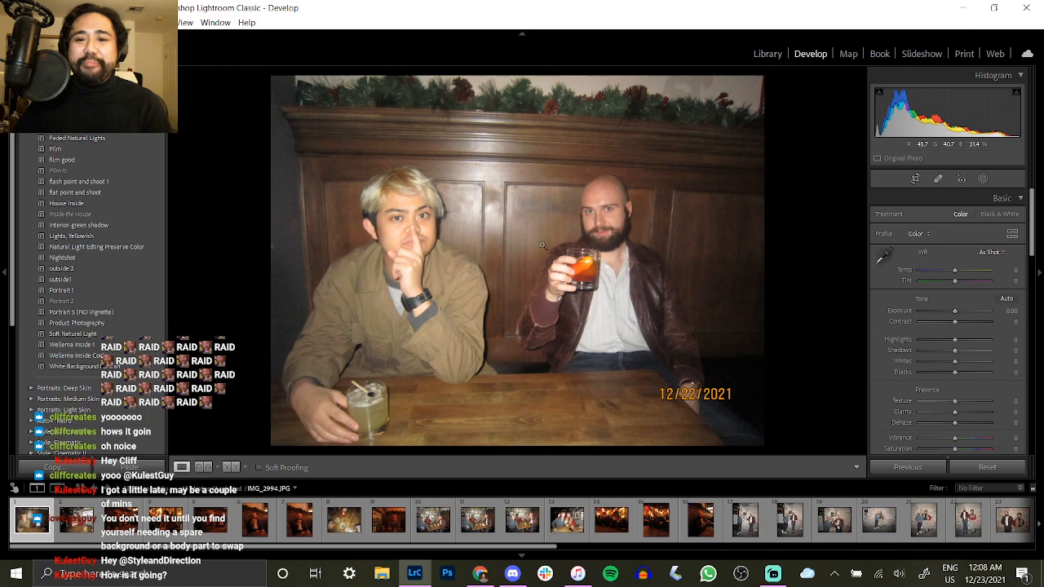
pyautogui.click(306, 238)
pyautogui.click(307, 236)
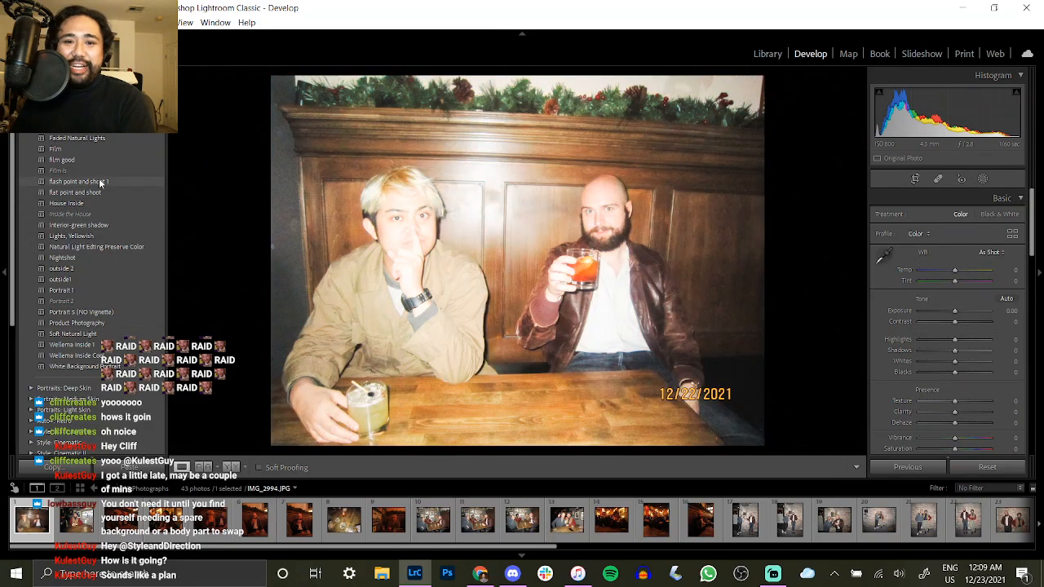
# Apply the "flash point and shoot 1" preset to the bar photo and compare it with the original.
pyautogui.click(105, 182)
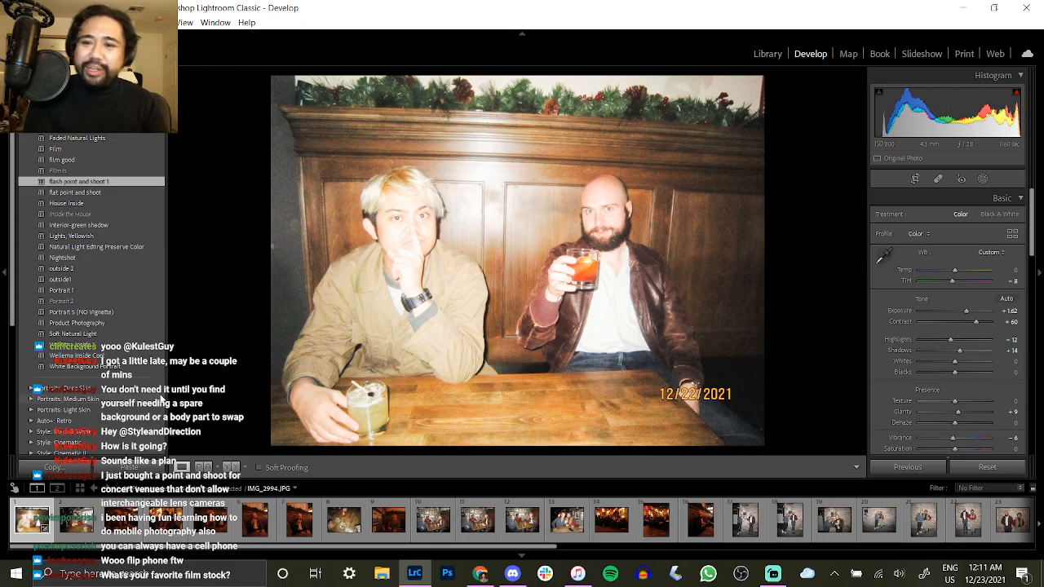
pyautogui.press('\\')
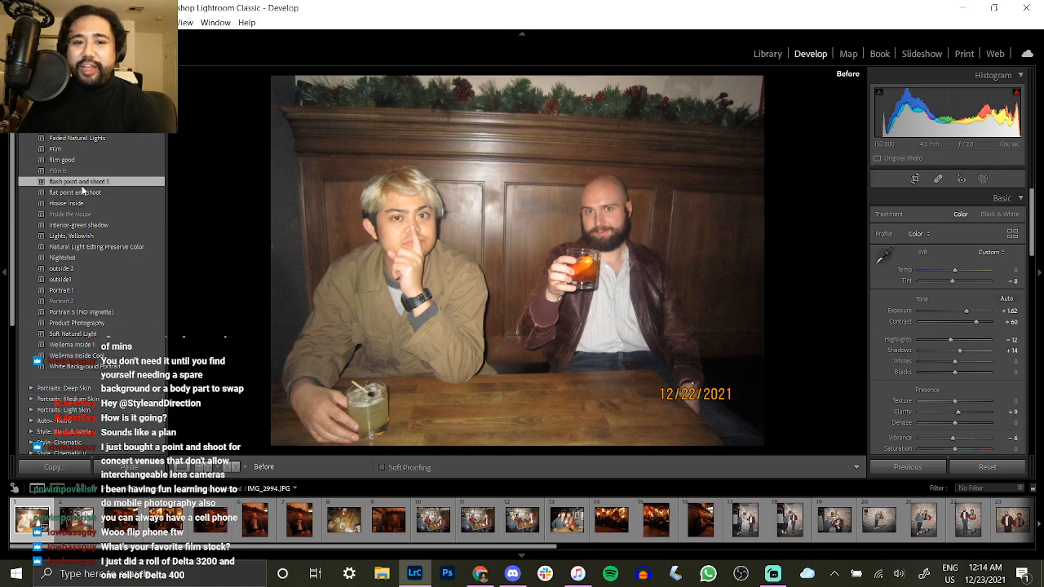
pyautogui.press('\\')
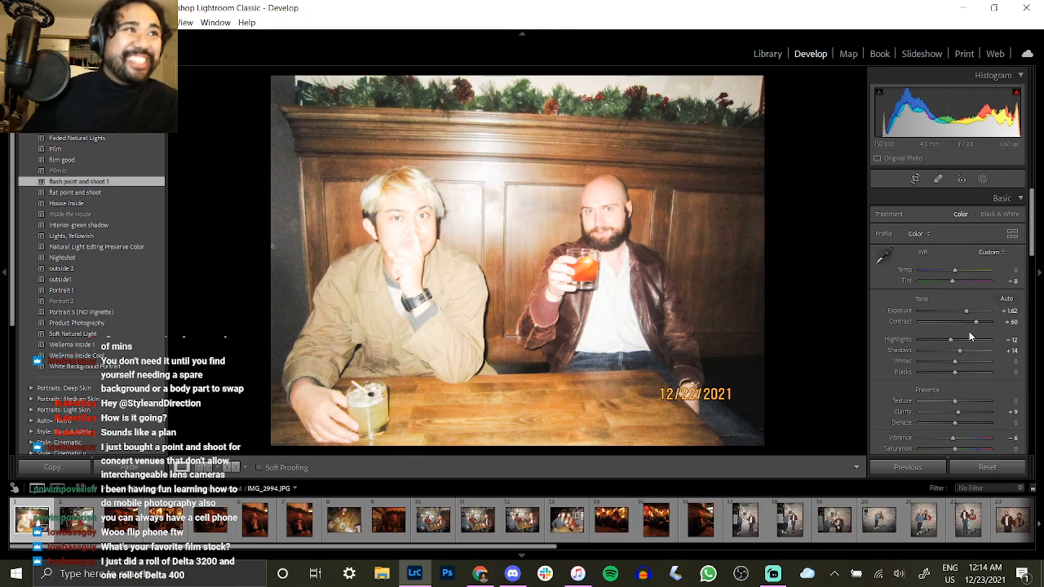
# Lower the Exposure to +0.85 and compare the result with the original photo.
pyautogui.moveTo(966, 311); pyautogui.dragTo(962, 318)
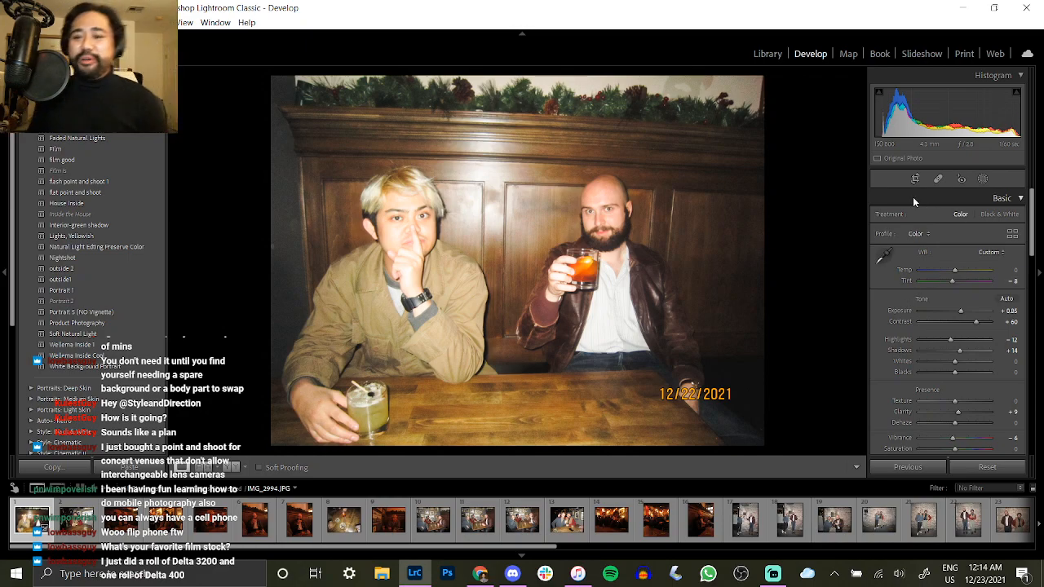
pyautogui.press('\\')
pyautogui.press('\\')
pyautogui.press('\\')
pyautogui.press('\\')
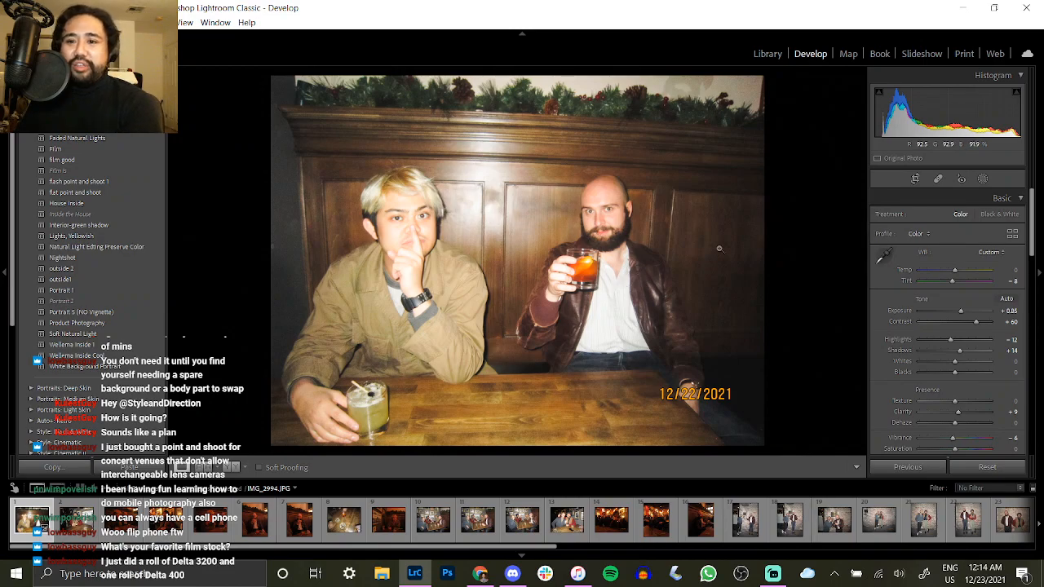
# Set the Contrast to +57 and check the bearded man's face up close.
pyautogui.doubleClick(914, 320)
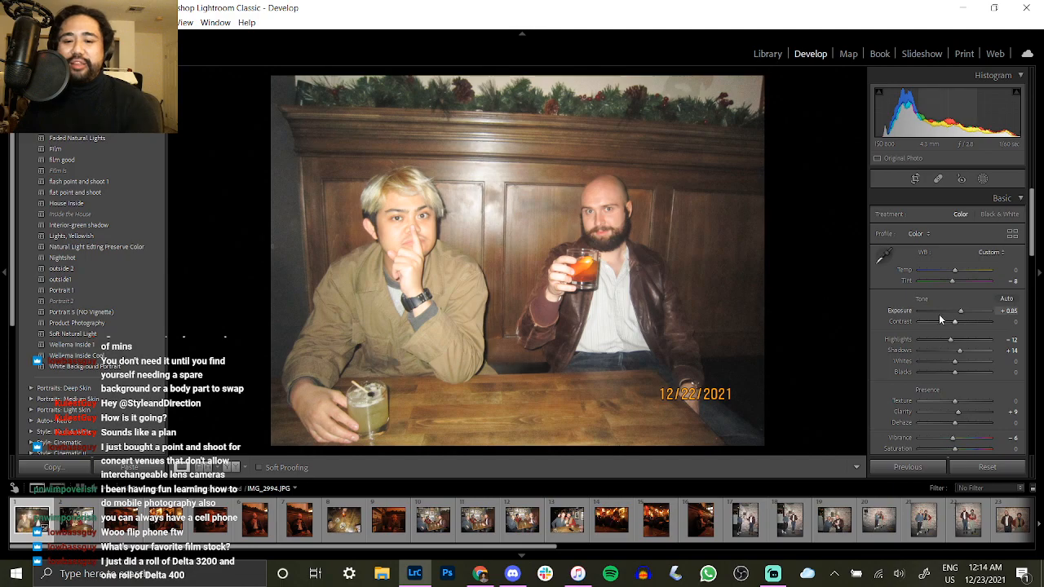
pyautogui.hotkey('ctrl', 'z')
pyautogui.moveTo(976, 324); pyautogui.dragTo(972, 322)
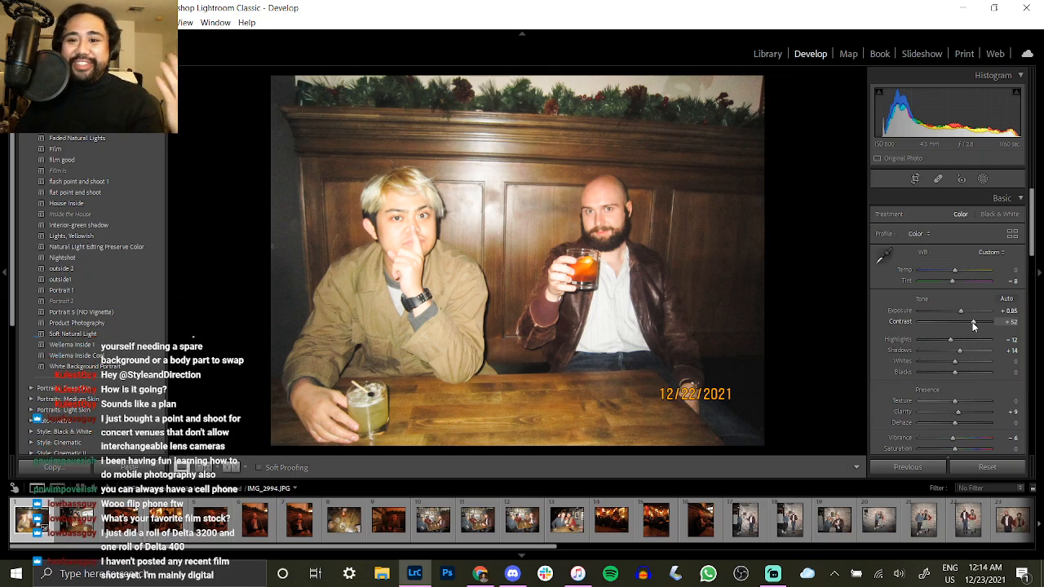
pyautogui.moveTo(970, 323); pyautogui.dragTo(971, 321)
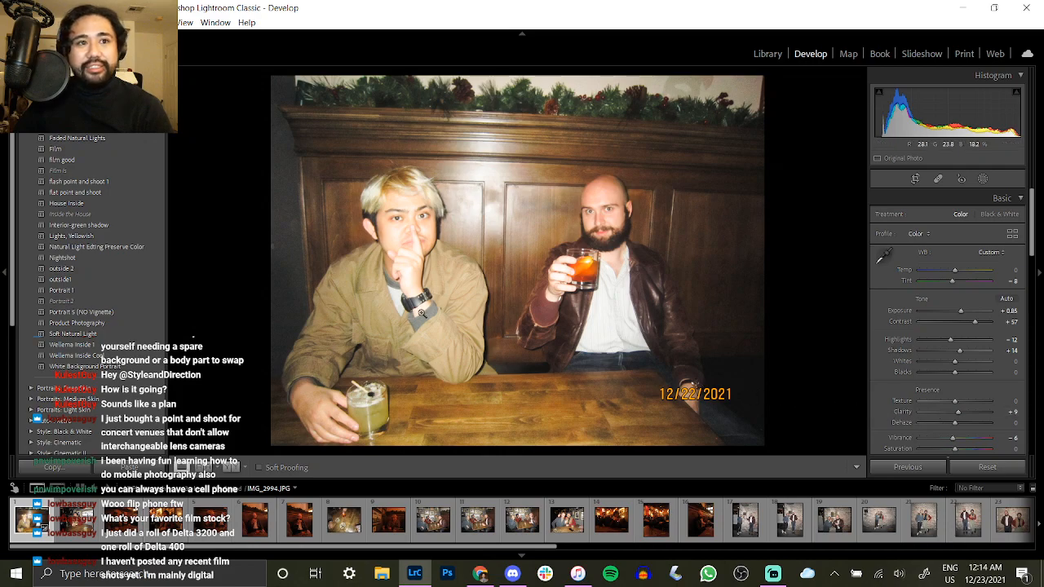
pyautogui.click(602, 216)
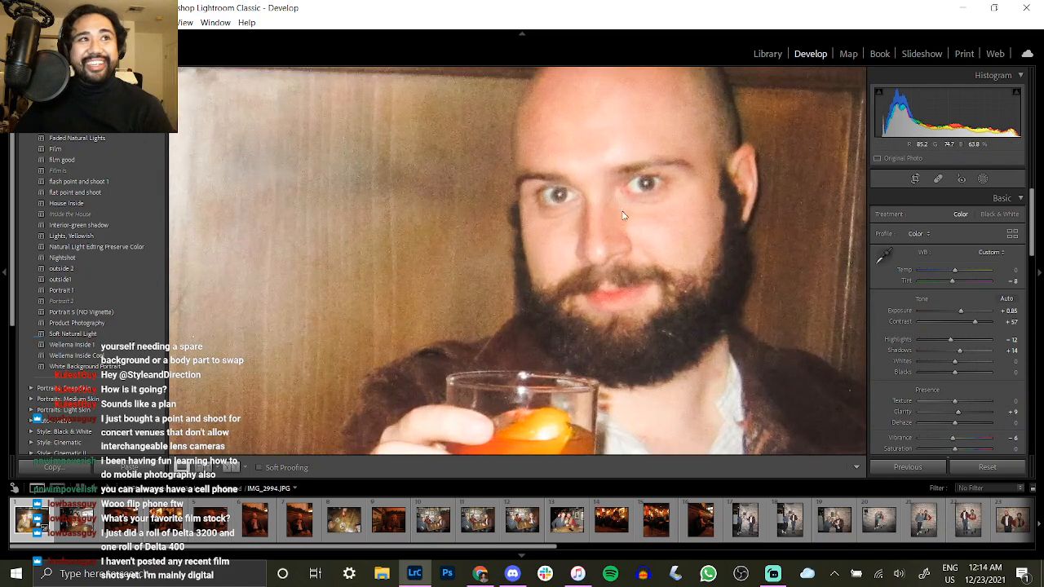
pyautogui.click(621, 212)
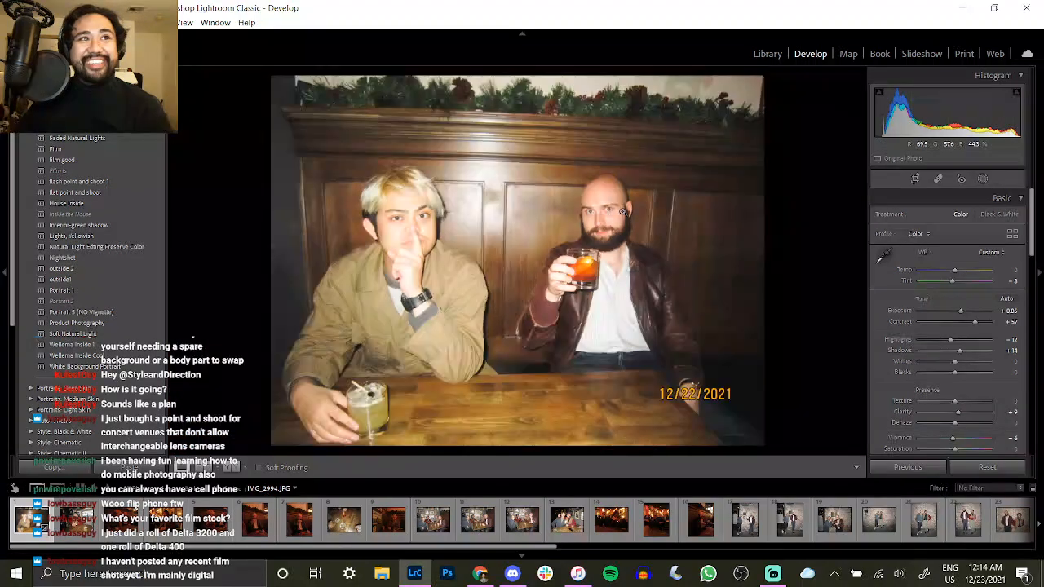
# Try Clarity amounts of +66, -12, +9 and +100, and bring it back to +26.
pyautogui.click(977, 410)
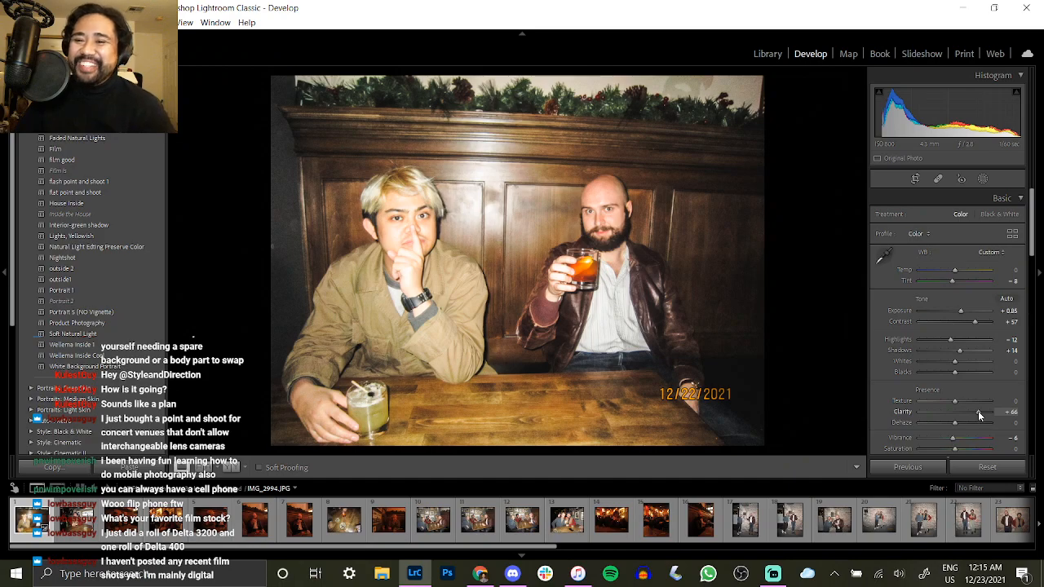
pyautogui.click(951, 412)
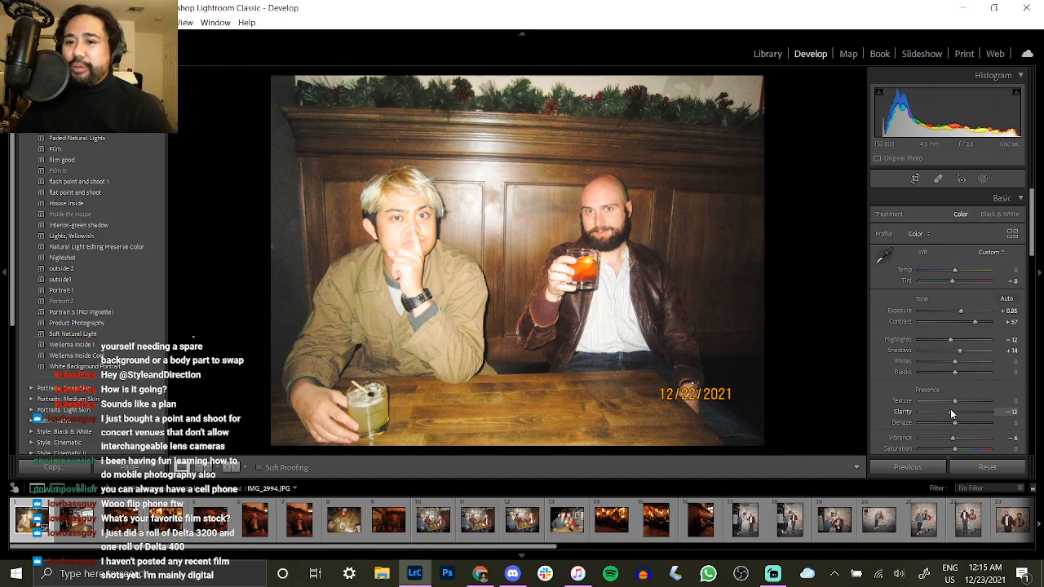
pyautogui.click(959, 412)
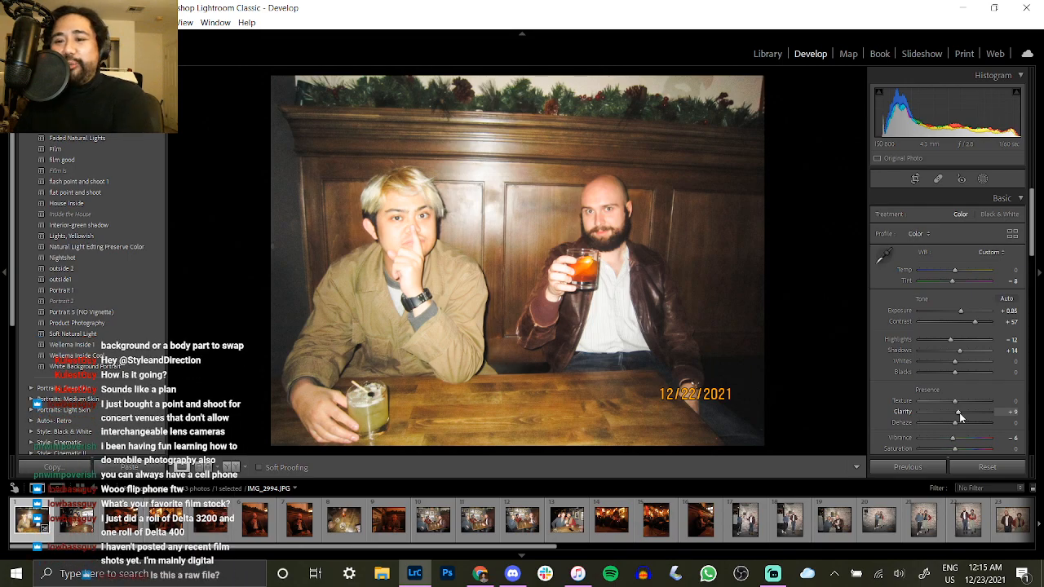
pyautogui.moveTo(959, 412); pyautogui.dragTo(1005, 419)
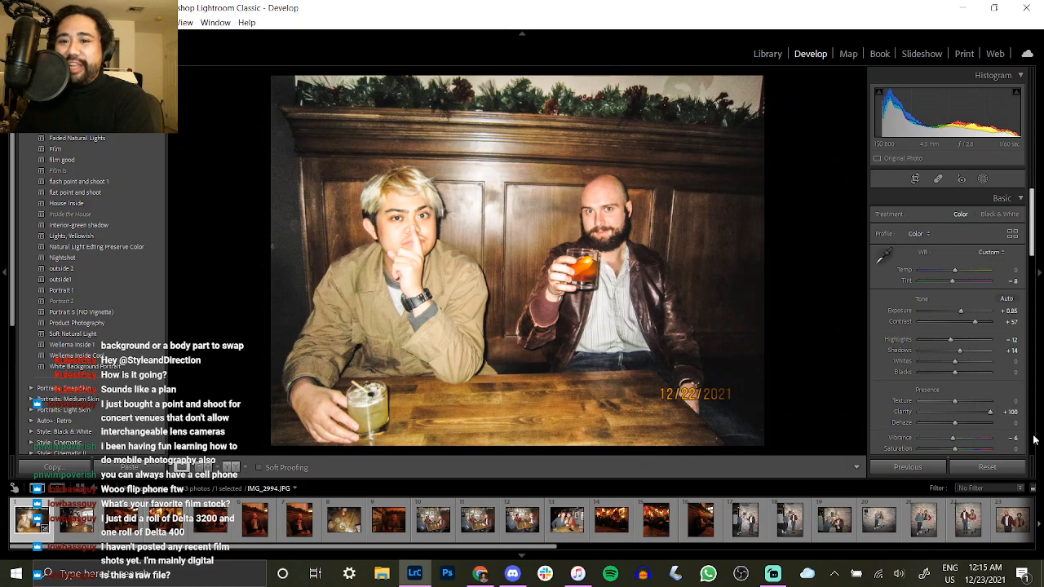
pyautogui.click(965, 413)
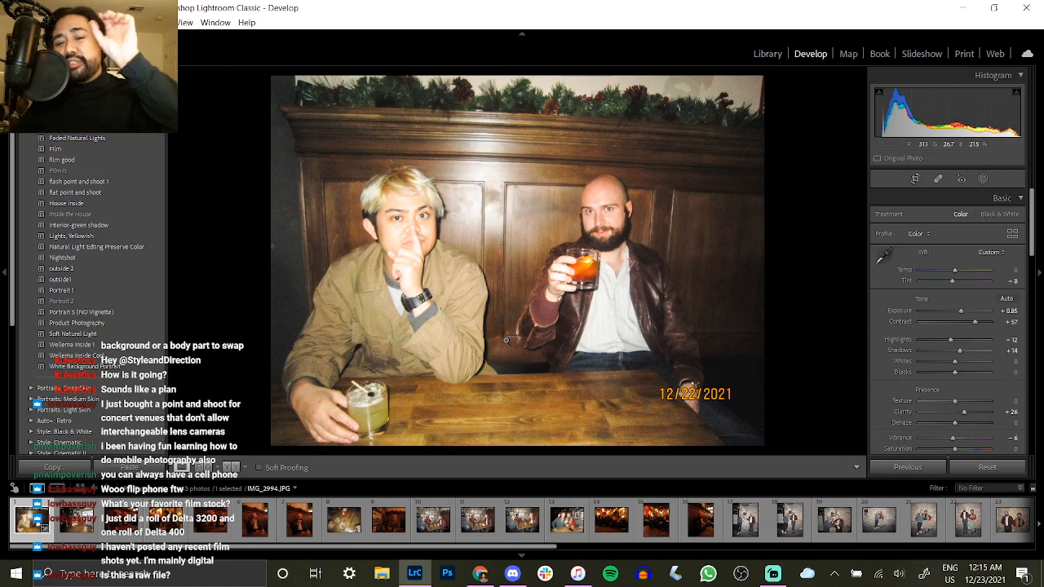
# Reset Vibrance to 0 after testing it at +100, and set Clarity to +23.
pyautogui.doubleClick(908, 439)
pyautogui.moveTo(961, 443); pyautogui.dragTo(993, 455)
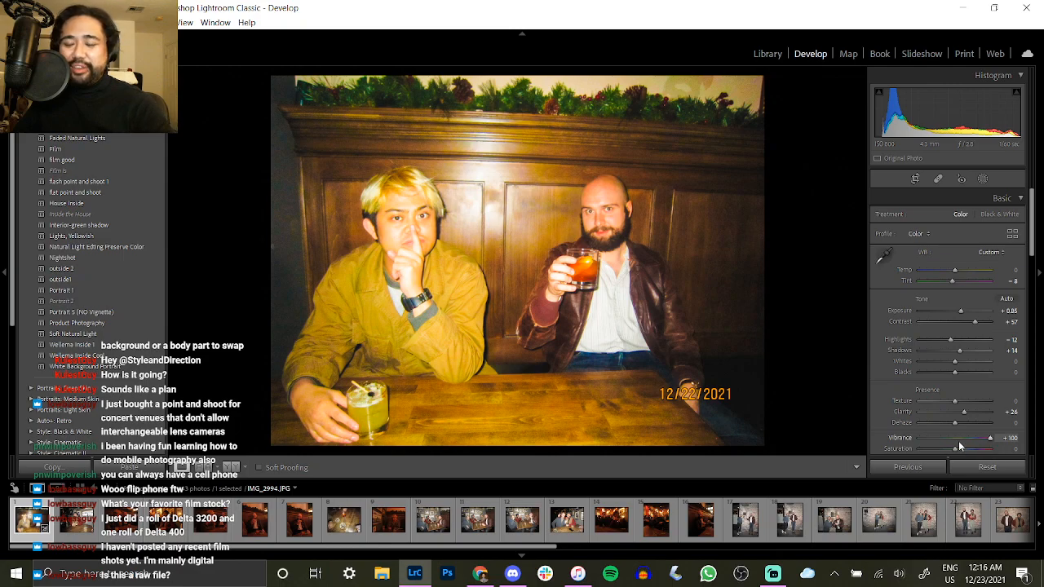
pyautogui.hotkey('ctrl', 'z')
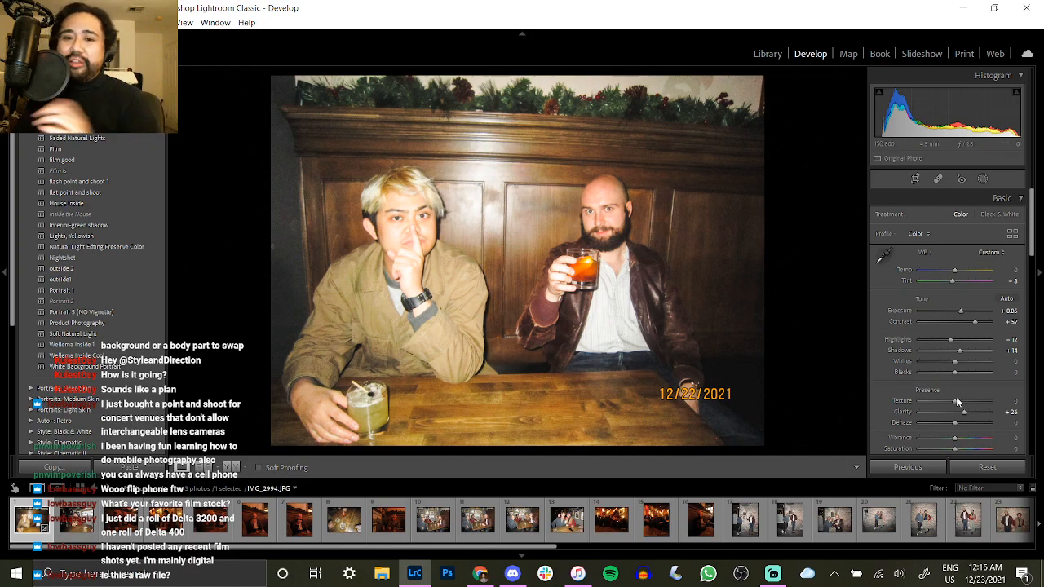
pyautogui.moveTo(958, 411); pyautogui.dragTo(962, 414)
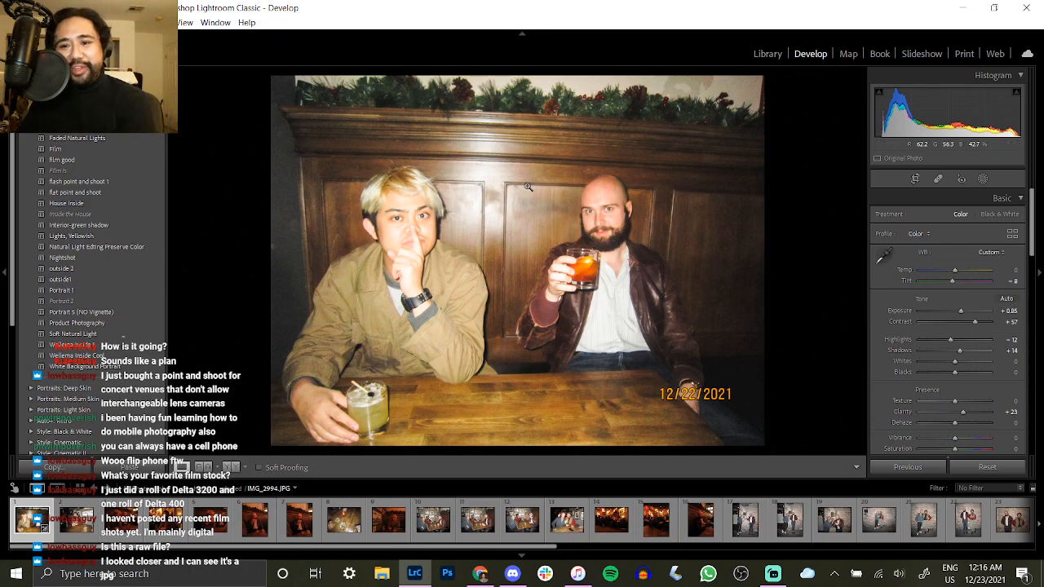
# Inspect the photo up close and compare the edited version with the original several times.
pyautogui.click(561, 167)
pyautogui.click(533, 215)
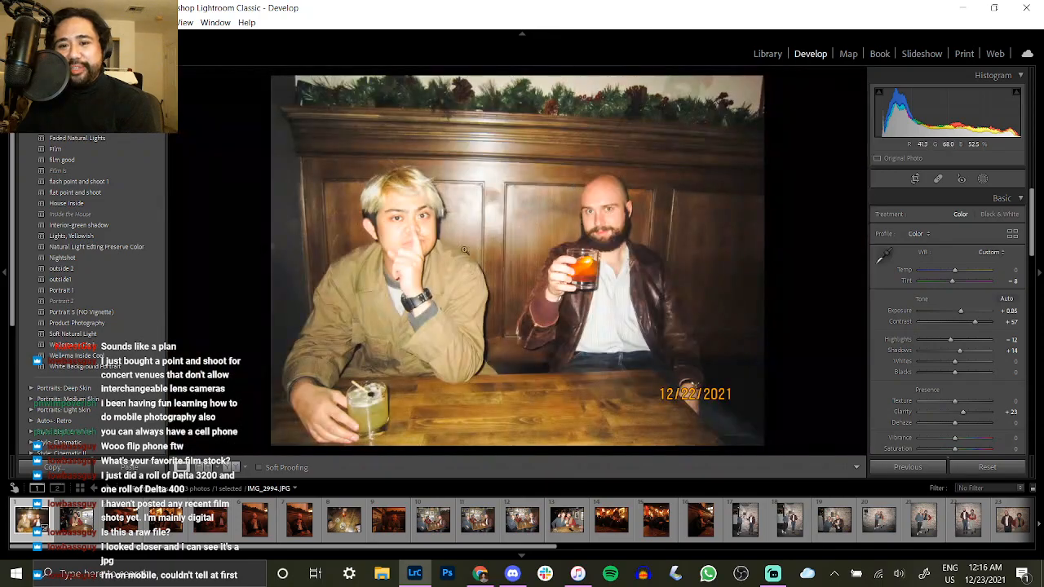
pyautogui.press('\\')
pyautogui.press('\\')
pyautogui.press('\\')
pyautogui.press('\\')
pyautogui.press('\\')
pyautogui.press('\\')
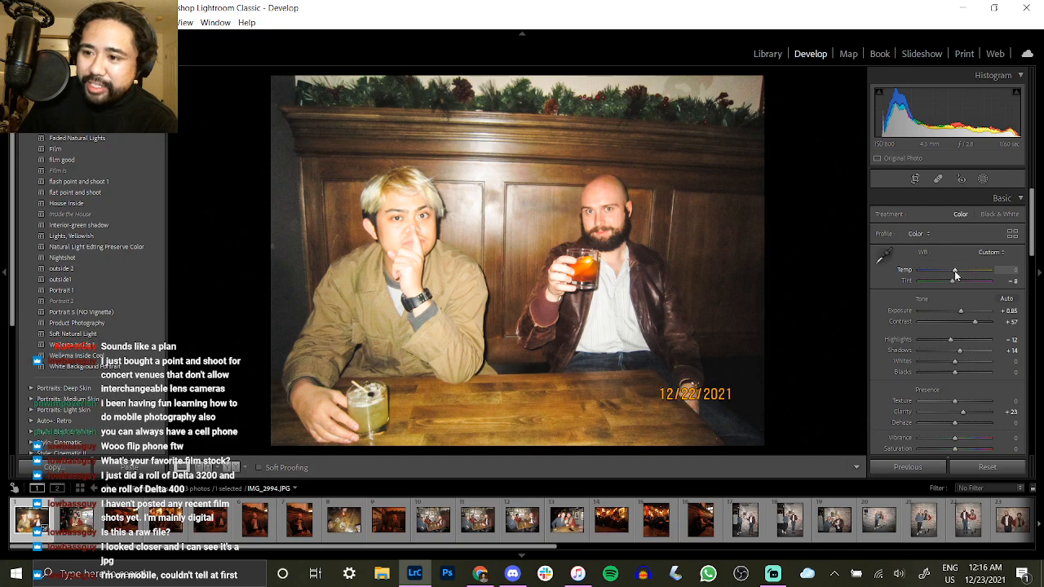
# Try white balance Temp values of -20 and +8, and reset Temp to its default.
pyautogui.moveTo(954, 271); pyautogui.dragTo(948, 278)
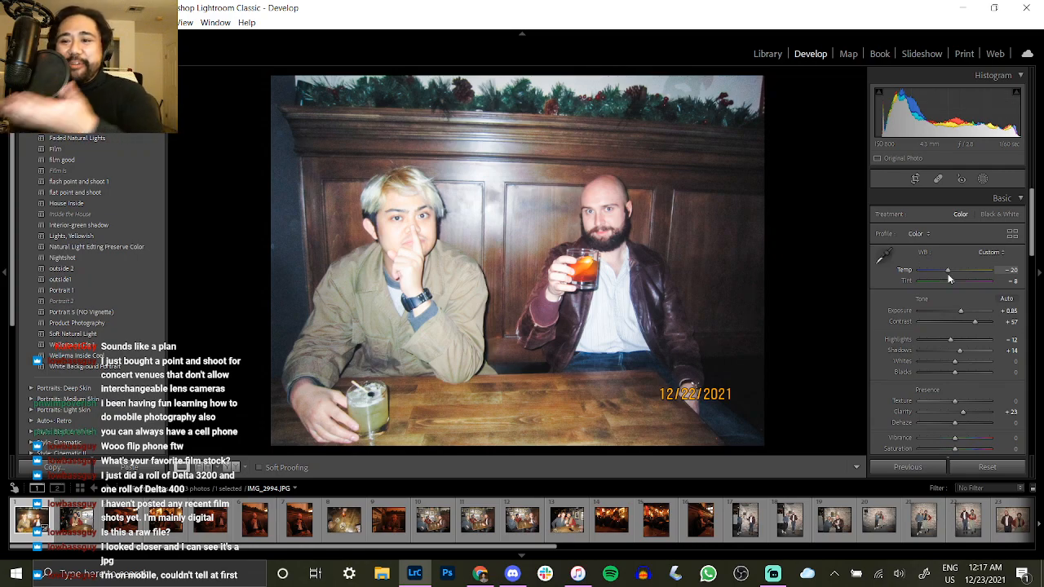
pyautogui.moveTo(948, 277); pyautogui.dragTo(958, 279)
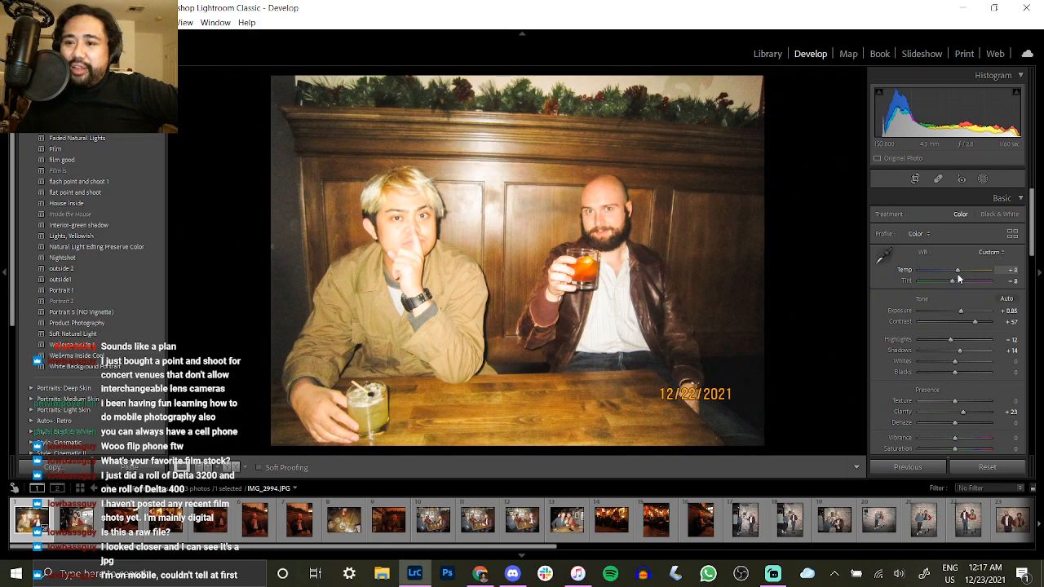
pyautogui.doubleClick(904, 270)
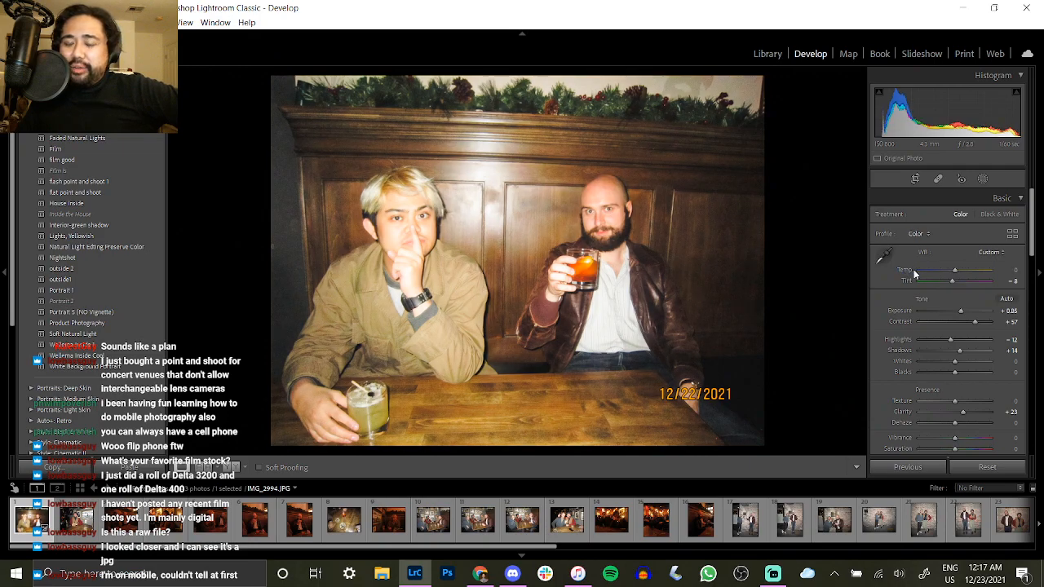
# Set the white balance Temp to -5 and compare the edit with the original.
pyautogui.click(1006, 273)
pyautogui.write('-5')
pyautogui.press('Return')
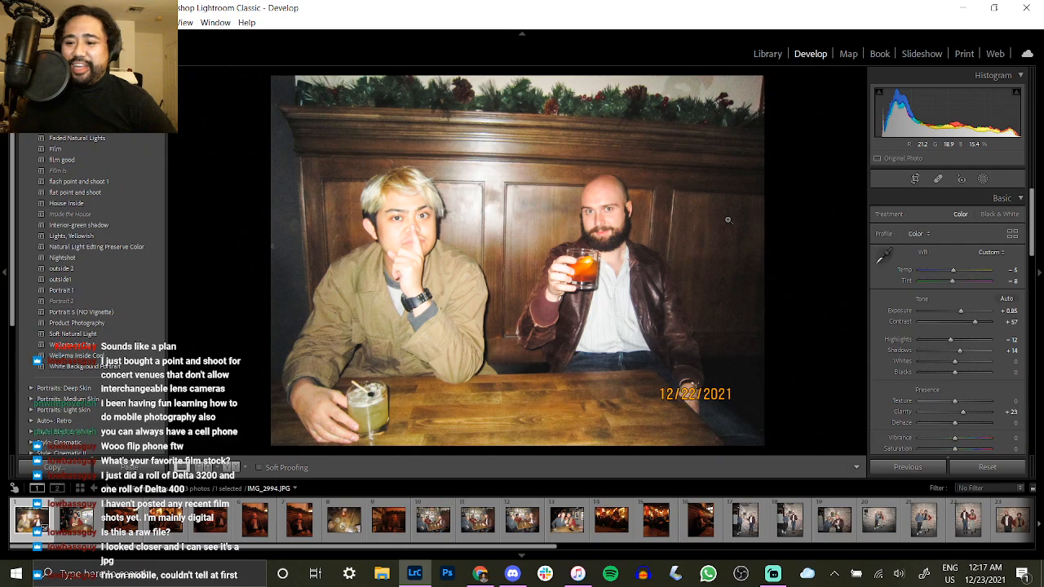
pyautogui.press('\\')
pyautogui.press('\\')
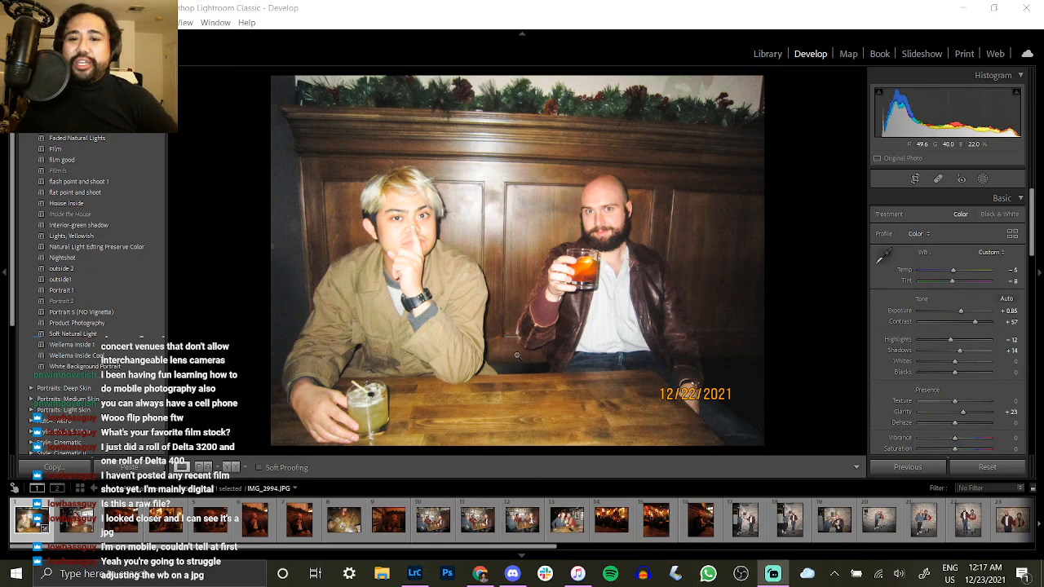
# Examine the blond man's face up close at different magnifications and return to the full photo.
pyautogui.click(402, 235)
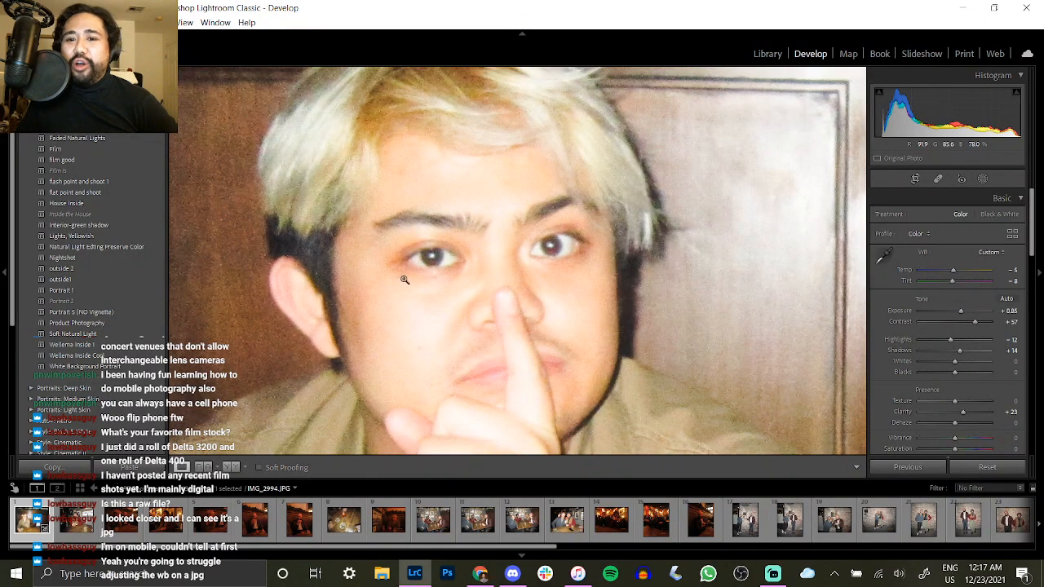
pyautogui.click(463, 282)
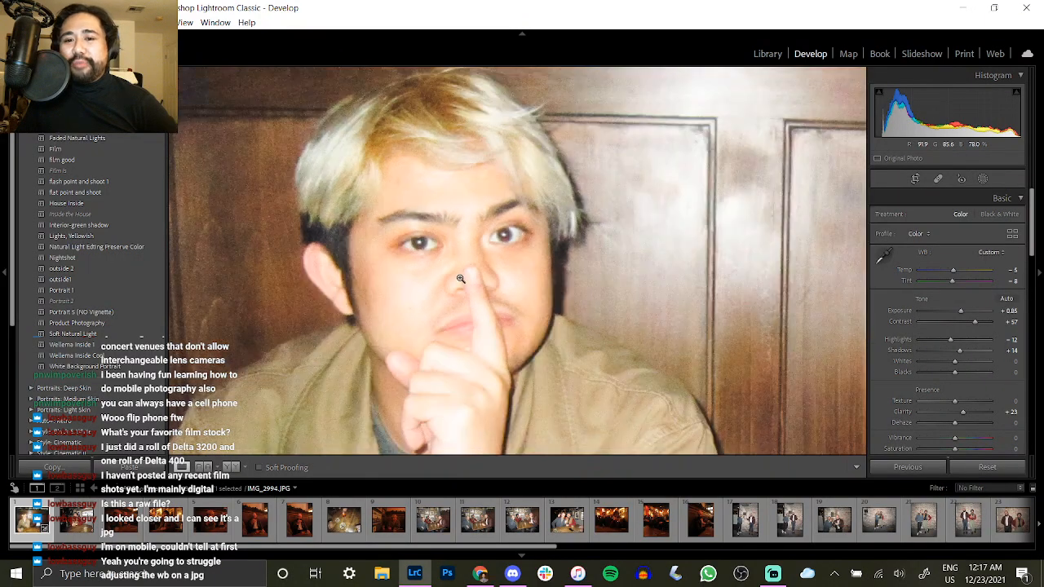
pyautogui.click(431, 252)
pyautogui.click(394, 224)
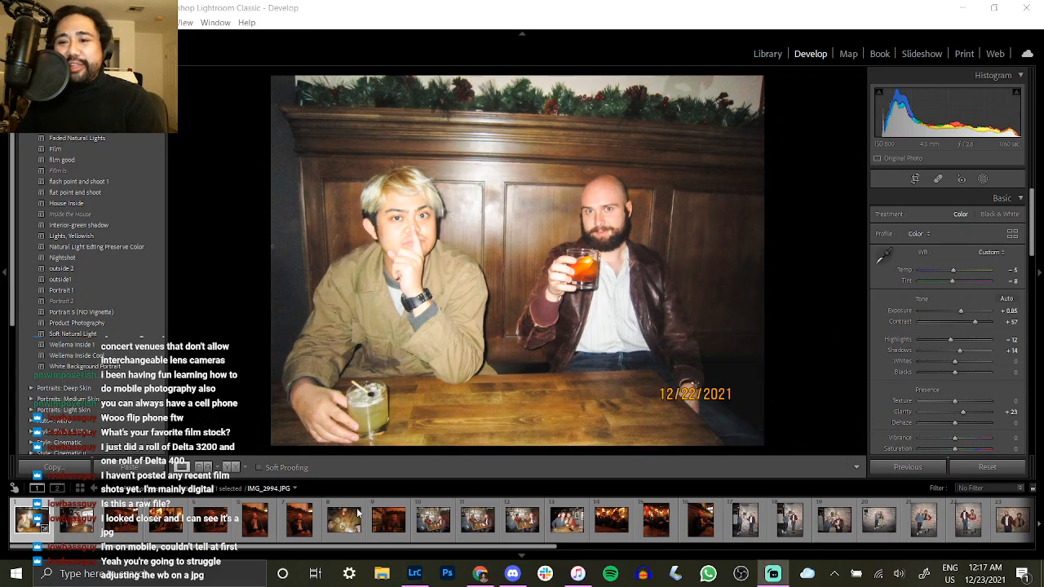
# Review the Basic and Tone Curve settings and inspect the dark wall beside the wood paneling up close.
pyautogui.scroll(-2, 967, 334)
pyautogui.scroll(-6, 966, 334)
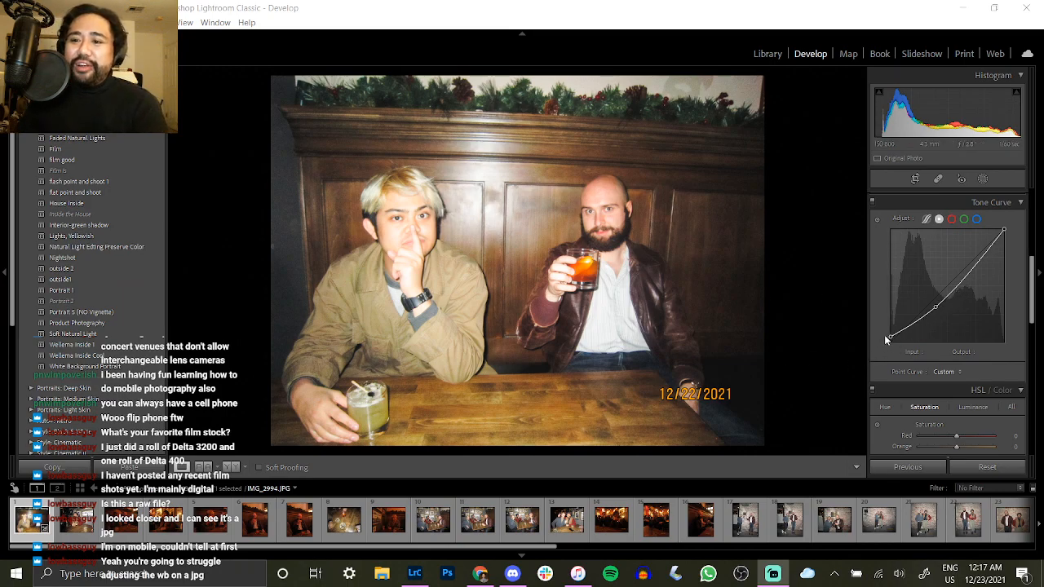
pyautogui.scroll(5, 946, 326)
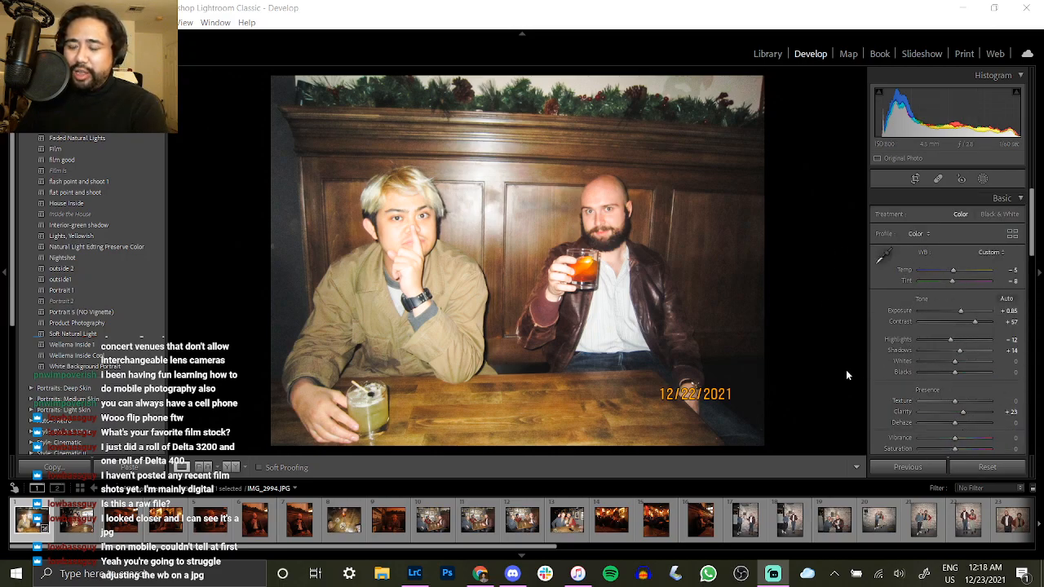
pyautogui.scroll(-1, 963, 366)
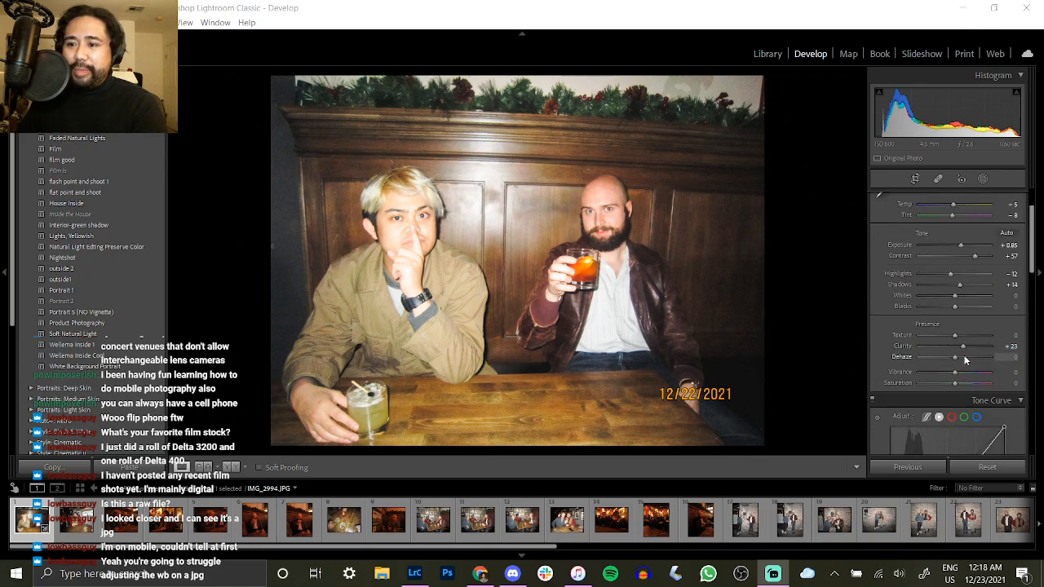
pyautogui.scroll(-3, 966, 384)
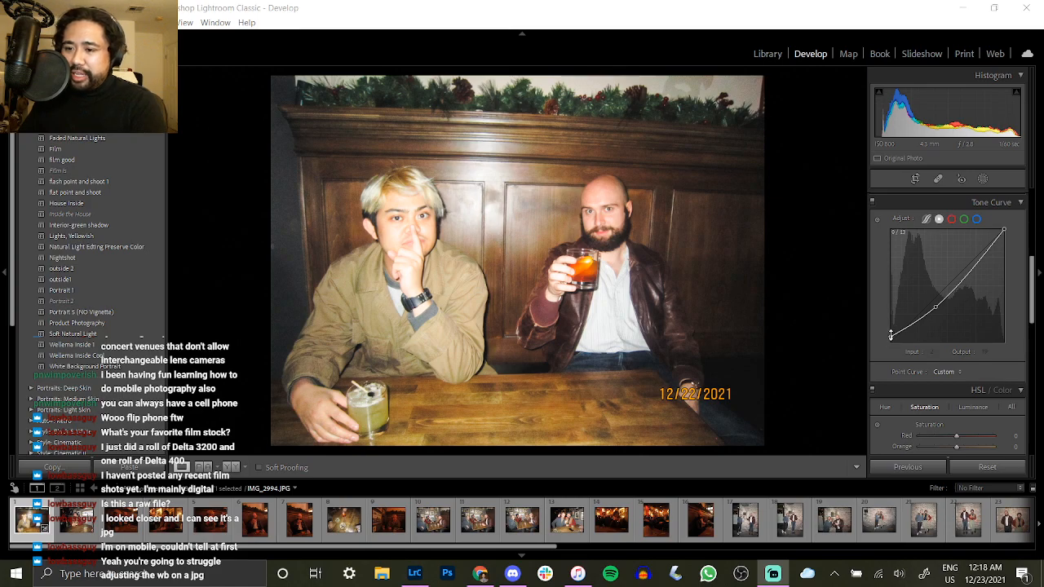
pyautogui.click(310, 218)
pyautogui.click(310, 218)
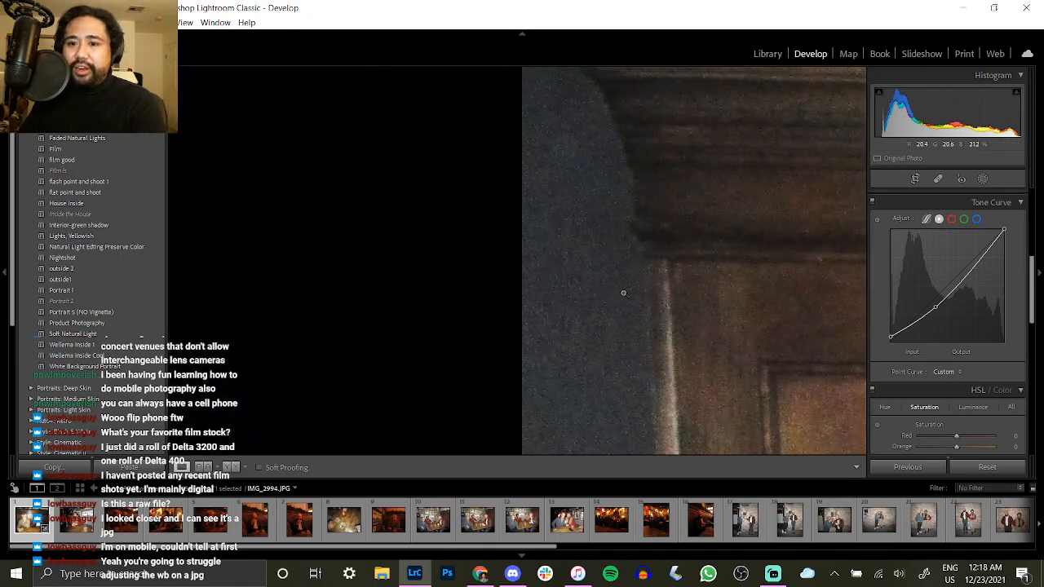
pyautogui.click(704, 312)
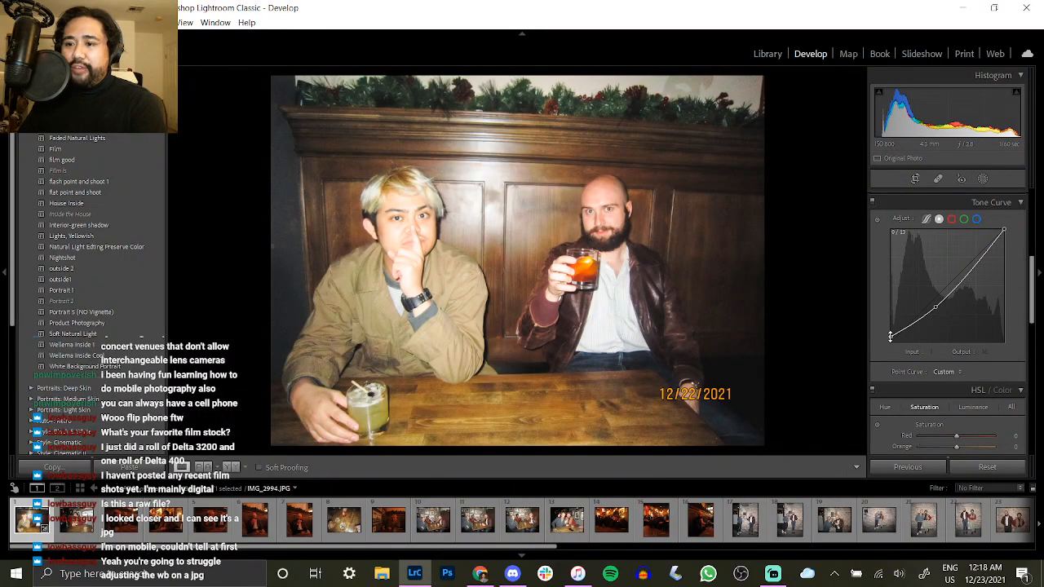
# Try moving the tone curve's black point to input 2, output 0 and to input 0, output 62, undoing each change.
pyautogui.moveTo(891, 339); pyautogui.dragTo(892, 351)
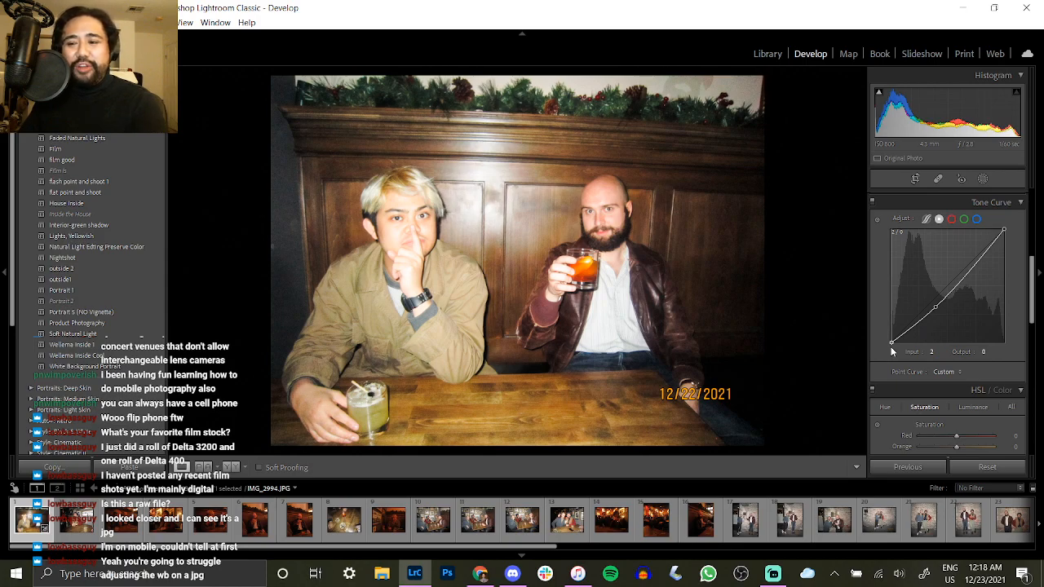
pyautogui.hotkey('ctrl', 'z')
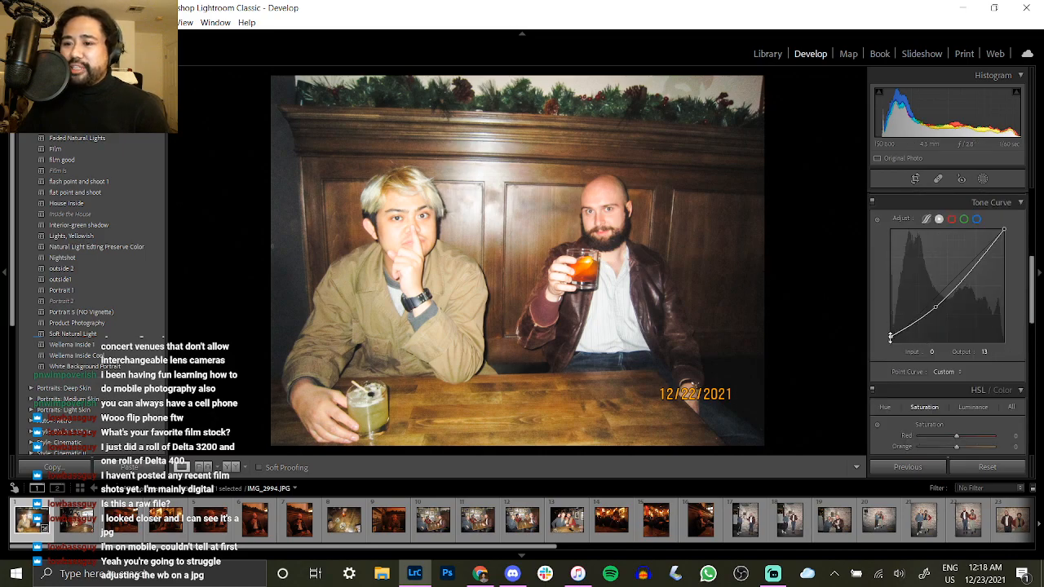
pyautogui.moveTo(890, 334); pyautogui.dragTo(887, 319)
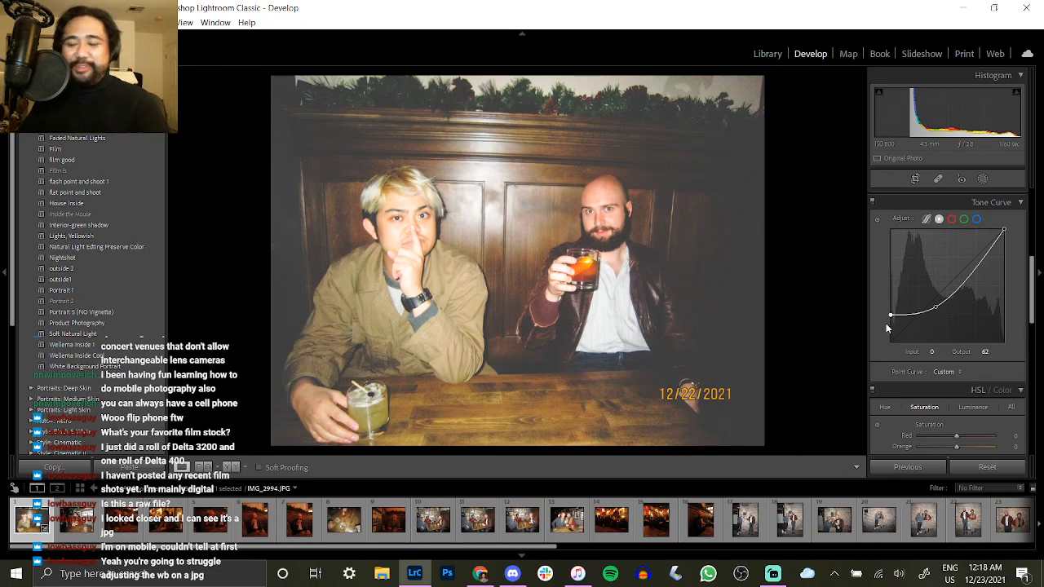
pyautogui.hotkey('ctrl', 'z')
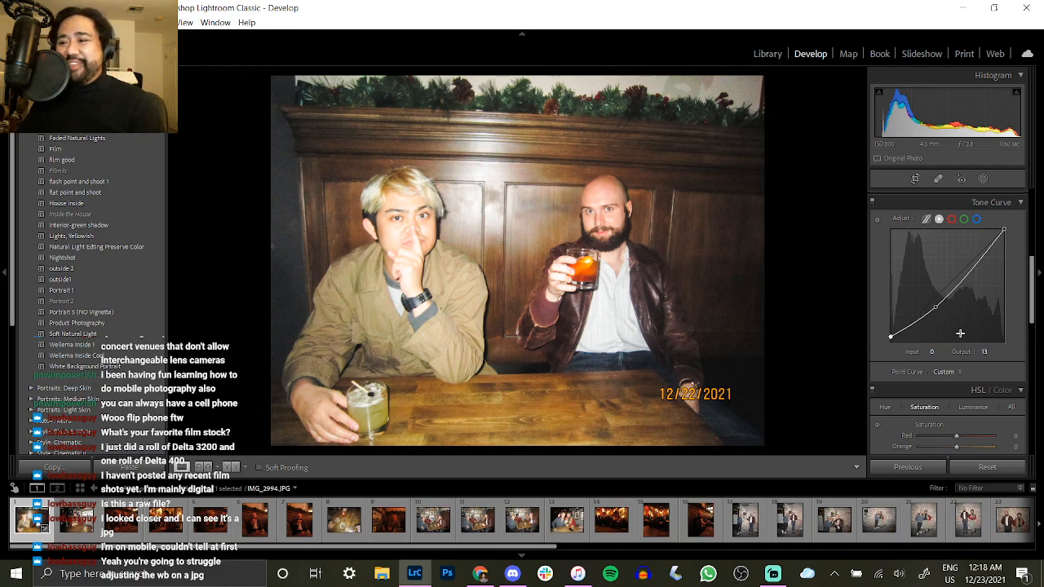
# Try a Green saturation of +100 and a Green hue of +100 in HSL, undoing each change.
pyautogui.scroll(-3, 964, 326)
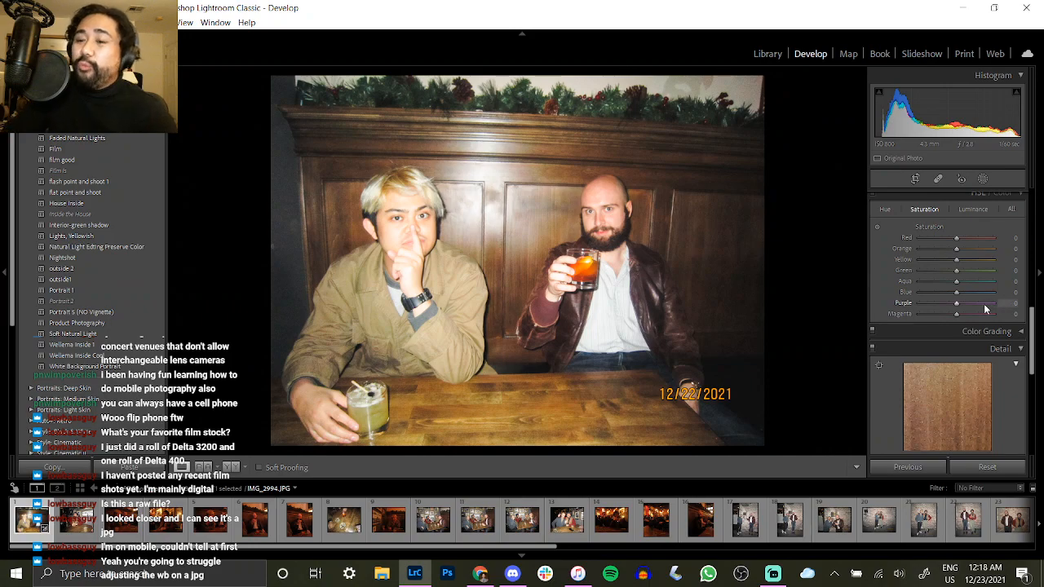
pyautogui.scroll(1, 985, 309)
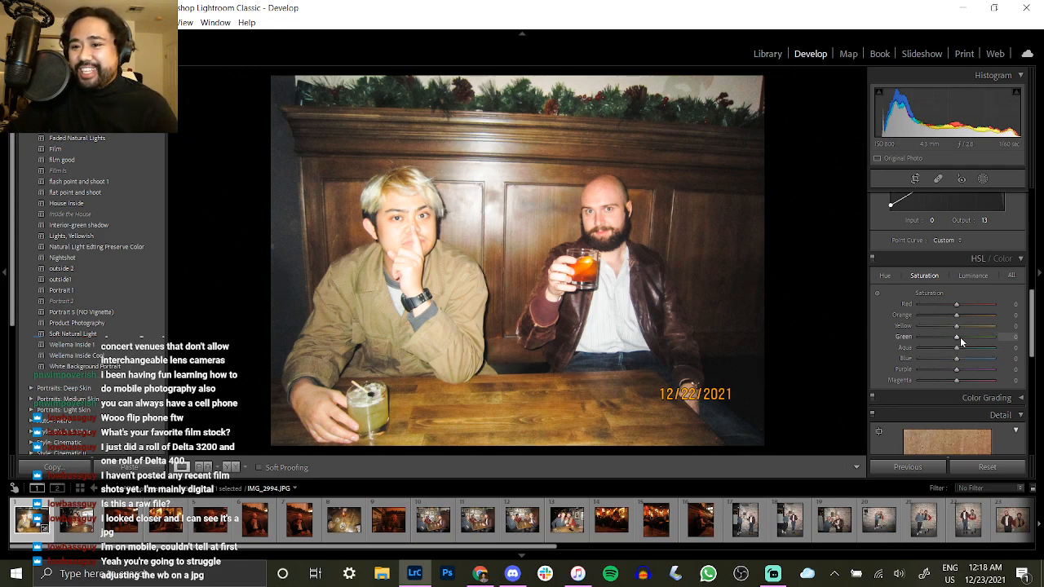
pyautogui.moveTo(983, 337); pyautogui.dragTo(1025, 357)
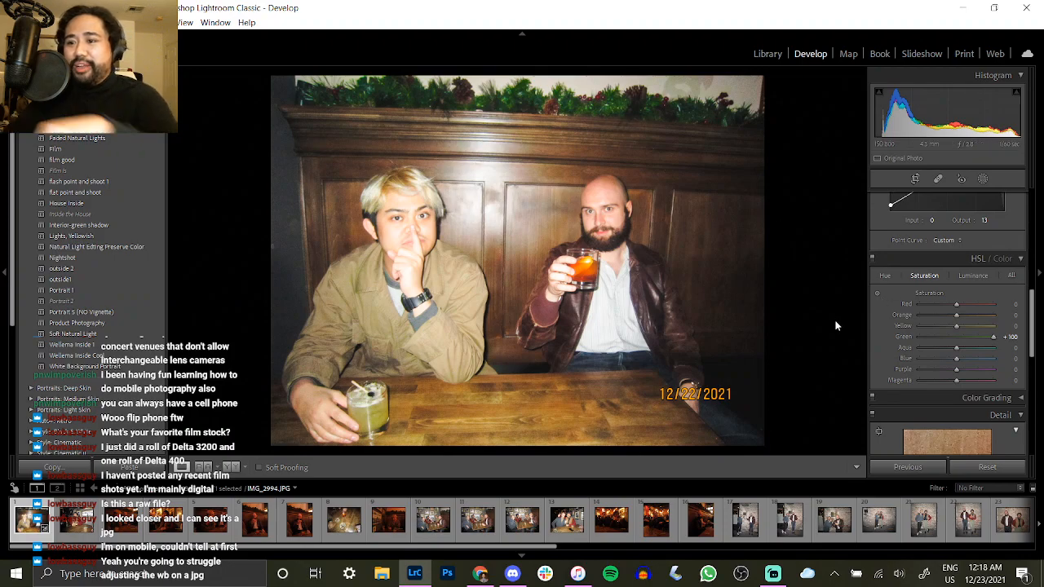
pyautogui.hotkey('ctrl', 'z')
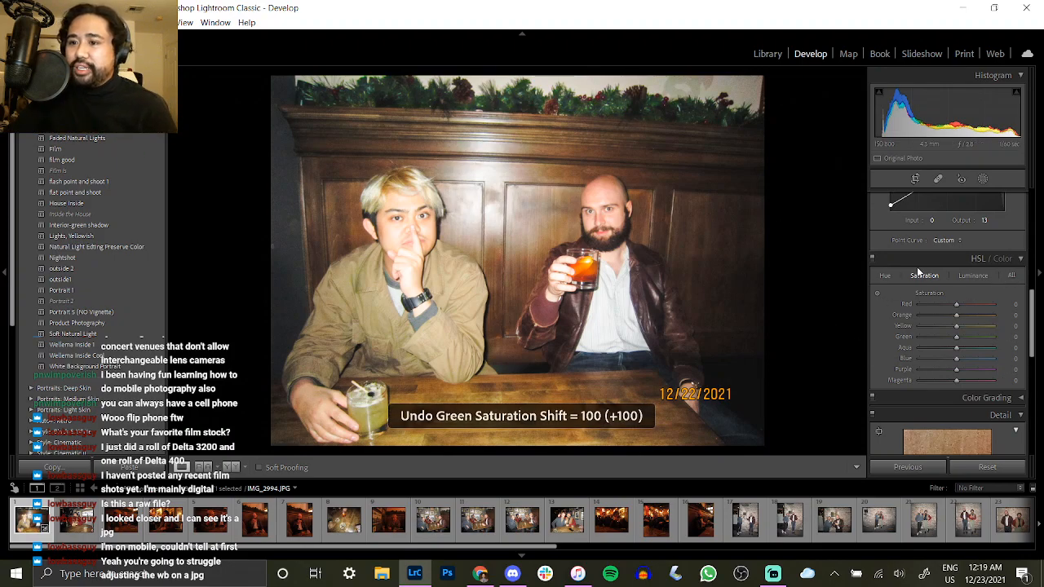
pyautogui.click(887, 276)
pyautogui.moveTo(964, 339); pyautogui.dragTo(972, 341)
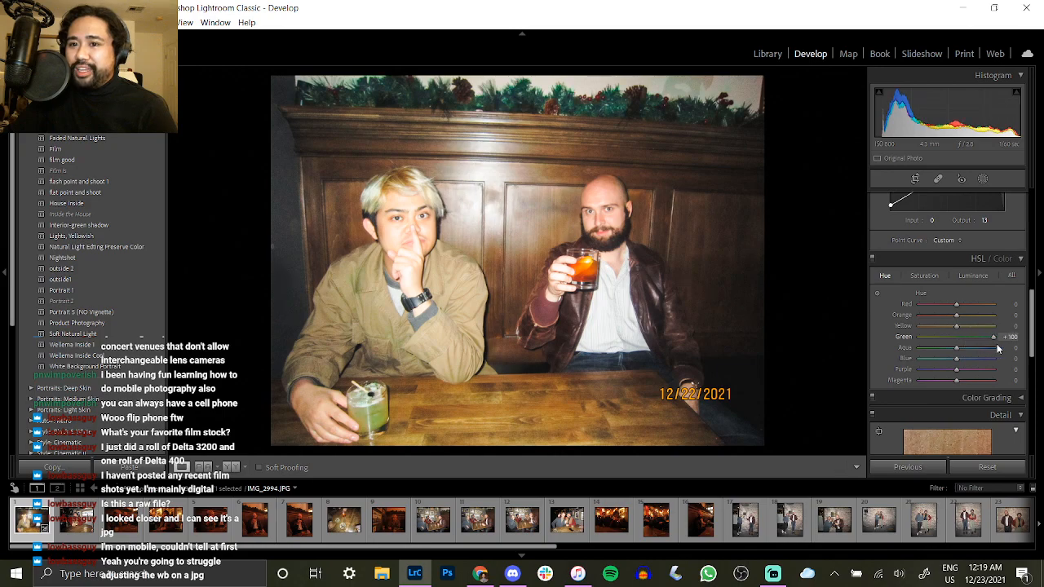
pyautogui.hotkey('ctrl', 'z')
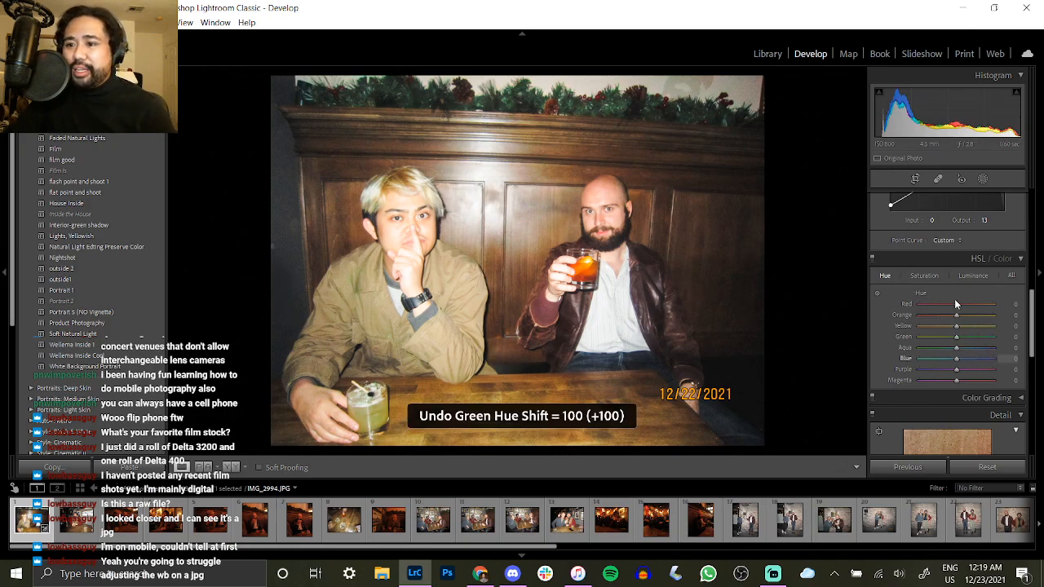
# Try a Luminance noise reduction of 77 while viewing the bearded man's face up close, and return it to 0.
pyautogui.scroll(5, 989, 355)
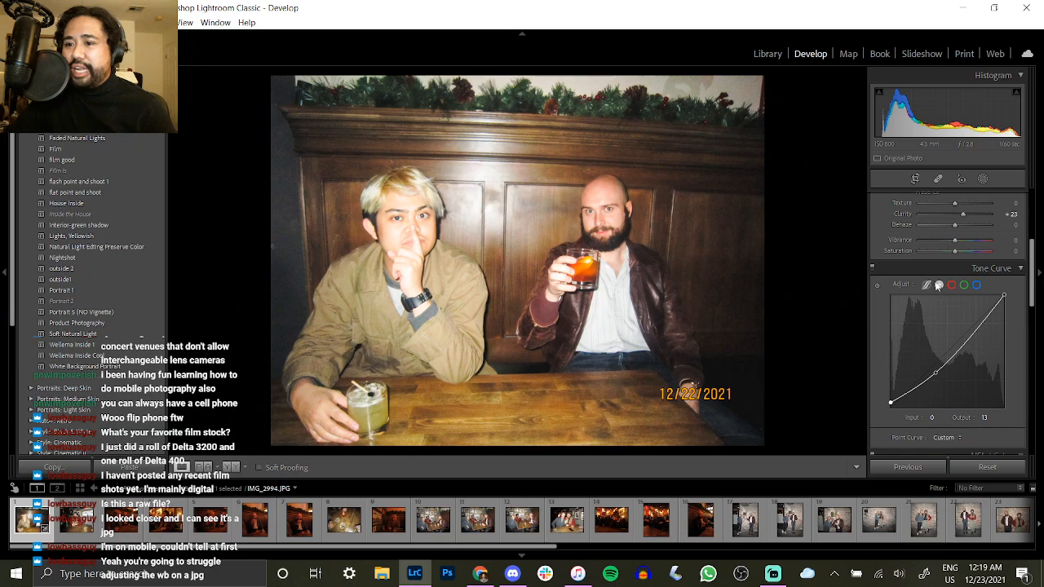
pyautogui.scroll(5, 927, 293)
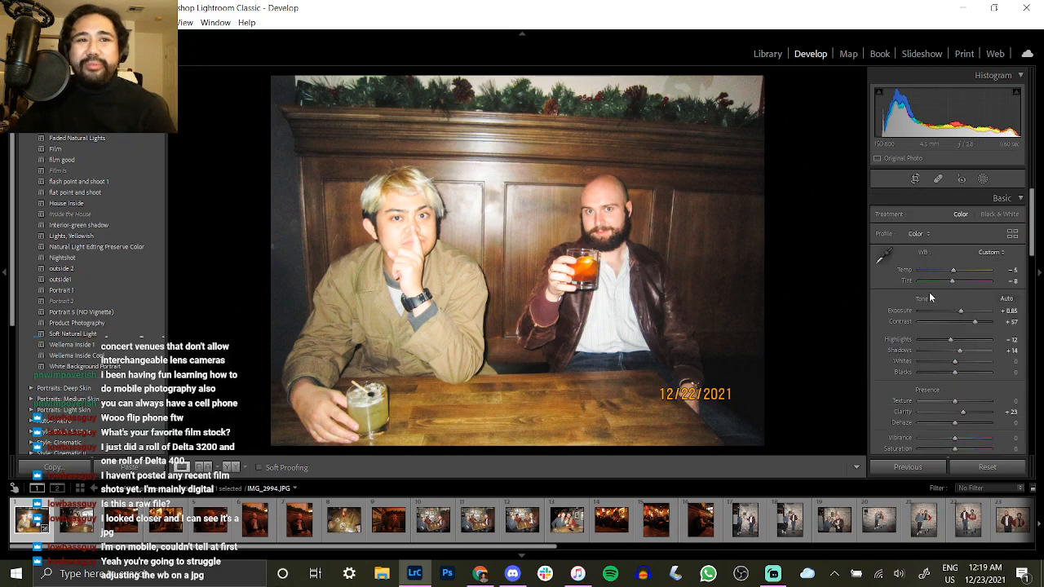
pyautogui.scroll(-3, 949, 315)
pyautogui.scroll(3, 950, 315)
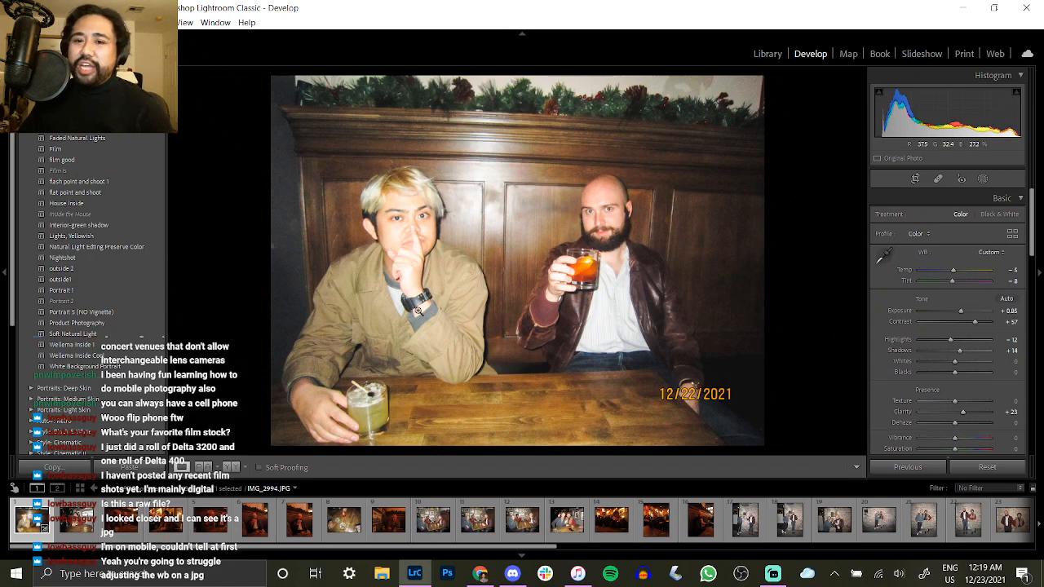
pyautogui.scroll(-10, 995, 380)
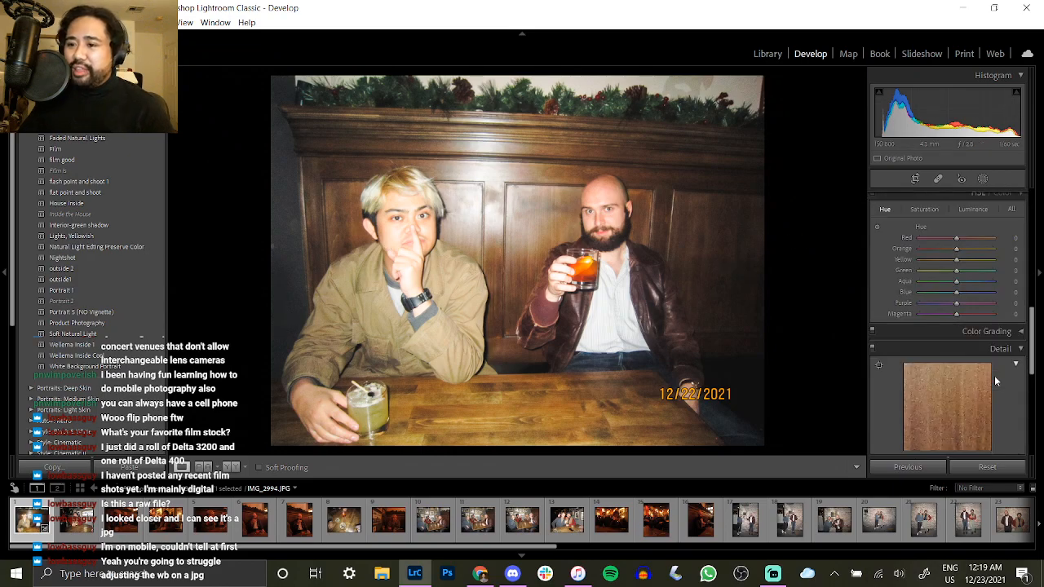
pyautogui.scroll(-2, 994, 375)
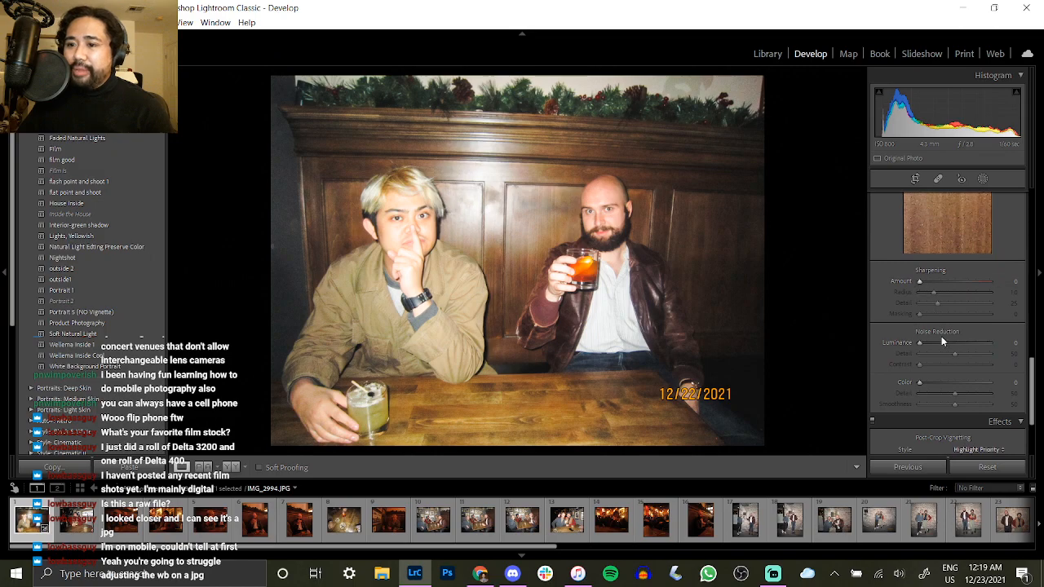
pyautogui.click(597, 224)
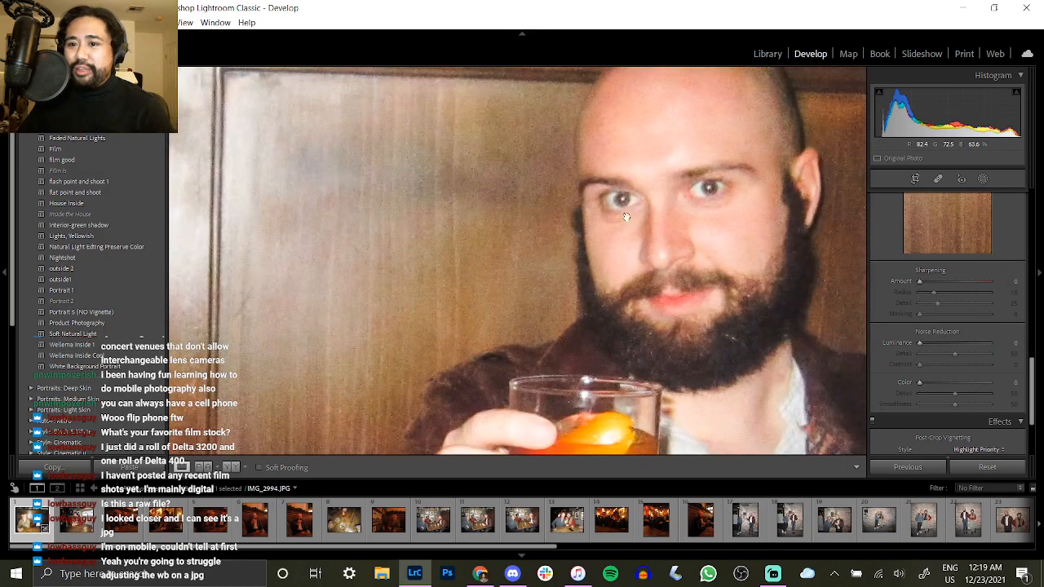
pyautogui.moveTo(931, 345); pyautogui.dragTo(974, 347)
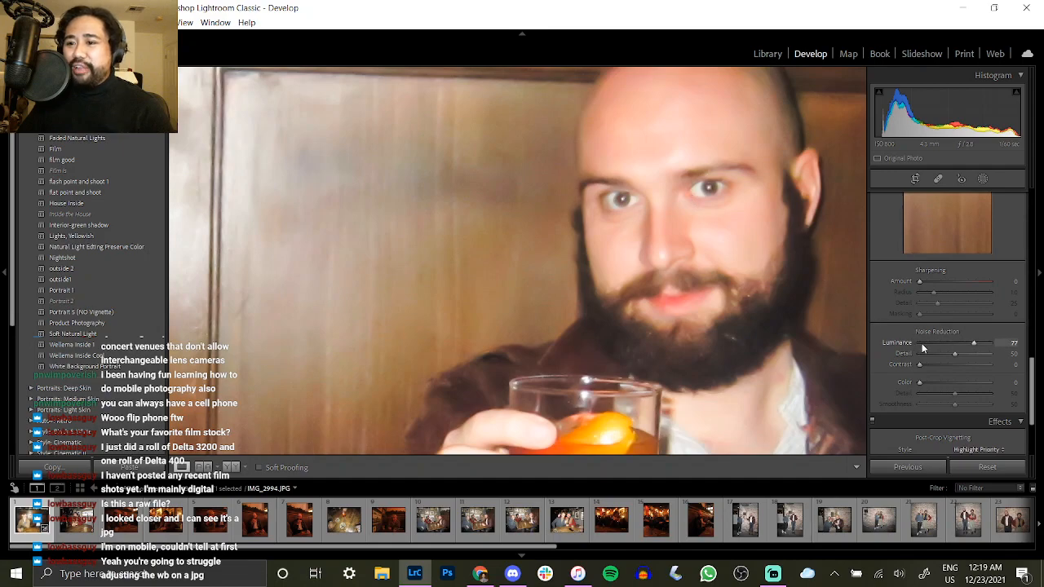
pyautogui.moveTo(928, 342); pyautogui.dragTo(872, 336)
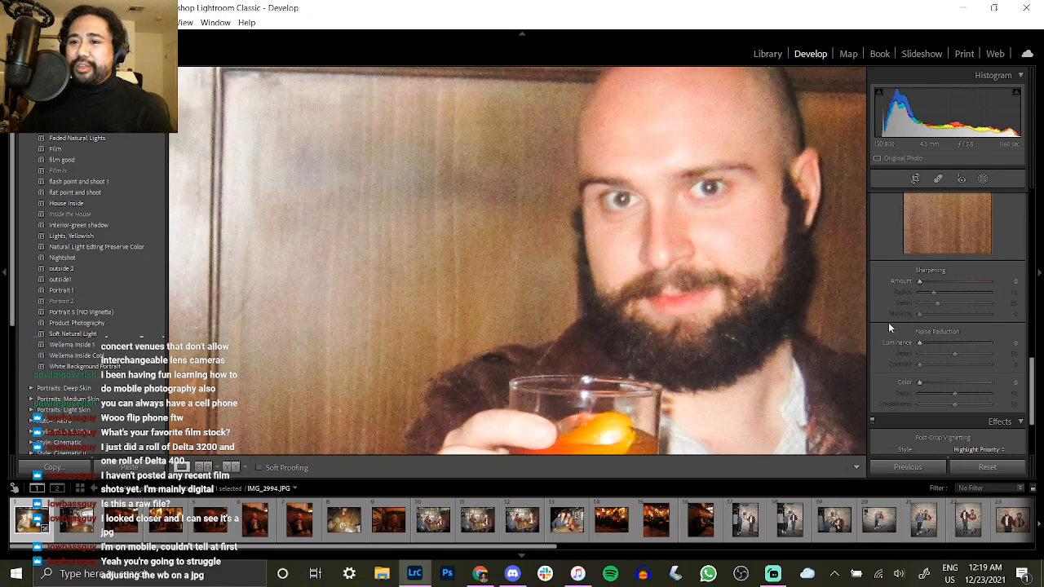
# Try a Grain amount of 74, check it up close and on the full photo, and return it to 0.
pyautogui.scroll(-3, 939, 351)
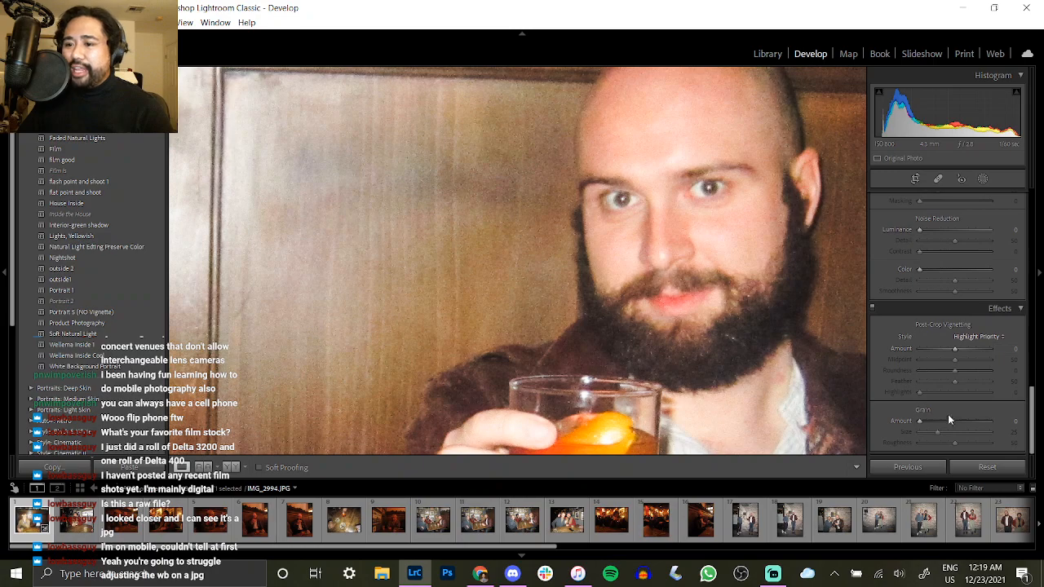
pyautogui.click(971, 420)
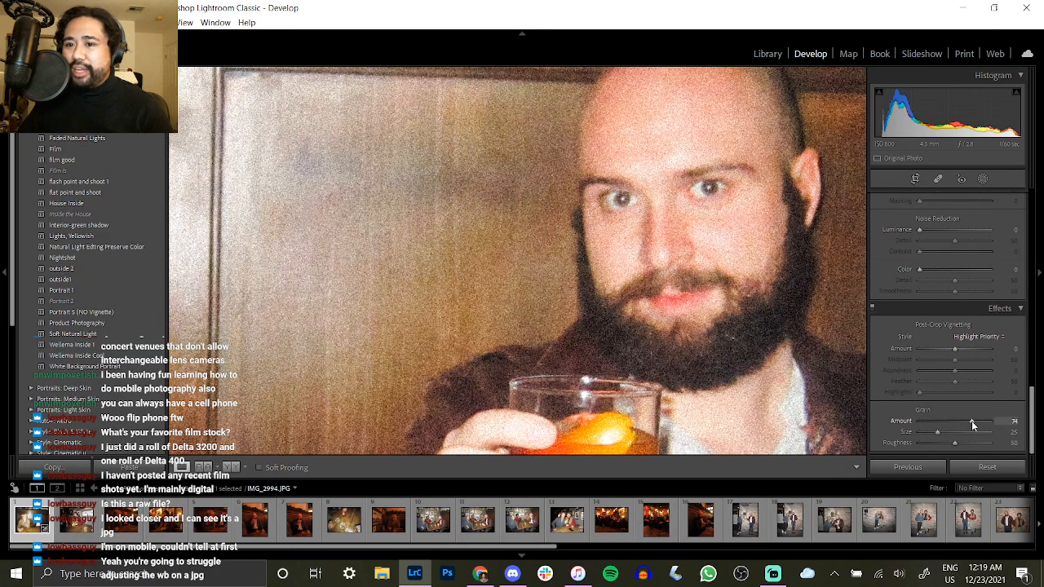
pyautogui.click(677, 293)
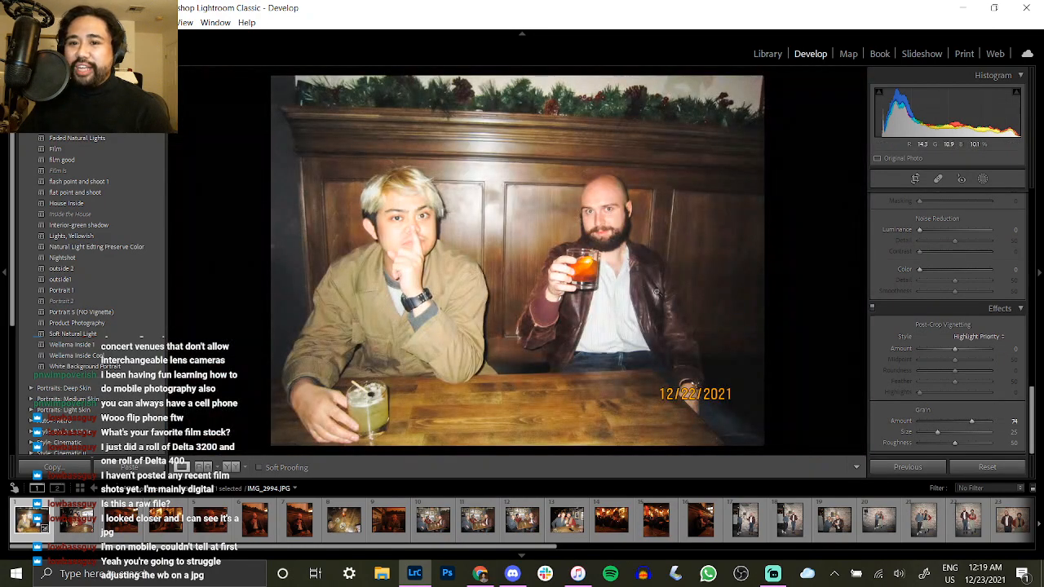
pyautogui.click(595, 211)
pyautogui.click(595, 209)
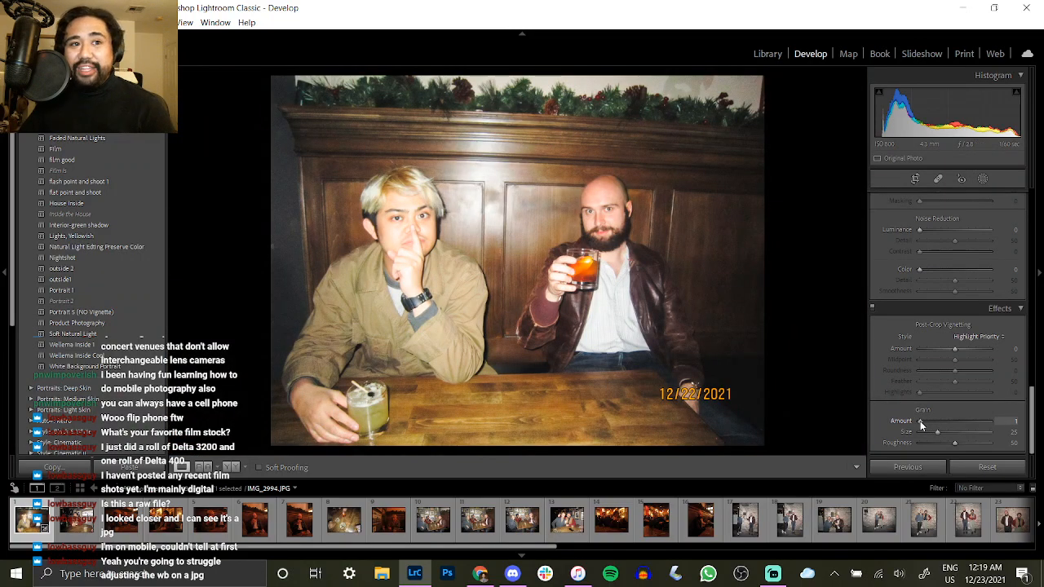
pyautogui.moveTo(923, 420); pyautogui.dragTo(892, 411)
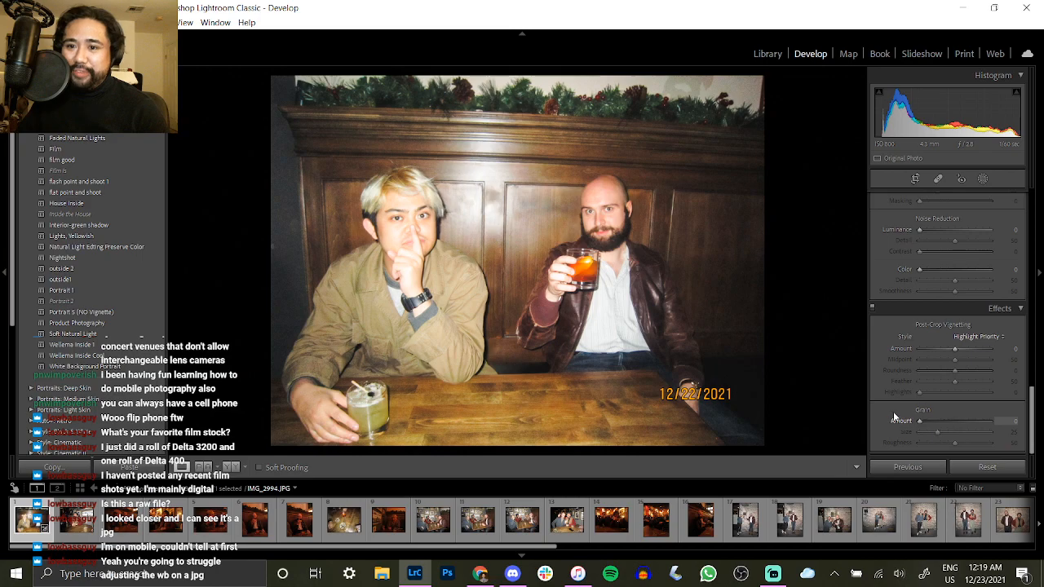
# Inspect the wood paneling beside the bearded man up close and copy the photo's develop settings with the options already checked.
pyautogui.click(698, 221)
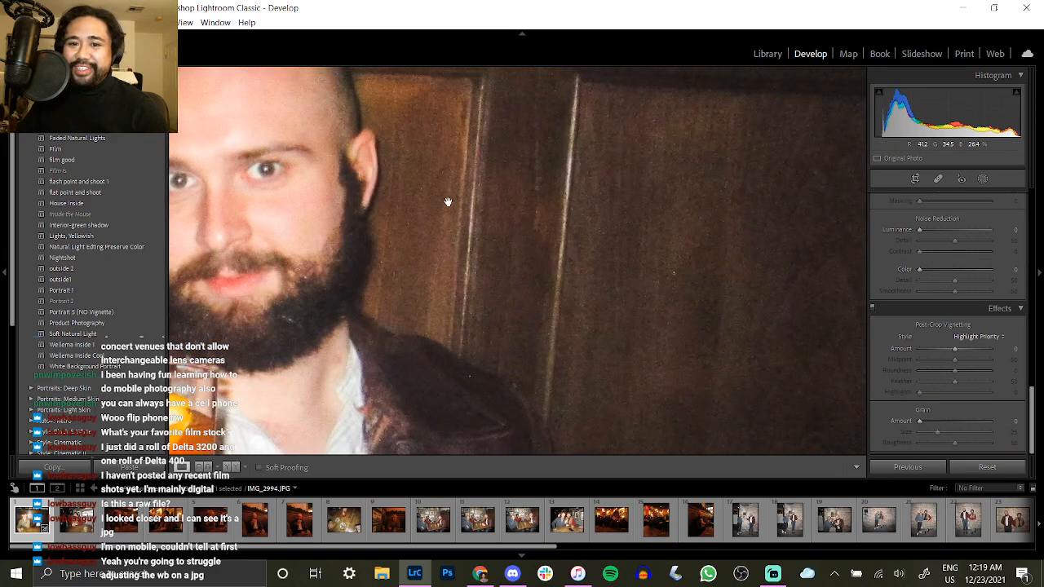
pyautogui.click(541, 334)
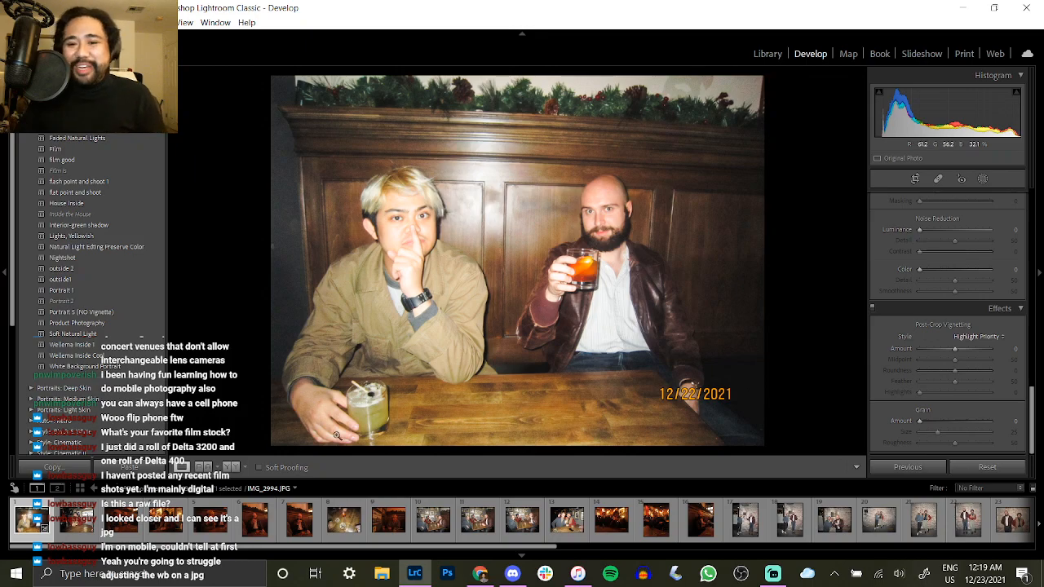
pyautogui.click(75, 469)
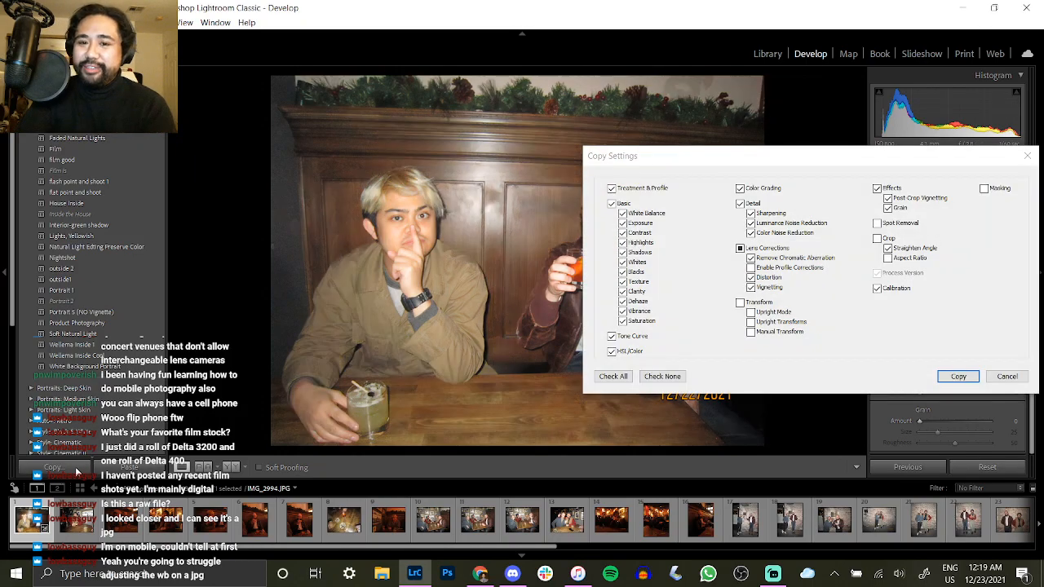
pyautogui.press('Return')
pyautogui.scroll(10, 982, 344)
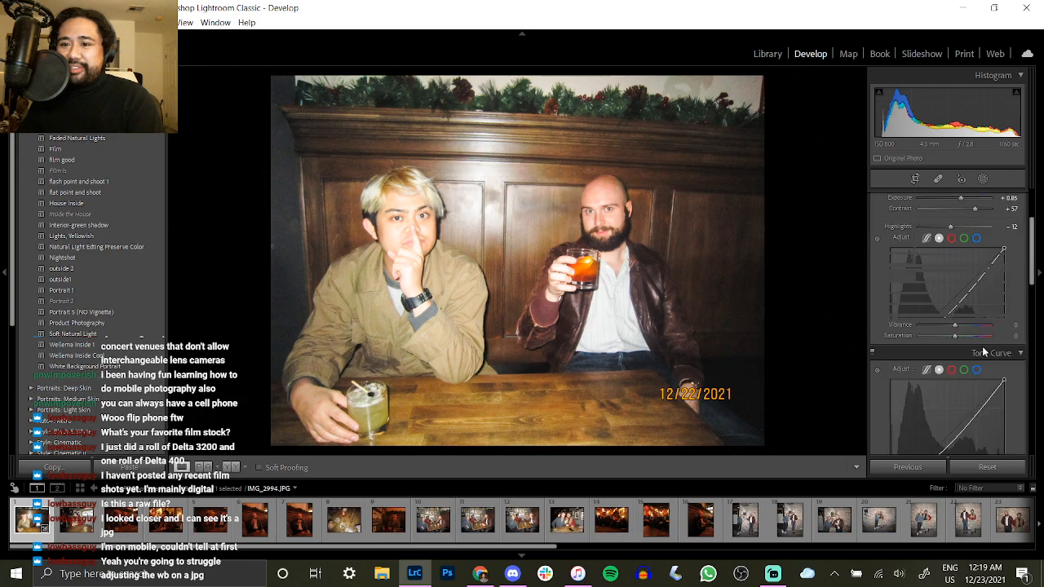
pyautogui.scroll(3, 983, 350)
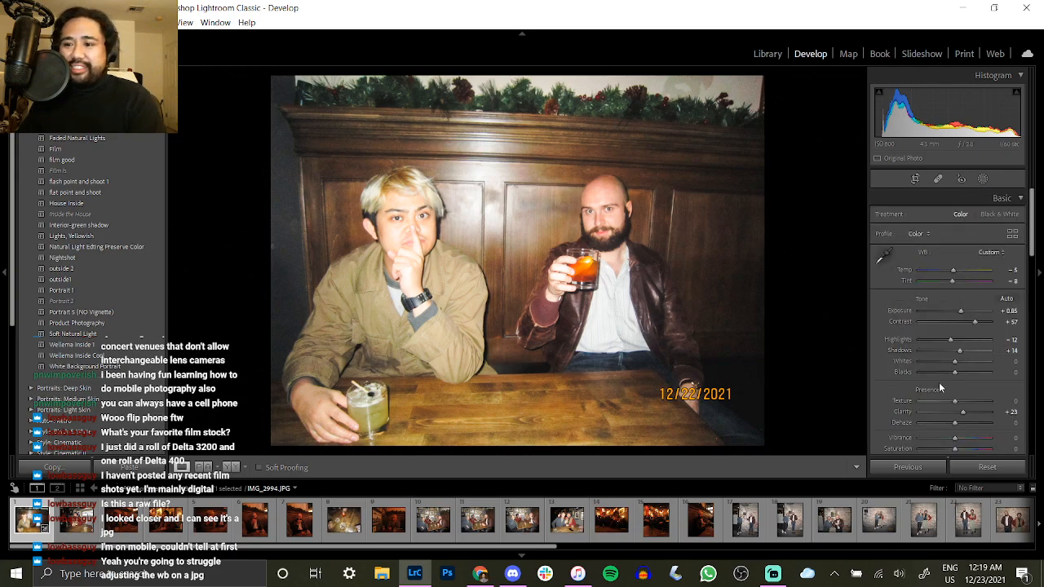
pyautogui.scroll(-12, 942, 380)
pyautogui.scroll(2, 944, 378)
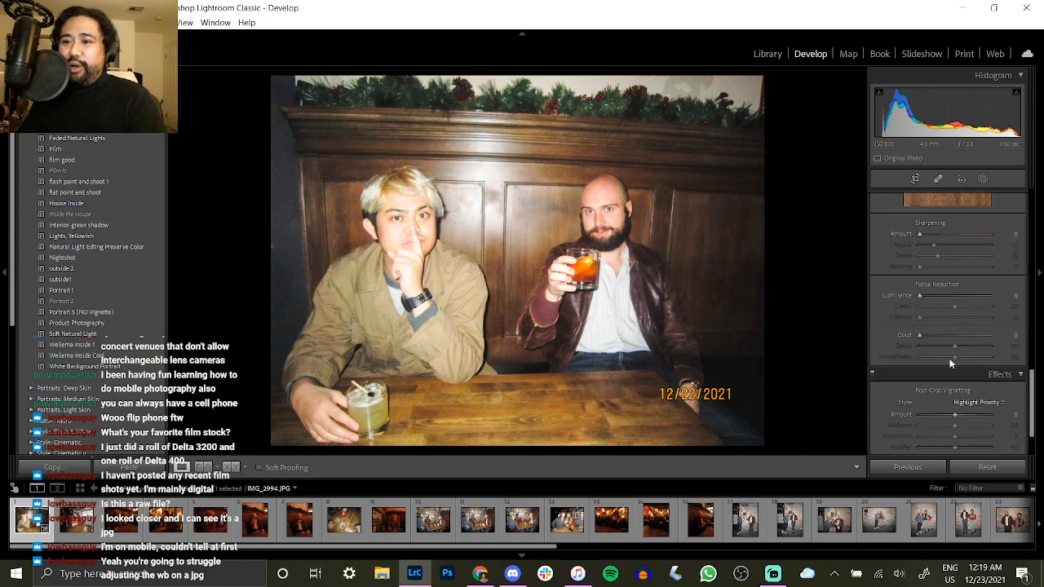
# Review the first photo's detail, effects and basic adjustments and copy its develop settings again with the options already checked.
pyautogui.scroll(-2, 943, 364)
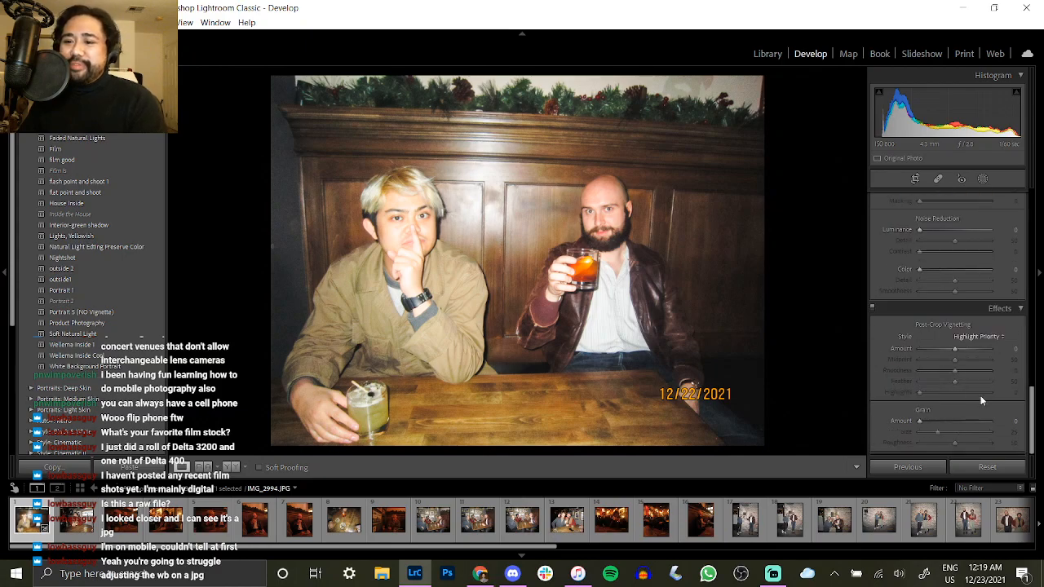
pyautogui.moveTo(1031, 415); pyautogui.dragTo(992, 203)
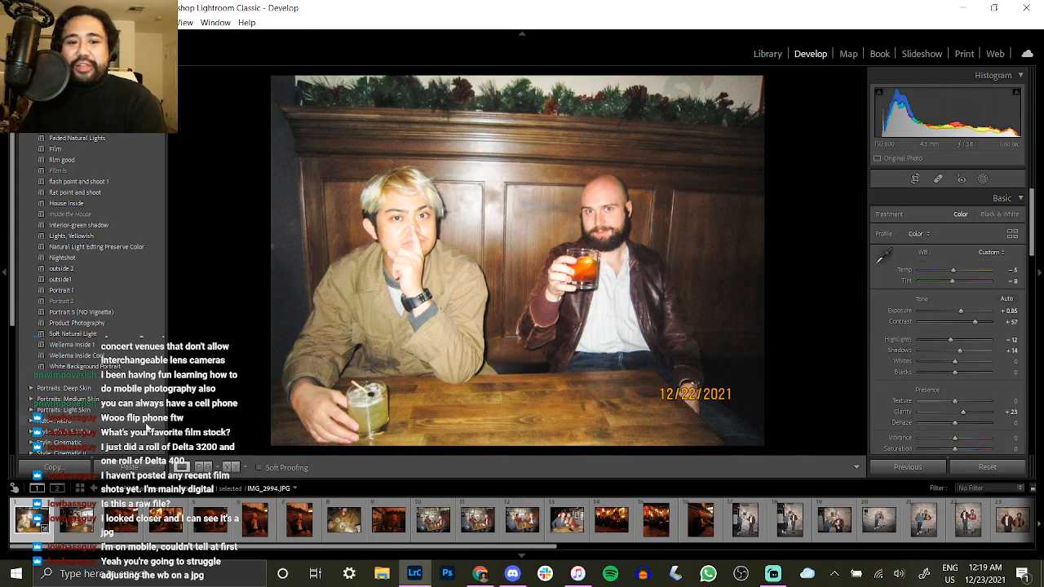
pyautogui.click(70, 463)
pyautogui.press('Return')
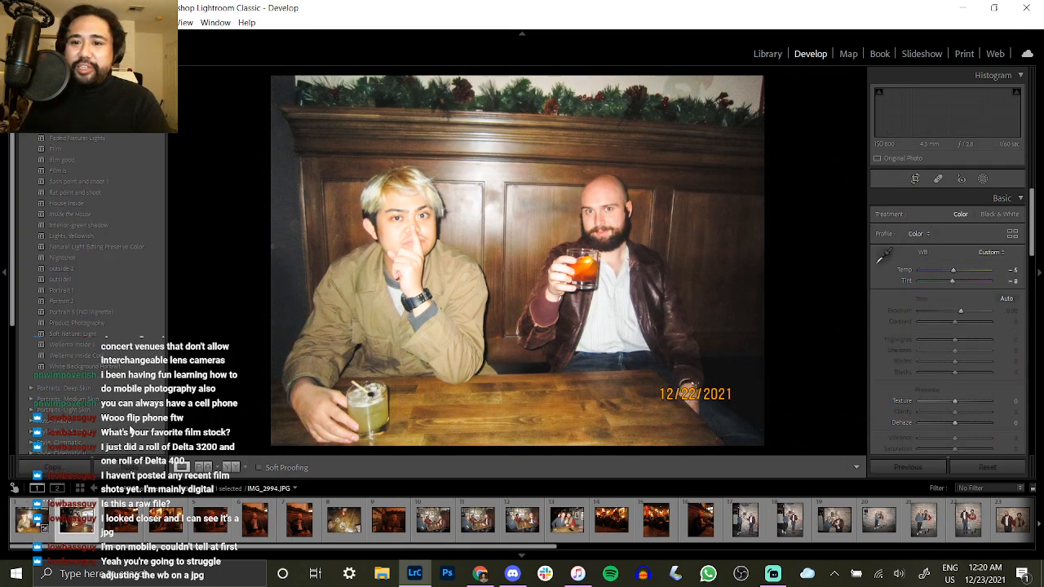
# Open the next photo, of the man in the tan vest, check it up close, and paste the copied settings onto it.
pyautogui.press('Right')
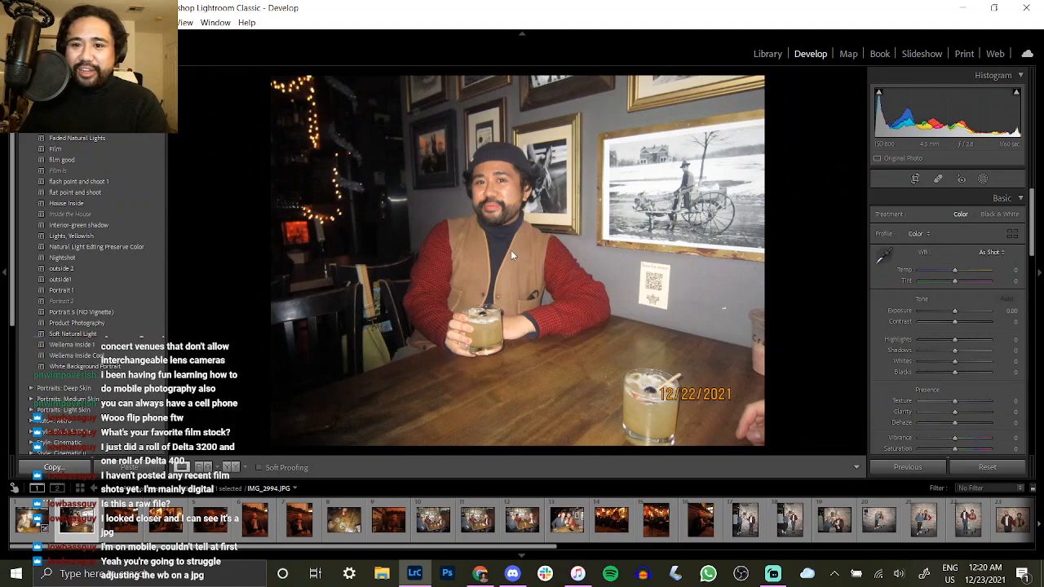
pyautogui.click(564, 208)
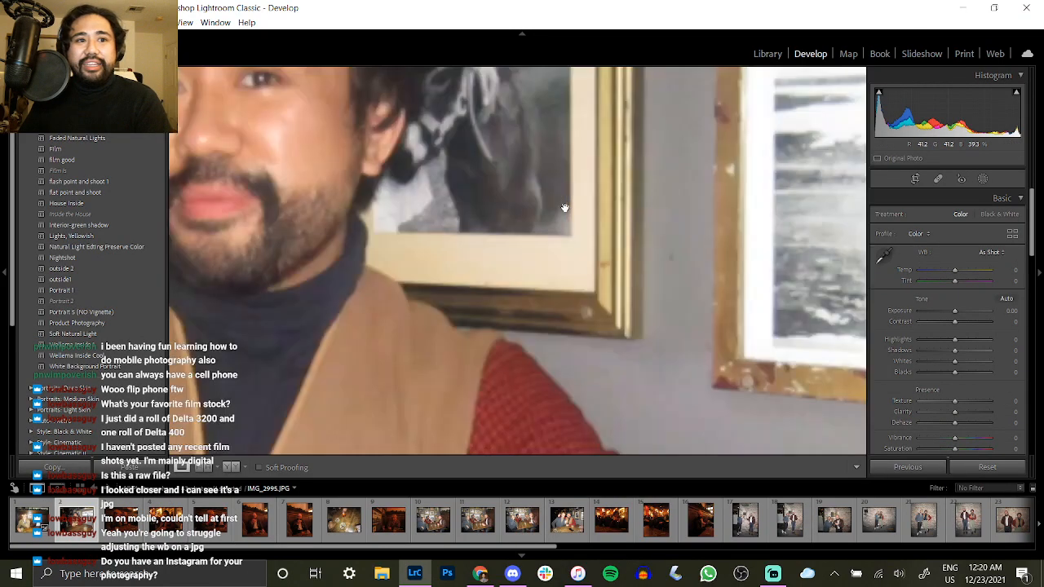
pyautogui.click(564, 208)
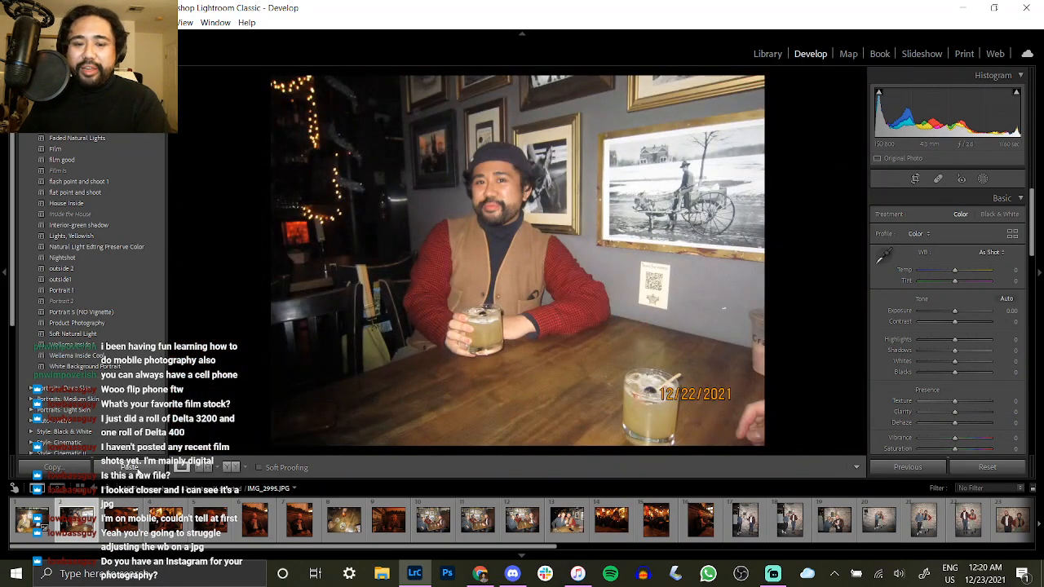
pyautogui.click(132, 468)
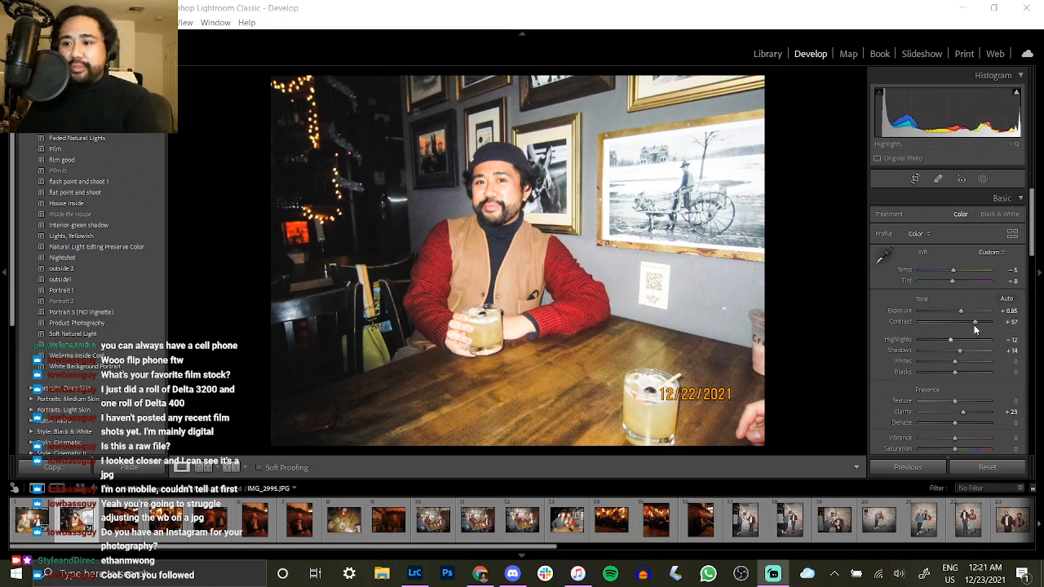
# Try a Contrast of +49 on the tan-vest photo and compare it with the original.
pyautogui.moveTo(966, 328)
pyautogui.mouseDown()
pyautogui.moveTo(975, 327)
pyautogui.moveTo(965, 320)
pyautogui.mouseUp()
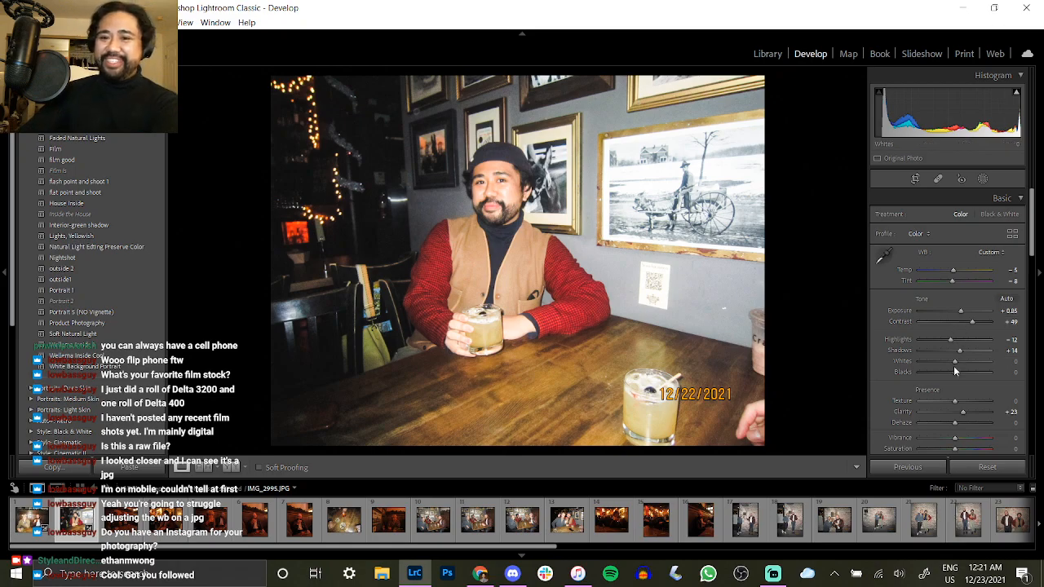
pyautogui.press('\\')
pyautogui.press('\\')
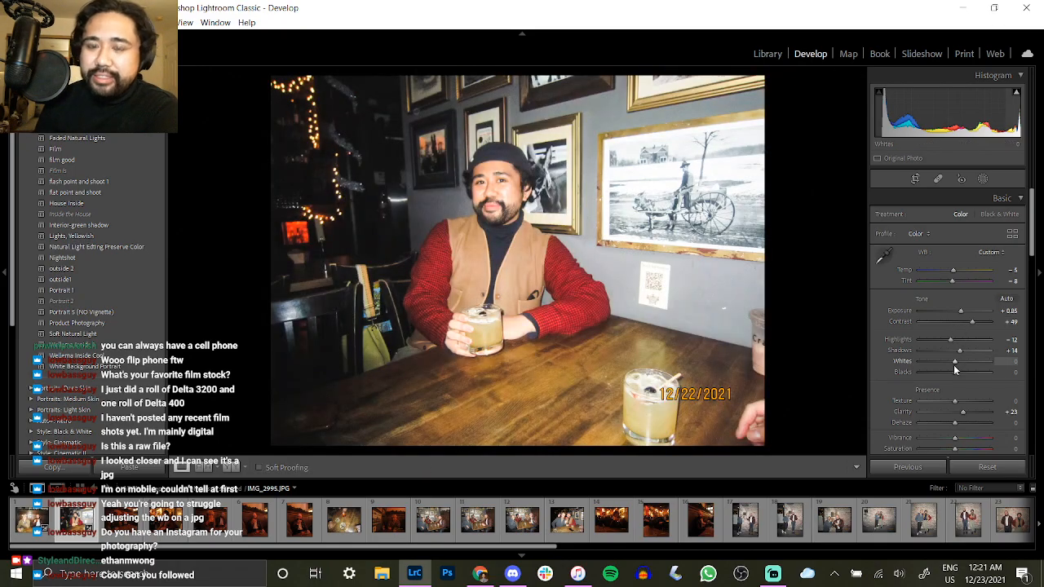
# Try a Tint of -15, undoing and redoing the change while viewing the man's face up close.
pyautogui.moveTo(955, 285); pyautogui.dragTo(949, 285)
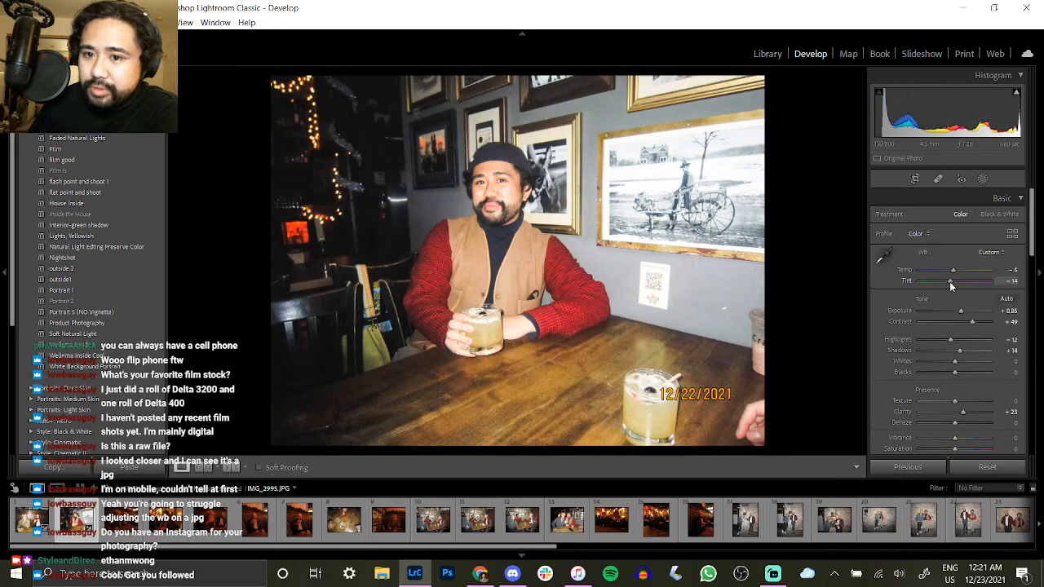
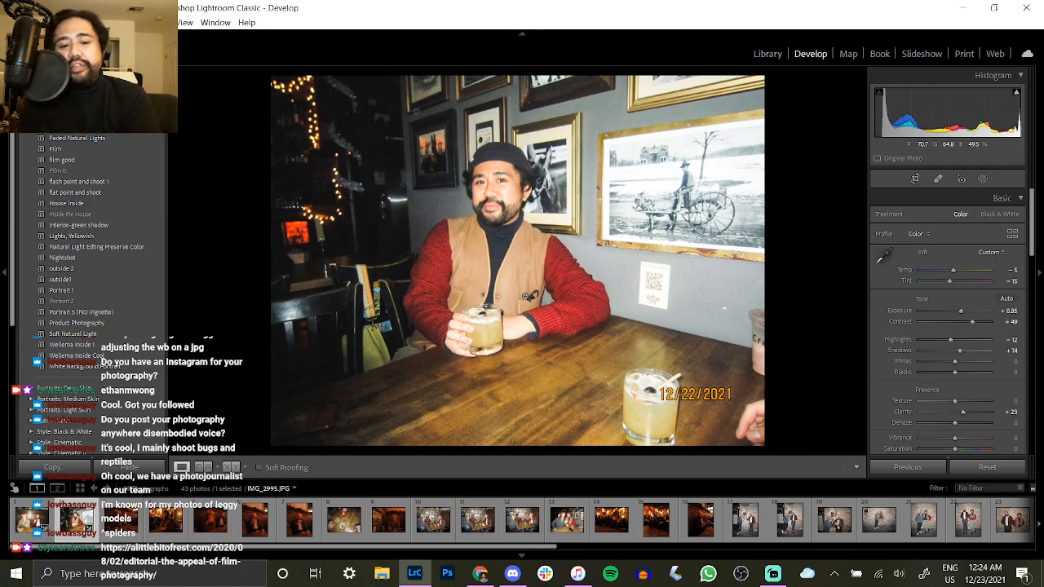
pyautogui.hotkey('ctrl', 'z')
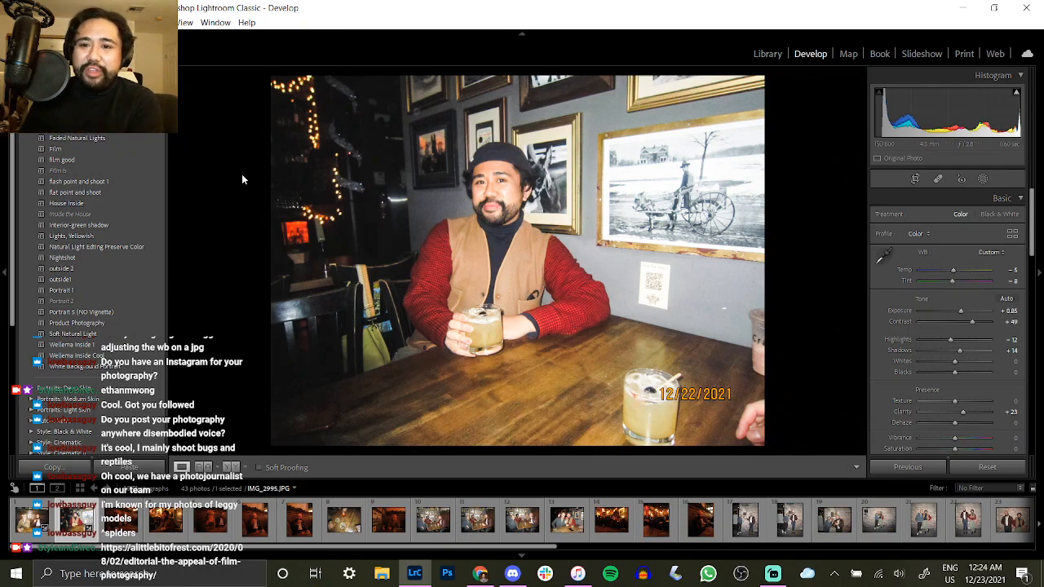
pyautogui.click(456, 197)
pyautogui.moveTo(497, 171); pyautogui.dragTo(462, 264)
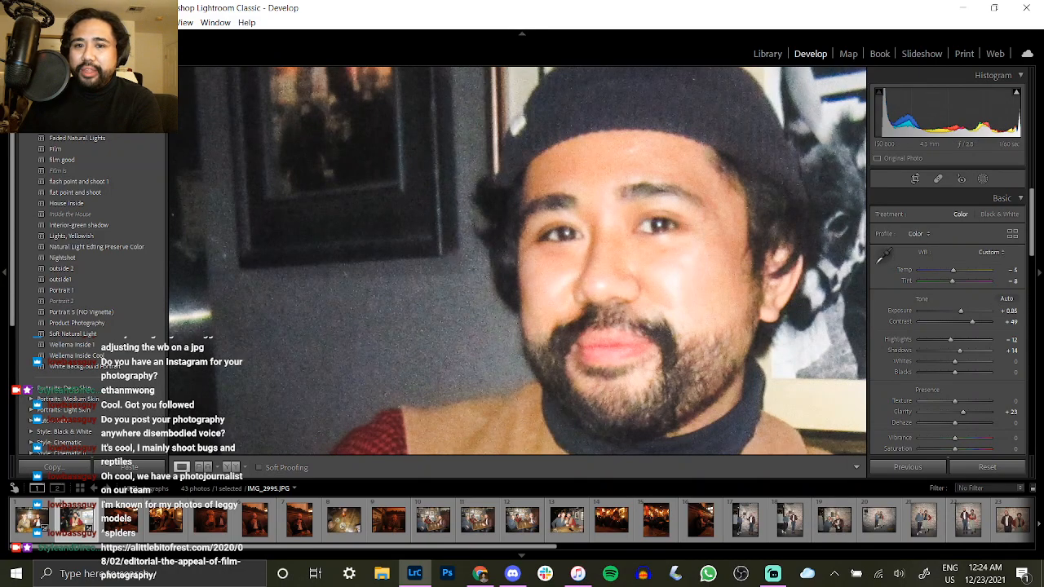
pyautogui.click(29, 22)
pyautogui.click(62, 50)
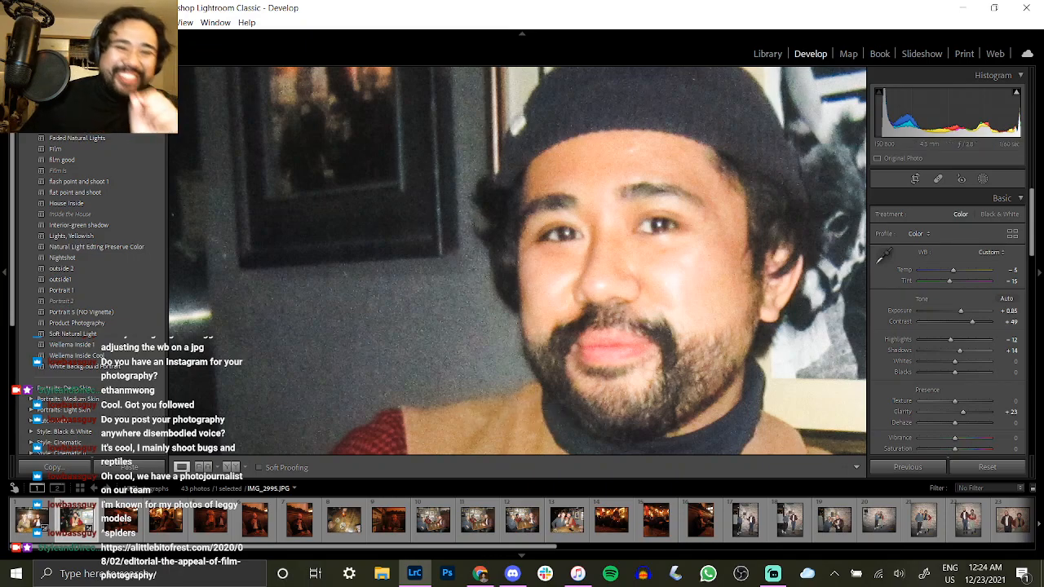
pyautogui.click(522, 265)
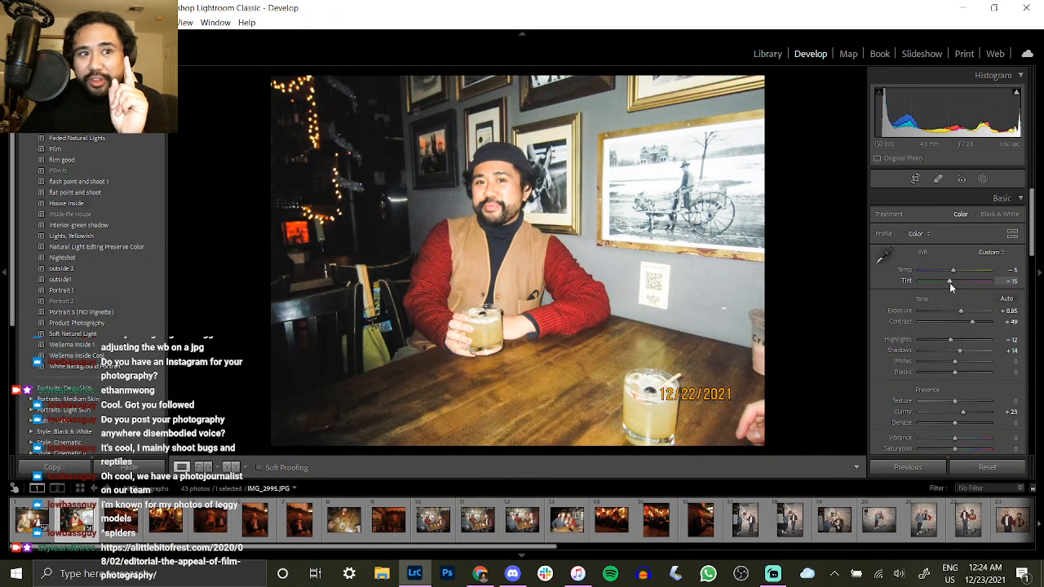
# Set the Tint to -29, Temp to -9 and Exposure to +0.77, comparing the edit with the original photo.
pyautogui.moveTo(947, 280)
pyautogui.mouseDown()
pyautogui.moveTo(923, 284)
pyautogui.moveTo(945, 285)
pyautogui.mouseUp()
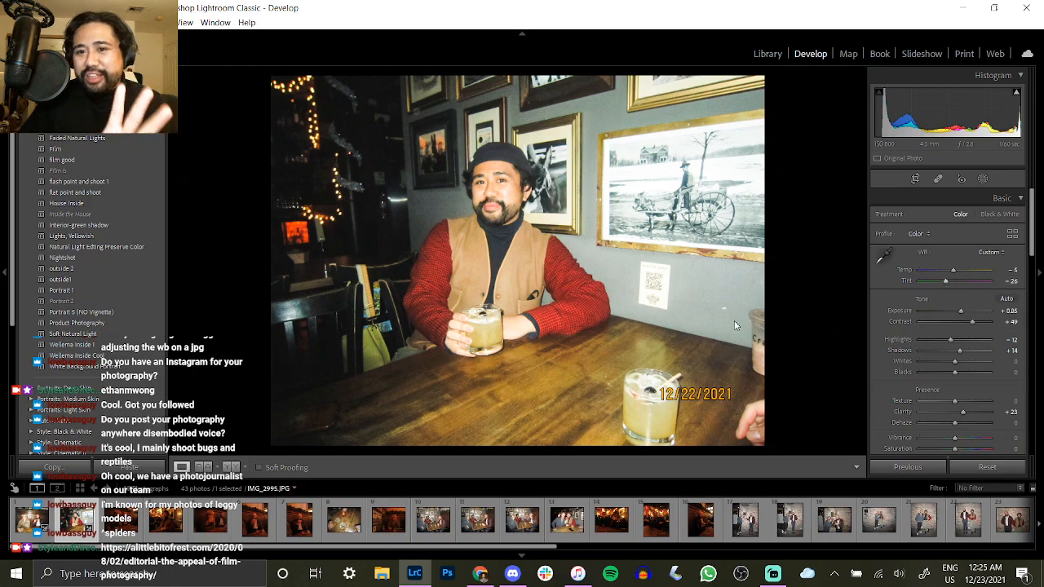
pyautogui.press('\\')
pyautogui.press('\\')
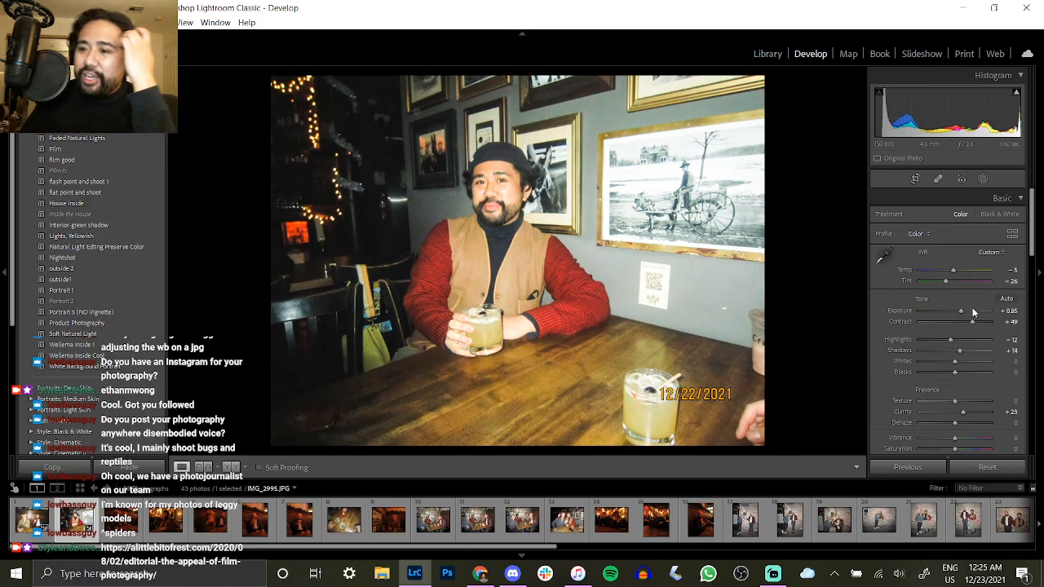
pyautogui.moveTo(961, 313); pyautogui.dragTo(960, 311)
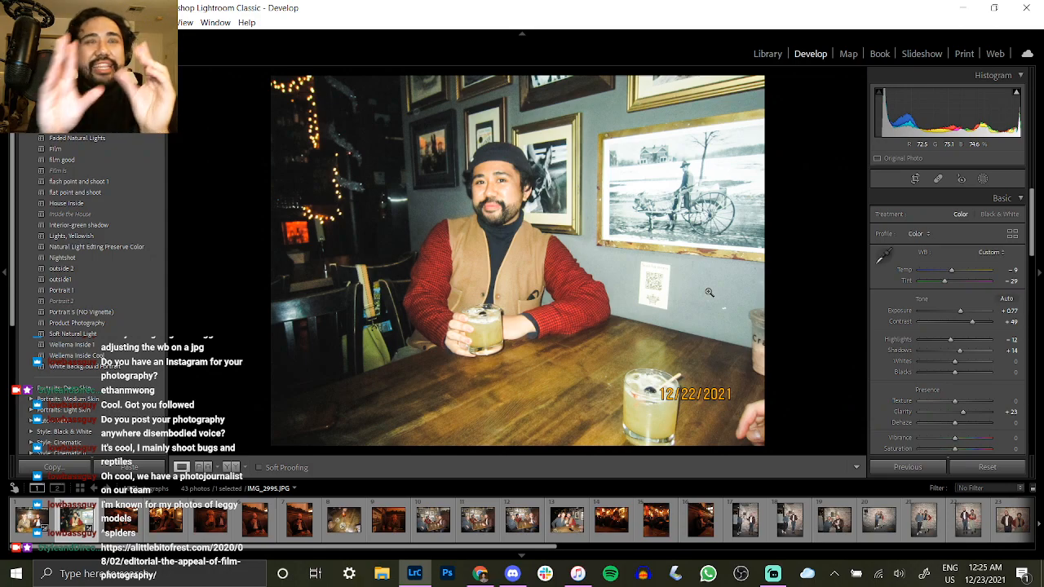
pyautogui.press('\\')
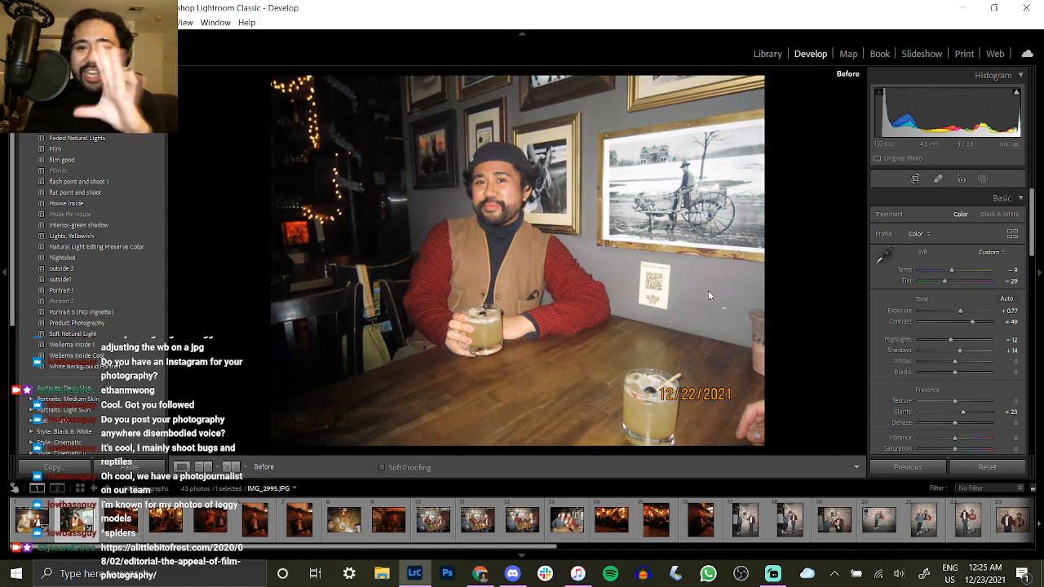
pyautogui.press('\\')
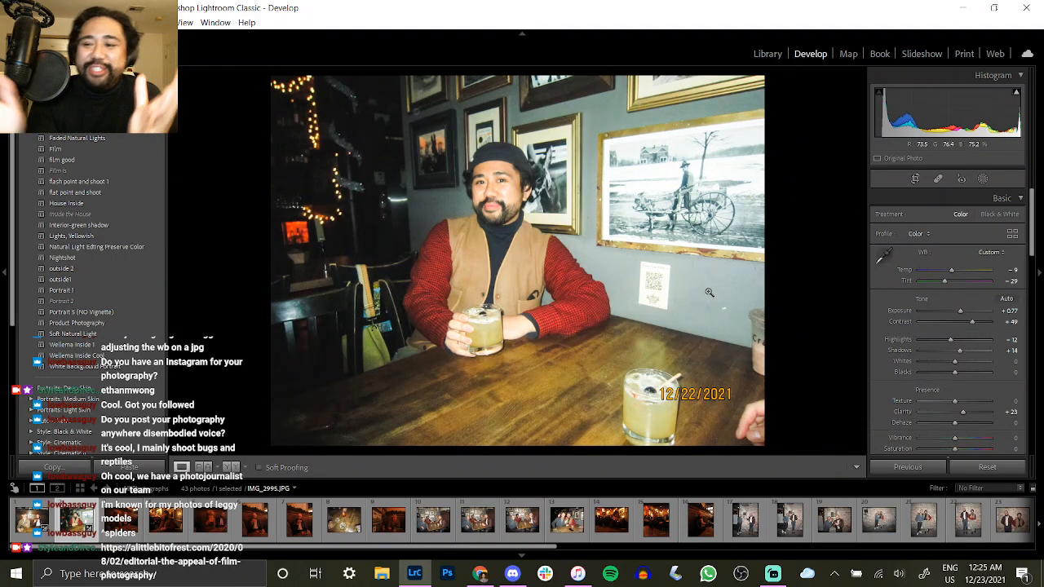
# Lower the Contrast to +40 in small stages, comparing the edit with the unedited version.
pyautogui.moveTo(971, 321); pyautogui.dragTo(971, 324)
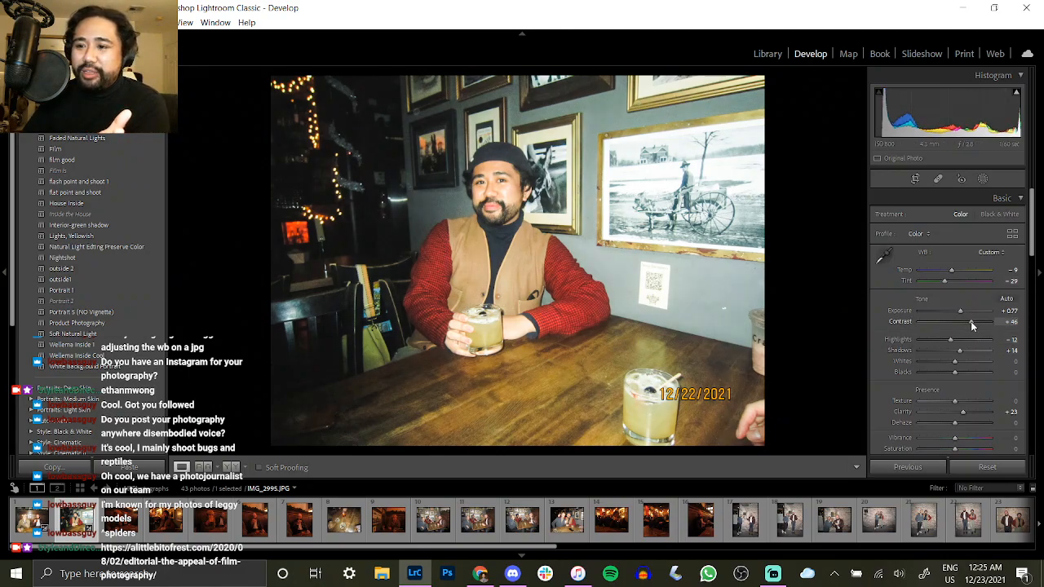
pyautogui.press('\\')
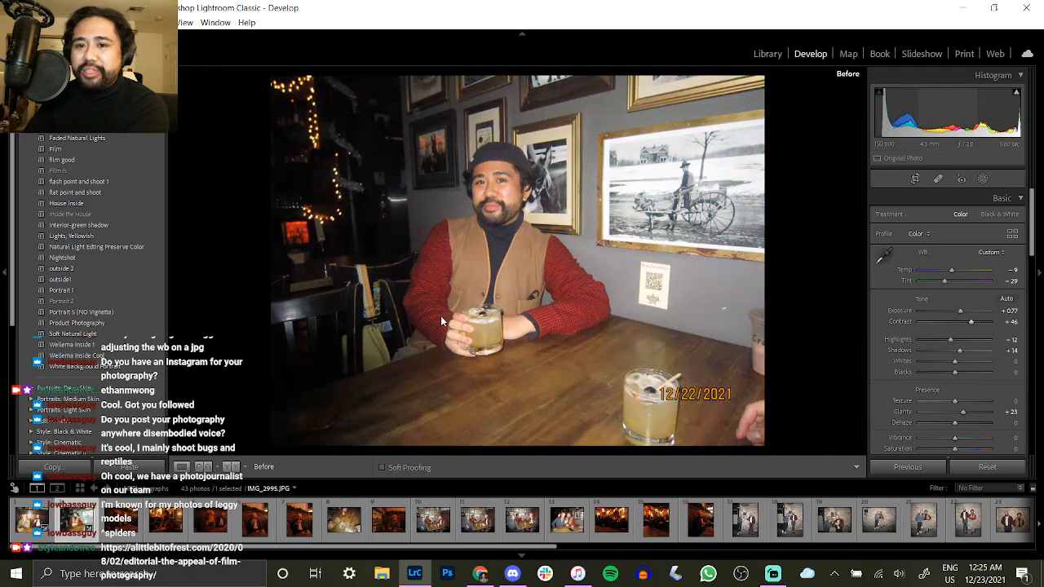
pyautogui.press('\\')
pyautogui.press('\\')
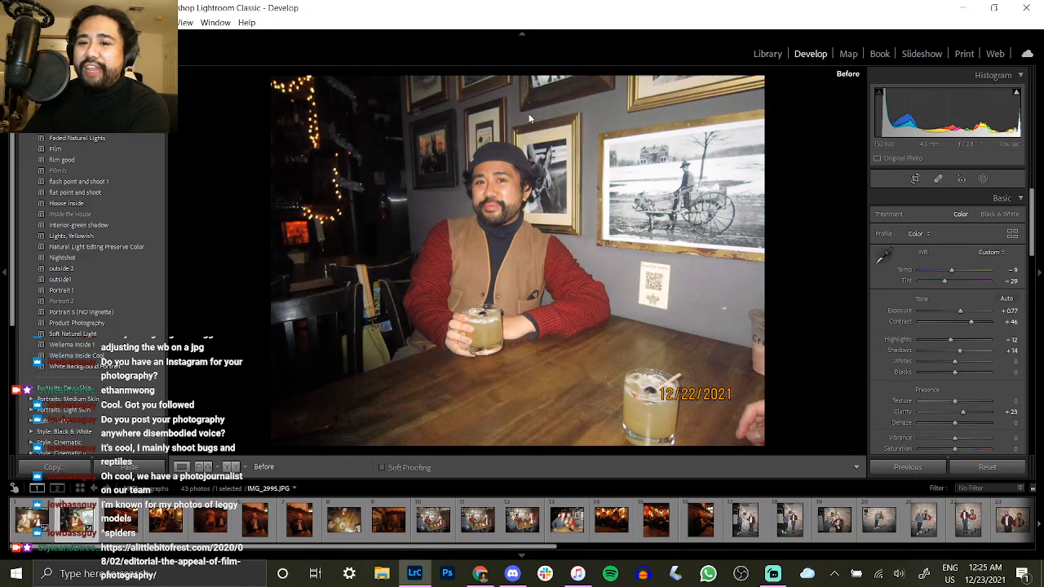
pyautogui.press('\\')
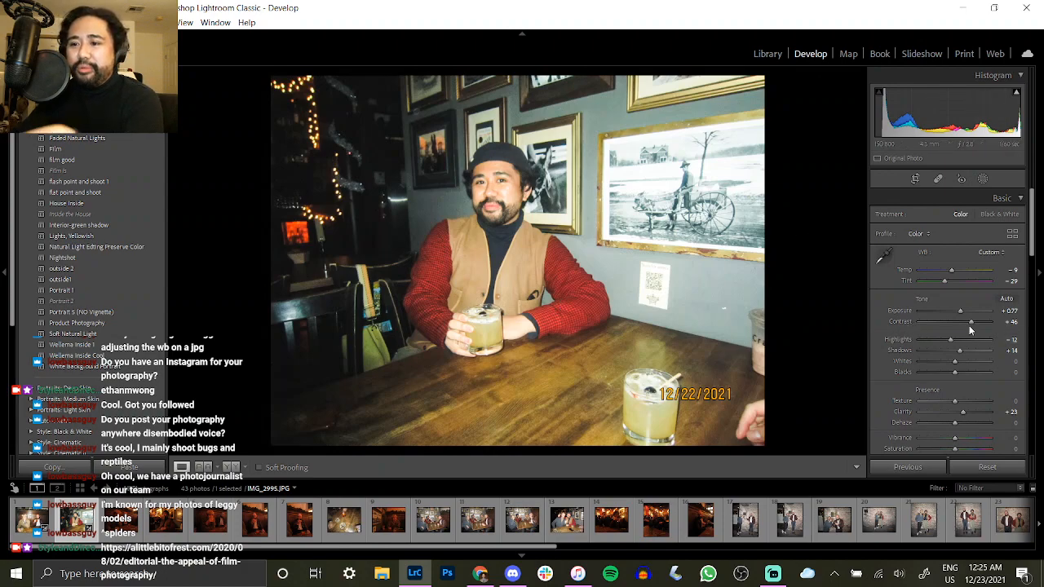
pyautogui.moveTo(970, 322); pyautogui.dragTo(967, 321)
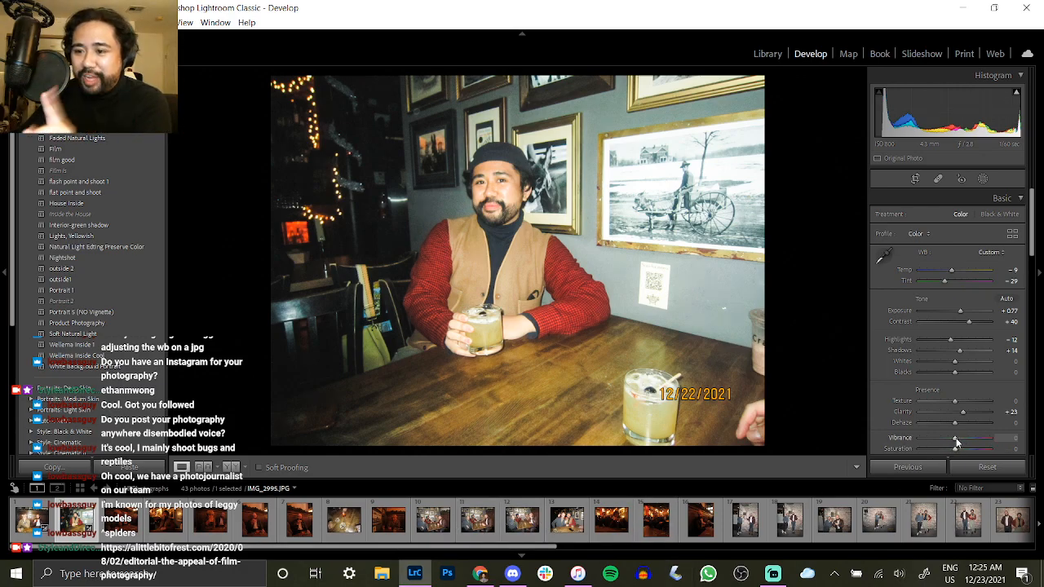
# Try a Vibrance of -23, check the man's face up close, and undo the change.
pyautogui.moveTo(956, 441); pyautogui.dragTo(949, 441)
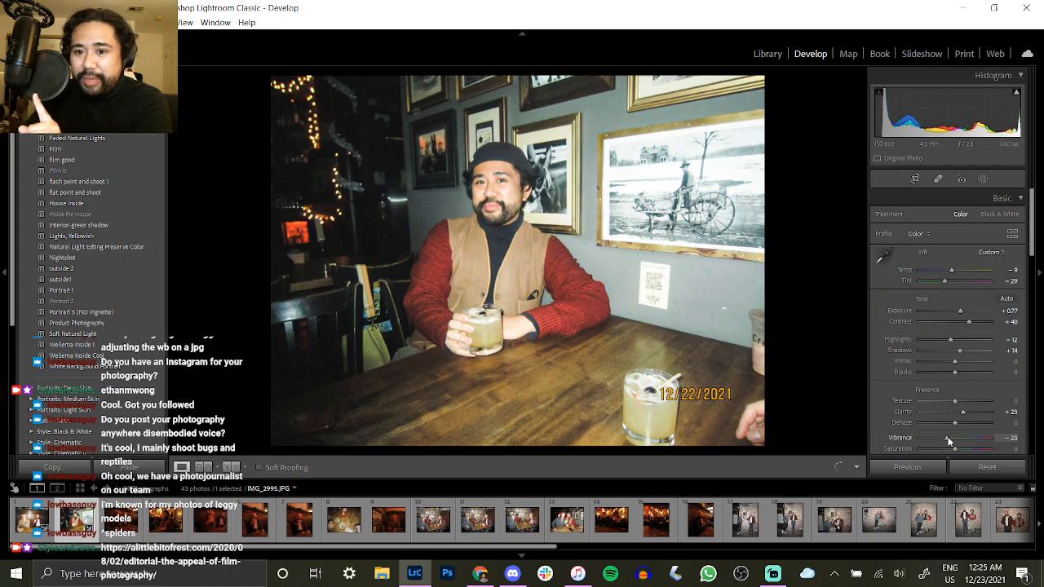
pyautogui.click(517, 193)
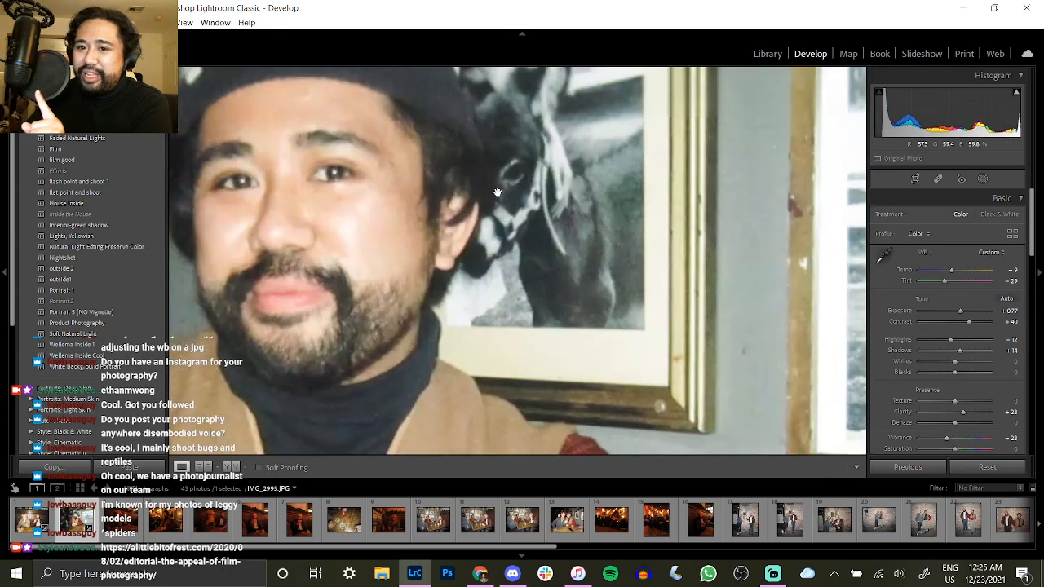
pyautogui.click(365, 215)
pyautogui.hotkey('ctrl', 'z')
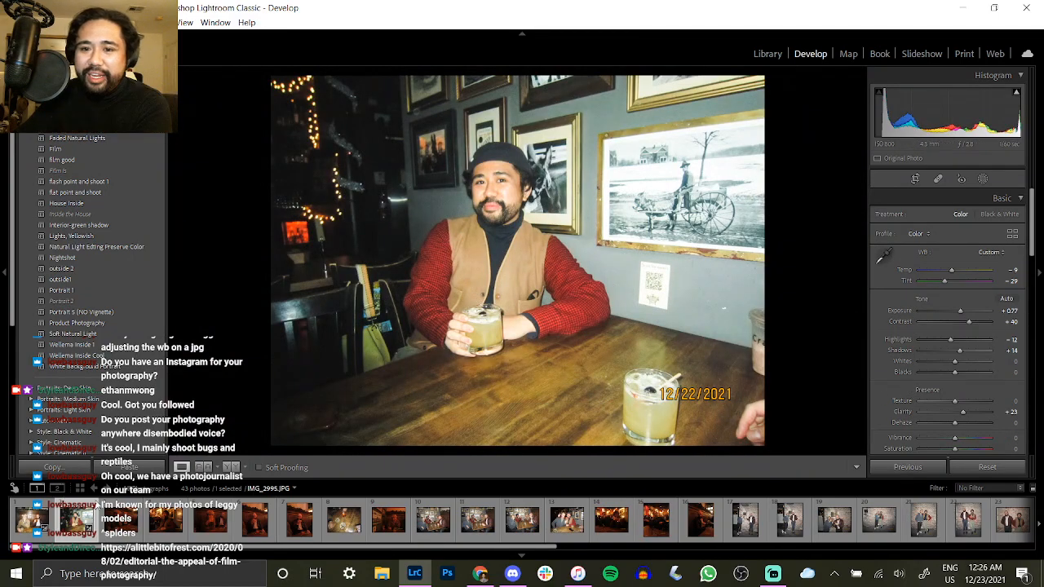
# Copy the tan-vest photo's develop settings with the options already checked and compare the edit with the original.
pyautogui.click(57, 470)
pyautogui.press('Return')
pyautogui.press('\\')
pyautogui.press('\\')
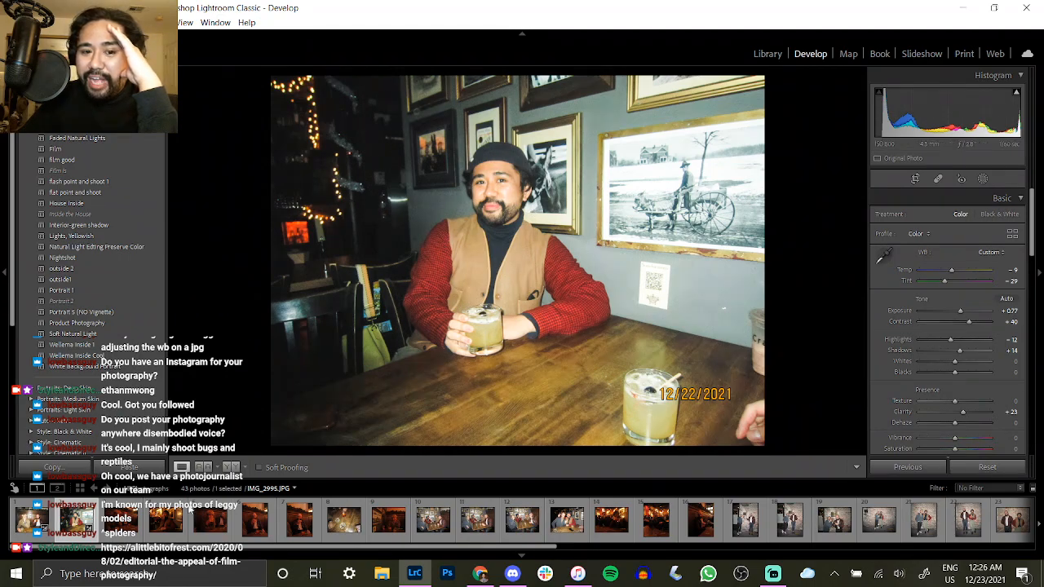
# Try pasting the copied settings onto the blurred low-light photo IMG_2996 and reset that photo.
pyautogui.click(113, 528)
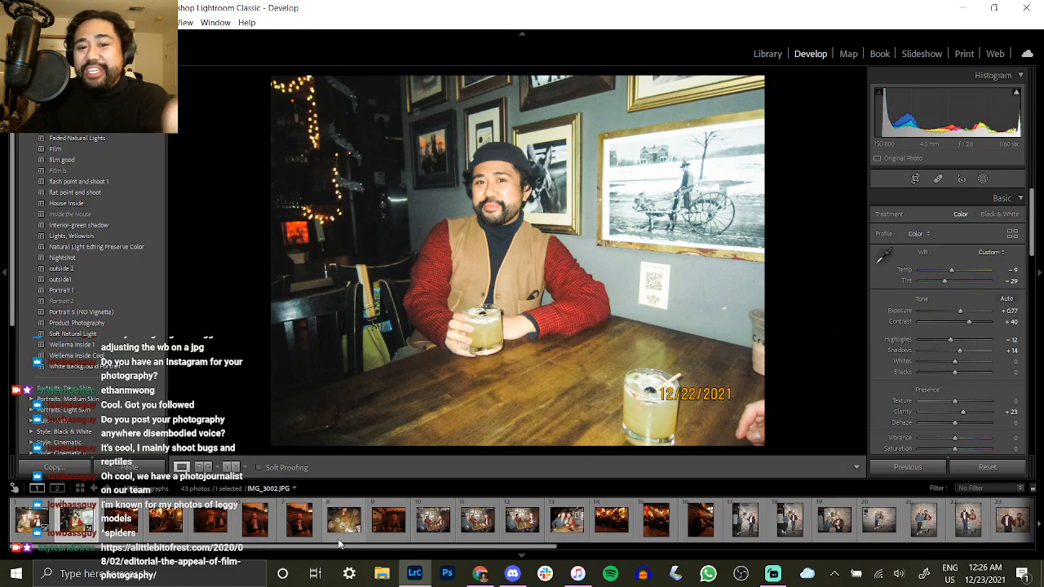
pyautogui.click(59, 470)
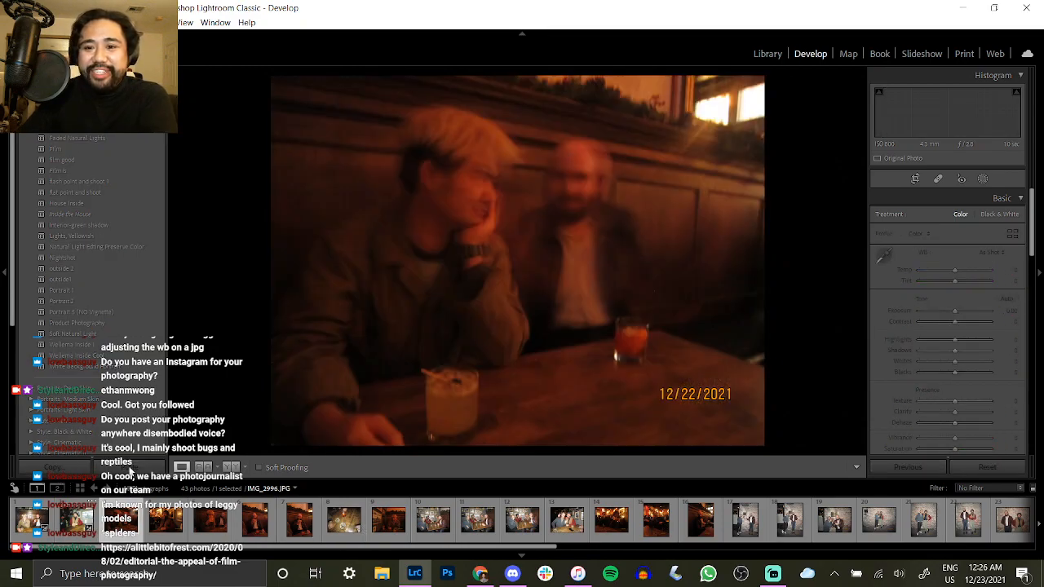
pyautogui.click(131, 469)
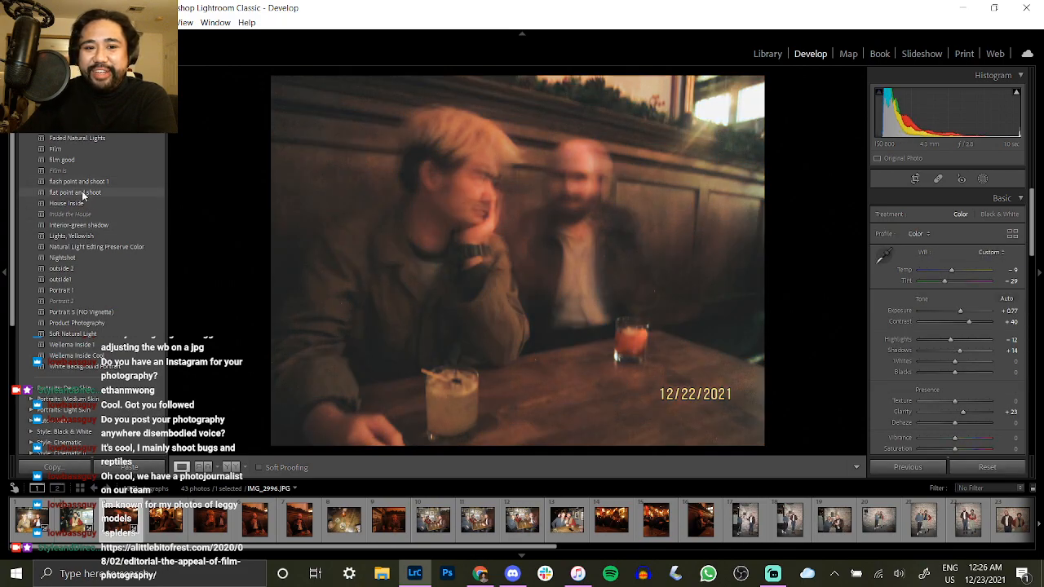
pyautogui.click(440, 516)
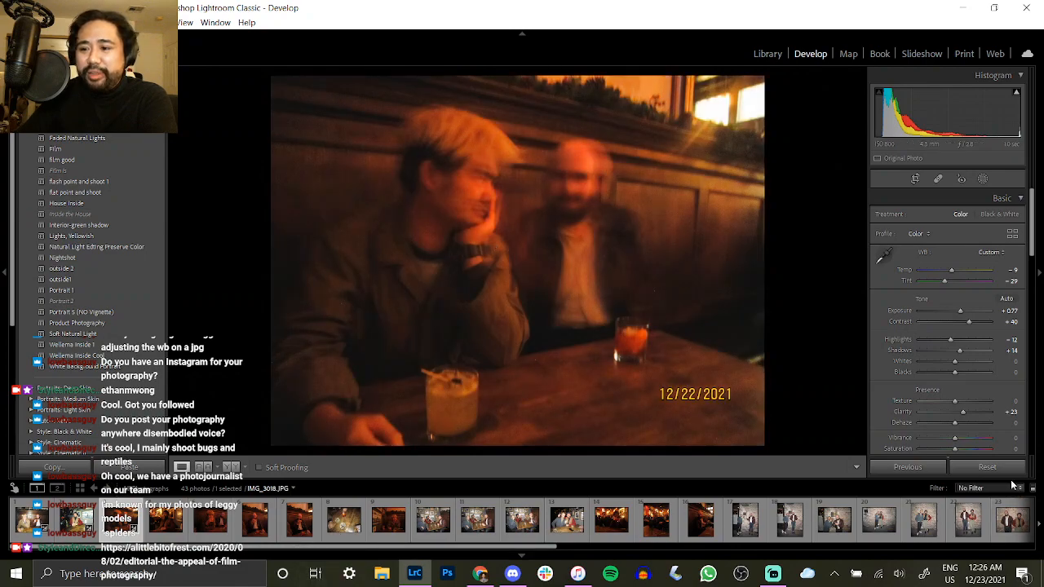
pyautogui.click(987, 466)
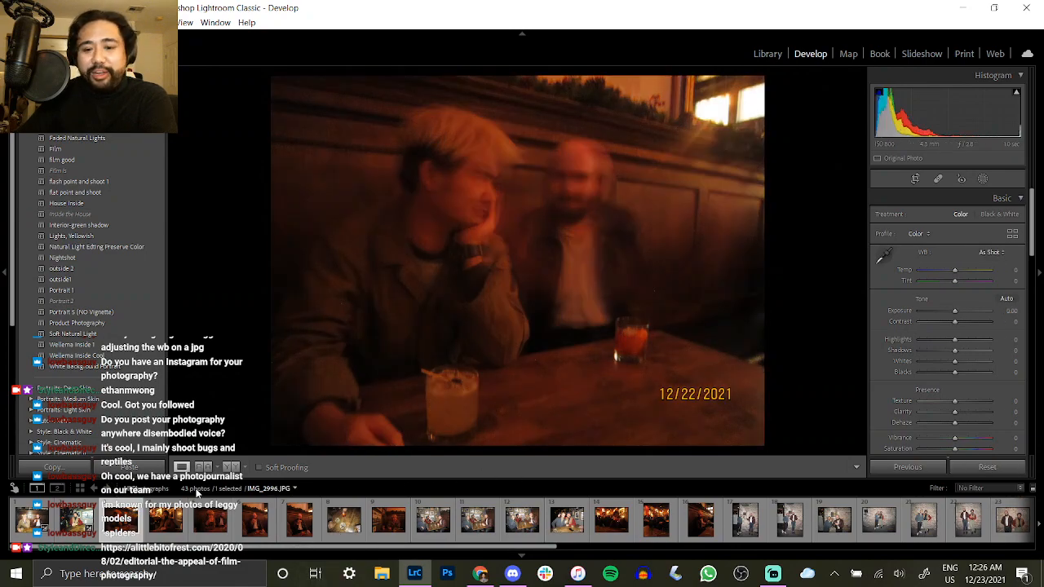
# Paste the copied develop settings onto the drinks photo IMG_3002 and compare the edit with the unedited version.
pyautogui.click(346, 531)
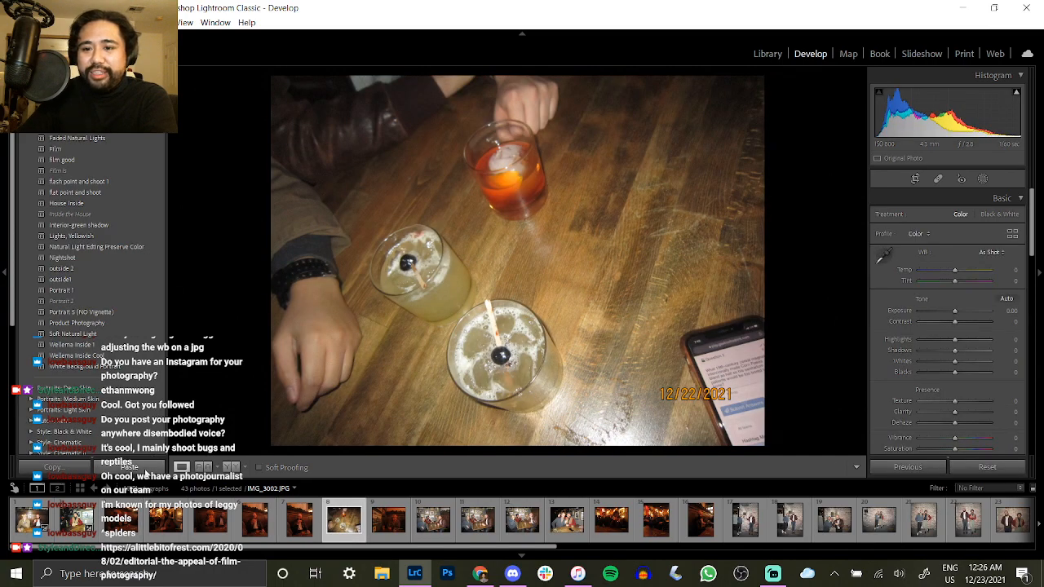
pyautogui.click(143, 471)
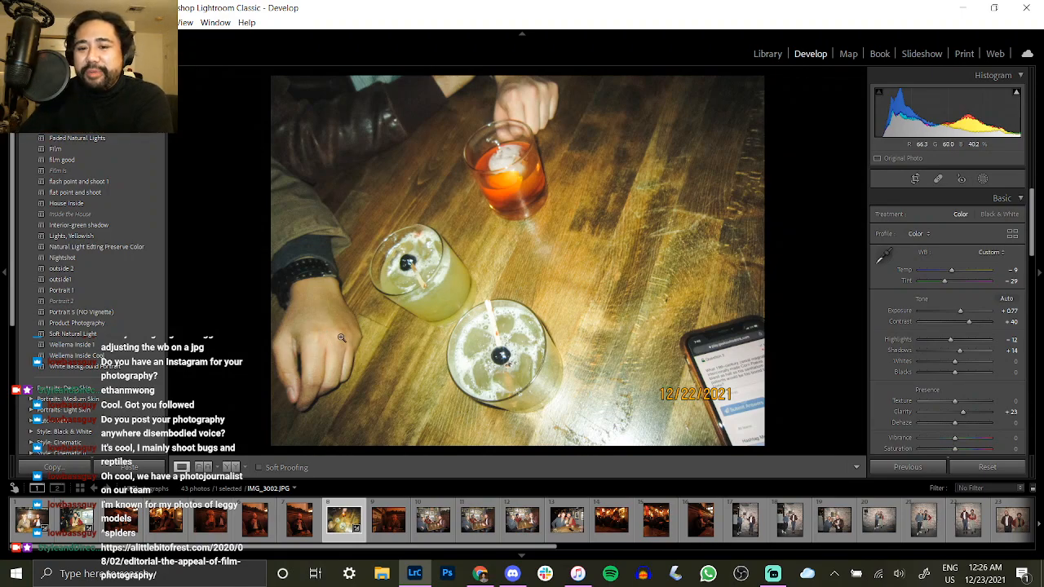
pyautogui.press('\\')
pyautogui.press('\\')
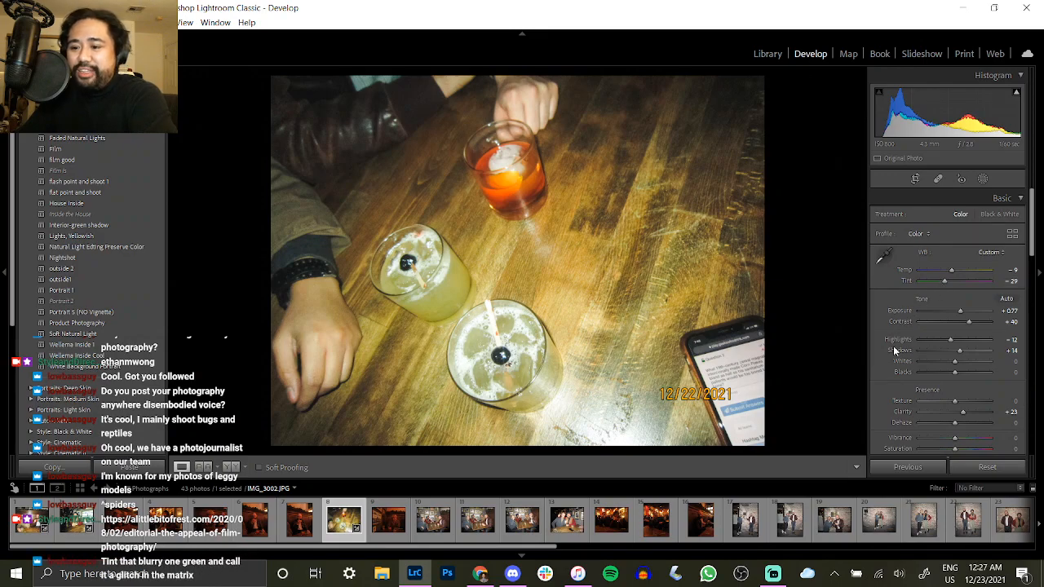
pyautogui.press('\\')
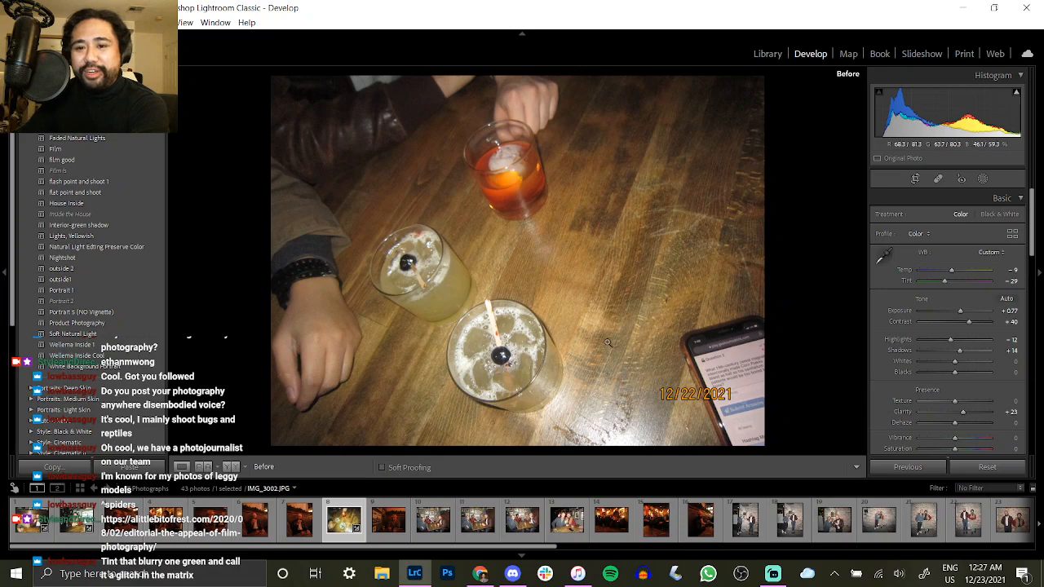
pyautogui.press('\\')
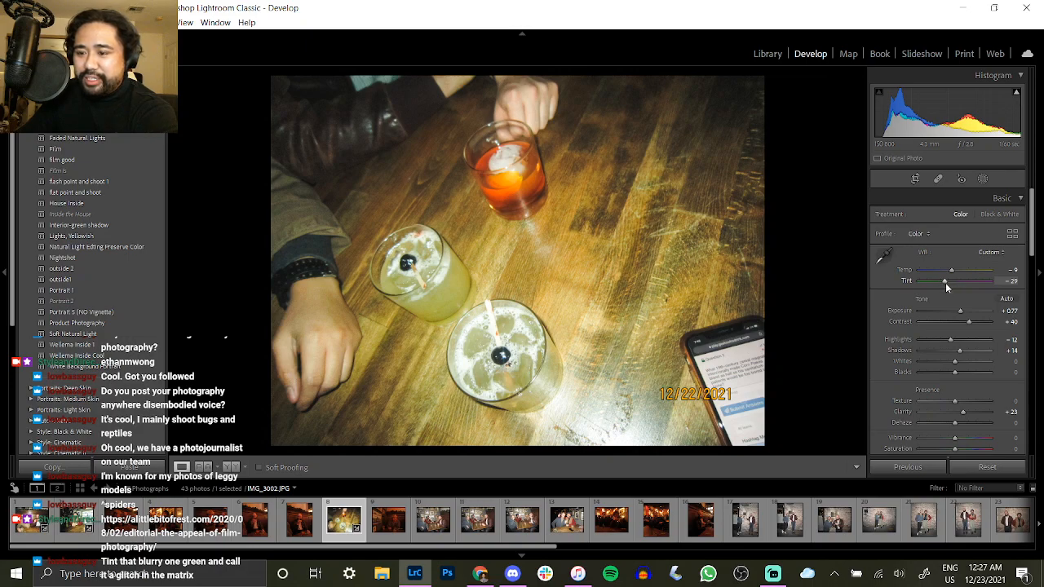
# Set the drinks photo's Tint to -9, Exposure to +0.92, Contrast to +58 and Clarity to +11, comparing with the original.
pyautogui.moveTo(950, 281)
pyautogui.mouseDown()
pyautogui.moveTo(940, 285)
pyautogui.moveTo(950, 285)
pyautogui.mouseUp()
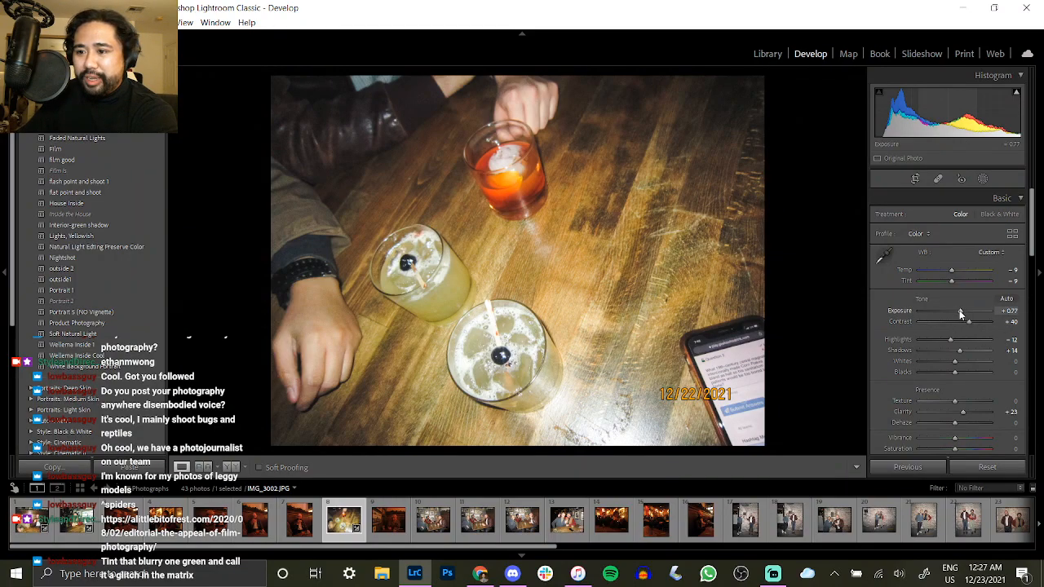
pyautogui.moveTo(960, 314); pyautogui.dragTo(975, 323)
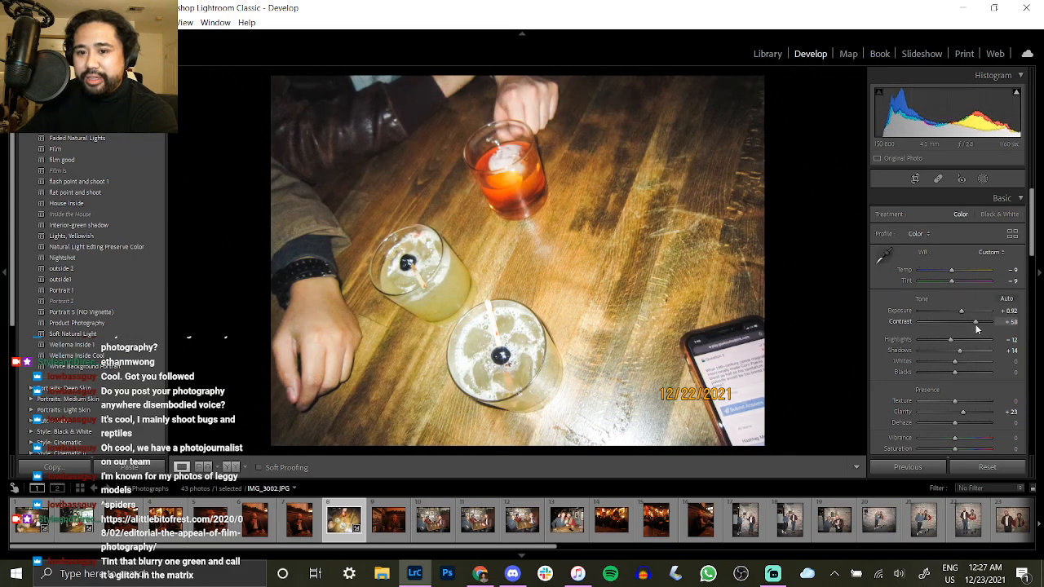
pyautogui.moveTo(961, 412); pyautogui.dragTo(959, 415)
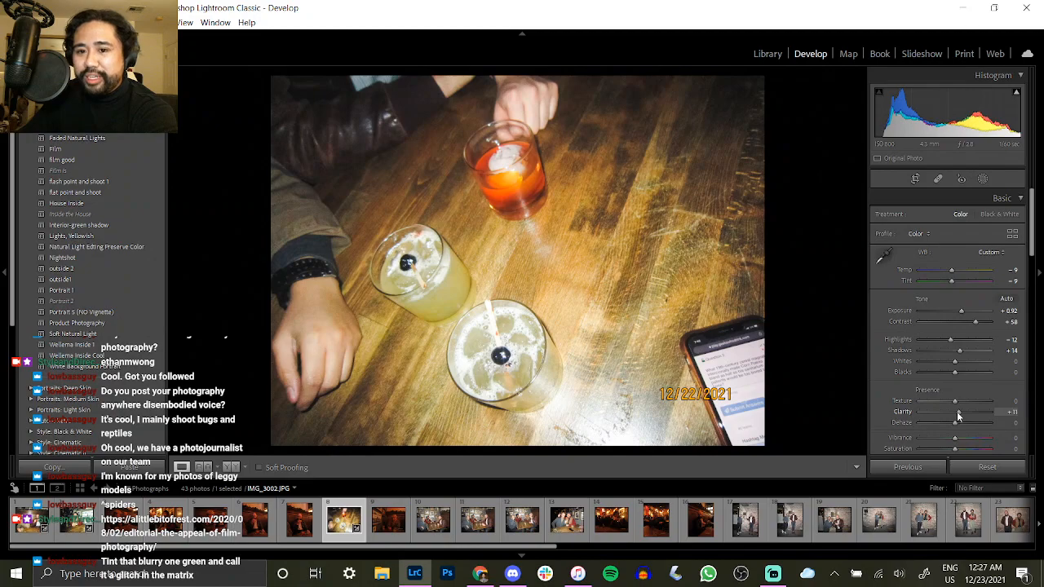
pyautogui.press('\\')
pyautogui.press('\\')
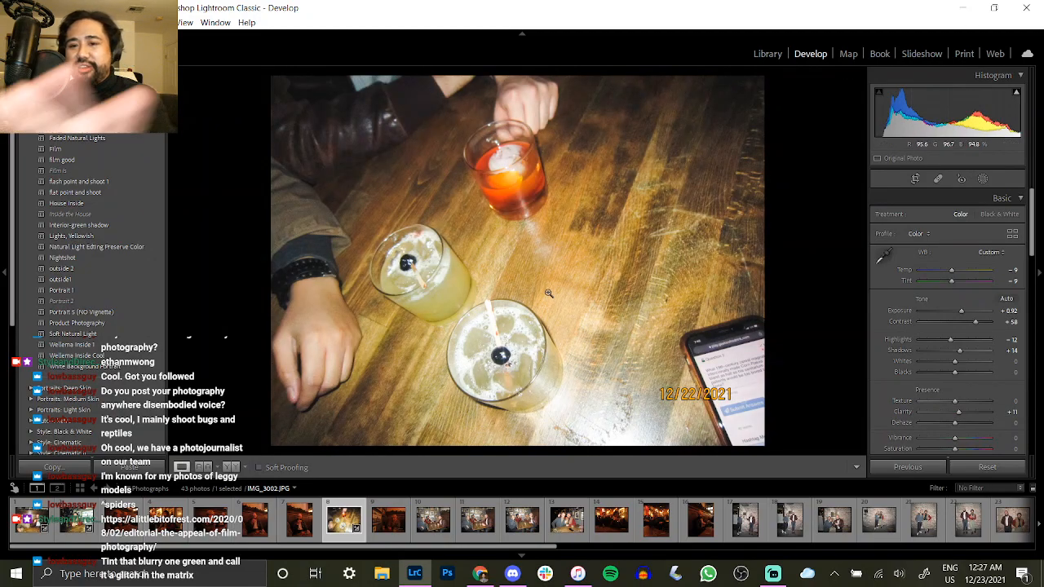
# Examine the drinks photo's edited and unedited versions in alternation, including the hand up close.
pyautogui.press('\\')
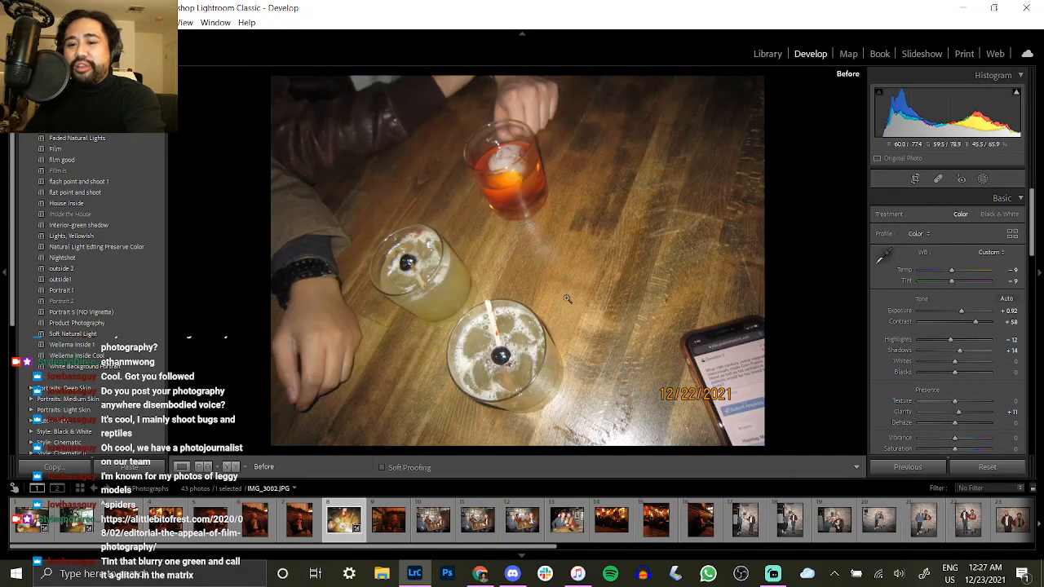
pyautogui.press('\\')
pyautogui.press('\\')
pyautogui.press('\\')
pyautogui.press('\\')
pyautogui.press('\\')
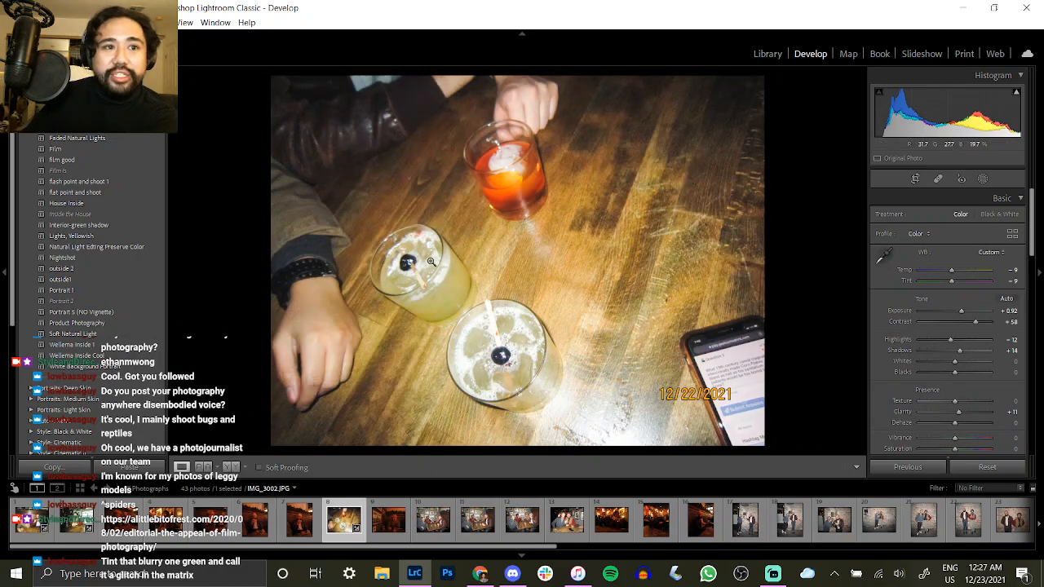
pyautogui.click(309, 319)
pyautogui.press('\\')
pyautogui.click(317, 323)
pyautogui.press('\\')
pyautogui.press('\\')
pyautogui.press('\\')
pyautogui.click(340, 322)
# Lower the drinks photo's Exposure to +0.80 and compare it with the unedited version.
pyautogui.click(1008, 310)
pyautogui.write('0.8')
pyautogui.press('Return')
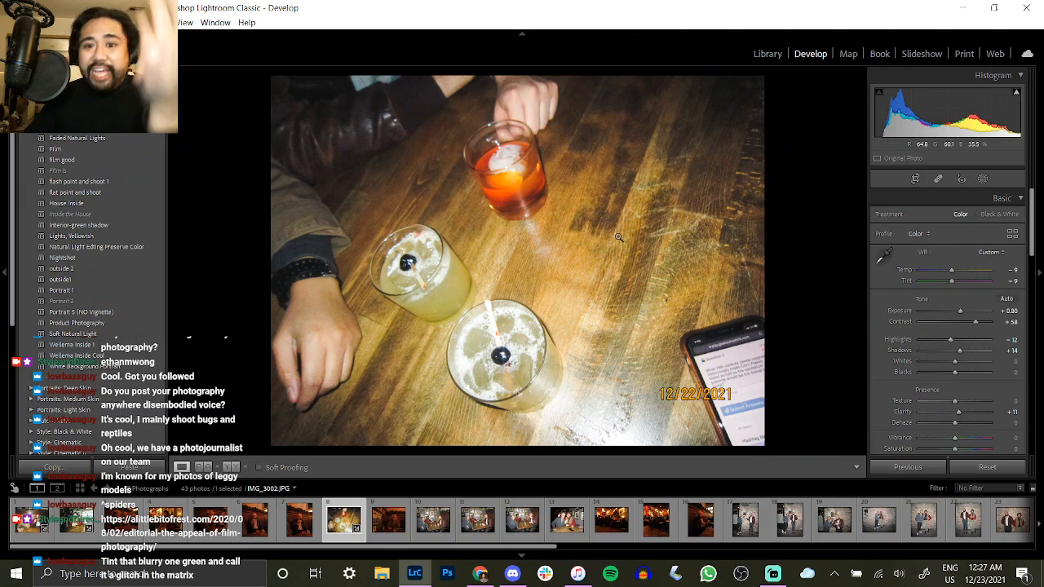
pyautogui.press('\\')
pyautogui.press('\\')
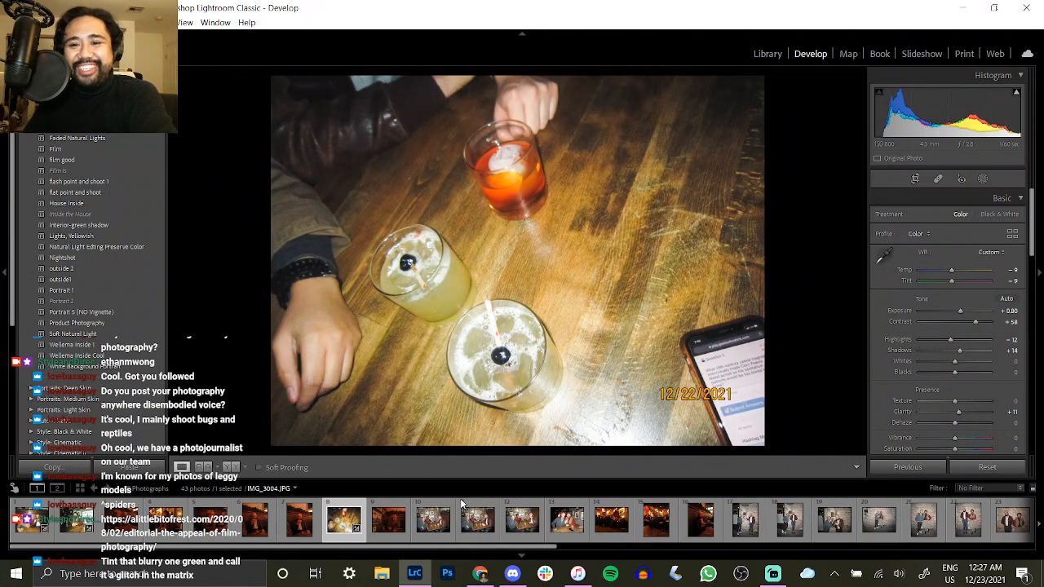
# Examine the phone screen and the orange date stamp up close in the drinks photo.
pyautogui.click(726, 373)
pyautogui.moveTo(724, 371); pyautogui.dragTo(652, 269)
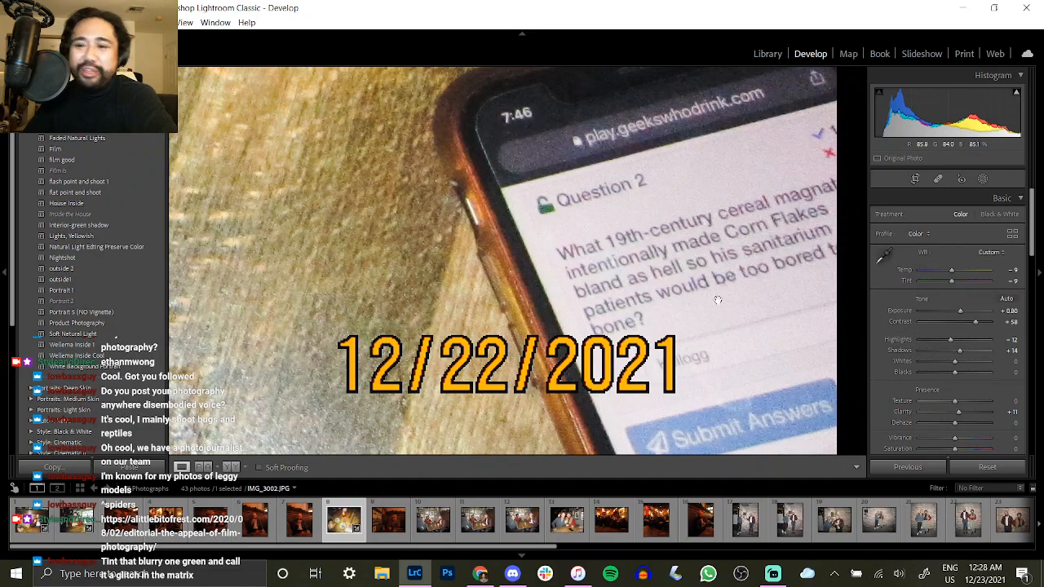
pyautogui.moveTo(666, 285); pyautogui.dragTo(647, 266)
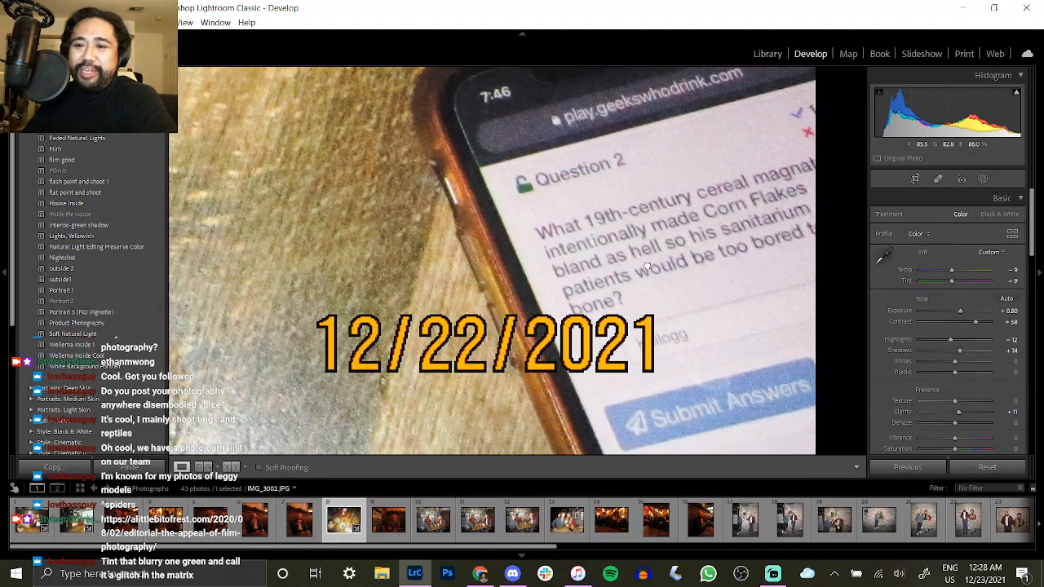
pyautogui.click(698, 271)
pyautogui.click(719, 399)
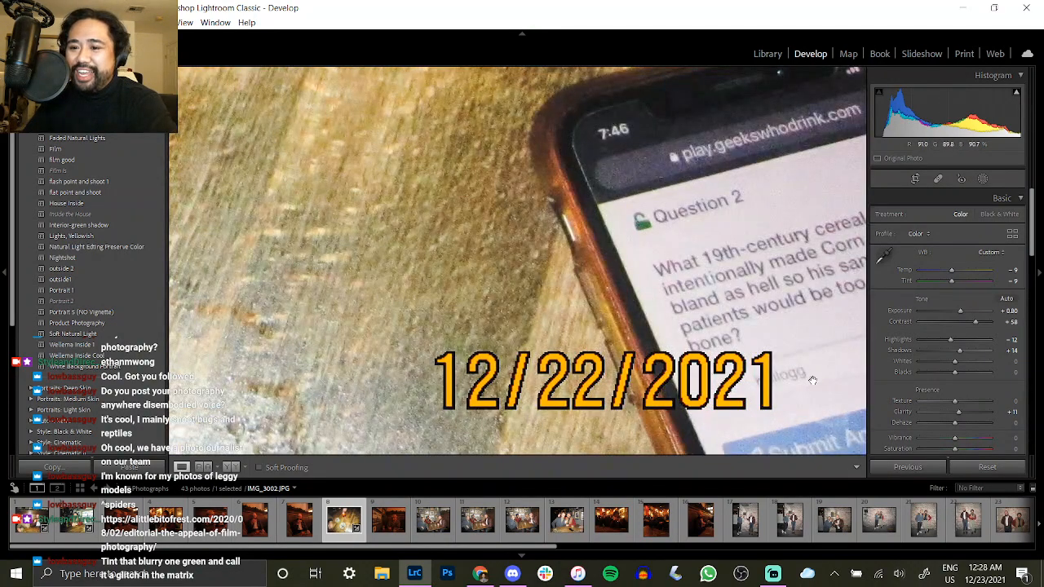
pyautogui.click(750, 316)
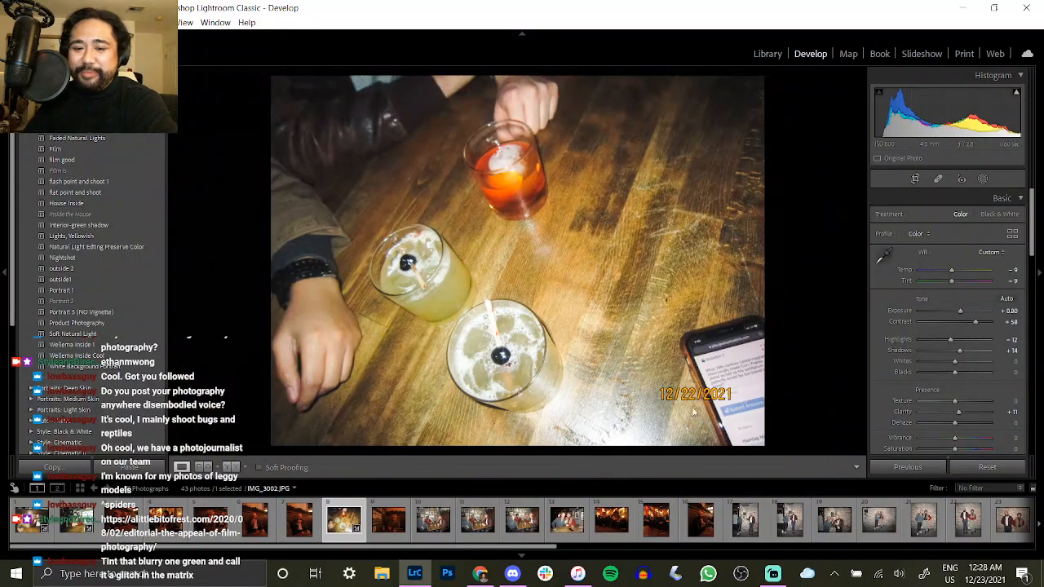
pyautogui.click(649, 371)
pyautogui.moveTo(645, 375); pyautogui.dragTo(563, 289)
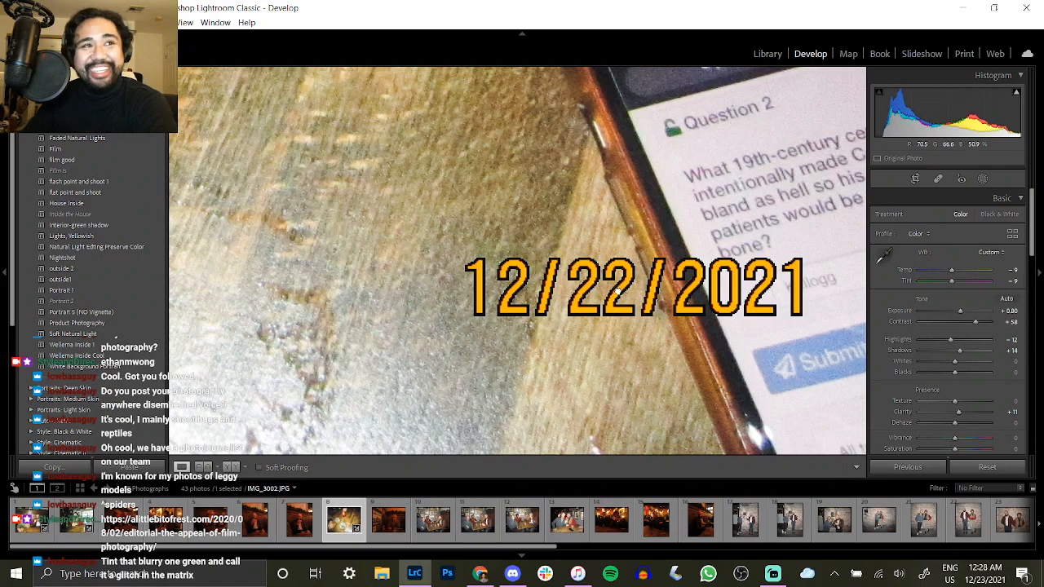
pyautogui.click(621, 303)
# Apply the drinks photo's copied develop settings to the group photo IMG_3004 and compare the edit with the original.
pyautogui.click(65, 468)
pyautogui.press('Return')
pyautogui.click(442, 530)
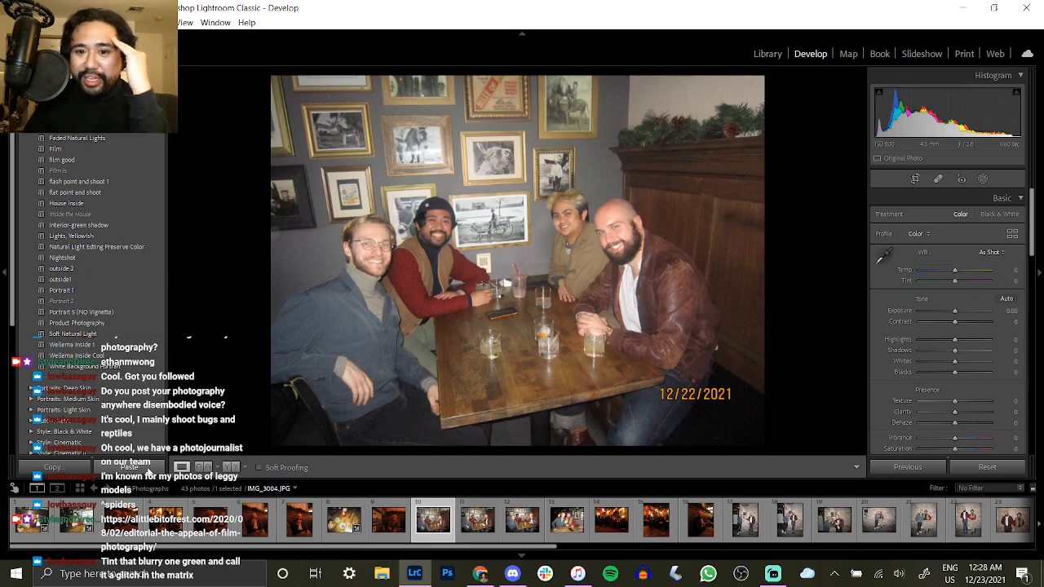
pyautogui.click(435, 225)
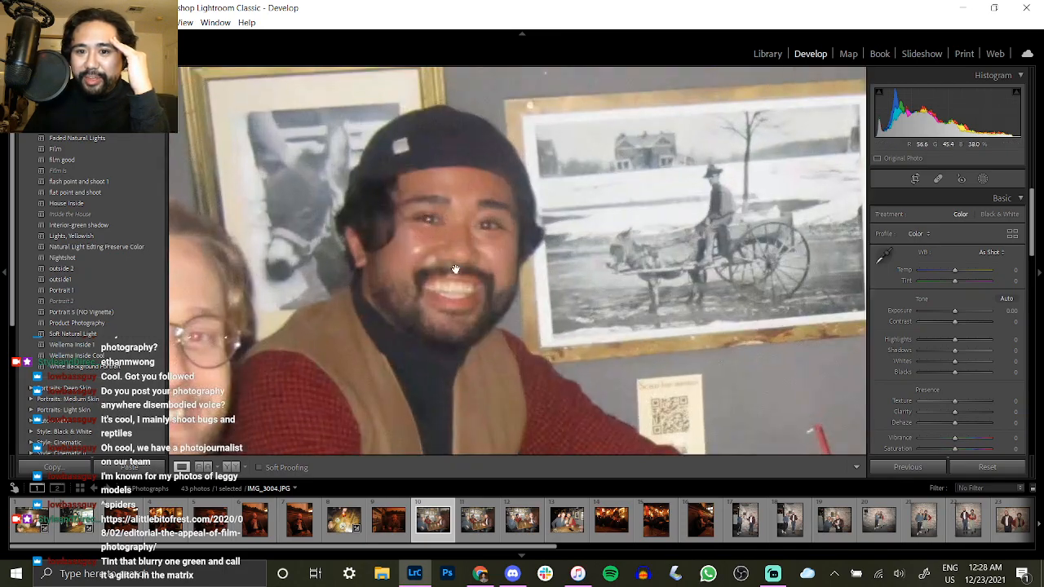
pyautogui.click(434, 305)
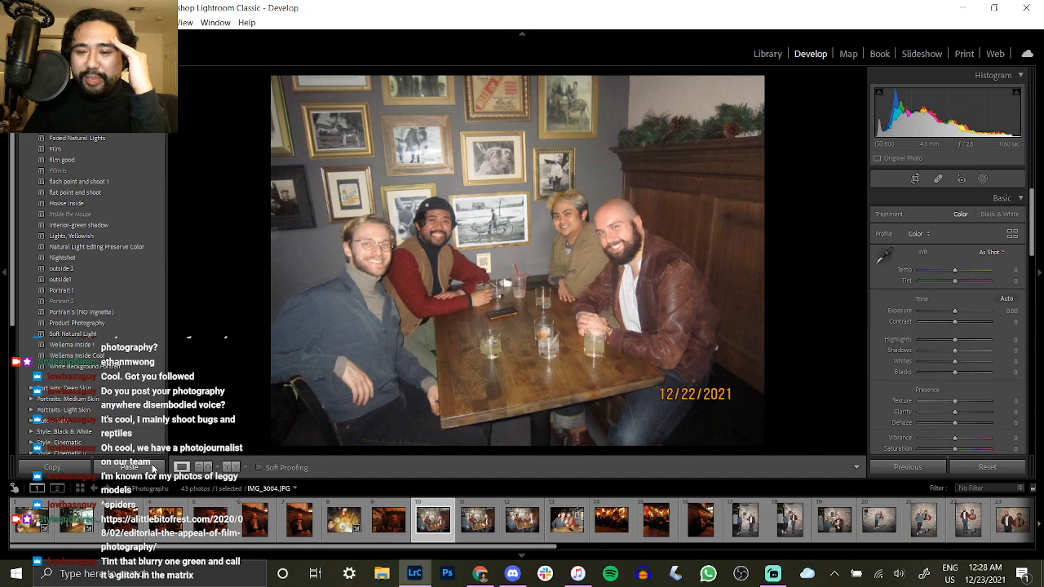
pyautogui.click(151, 467)
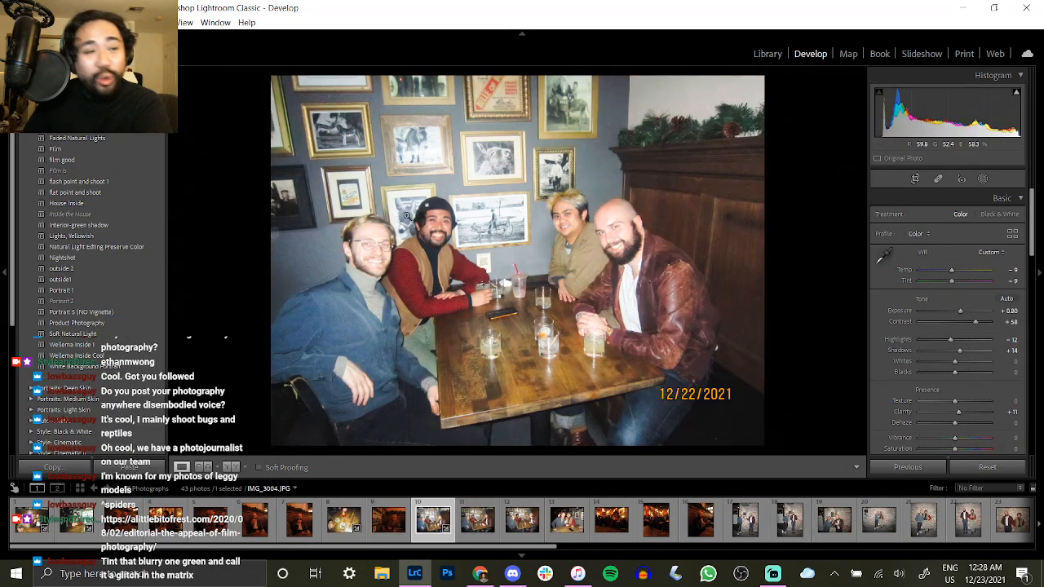
pyautogui.click(358, 242)
pyautogui.moveTo(356, 235); pyautogui.dragTo(613, 287)
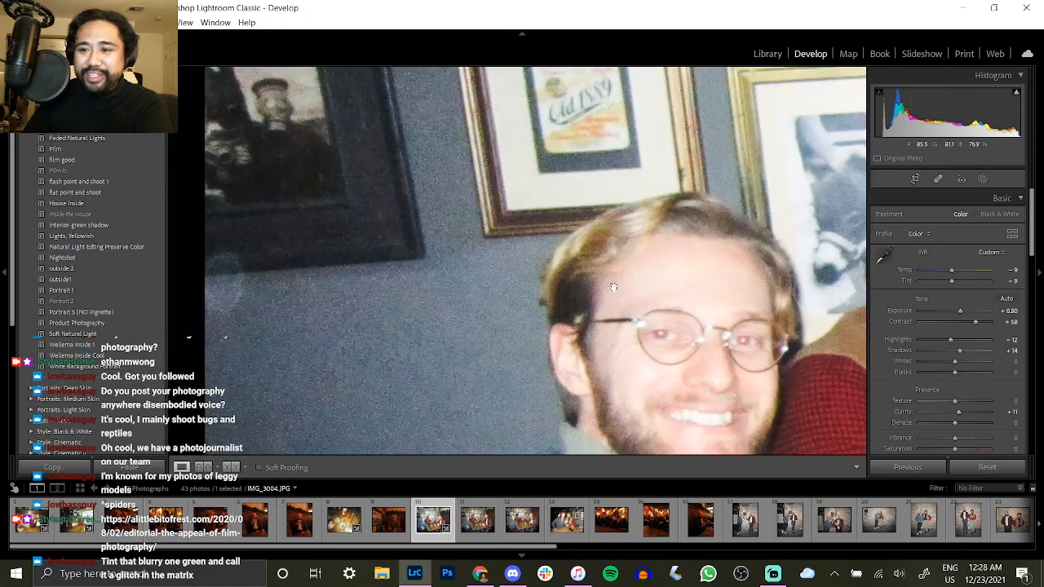
pyautogui.click(613, 287)
pyautogui.press('\\')
pyautogui.press('\\')
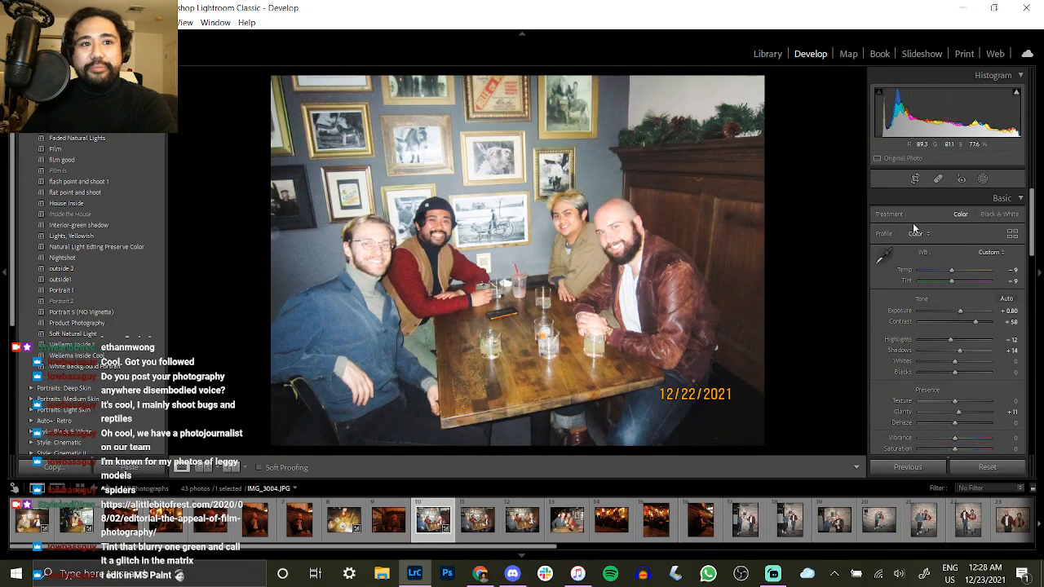
# Set the group photo's Temp to 0 and Tint to -14, checking the faces up close.
pyautogui.doubleClick(906, 277)
pyautogui.hotkey('ctrl', 'z')
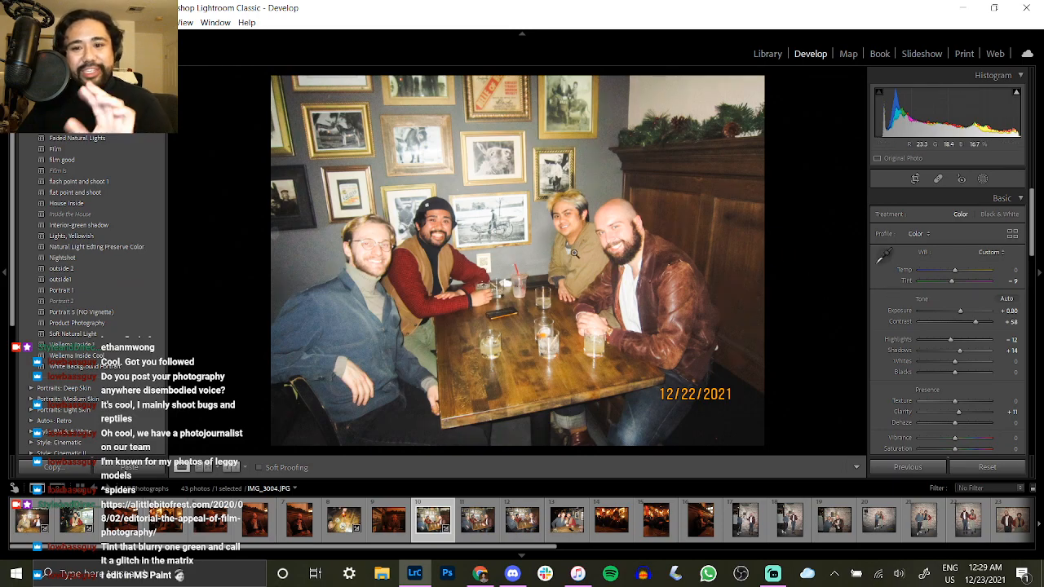
pyautogui.click(470, 213)
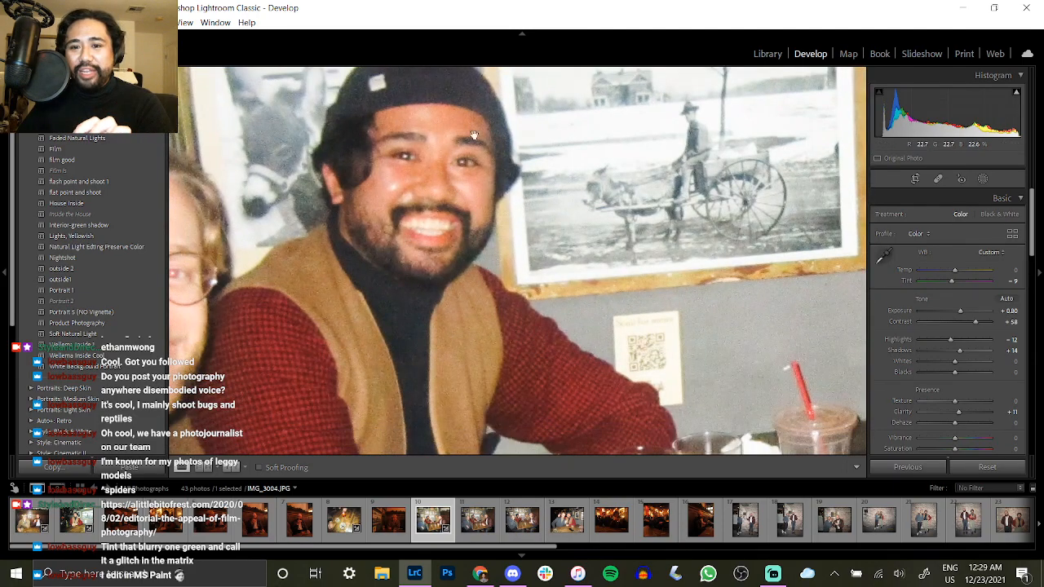
pyautogui.click(706, 226)
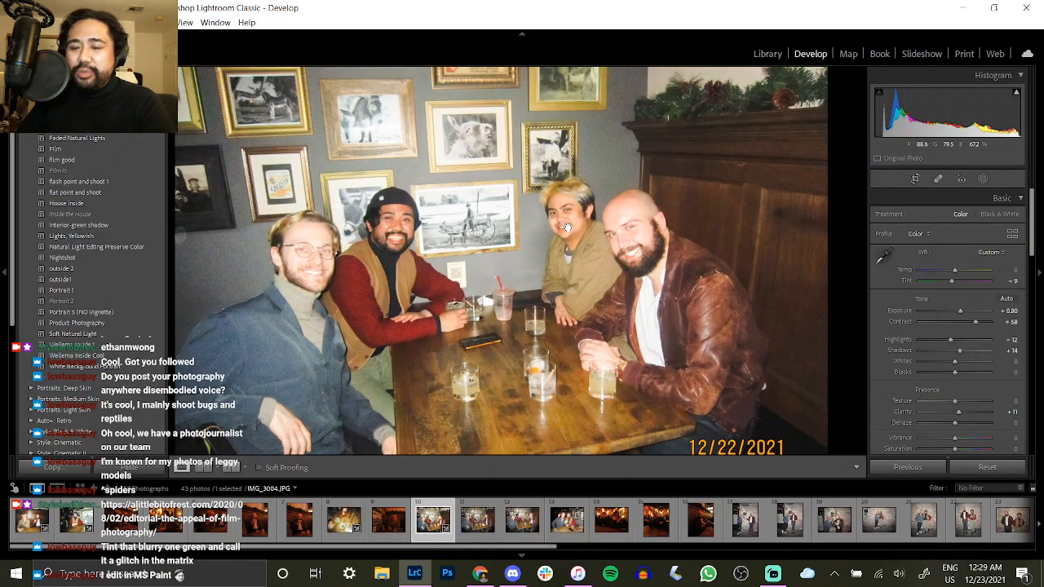
pyautogui.click(567, 228)
pyautogui.click(567, 228)
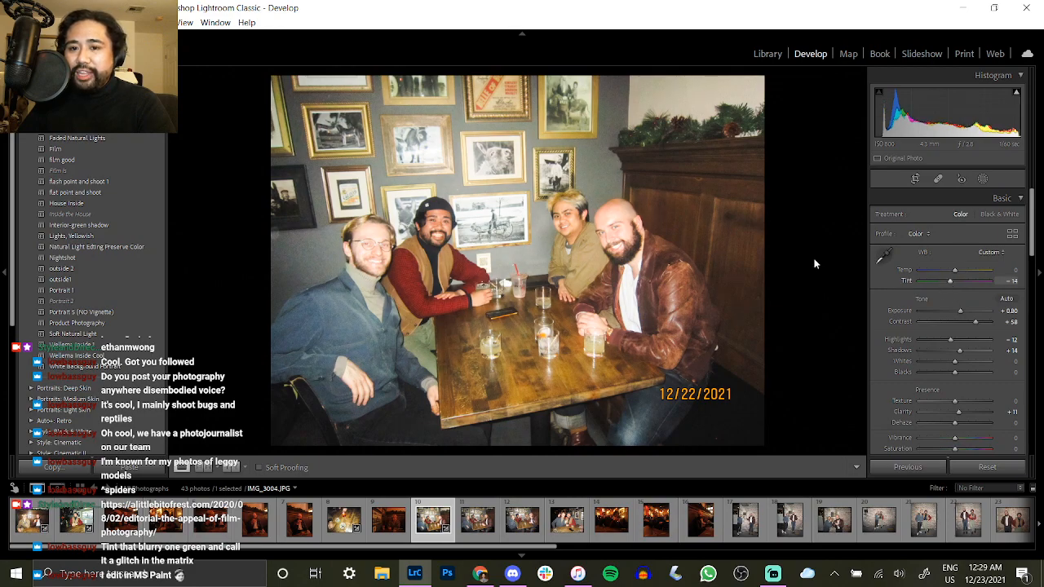
pyautogui.click(459, 233)
pyautogui.click(512, 236)
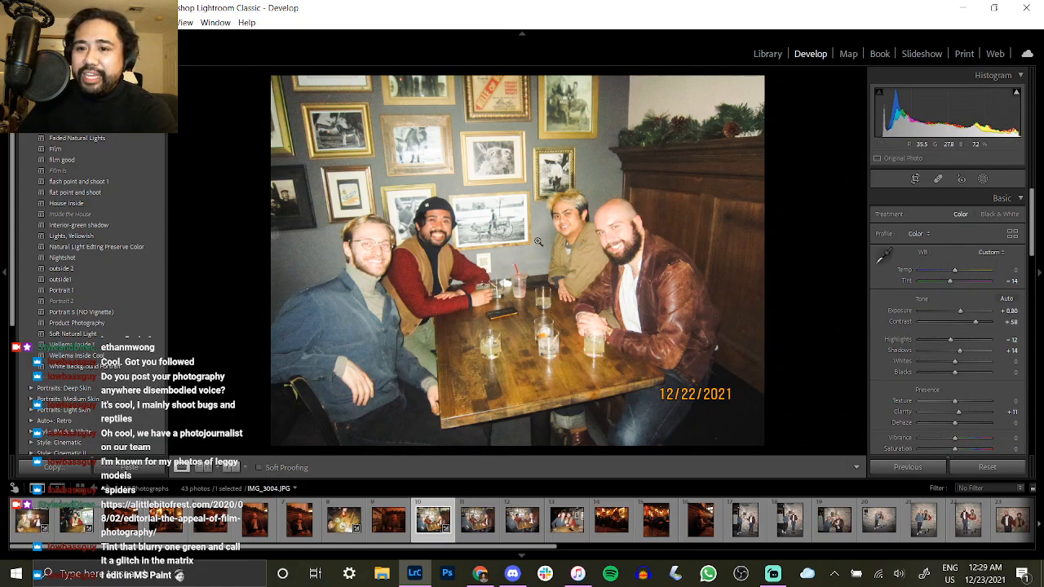
pyautogui.click(431, 231)
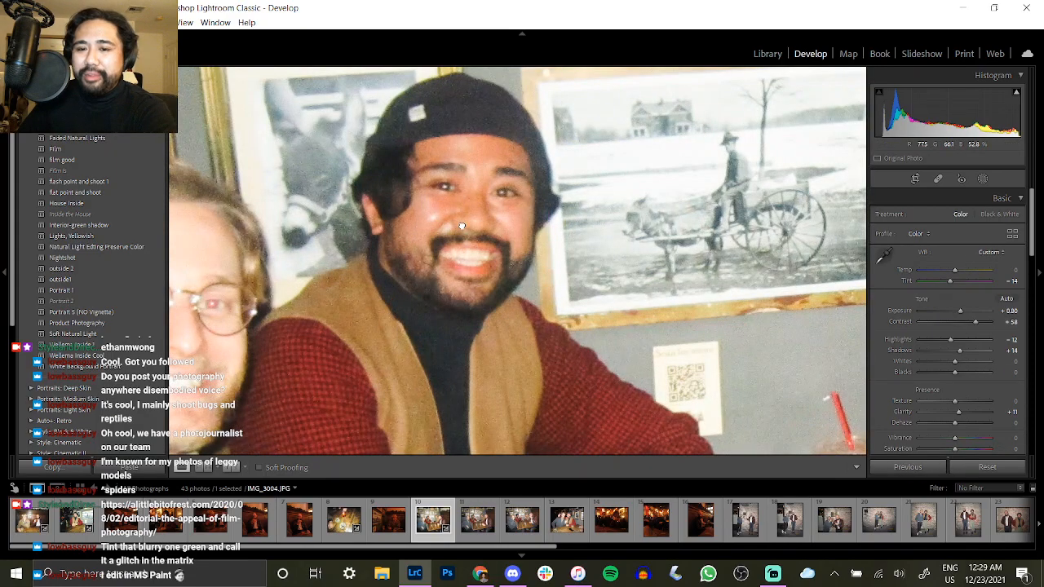
pyautogui.click(461, 225)
pyautogui.click(438, 239)
pyautogui.click(469, 244)
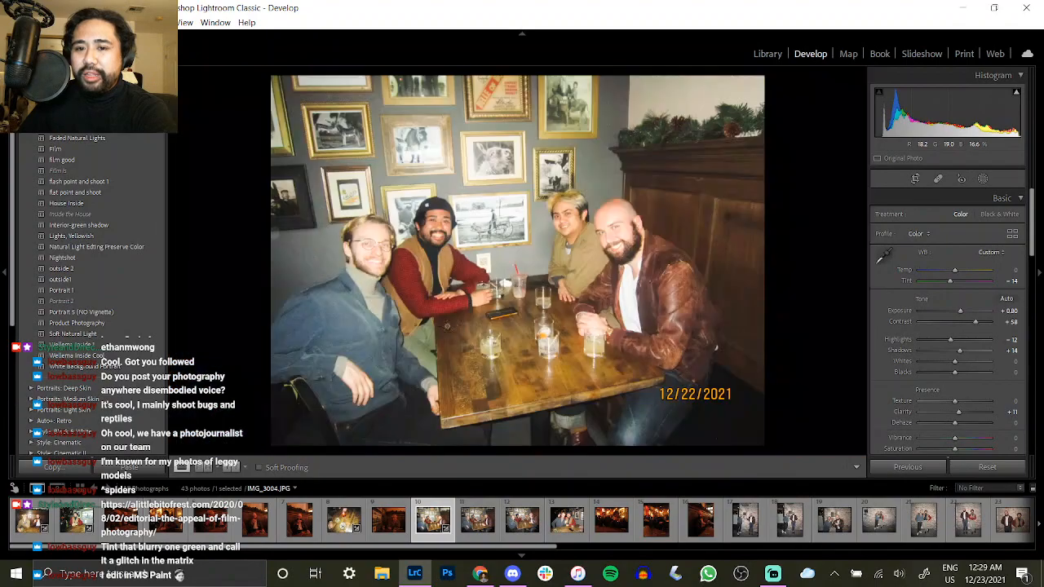
# Check the glasses on the table up close, try a Vibrance of -9 on the group photo, and reset Vibrance.
pyautogui.rightClick(755, 314)
pyautogui.click(493, 292)
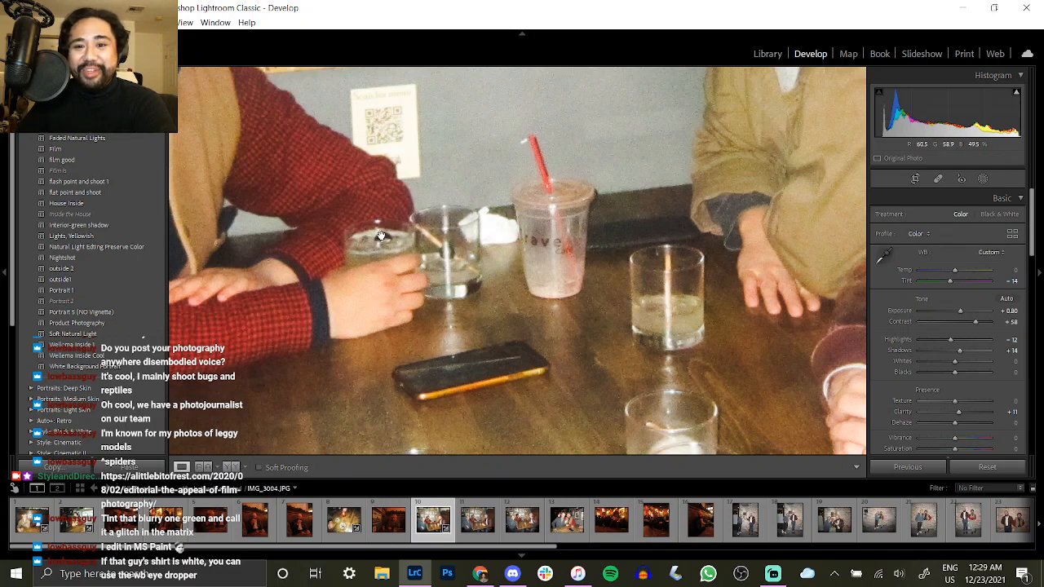
pyautogui.click(378, 239)
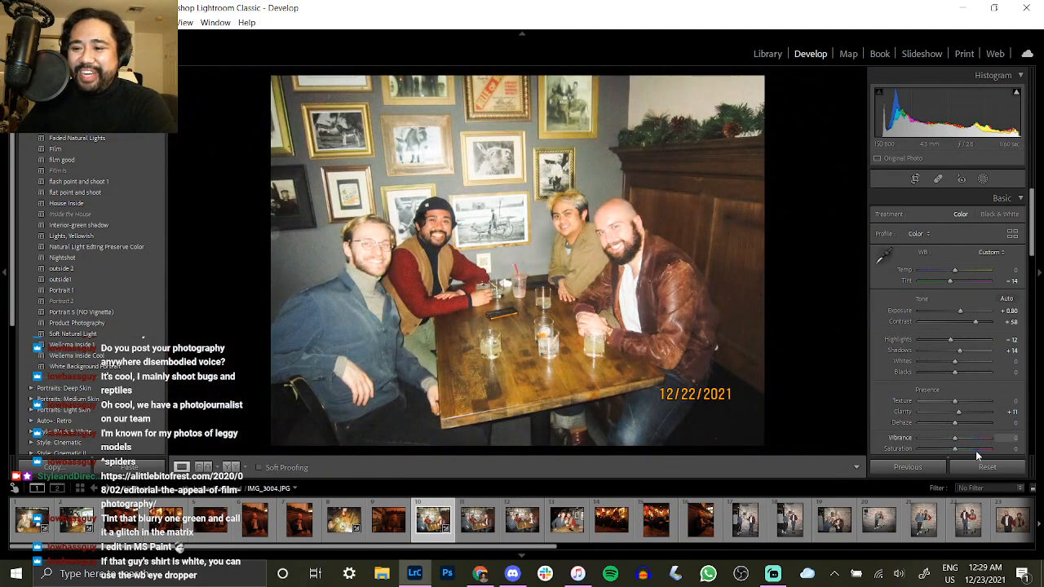
pyautogui.moveTo(956, 445); pyautogui.dragTo(953, 445)
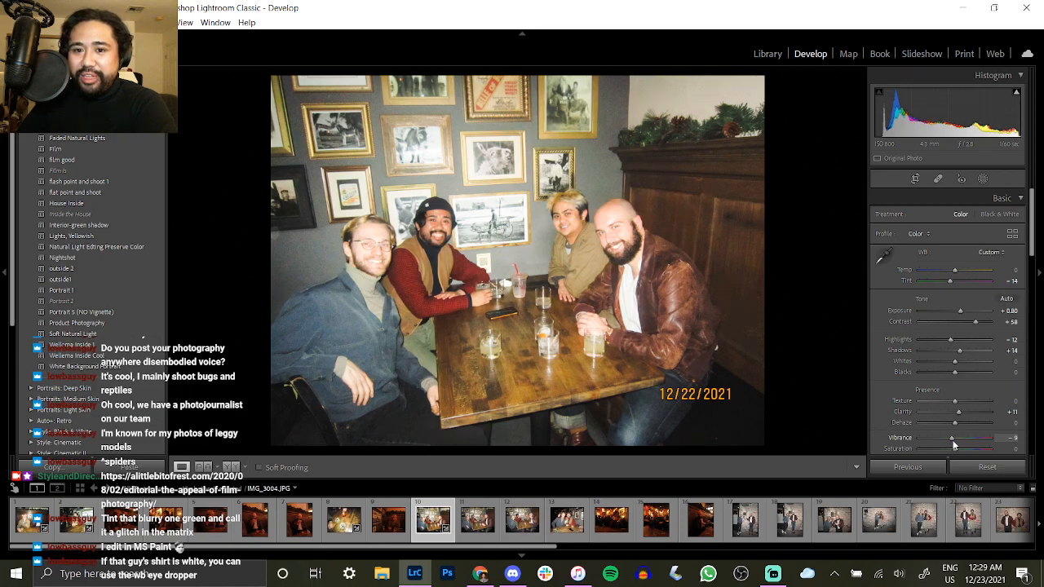
pyautogui.doubleClick(909, 435)
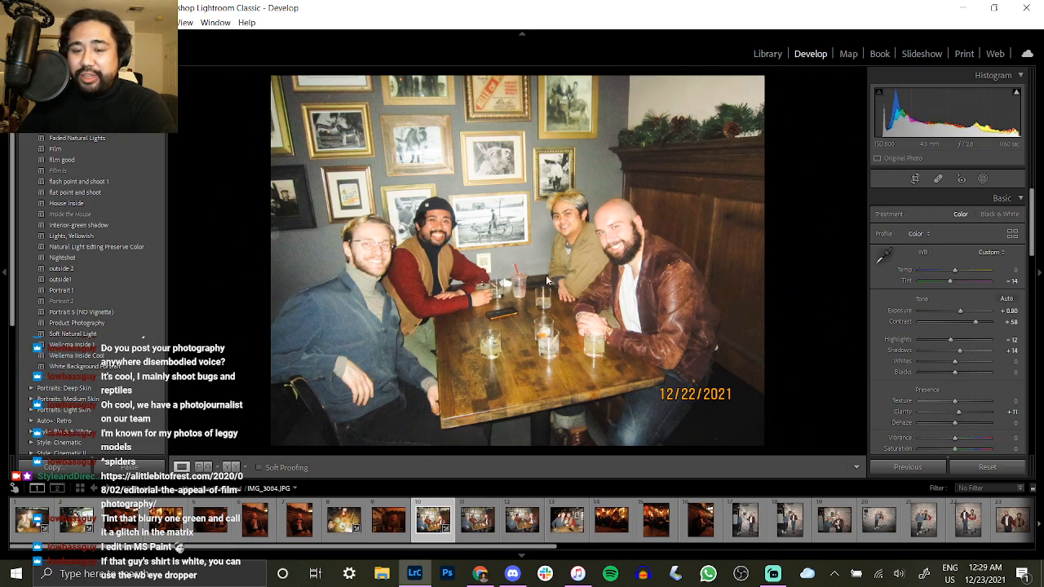
# Set the Vibrance of the group photo IMG_3004 to -11, checking the faces up close.
pyautogui.press('z')
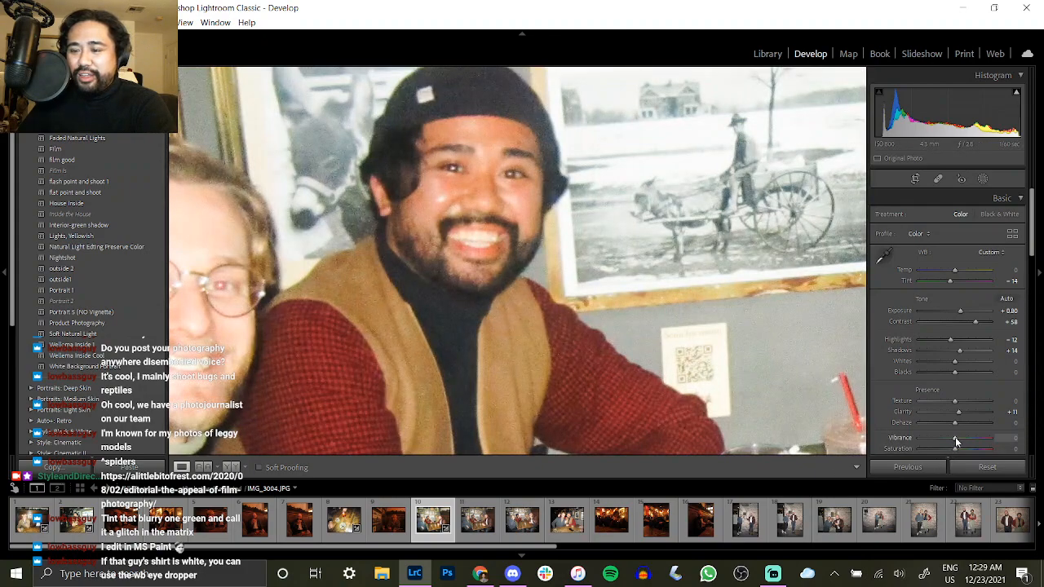
pyautogui.moveTo(956, 441); pyautogui.dragTo(950, 437)
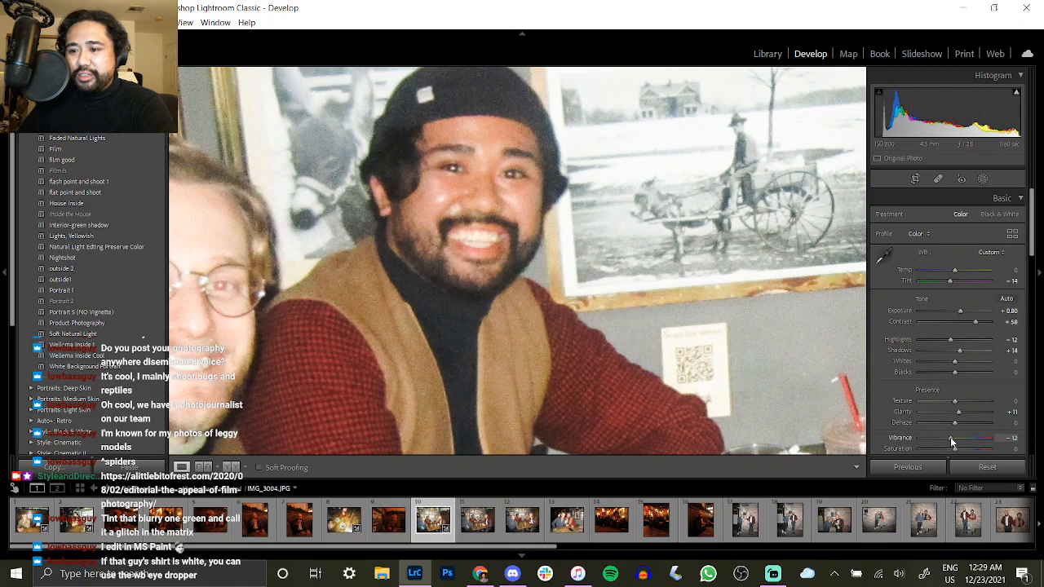
pyautogui.click(780, 328)
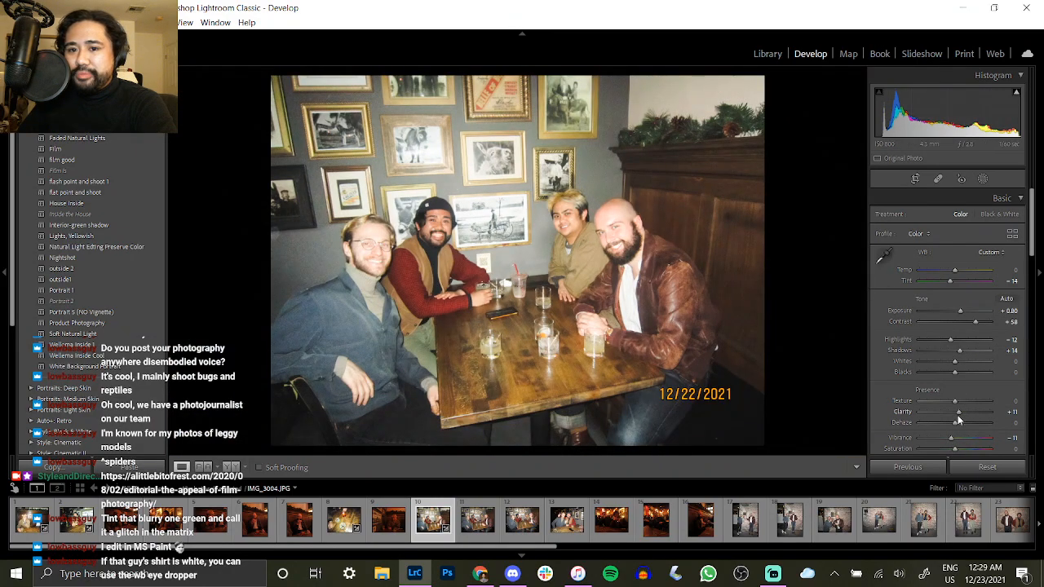
pyautogui.click(383, 240)
pyautogui.click(353, 273)
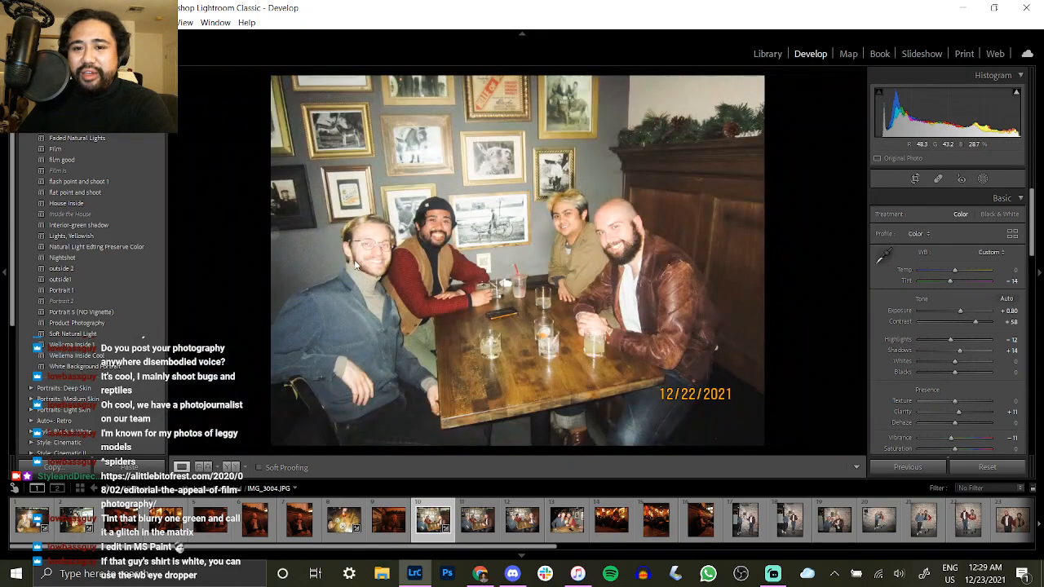
pyautogui.click(355, 260)
pyautogui.click(391, 254)
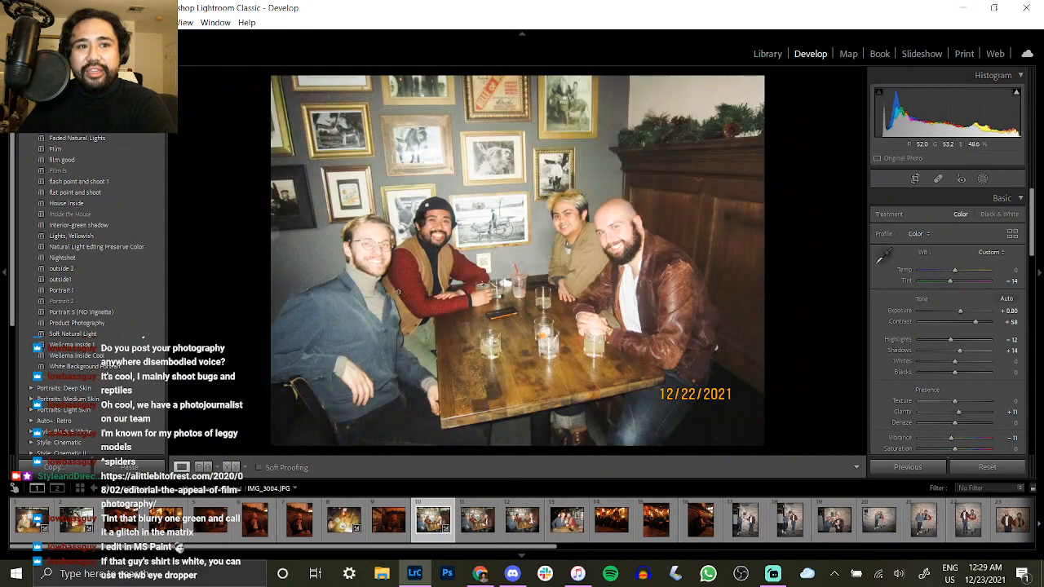
# Try sampling the group photo's white balance from the bald man's white shirt, and undo it.
pyautogui.click(883, 260)
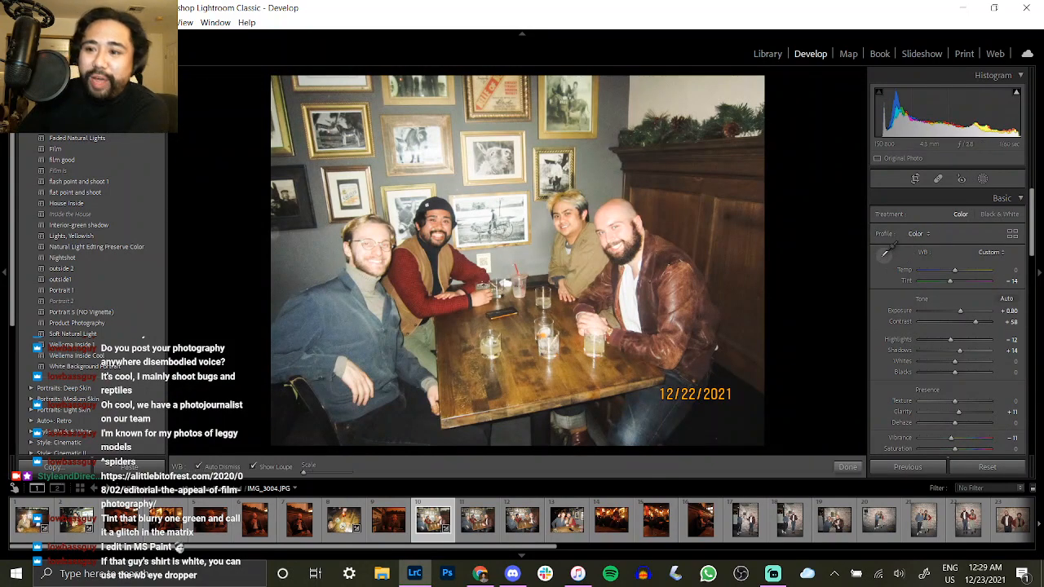
pyautogui.click(632, 298)
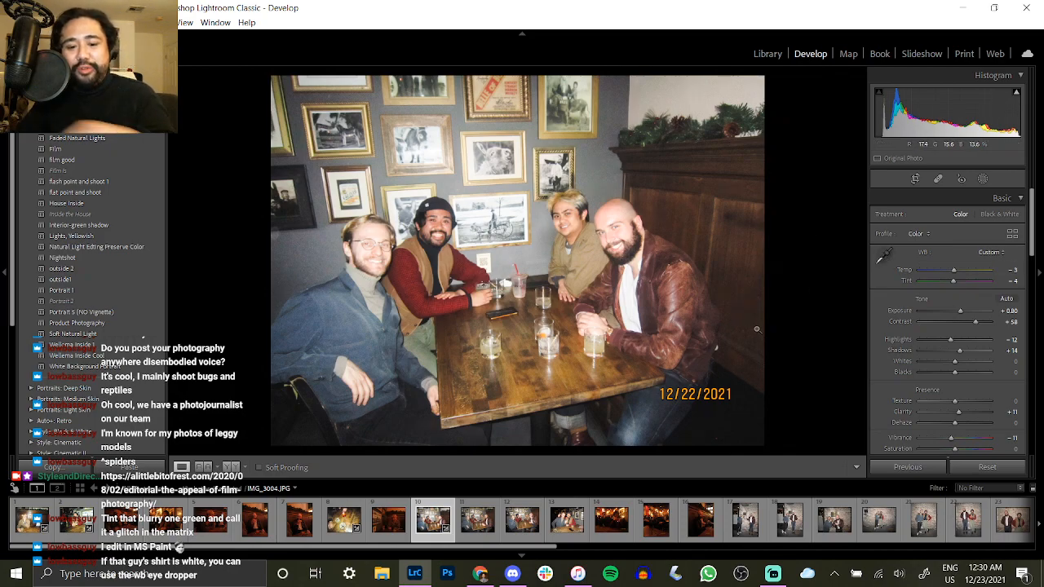
pyautogui.hotkey('ctrl', 'z')
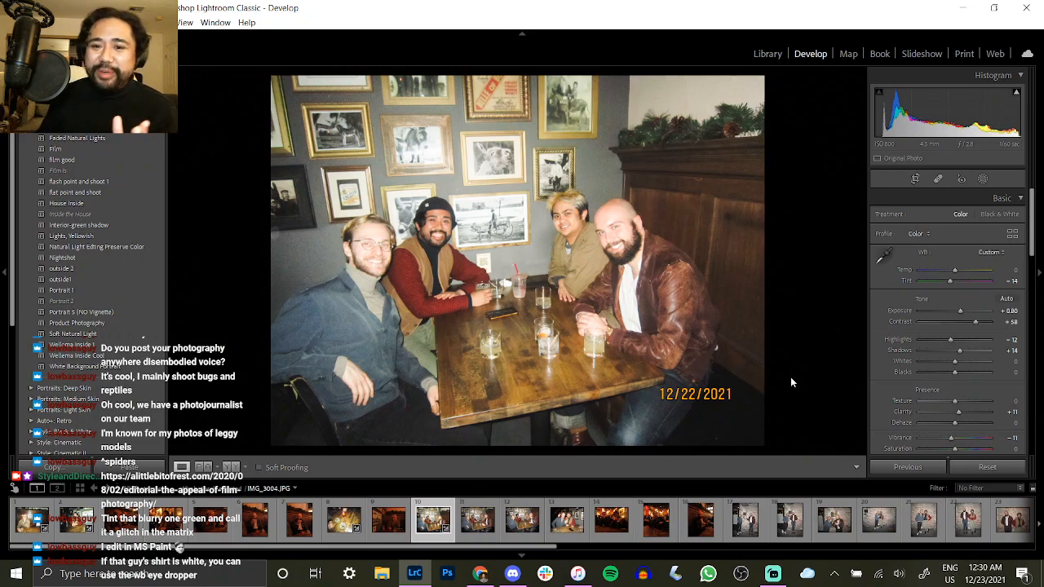
pyautogui.click(883, 266)
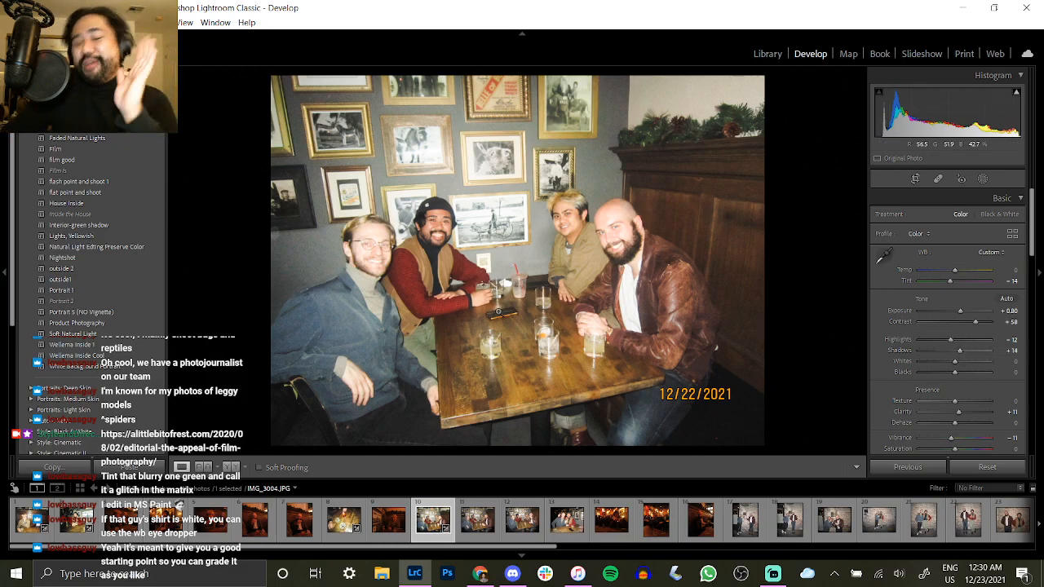
# Examine the jeans, the rolled cuff and the shoe under the table up close in the group photo.
pyautogui.moveTo(663, 324); pyautogui.dragTo(598, 313)
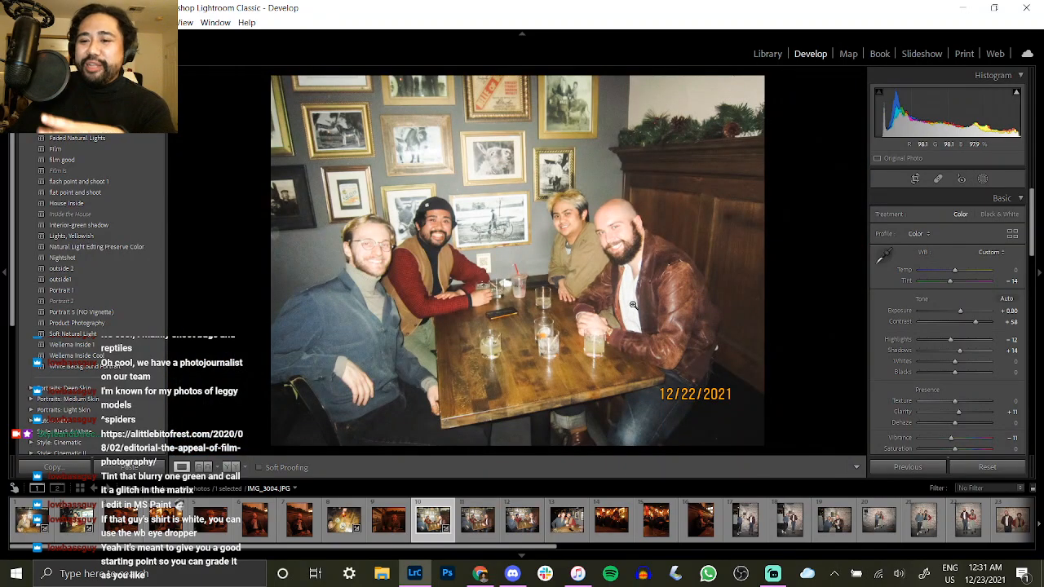
pyautogui.moveTo(633, 304); pyautogui.dragTo(549, 242)
pyautogui.click(648, 419)
pyautogui.moveTo(643, 416); pyautogui.dragTo(641, 252)
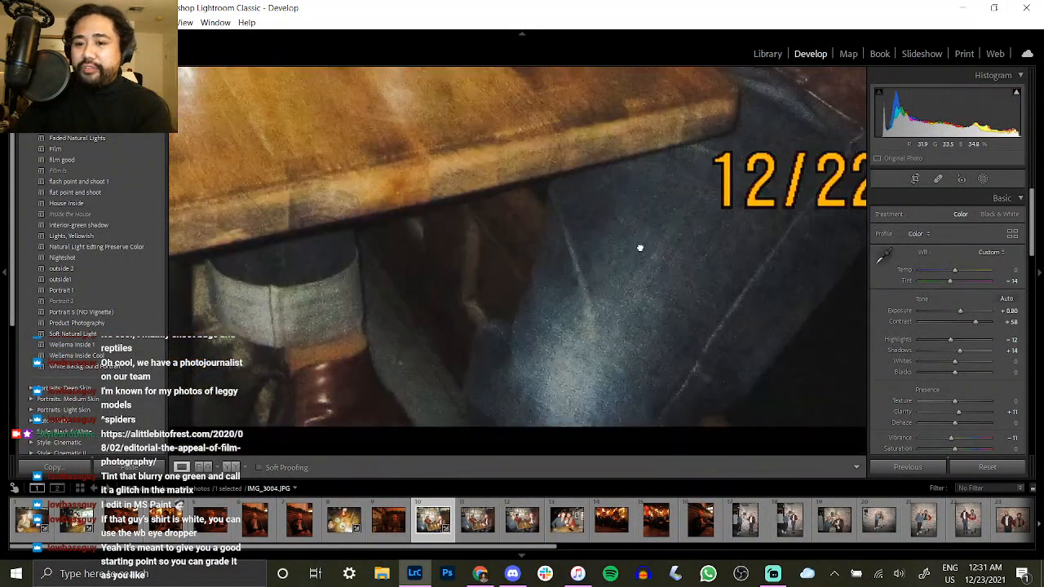
pyautogui.moveTo(343, 308); pyautogui.dragTo(447, 294)
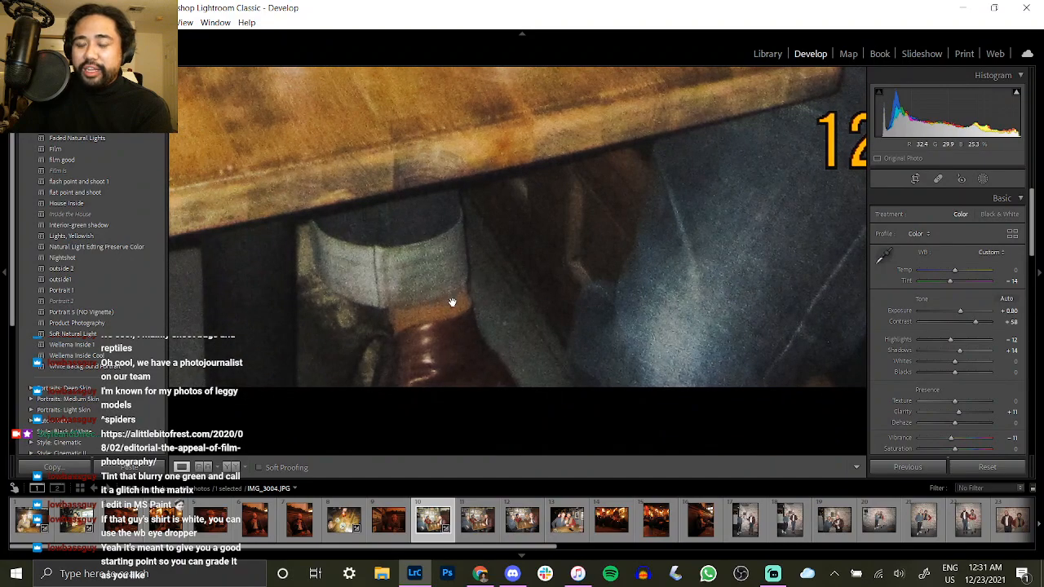
pyautogui.click(482, 389)
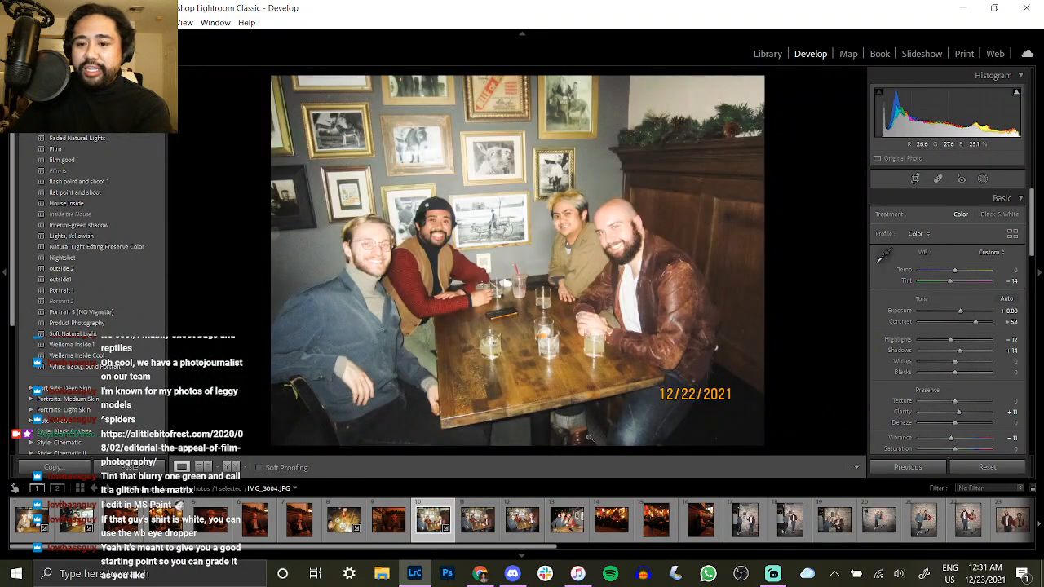
# Examine the color and grain of the blue jacket up close, from its collar down to the sleeves.
pyautogui.click(353, 301)
pyautogui.moveTo(349, 298); pyautogui.dragTo(391, 131)
pyautogui.moveTo(489, 321); pyautogui.dragTo(586, 199)
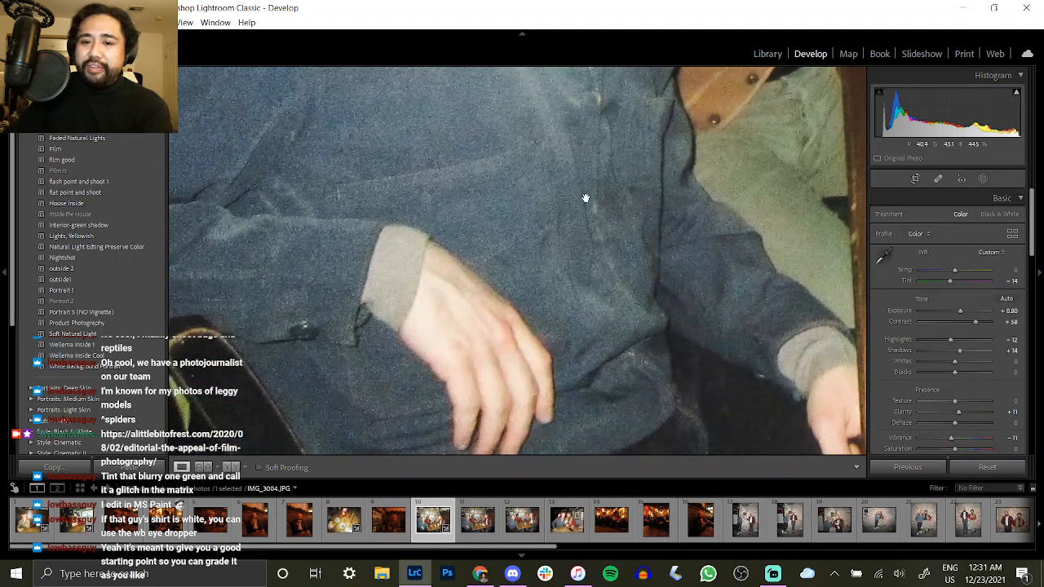
pyautogui.moveTo(449, 193); pyautogui.dragTo(580, 260)
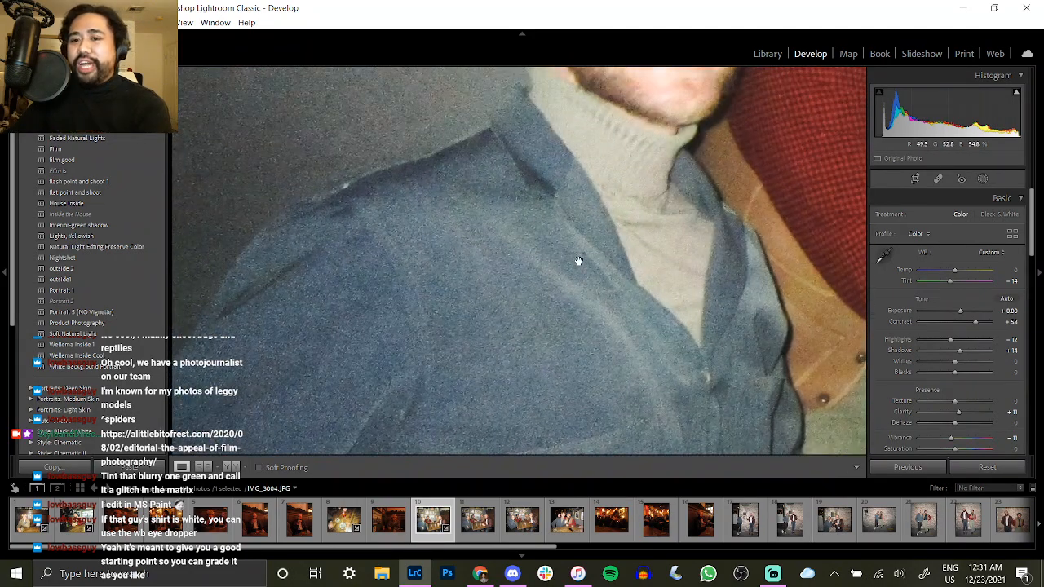
pyautogui.moveTo(648, 316); pyautogui.dragTo(657, 129)
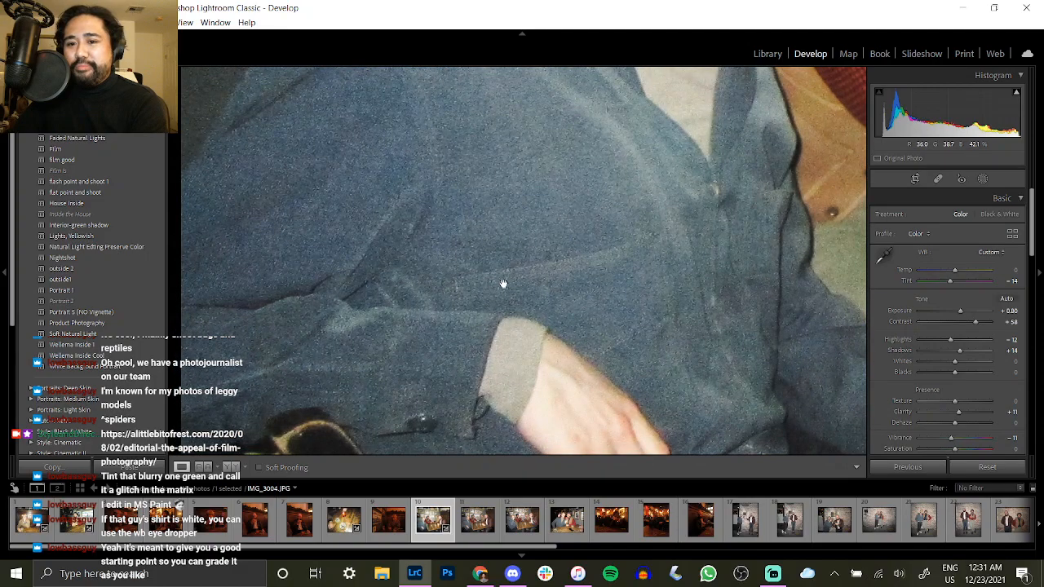
pyautogui.click(626, 280)
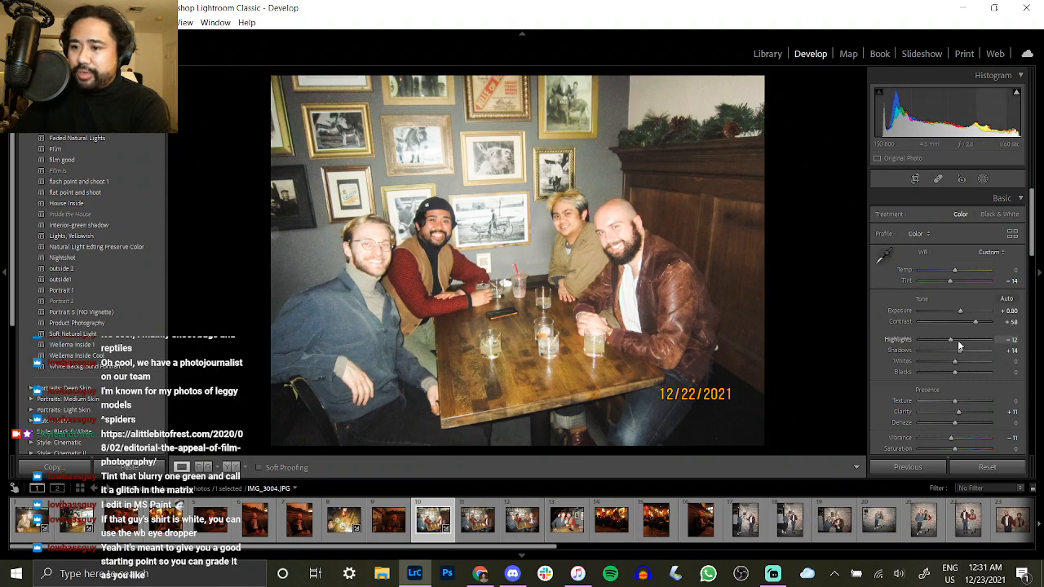
# Set the group photo's Highlights to -14 and copy its develop settings.
pyautogui.moveTo(964, 343); pyautogui.dragTo(967, 342)
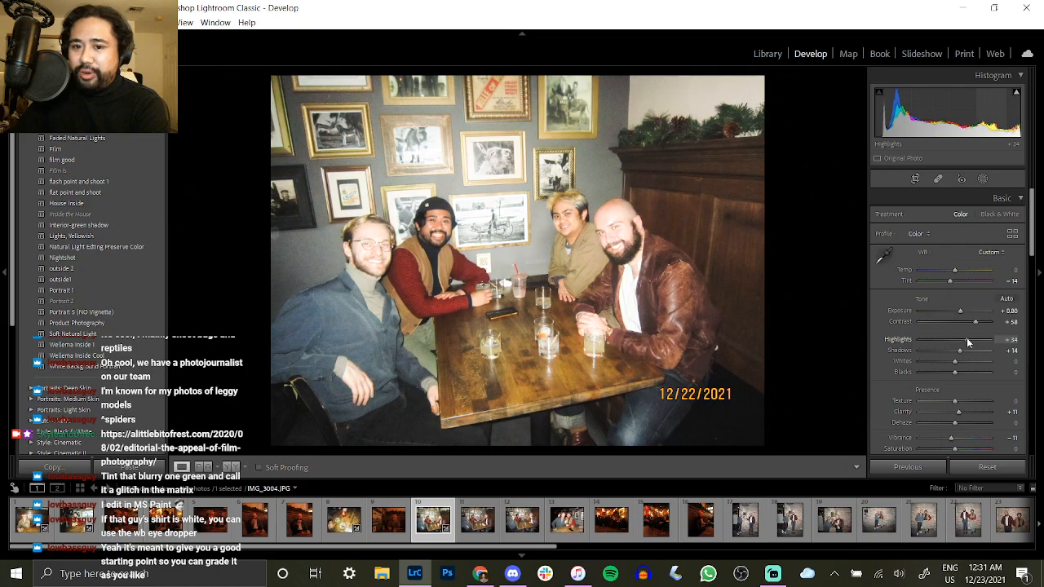
pyautogui.moveTo(962, 342); pyautogui.dragTo(949, 339)
pyautogui.click(73, 467)
pyautogui.press('Return')
# Paste the copied develop settings onto the second group photo IMG_3005 and set its Contrast to +57.
pyautogui.click(477, 519)
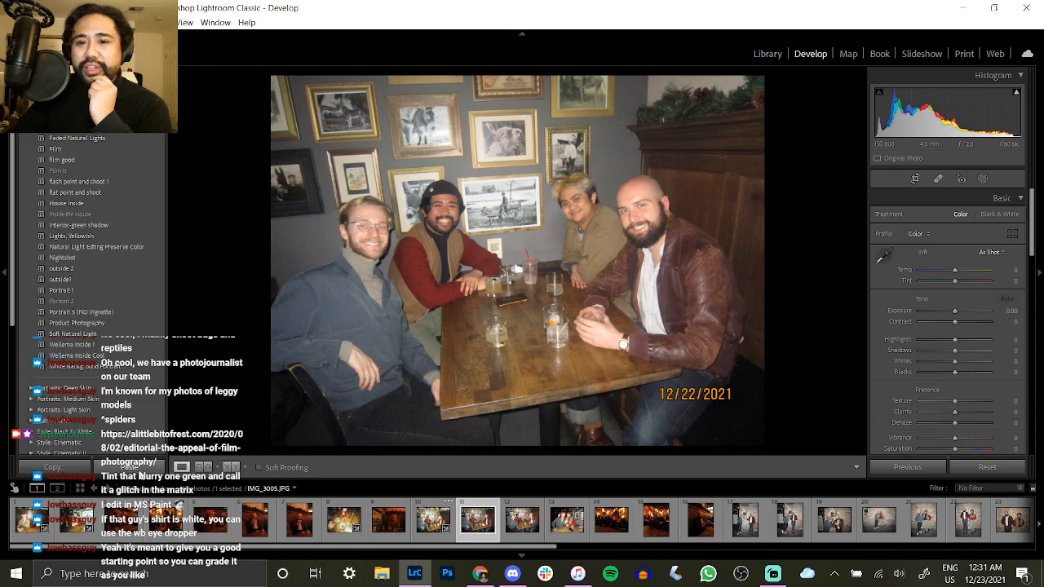
pyautogui.click(140, 468)
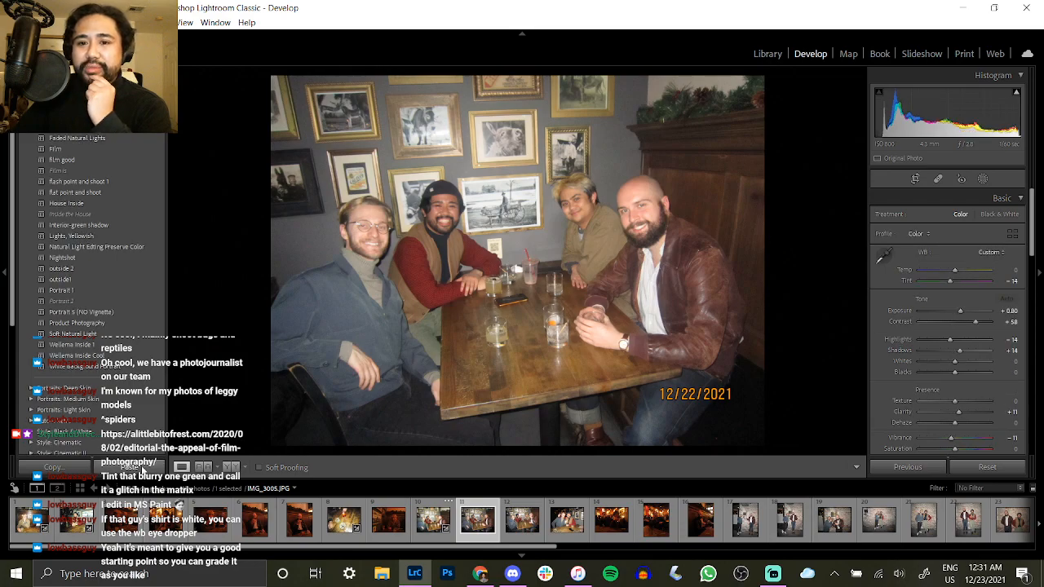
pyautogui.click(972, 323)
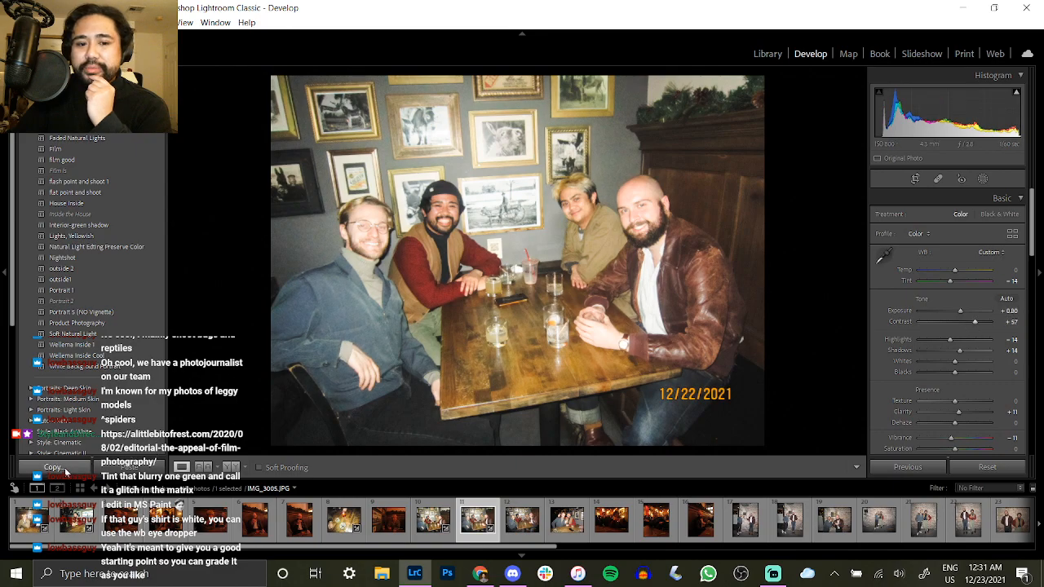
pyautogui.click(55, 467)
pyautogui.click(958, 375)
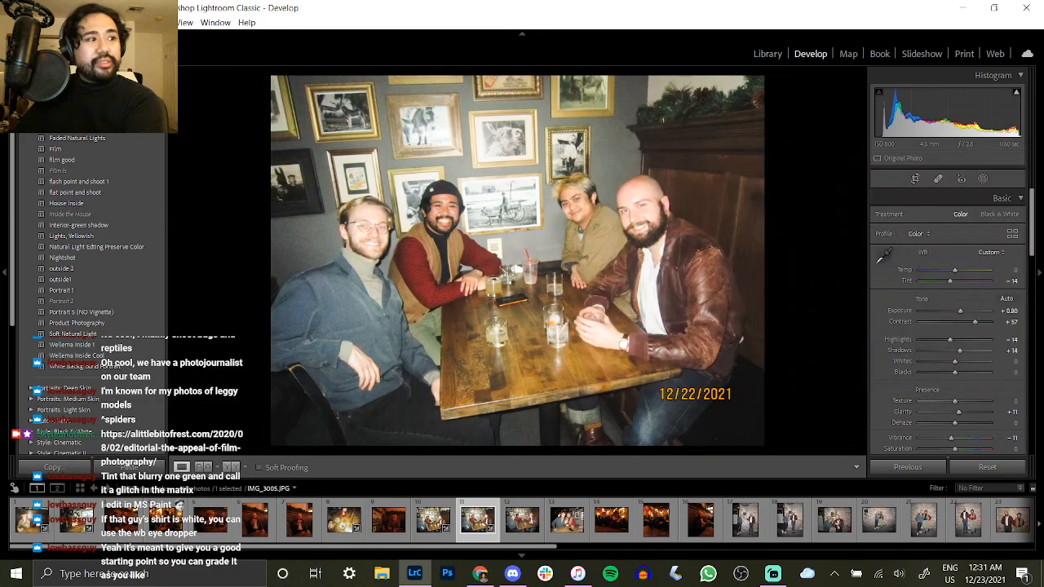
pyautogui.hotkey('alt', 'Tab')
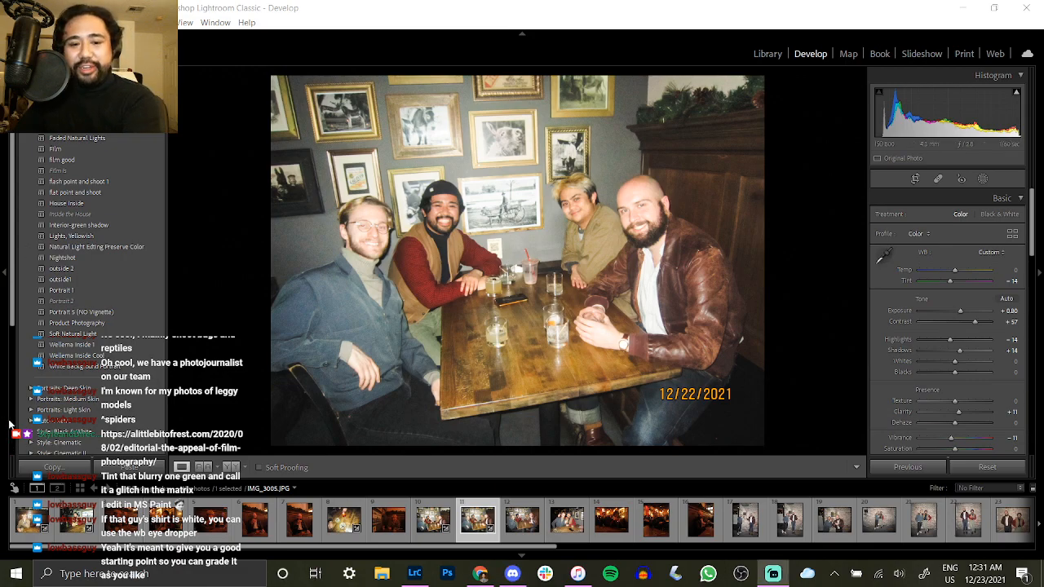
# Copy the develop settings of IMG_3005 and paste them onto IMG_3006, where the four friends are drinking.
pyautogui.click(486, 503)
pyautogui.hotkey('ctrl', 'shift', 'c')
pyautogui.press('Return')
pyautogui.click(526, 528)
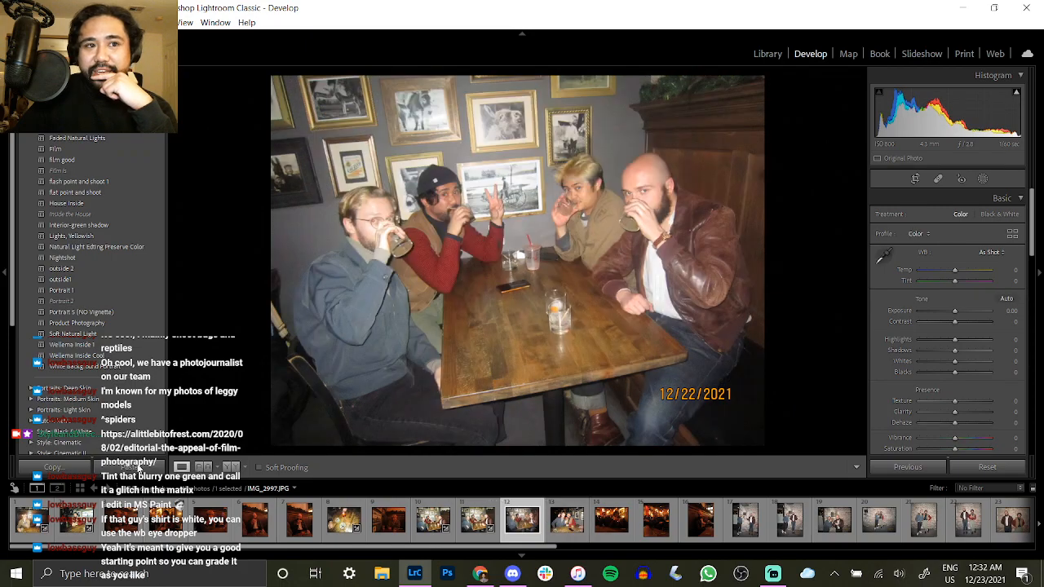
pyautogui.click(139, 470)
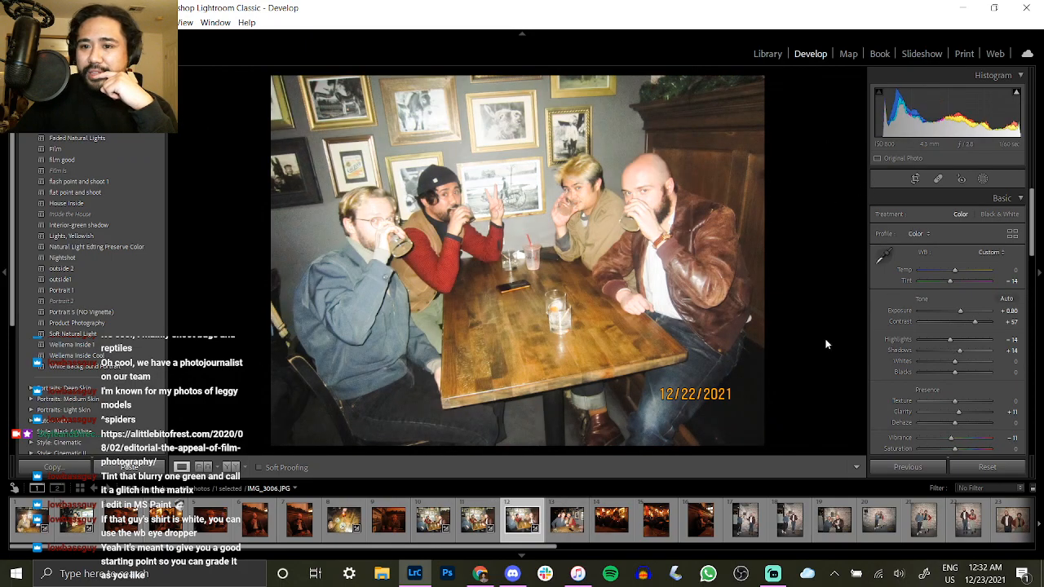
# Set the Exposure of IMG_3006 to +0.69 and its Highlights to -20, and copy its develop settings.
pyautogui.click(554, 516)
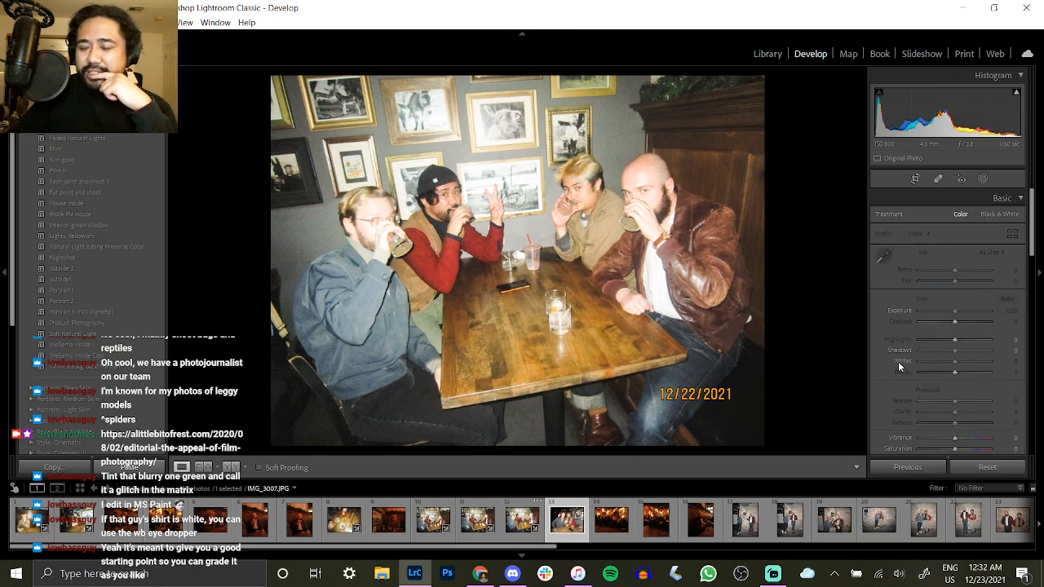
pyautogui.press('Left')
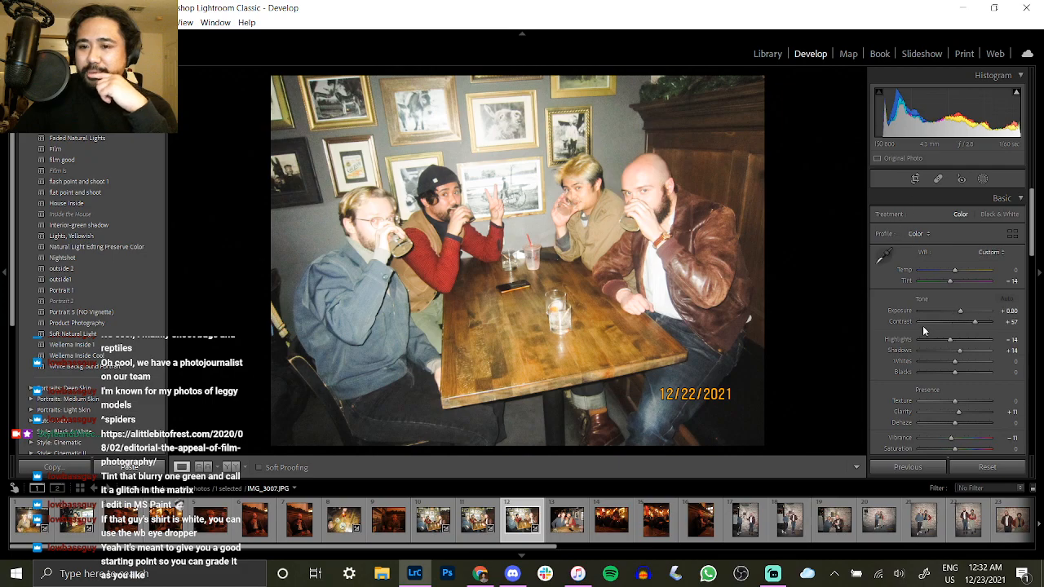
pyautogui.moveTo(959, 311); pyautogui.dragTo(960, 315)
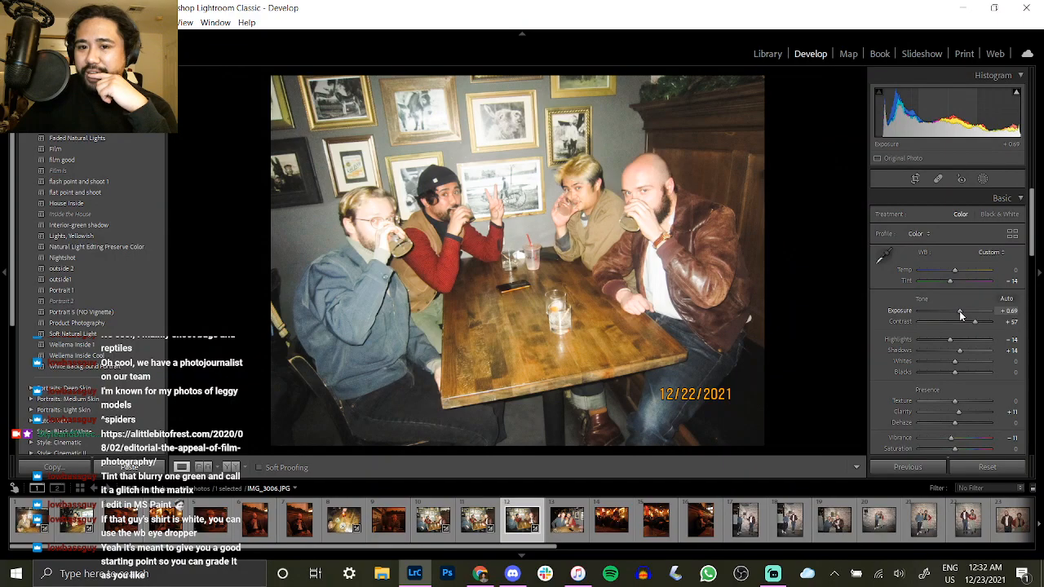
pyautogui.moveTo(949, 340); pyautogui.dragTo(946, 340)
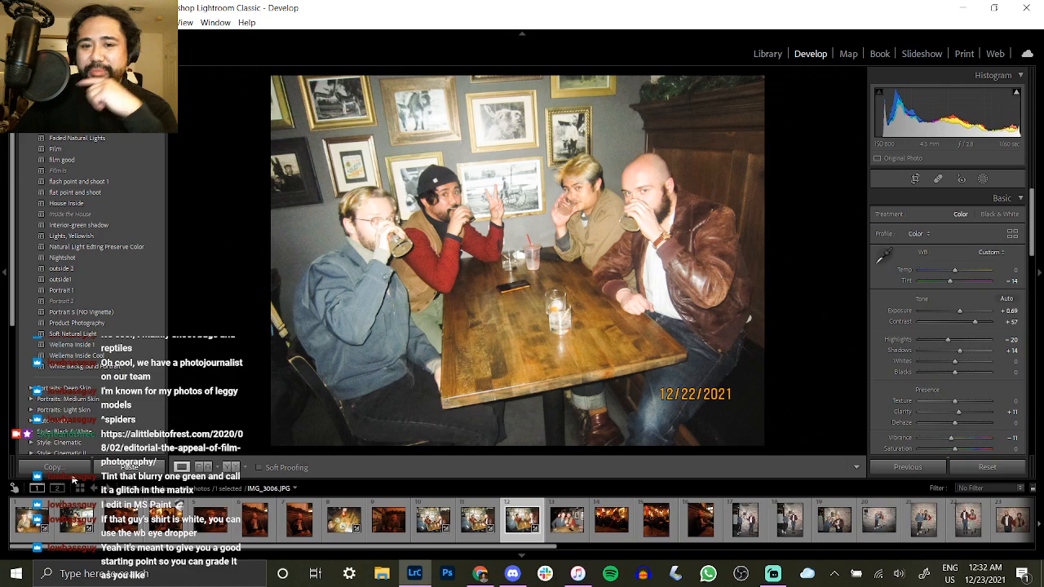
pyautogui.click(72, 478)
pyautogui.press('Return')
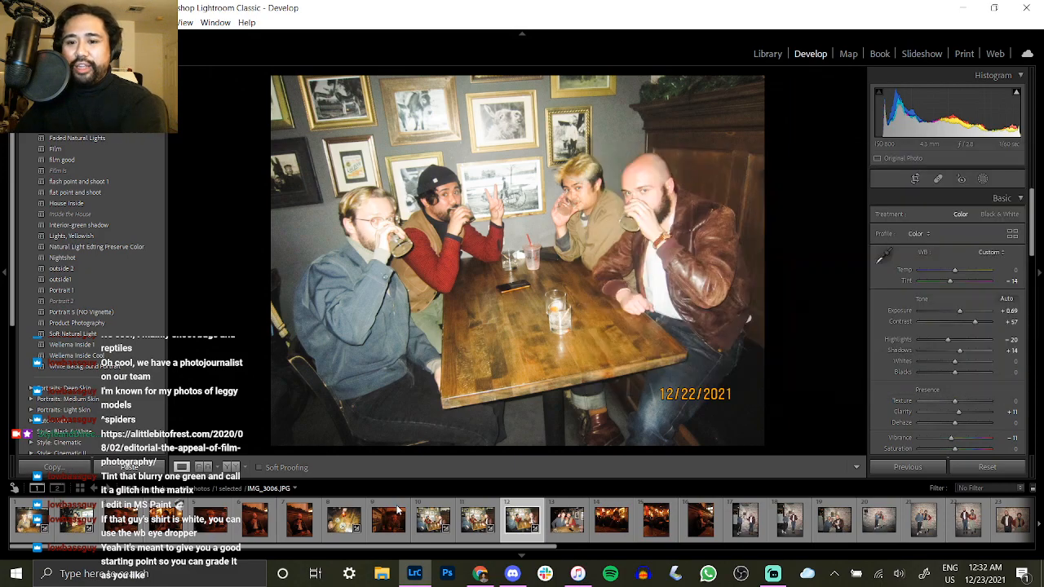
# Paste the copied settings onto IMG_3007, the photo of two friends posing, and set its Contrast to +55.
pyautogui.press('Right')
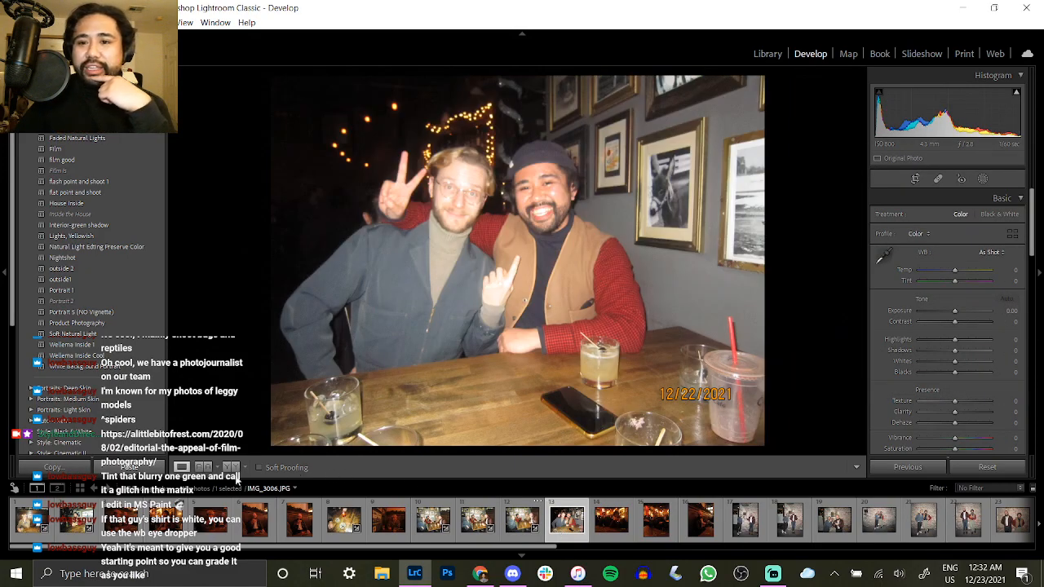
pyautogui.hotkey('ctrl', 'shift', 'v')
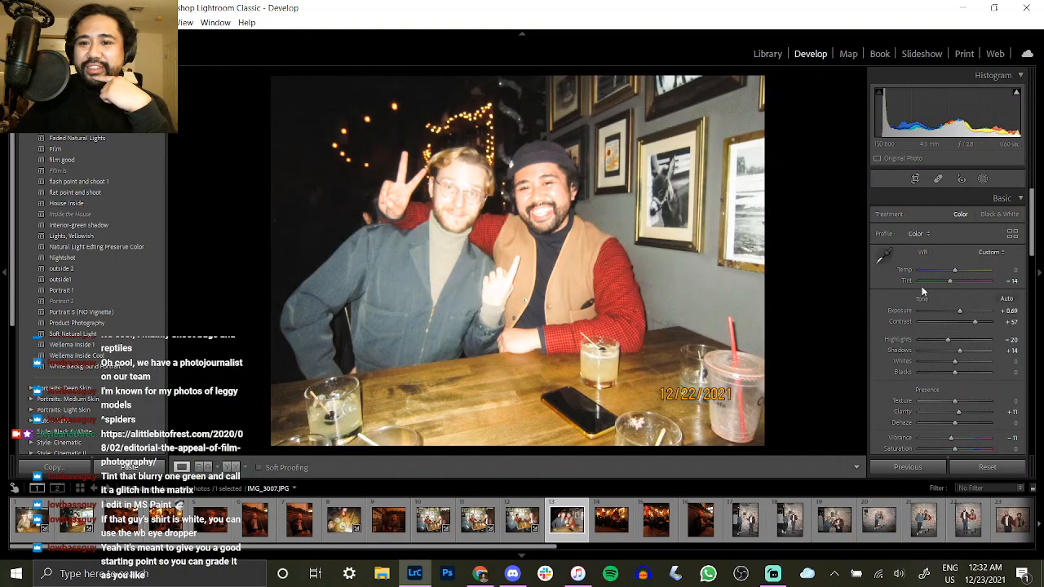
pyautogui.moveTo(973, 323); pyautogui.dragTo(975, 328)
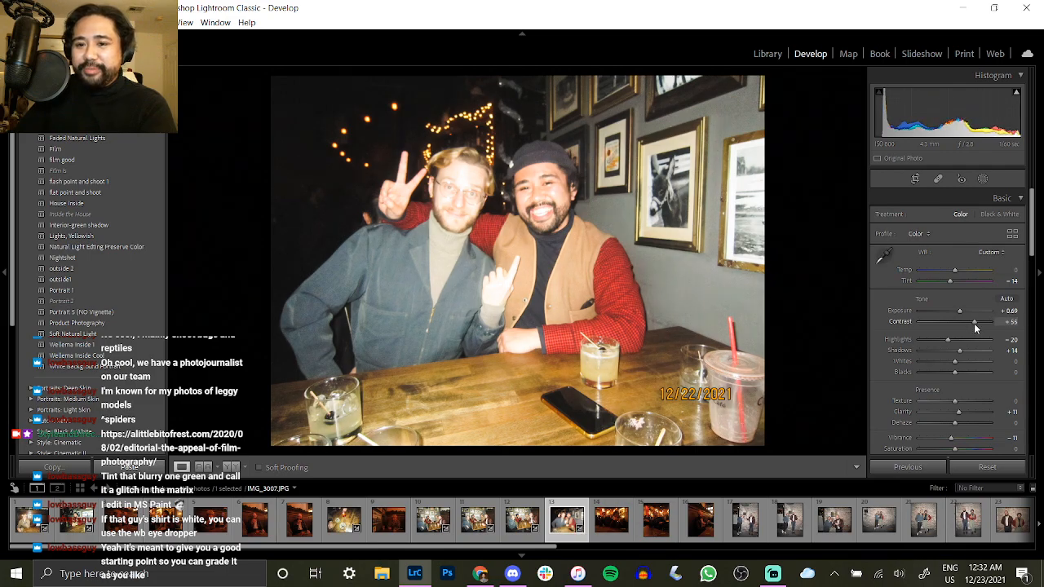
# Copy the develop settings of IMG_3007 and apply them to the brick wall photo IMG_3013.
pyautogui.click(53, 467)
pyautogui.press('Return')
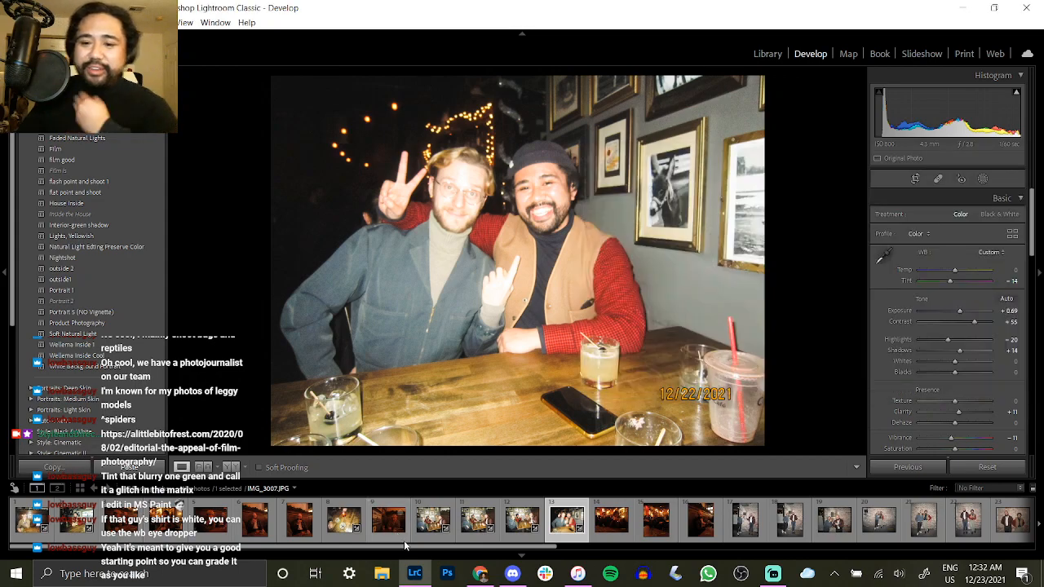
pyautogui.moveTo(417, 548); pyautogui.dragTo(495, 551)
pyautogui.click(635, 534)
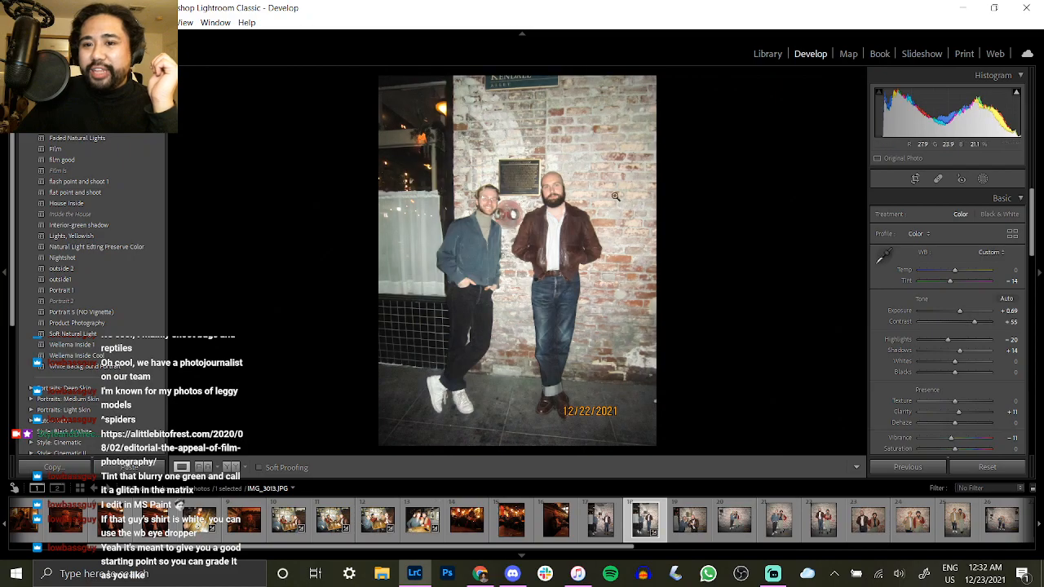
# Check the bearded man's face up close in IMG_3013 and raise the photo's Exposure to +0.92.
pyautogui.click(561, 184)
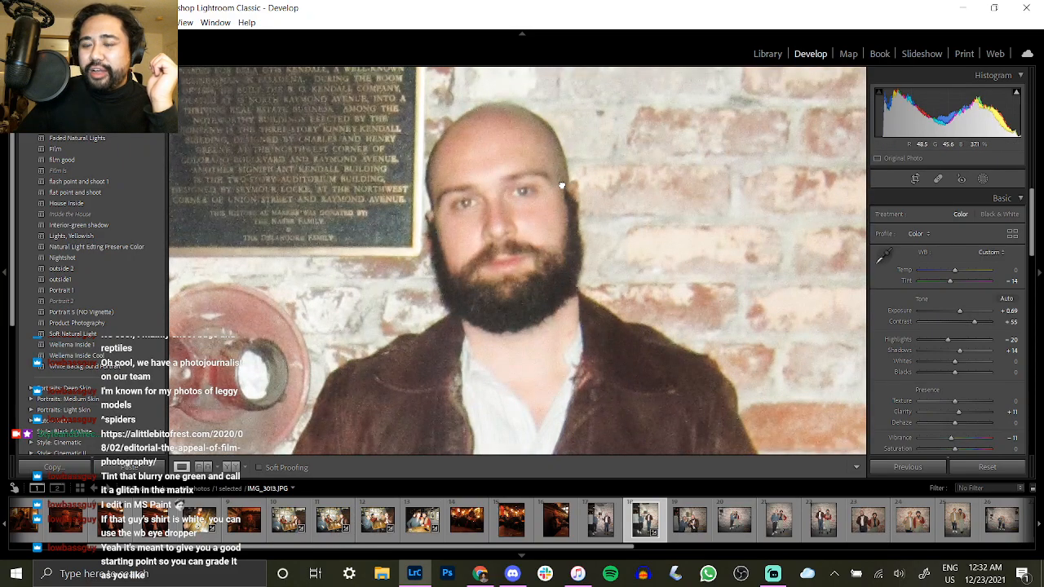
pyautogui.click(562, 182)
pyautogui.moveTo(958, 310); pyautogui.dragTo(962, 312)
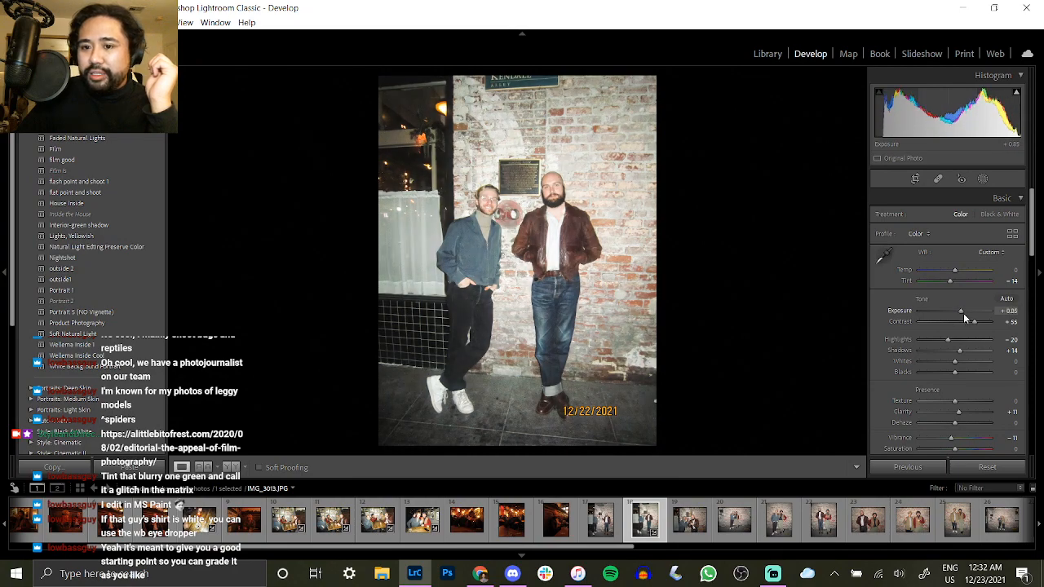
pyautogui.moveTo(963, 313); pyautogui.dragTo(964, 313)
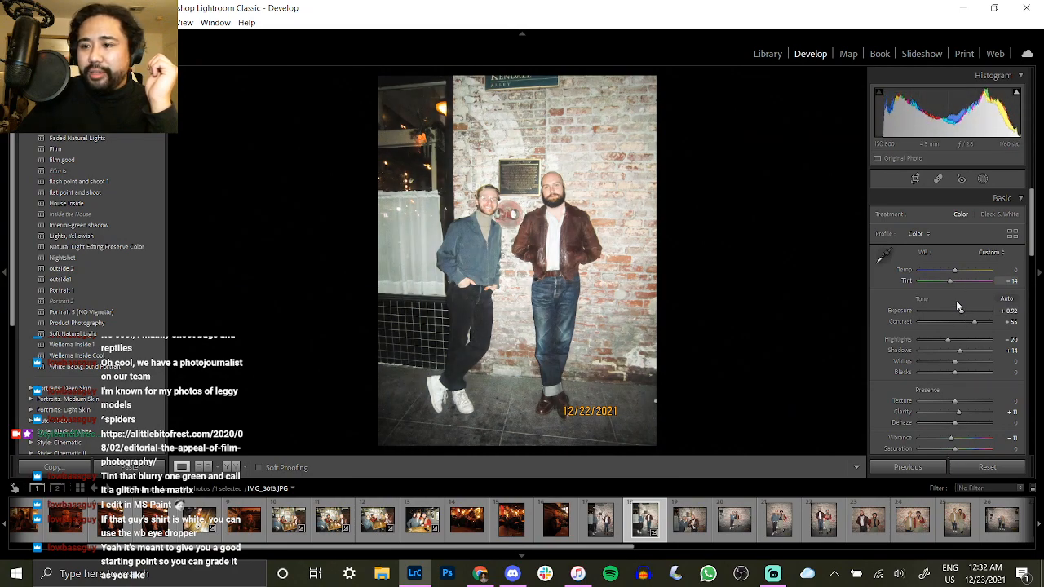
# Compare the brick wall photo IMG_3013 repeatedly with its unedited version to judge the film look.
pyautogui.press('\\')
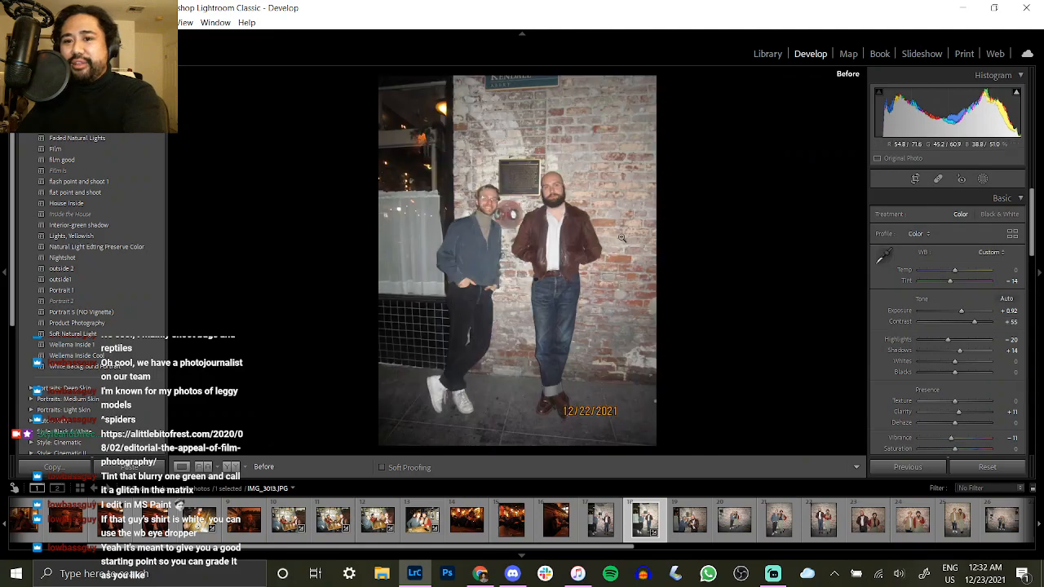
pyautogui.press('\\')
pyautogui.press('\\')
pyautogui.press('\\')
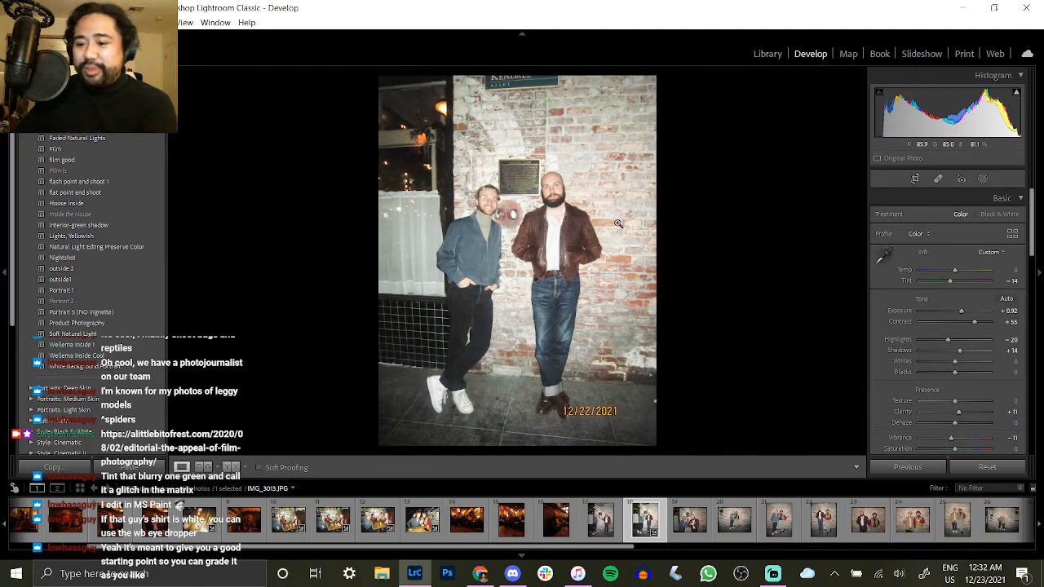
pyautogui.press('\\')
pyautogui.press('\\')
pyautogui.press('\\')
pyautogui.press('\\')
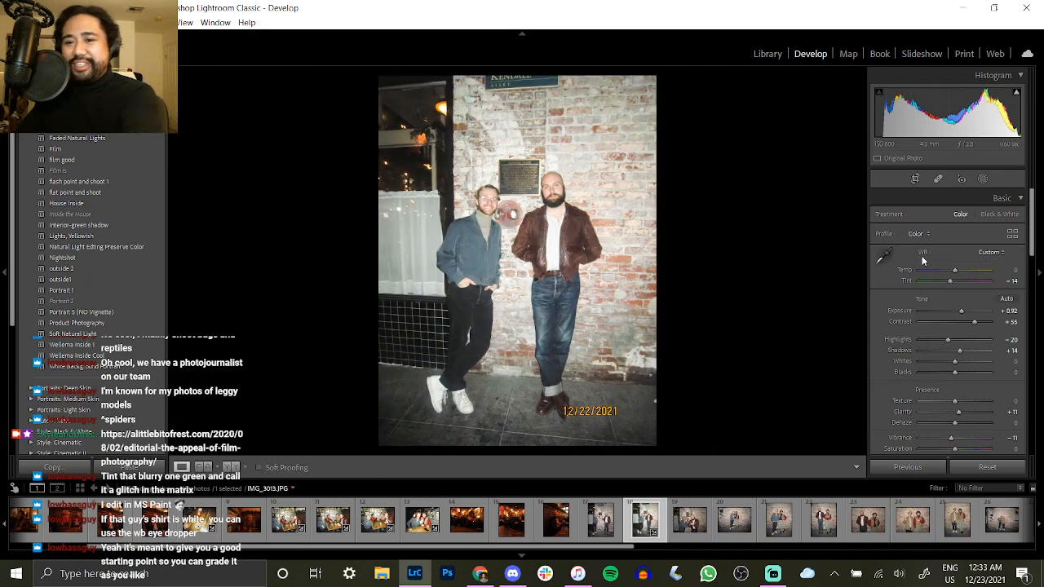
# Set the Tint of IMG_3013 to -5 and reset its Vibrance to 0.
pyautogui.moveTo(949, 281); pyautogui.dragTo(952, 282)
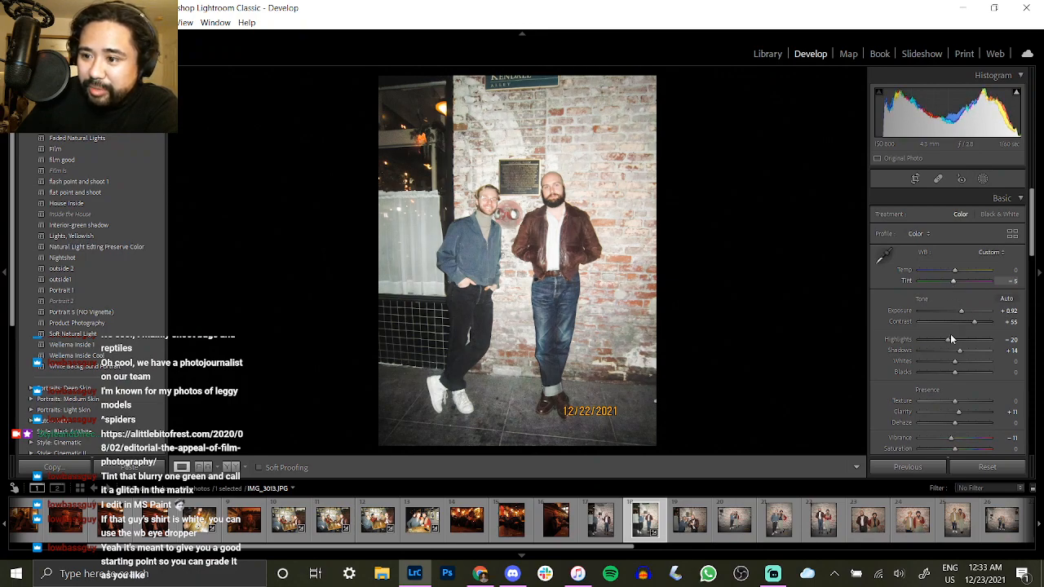
pyautogui.click(896, 439)
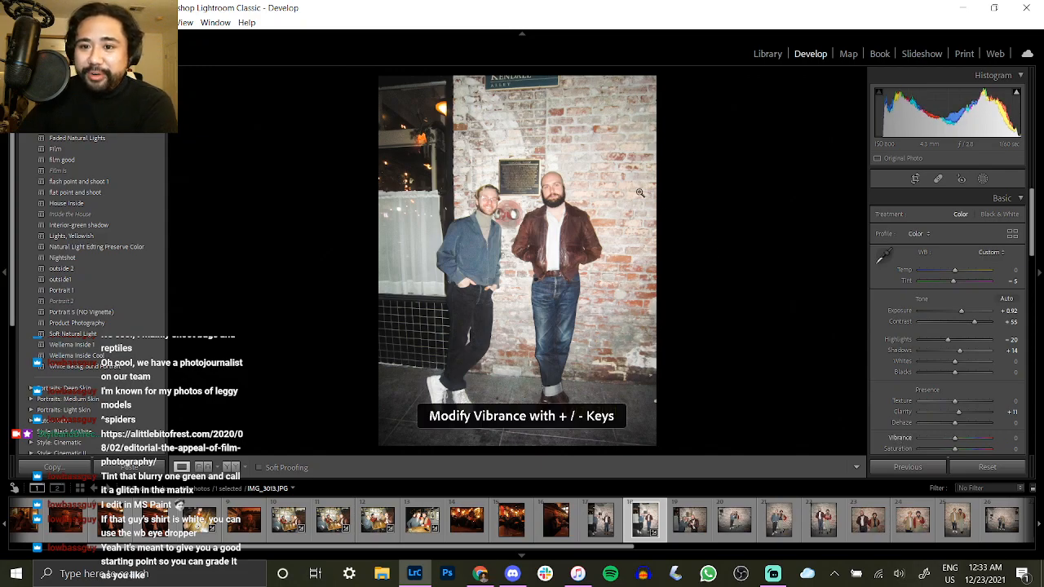
pyautogui.click(556, 193)
pyautogui.click(708, 249)
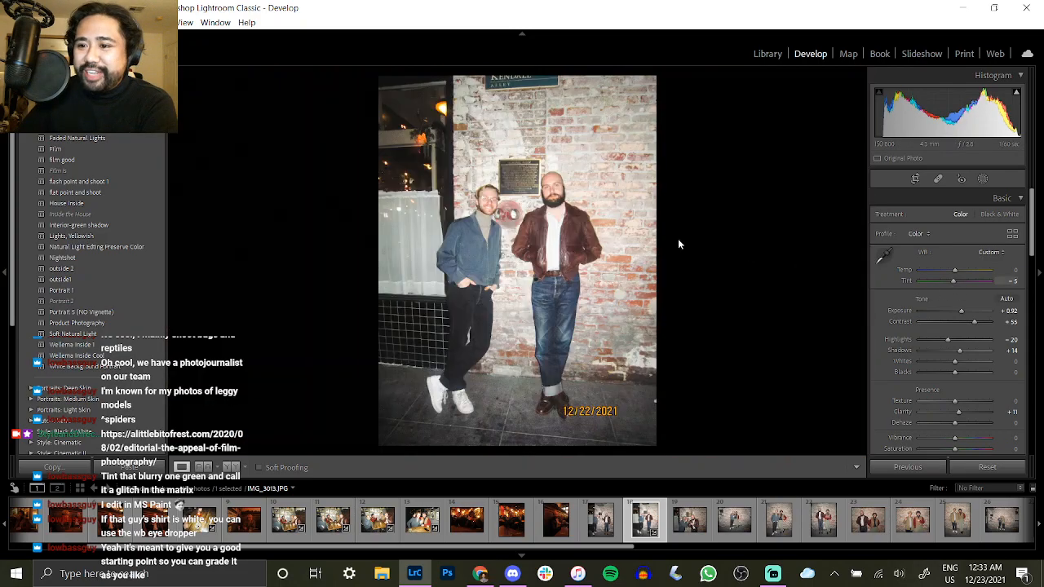
# Fine-tune the white balance of IMG_3013 to Tint -11 and Temp +1.
pyautogui.moveTo(954, 284); pyautogui.dragTo(953, 284)
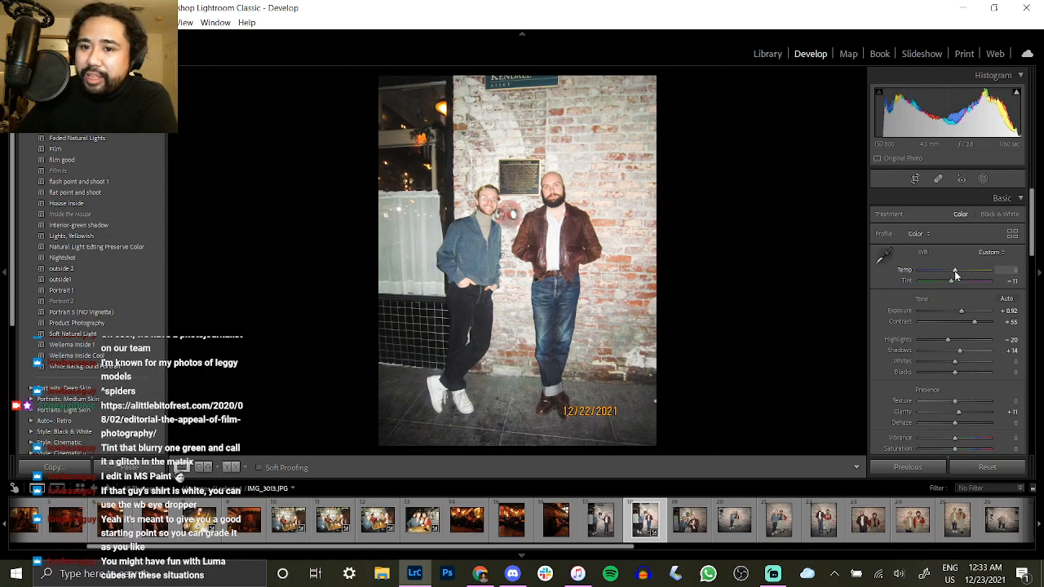
pyautogui.moveTo(956, 273); pyautogui.dragTo(958, 274)
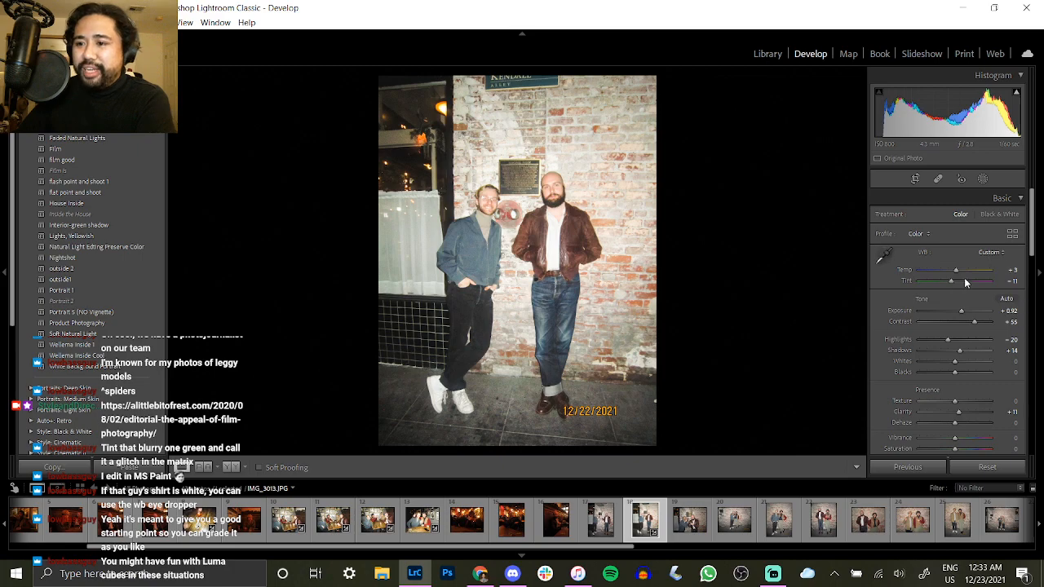
pyautogui.click(1005, 269)
pyautogui.write('1')
pyautogui.press('Return')
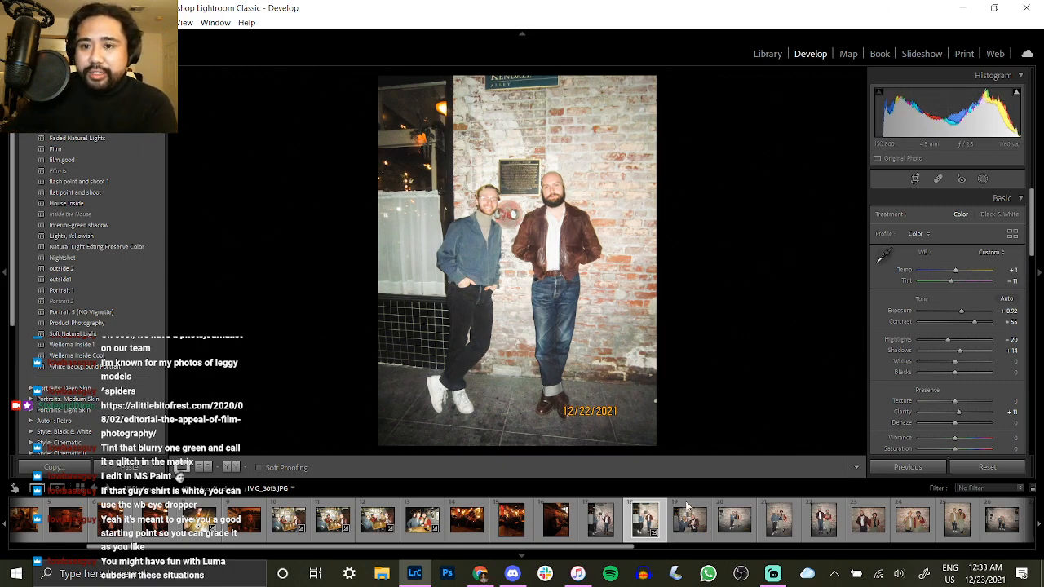
# Preview IMG_3013 in full screen, set its Tint to -14 and copy its develop settings.
pyautogui.press('f')
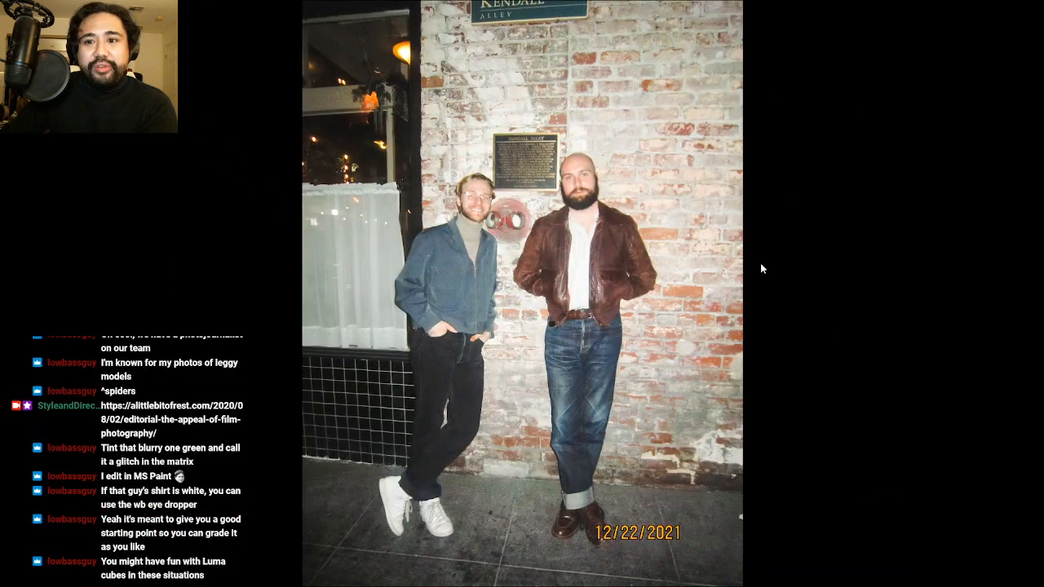
pyautogui.press('f')
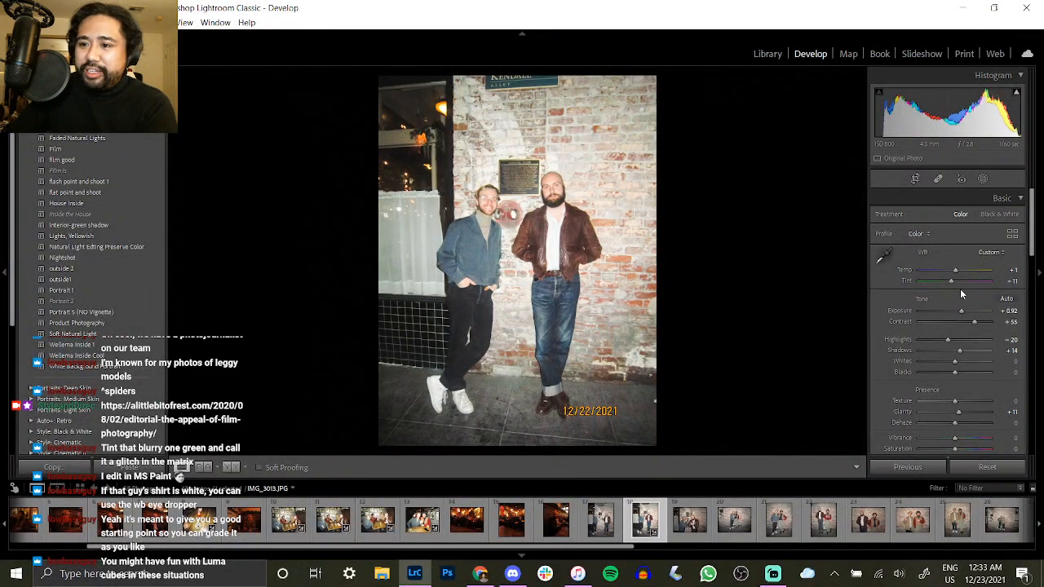
pyautogui.moveTo(950, 280); pyautogui.dragTo(950, 280)
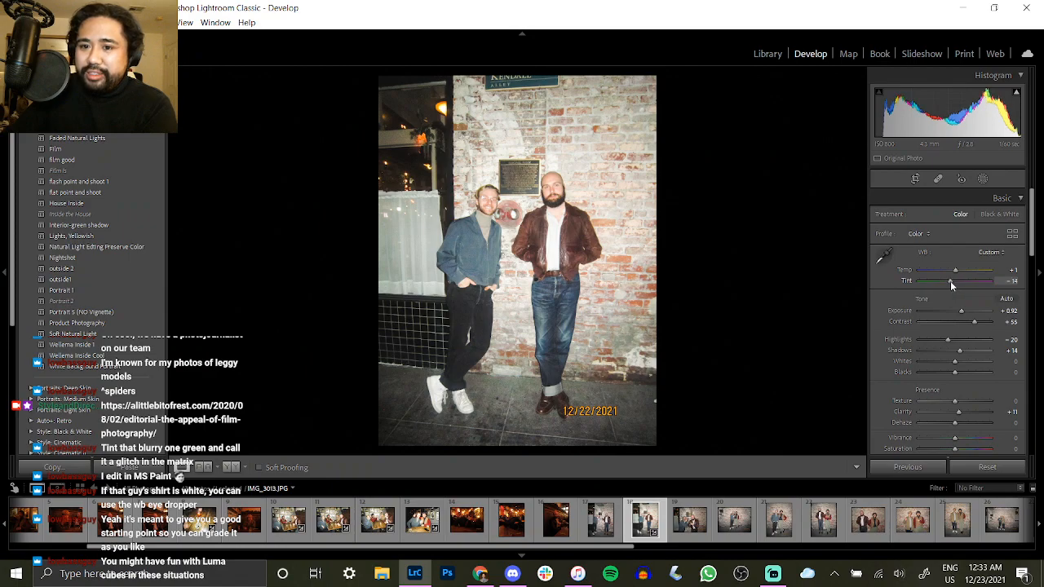
pyautogui.click(67, 467)
pyautogui.press('Return')
# Examine the clothing in IMG_3013 up close, especially the grain and color of the blue jacket.
pyautogui.click(551, 327)
pyautogui.moveTo(551, 327); pyautogui.dragTo(444, 170)
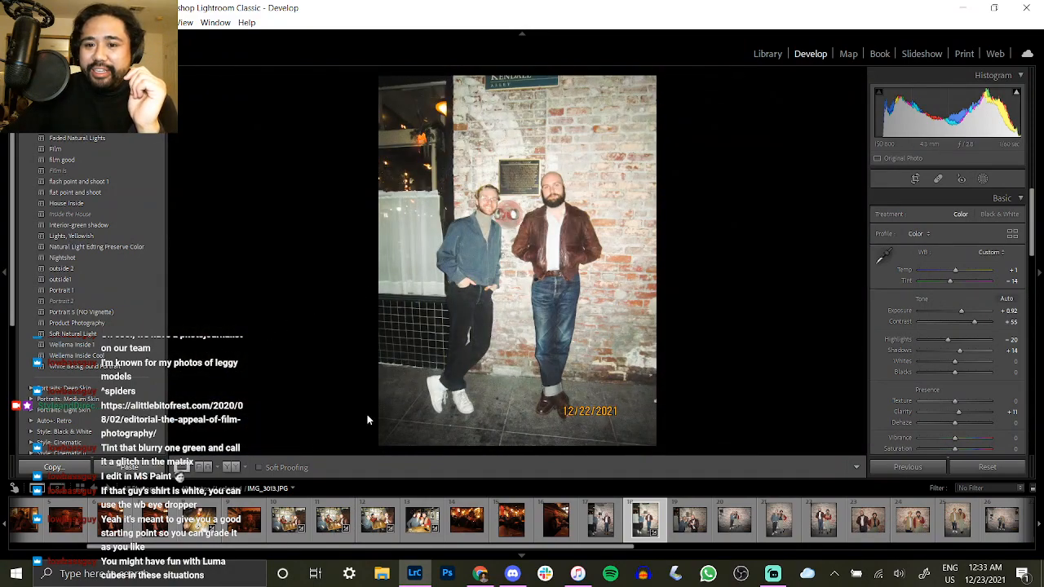
pyautogui.click(454, 271)
pyautogui.moveTo(454, 271); pyautogui.dragTo(443, 430)
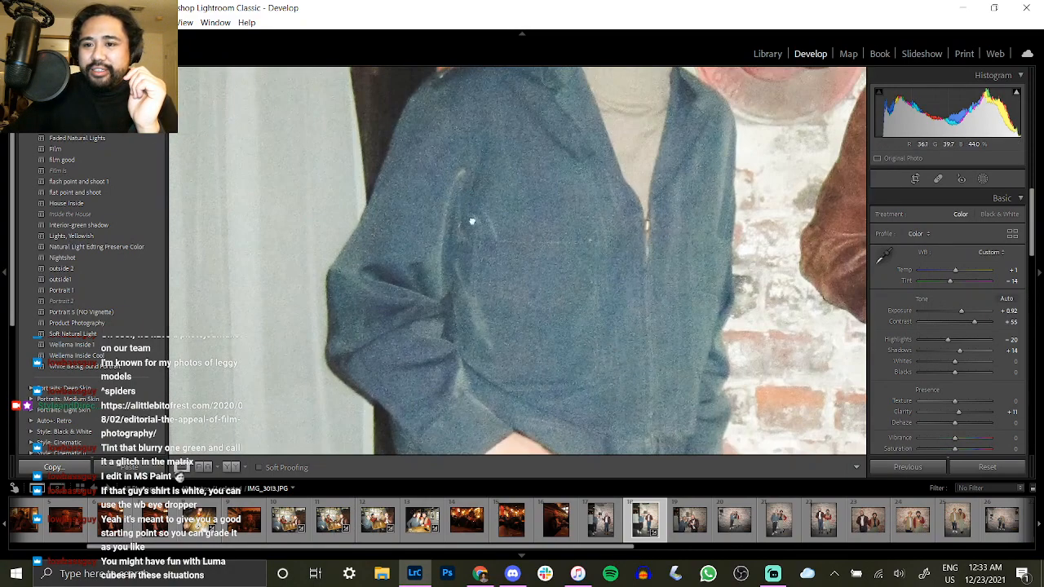
pyautogui.moveTo(468, 203); pyautogui.dragTo(468, 393)
pyautogui.moveTo(540, 194); pyautogui.dragTo(512, 281)
pyautogui.moveTo(512, 416); pyautogui.dragTo(463, 220)
pyautogui.moveTo(479, 445); pyautogui.dragTo(508, 195)
pyautogui.moveTo(479, 302); pyautogui.dragTo(496, 431)
pyautogui.moveTo(456, 243); pyautogui.dragTo(478, 449)
pyautogui.click(483, 206)
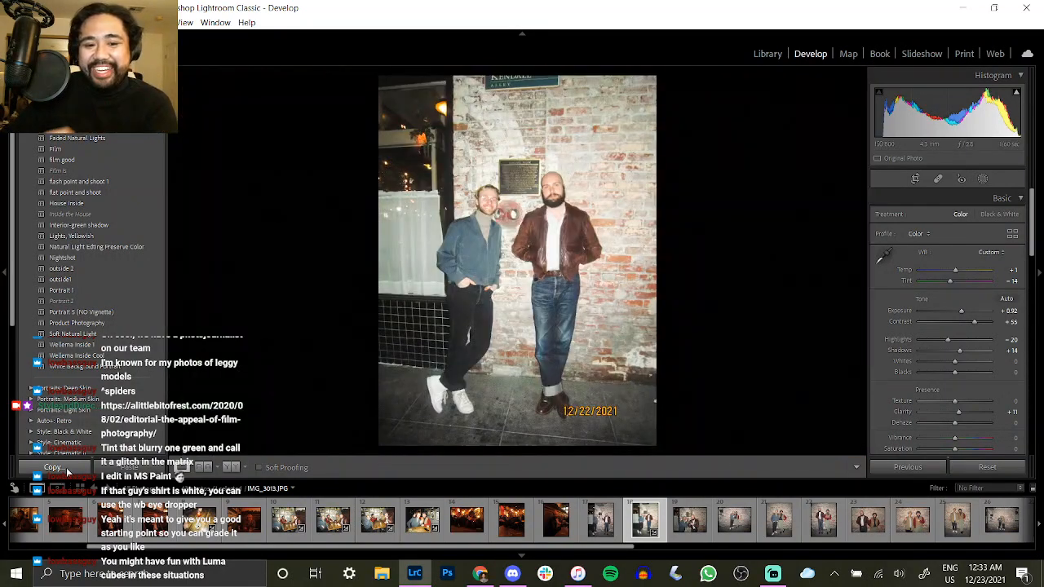
# Copy the develop settings of IMG_3013, paste them onto IMG_3012 and check the bearded man's face up close.
pyautogui.click(53, 468)
pyautogui.press('Return')
pyautogui.click(600, 519)
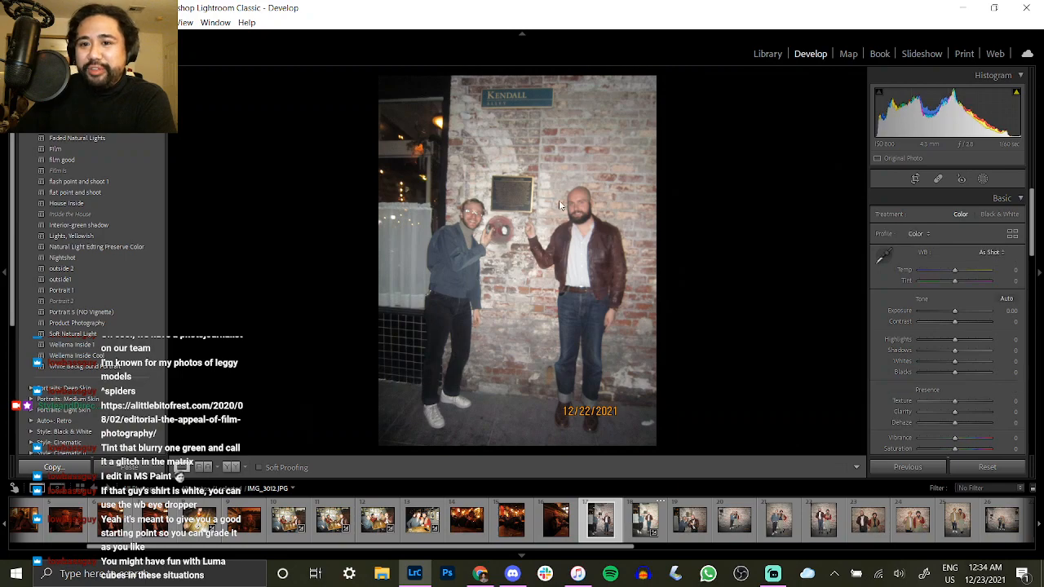
pyautogui.hotkey('ctrl', 'shift', 'v')
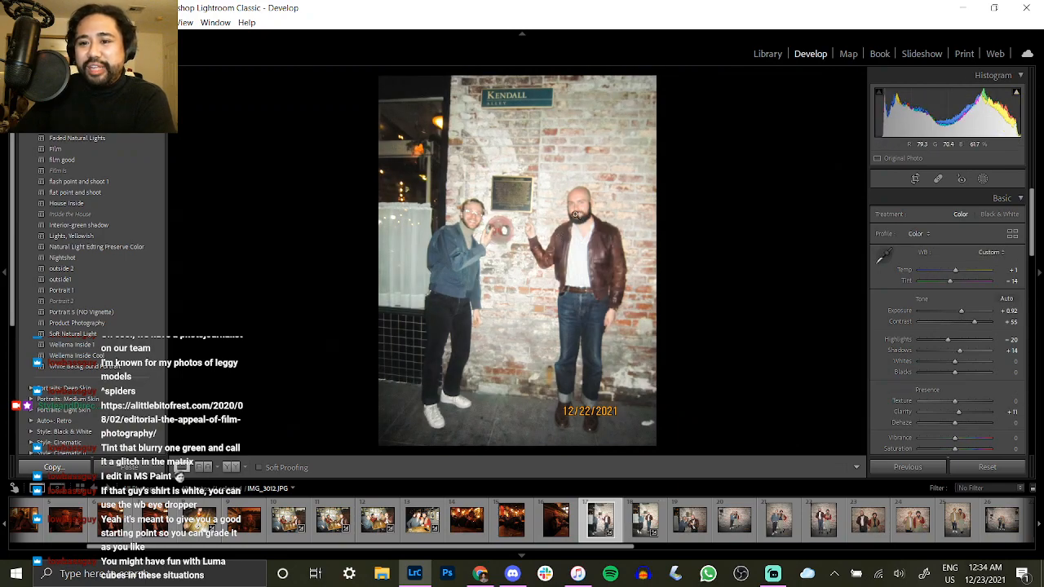
pyautogui.click(569, 203)
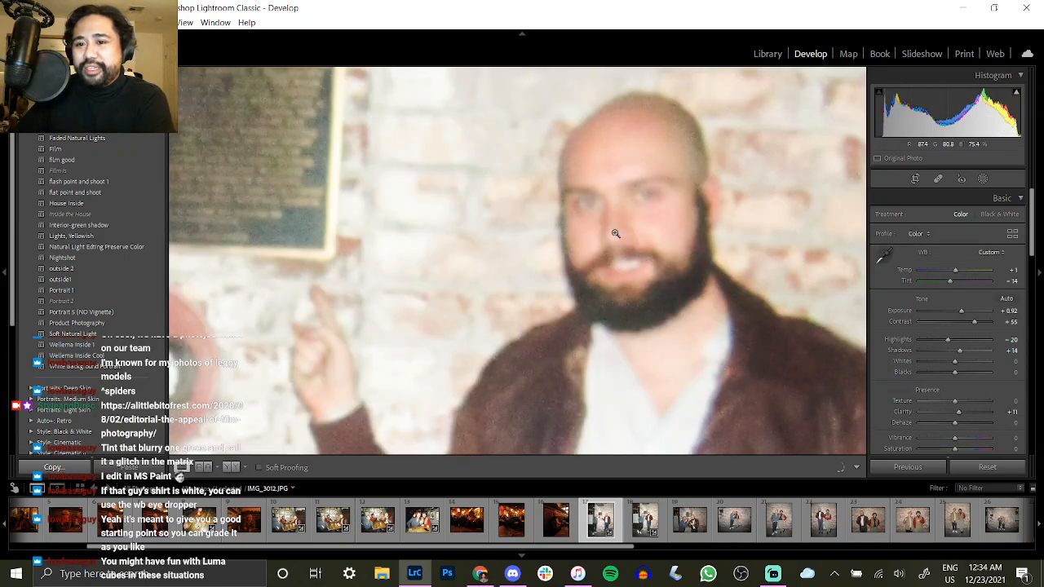
pyautogui.click(616, 233)
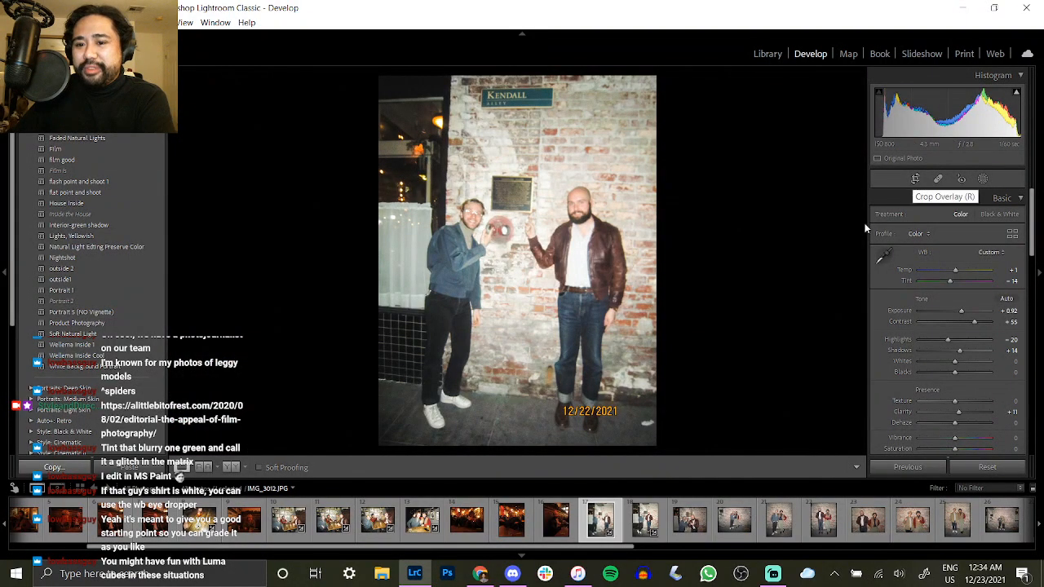
# Copy the develop settings of IMG_3012, paste them onto IMG_3014 and check the bearded man's face up close.
pyautogui.click(70, 466)
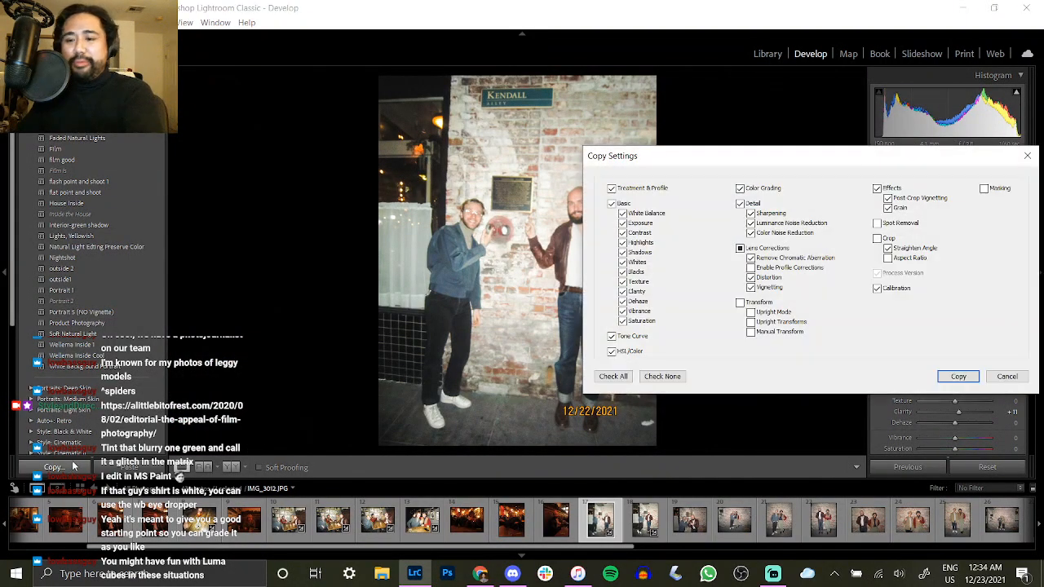
pyautogui.click(958, 376)
pyautogui.click(699, 533)
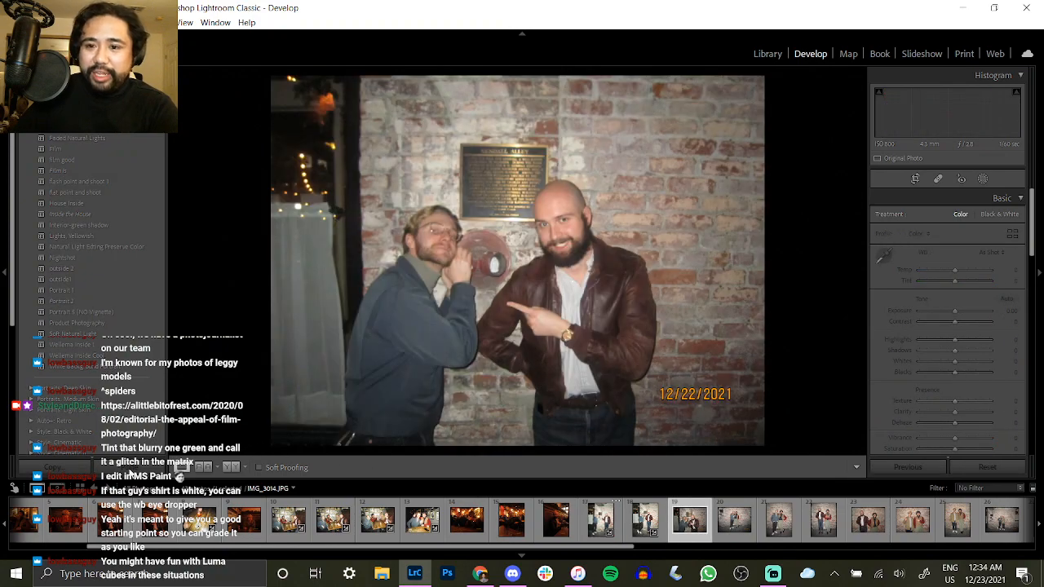
pyautogui.click(130, 471)
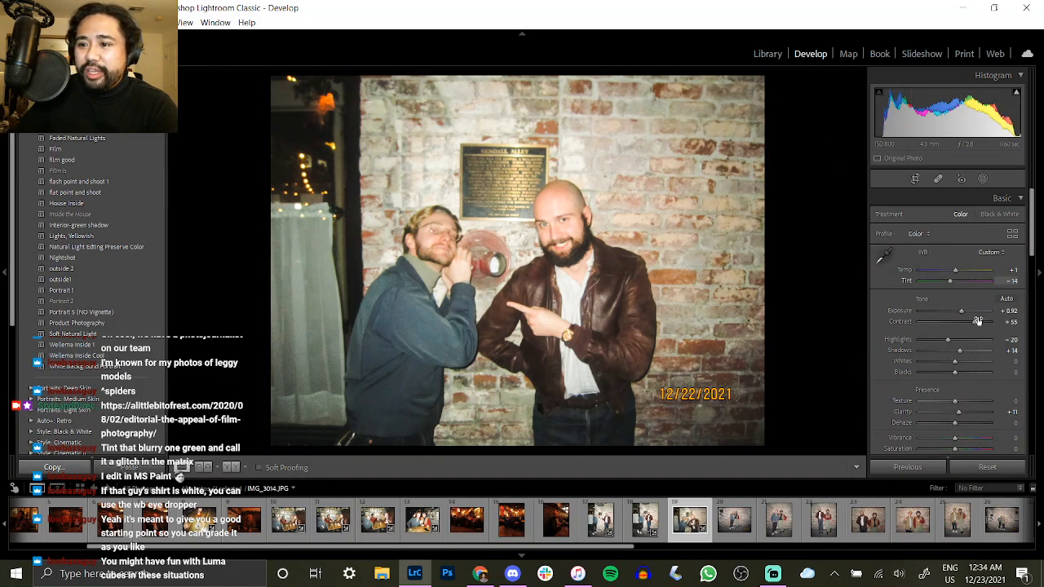
pyautogui.click(558, 238)
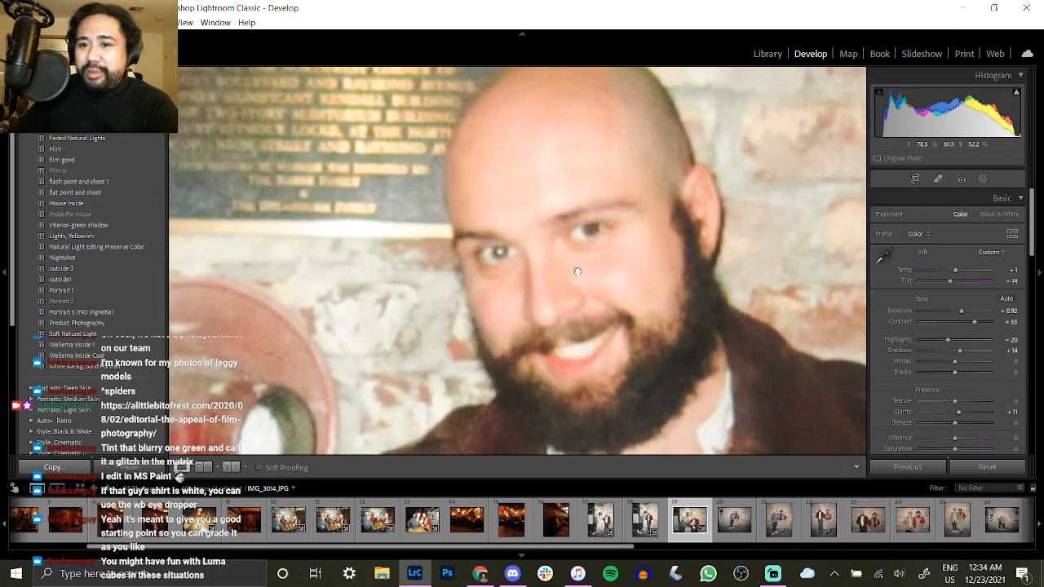
pyautogui.click(569, 255)
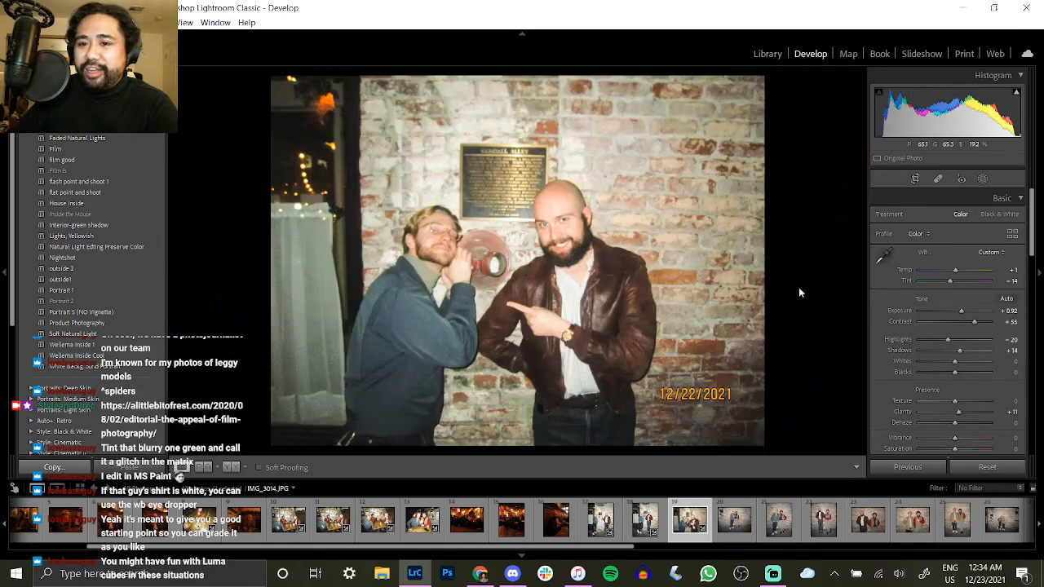
# Set the Exposure of IMG_3014 to +1.15, Contrast to +34 and Highlights to +6, comparing with the unedited photo.
pyautogui.moveTo(964, 322)
pyautogui.mouseDown()
pyautogui.moveTo(963, 312)
pyautogui.moveTo(958, 345)
pyautogui.moveTo(965, 326)
pyautogui.mouseUp()
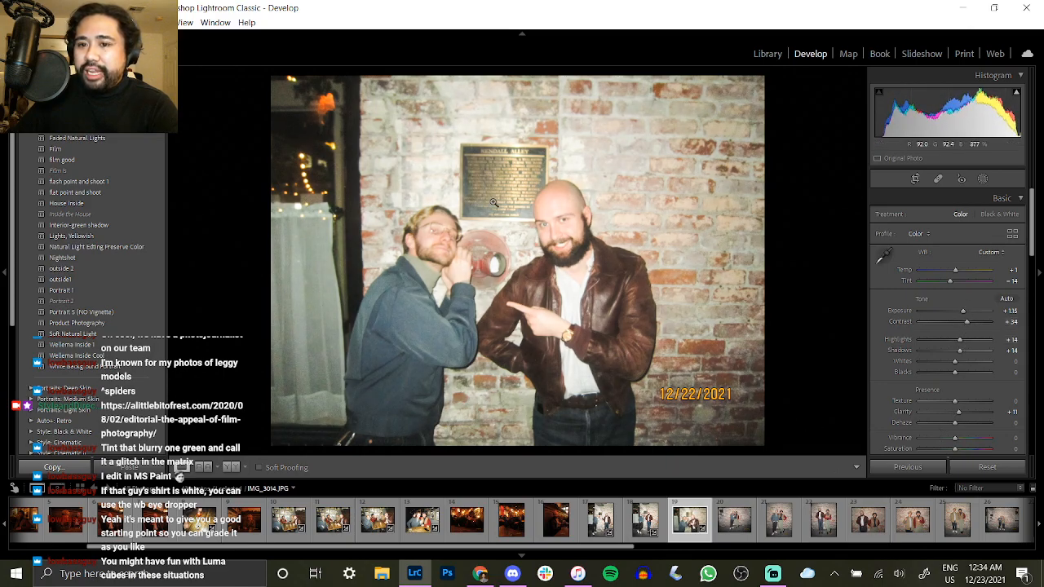
pyautogui.press('\\')
pyautogui.press('\\')
pyautogui.moveTo(960, 341); pyautogui.dragTo(957, 341)
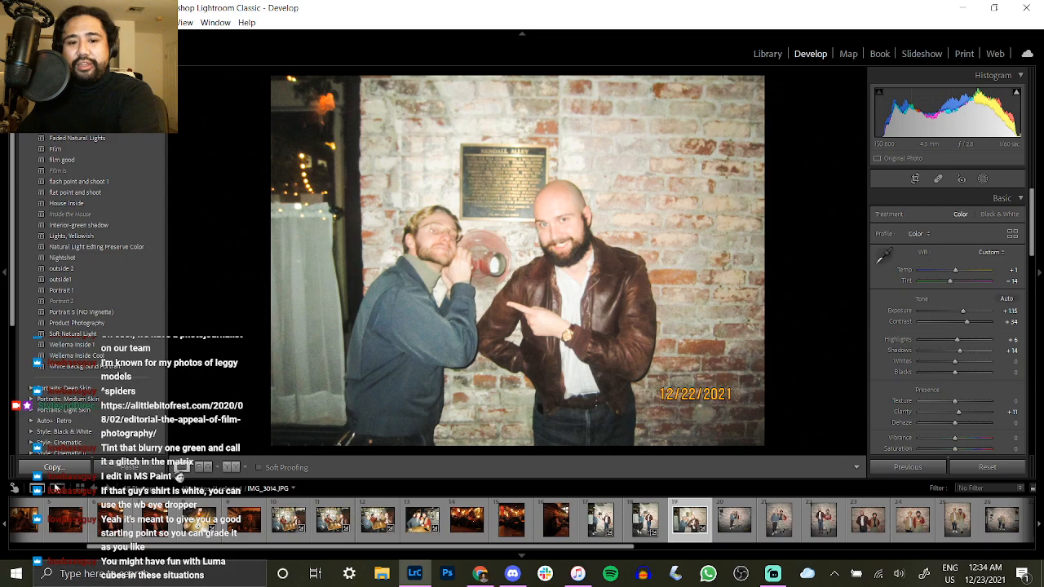
# Copy the develop settings of IMG_3014 and paste them onto the next photo, IMG_3015.
pyautogui.click(56, 468)
pyautogui.press('Return')
pyautogui.press('Right')
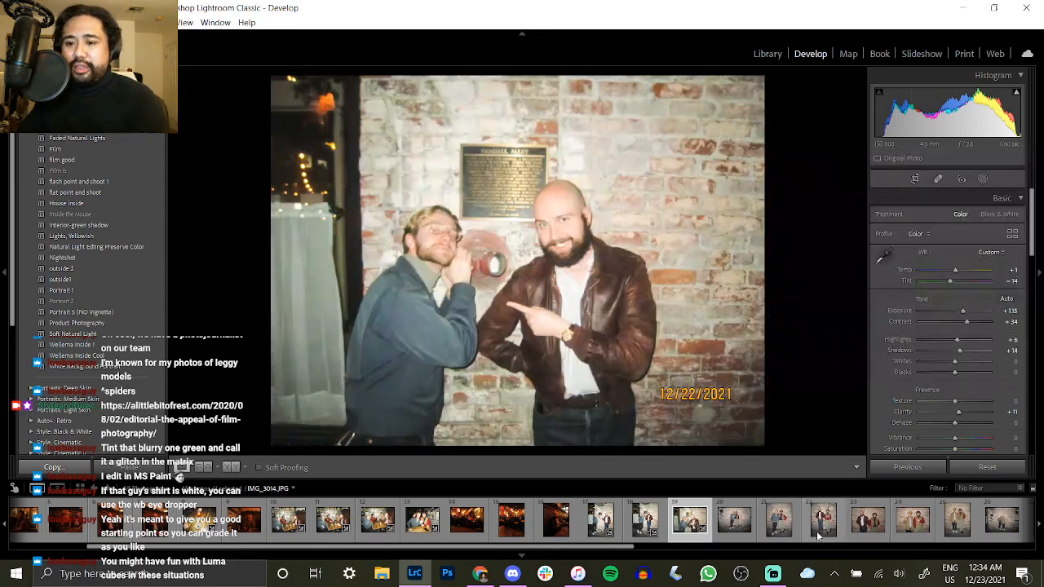
pyautogui.click(149, 467)
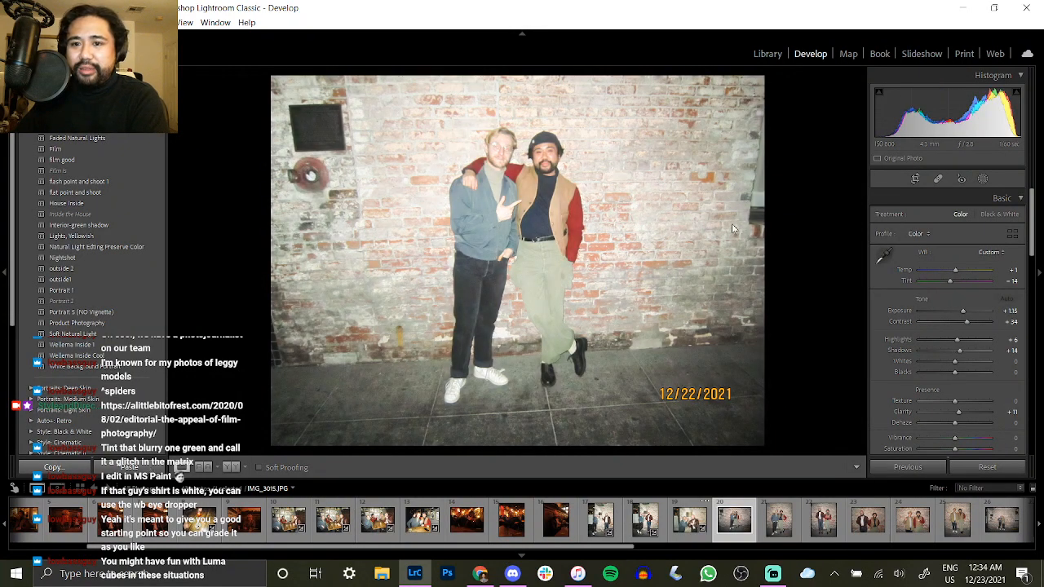
# Set IMG_3015 to Exposure +0.77, Highlights +11, Shadows +17 and Clarity +22, and copy its develop settings.
pyautogui.moveTo(964, 312); pyautogui.dragTo(962, 352)
pyautogui.moveTo(959, 413); pyautogui.dragTo(961, 413)
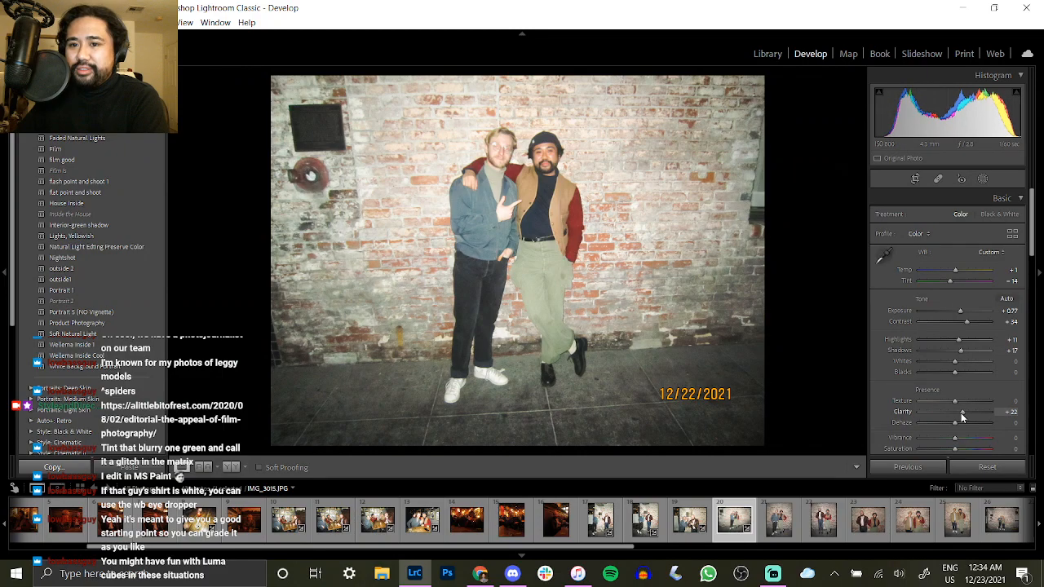
pyautogui.click(80, 468)
pyautogui.press('Return')
# Paste the copied develop settings onto IMG_3016, copy the settings of that photo and paste them onto IMG_3017.
pyautogui.click(777, 518)
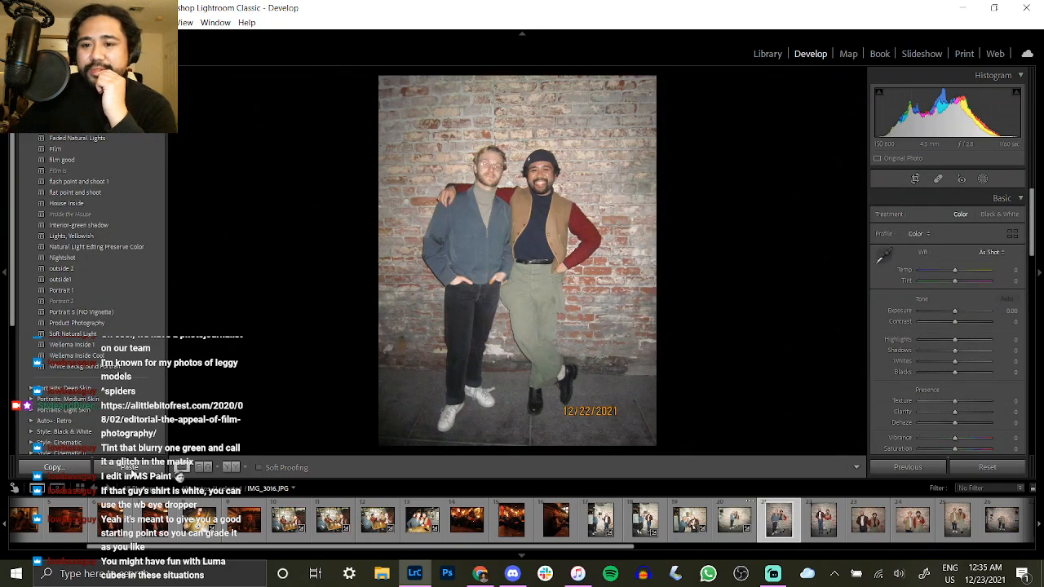
pyautogui.click(129, 468)
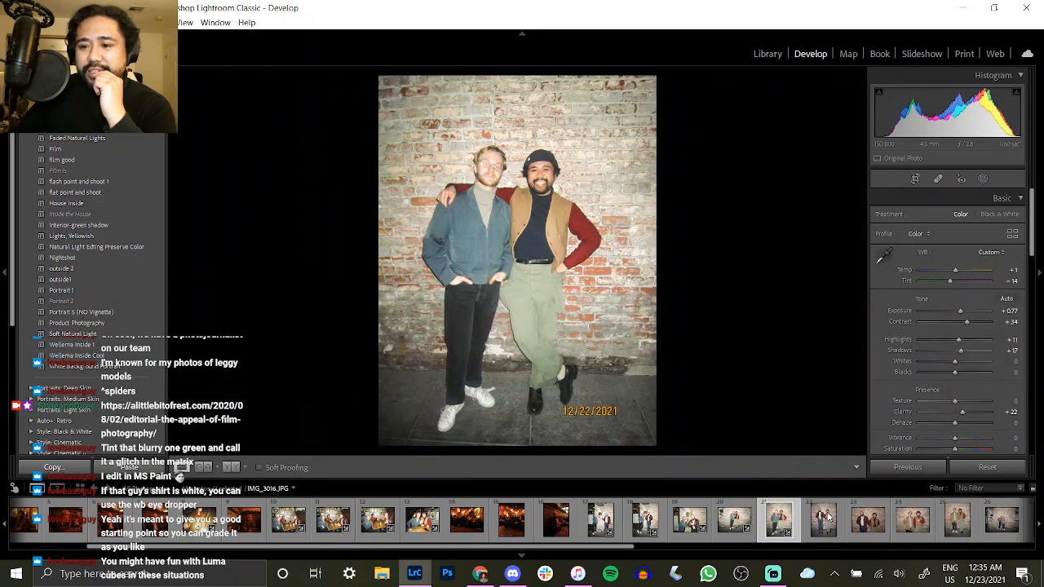
pyautogui.click(80, 465)
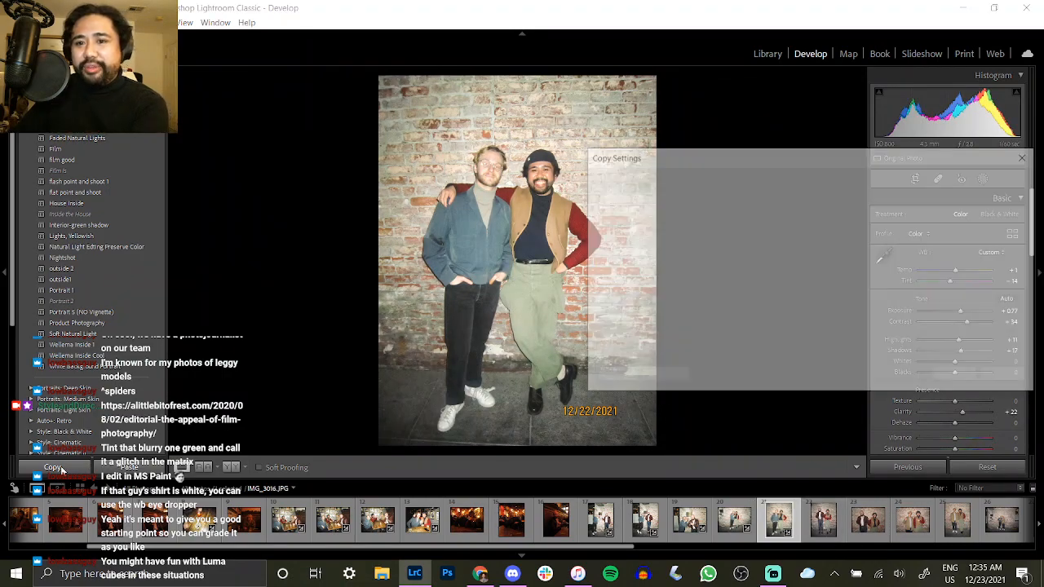
pyautogui.press('Return')
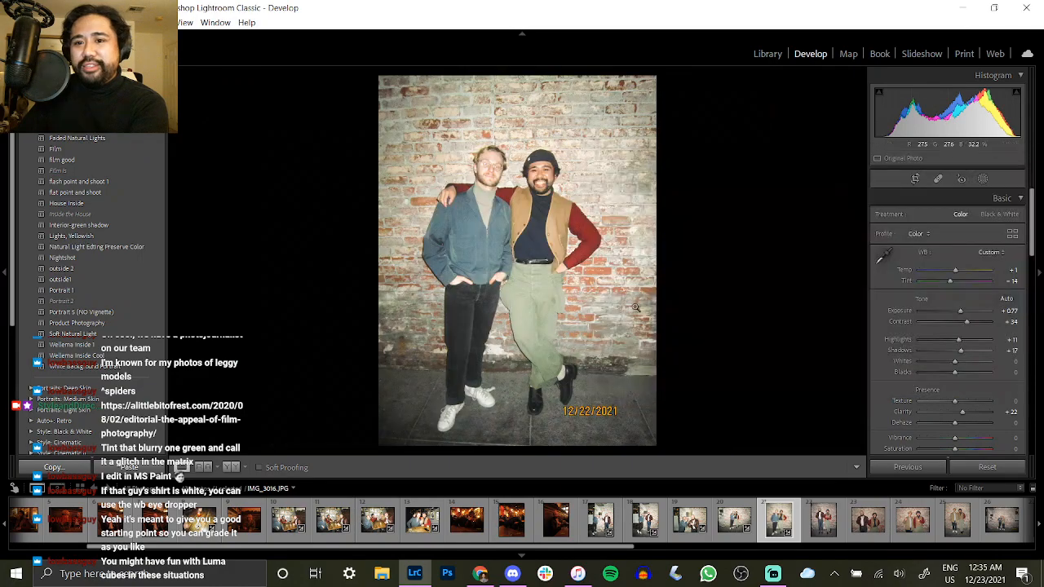
pyautogui.click(831, 525)
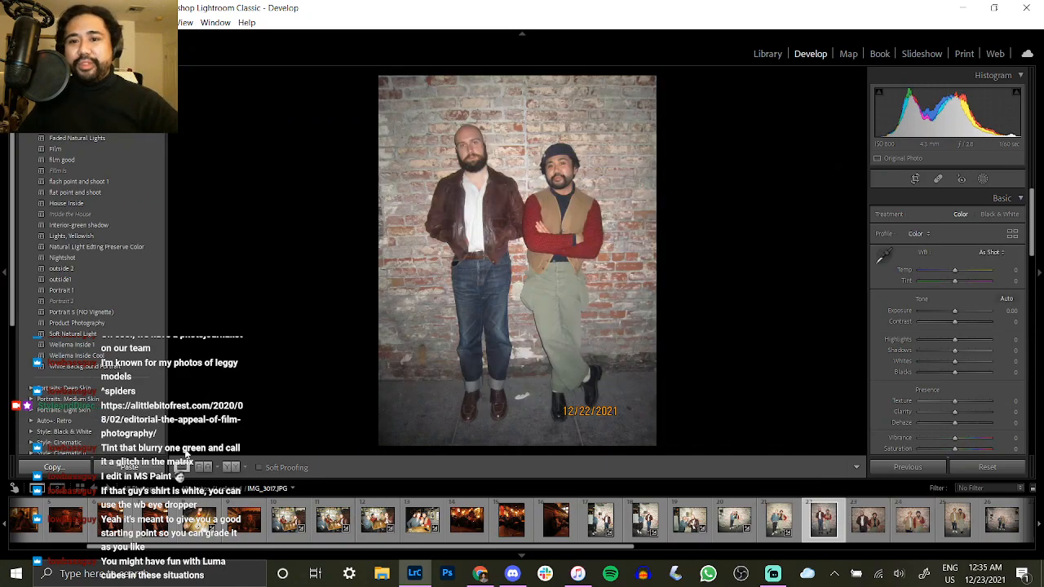
pyautogui.click(155, 472)
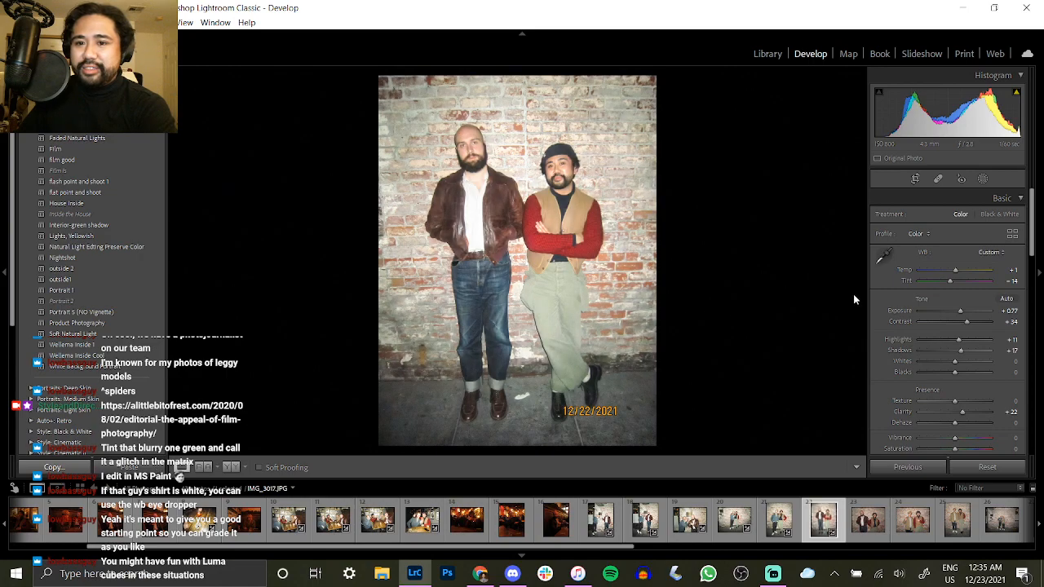
# Set IMG_3017 to Clarity +20, Contrast +37 and Highlights -9, check it full screen and copy its develop settings.
pyautogui.moveTo(961, 414); pyautogui.dragTo(960, 414)
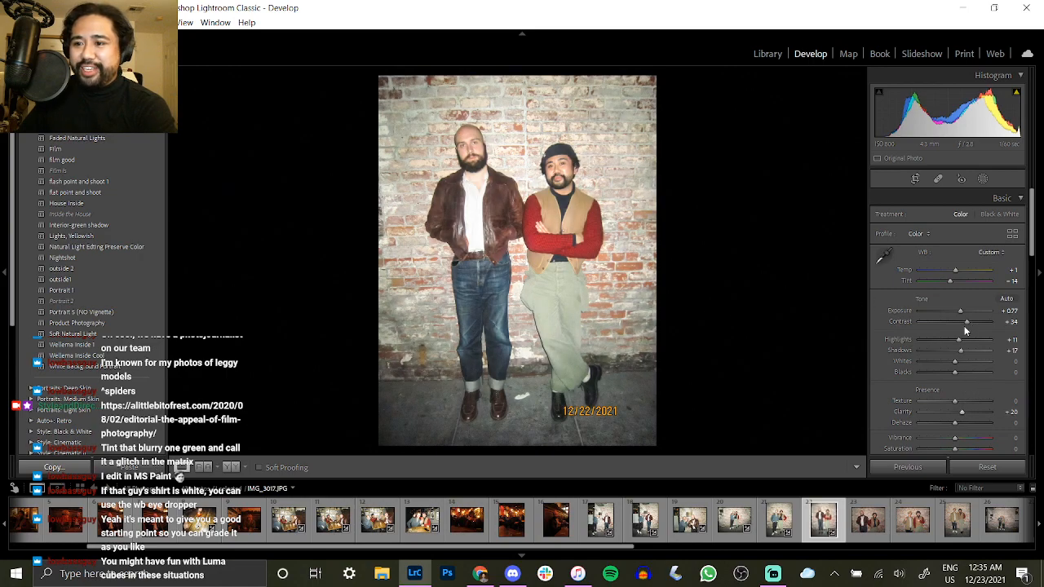
pyautogui.moveTo(965, 325); pyautogui.dragTo(957, 345)
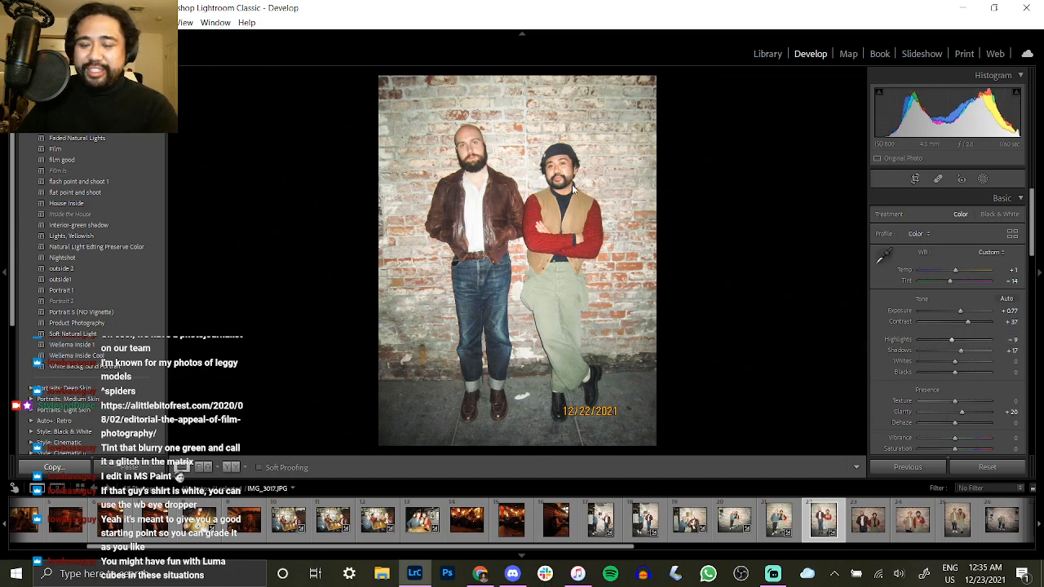
pyautogui.press('f')
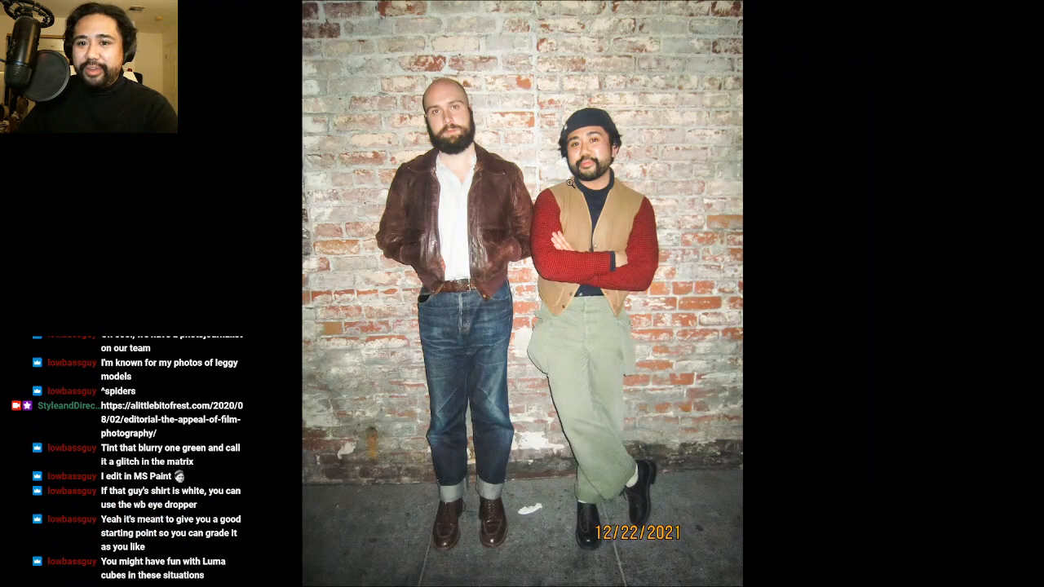
pyautogui.press('f')
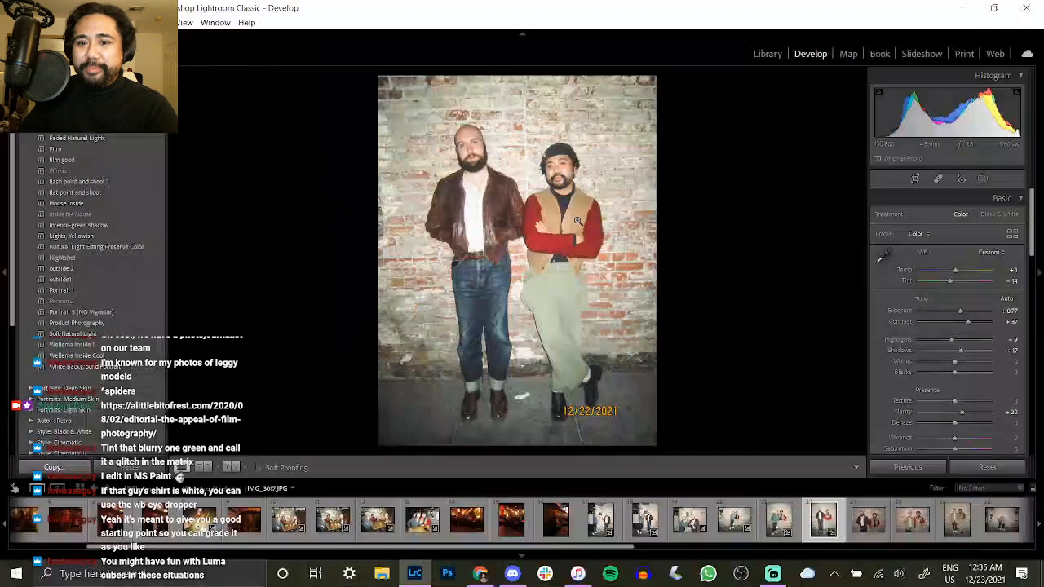
pyautogui.click(47, 467)
pyautogui.press('Return')
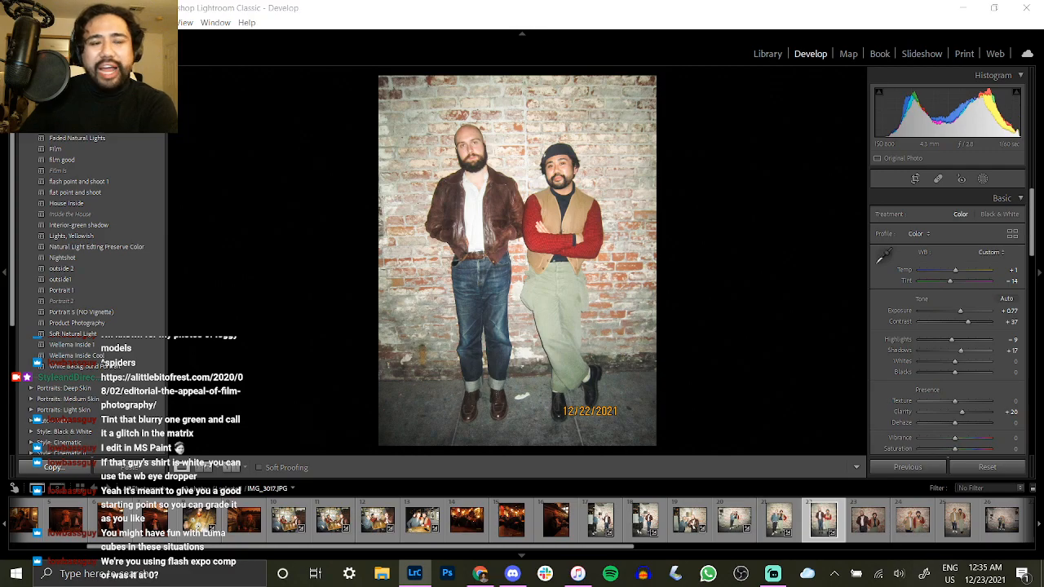
# Paste the settings onto IMG_3018, set Exposure +1.23, Contrast +34, Highlights -3 and Vibrance -5, and compare with the unedited photo.
pyautogui.click(881, 536)
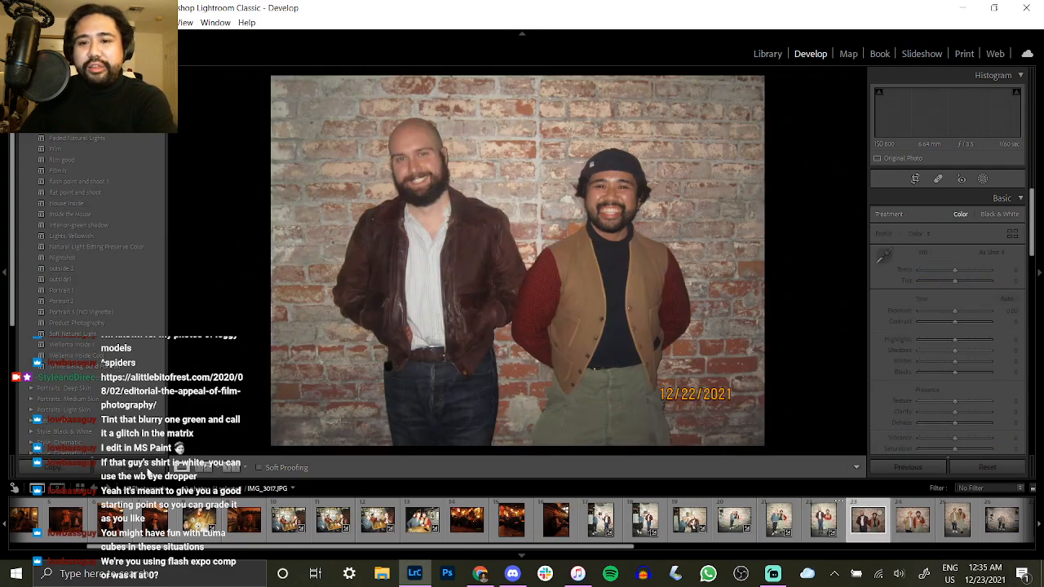
pyautogui.click(147, 472)
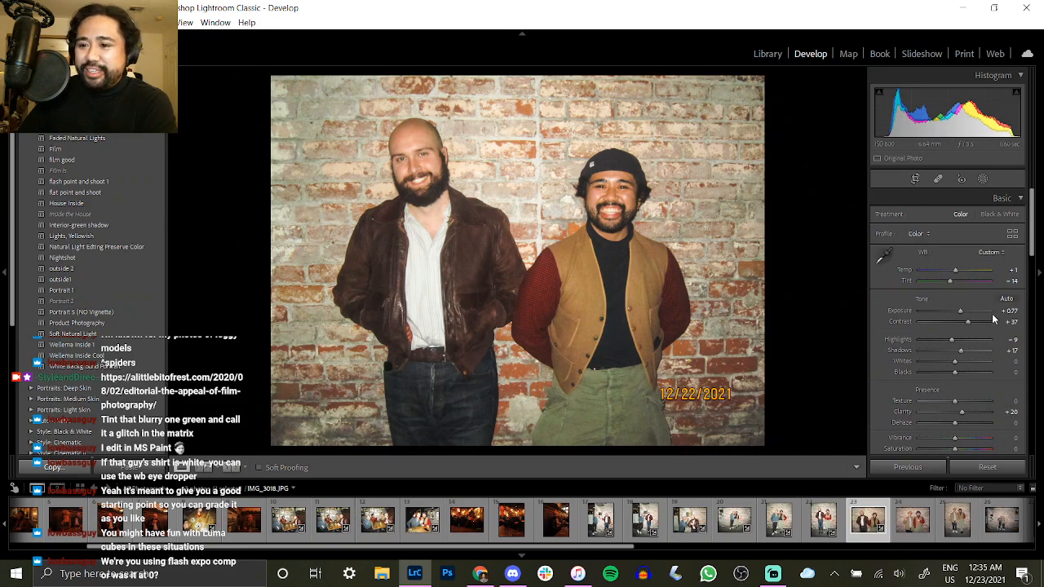
pyautogui.moveTo(962, 312); pyautogui.dragTo(960, 414)
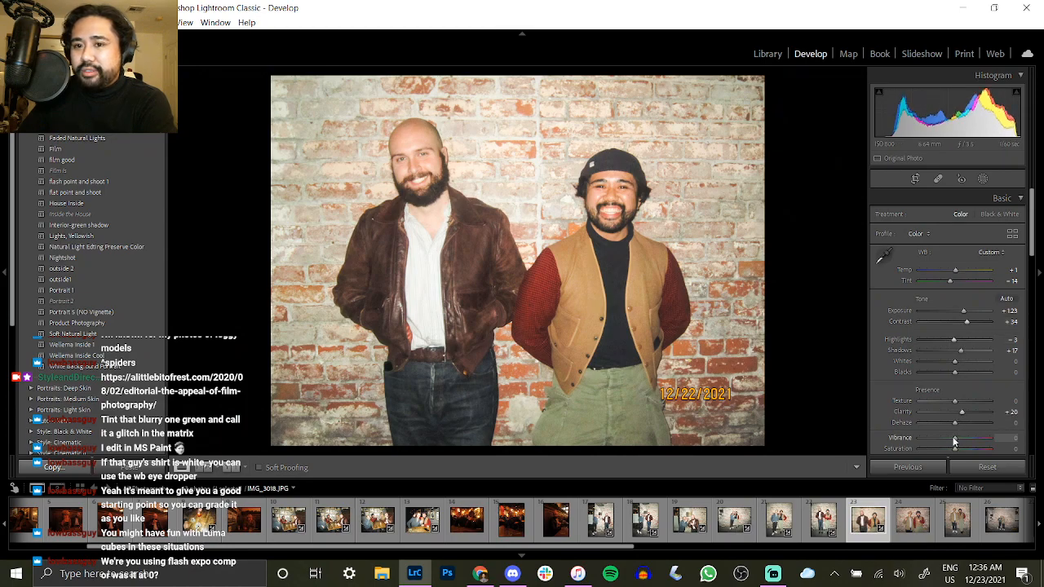
pyautogui.moveTo(955, 441); pyautogui.dragTo(953, 436)
pyautogui.press('\\')
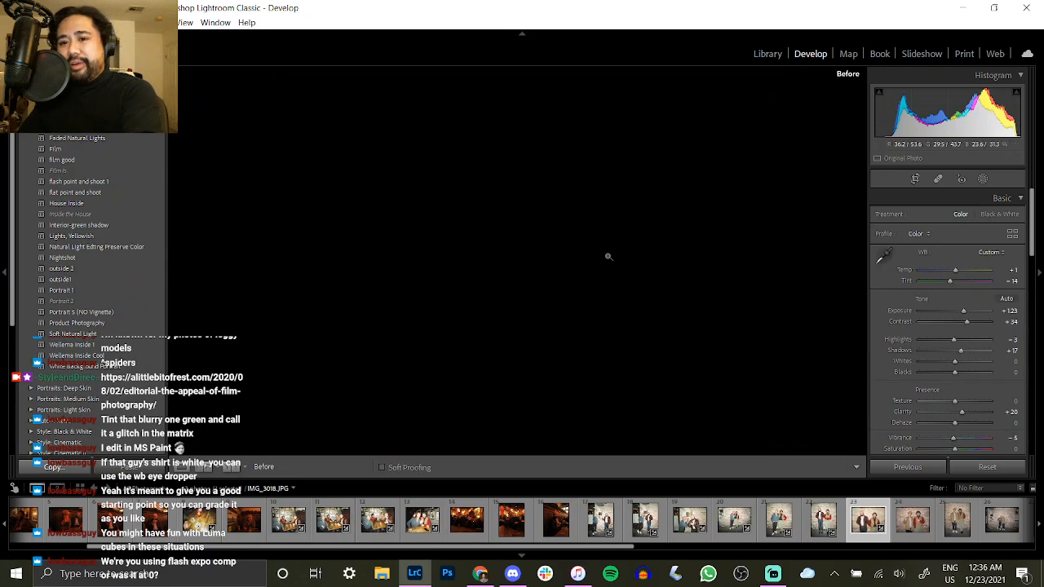
pyautogui.press('\\')
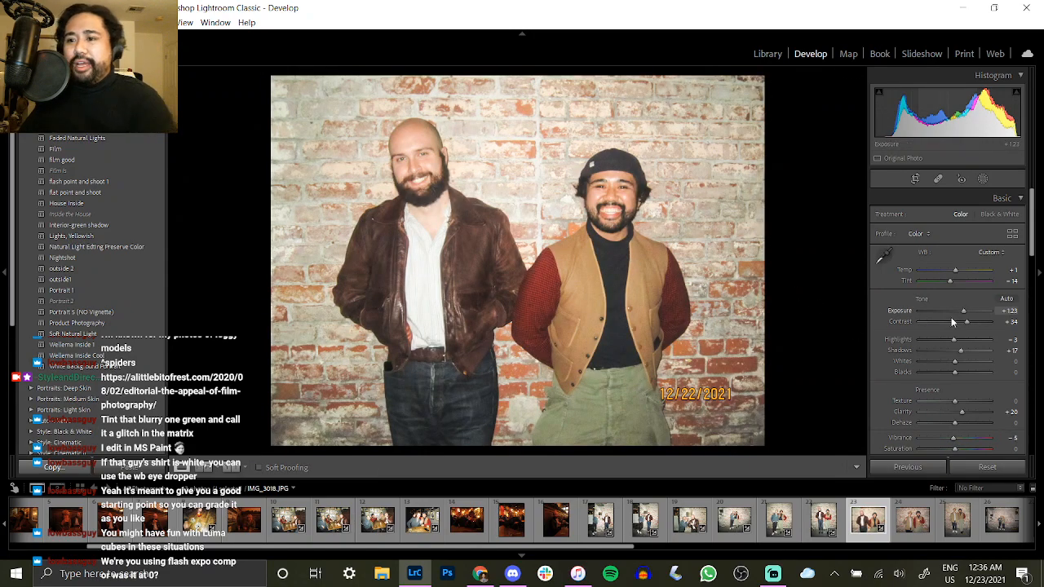
# Reduce the Exposure of IMG_3018 to +1.15 and the Contrast to +26, and copy its develop settings.
pyautogui.moveTo(962, 311); pyautogui.dragTo(963, 326)
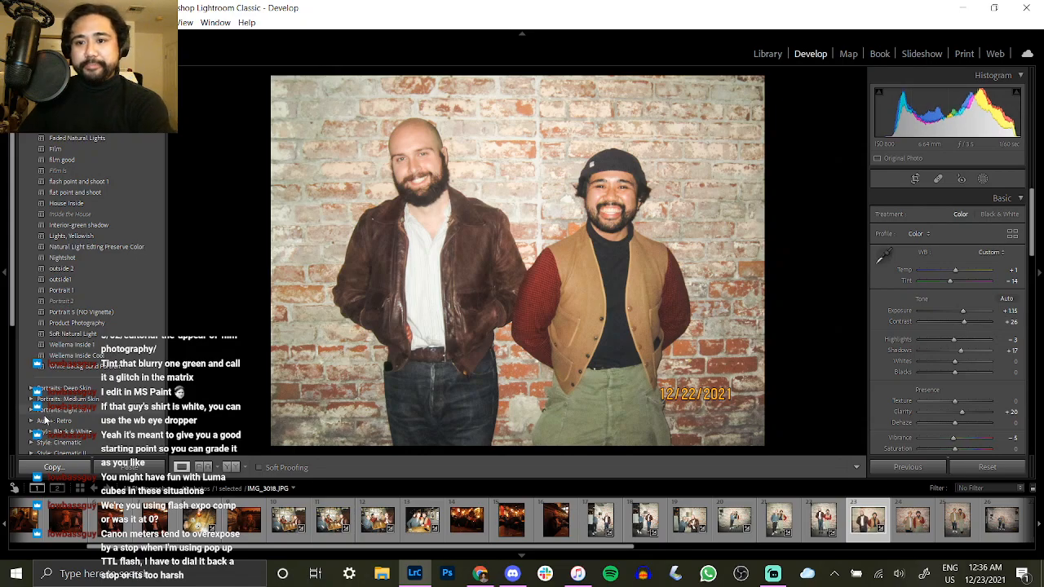
pyautogui.click(54, 467)
pyautogui.press('Return')
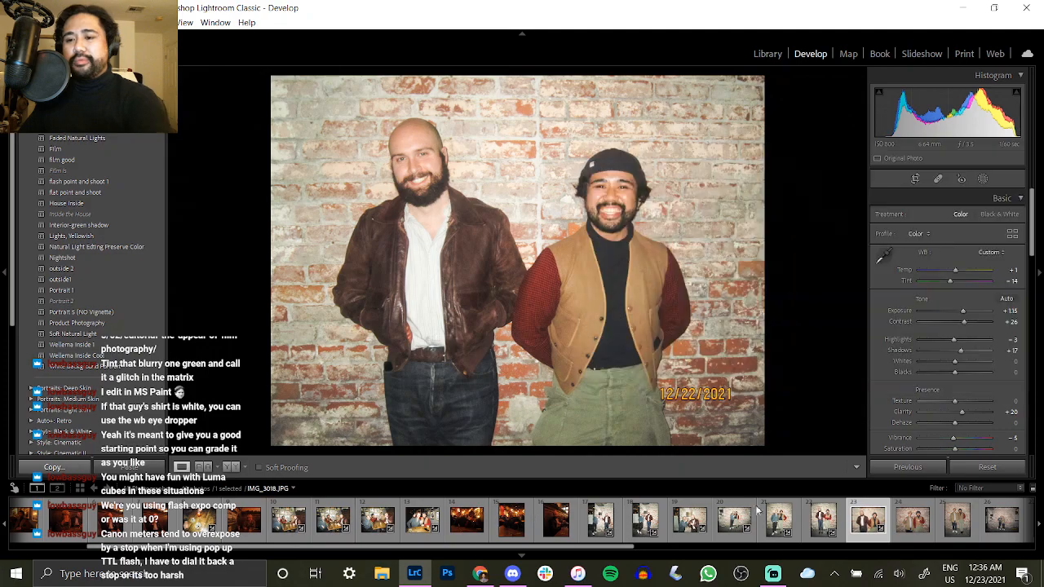
# Paste the copied develop settings onto IMG_3019 and compare the result repeatedly with the unedited photo.
pyautogui.click(912, 535)
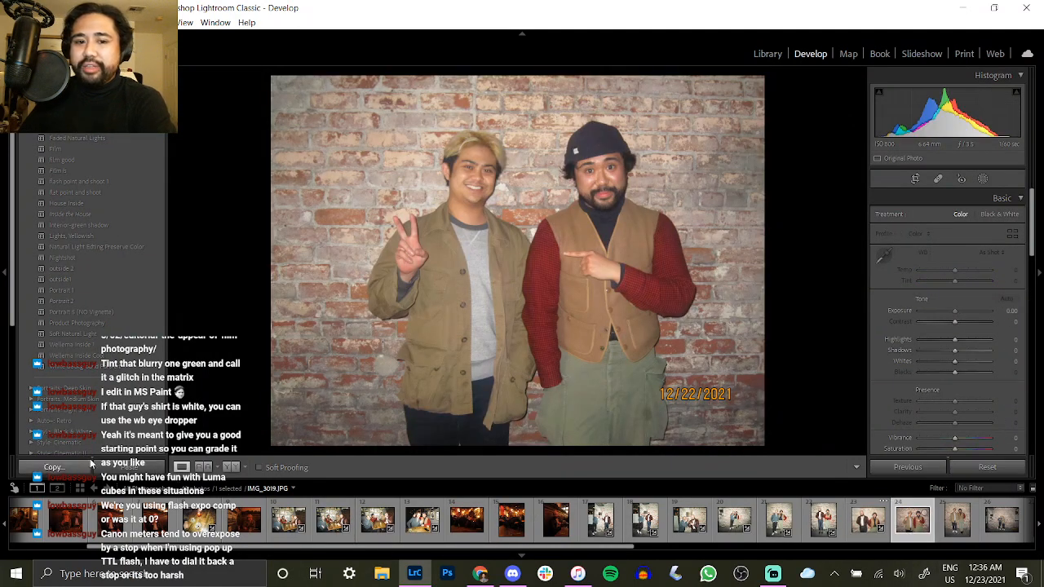
pyautogui.click(119, 466)
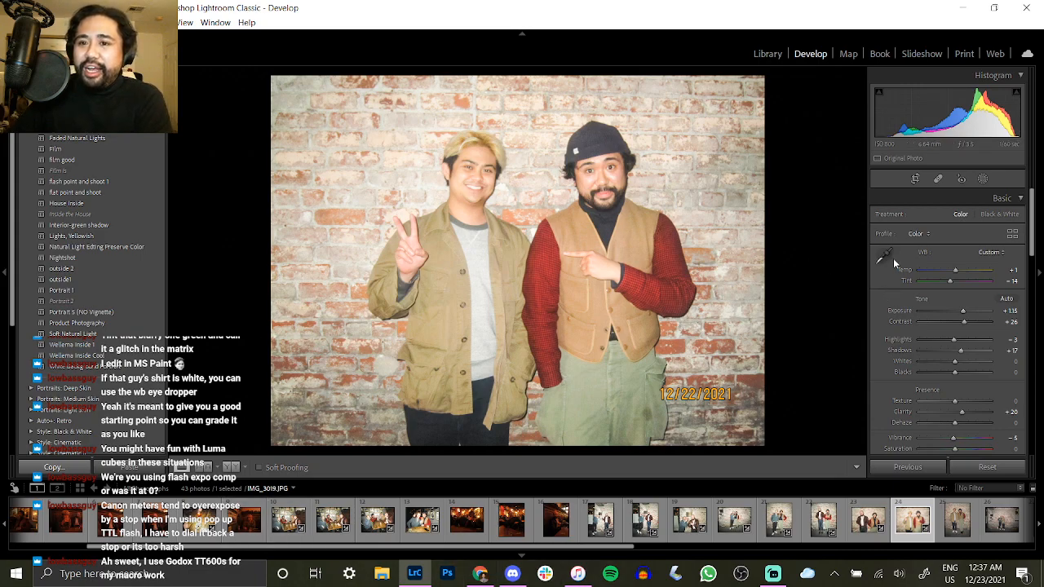
pyautogui.press('\\')
pyautogui.press('\\')
pyautogui.press('\\')
pyautogui.press('\\')
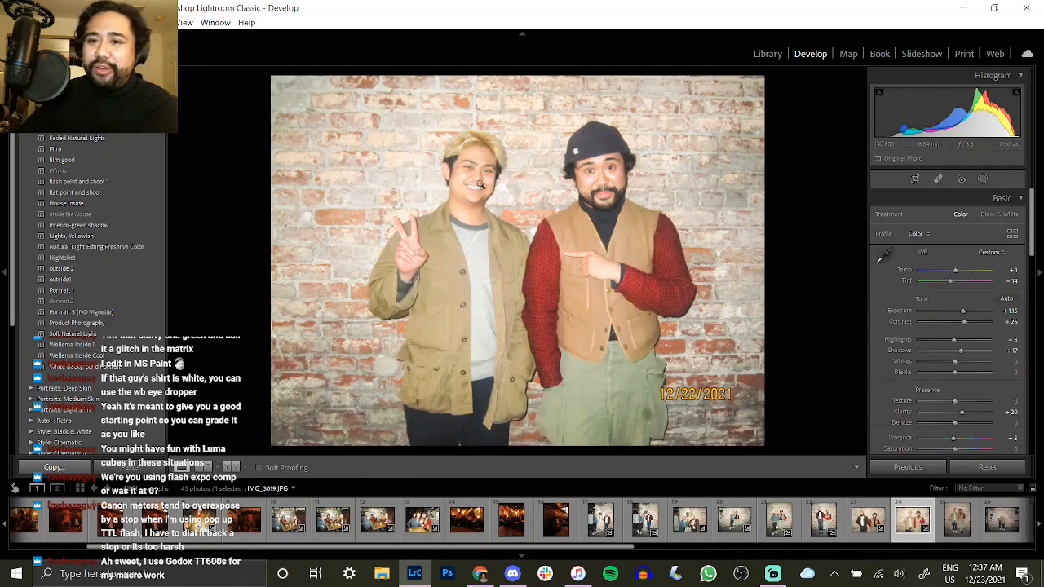
pyautogui.press('\\')
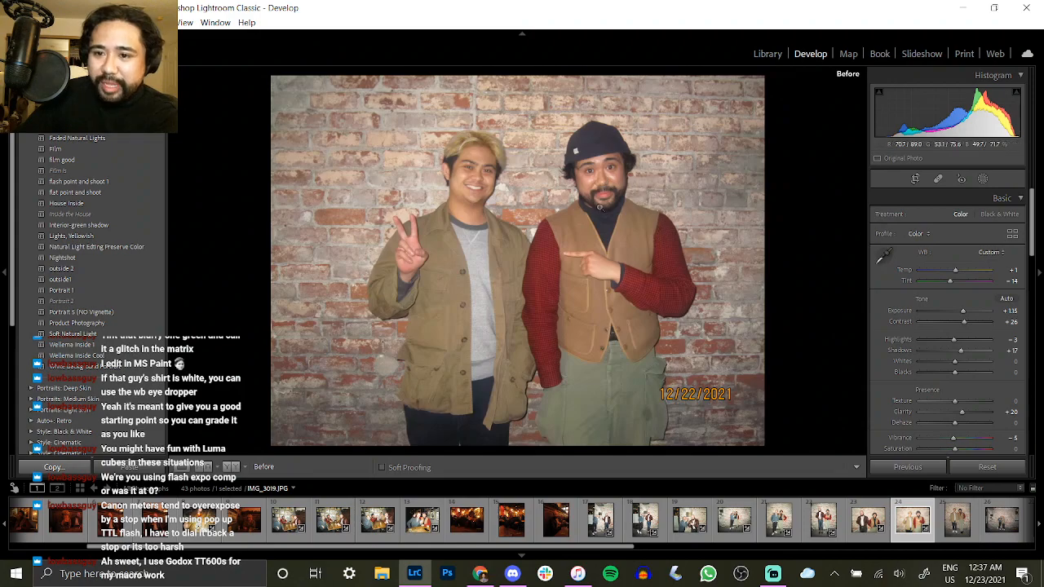
pyautogui.press('\\')
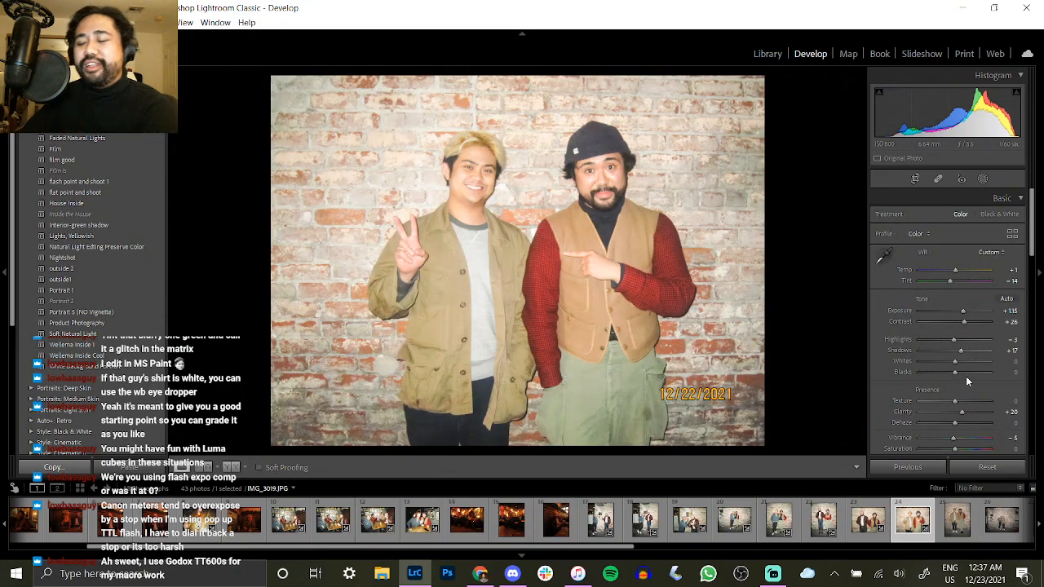
# Set IMG_3019 to Exposure +0.92, Contrast +48 and Clarity +25, check the faces up close and copy its develop settings.
pyautogui.moveTo(964, 323)
pyautogui.mouseDown()
pyautogui.moveTo(973, 336)
pyautogui.moveTo(961, 310)
pyautogui.moveTo(969, 332)
pyautogui.mouseUp()
pyautogui.moveTo(962, 411); pyautogui.dragTo(964, 415)
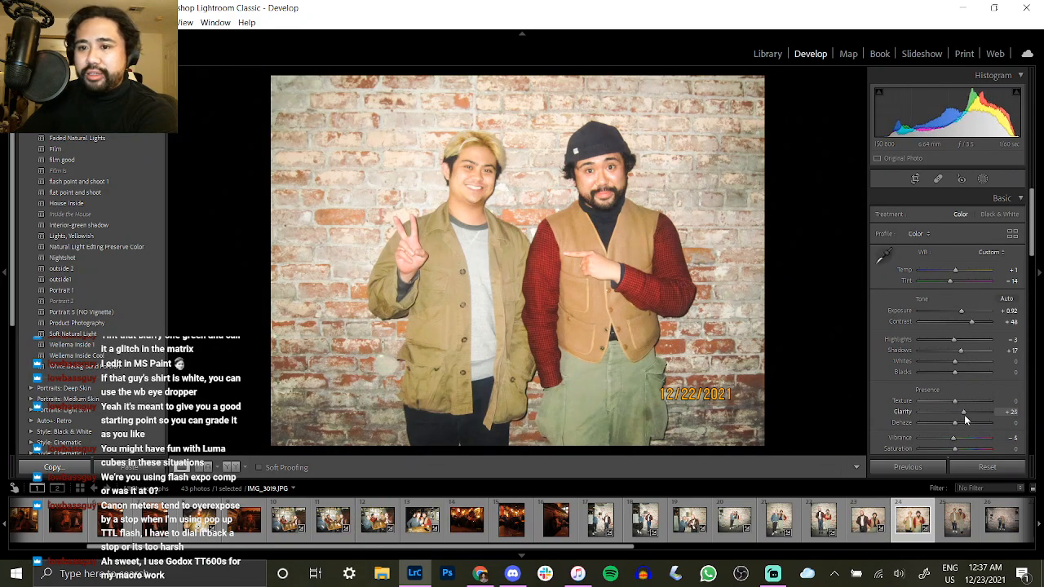
pyautogui.click(479, 186)
pyautogui.moveTo(479, 194); pyautogui.dragTo(633, 289)
pyautogui.click(482, 195)
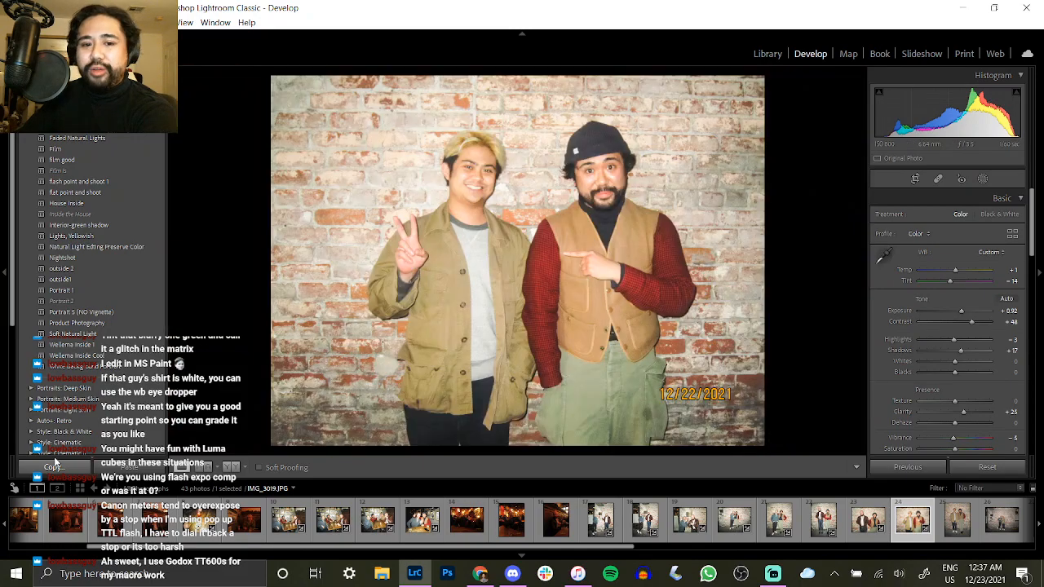
pyautogui.click(54, 467)
pyautogui.press('Return')
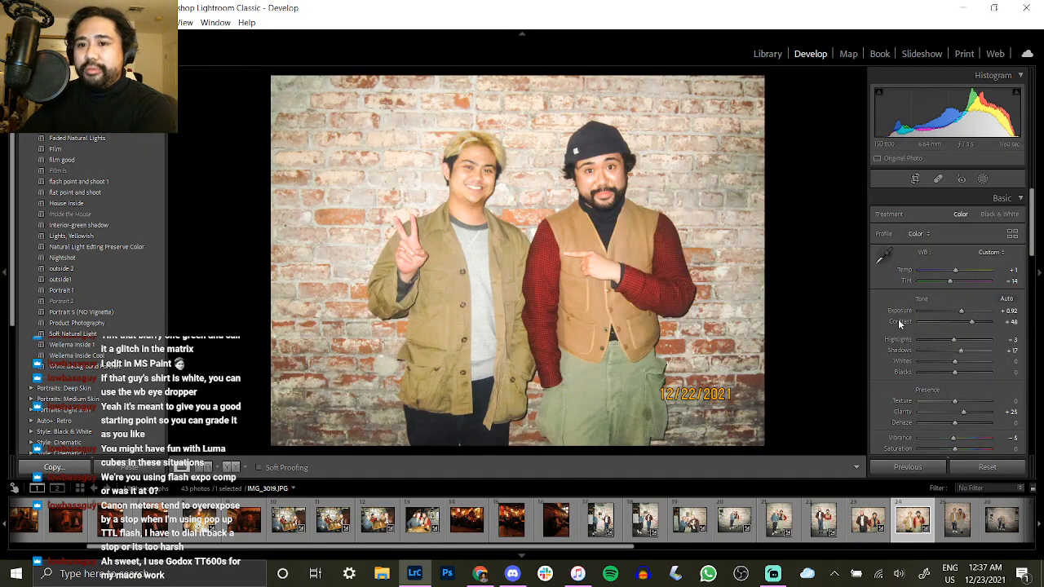
# Paste the develop settings of IMG_3019 onto the next photo, IMG_3020.
pyautogui.click(948, 522)
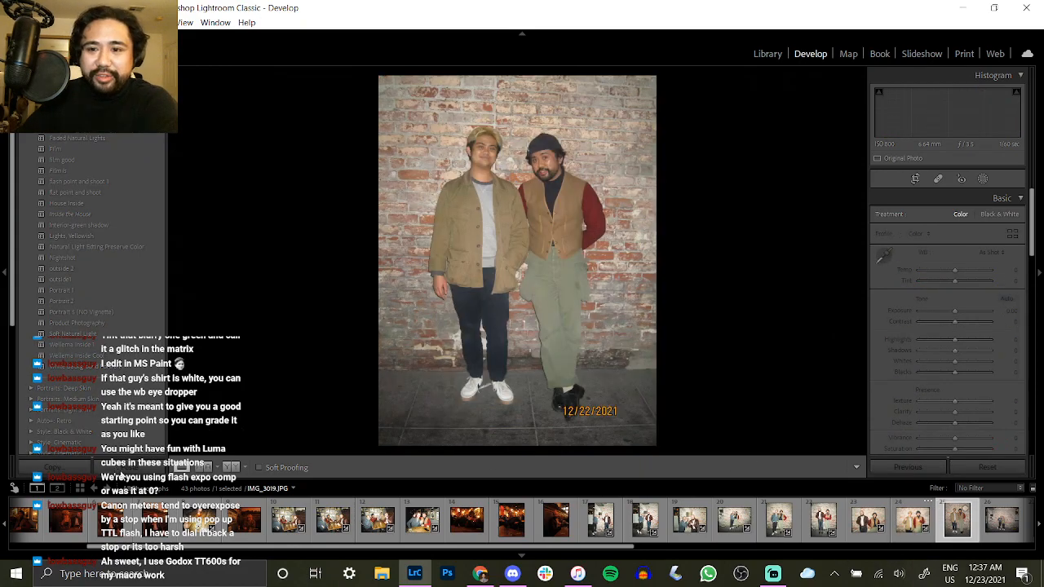
pyautogui.click(124, 467)
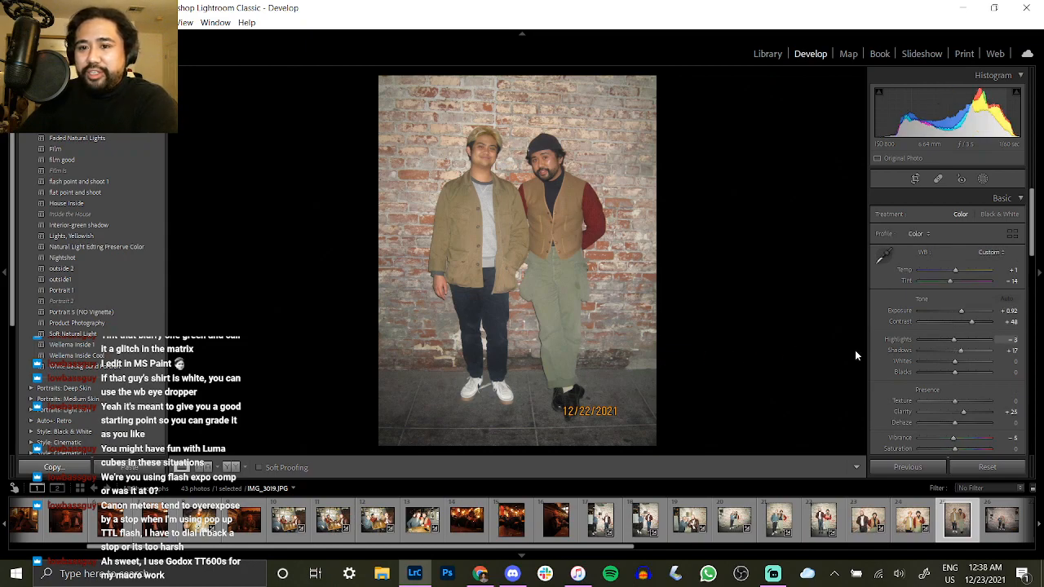
pyautogui.click(124, 468)
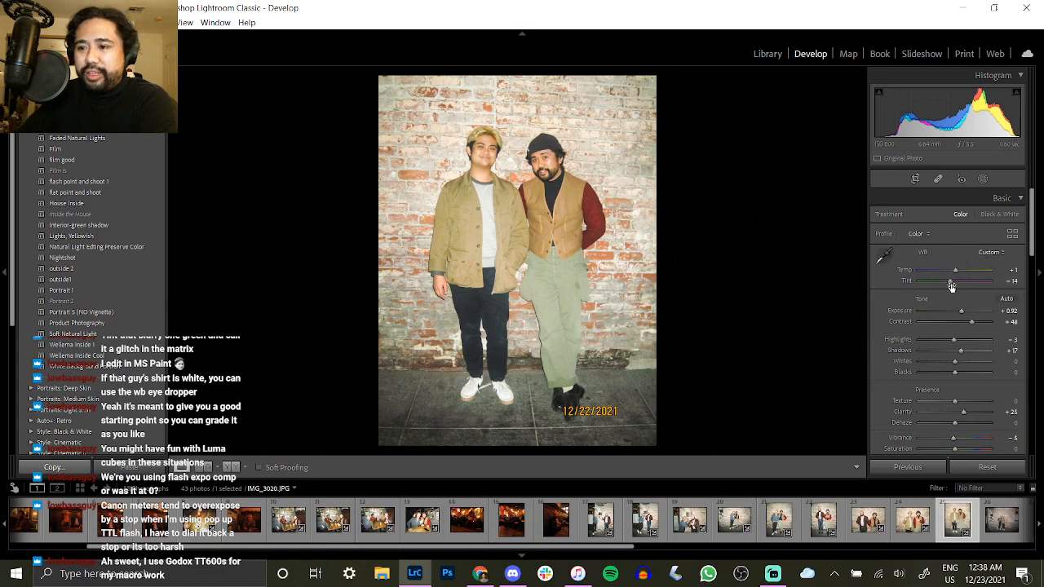
# Set IMG_3020 to Temp 0, Tint -11, Contrast +37, Highlights -9 and Clarity +33, and copy its develop settings.
pyautogui.moveTo(950, 284); pyautogui.dragTo(951, 286)
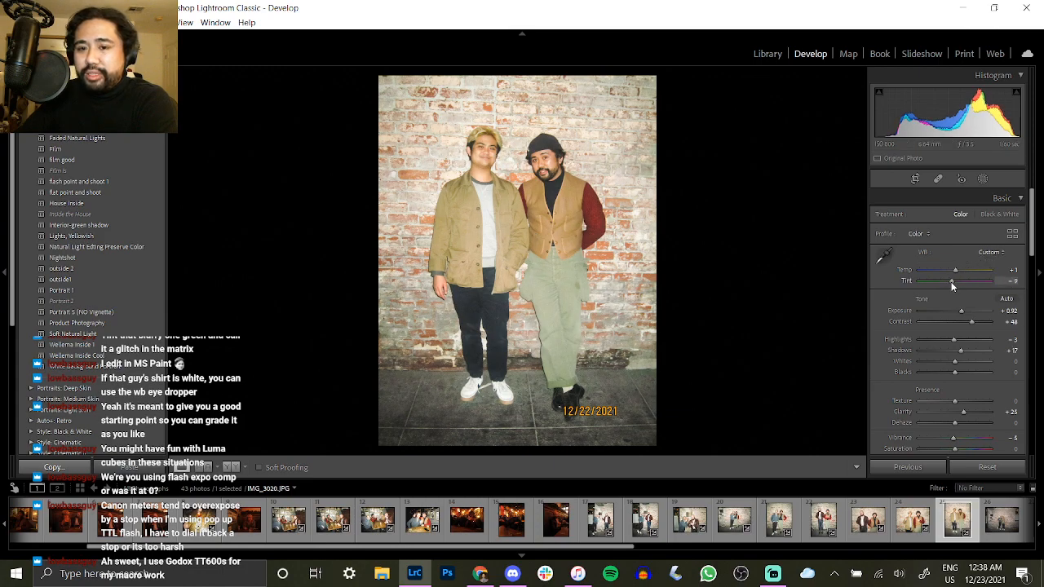
pyautogui.moveTo(973, 323); pyautogui.dragTo(965, 324)
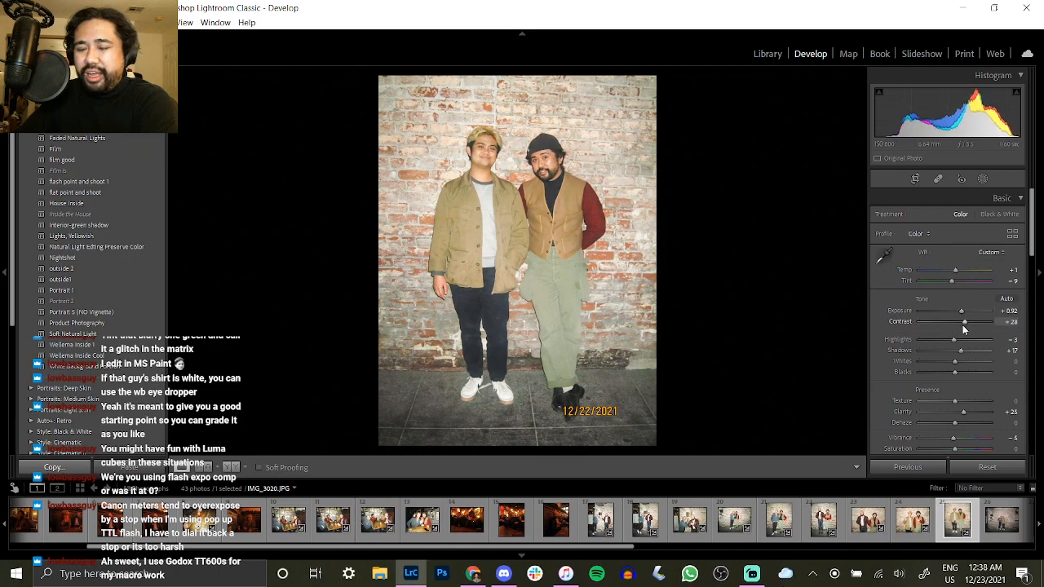
pyautogui.moveTo(964, 413); pyautogui.dragTo(966, 414)
pyautogui.moveTo(963, 321); pyautogui.dragTo(966, 325)
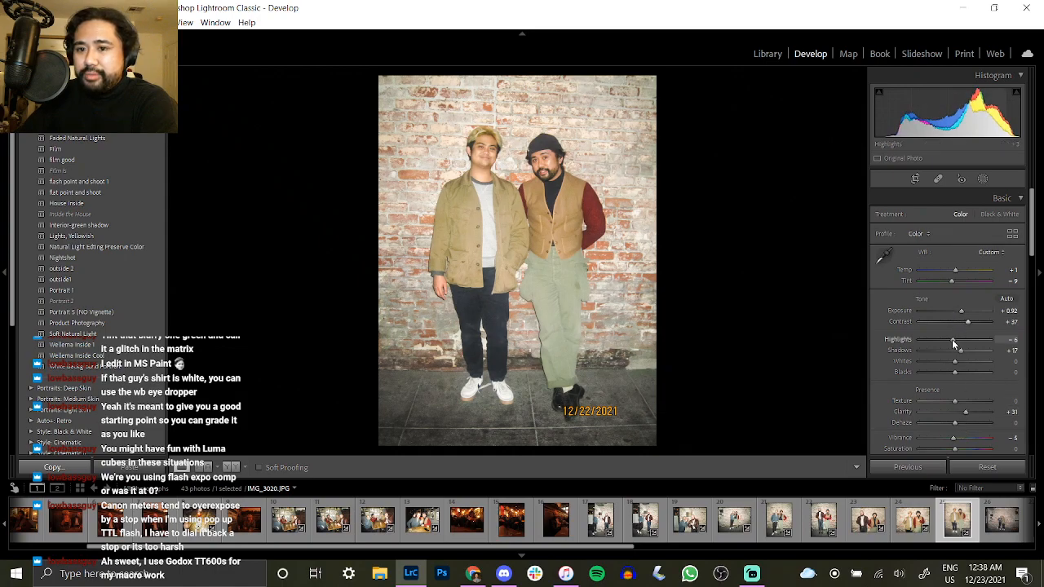
pyautogui.scroll(-3, 952, 277)
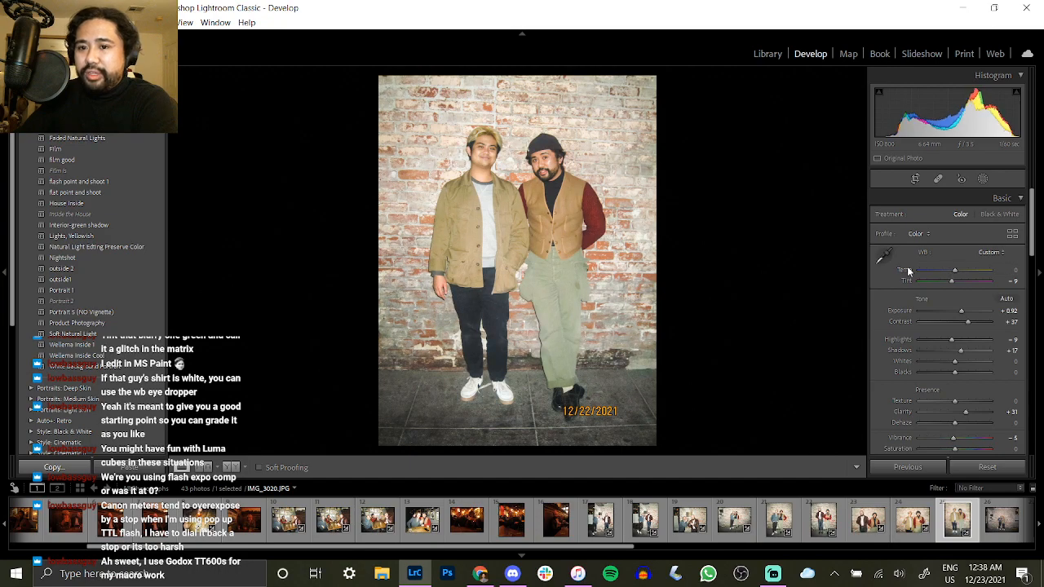
pyautogui.scroll(-2, 951, 284)
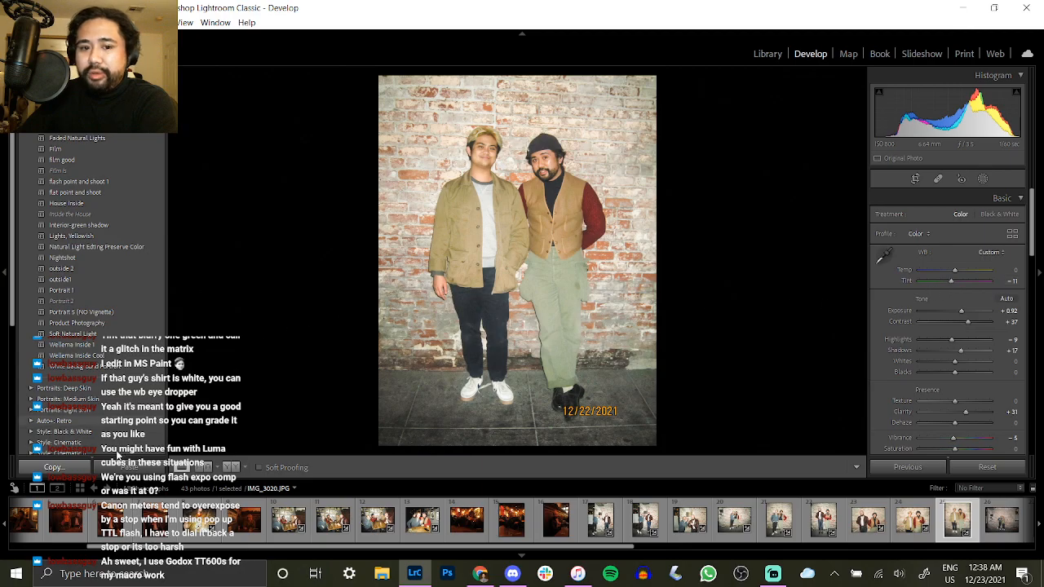
pyautogui.click(78, 465)
pyautogui.press('Return')
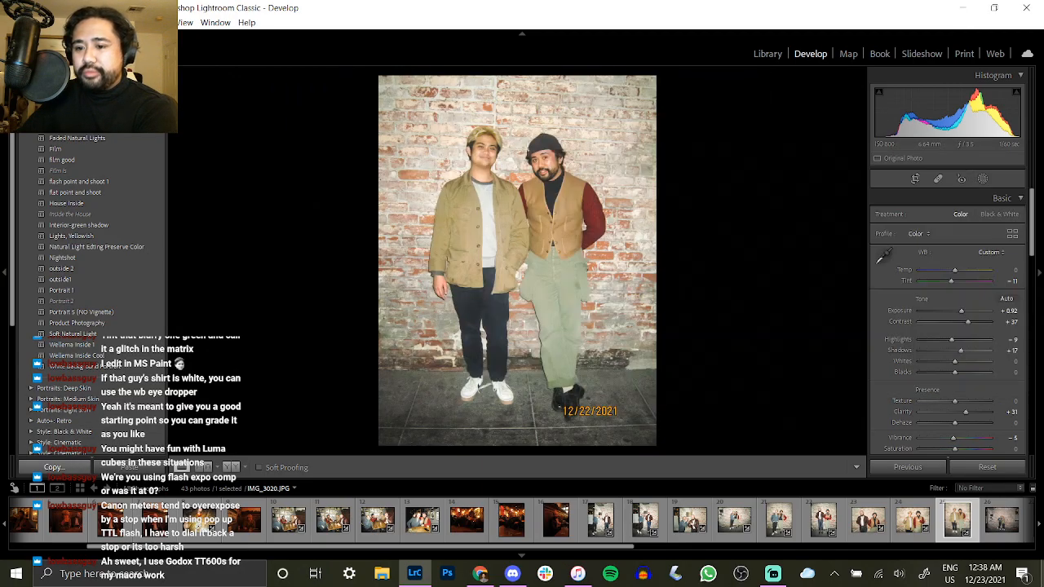
# Paste the copied develop settings onto IMG_3021, set Temp to +5 and check the photo full screen.
pyautogui.moveTo(621, 547); pyautogui.dragTo(819, 585)
pyautogui.click(628, 520)
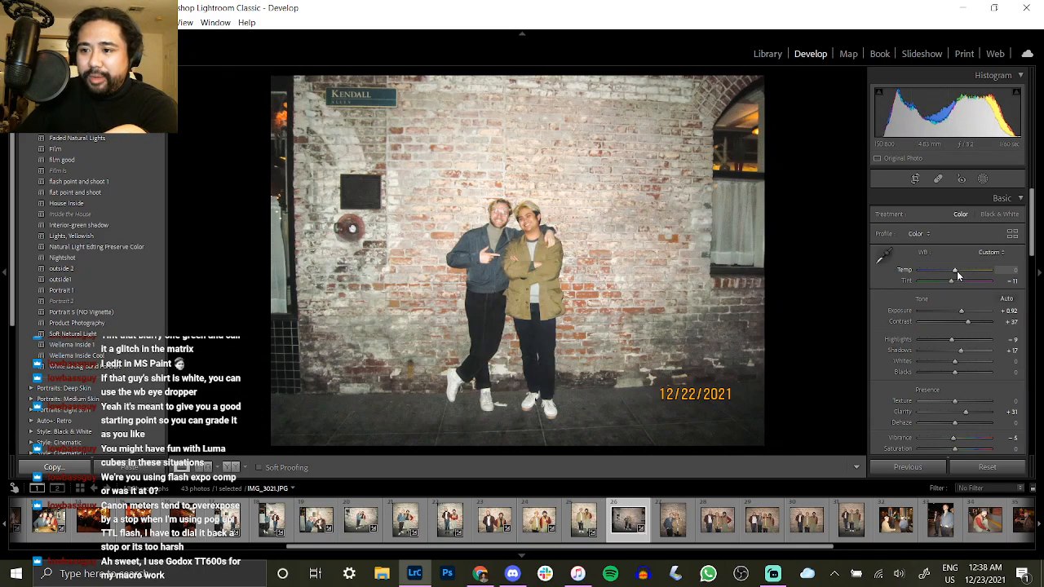
pyautogui.moveTo(958, 275); pyautogui.dragTo(958, 272)
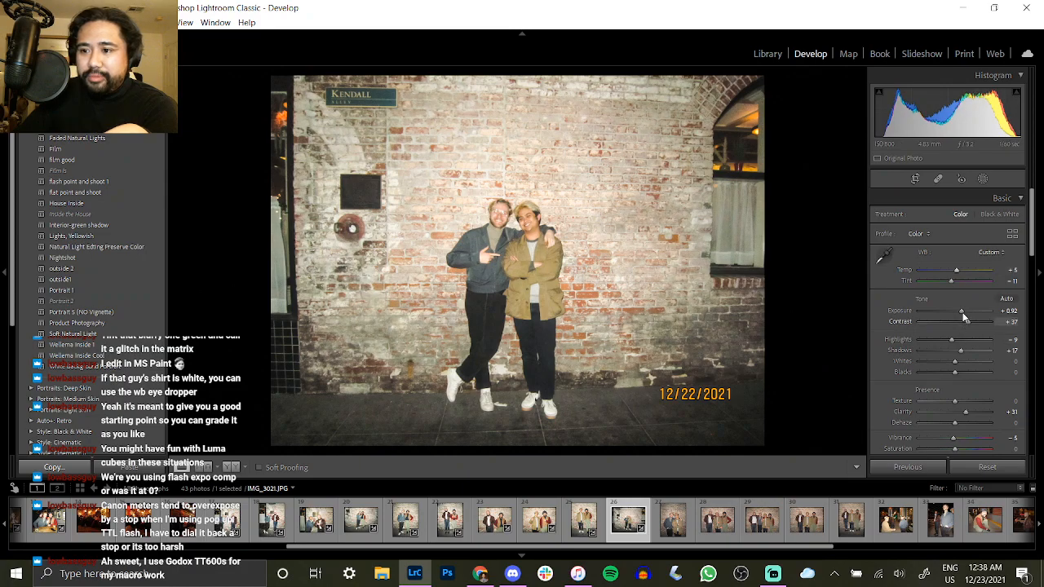
pyautogui.press('f')
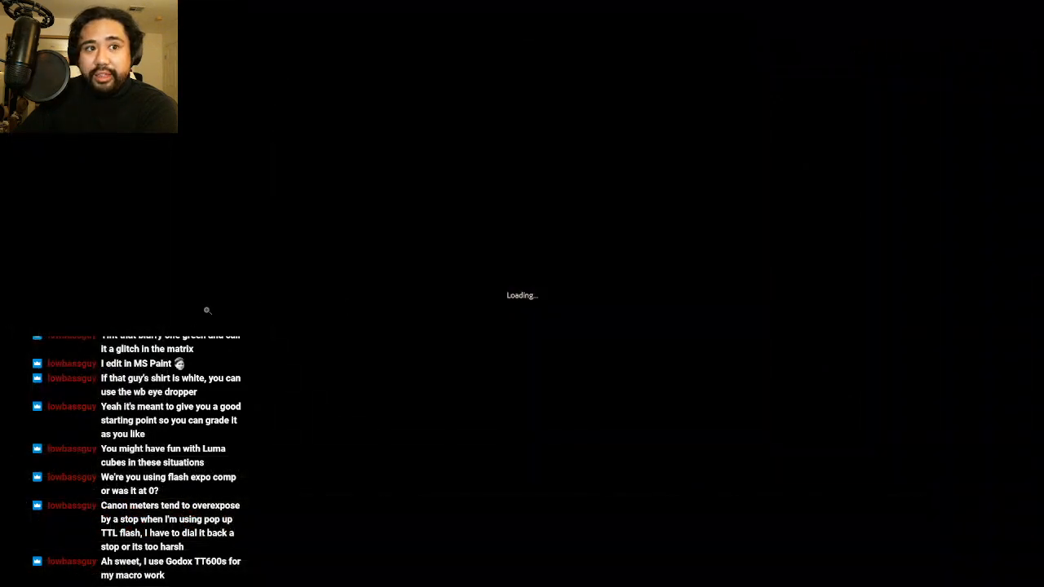
pyautogui.press('f')
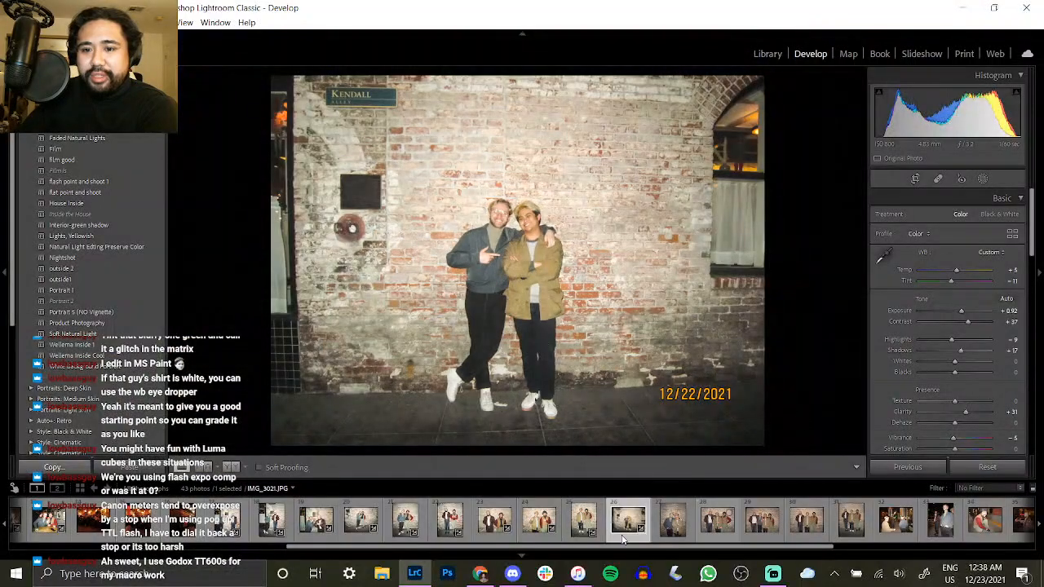
# Set IMG_3021 to Highlights +18 and Clarity +29, and copy its develop settings.
pyautogui.moveTo(966, 414); pyautogui.dragTo(957, 415)
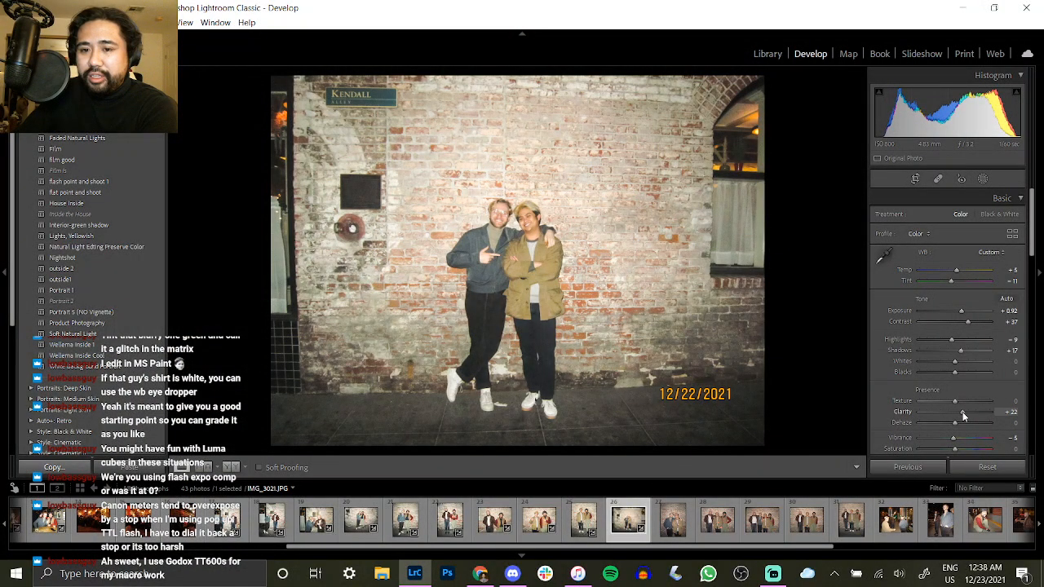
pyautogui.click(961, 343)
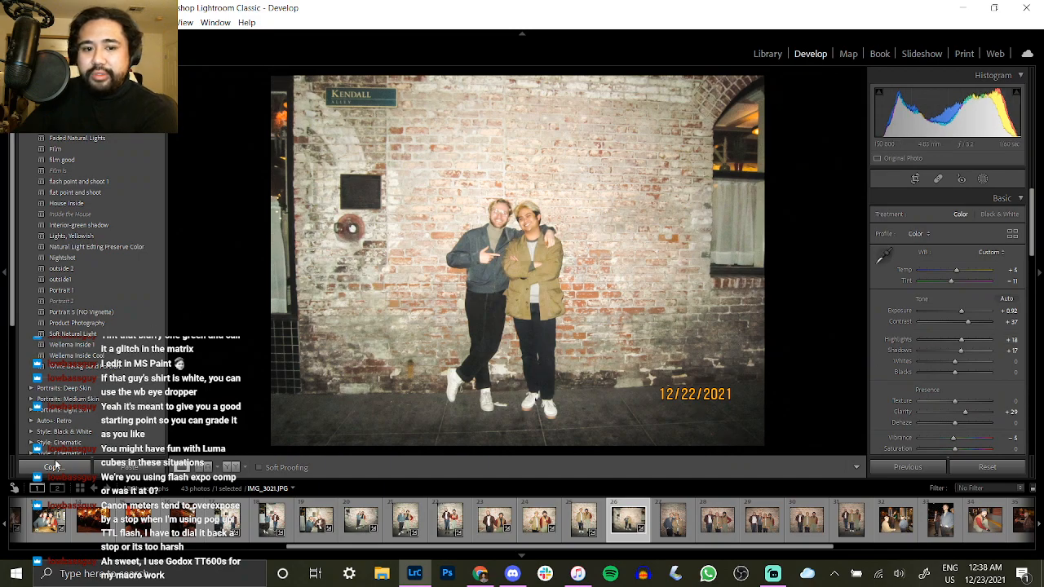
pyautogui.click(51, 467)
pyautogui.press('Return')
# Paste the settings onto IMG_3022, set Temp 0, Exposure +0.77, Contrast +43, Highlights +8 and Clarity +20, and copy its develop settings.
pyautogui.click(677, 534)
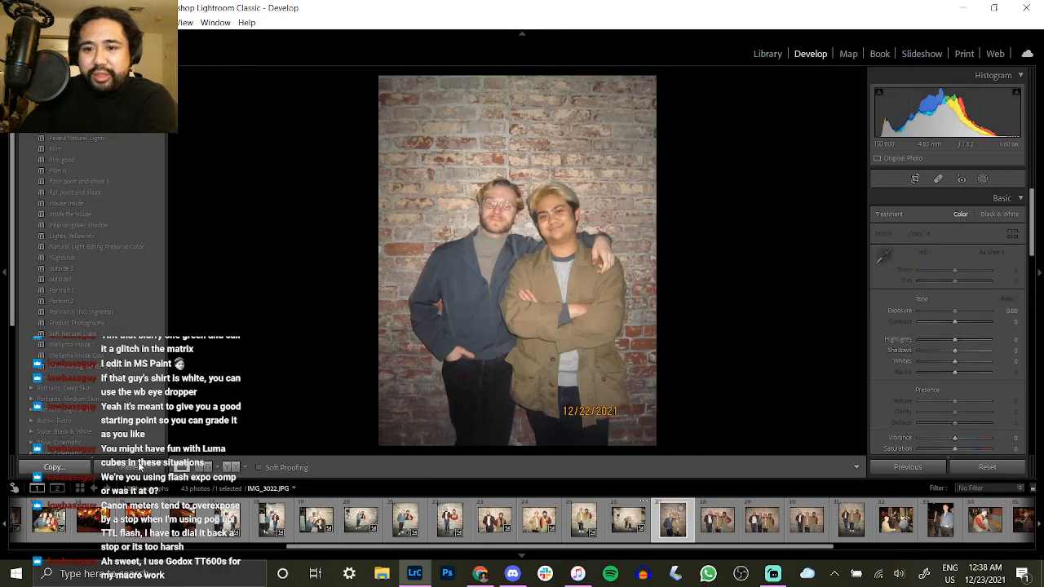
pyautogui.click(131, 467)
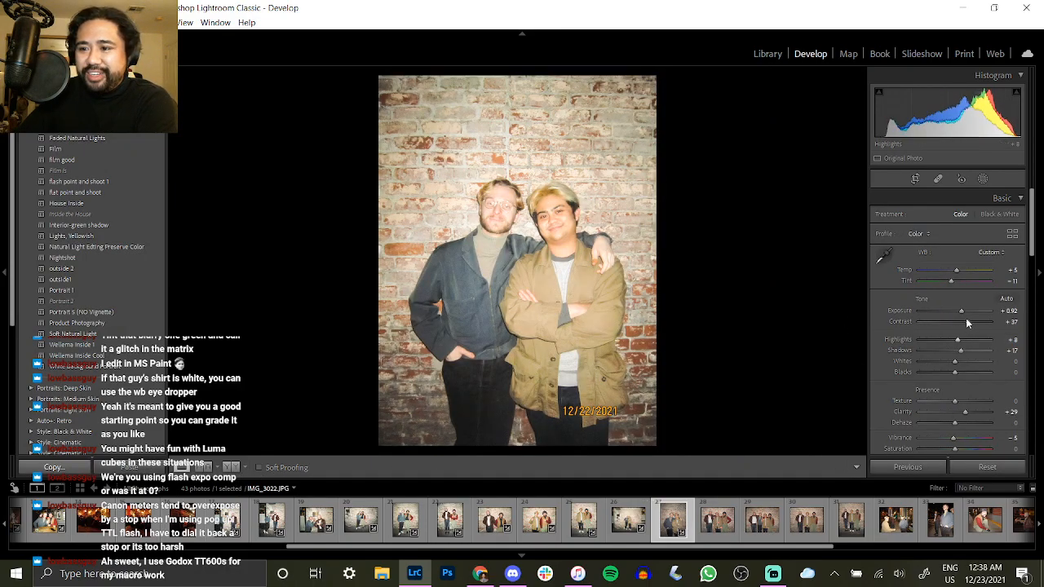
pyautogui.moveTo(962, 312); pyautogui.dragTo(960, 310)
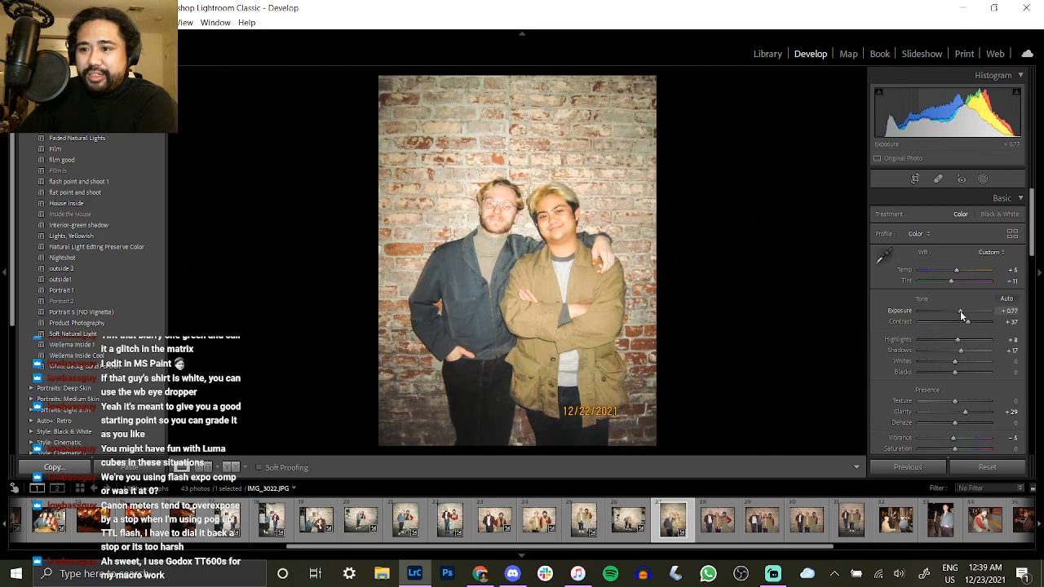
pyautogui.doubleClick(909, 275)
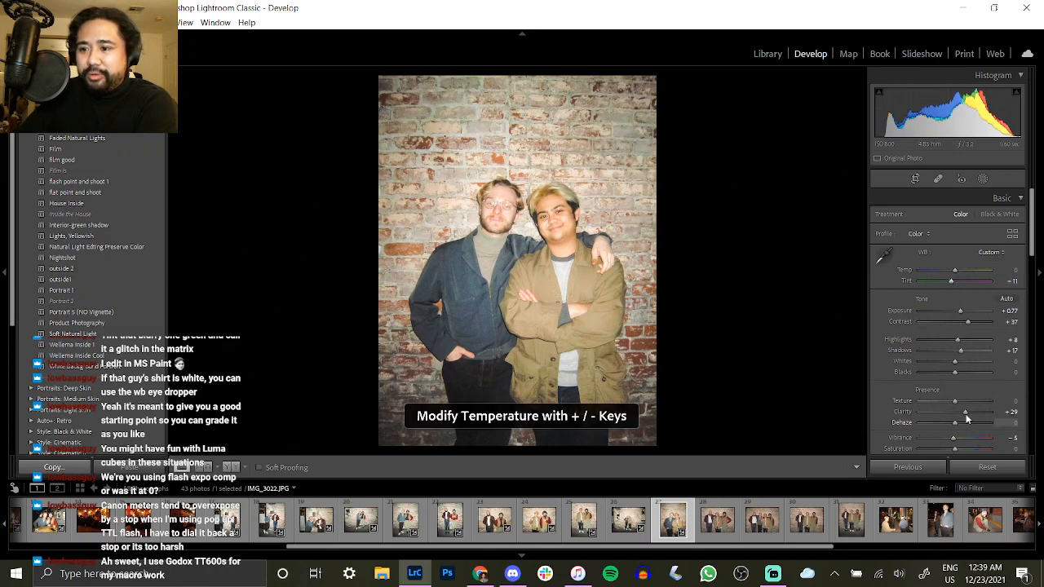
pyautogui.moveTo(964, 413); pyautogui.dragTo(962, 414)
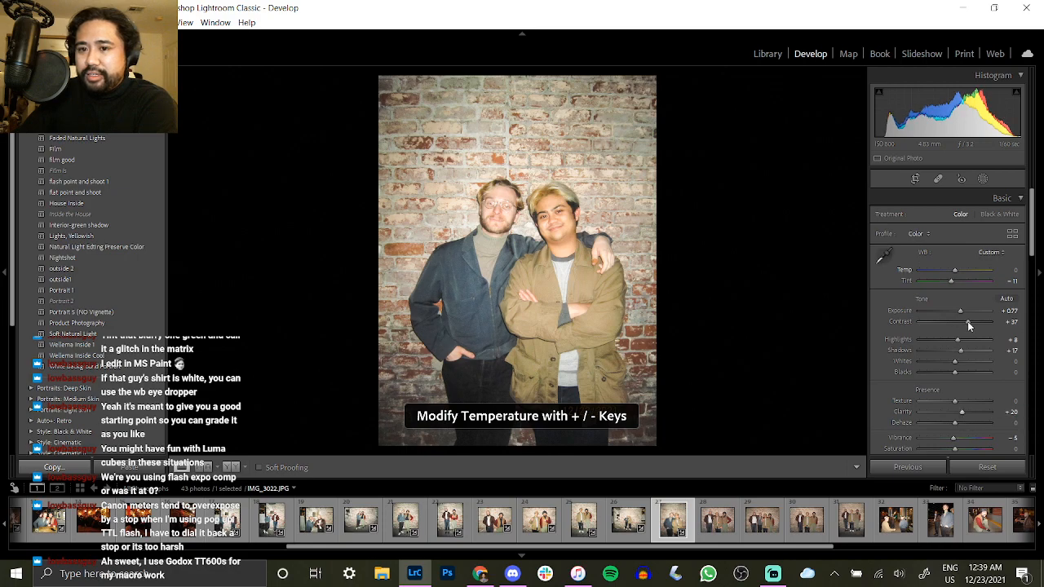
pyautogui.click(75, 473)
pyautogui.press('Return')
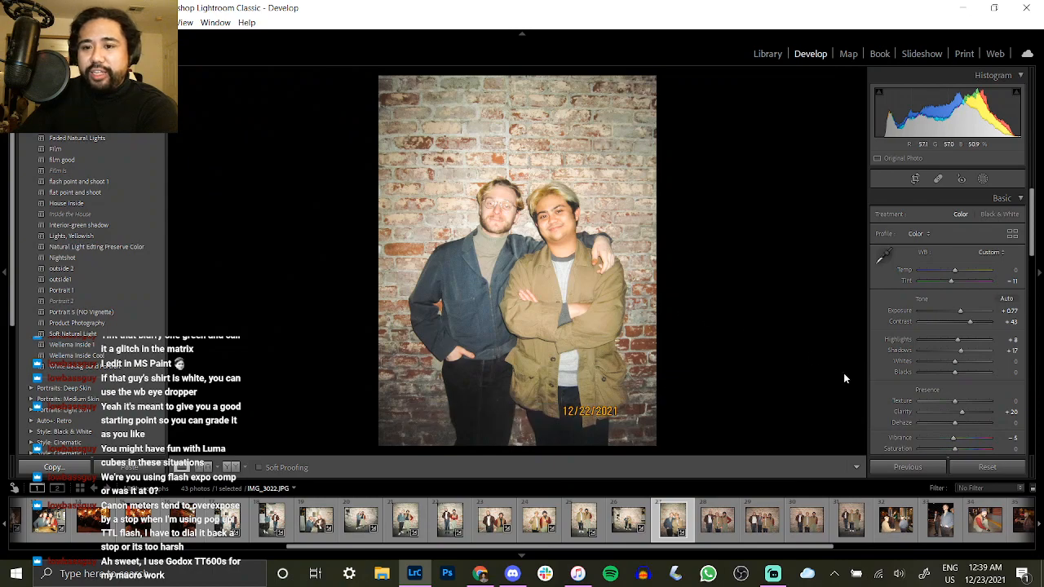
# Paste the settings onto IMG_3023, set Exposure +0.85, Contrast +42 and Highlights -12, copy its settings and inspect the green trousers up close.
pyautogui.click(723, 530)
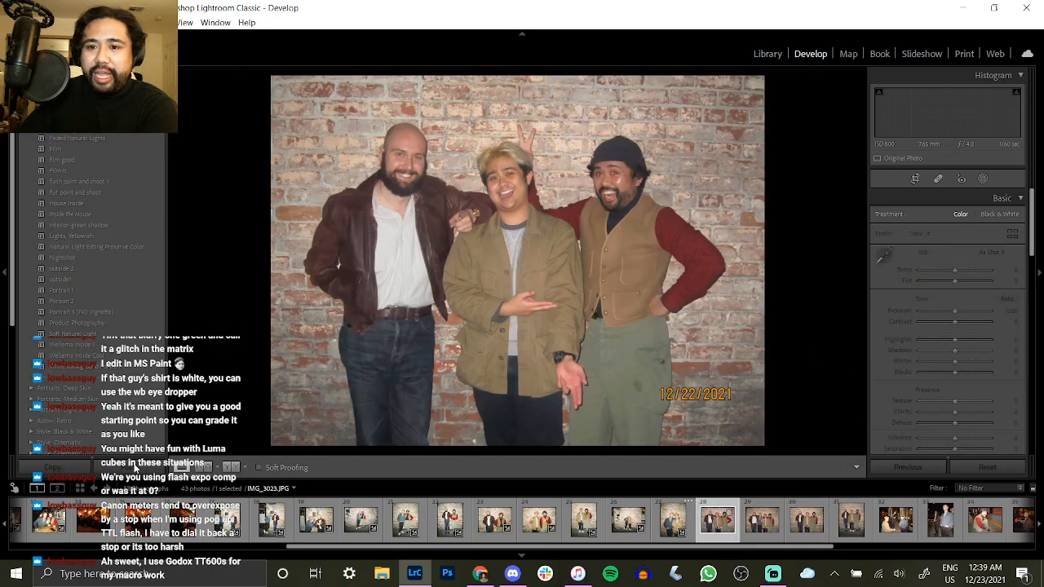
pyautogui.click(130, 467)
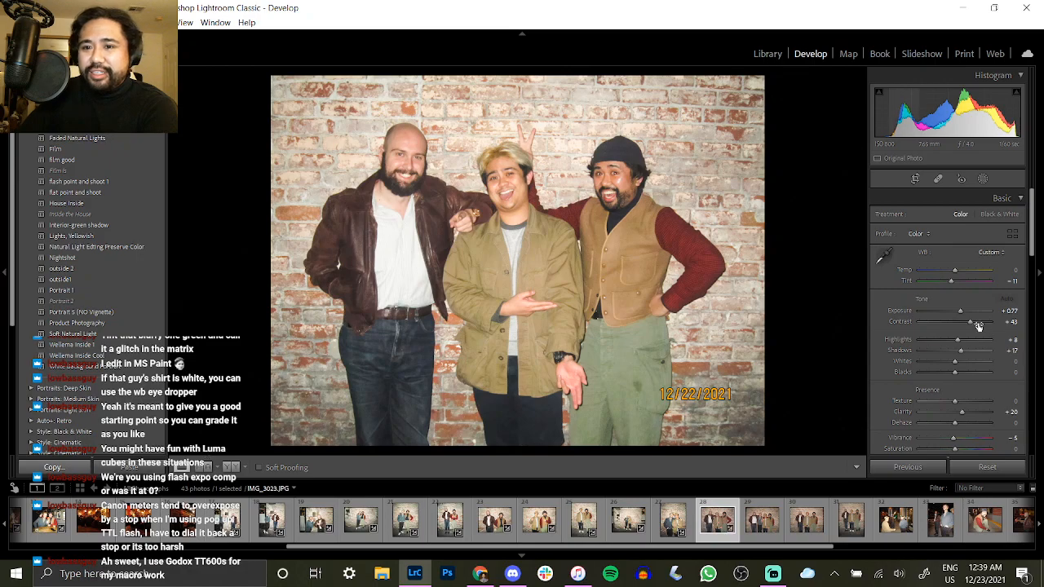
pyautogui.moveTo(971, 323); pyautogui.dragTo(948, 340)
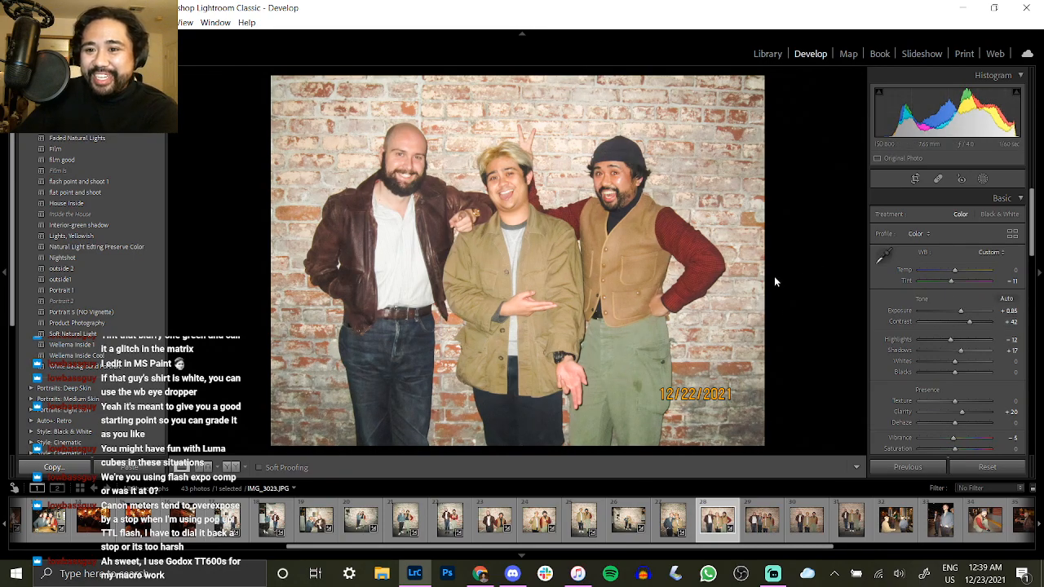
pyautogui.hotkey('ctrl', 'shift', 'c')
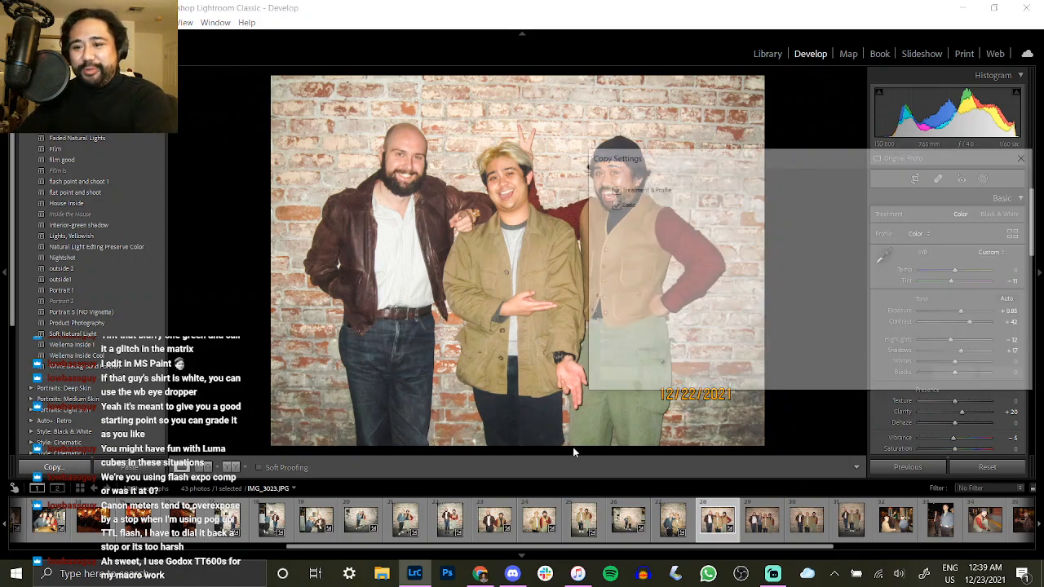
pyautogui.press('Return')
pyautogui.click(636, 386)
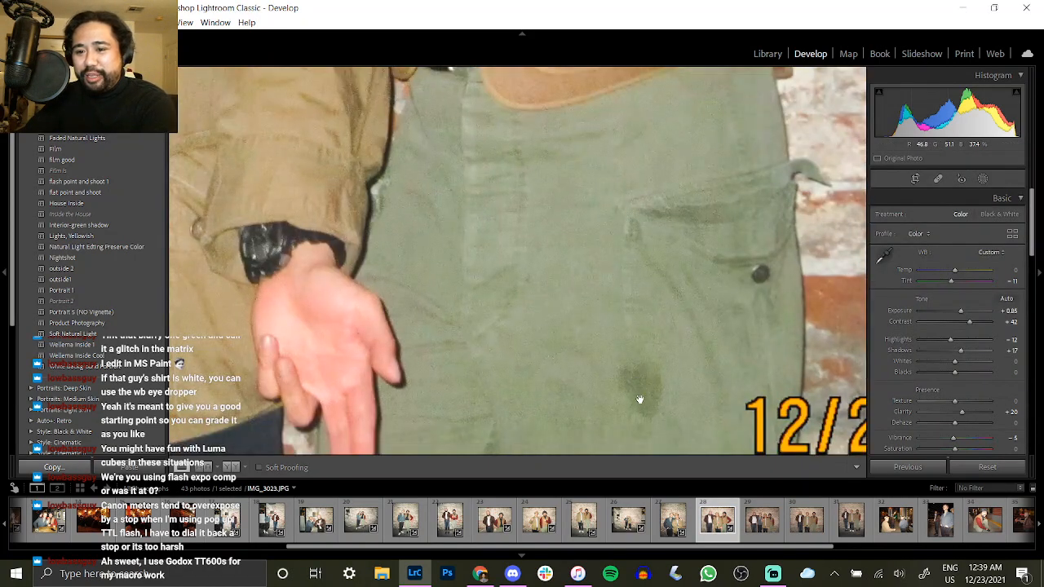
pyautogui.click(632, 274)
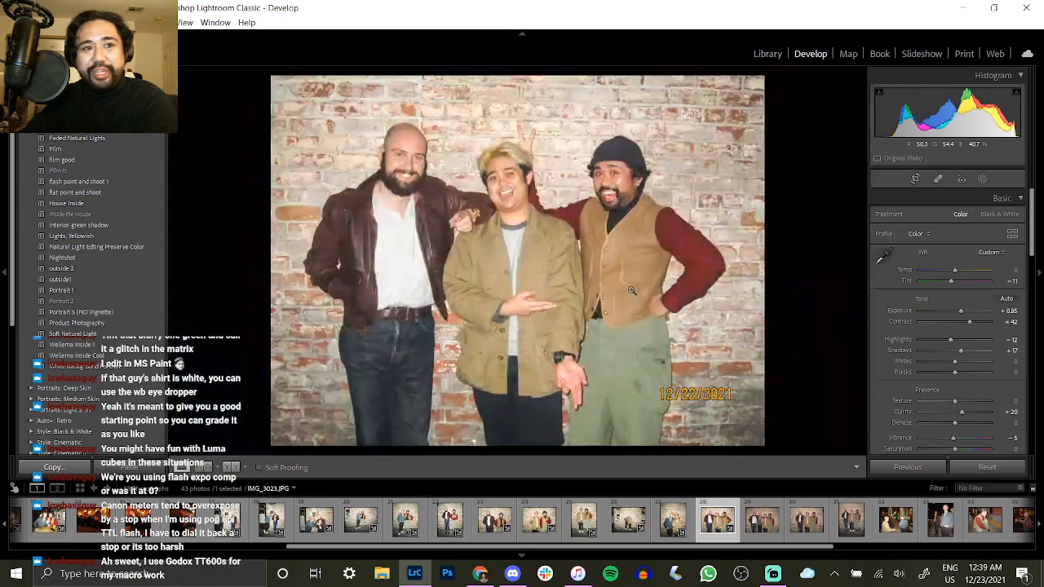
# Paste the settings onto IMG_3024, set Exposure +0.92, Contrast +31 and Highlights -9, and copy its develop settings.
pyautogui.click(762, 520)
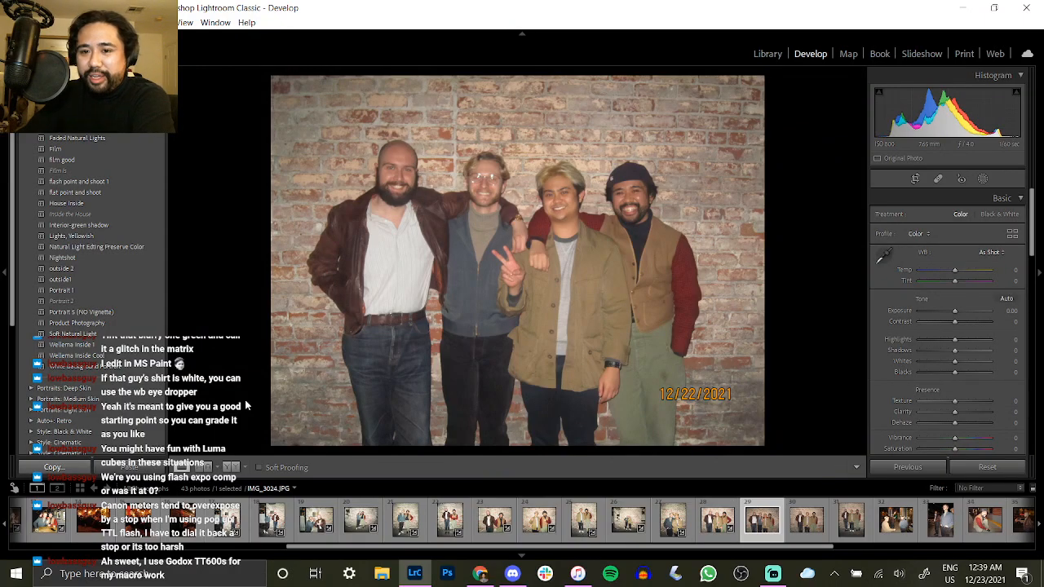
pyautogui.click(152, 466)
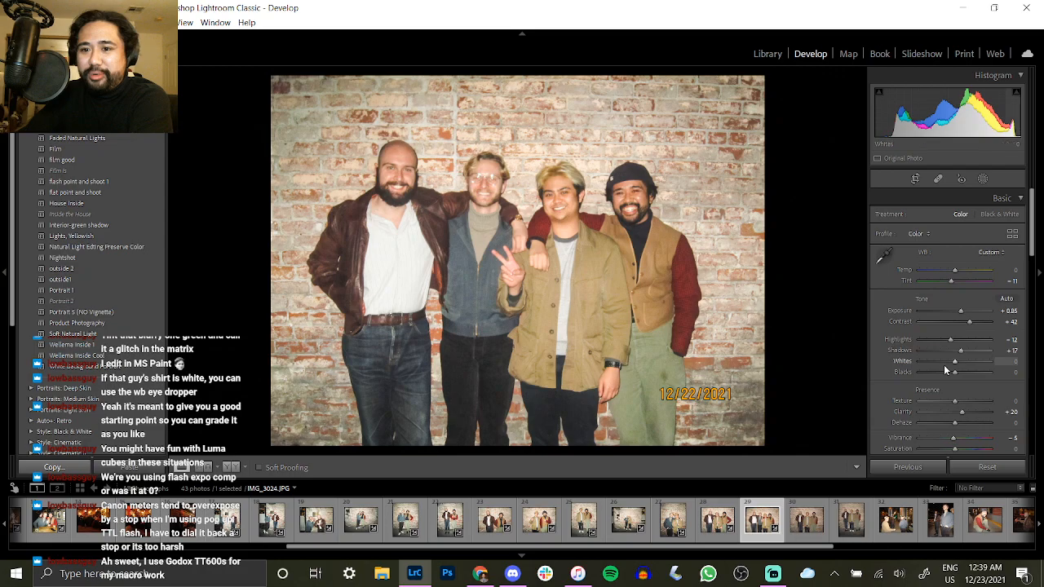
pyautogui.moveTo(964, 323)
pyautogui.mouseDown()
pyautogui.moveTo(962, 311)
pyautogui.moveTo(952, 339)
pyautogui.mouseUp()
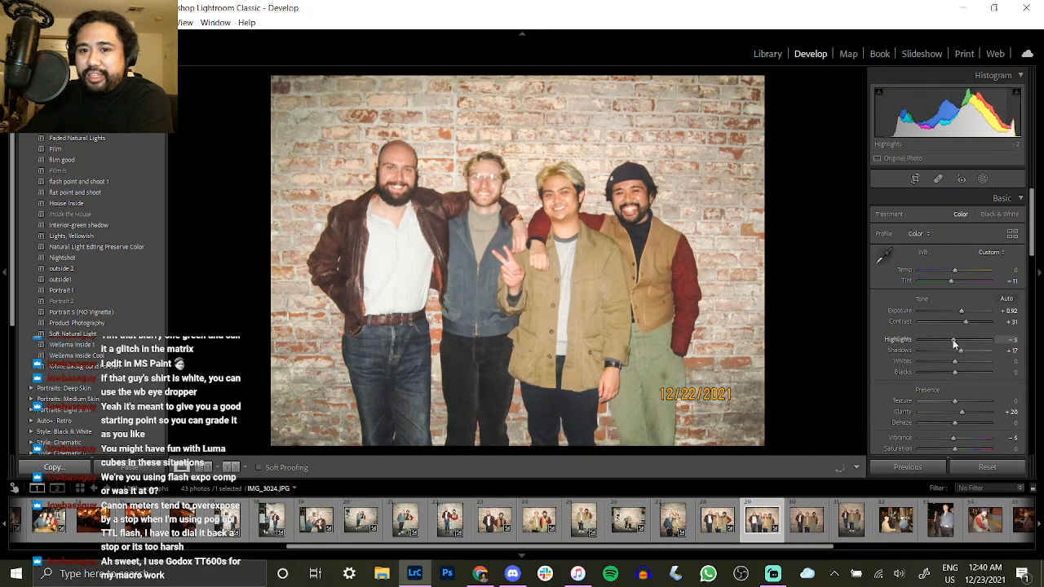
pyautogui.click(67, 465)
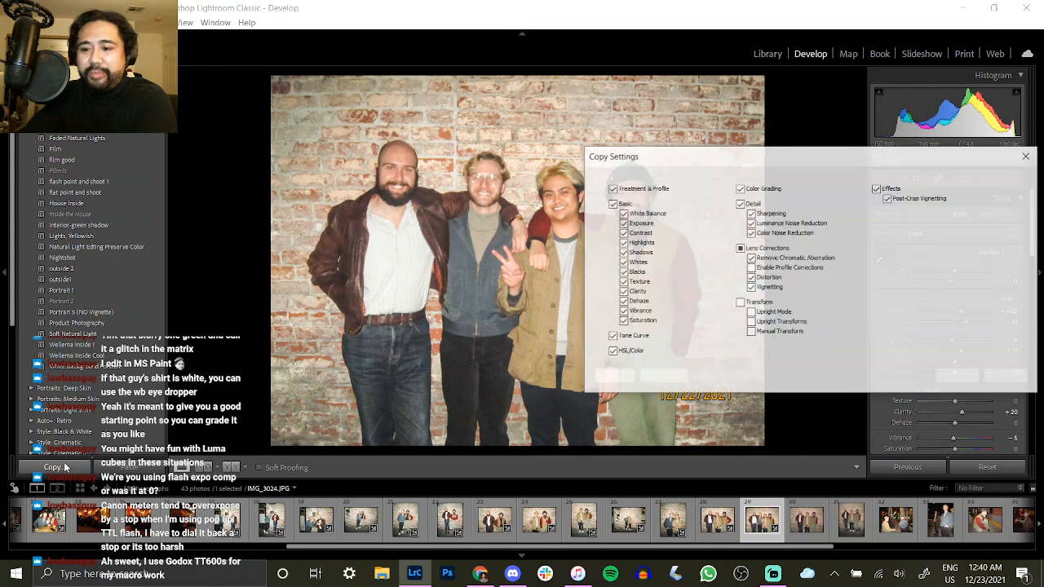
pyautogui.click(952, 375)
# Paste the settings onto IMG_3025, set Exposure +0.92, Contrast +31, Highlights +6 and Shadows +25, and copy its develop settings.
pyautogui.click(814, 529)
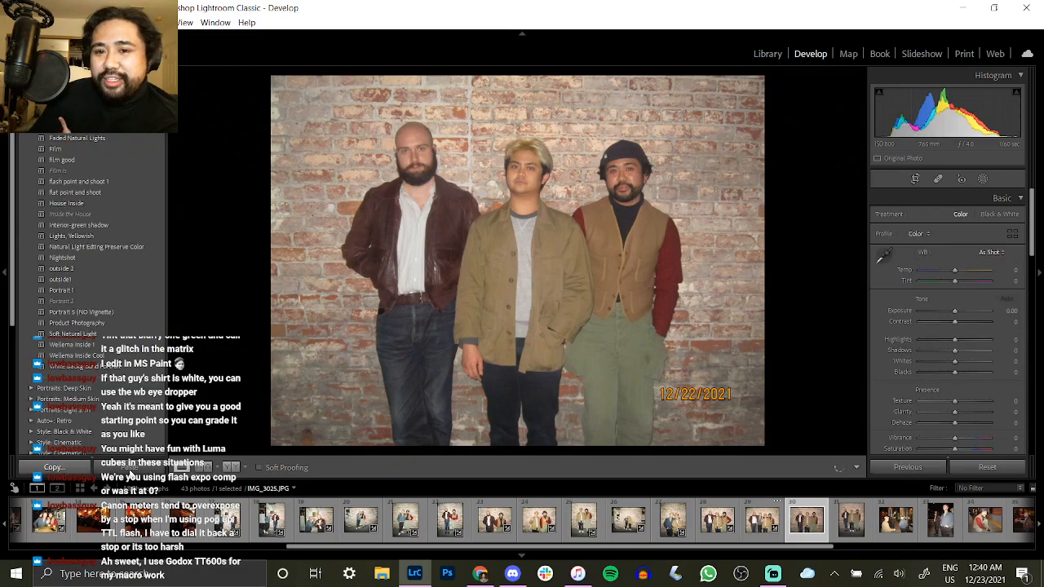
pyautogui.click(129, 471)
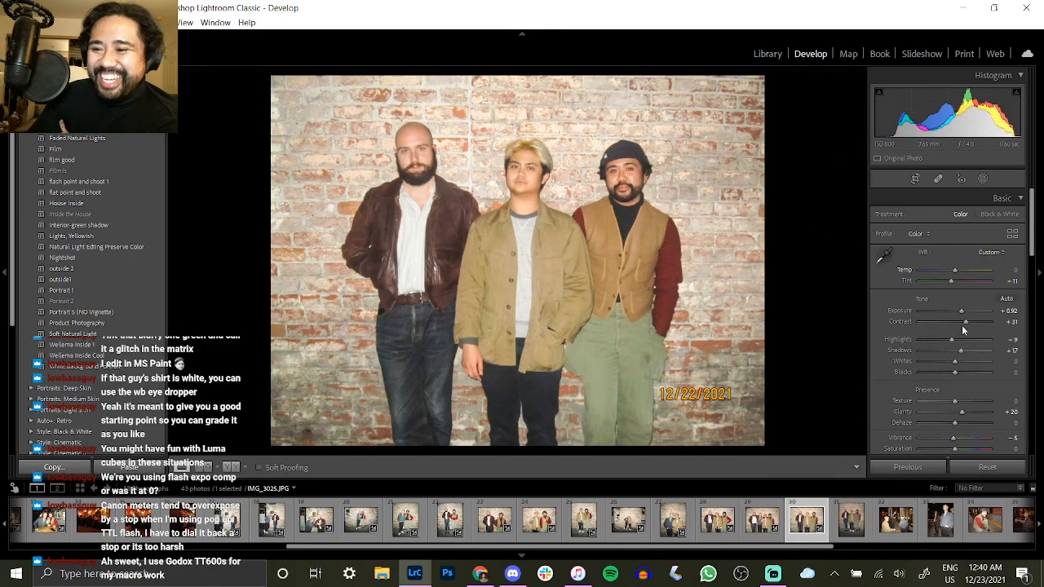
pyautogui.moveTo(966, 325); pyautogui.dragTo(965, 351)
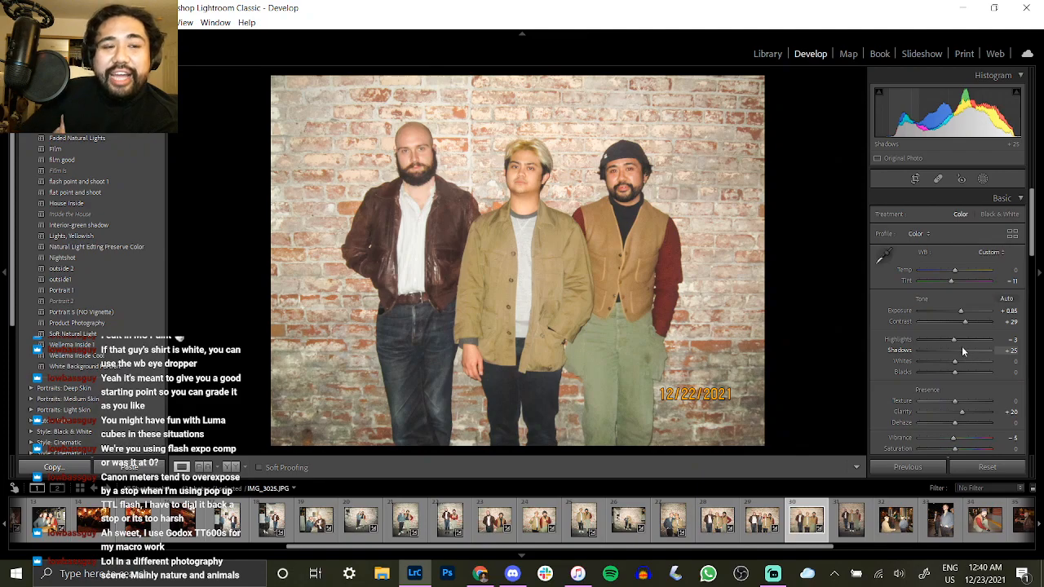
pyautogui.moveTo(963, 323)
pyautogui.mouseDown()
pyautogui.moveTo(956, 341)
pyautogui.moveTo(964, 324)
pyautogui.mouseUp()
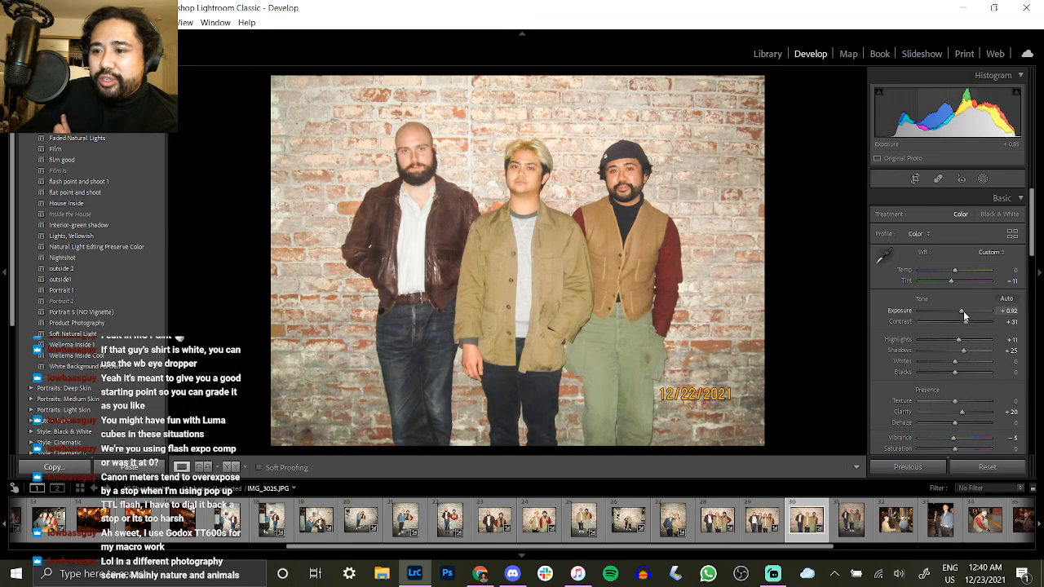
pyautogui.moveTo(959, 342); pyautogui.dragTo(957, 343)
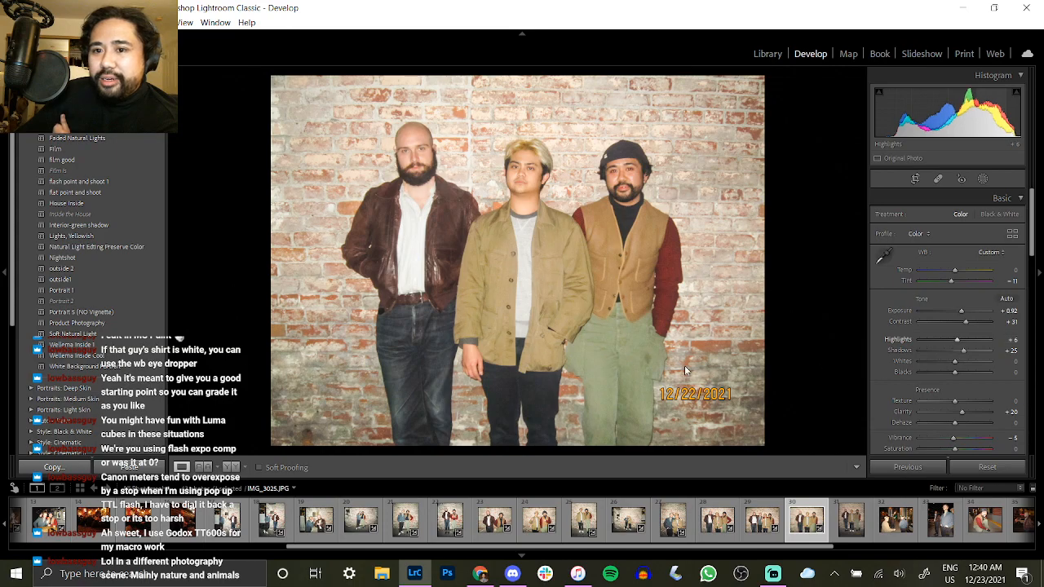
pyautogui.click(54, 467)
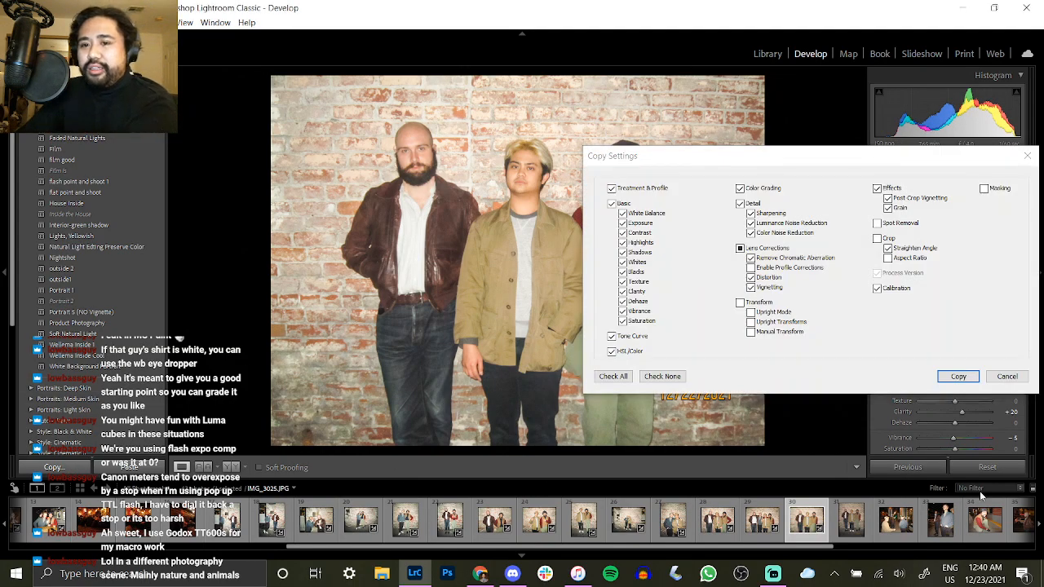
pyautogui.press('Return')
# Paste the settings onto IMG_3026, set Exposure +1.00 and Contrast +32, and copy its develop settings.
pyautogui.press('Right')
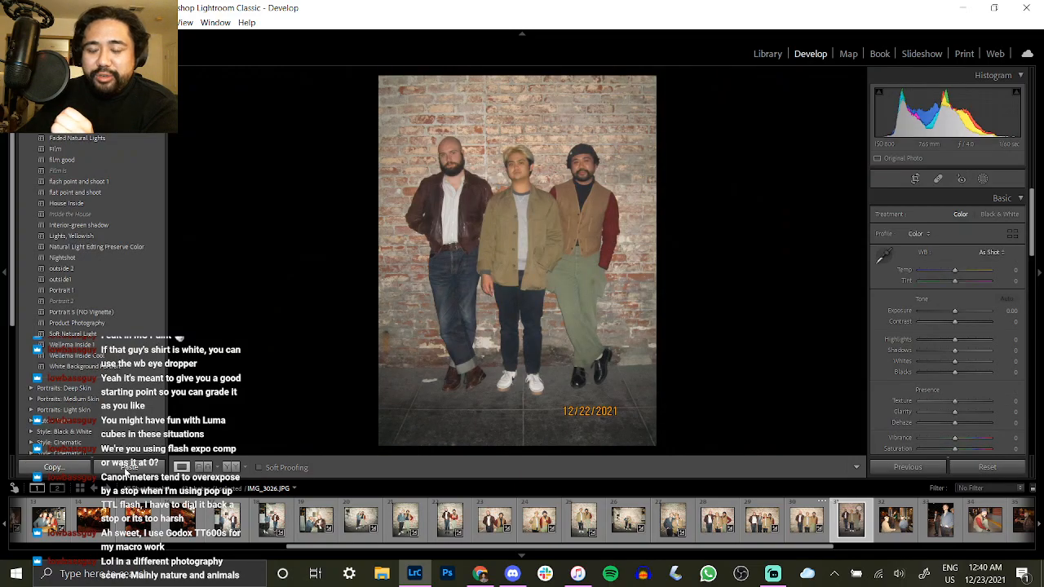
pyautogui.click(126, 467)
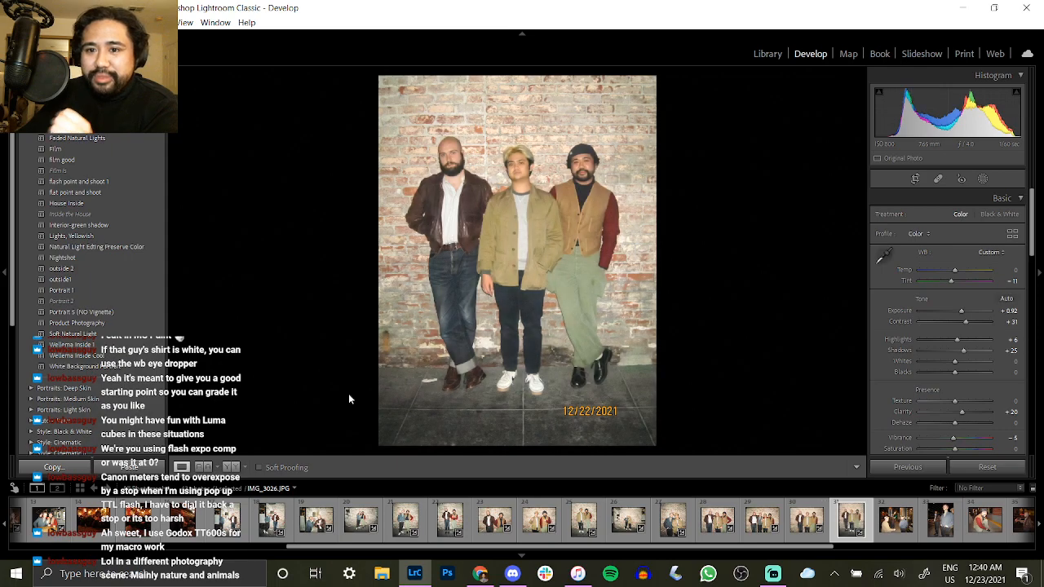
pyautogui.click(965, 312)
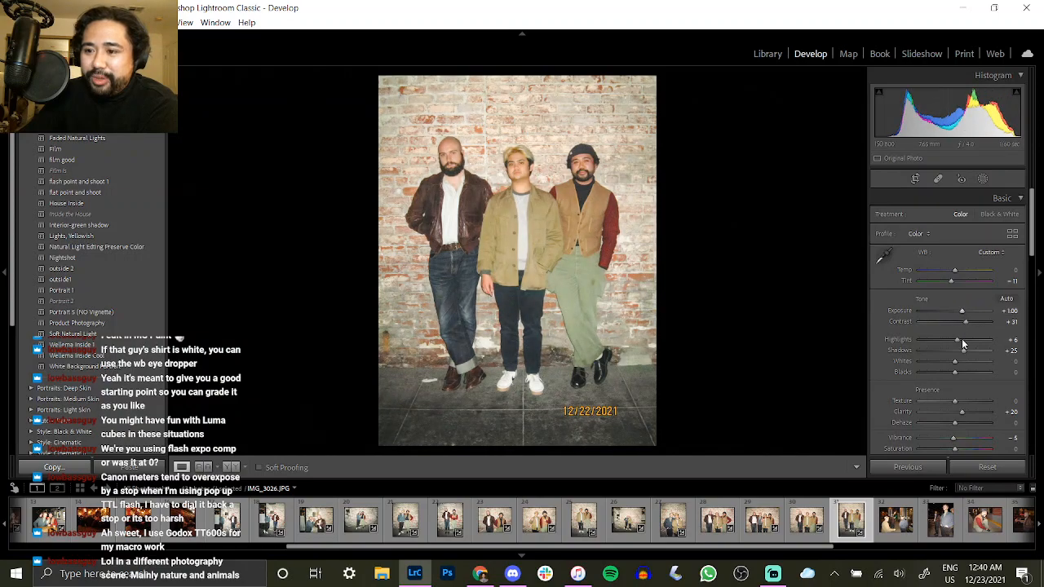
pyautogui.click(964, 323)
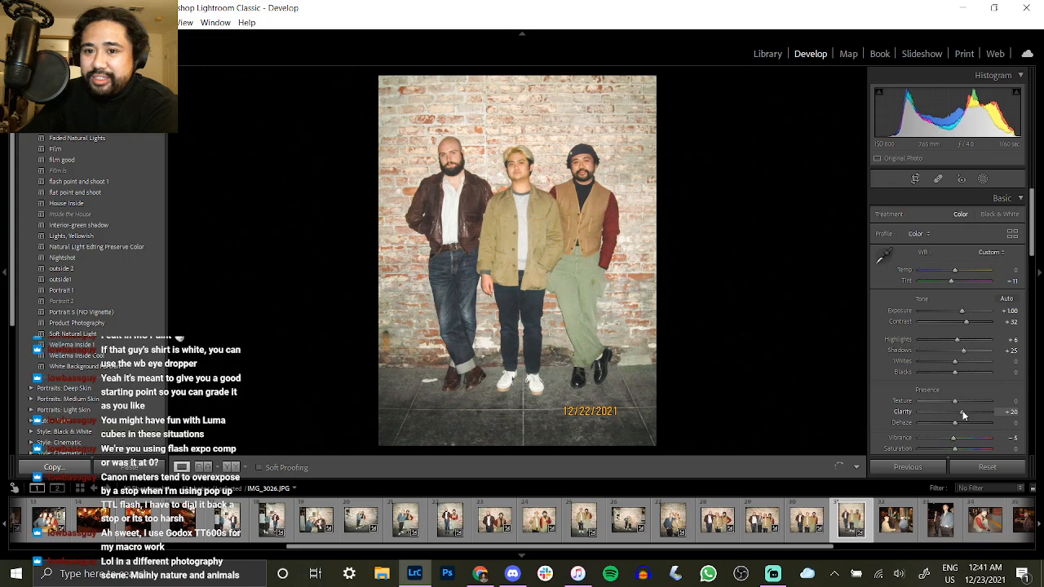
pyautogui.click(72, 471)
pyautogui.click(952, 375)
# Paste the copied develop settings onto the night street photo IMG_3028 and switch to its unedited version for comparison.
pyautogui.click(900, 537)
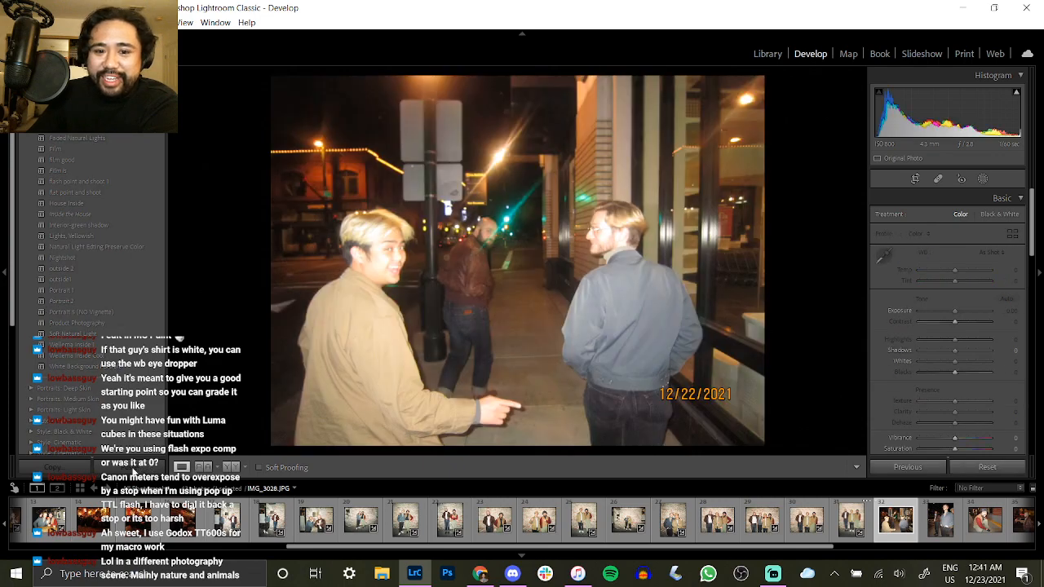
pyautogui.click(134, 469)
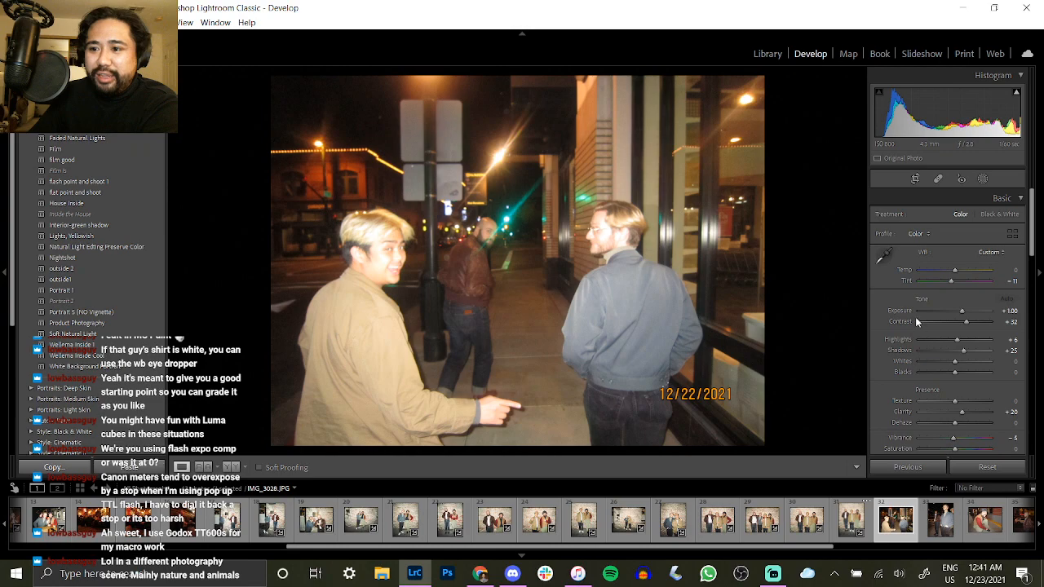
pyautogui.press('\\')
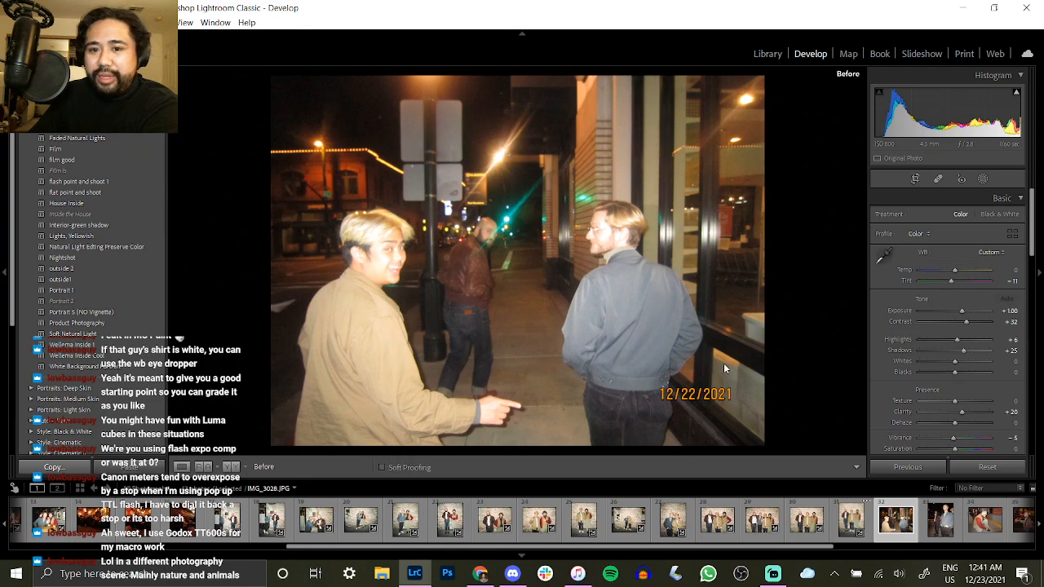
# Compare the night street photo IMG_3027 with its unedited version, and set Exposure +0.31, Contrast +34, Clarity +17 and Vibrance -3.
pyautogui.press('\\')
pyautogui.press('\\')
pyautogui.press('\\')
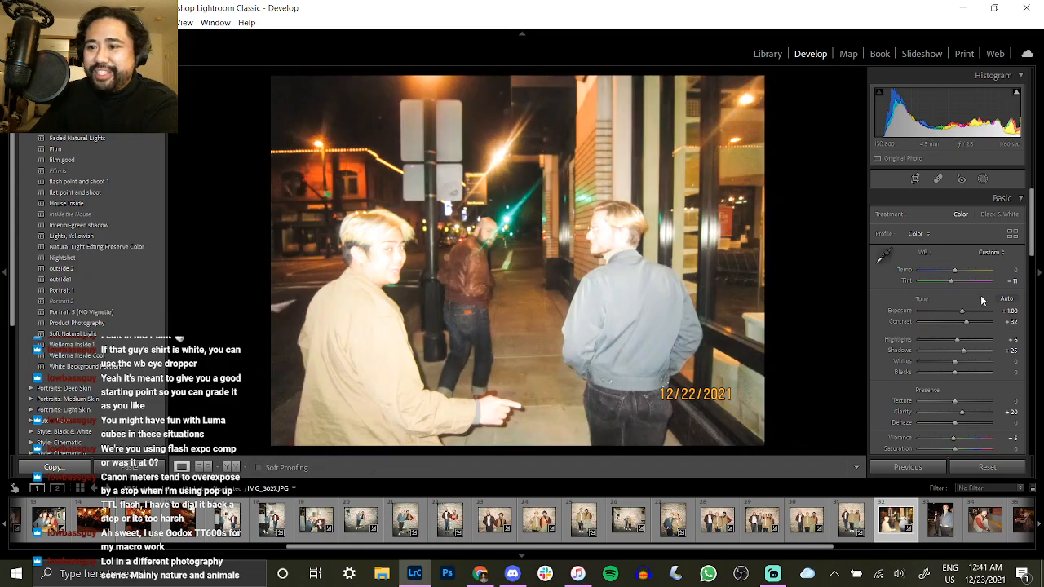
pyautogui.doubleClick(908, 313)
pyautogui.moveTo(957, 316); pyautogui.dragTo(967, 323)
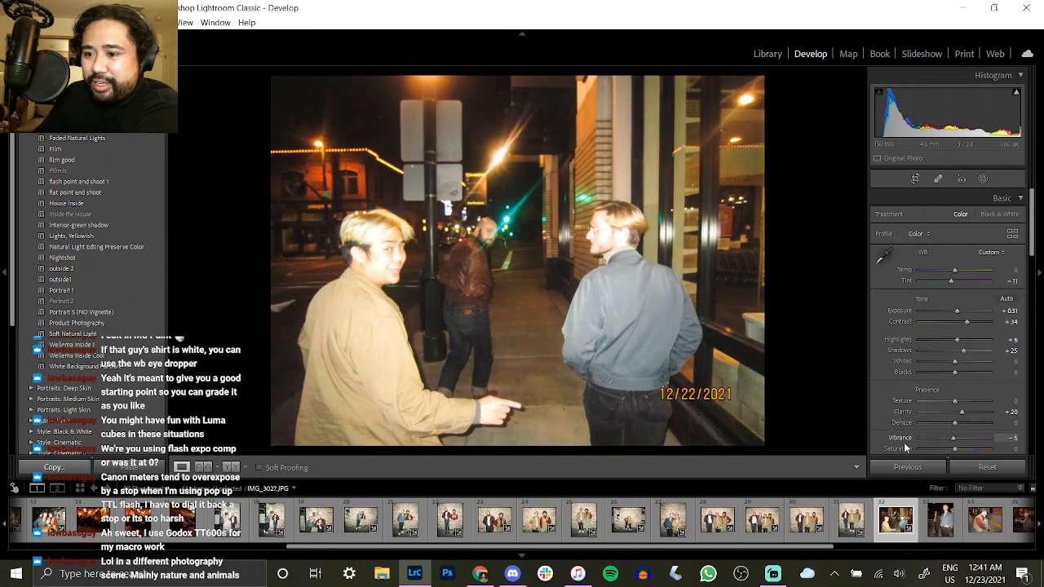
pyautogui.moveTo(950, 438); pyautogui.dragTo(960, 412)
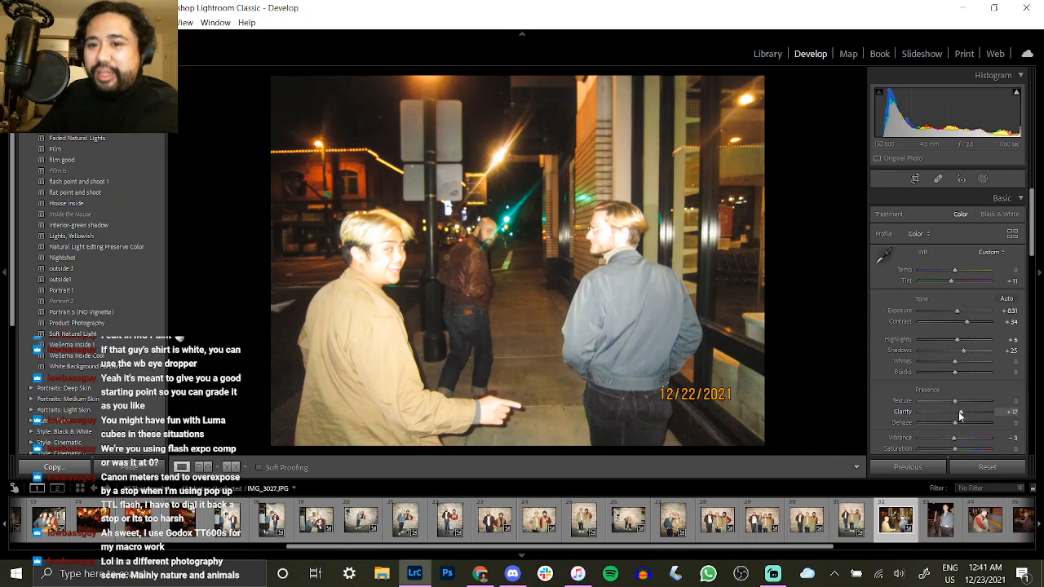
# Compare the adjusted IMG_3027 with its unedited version and copy its develop settings.
pyautogui.press('\\')
pyautogui.press('\\')
pyautogui.press('\\')
pyautogui.press('\\')
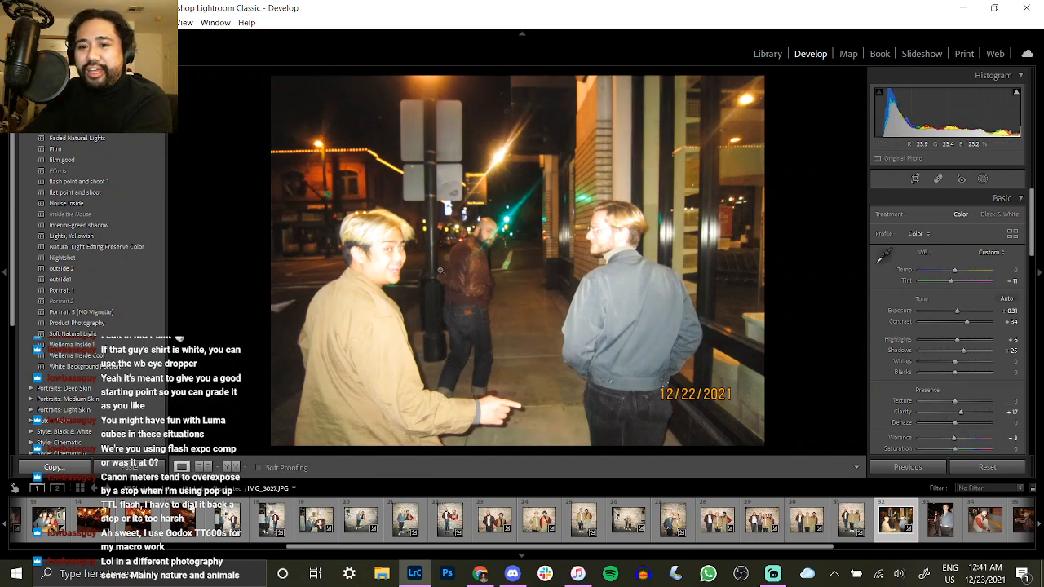
pyautogui.press('\\')
pyautogui.press('\\')
pyautogui.click(54, 466)
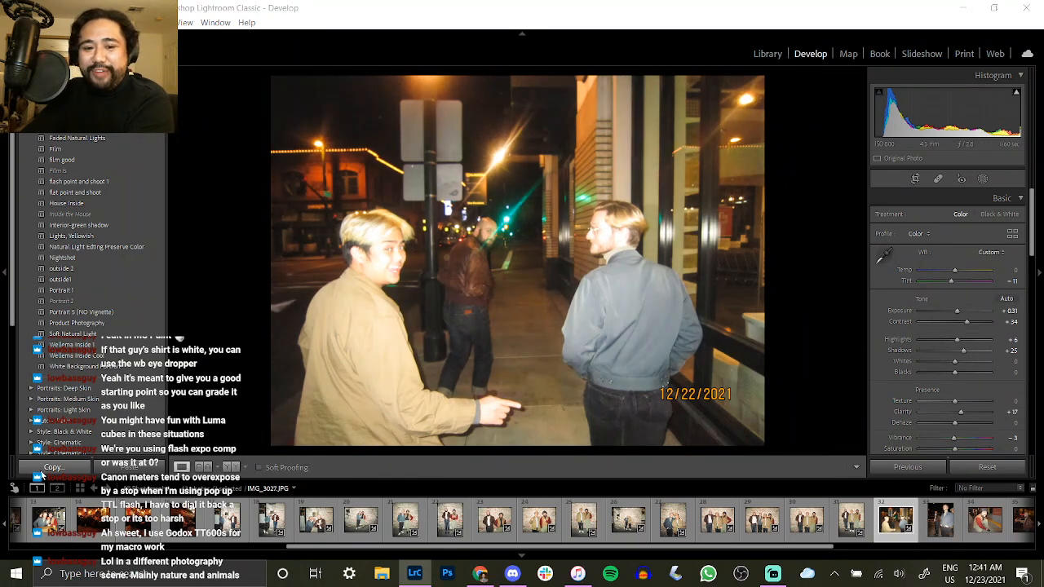
pyautogui.press('Return')
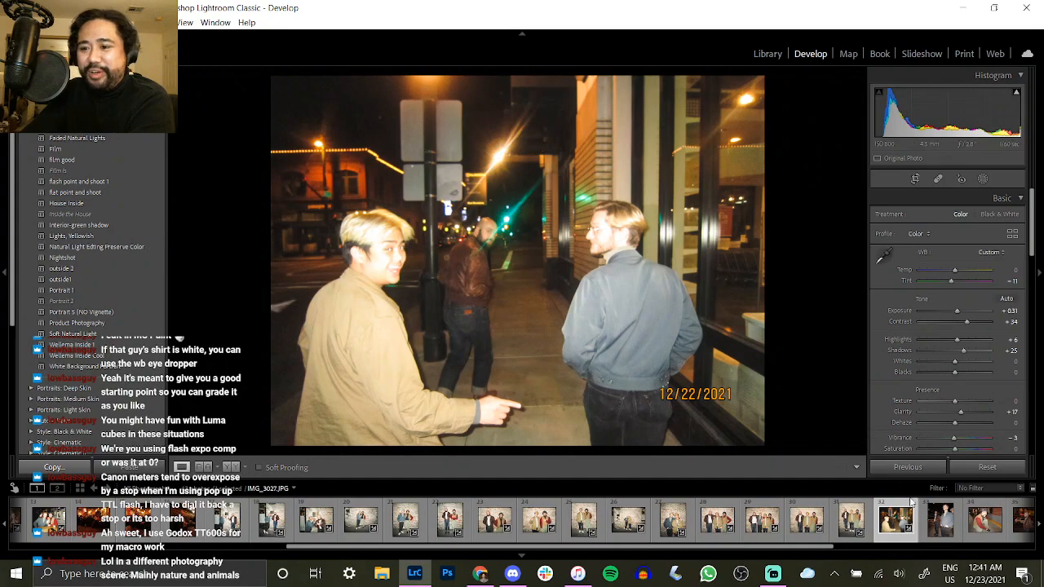
# Paste the copied develop settings onto IMG_3028, reset Clarity to 0 and set Exposure to +0.62.
pyautogui.press('Right')
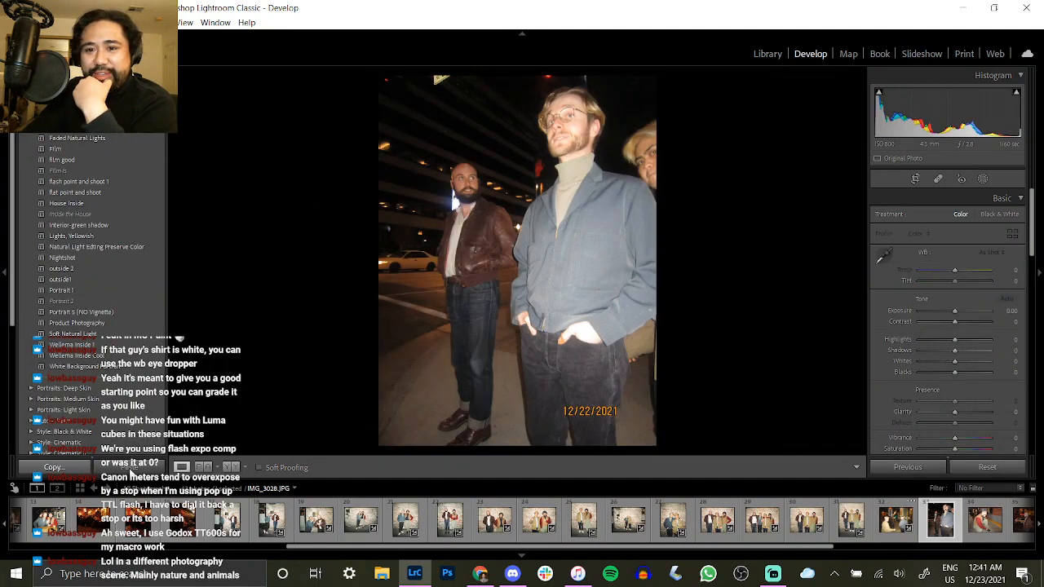
pyautogui.click(130, 469)
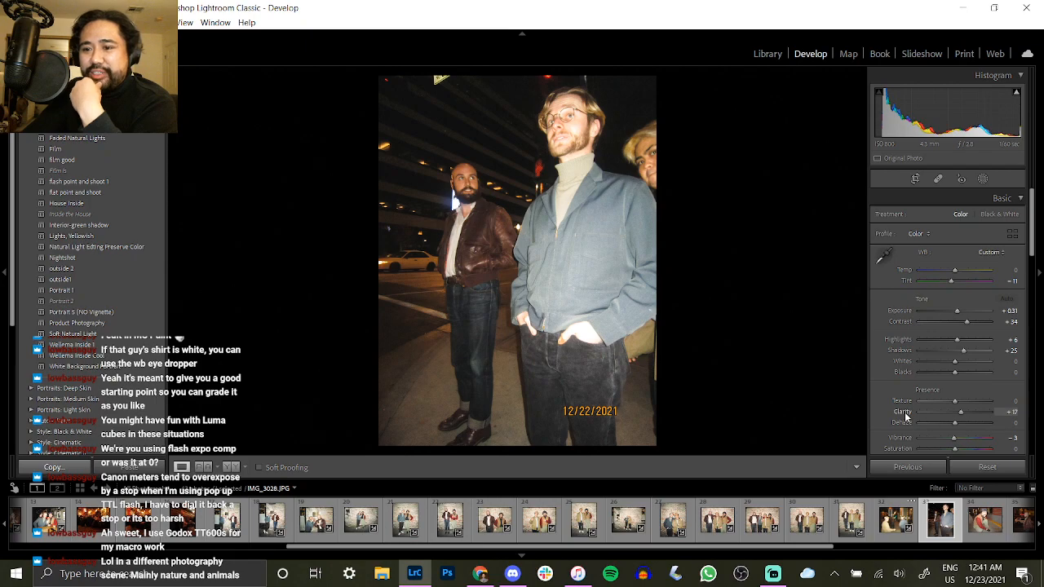
pyautogui.doubleClick(903, 412)
pyautogui.moveTo(957, 311); pyautogui.dragTo(962, 313)
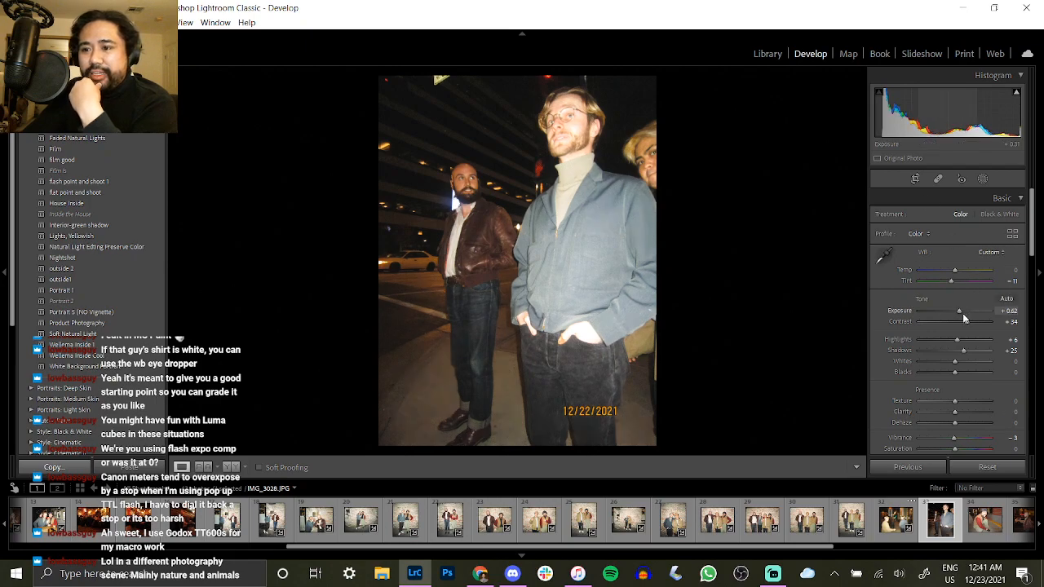
# Set IMG_3028's Temp to -3, Tint to -14, Vibrance to -9, Contrast to +35 and Highlights to 0, comparing against the original.
pyautogui.press('\\')
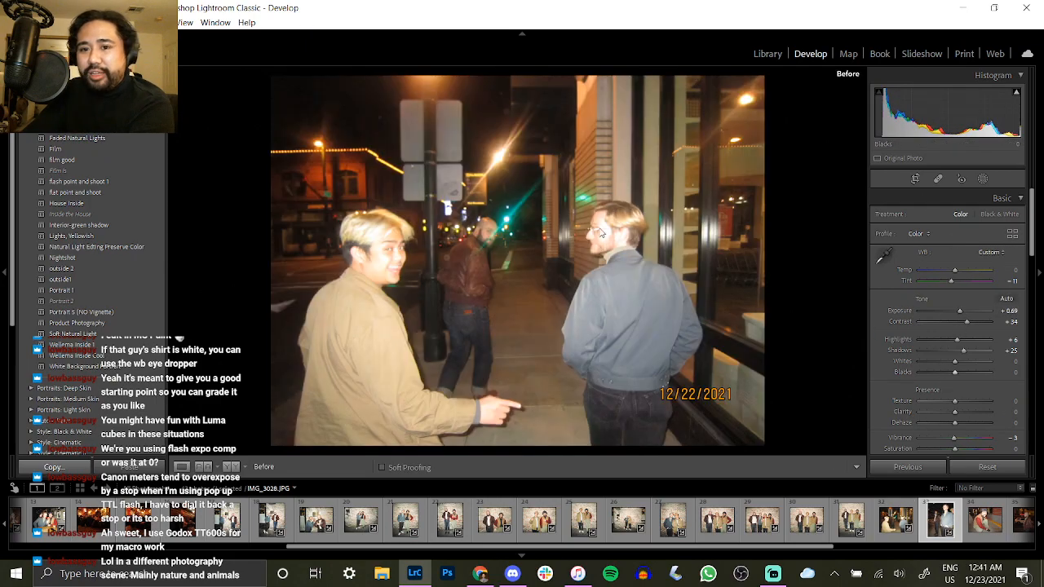
pyautogui.press('\\')
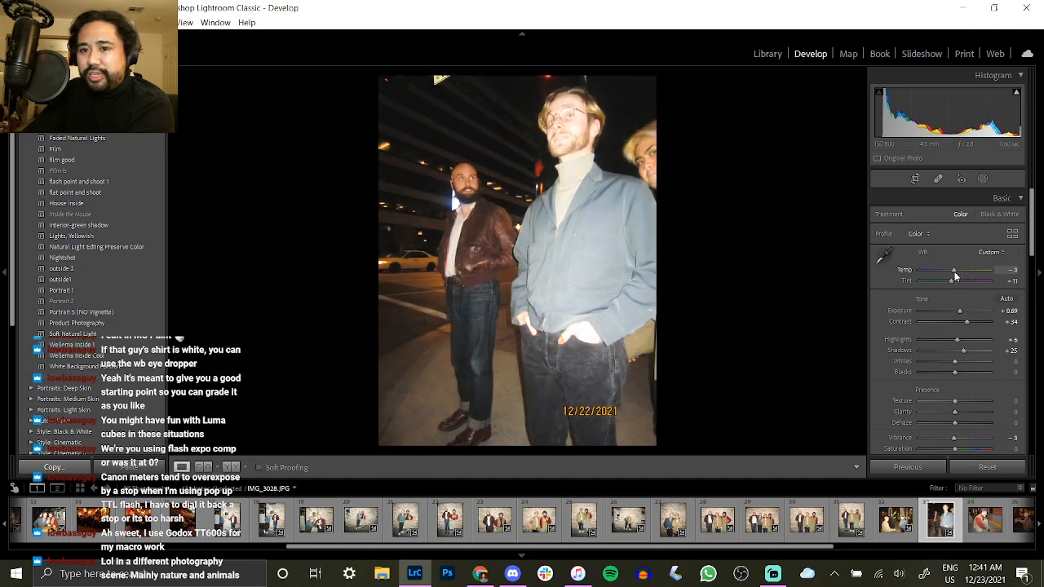
pyautogui.moveTo(951, 282); pyautogui.dragTo(949, 285)
pyautogui.moveTo(955, 439); pyautogui.dragTo(953, 444)
pyautogui.press('\\')
pyautogui.press('\\')
pyautogui.press('\\')
pyautogui.press('\\')
pyautogui.moveTo(957, 340); pyautogui.dragTo(966, 322)
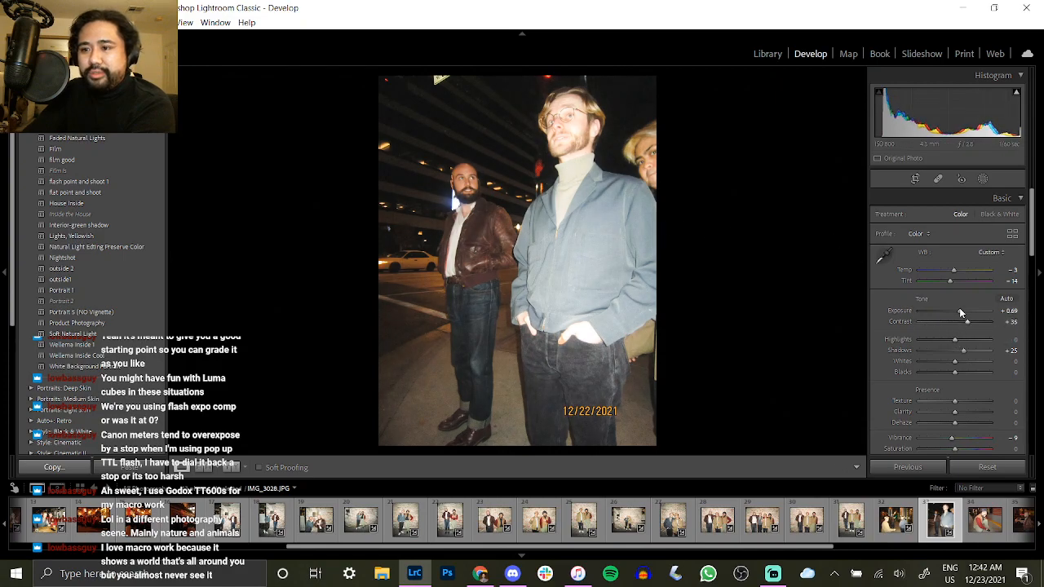
# Reset IMG_3028's exposure, then set Exposure to +0.46, Contrast to +38 and Shadows to +20.
pyautogui.doubleClick(896, 316)
pyautogui.press('\\')
pyautogui.press('\\')
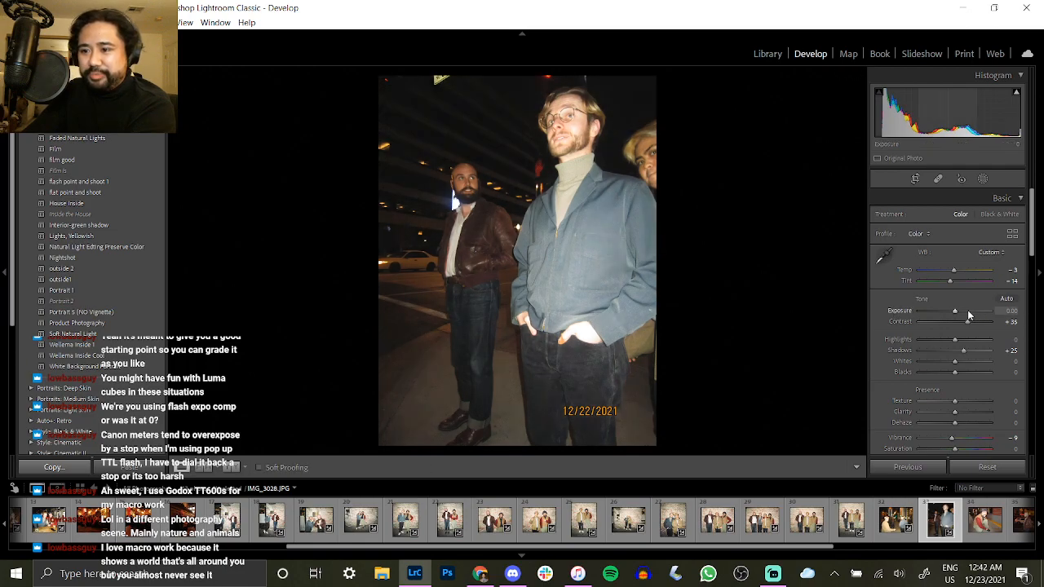
pyautogui.moveTo(955, 310); pyautogui.dragTo(965, 322)
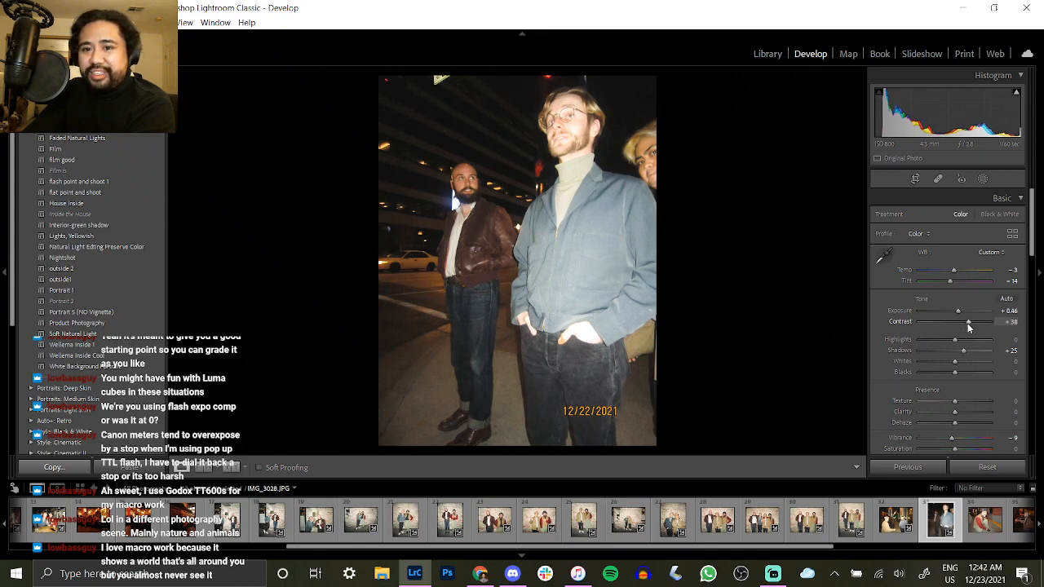
pyautogui.moveTo(965, 350); pyautogui.dragTo(963, 352)
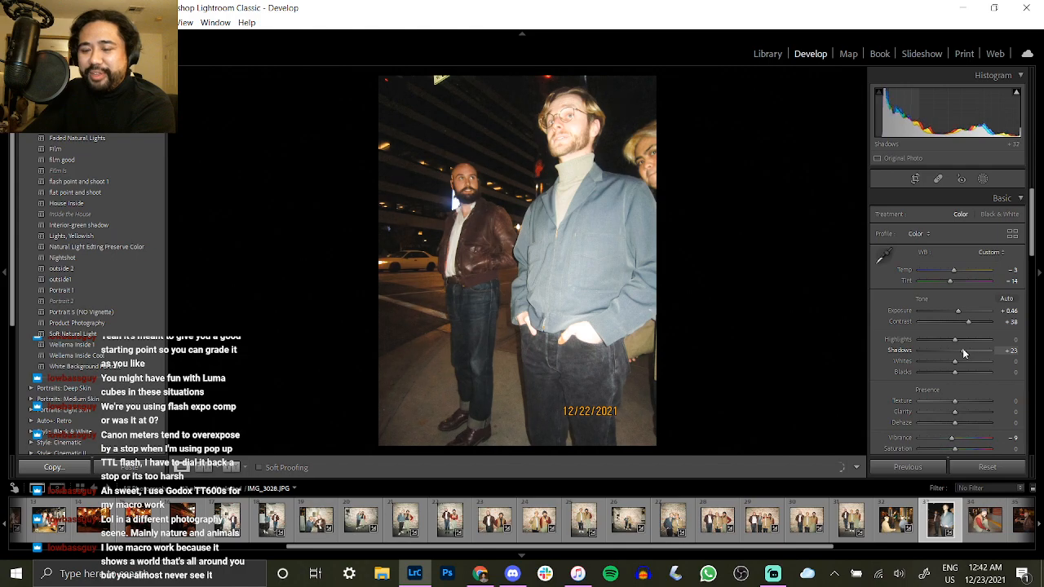
# Apply IMG_3028's develop settings to IMG_3029 and set Exposure to +0.31, Contrast to +52, Highlights to +14 and Clarity to +8.
pyautogui.click(54, 466)
pyautogui.press('Return')
pyautogui.moveTo(775, 548); pyautogui.dragTo(860, 546)
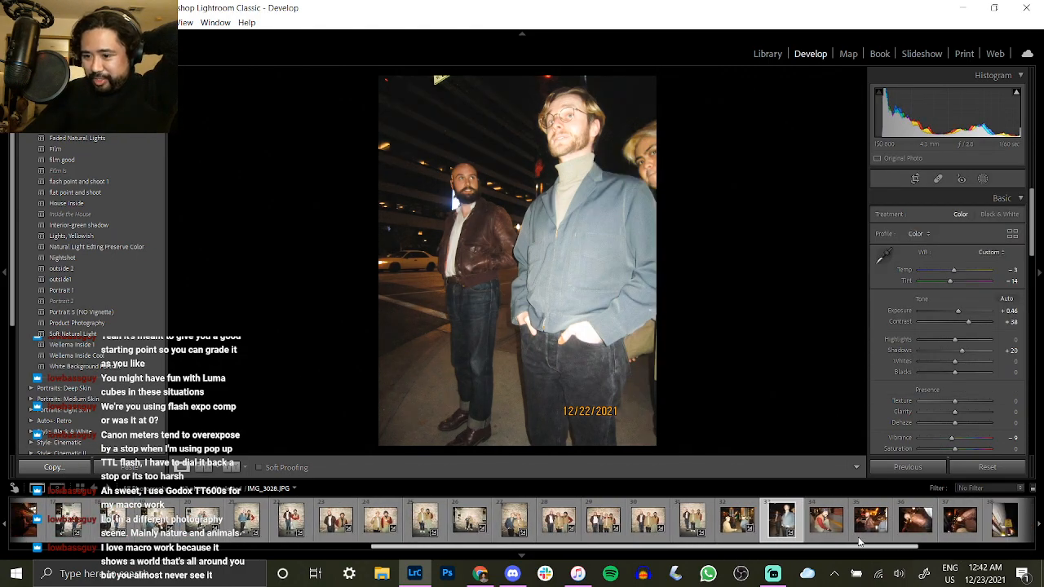
pyautogui.click(837, 537)
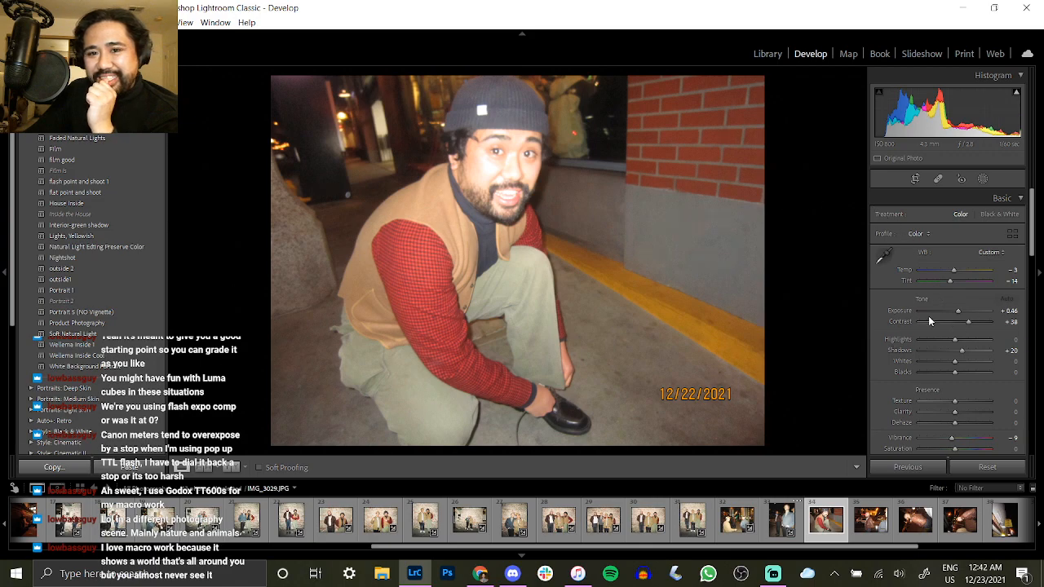
pyautogui.moveTo(958, 310); pyautogui.dragTo(961, 339)
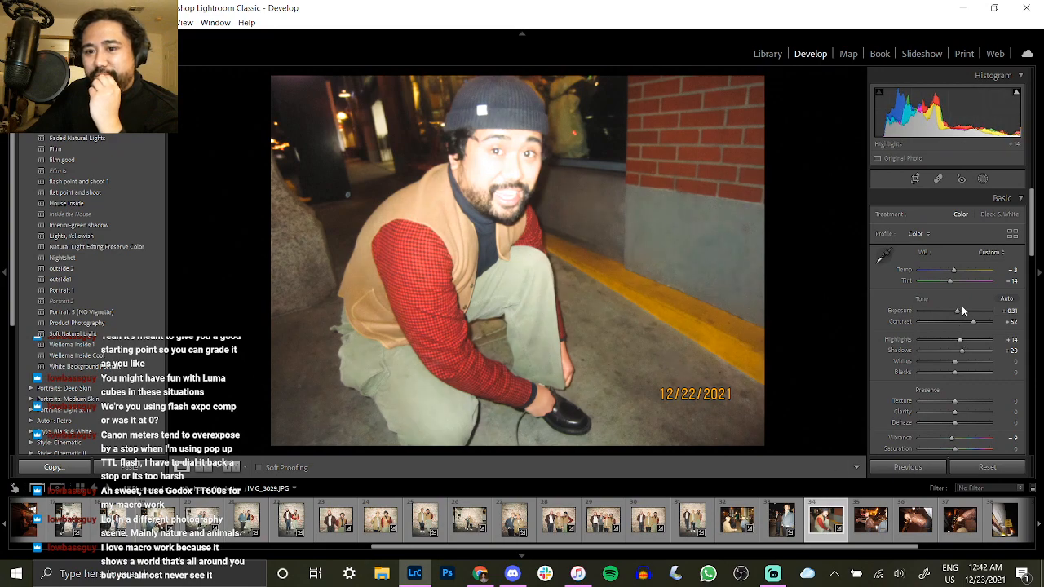
pyautogui.moveTo(960, 411); pyautogui.dragTo(959, 415)
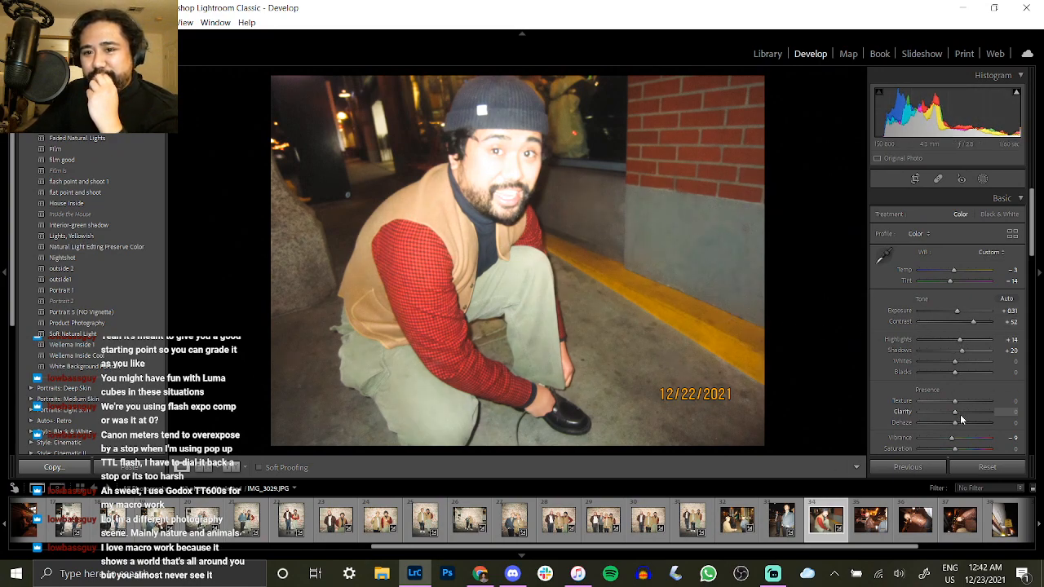
# Copy IMG_3029's develop settings onto IMG_3031 and set its Contrast to +69 and Shadows to +32.
pyautogui.click(72, 469)
pyautogui.click(953, 374)
pyautogui.click(873, 515)
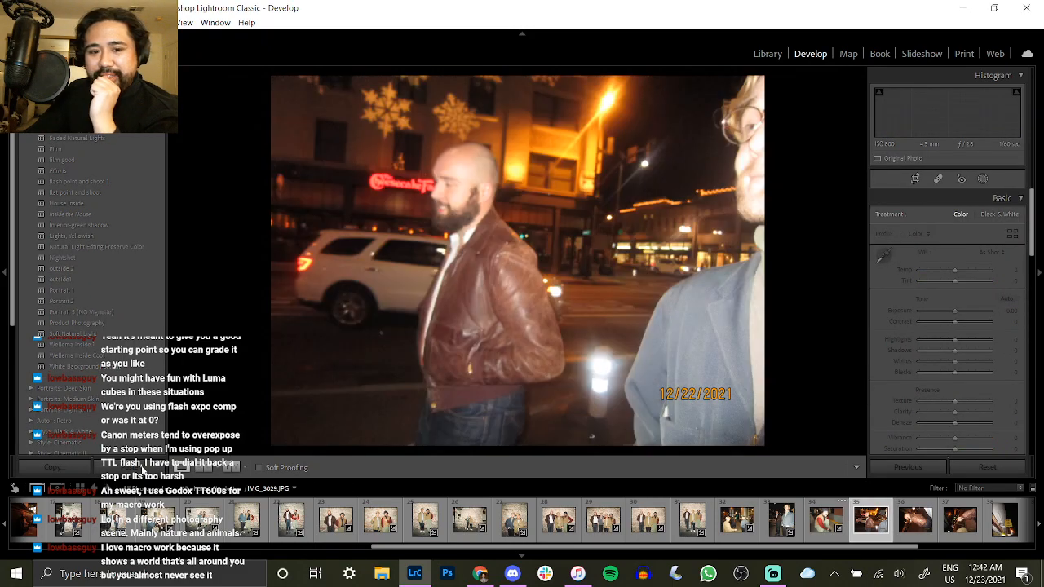
pyautogui.click(142, 471)
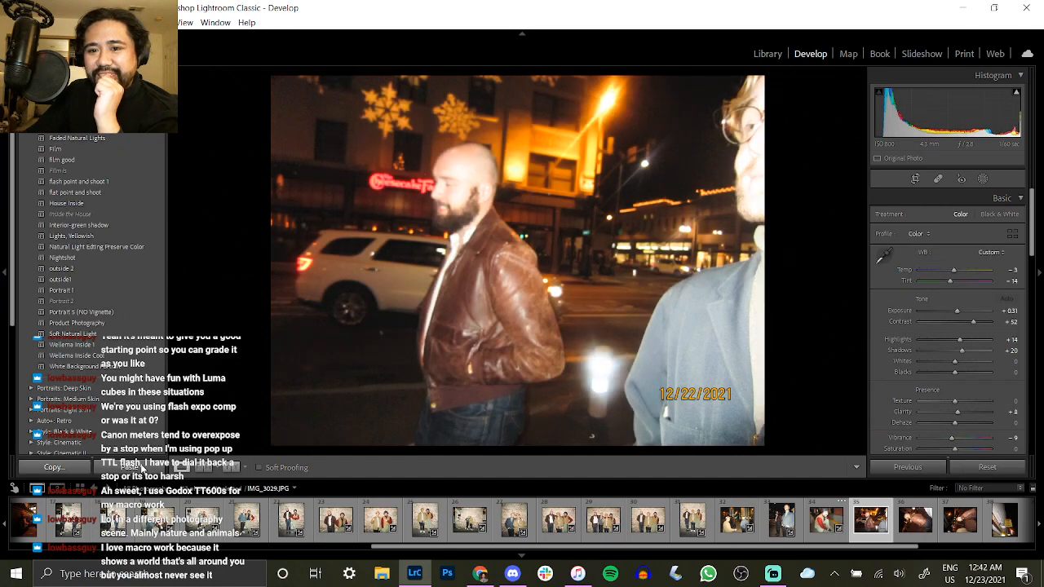
pyautogui.moveTo(962, 350); pyautogui.dragTo(977, 329)
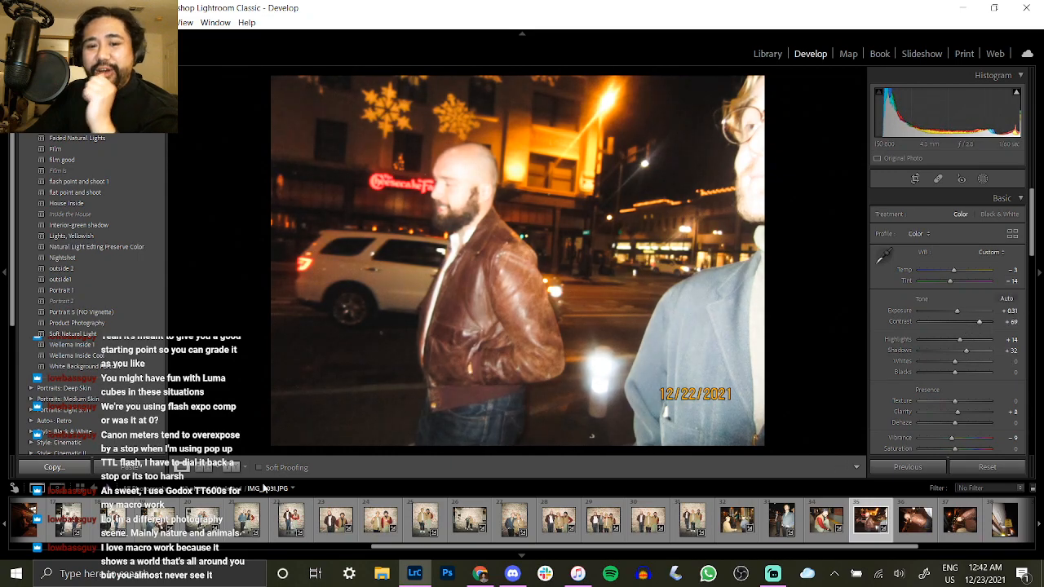
# Copy IMG_3031's develop settings, rotate IMG_3032 90 degrees clockwise and paste the settings onto it.
pyautogui.click(54, 467)
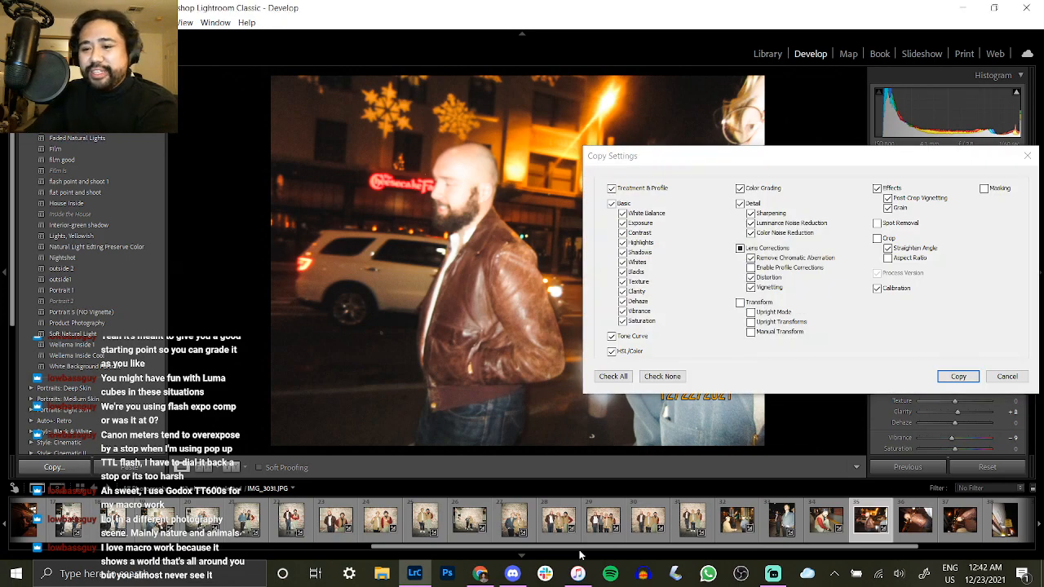
pyautogui.press('Return')
pyautogui.scroll(-2, 906, 548)
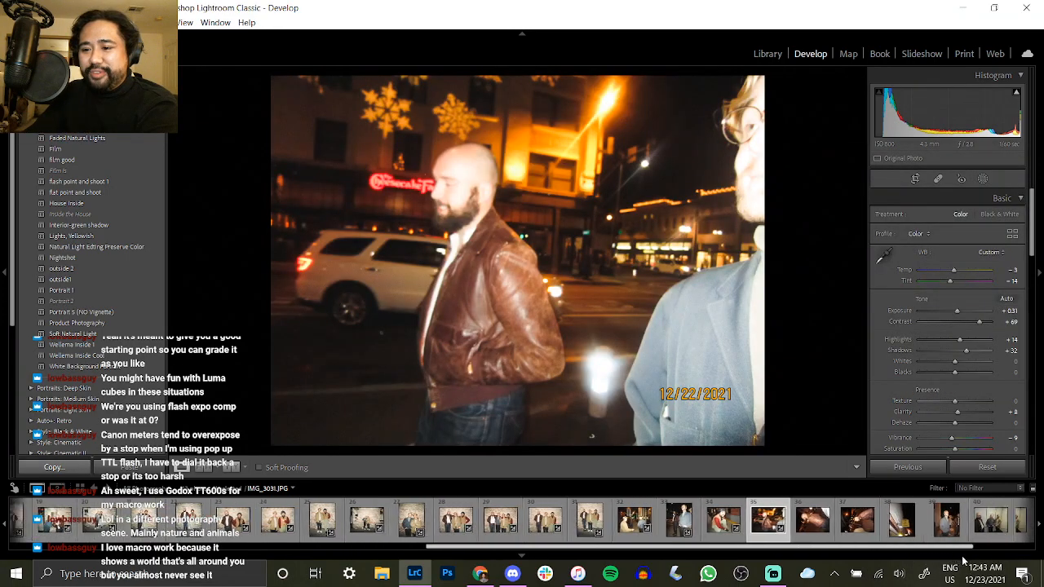
pyautogui.click(801, 529)
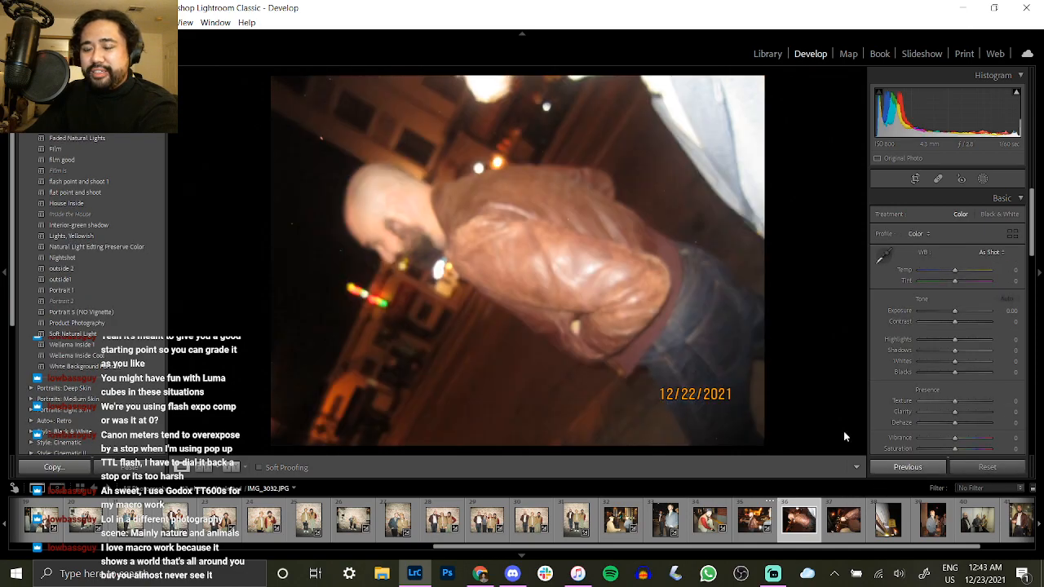
pyautogui.hotkey('ctrl', ']')
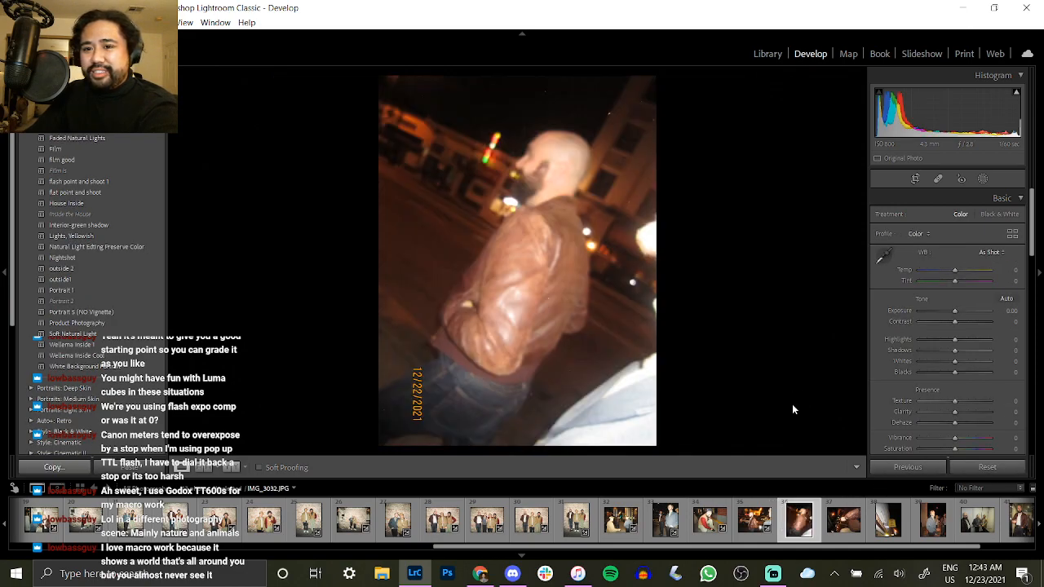
pyautogui.click(144, 466)
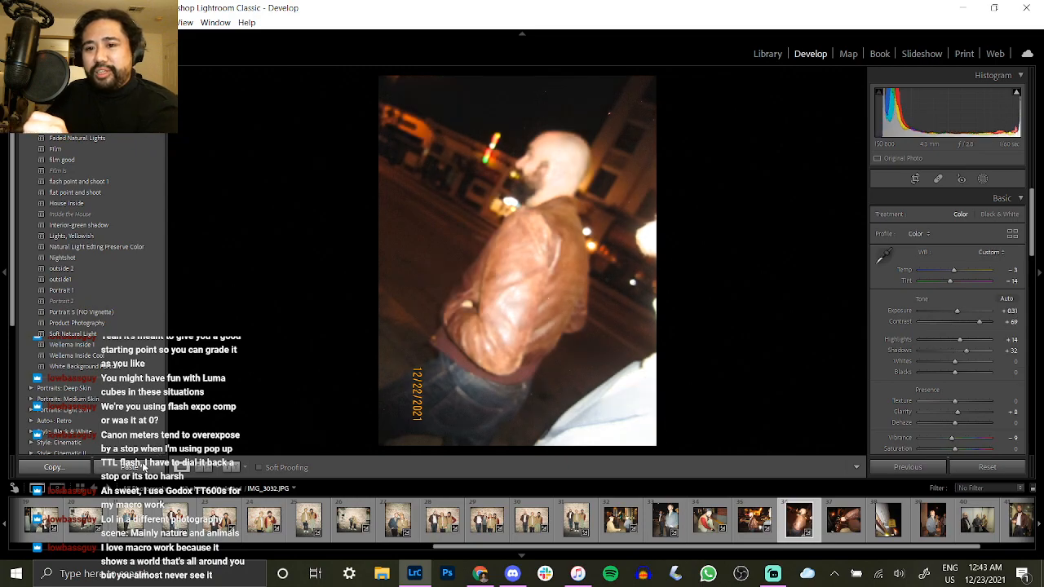
# Compare IMG_3032 with its original version and set its Vibrance to -23.
pyautogui.moveTo(951, 342); pyautogui.dragTo(959, 340)
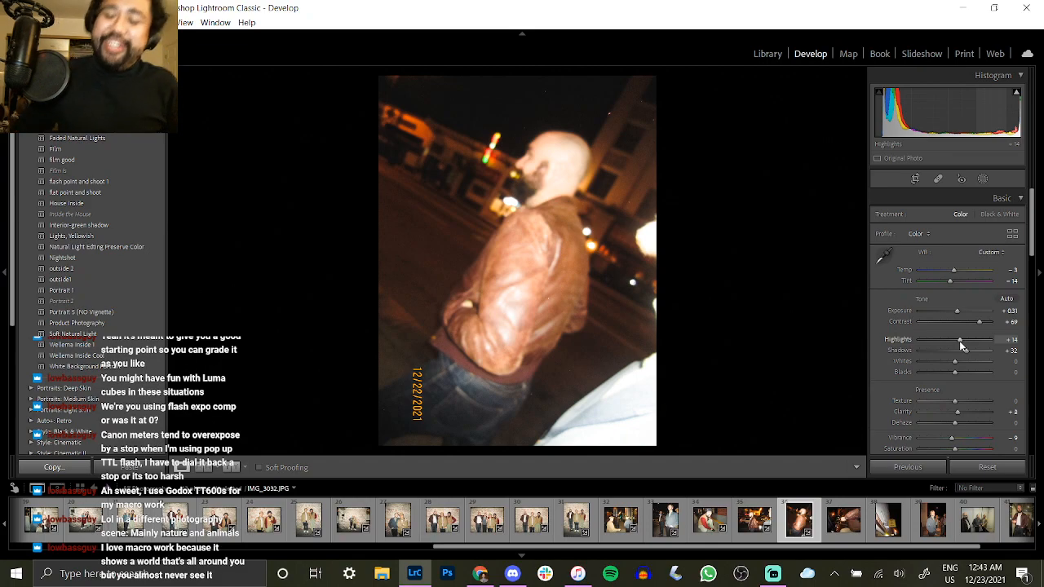
pyautogui.click(82, 470)
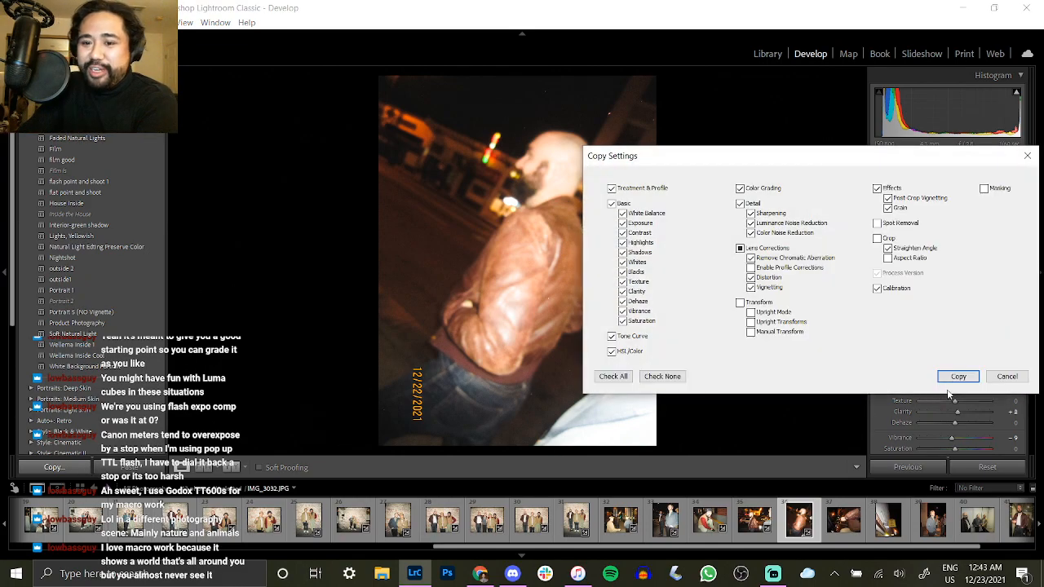
pyautogui.click(952, 377)
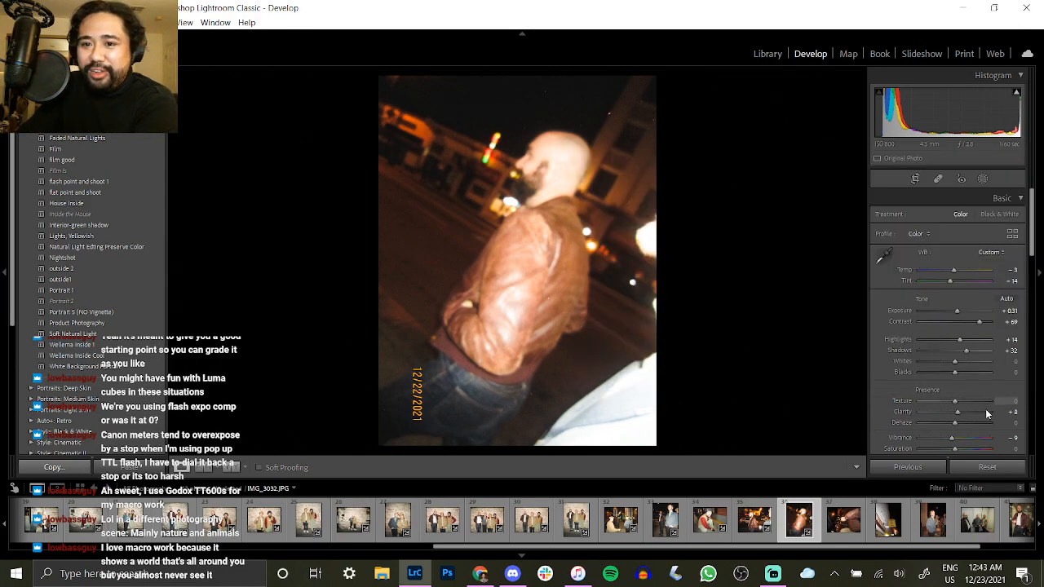
pyautogui.press('\\')
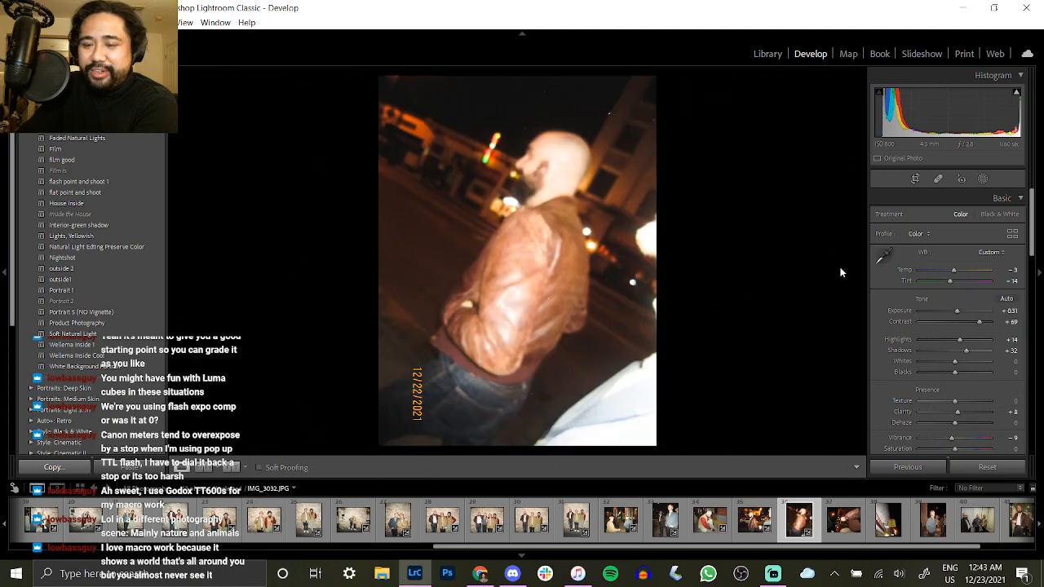
pyautogui.press('\\')
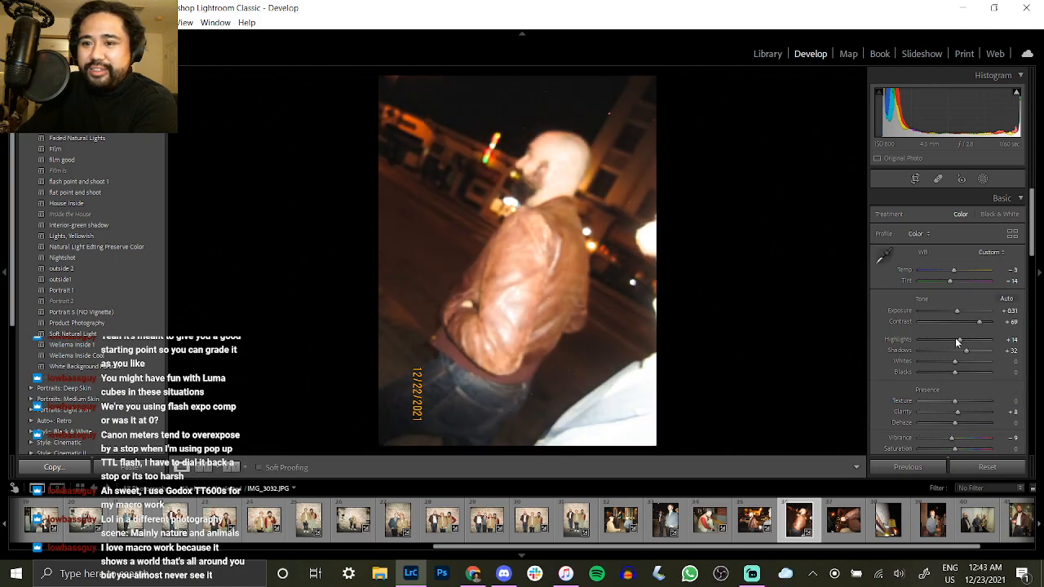
pyautogui.moveTo(947, 435); pyautogui.dragTo(948, 436)
# Copy IMG_3032's develop settings, rotate IMG_3033 90 degrees clockwise and paste the settings onto it.
pyautogui.hotkey('ctrl', 'shift', 'c')
pyautogui.press('Return')
pyautogui.click(835, 533)
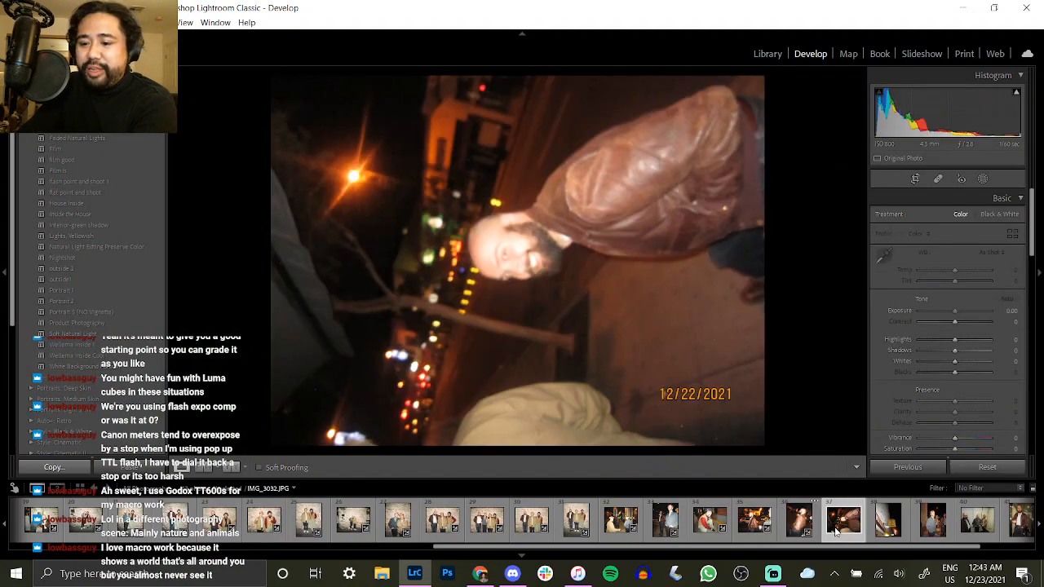
pyautogui.hotkey('ctrl', ']')
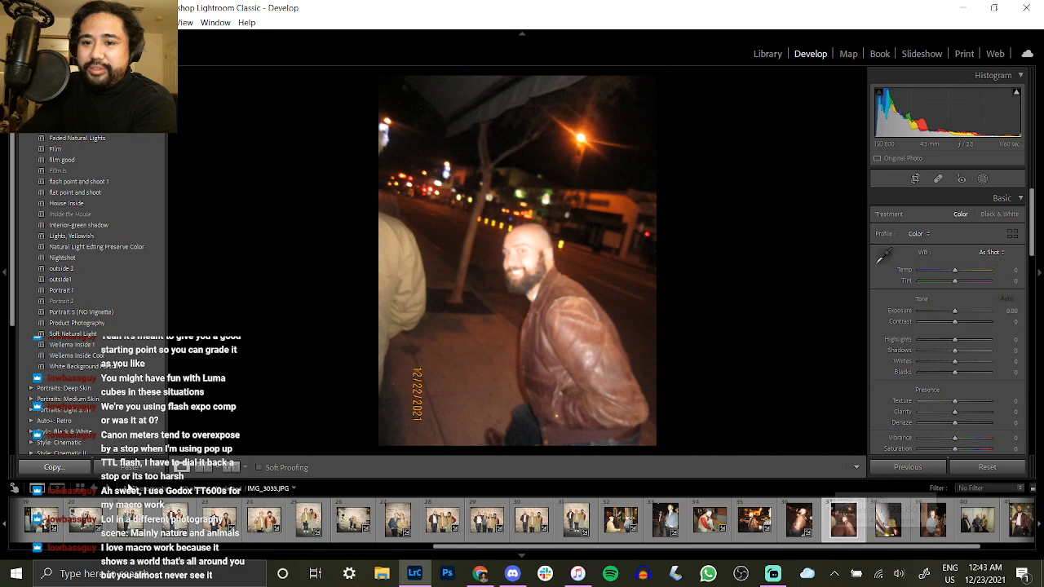
pyautogui.click(129, 468)
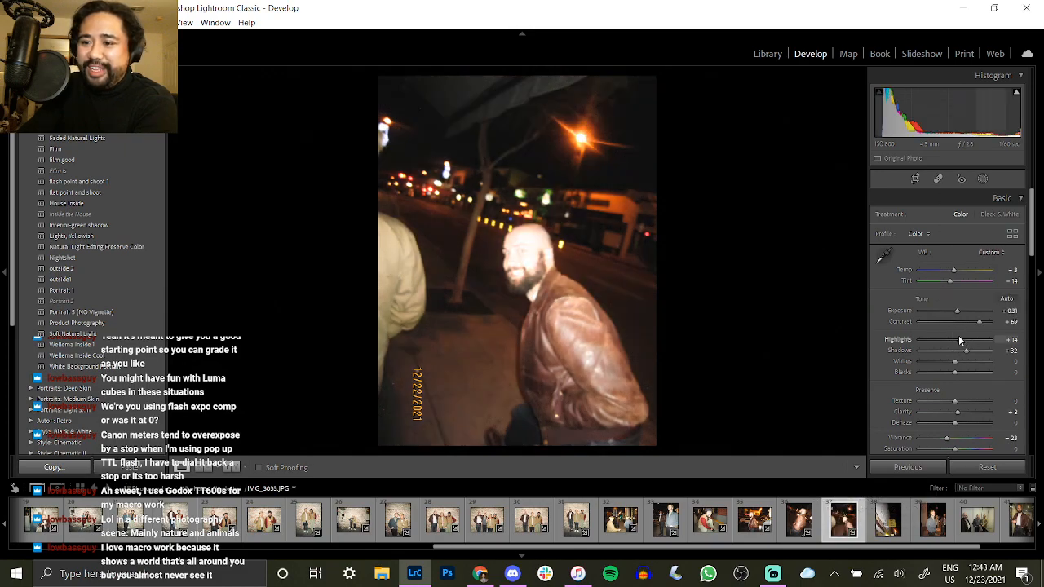
# Set IMG_3033's Contrast to +32 and reset its Exposure to 0.
pyautogui.moveTo(962, 324); pyautogui.dragTo(956, 314)
pyautogui.doubleClick(955, 313)
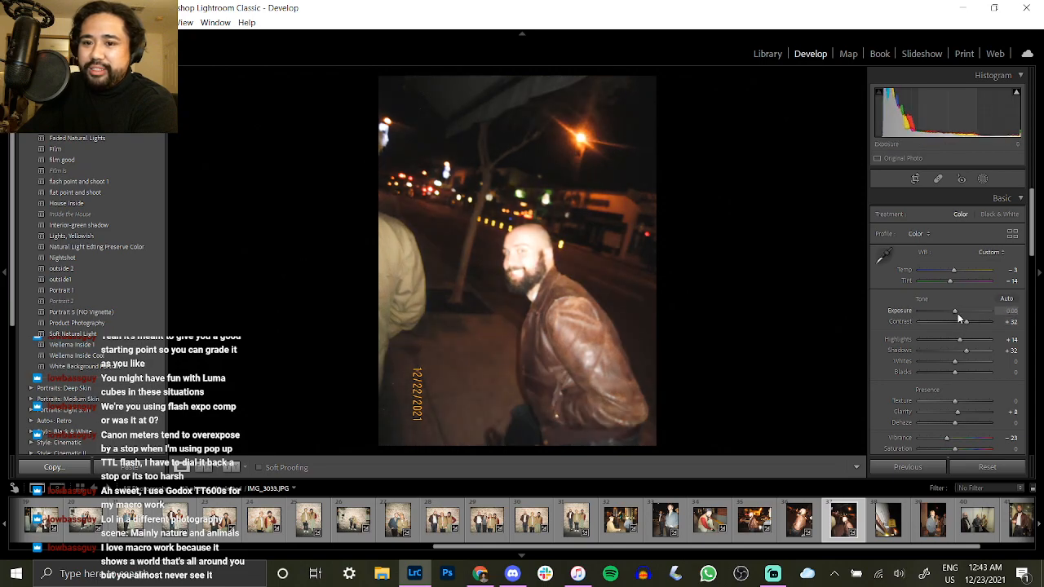
# Try a tighter crop of IMG_3033 around the smiling man in the leather jacket.
pyautogui.click(909, 180)
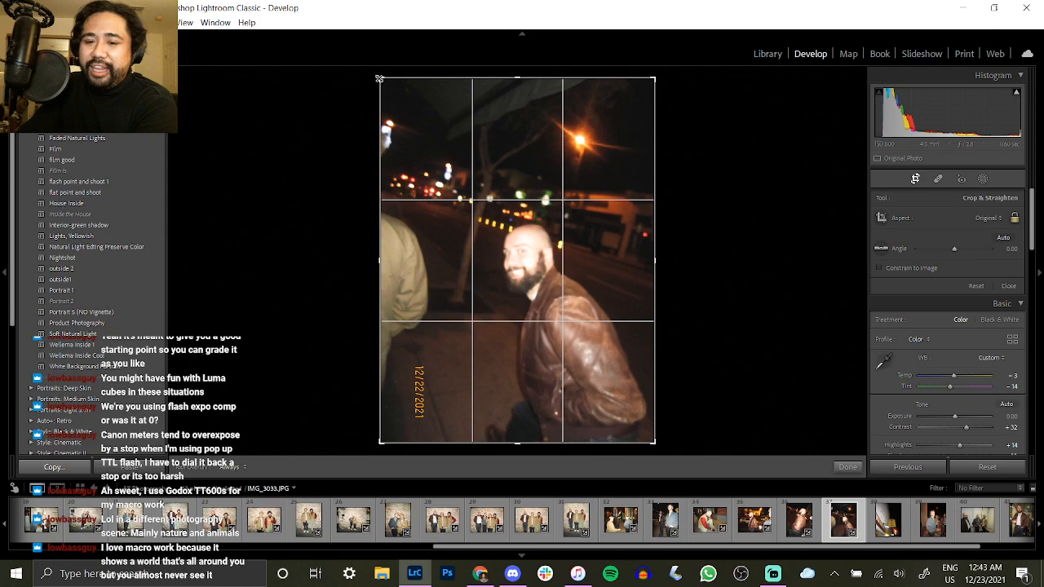
pyautogui.moveTo(379, 79); pyautogui.dragTo(408, 104)
pyautogui.click(847, 466)
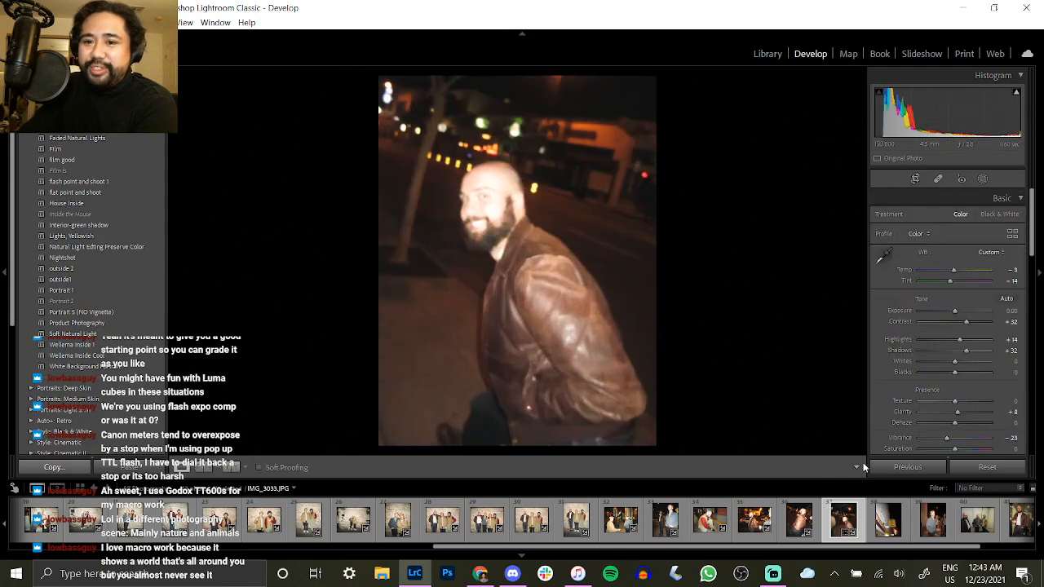
pyautogui.hotkey('ctrl', 'z')
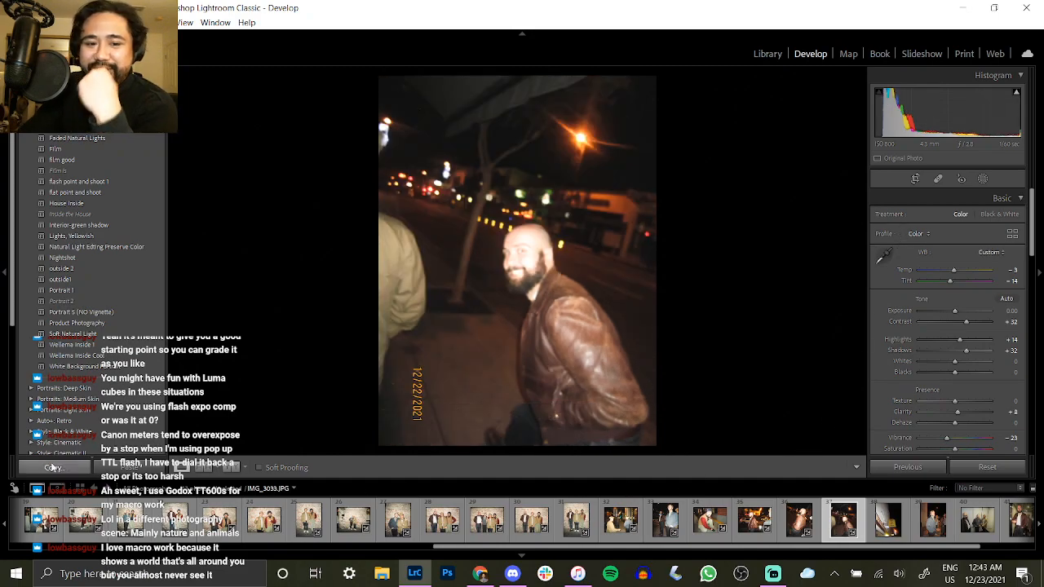
# Copy IMG_3033's develop settings and apply them to IMG_3034, the street sign photo.
pyautogui.hotkey('ctrl', 'shift', 'c')
pyautogui.press('Return')
pyautogui.press('Right')
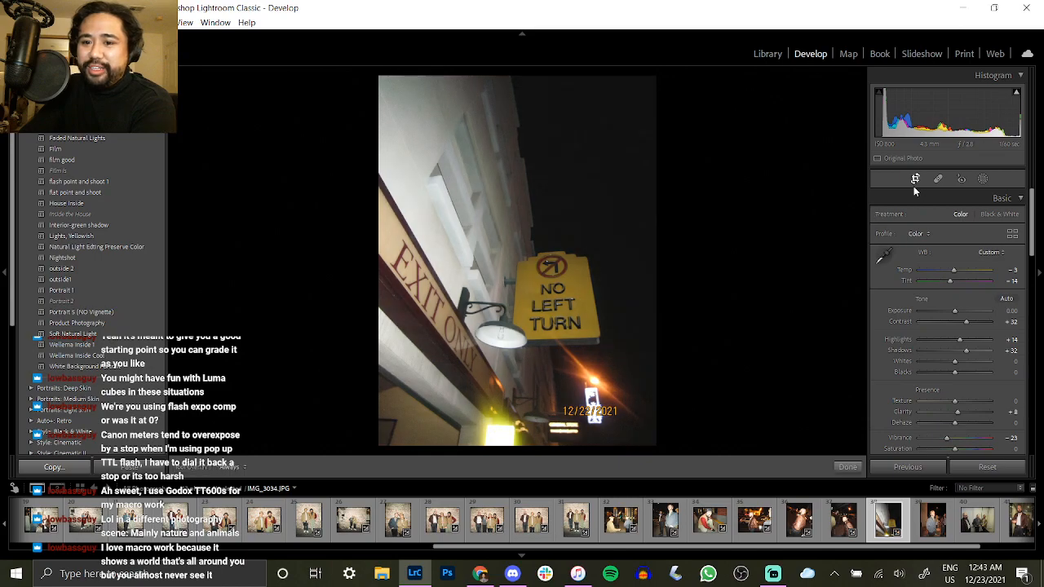
# Crop IMG_3034 tightly around the yellow NO LEFT TURN sign, keeping the original aspect ratio.
pyautogui.click(913, 181)
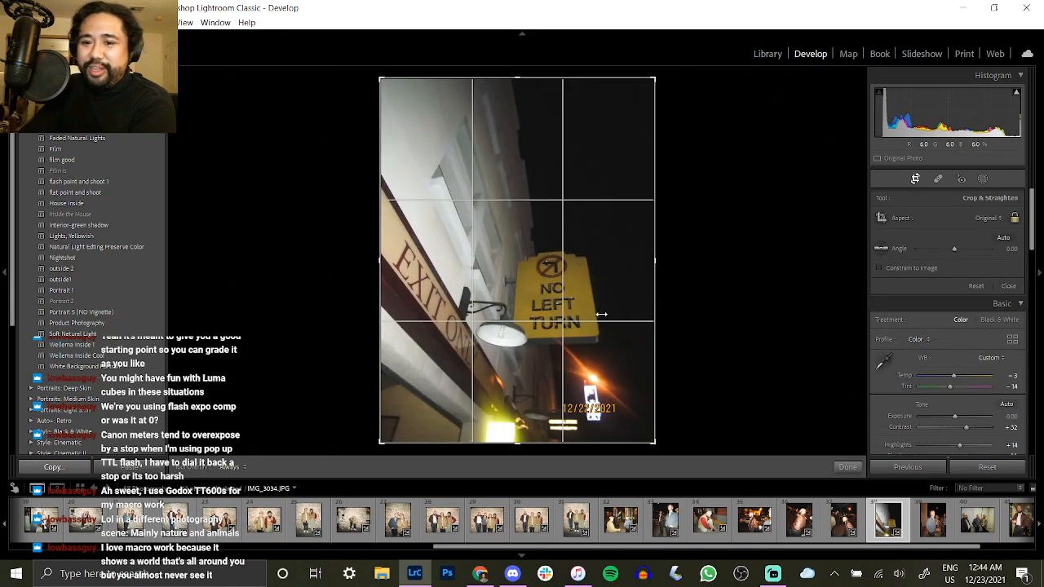
pyautogui.moveTo(602, 314); pyautogui.dragTo(525, 315)
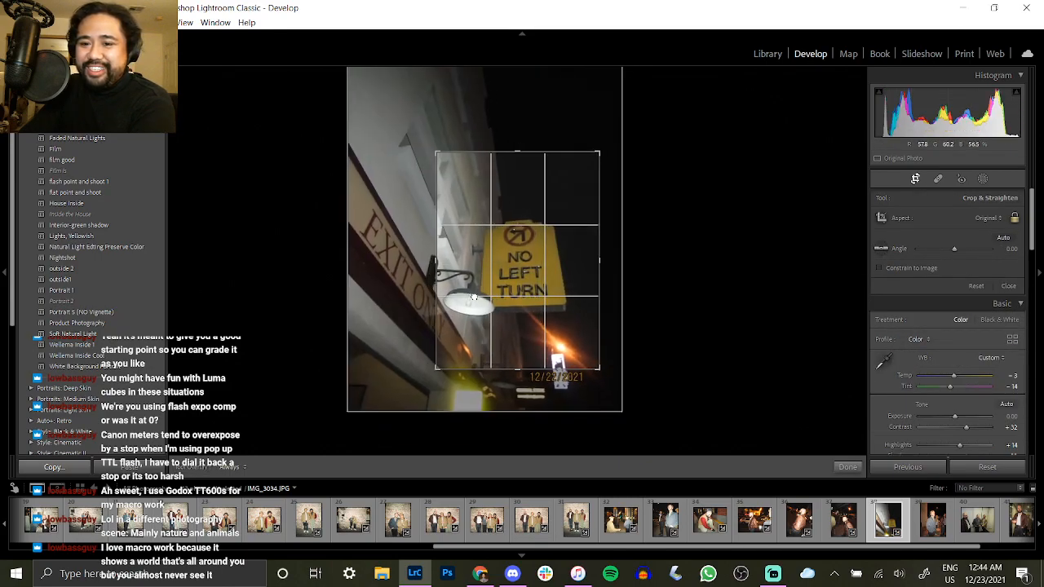
pyautogui.press('Return')
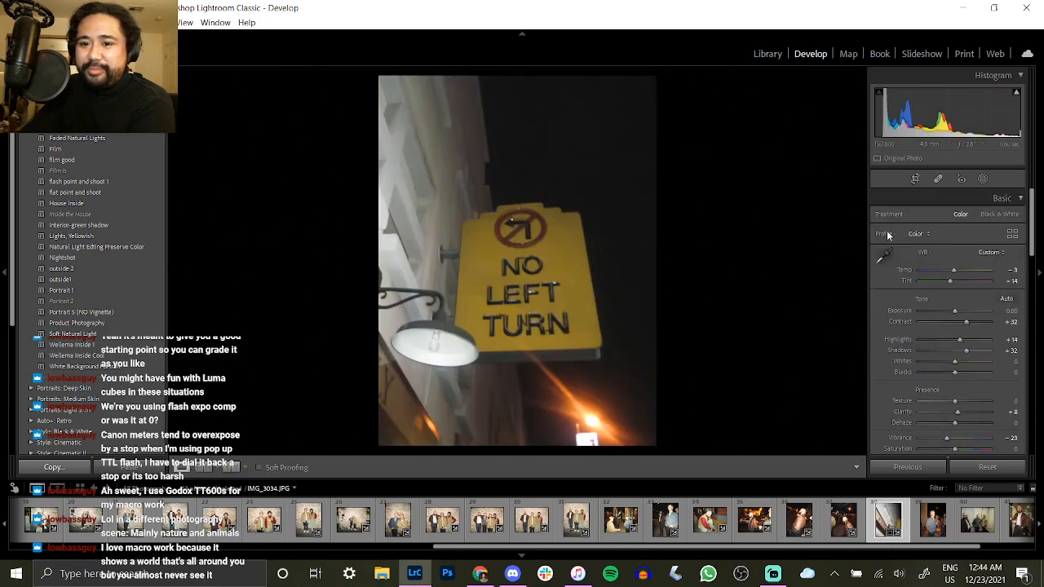
pyautogui.click(915, 179)
pyautogui.moveTo(601, 291); pyautogui.dragTo(531, 294)
pyautogui.press('Return')
# Fine-tune the sign photo's tone and lower its Tint slightly, then apply the copied develop settings to IMG_3035.
pyautogui.moveTo(953, 312); pyautogui.dragTo(965, 341)
pyautogui.moveTo(946, 282); pyautogui.dragTo(944, 283)
pyautogui.press('Right')
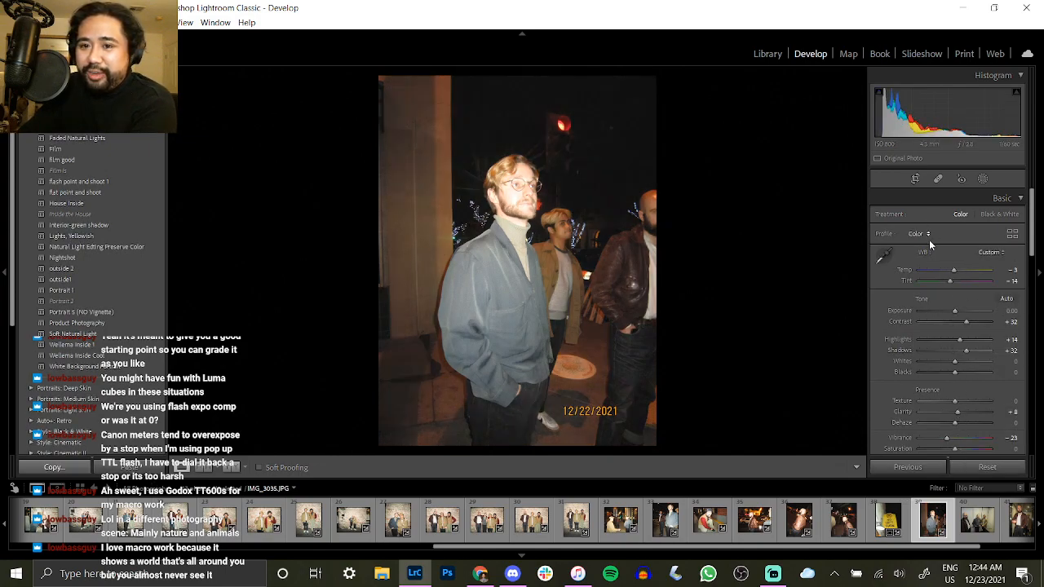
# Set IMG_3035's Temp to -3, Tint to -18 and Vibrance to -17, and compare the edit with the original.
pyautogui.moveTo(952, 270); pyautogui.dragTo(955, 272)
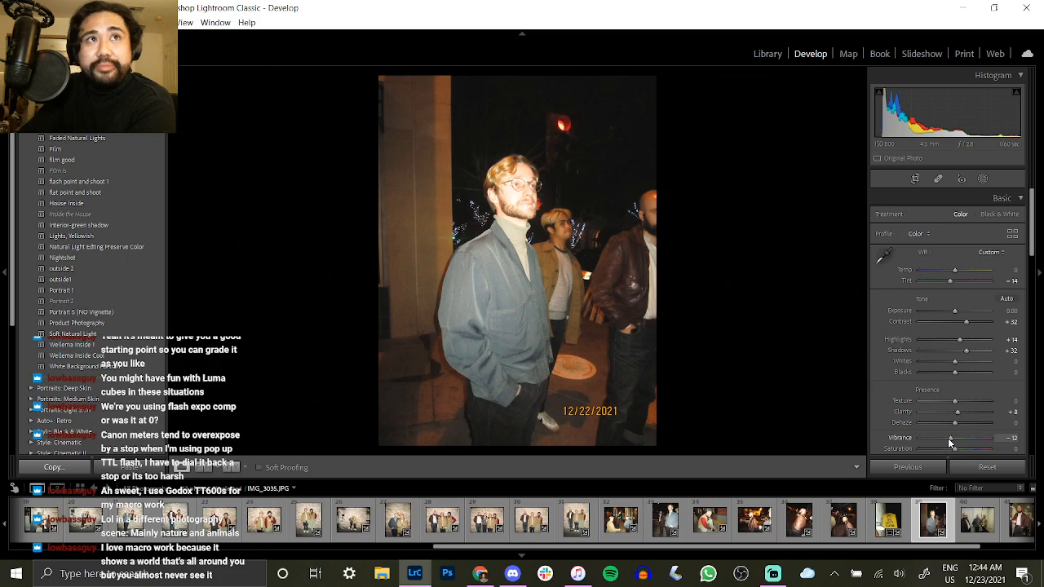
pyautogui.moveTo(948, 440); pyautogui.dragTo(946, 438)
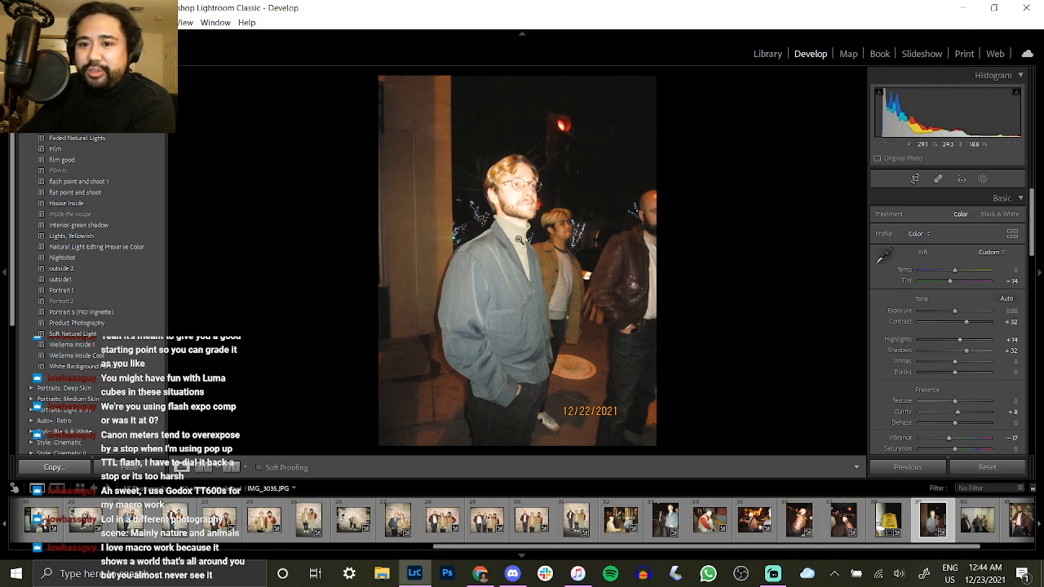
pyautogui.click(511, 237)
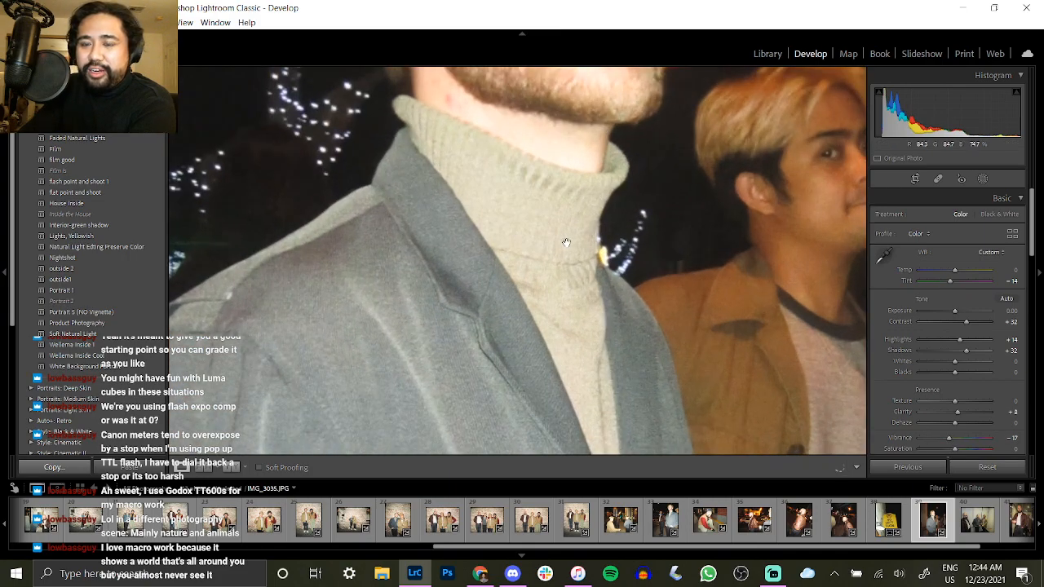
pyautogui.click(581, 262)
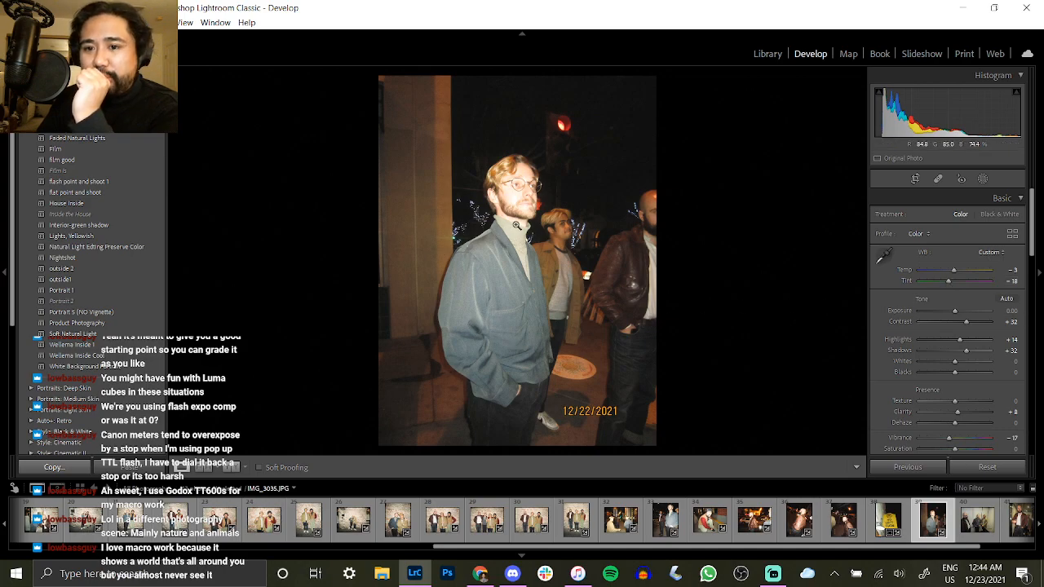
pyautogui.press('\\')
pyautogui.press('\\')
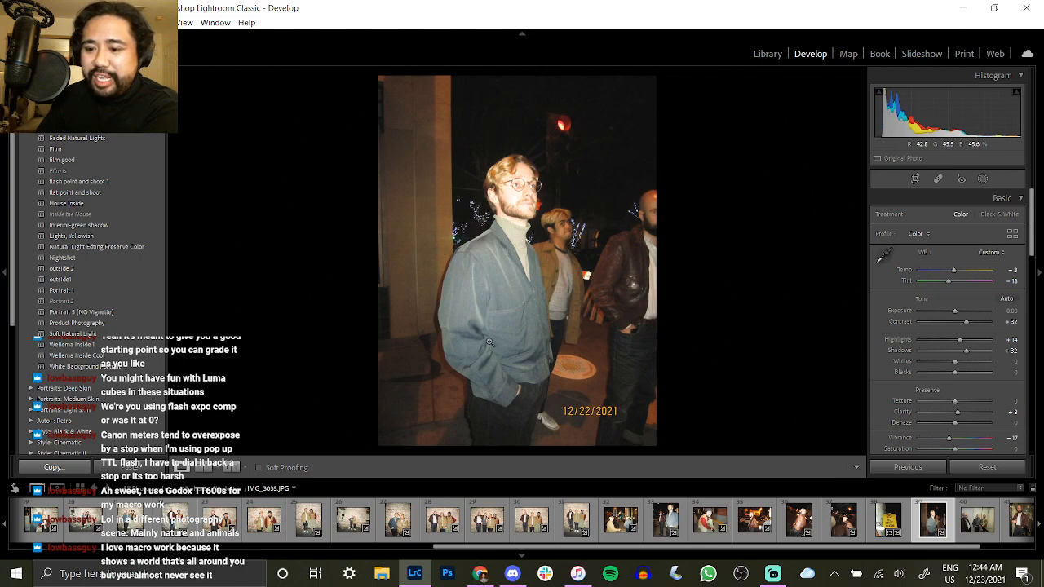
pyautogui.press('\\')
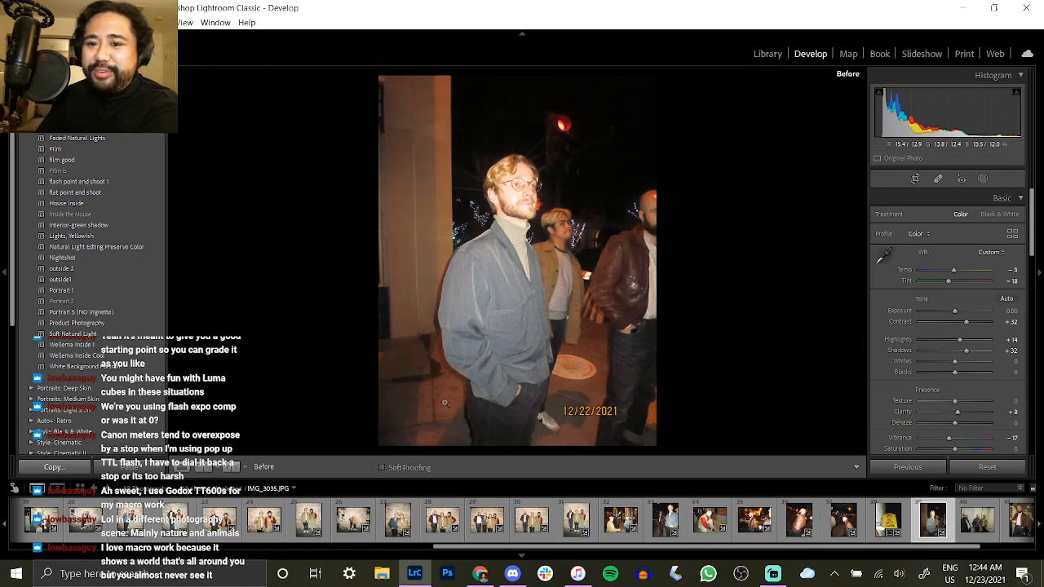
pyautogui.press('\\')
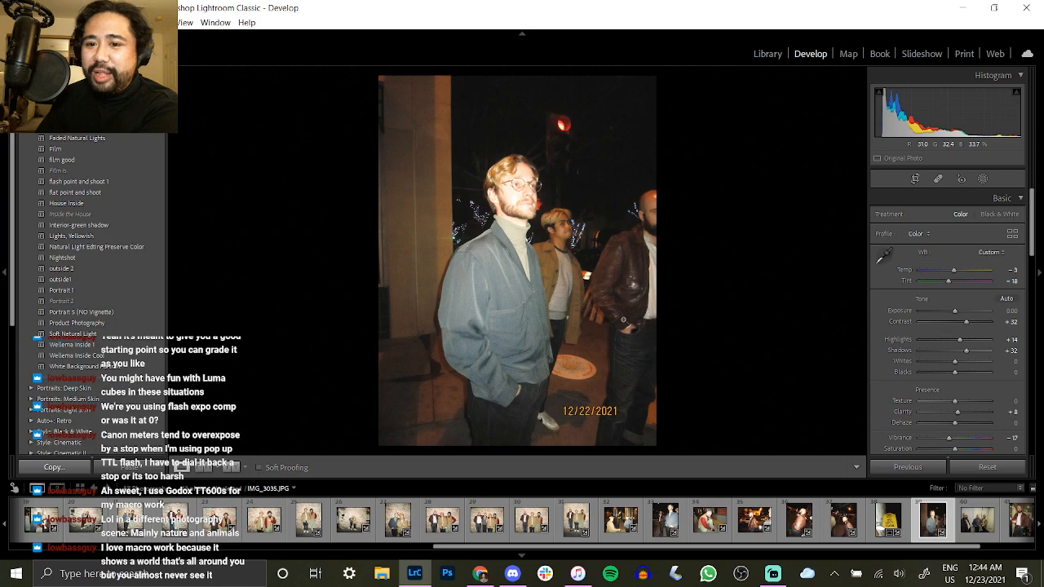
# Copy IMG_3035's develop settings and apply them to IMG_3036, the group photo of three men in the elevator.
pyautogui.click(55, 467)
pyautogui.press('Return')
pyautogui.click(969, 526)
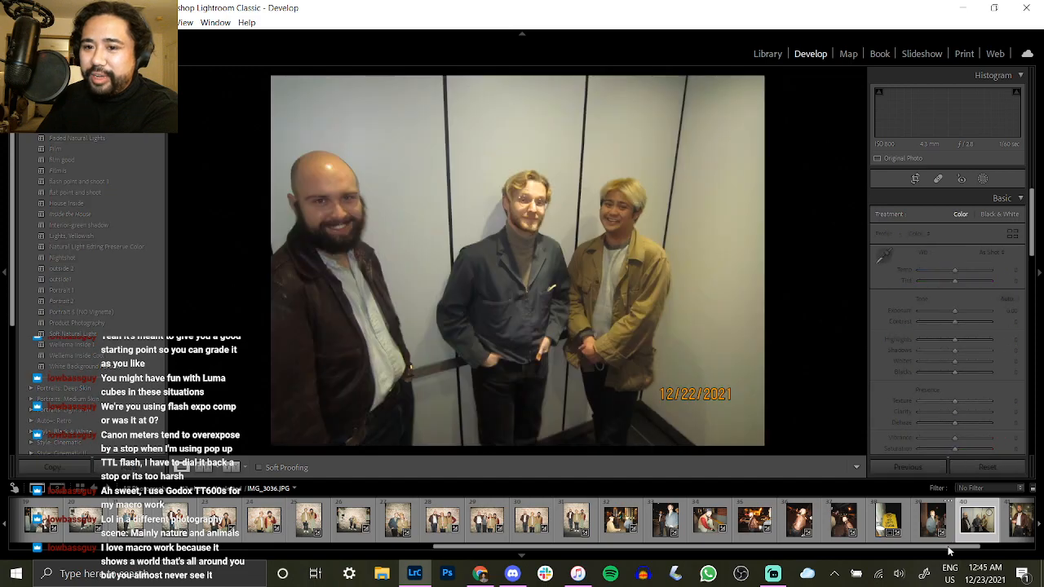
pyautogui.click(120, 469)
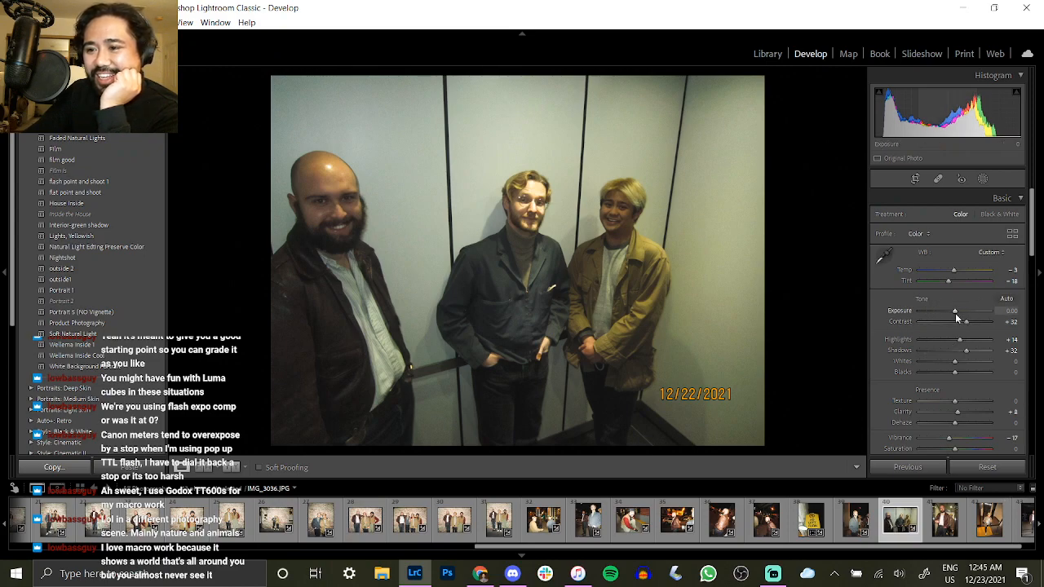
# Set IMG_3036's Exposure to +1.39 and Vibrance to -14, and compare the edit with the original.
pyautogui.moveTo(955, 312); pyautogui.dragTo(964, 313)
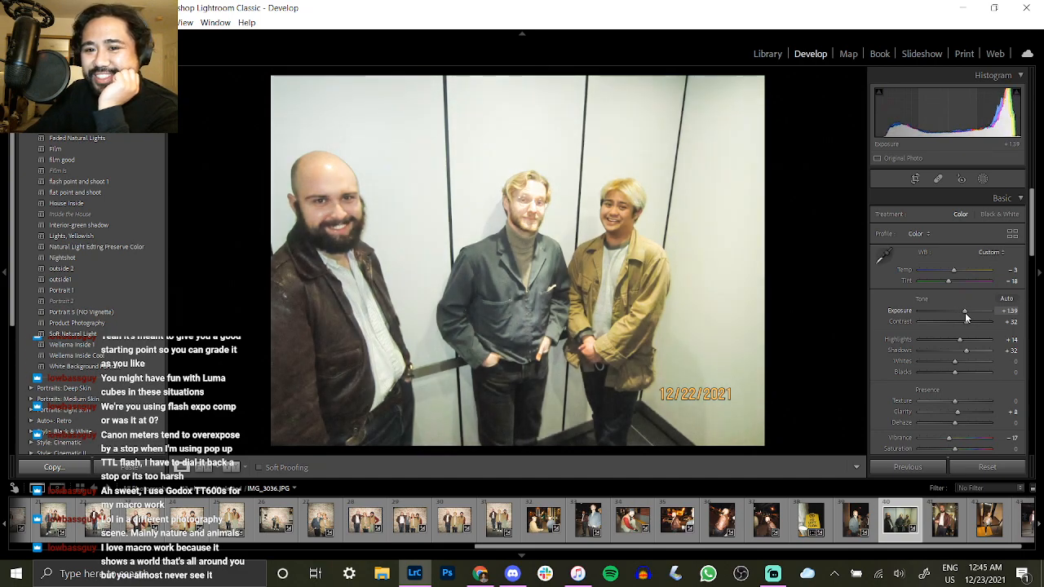
pyautogui.click(525, 203)
pyautogui.click(537, 193)
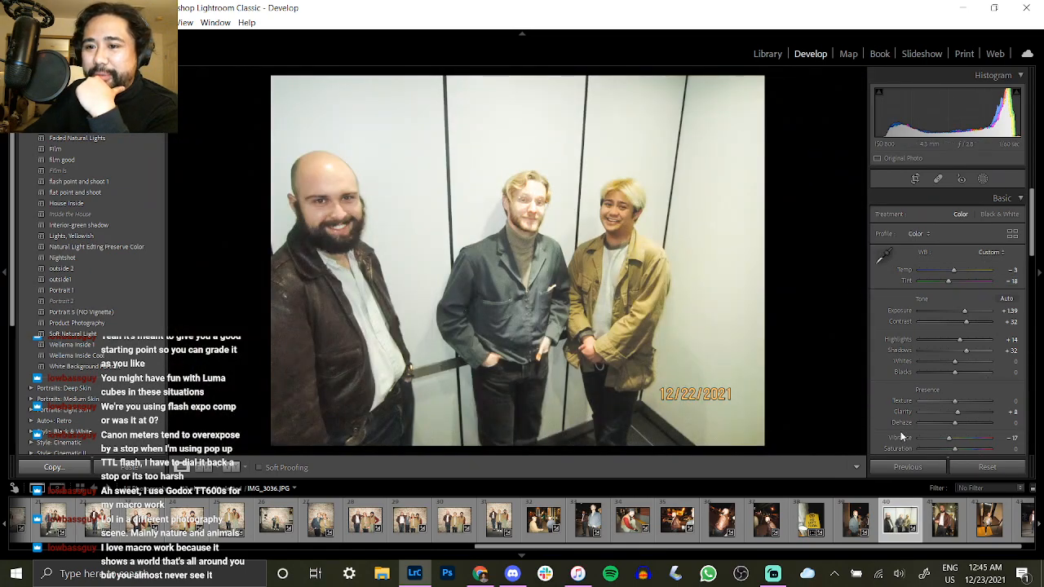
pyautogui.moveTo(954, 438); pyautogui.dragTo(949, 438)
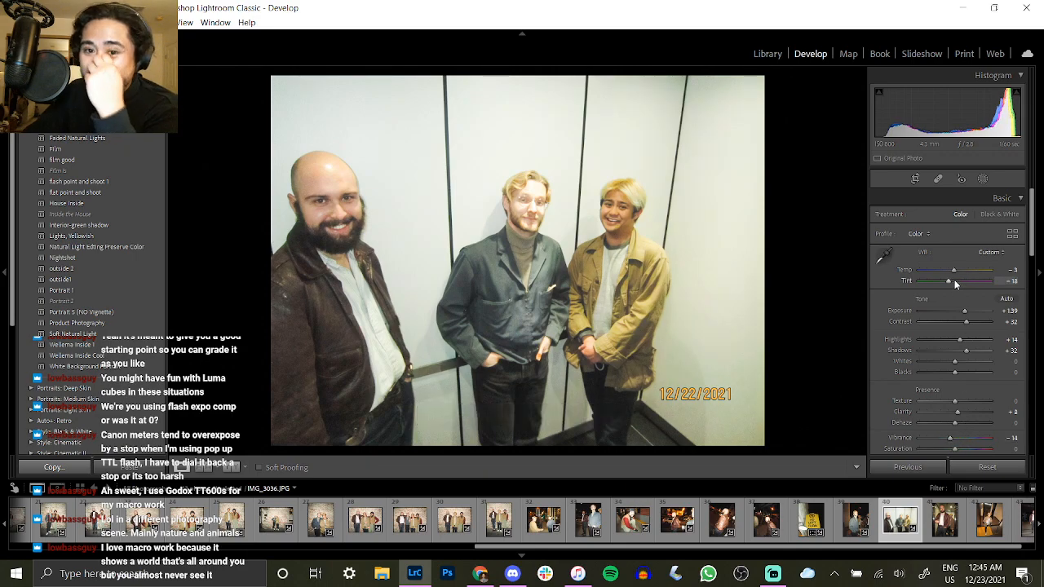
pyautogui.press('\\')
pyautogui.press('\\')
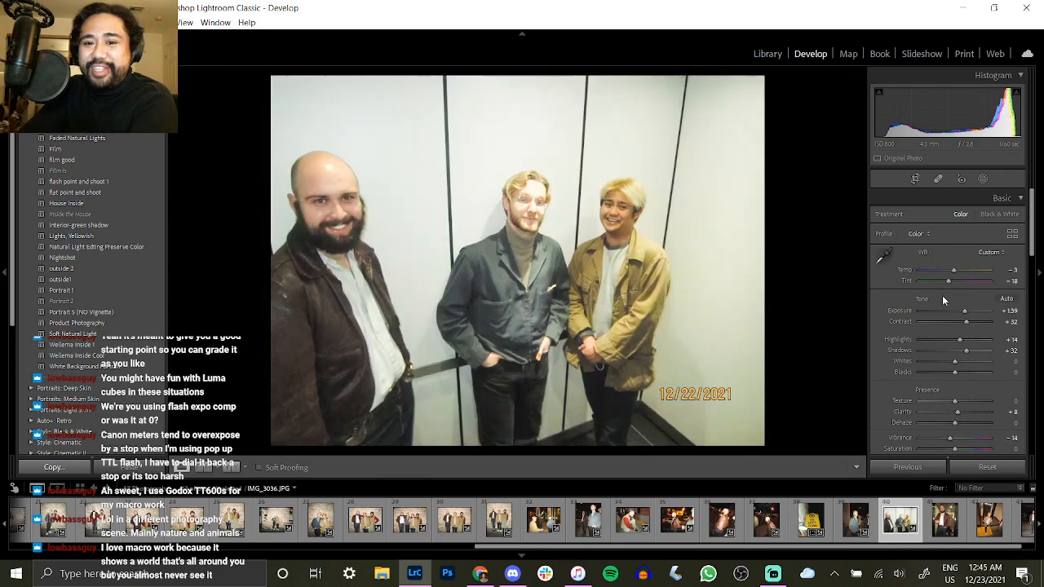
# Apply the copied develop settings to IMG_3037, and set Exposure to +0.92, Contrast to +40 and Highlights to +9.
pyautogui.press('Right')
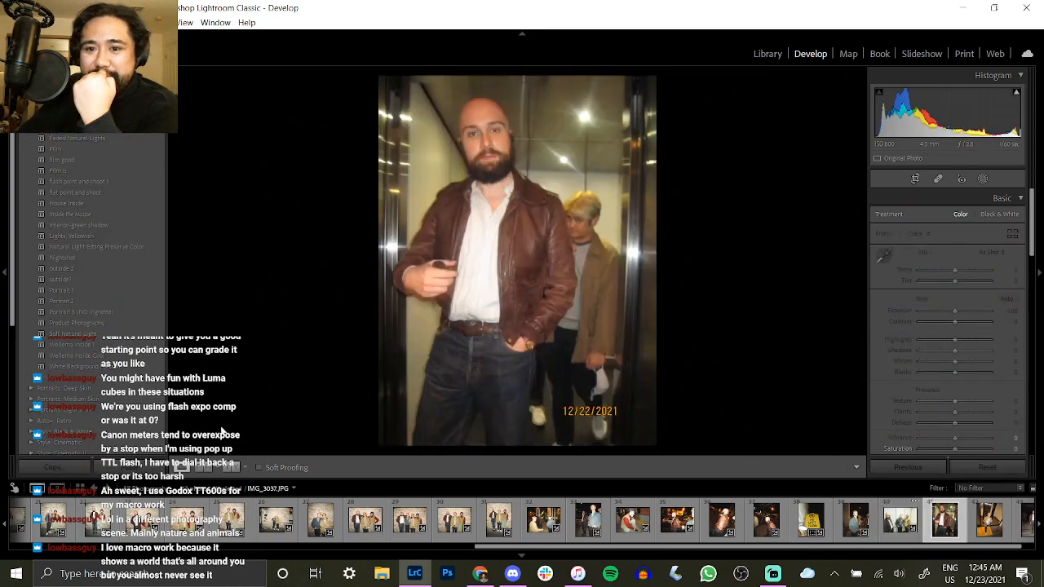
pyautogui.click(145, 471)
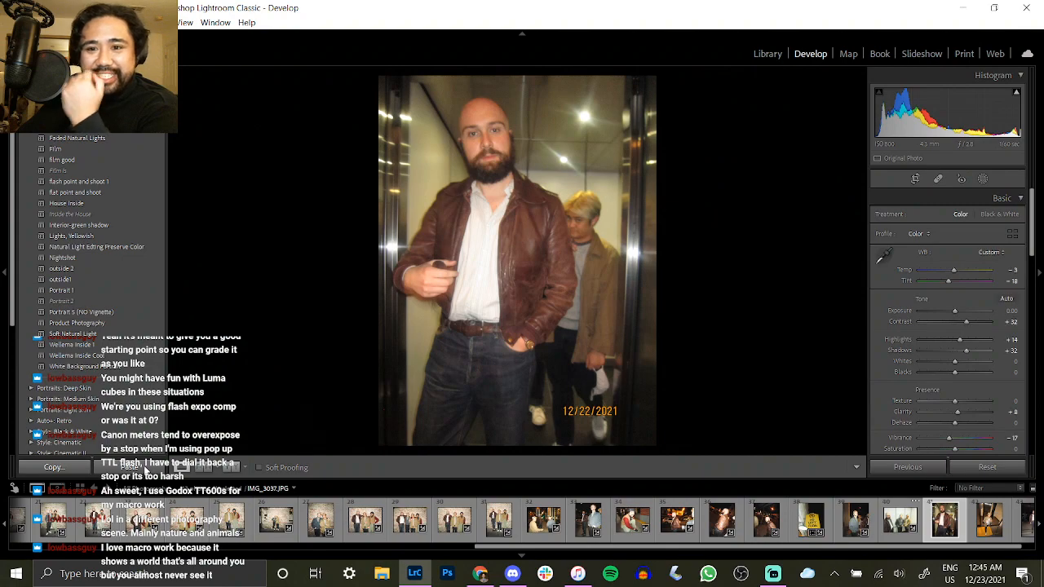
pyautogui.moveTo(956, 310)
pyautogui.mouseDown()
pyautogui.moveTo(969, 322)
pyautogui.moveTo(954, 340)
pyautogui.moveTo(969, 322)
pyautogui.mouseUp()
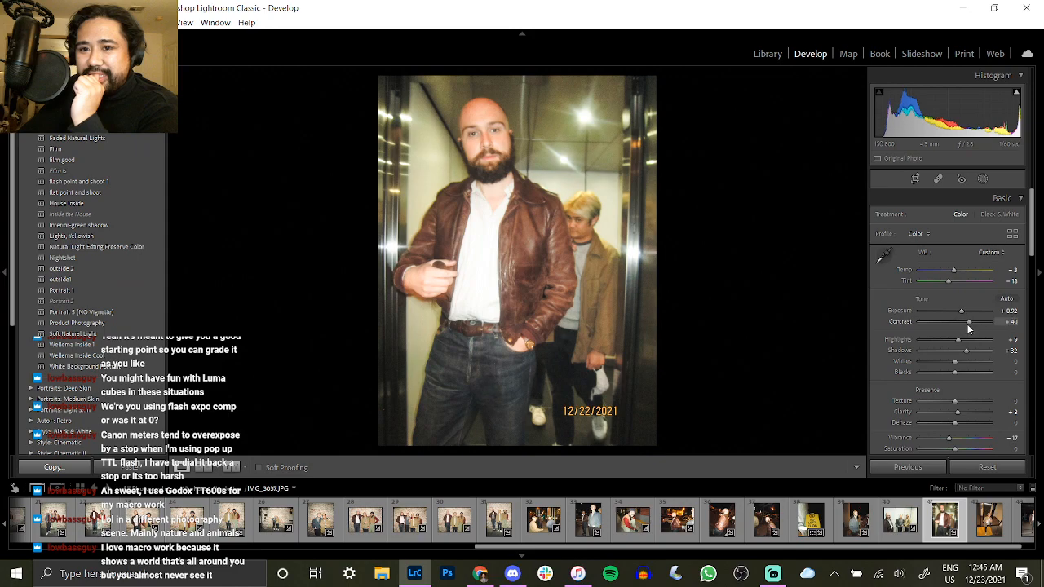
# Copy IMG_3037's develop settings and apply them to IMG_3038, the photo of the blond man by the glass door.
pyautogui.click(54, 467)
pyautogui.click(958, 377)
pyautogui.click(973, 527)
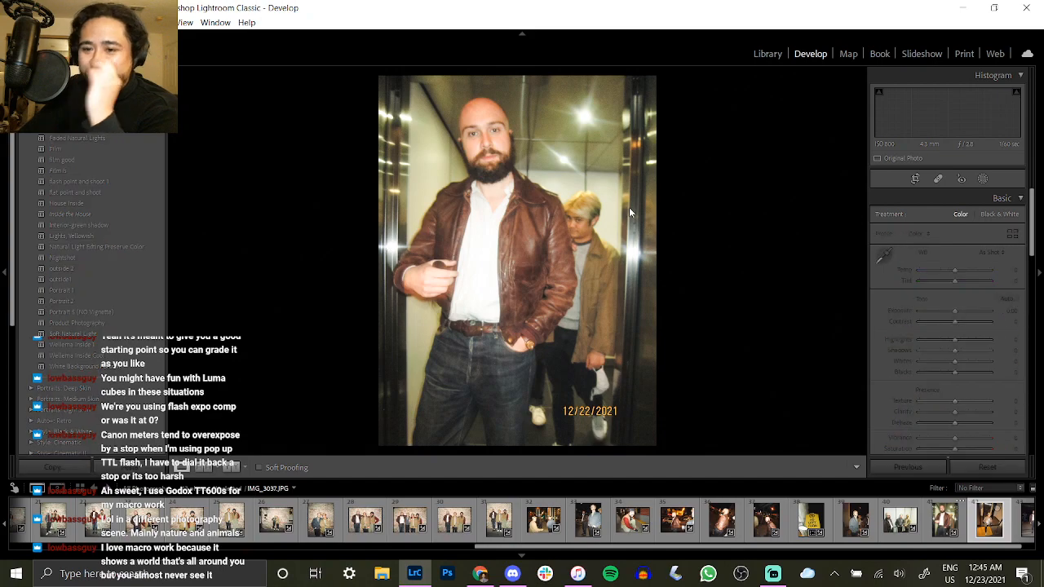
pyautogui.hotkey('ctrl', 'shift', 'v')
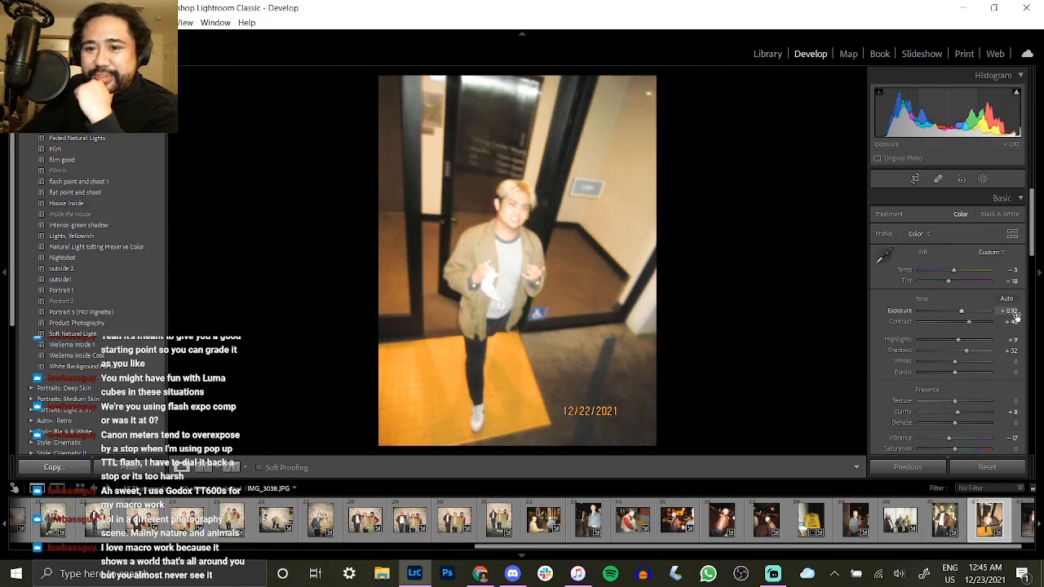
# Set IMG_3038's Exposure to +0.77 and Contrast to +45, and crop it slightly tighter around the man at the original aspect ratio.
pyautogui.moveTo(1011, 311); pyautogui.dragTo(971, 323)
pyautogui.click(915, 180)
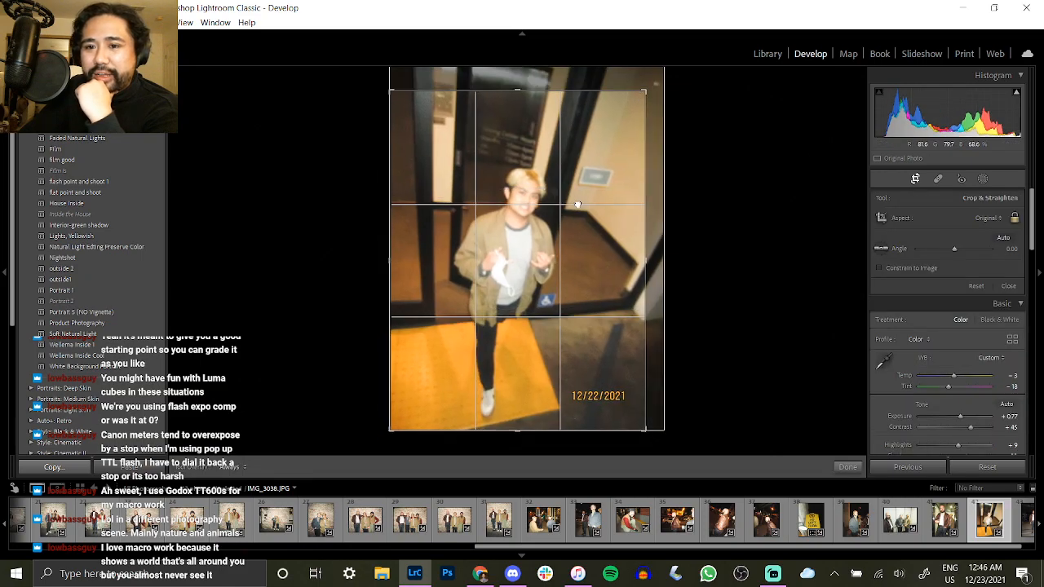
pyautogui.press('Return')
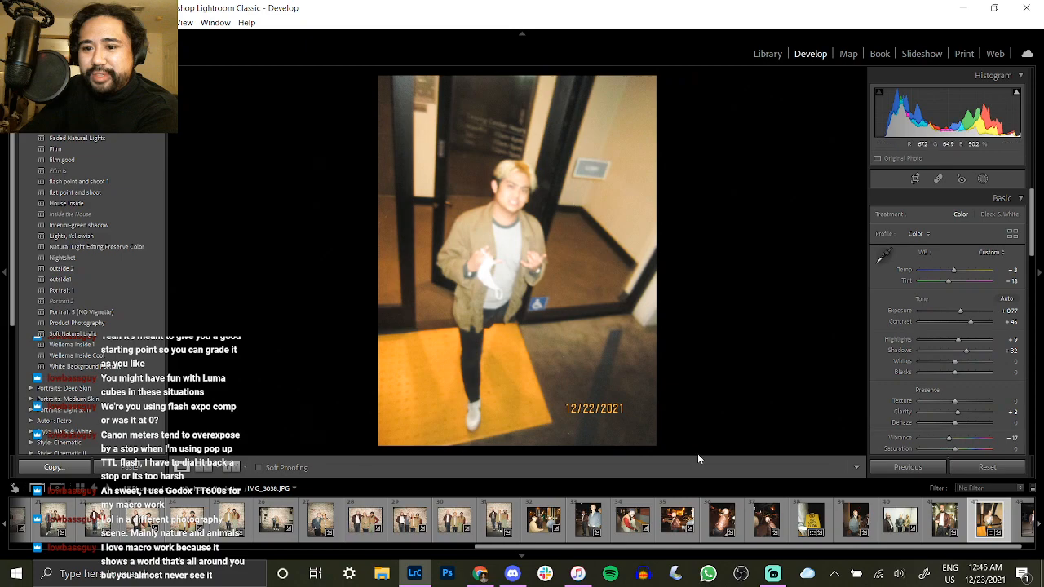
# Copy IMG_3038's develop settings, apply them to IMG_3039, the parking garage photo, and compare the edit with the original.
pyautogui.hotkey('ctrl', 'shift', 'c')
pyautogui.press('Return')
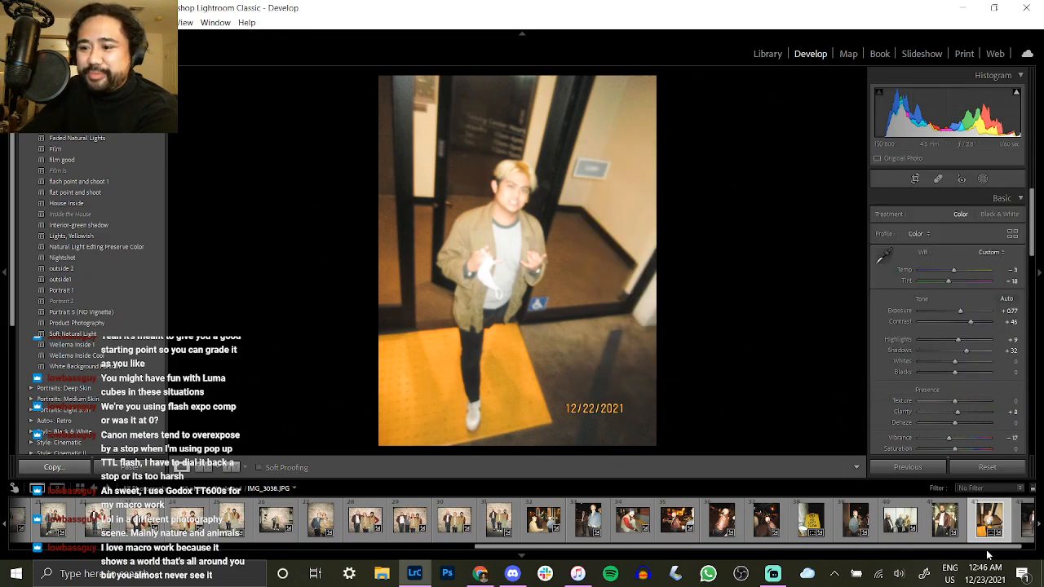
pyautogui.press('F6')
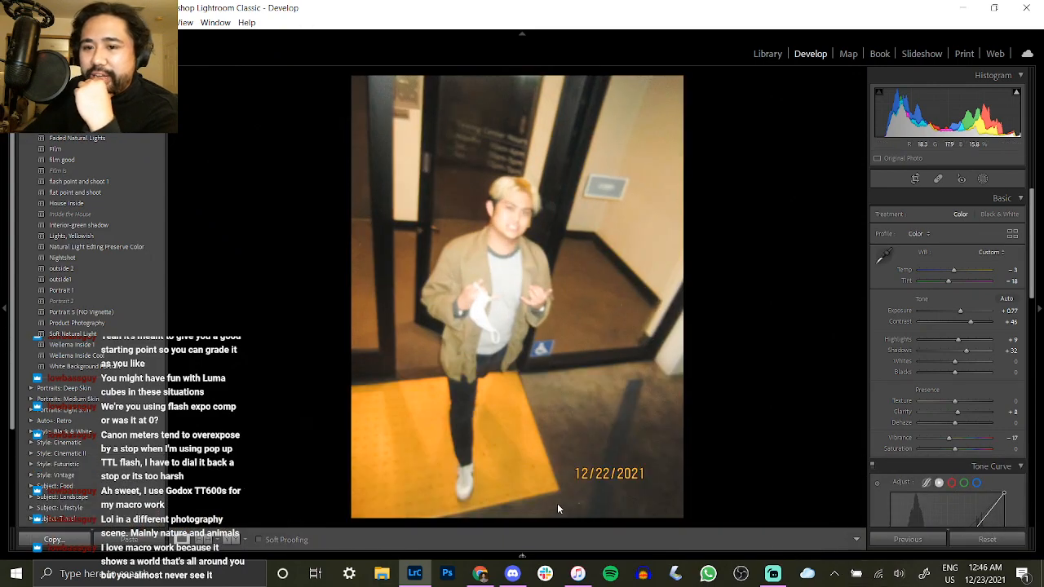
pyautogui.moveTo(526, 559)
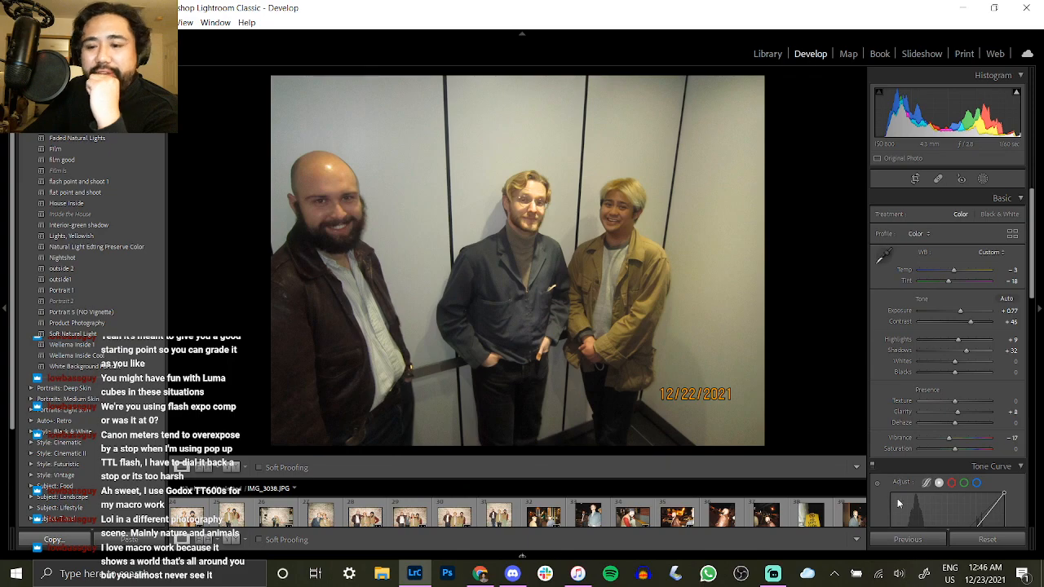
pyautogui.press('F6')
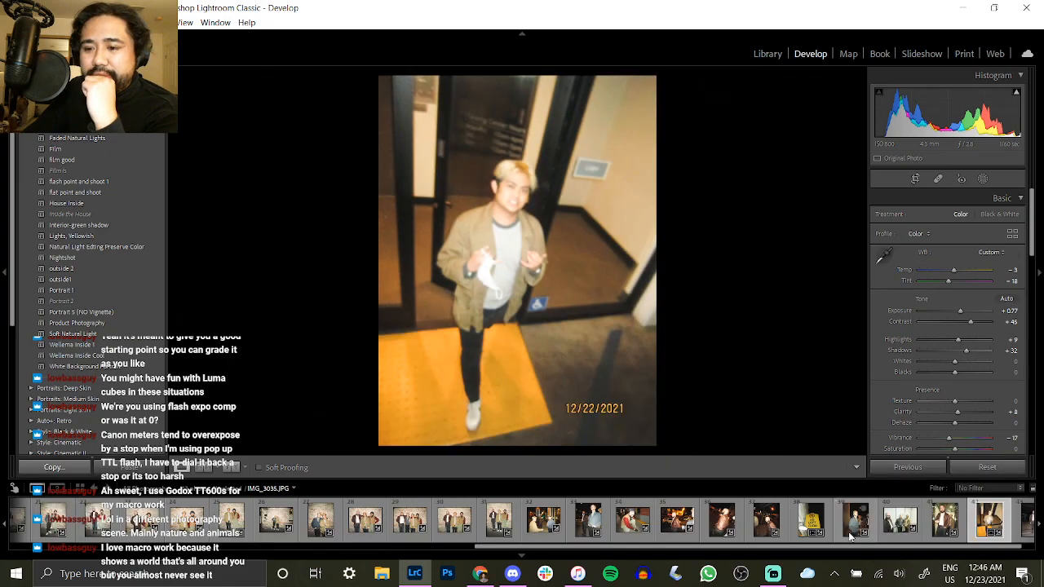
pyautogui.press('Right')
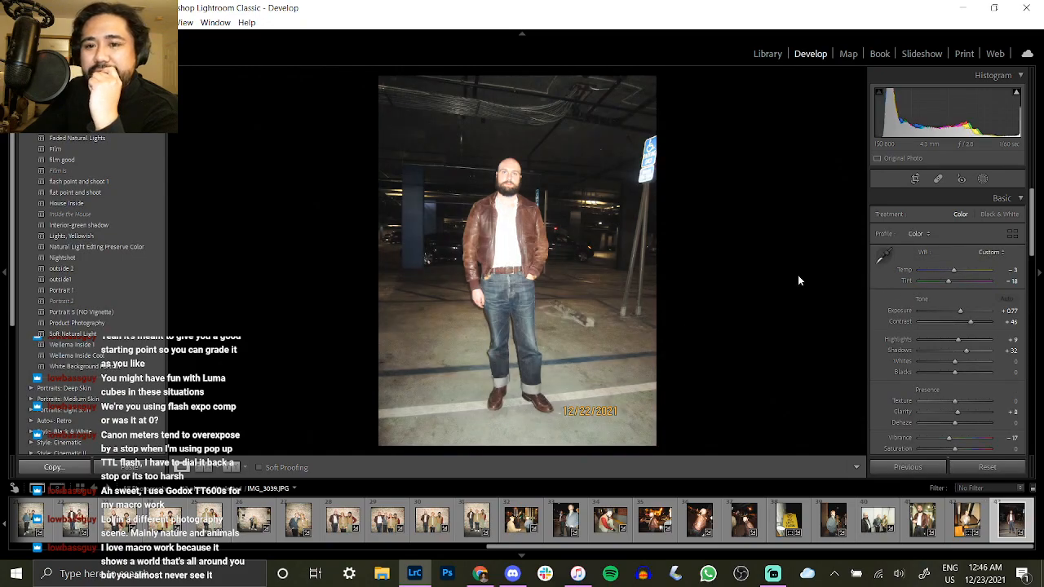
pyautogui.press('\\')
pyautogui.press('\\')
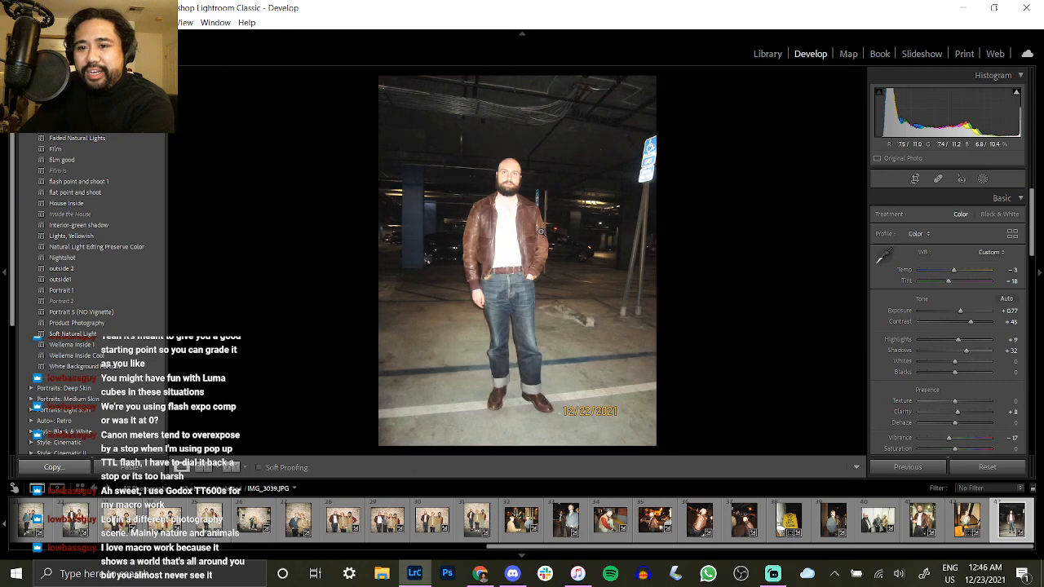
pyautogui.press('\\')
pyautogui.press('\\')
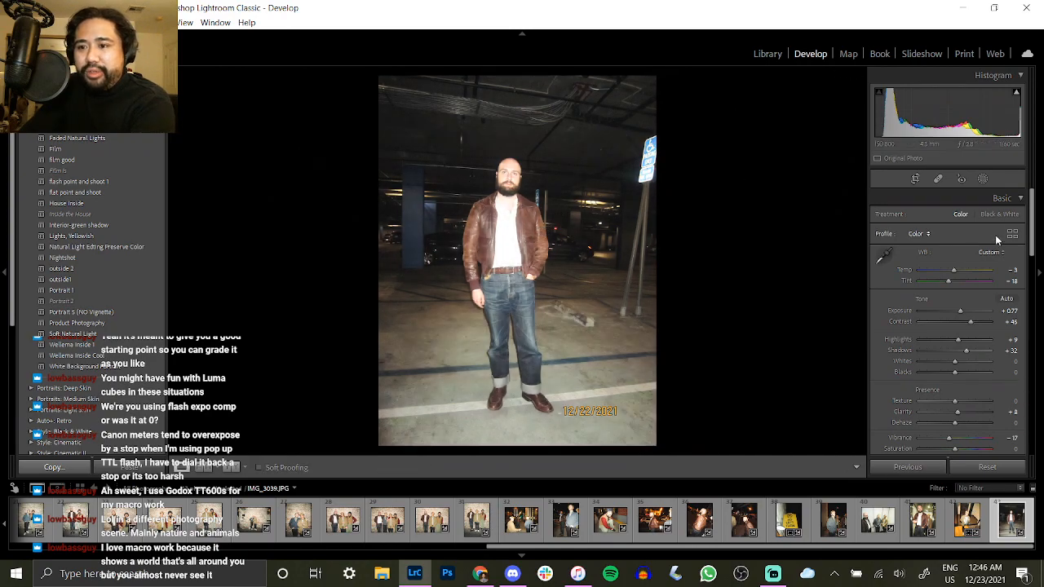
# Set IMG_3039's Temp to +3, Tint to -22, Exposure to +0.23, Contrast to +37, Highlights to -5 and Shadows to +40, and raise Clarity slightly.
pyautogui.moveTo(955, 277); pyautogui.dragTo(949, 273)
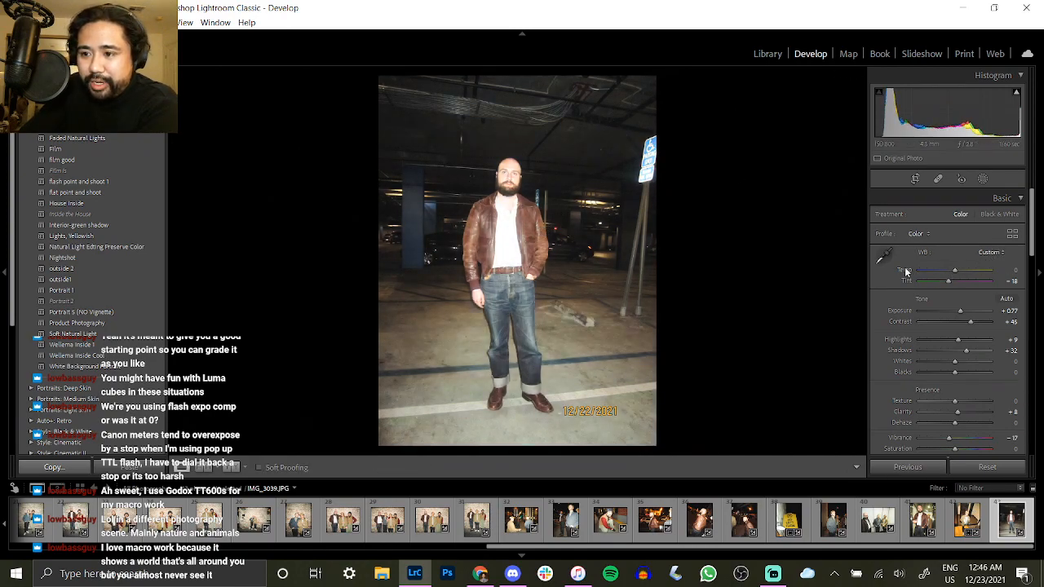
pyautogui.doubleClick(960, 312)
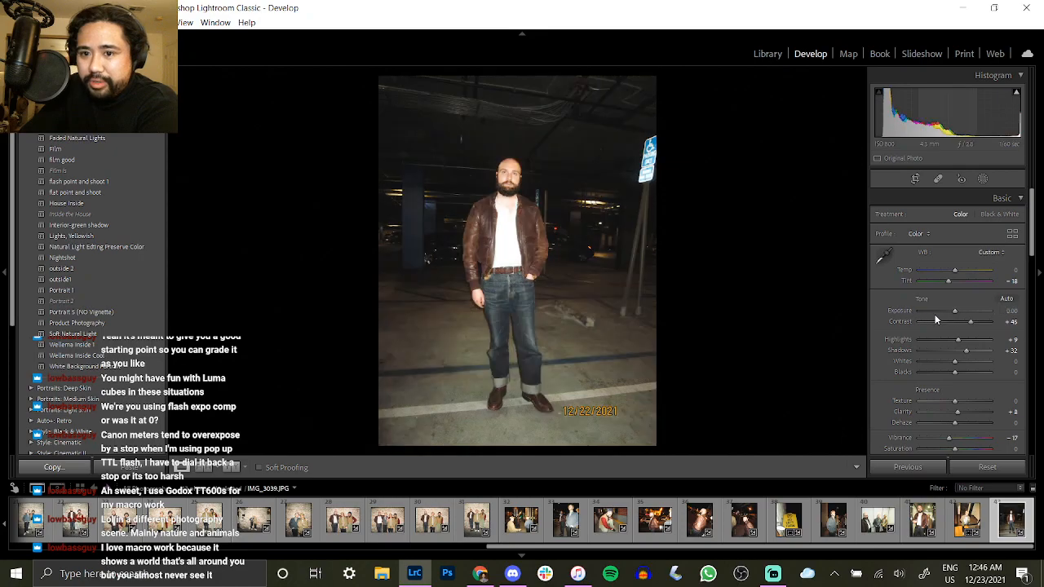
pyautogui.moveTo(953, 312); pyautogui.dragTo(953, 339)
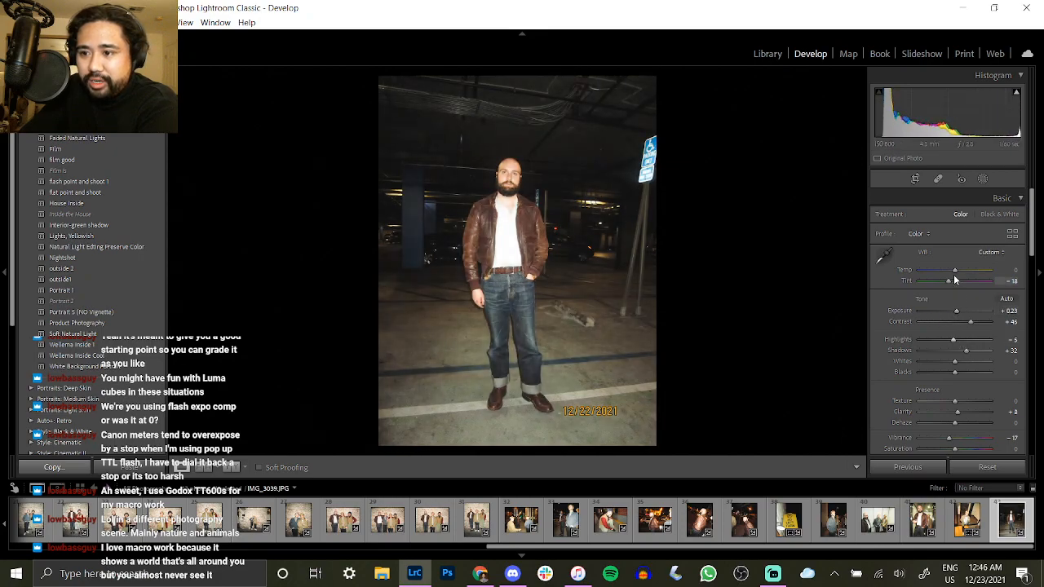
pyautogui.moveTo(950, 280); pyautogui.dragTo(946, 281)
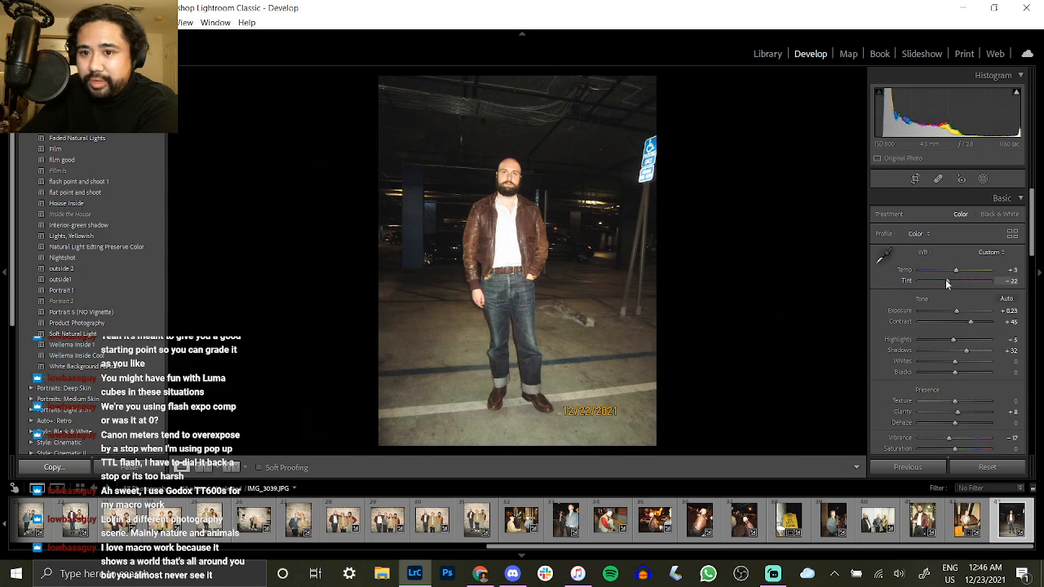
pyautogui.moveTo(970, 322); pyautogui.dragTo(969, 351)
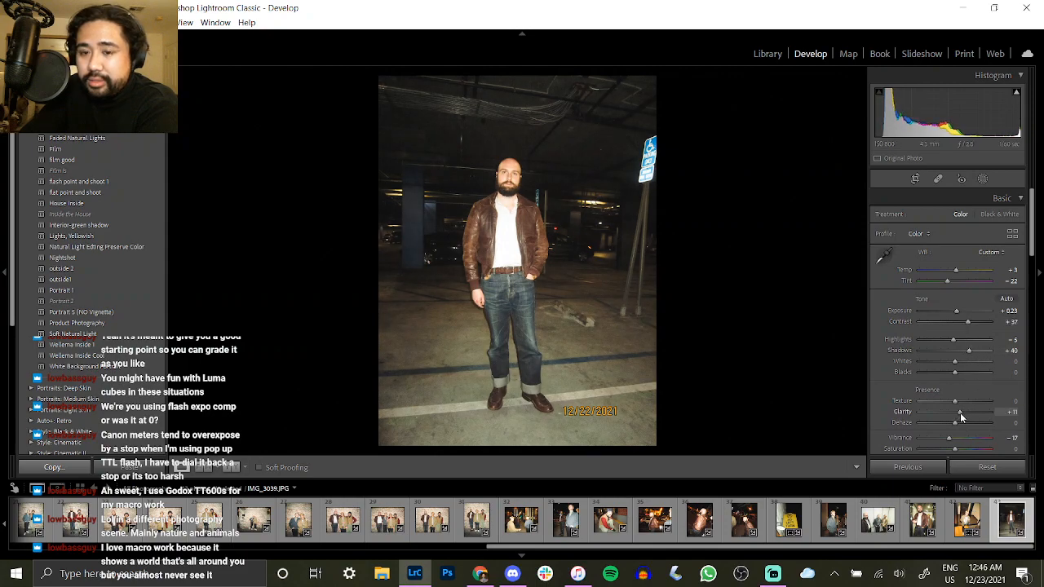
pyautogui.moveTo(962, 412); pyautogui.dragTo(956, 416)
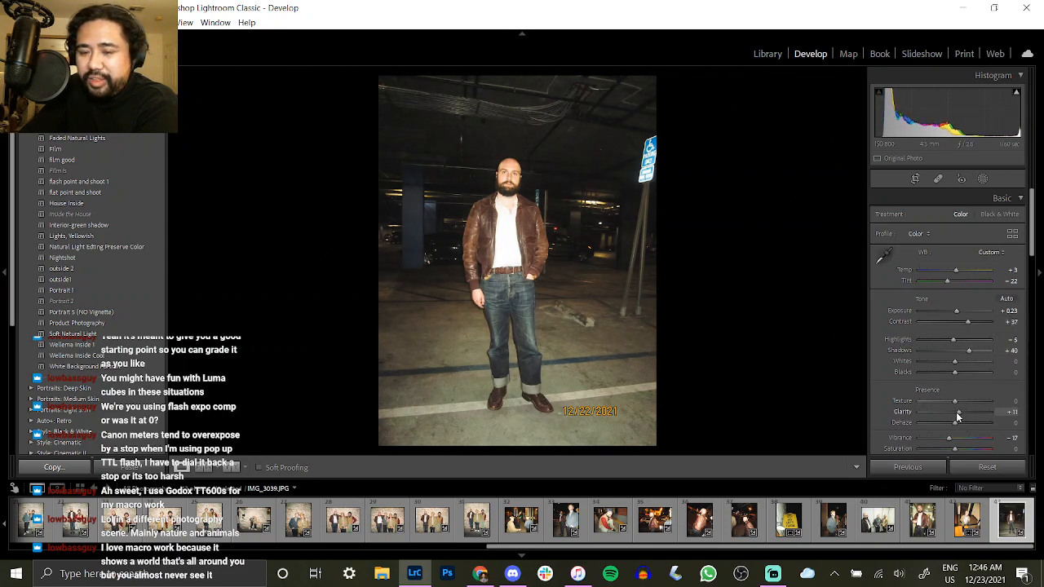
# Crop IMG_3039 slightly tighter around the man at the original aspect ratio, adjust his placement in the frame, and compare with the original.
pyautogui.click(915, 179)
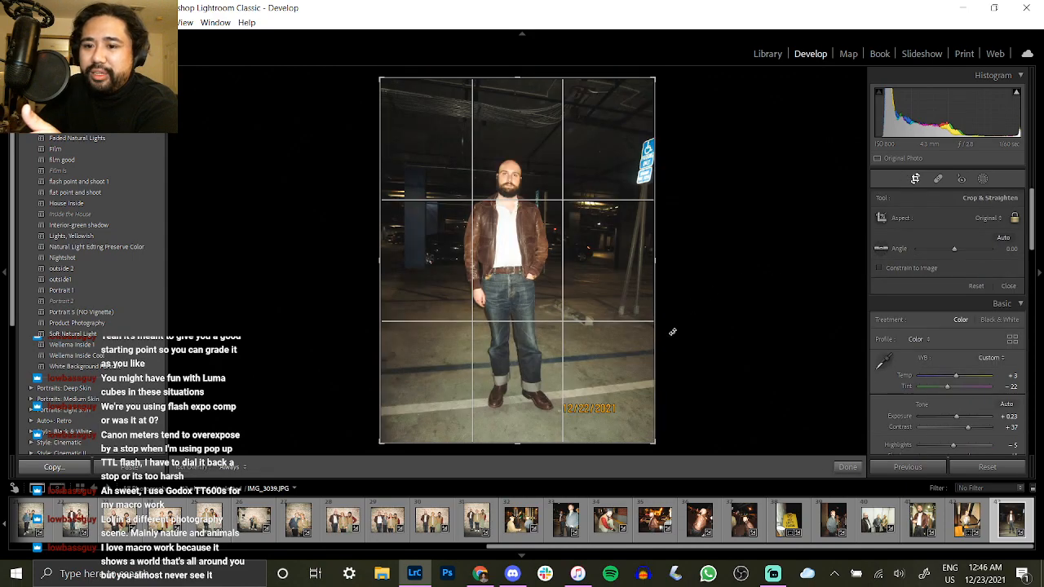
pyautogui.moveTo(655, 332); pyautogui.dragTo(595, 328)
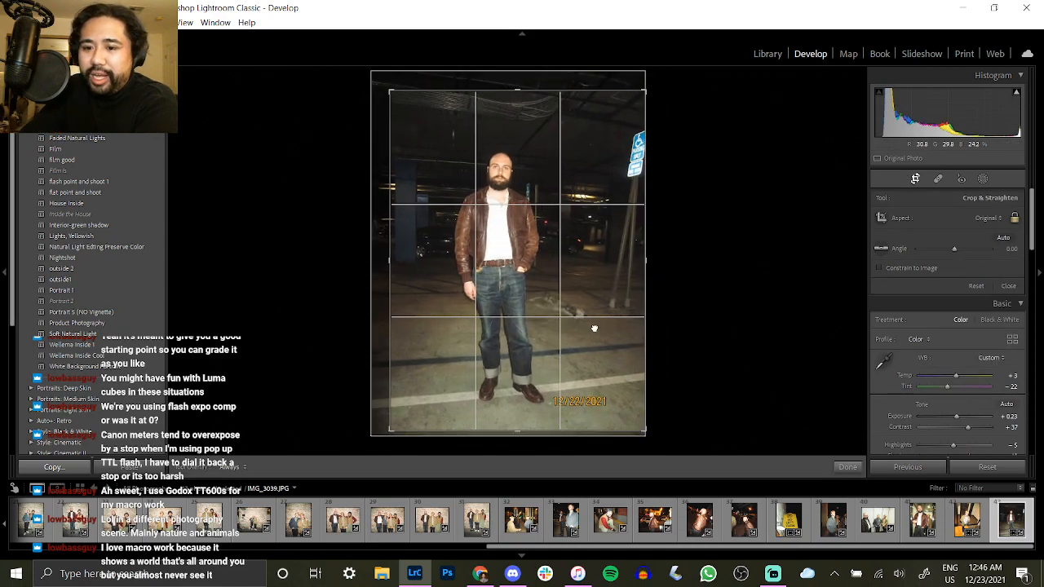
pyautogui.press('Return')
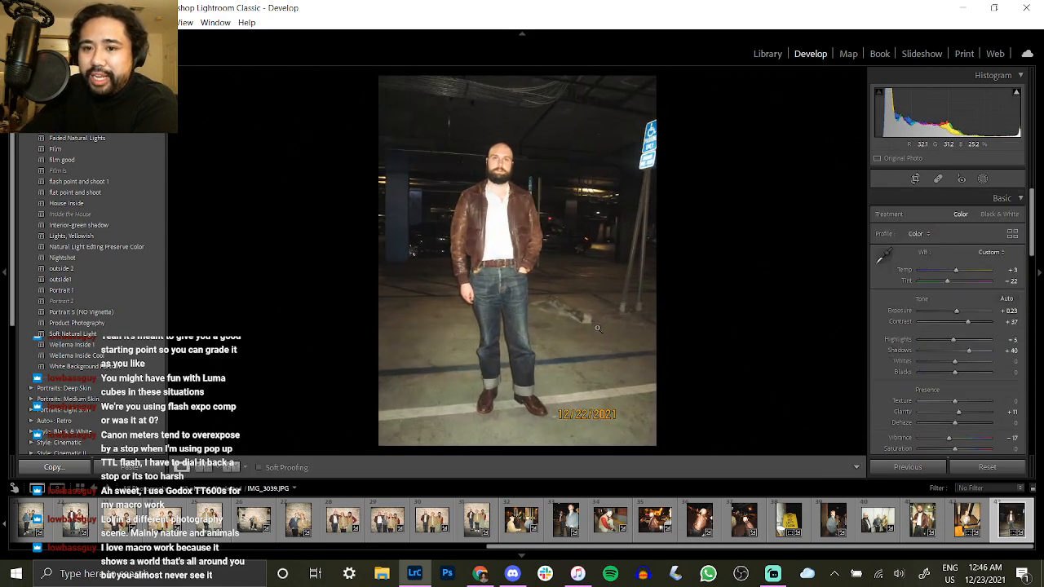
pyautogui.click(914, 180)
pyautogui.moveTo(584, 298); pyautogui.dragTo(589, 299)
pyautogui.press('Return')
pyautogui.press('\\')
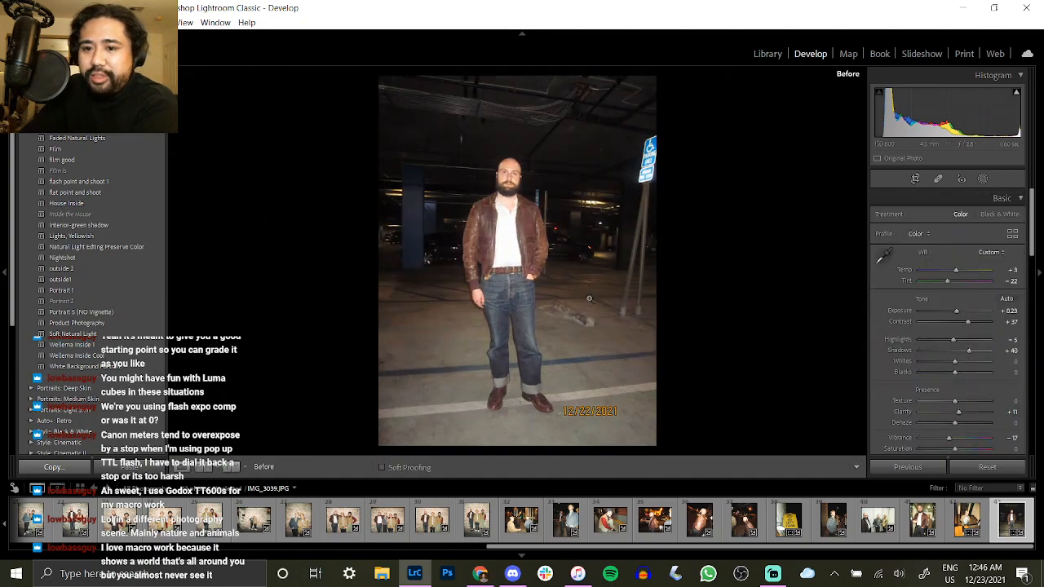
pyautogui.press('\\')
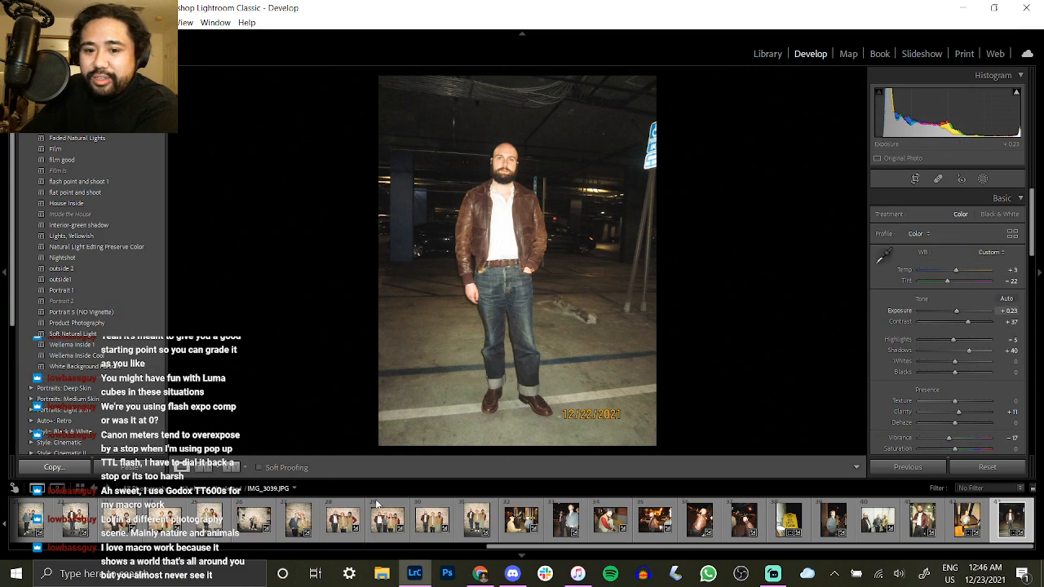
# Open IMG_3009, the unedited photo of the man gesturing at the bar table.
pyautogui.moveTo(501, 548); pyautogui.dragTo(73, 548)
pyautogui.click(564, 522)
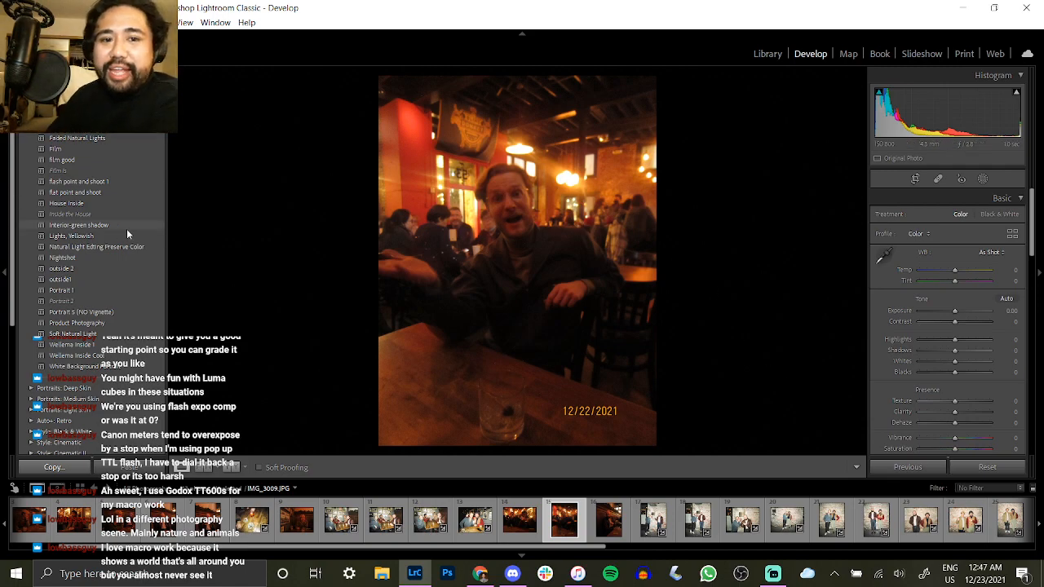
# Try the flat point and shoot preset on IMG_3009 with the tone curve's black point at output 16, and reset the photo.
pyautogui.click(112, 194)
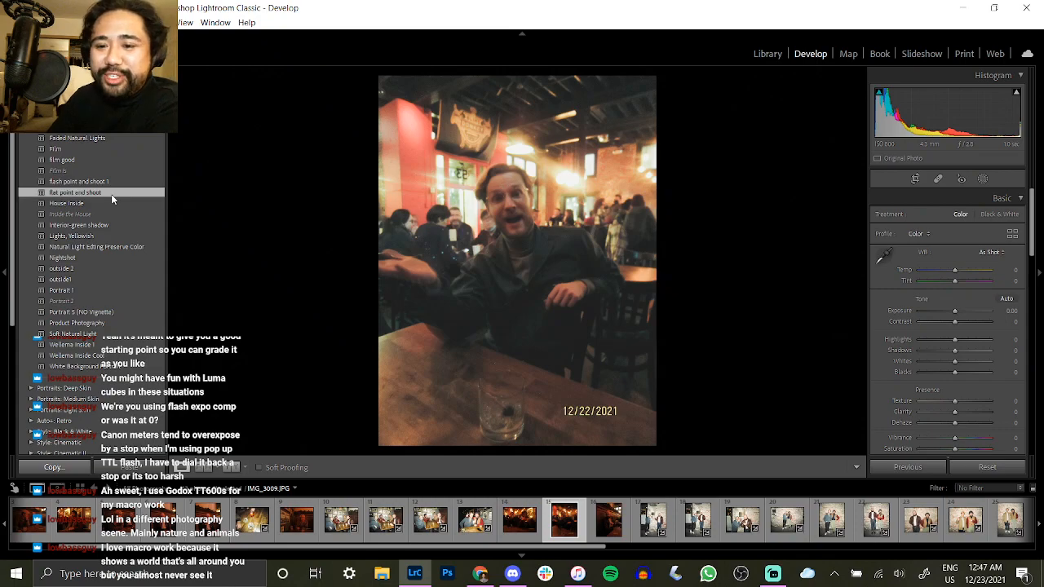
pyautogui.scroll(-5, 933, 295)
pyautogui.scroll(-2, 934, 295)
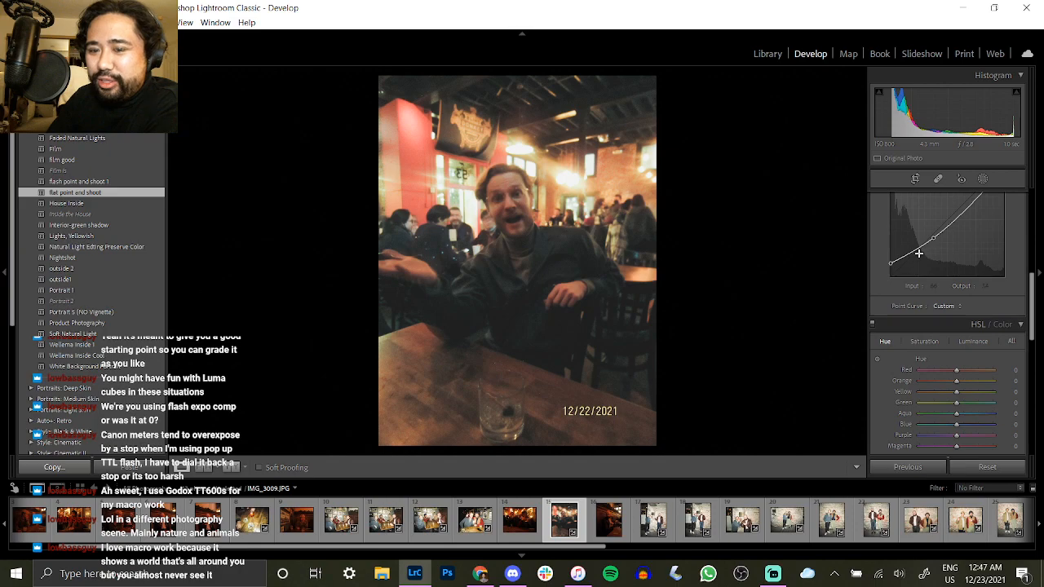
pyautogui.moveTo(889, 264); pyautogui.dragTo(890, 270)
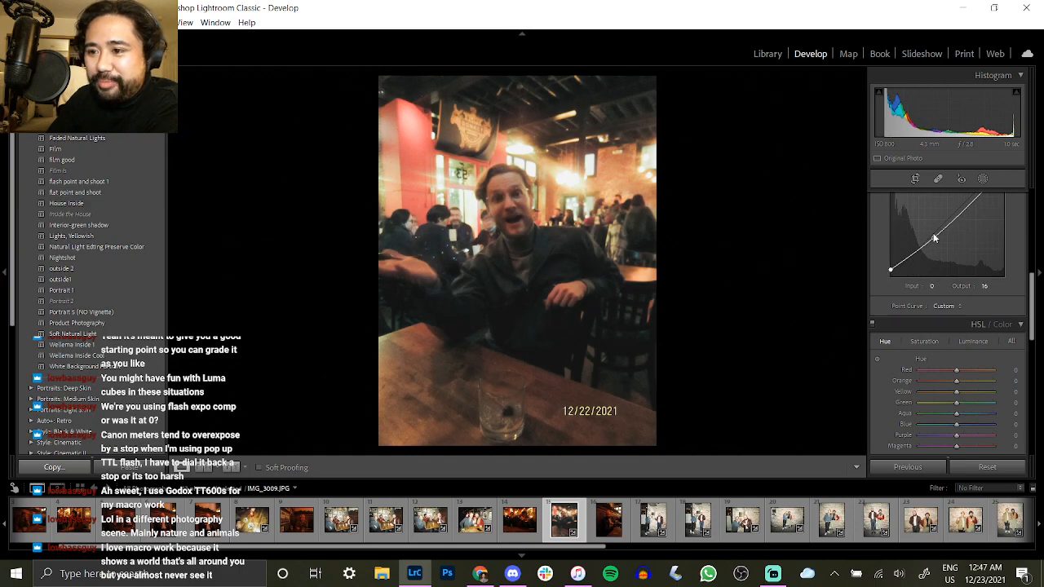
pyautogui.click(987, 466)
# Paste the copied develop settings onto IMG_3009, set Exposure to +1.54, and inspect the jacket and background detail up close.
pyautogui.click(130, 467)
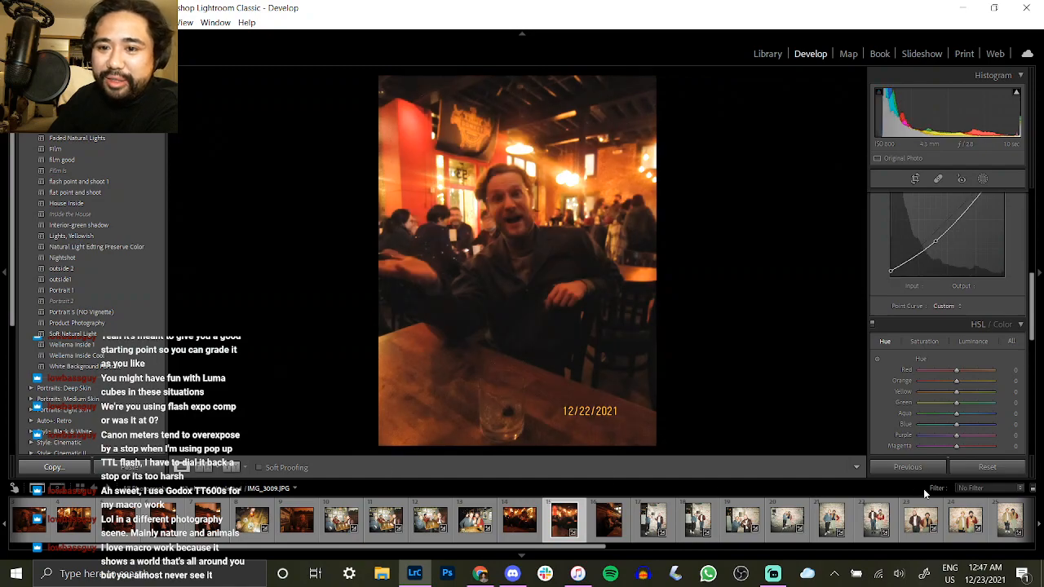
pyautogui.scroll(10, 945, 367)
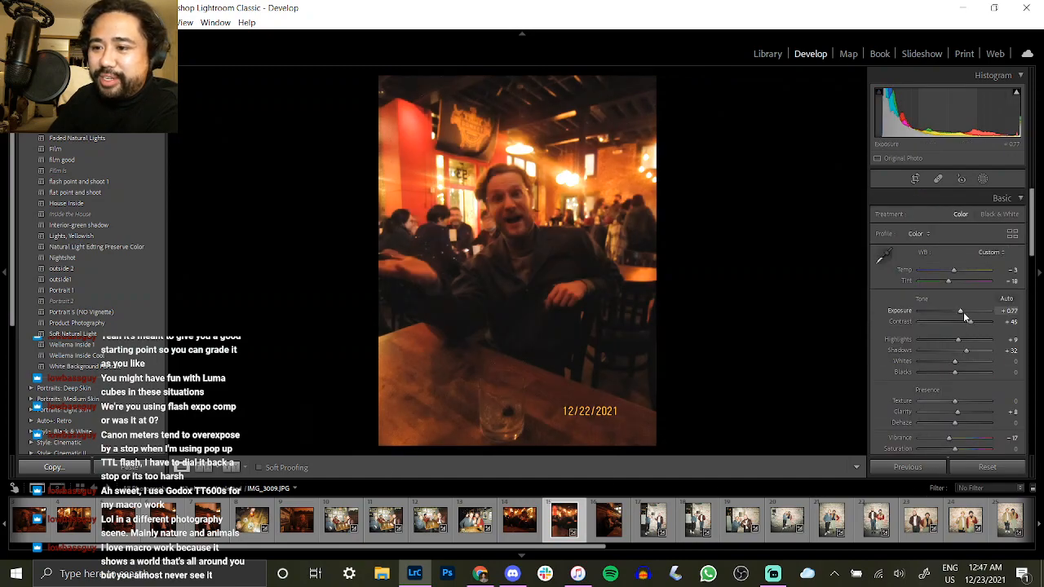
pyautogui.moveTo(964, 315); pyautogui.dragTo(969, 319)
pyautogui.click(536, 274)
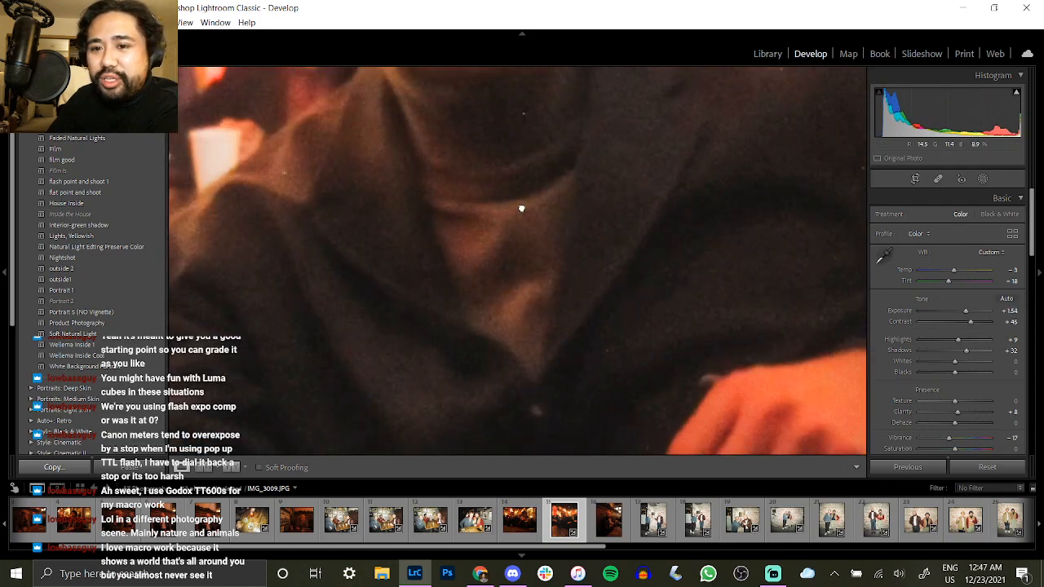
pyautogui.click(522, 207)
pyautogui.click(545, 246)
pyautogui.click(545, 245)
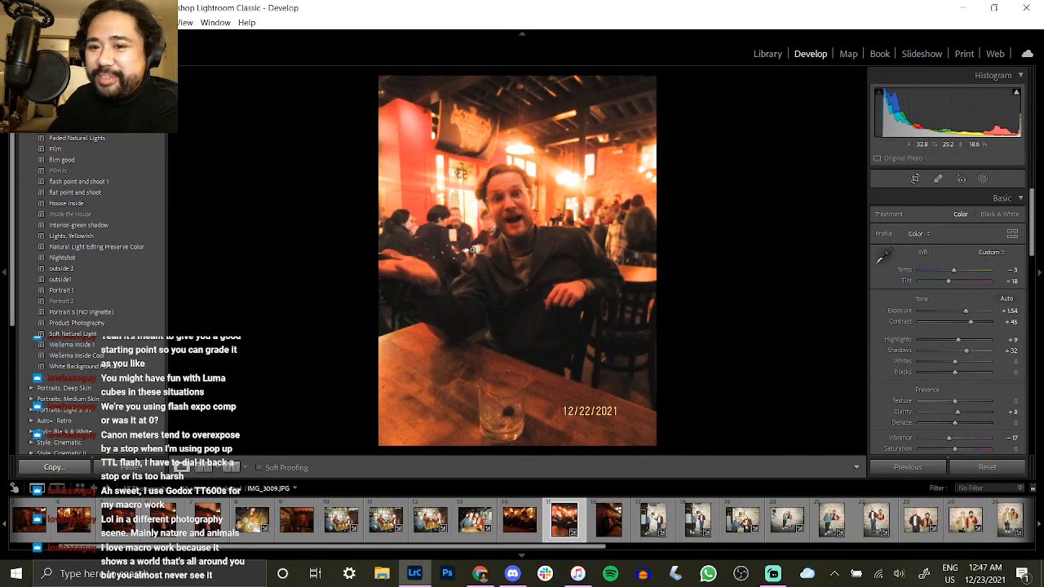
pyautogui.click(448, 178)
pyautogui.moveTo(466, 188); pyautogui.dragTo(536, 350)
pyautogui.click(537, 350)
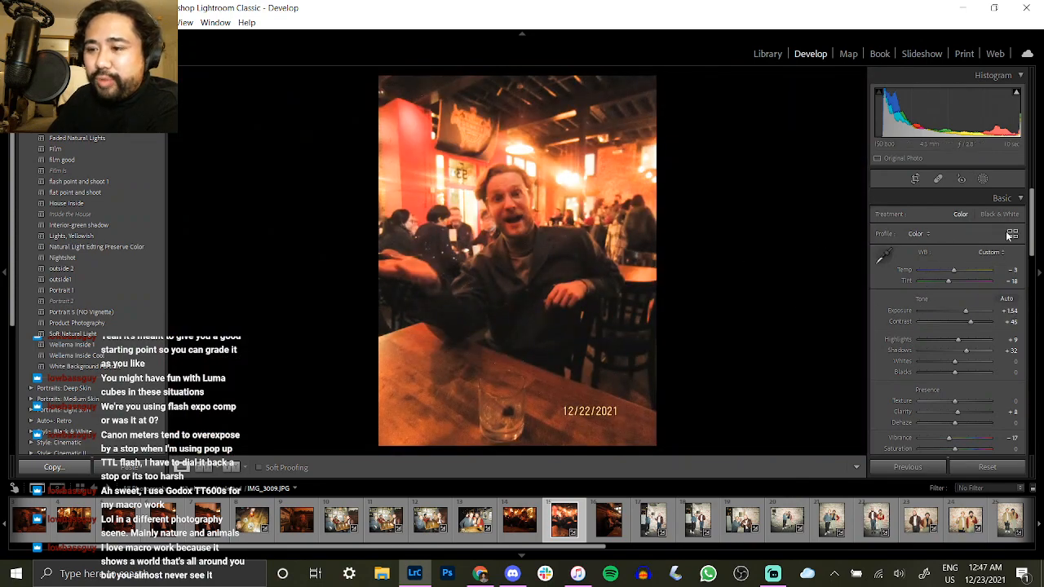
# Set IMG_3009's Temp to -11, Tint to -32, Vibrance to -9 and Highlights to +17, comparing the edit with the original.
pyautogui.moveTo(952, 275); pyautogui.dragTo(949, 275)
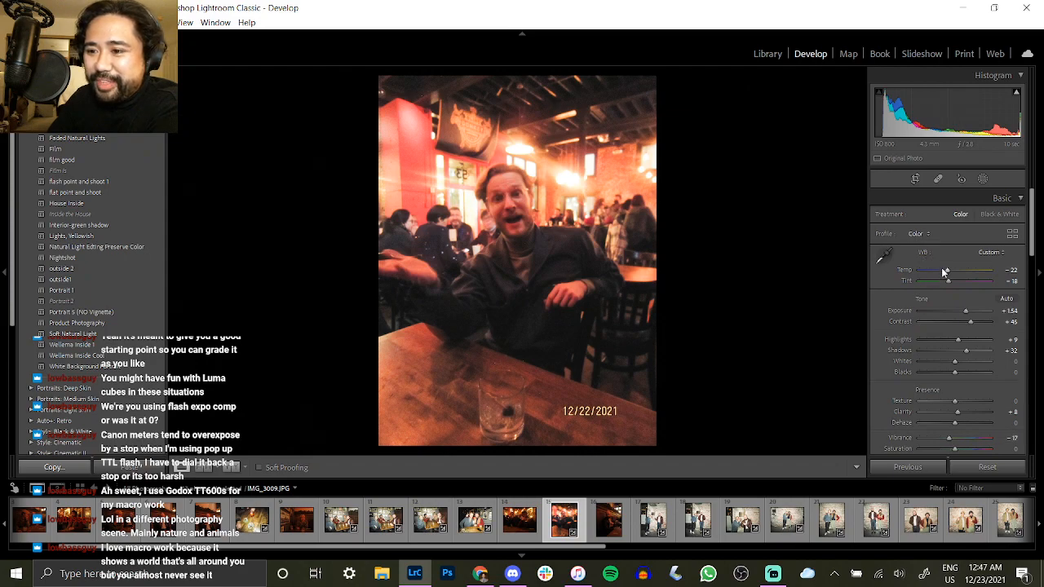
pyautogui.moveTo(945, 269); pyautogui.dragTo(949, 271)
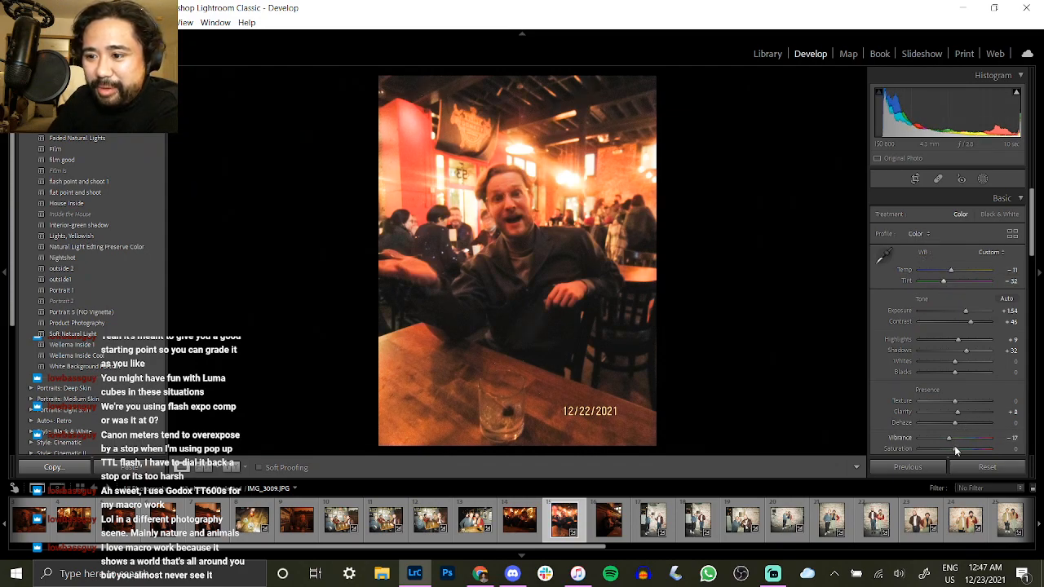
pyautogui.moveTo(946, 438); pyautogui.dragTo(953, 437)
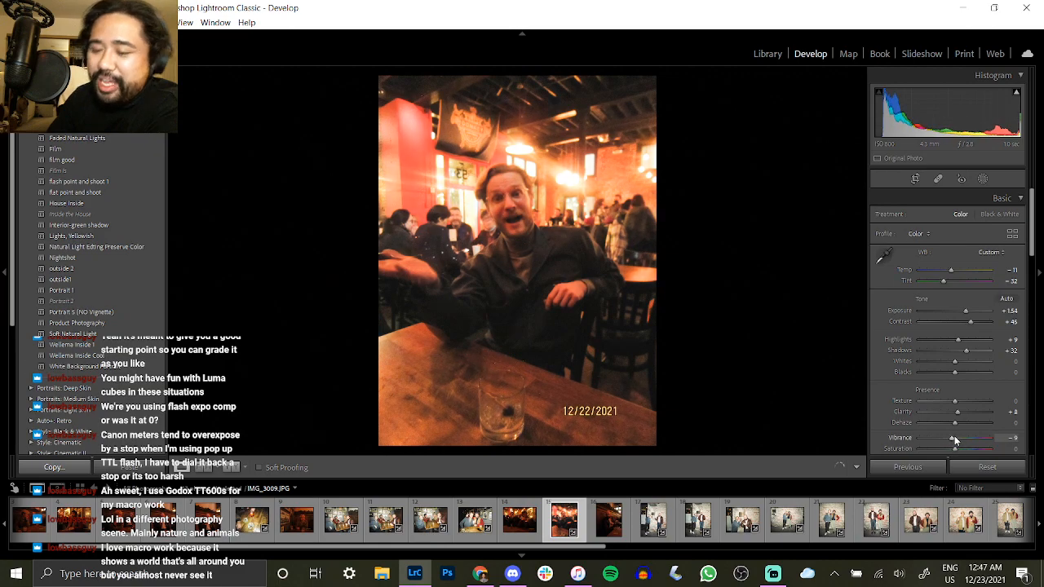
pyautogui.press('\\')
pyautogui.press('\\')
pyautogui.press('\\')
pyautogui.press('\\')
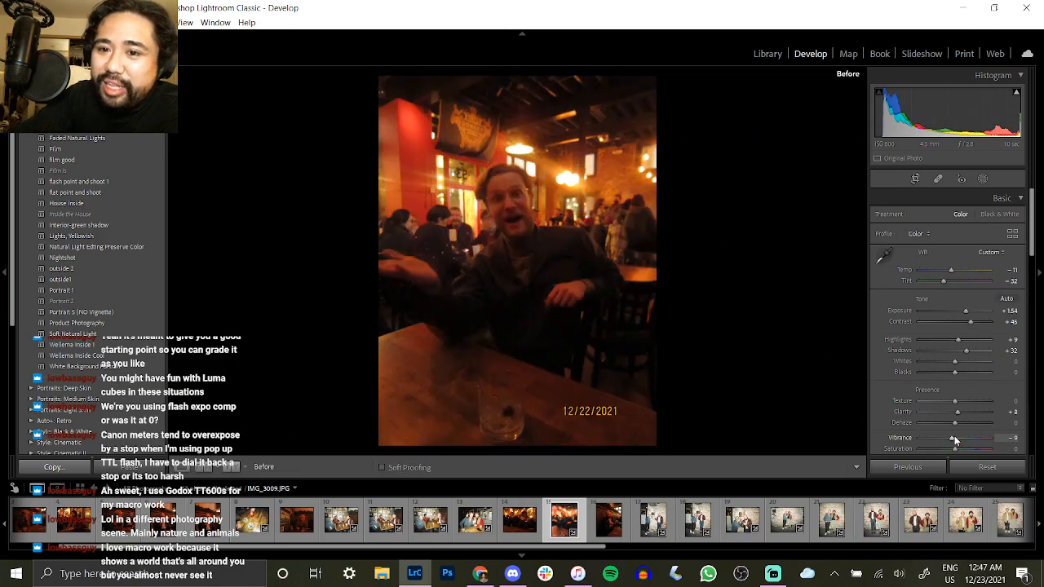
pyautogui.press('\\')
pyautogui.press('\\')
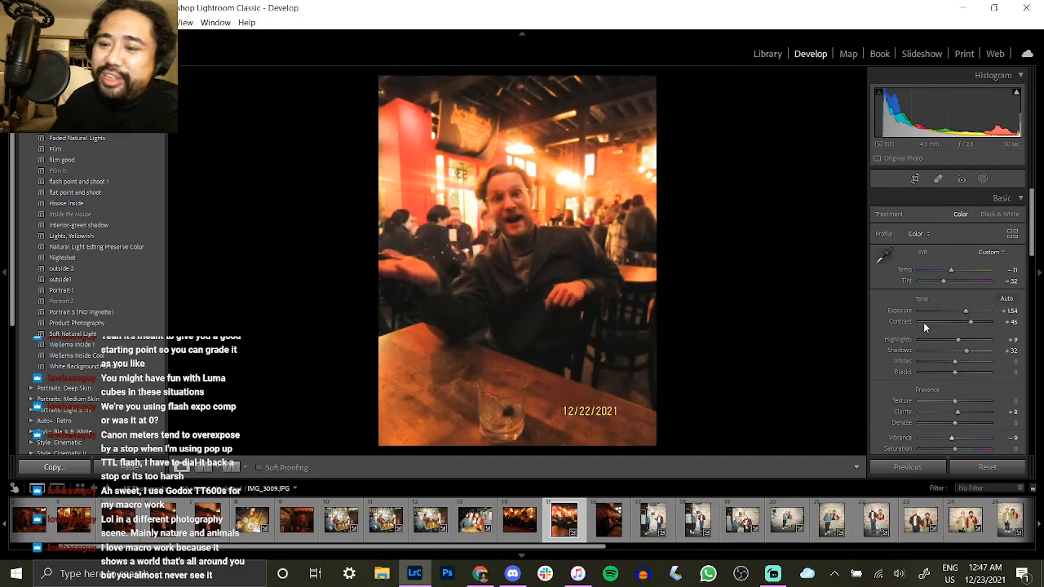
pyautogui.moveTo(955, 338); pyautogui.dragTo(959, 337)
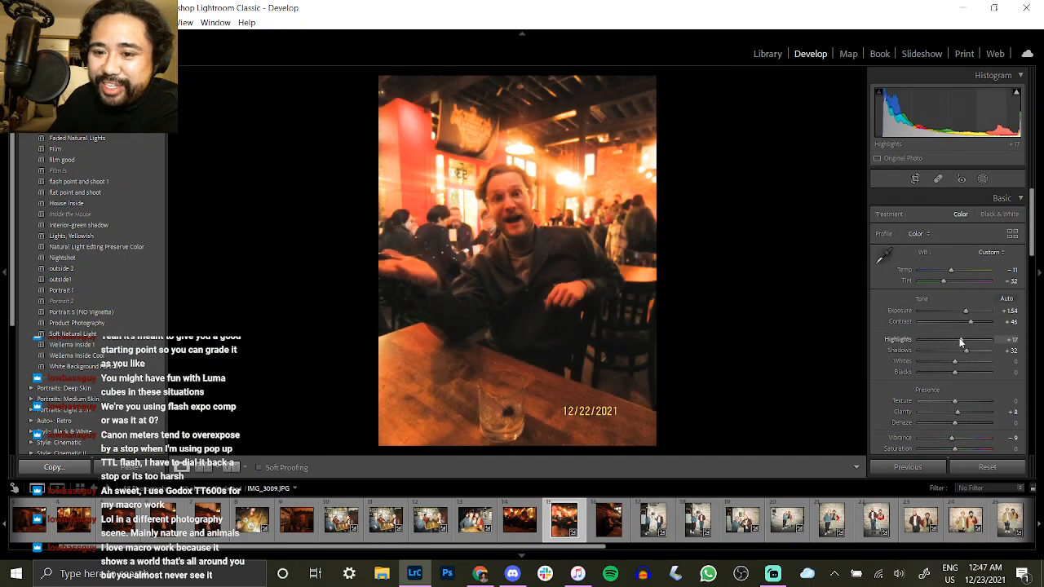
# Copy IMG_3009's develop settings, apply them to IMG_3010, the bearded man in the wooden booth, and set Exposure to +2.00.
pyautogui.click(47, 467)
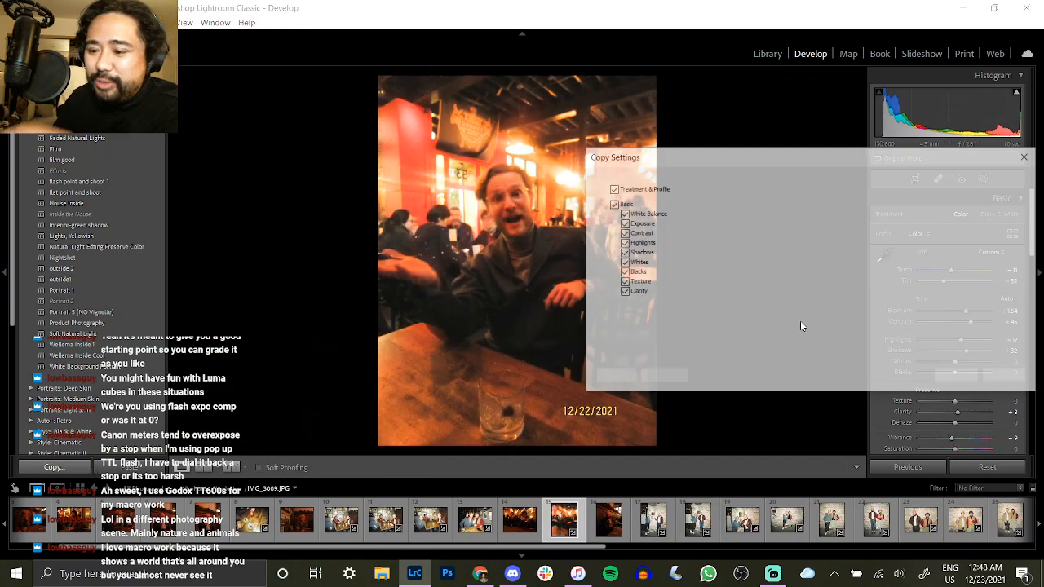
pyautogui.press('Return')
pyautogui.click(607, 526)
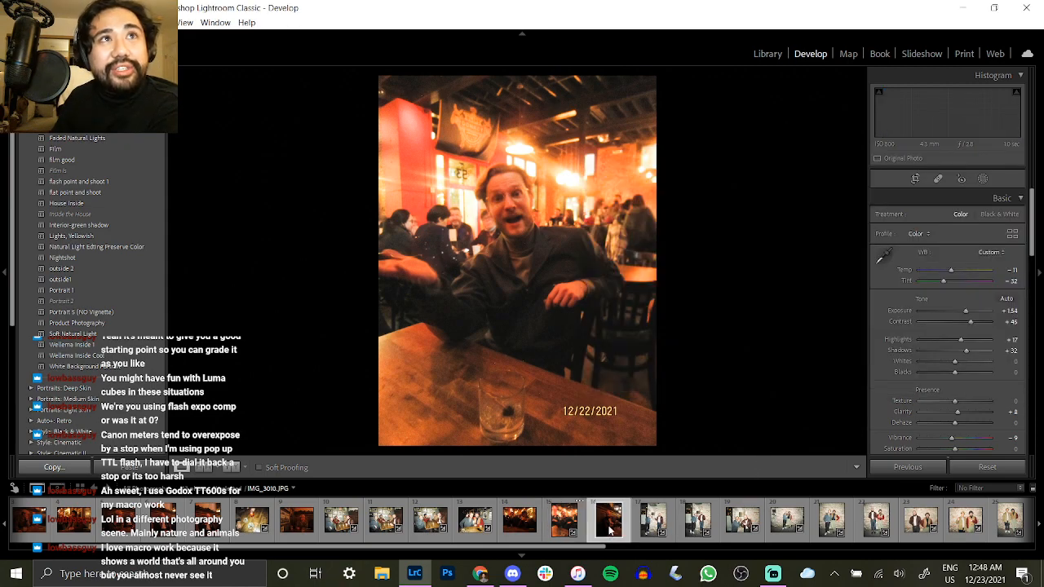
pyautogui.click(151, 472)
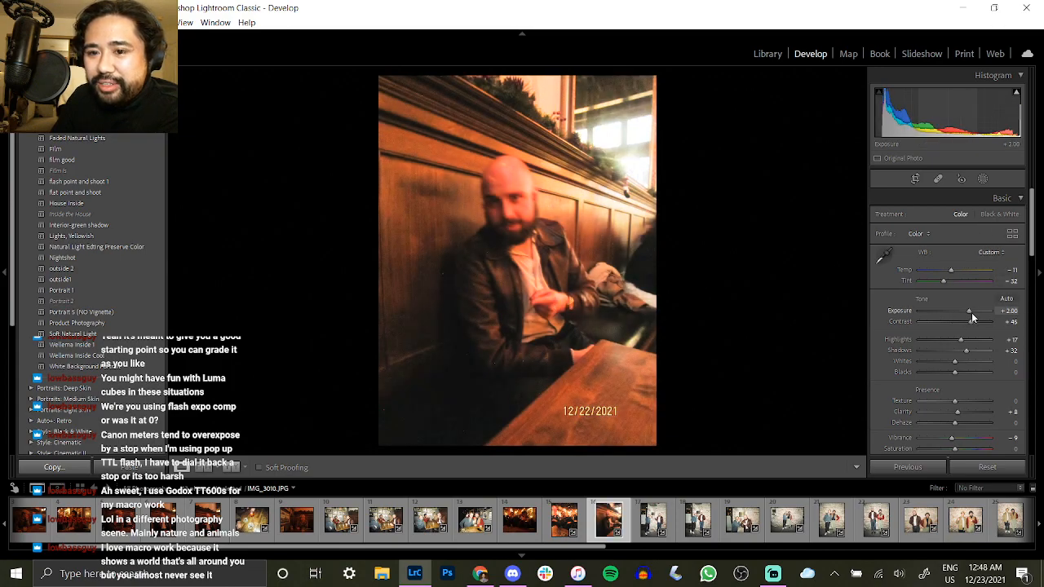
# Set IMG_3010's Tint to -60 and Vibrance to -14, comparing the edit with the original.
pyautogui.moveTo(944, 281); pyautogui.dragTo(935, 283)
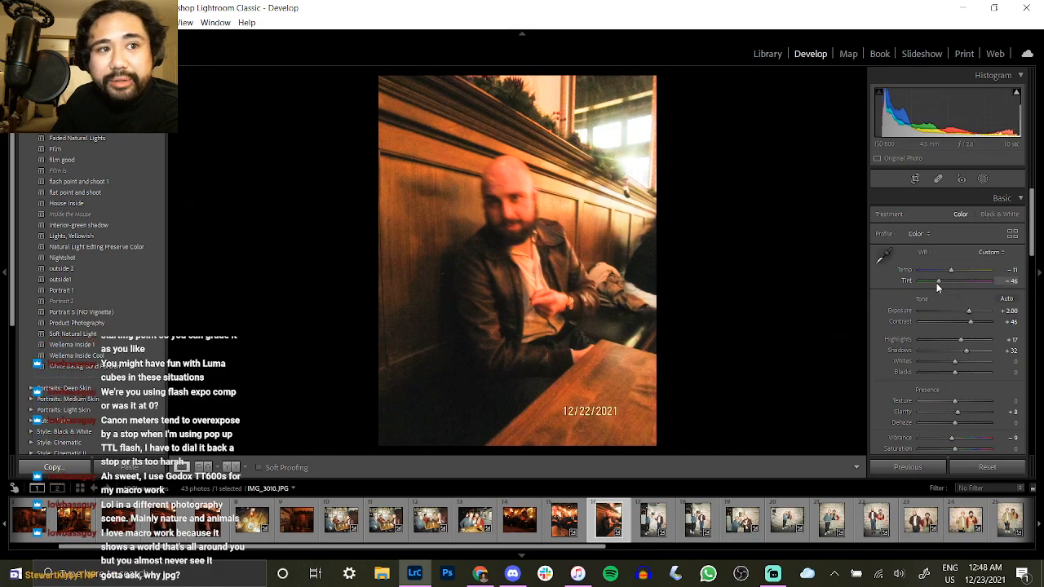
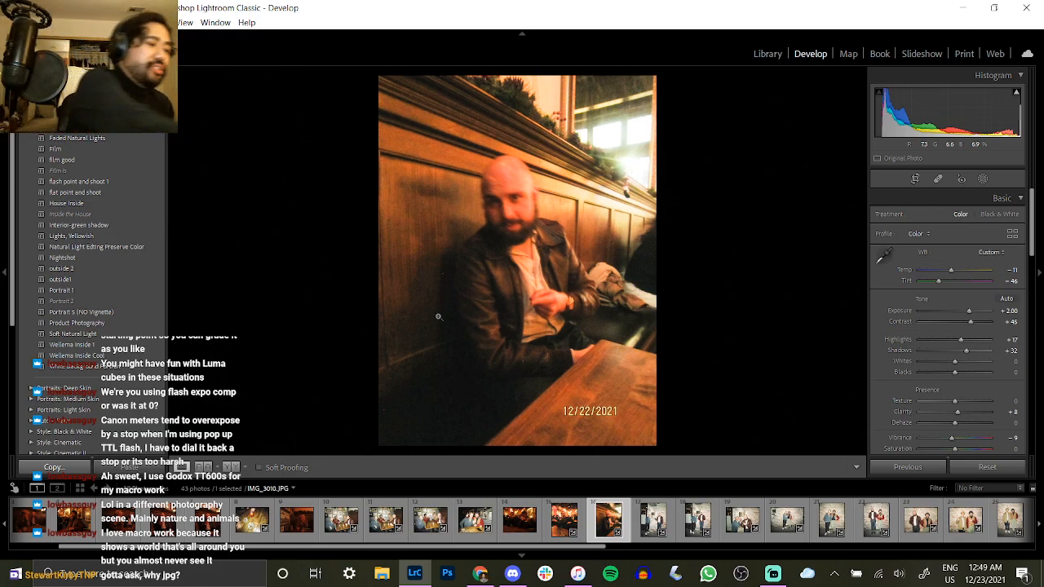
pyautogui.rightClick(438, 316)
pyautogui.click(751, 191)
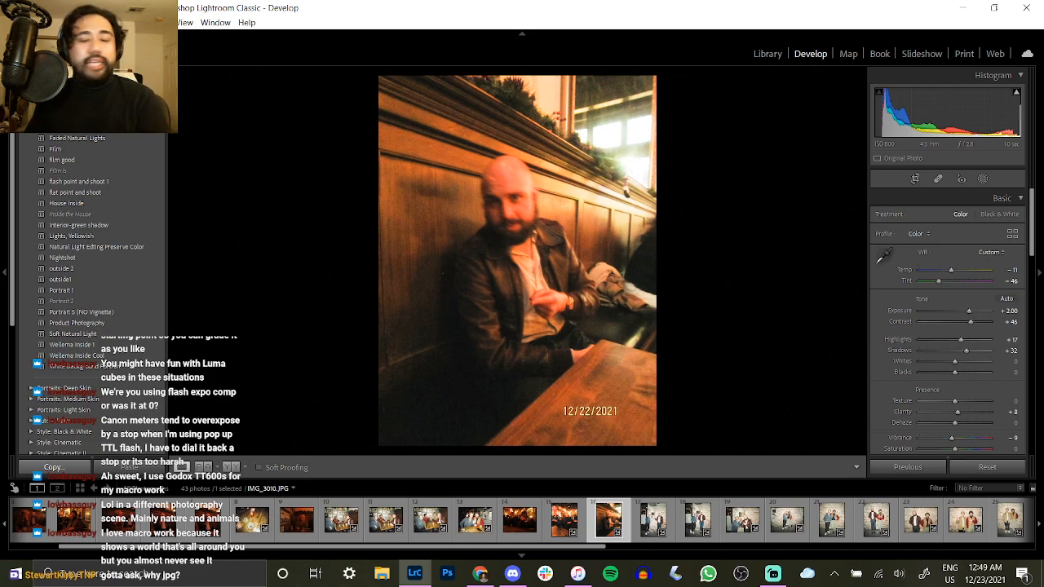
pyautogui.press('\\')
pyautogui.press('\\')
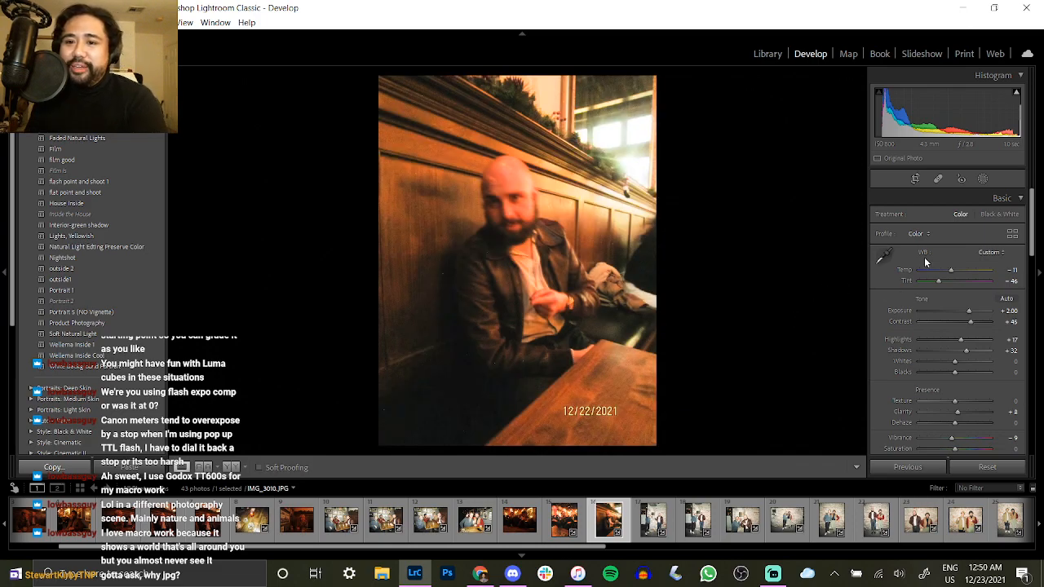
pyautogui.moveTo(938, 284); pyautogui.dragTo(934, 283)
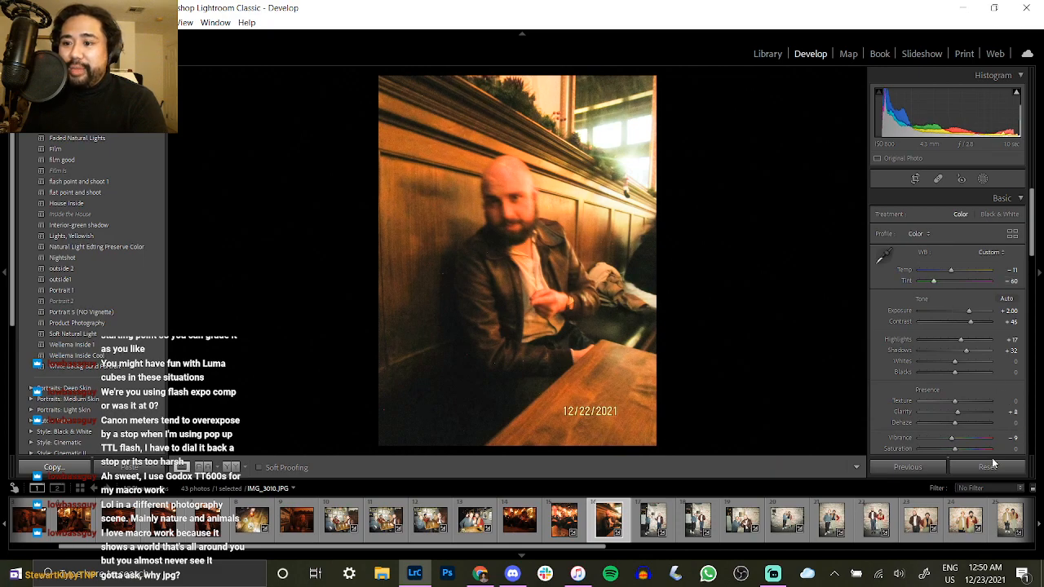
pyautogui.moveTo(951, 437); pyautogui.dragTo(950, 440)
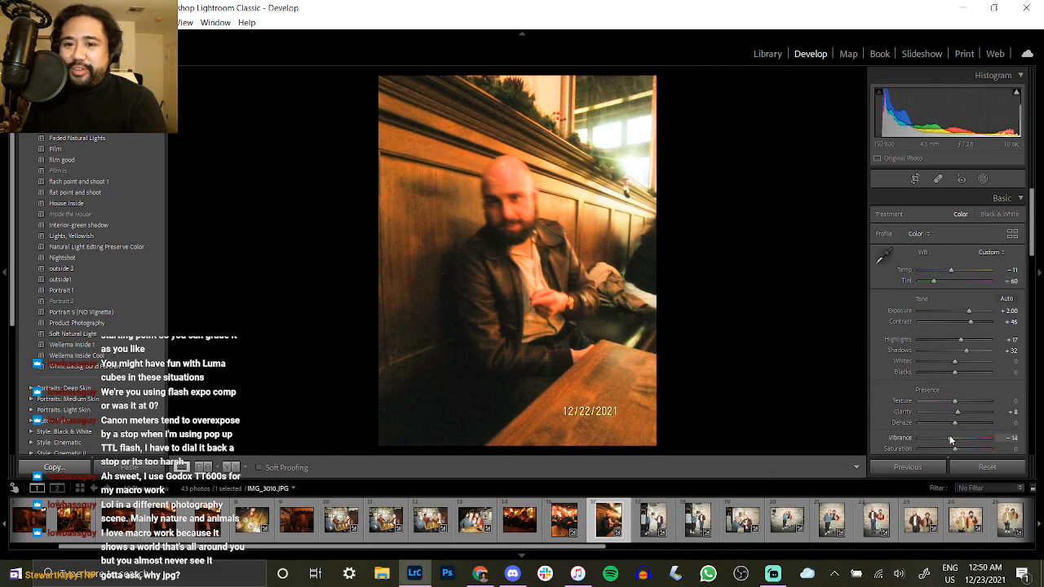
# Copy IMG_3010's develop settings and apply them to IMG_3008, the photo of two men drinking at the bar.
pyautogui.click(71, 467)
pyautogui.press('Return')
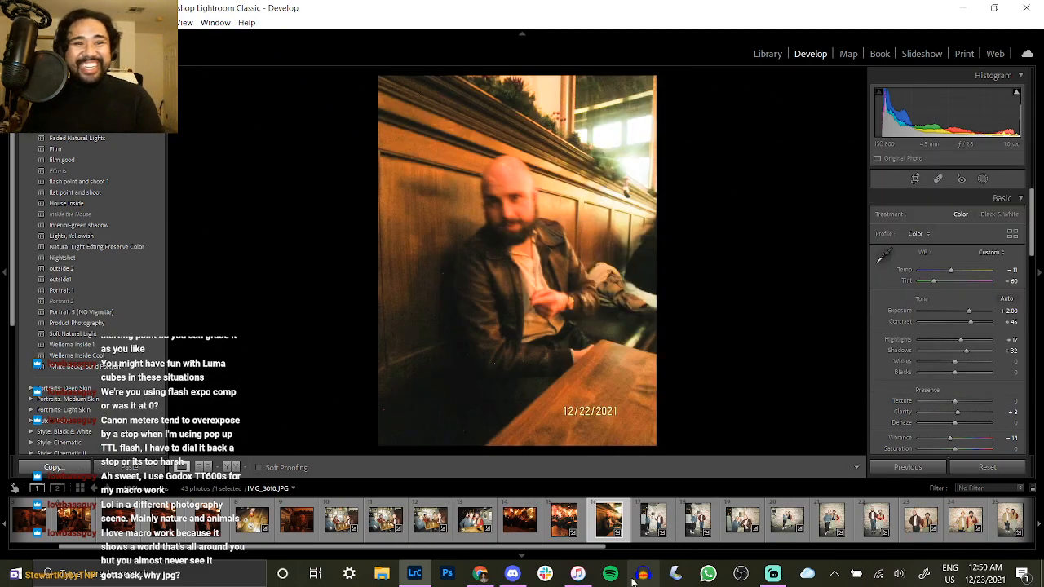
pyautogui.click(541, 531)
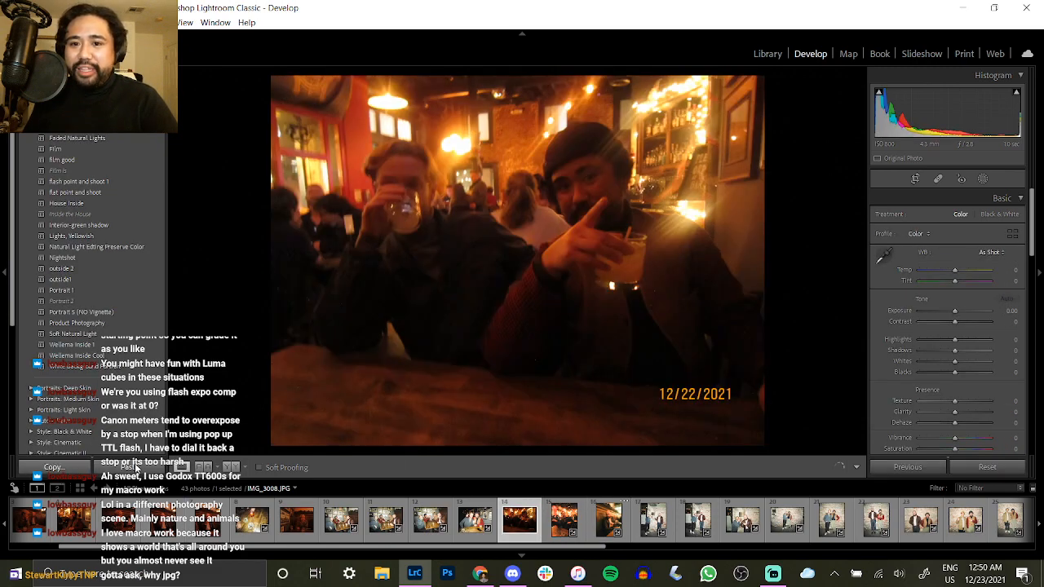
pyautogui.click(130, 467)
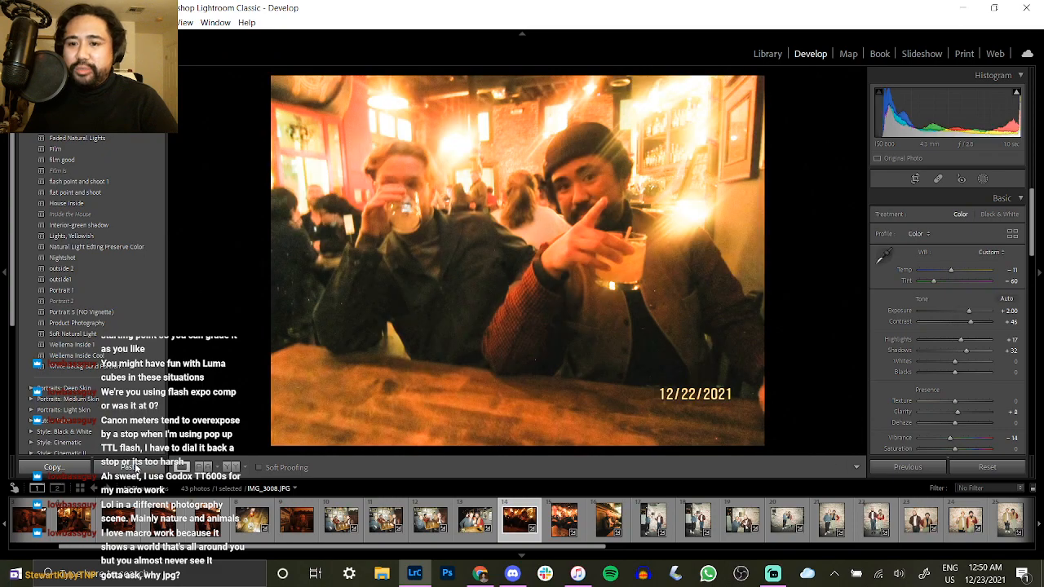
# Inspect the noise in IMG_3008's dark areas up close, and set Exposure to +1.46 and Tint to -65.
pyautogui.click(298, 290)
pyautogui.moveTo(383, 349); pyautogui.dragTo(377, 229)
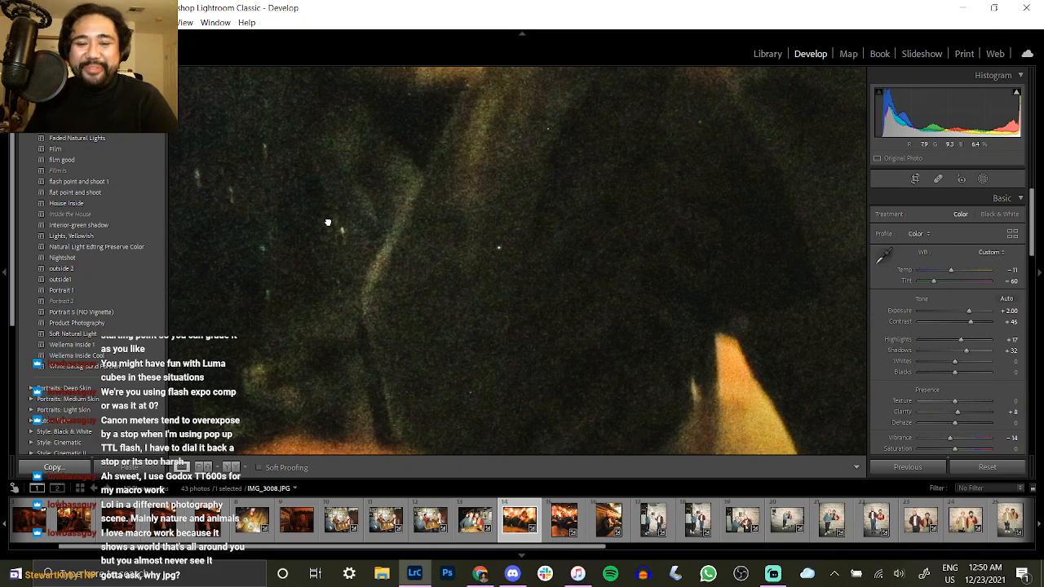
pyautogui.click(329, 223)
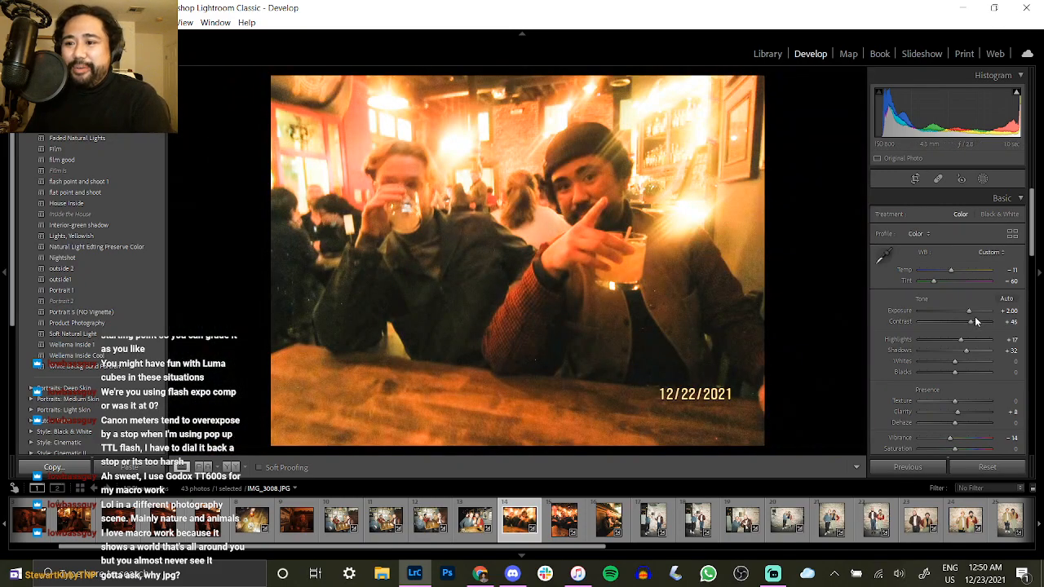
pyautogui.moveTo(962, 309); pyautogui.dragTo(931, 281)
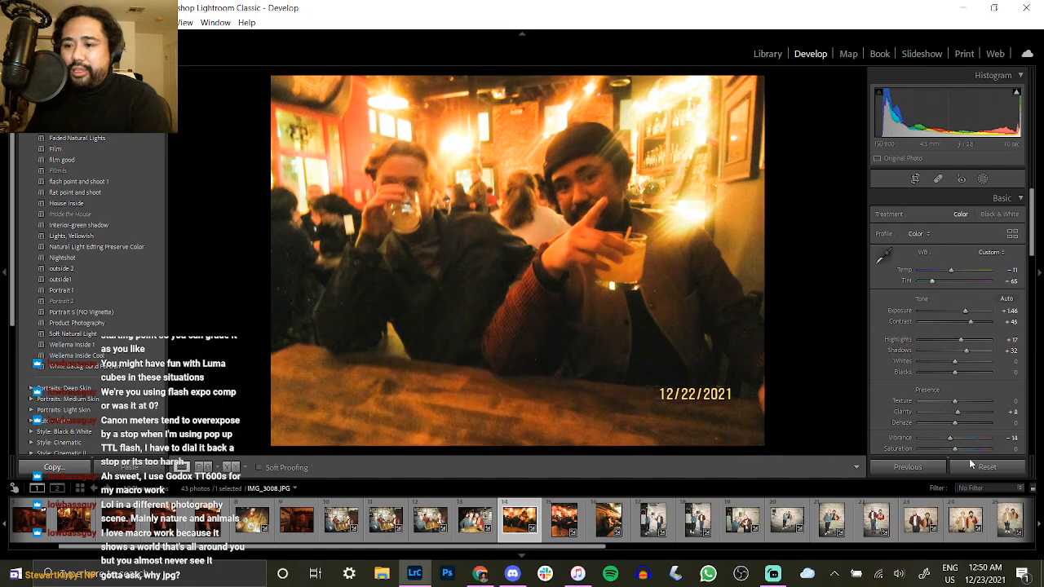
# Set IMG_3008's Vibrance to -31, copy its develop settings and apply them to IMG_3003, the blond man leaning on the table.
pyautogui.moveTo(943, 437); pyautogui.dragTo(944, 438)
pyautogui.click(67, 468)
pyautogui.press('Return')
pyautogui.click(309, 521)
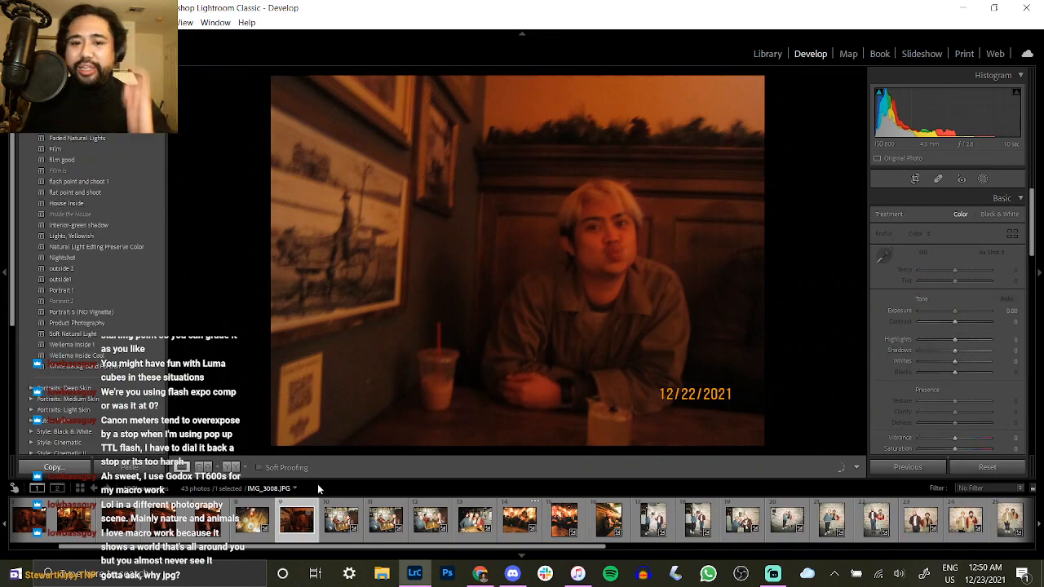
pyautogui.click(135, 468)
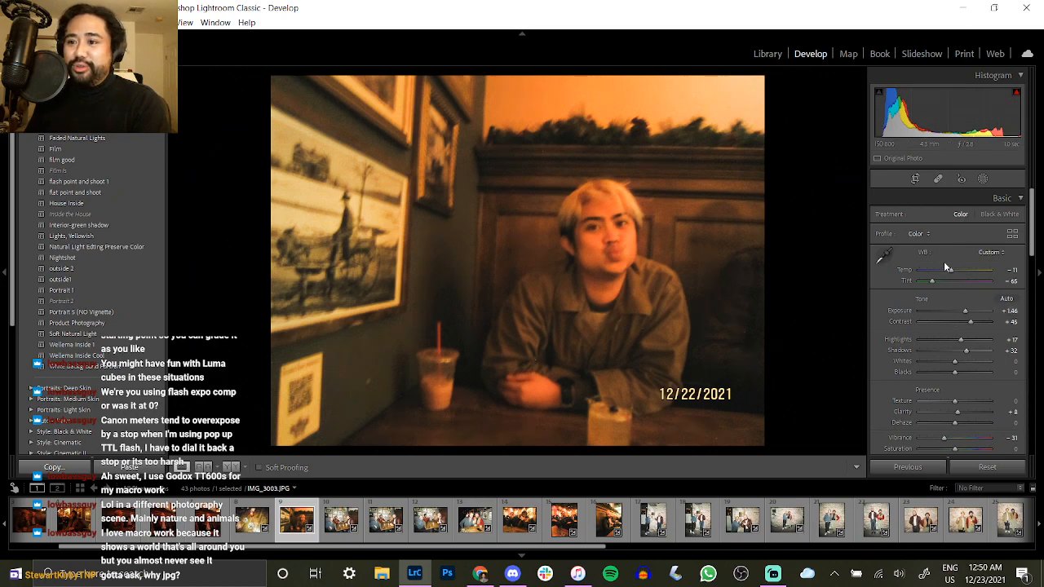
# Try Temp -17, Tint -43 and Vibrance -29 on IMG_3003, comparing the edit with the original.
pyautogui.moveTo(933, 283); pyautogui.dragTo(947, 271)
pyautogui.moveTo(943, 437)
pyautogui.mouseDown()
pyautogui.moveTo(935, 438)
pyautogui.moveTo(949, 438)
pyautogui.mouseUp()
pyautogui.press('\\')
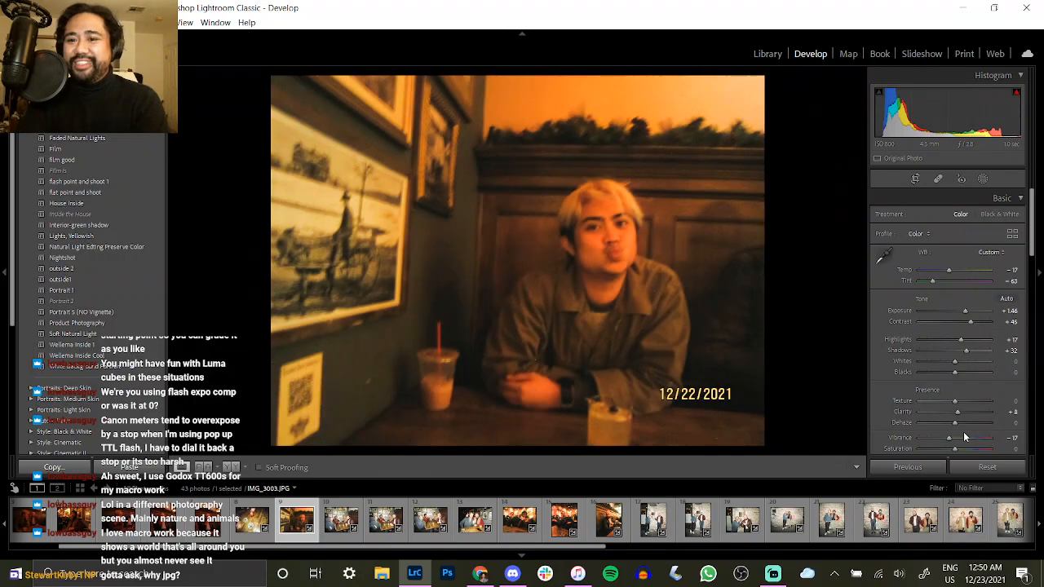
pyautogui.press('\\')
pyautogui.moveTo(932, 281); pyautogui.dragTo(939, 286)
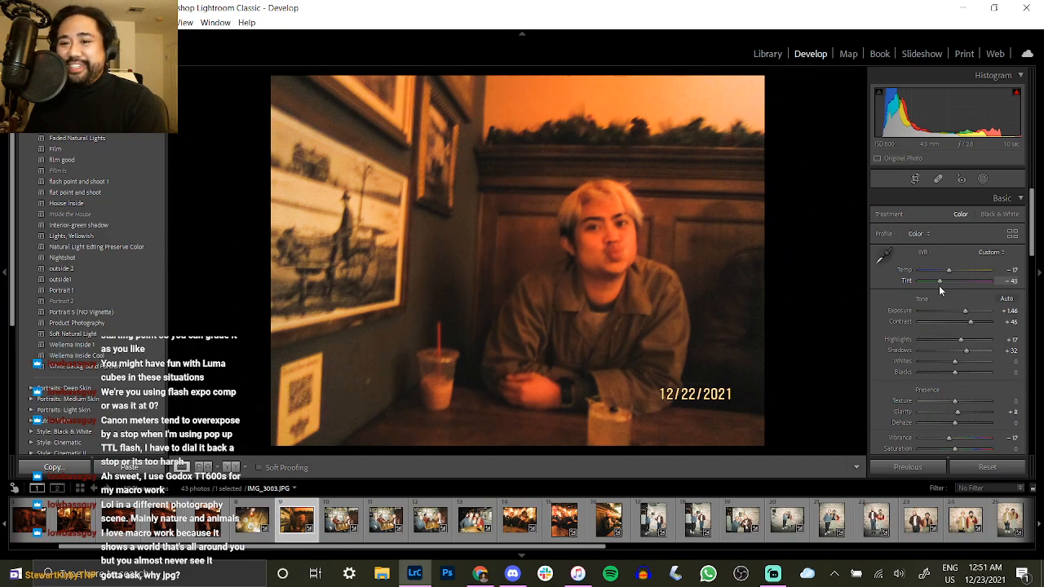
pyautogui.moveTo(948, 437); pyautogui.dragTo(943, 436)
pyautogui.moveTo(959, 313); pyautogui.dragTo(964, 313)
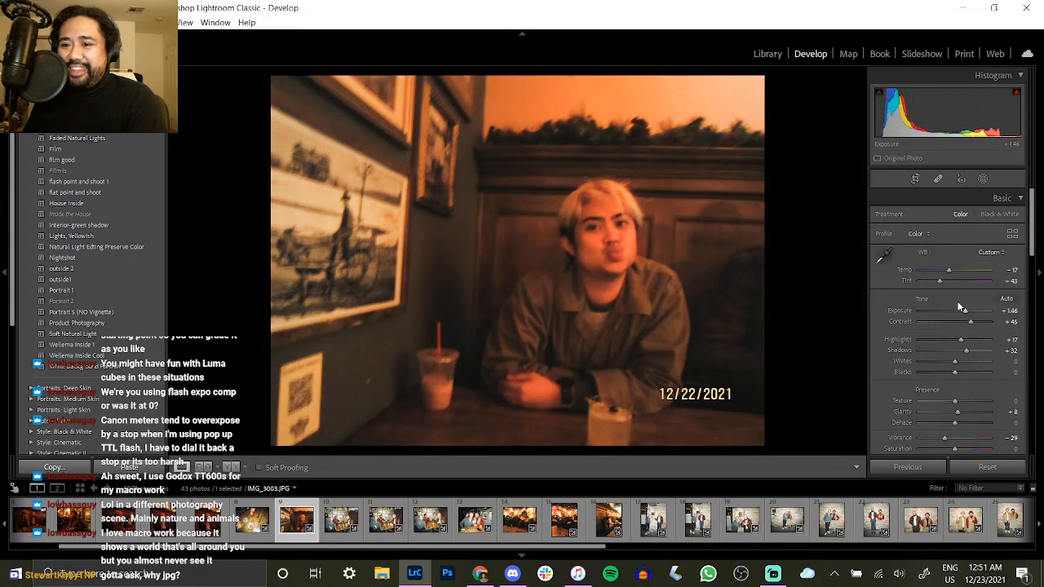
# Reset IMG_3003's Temp, Tint and Vibrance, compare with the original, and set Vibrance to -31 and Tint to -14.
pyautogui.doubleClick(898, 269)
pyautogui.doubleClick(903, 276)
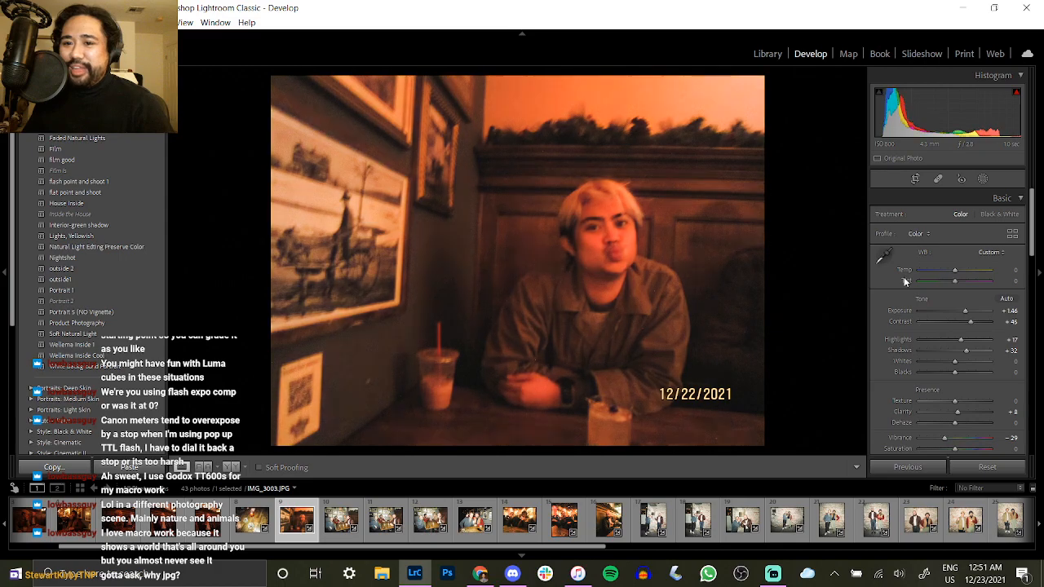
pyautogui.doubleClick(909, 436)
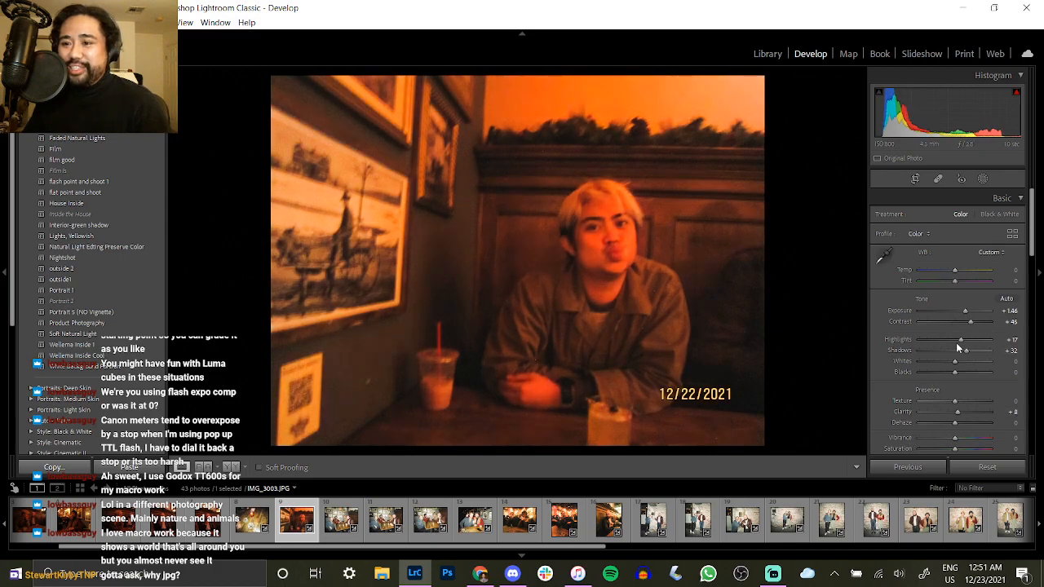
pyautogui.press('\\')
pyautogui.press('\\')
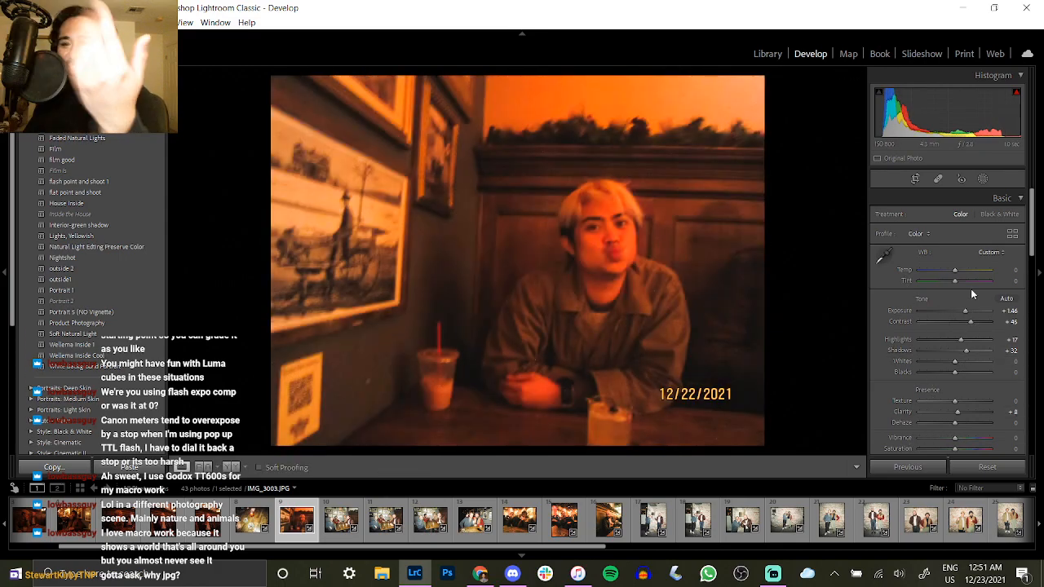
pyautogui.moveTo(955, 438); pyautogui.dragTo(943, 435)
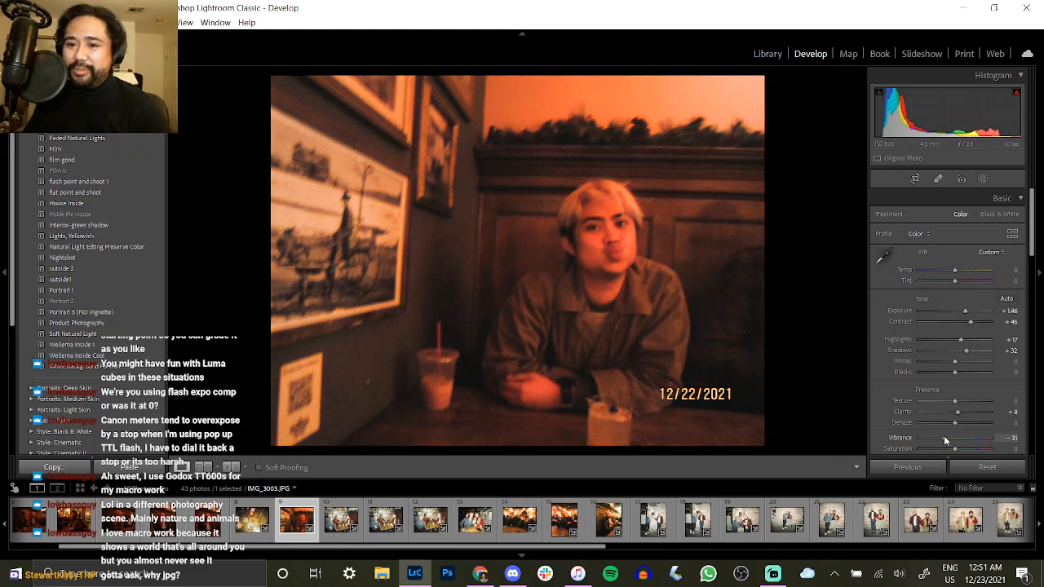
pyautogui.moveTo(955, 281); pyautogui.dragTo(948, 281)
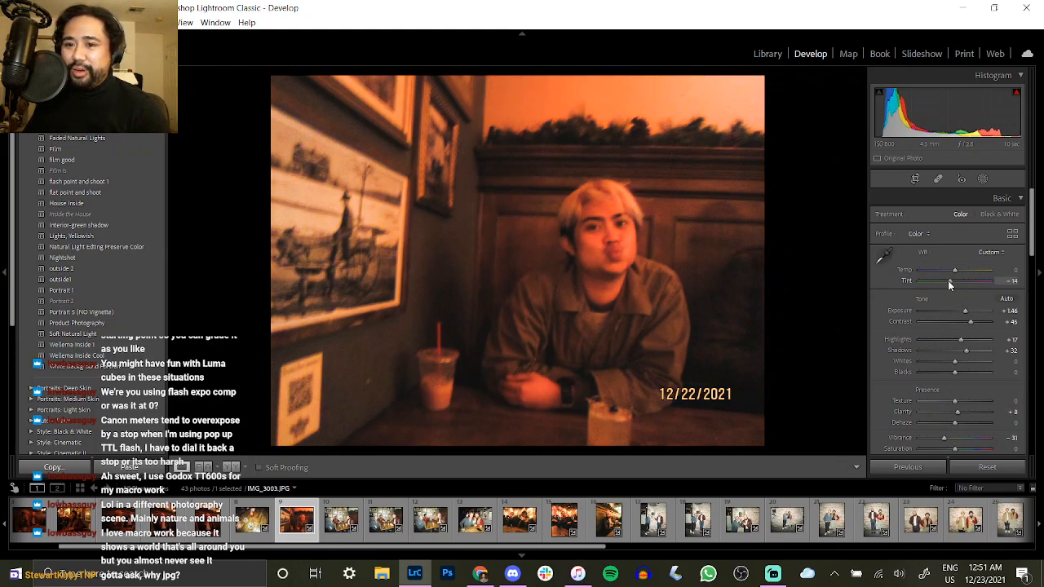
# Try a Red hue shift of +60 and a lower Red saturation on IMG_3003, undoing each change.
pyautogui.scroll(-10, 967, 336)
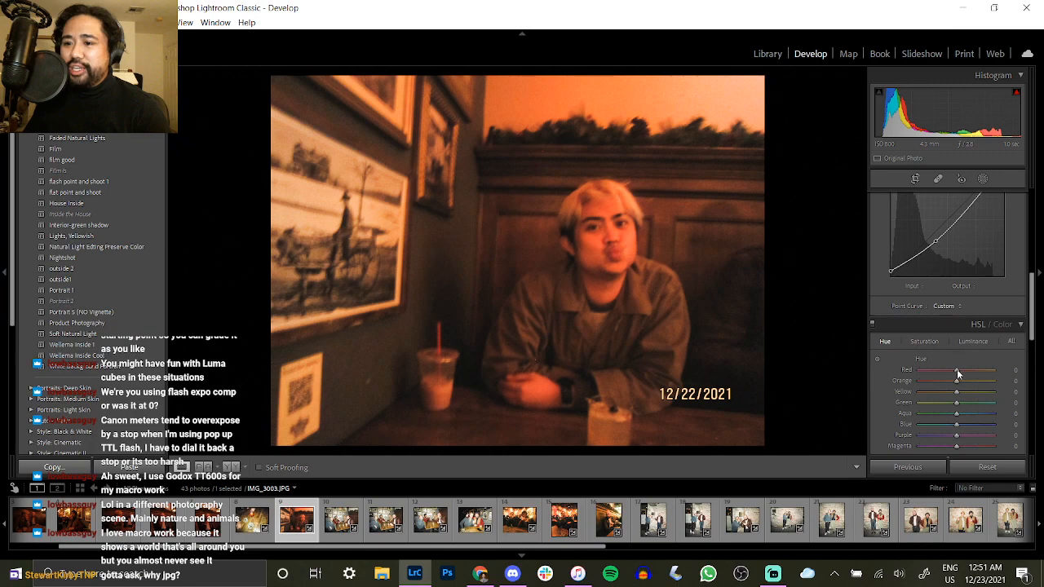
pyautogui.moveTo(961, 373)
pyautogui.mouseDown()
pyautogui.moveTo(938, 363)
pyautogui.moveTo(979, 375)
pyautogui.mouseUp()
pyautogui.hotkey('ctrl', 'z')
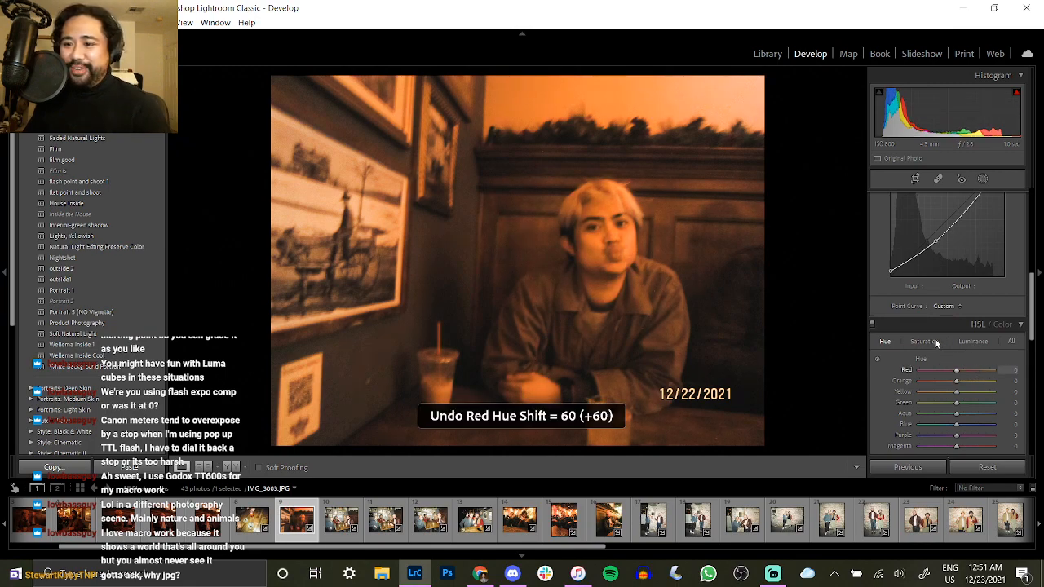
pyautogui.click(926, 343)
pyautogui.moveTo(956, 369); pyautogui.dragTo(932, 371)
pyautogui.hotkey('ctrl', 'z')
pyautogui.click(885, 341)
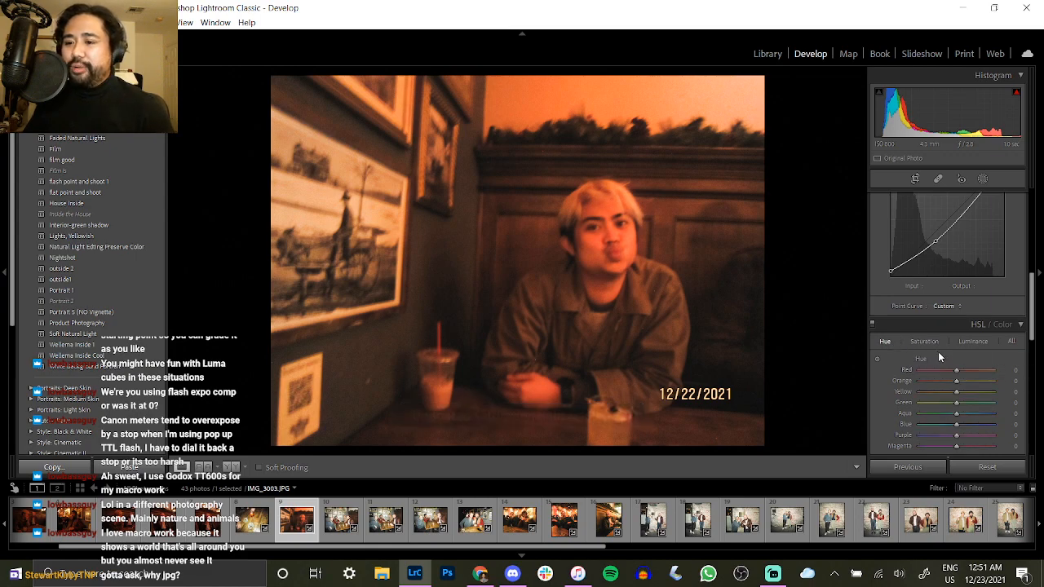
# Set IMG_3003's Tint to -28 and Vibrance to -18.
pyautogui.scroll(5, 938, 351)
pyautogui.moveTo(946, 282); pyautogui.dragTo(943, 279)
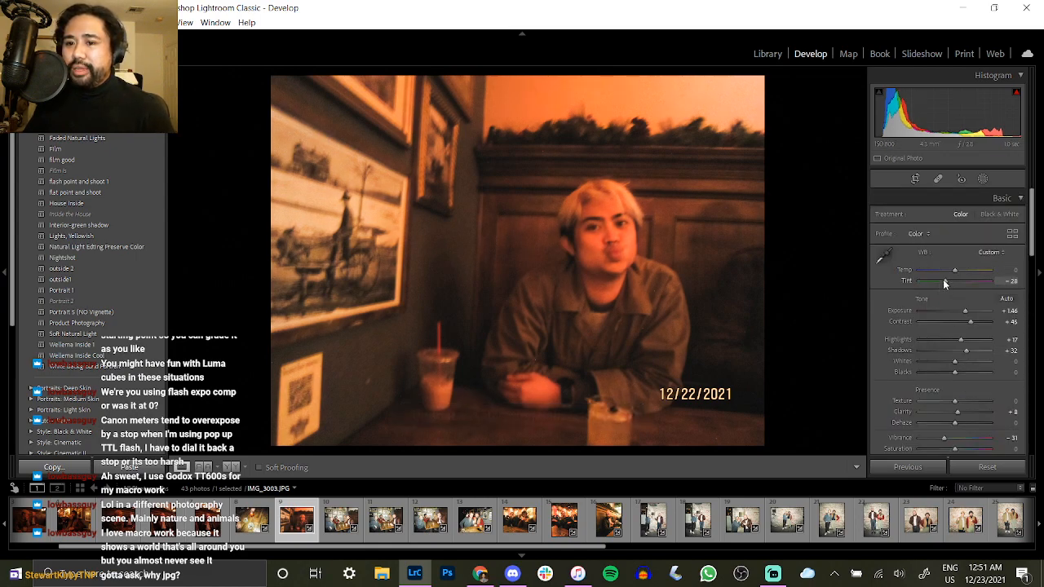
pyautogui.moveTo(947, 439); pyautogui.dragTo(951, 440)
# Copy IMG_3003's develop settings and apply them to IMG_3001, the bearded man pointing at the camera.
pyautogui.click(85, 467)
pyautogui.press('Return')
pyautogui.click(214, 528)
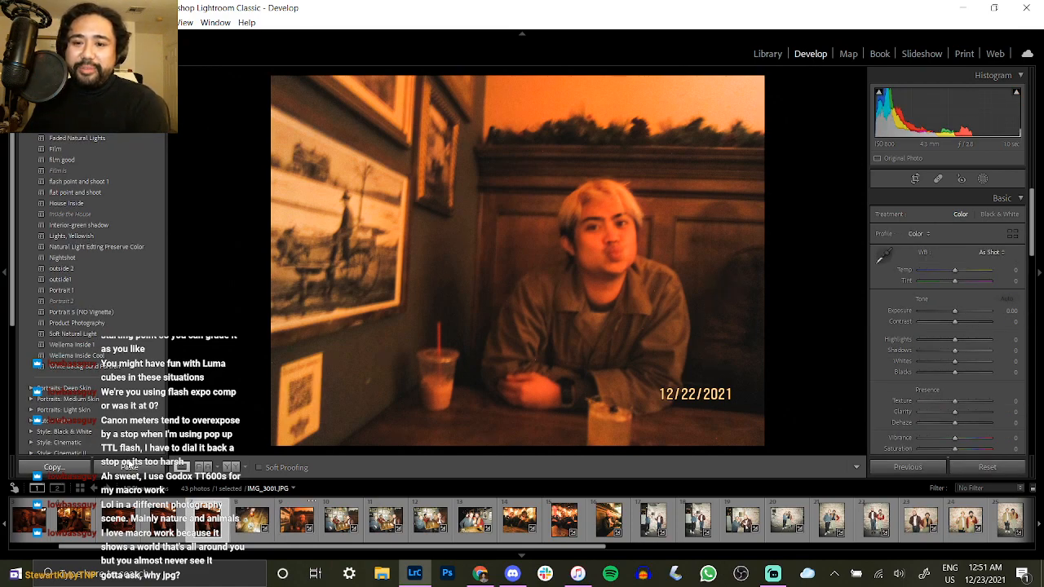
pyautogui.click(128, 467)
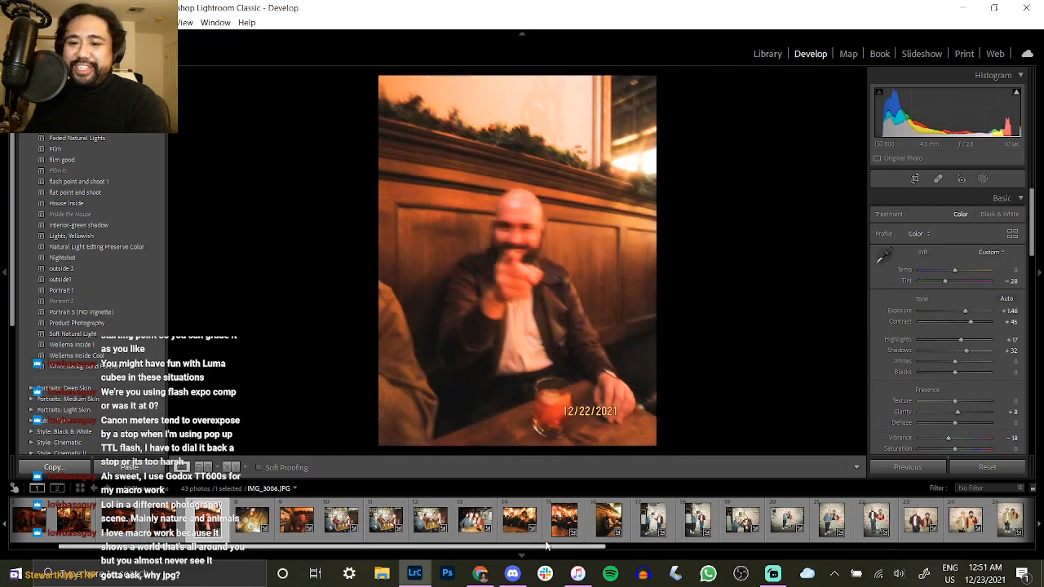
# Copy IMG_3010's develop settings, set that photo's Contrast to +18, and apply the copied settings to IMG_3001.
pyautogui.click(611, 525)
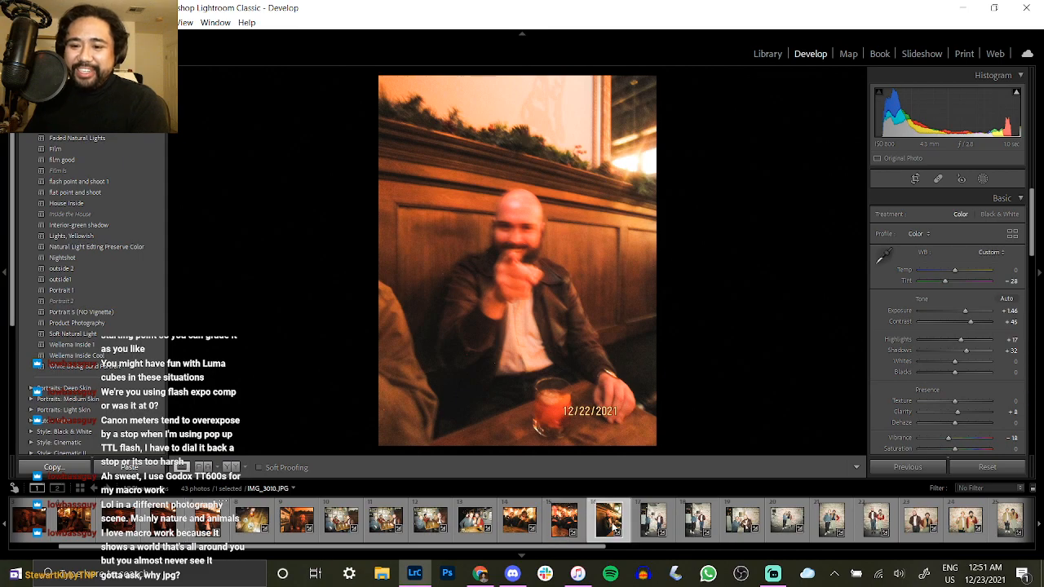
pyautogui.click(68, 468)
pyautogui.click(946, 373)
pyautogui.click(960, 321)
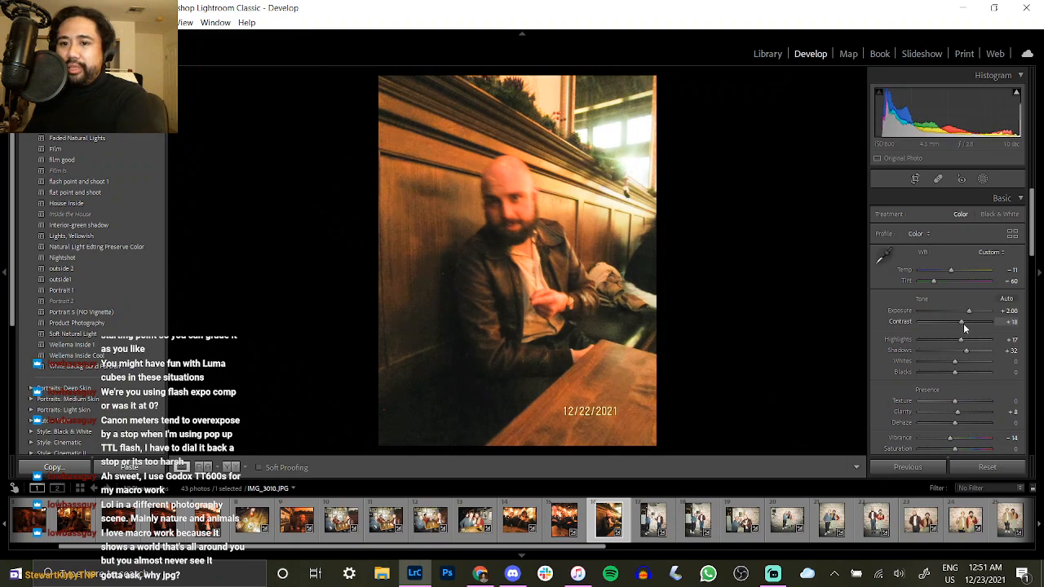
pyautogui.click(207, 518)
pyautogui.click(128, 467)
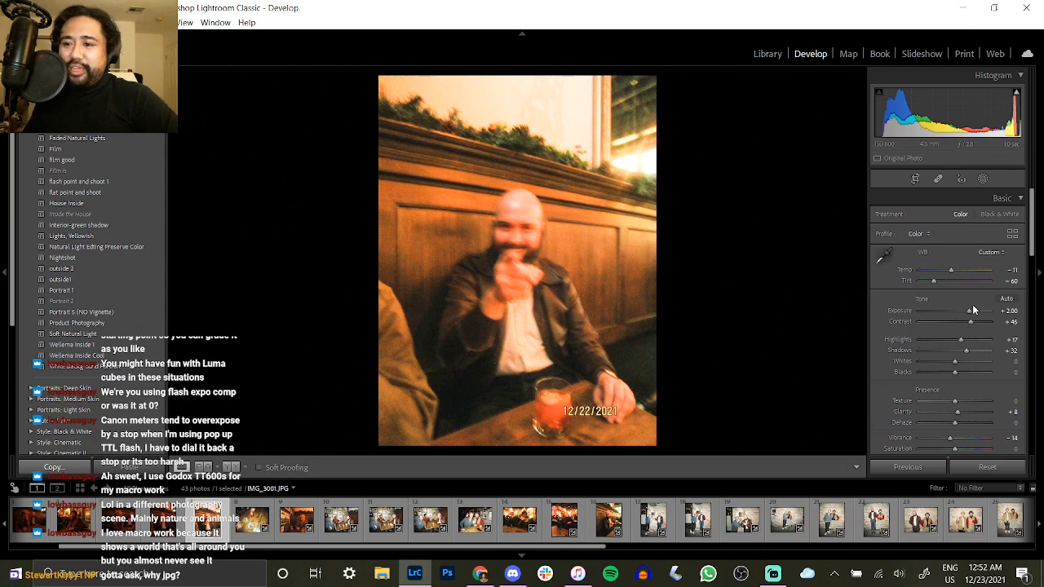
# Set IMG_3001's Exposure to +1.46 and Contrast to +26, and reset its Highlights to 0.
pyautogui.moveTo(968, 314)
pyautogui.mouseDown()
pyautogui.moveTo(955, 342)
pyautogui.moveTo(964, 310)
pyautogui.mouseUp()
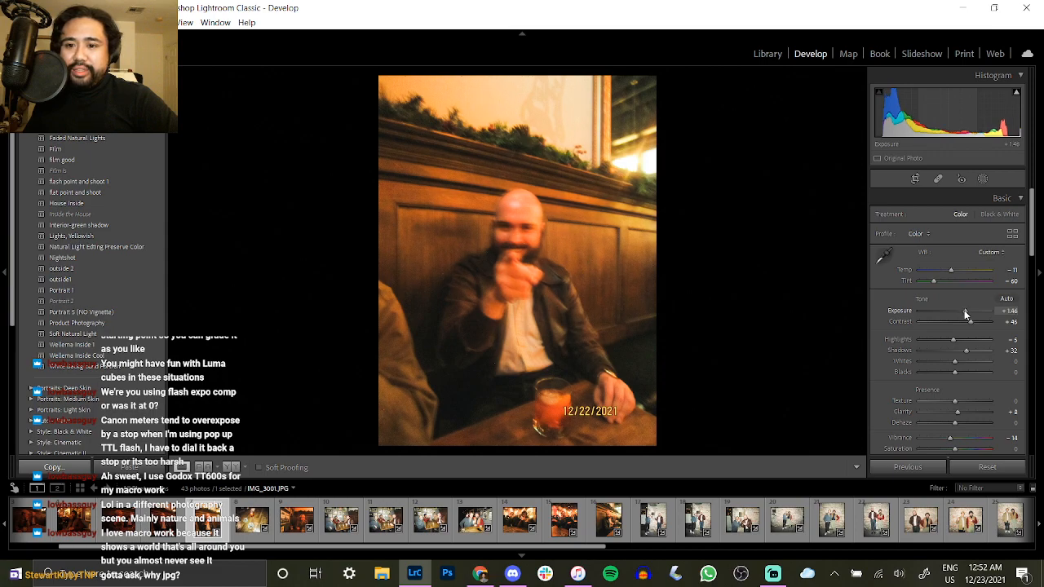
pyautogui.doubleClick(962, 340)
pyautogui.moveTo(962, 330); pyautogui.dragTo(954, 326)
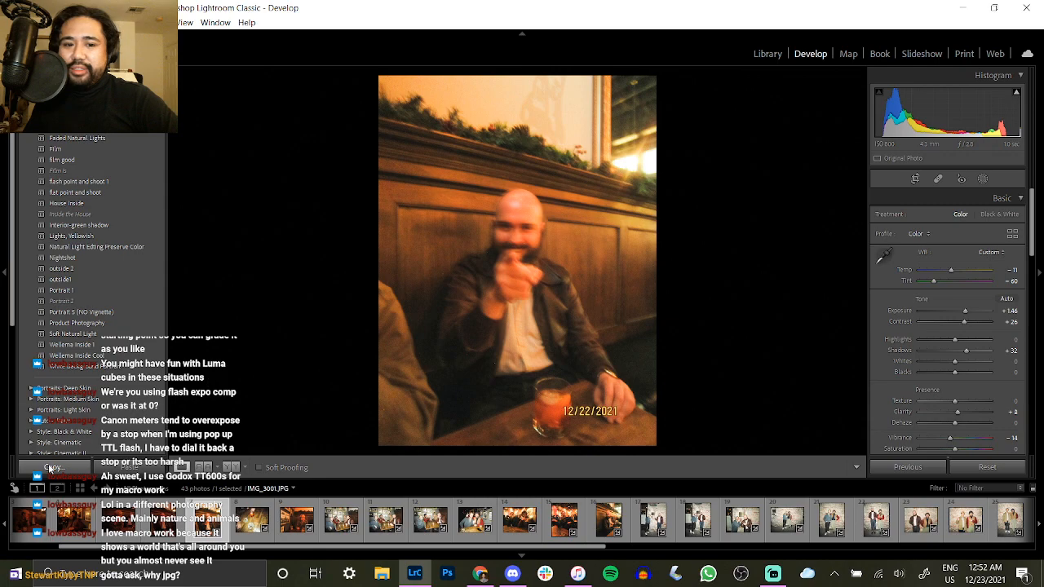
# Copy IMG_3001's develop settings and apply them to IMG_3000, the similar shot of the bearded man pointing.
pyautogui.click(49, 469)
pyautogui.press('Return')
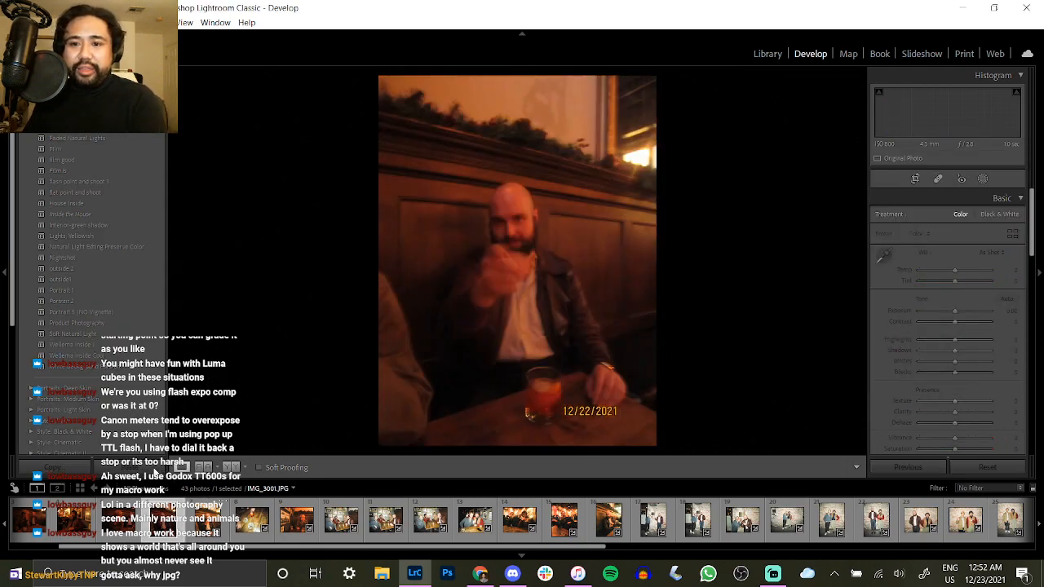
pyautogui.click(144, 470)
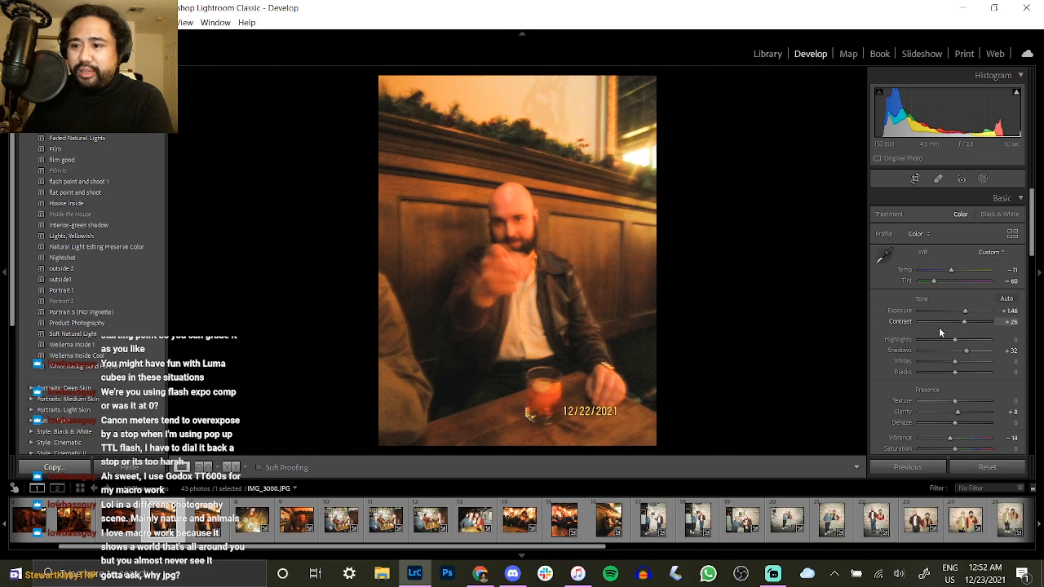
# Apply the copied settings to IMG_2998, the blond man drinking beside the bearded man, and set Vibrance to -25.
pyautogui.click(122, 520)
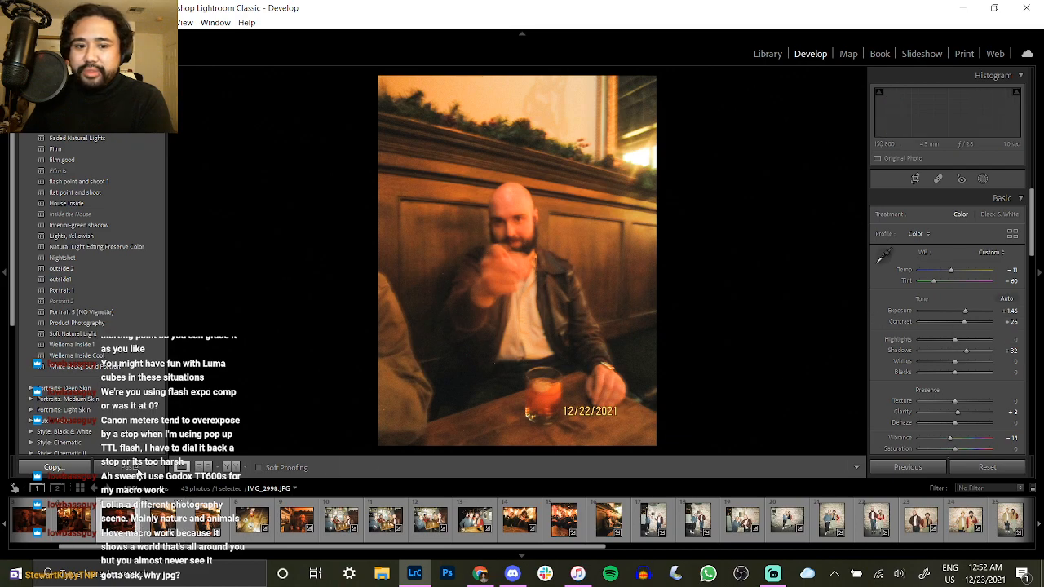
pyautogui.click(140, 471)
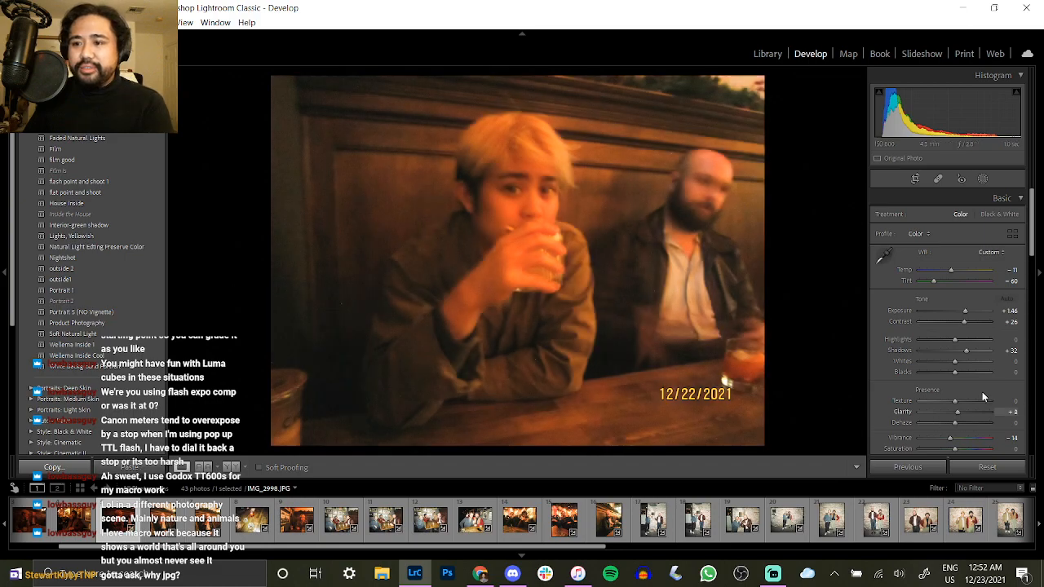
pyautogui.moveTo(949, 440); pyautogui.dragTo(945, 440)
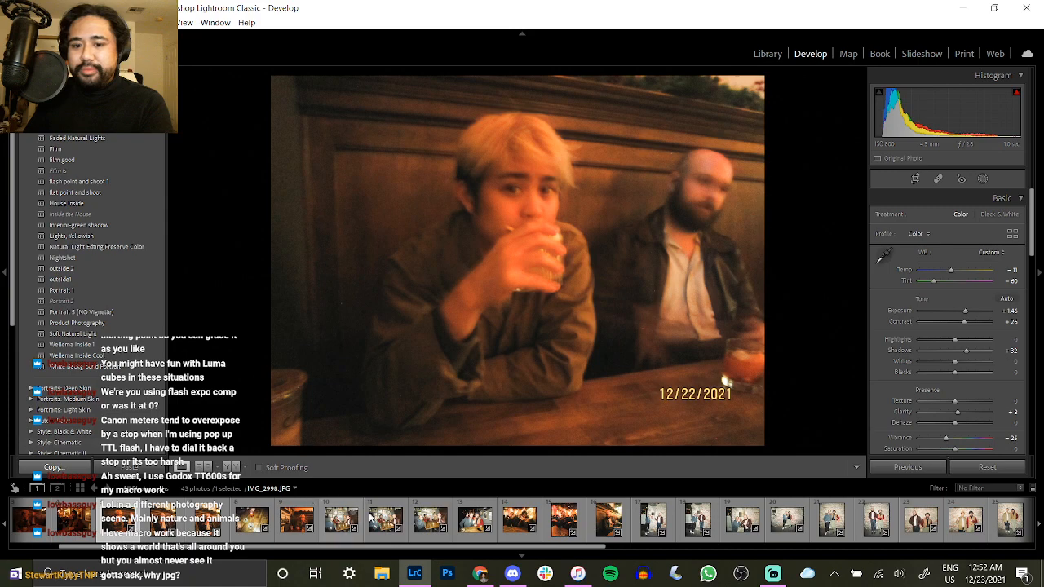
# Apply the copied settings to IMG_2997, the man in a beanie drinking, and set Vibrance to -29.
pyautogui.scroll(2, 98, 528)
pyautogui.click(150, 516)
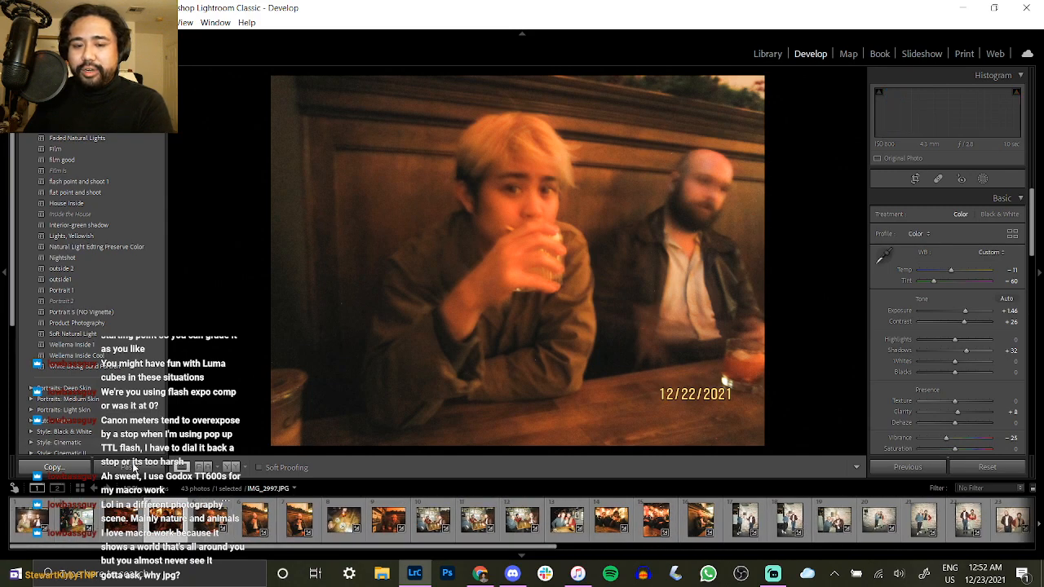
pyautogui.press('Left')
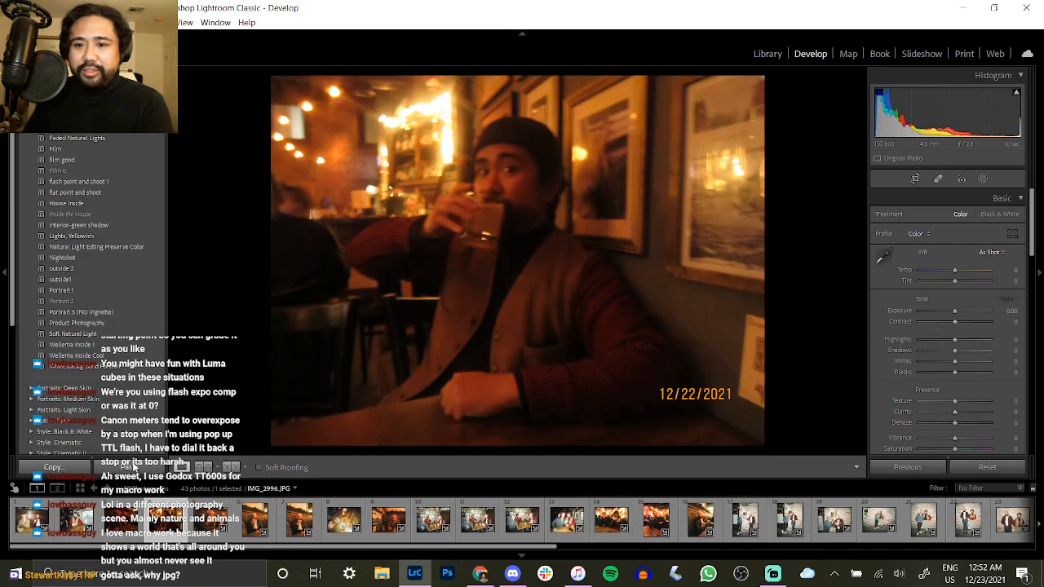
pyautogui.press('Right')
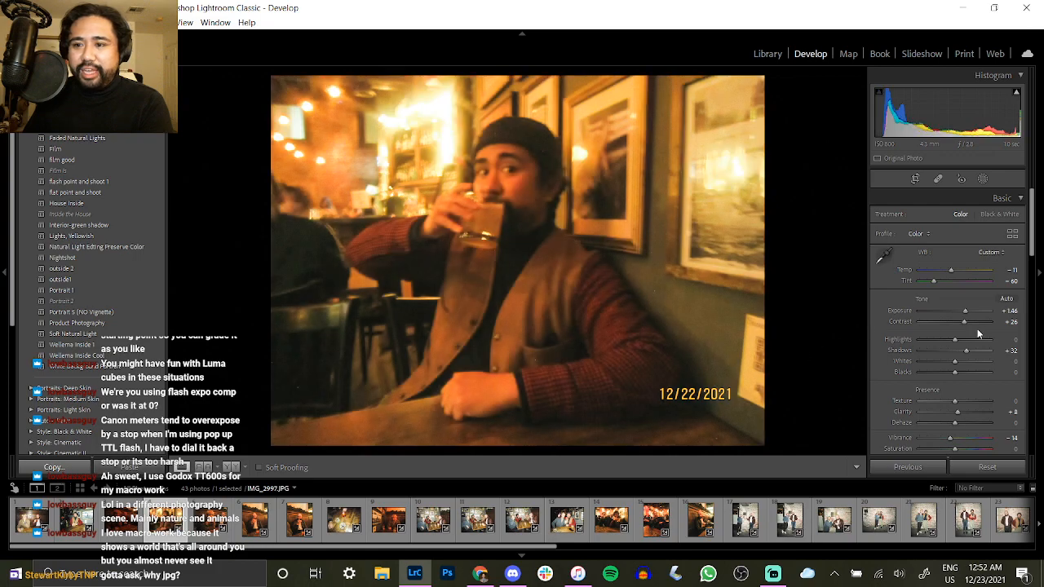
pyautogui.moveTo(950, 438); pyautogui.dragTo(944, 437)
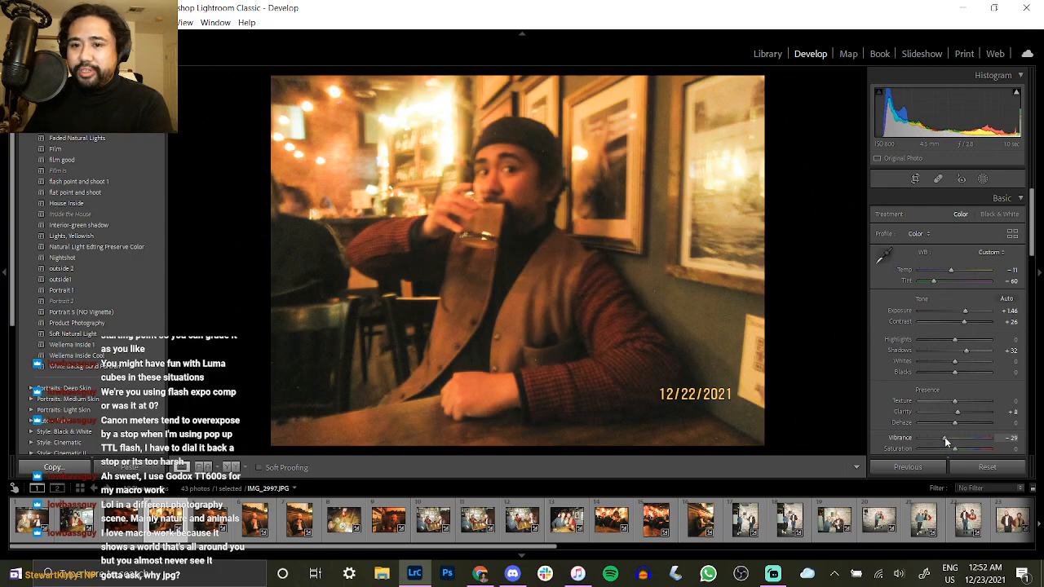
# Copy IMG_2997's develop settings, apply them to IMG_2996, the blurry two-man booth shot, and set Vibrance to -23 and Contrast to +31.
pyautogui.click(54, 467)
pyautogui.press('Return')
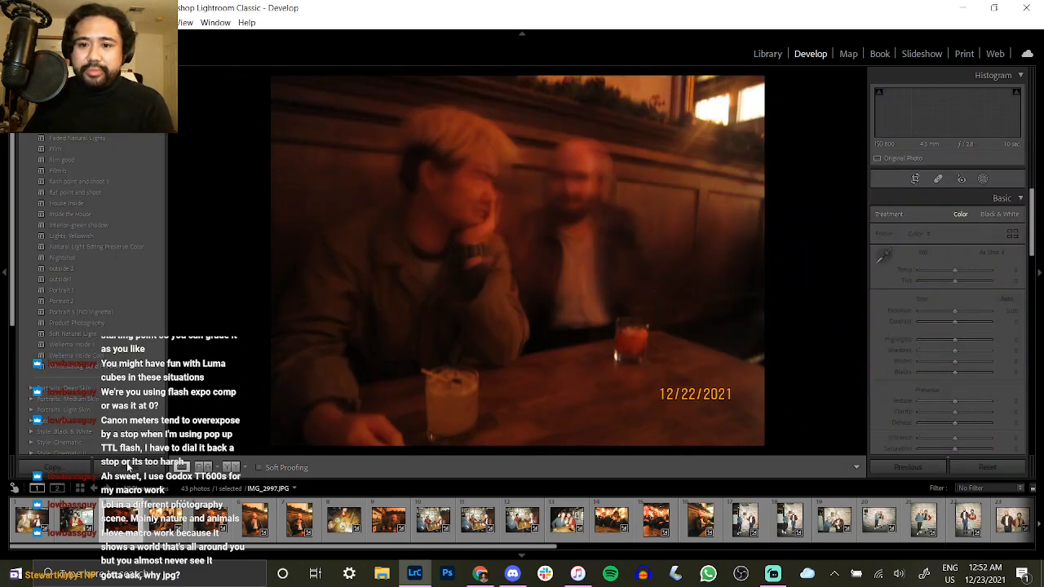
pyautogui.click(128, 467)
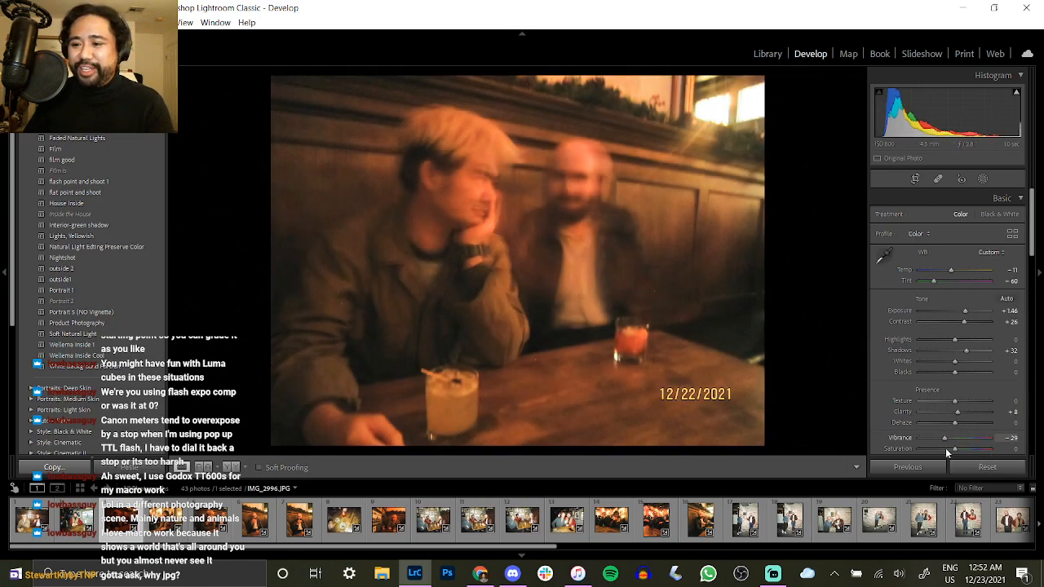
pyautogui.moveTo(944, 437); pyautogui.dragTo(948, 442)
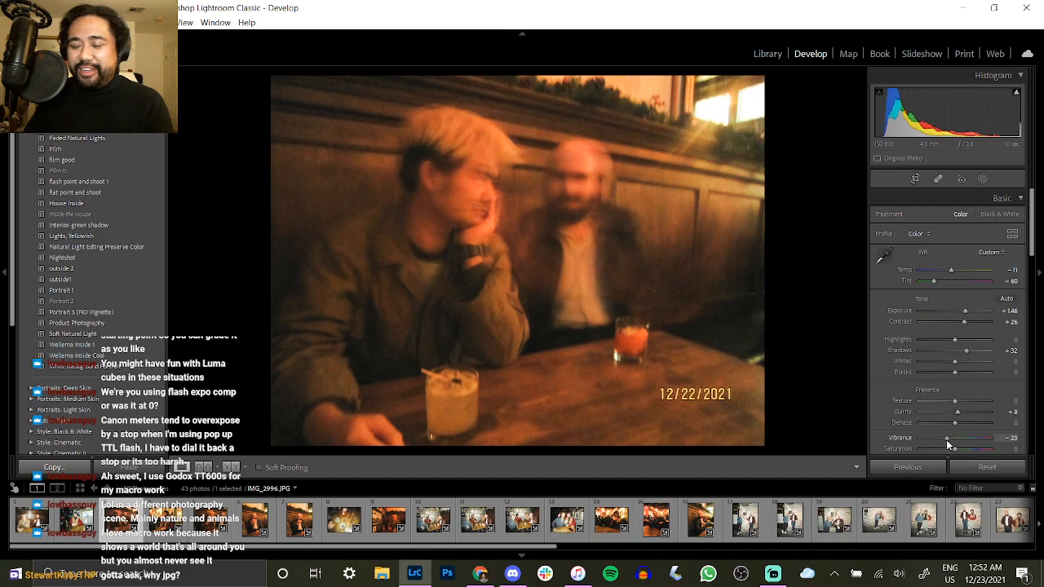
pyautogui.moveTo(965, 323); pyautogui.dragTo(967, 328)
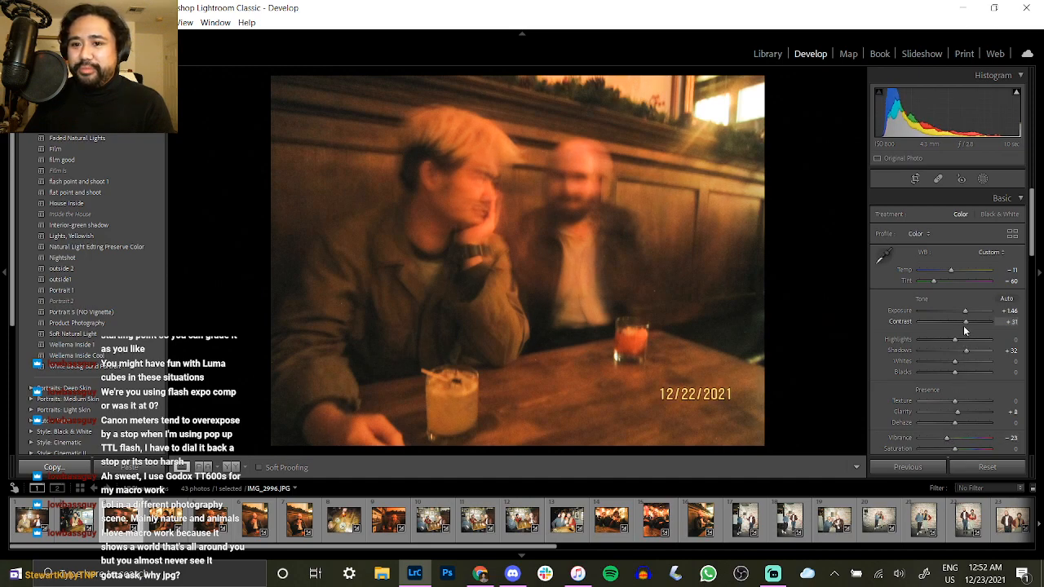
# Switch to Chrome, load the photographer's portfolio website and open the Film gallery from its imagery section.
pyautogui.click(485, 577)
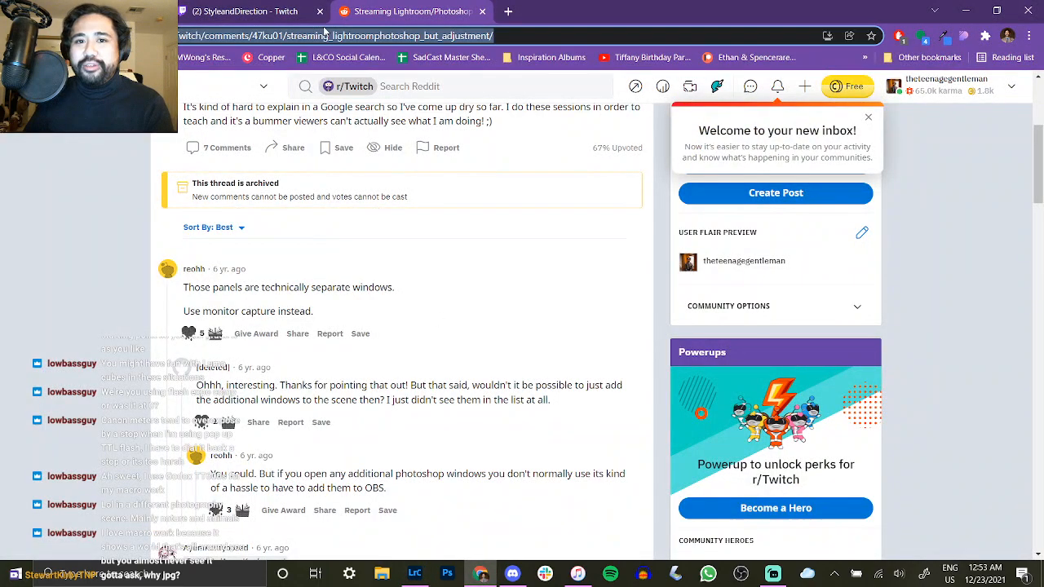
pyautogui.write('ethanmwong.')
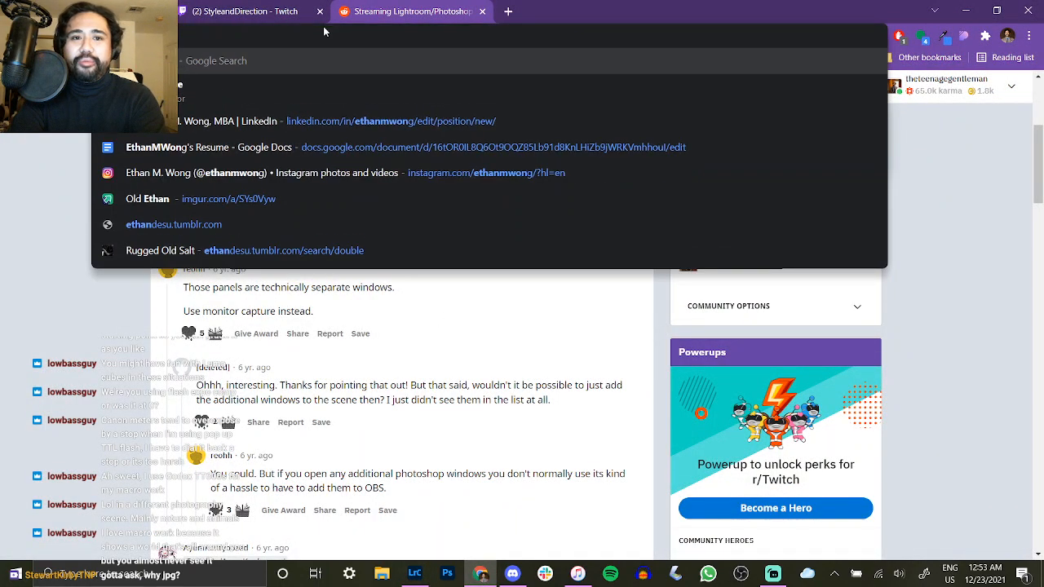
pyautogui.write('com')
pyautogui.press('Return')
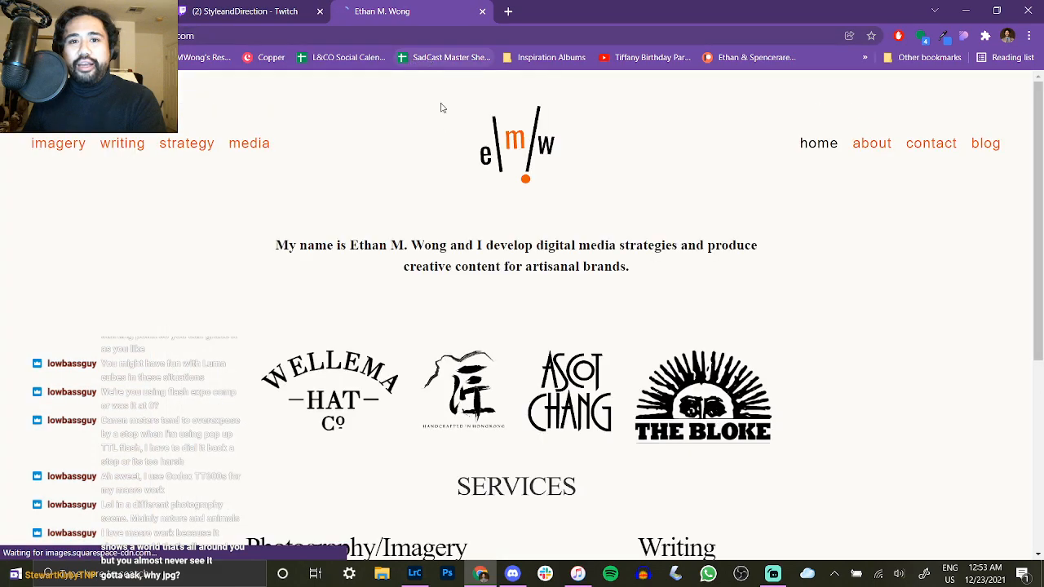
pyautogui.click(66, 142)
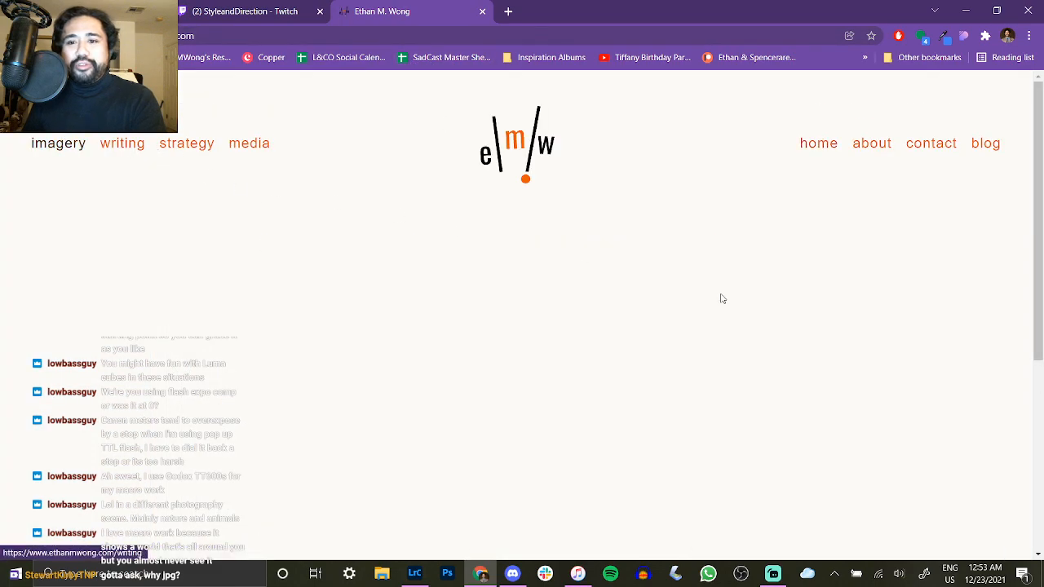
pyautogui.scroll(-3, 756, 302)
pyautogui.scroll(-4, 832, 319)
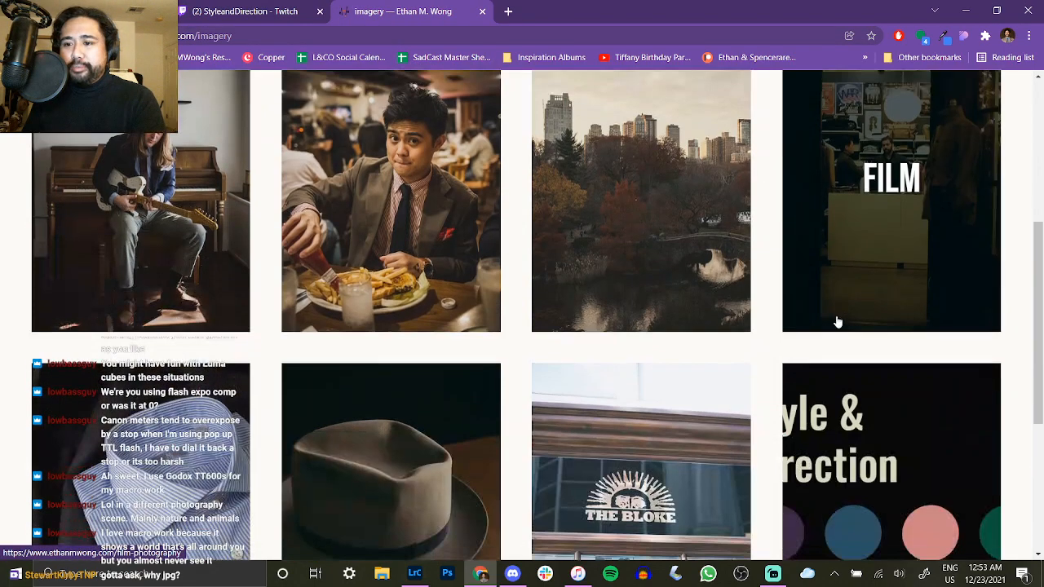
pyautogui.click(878, 228)
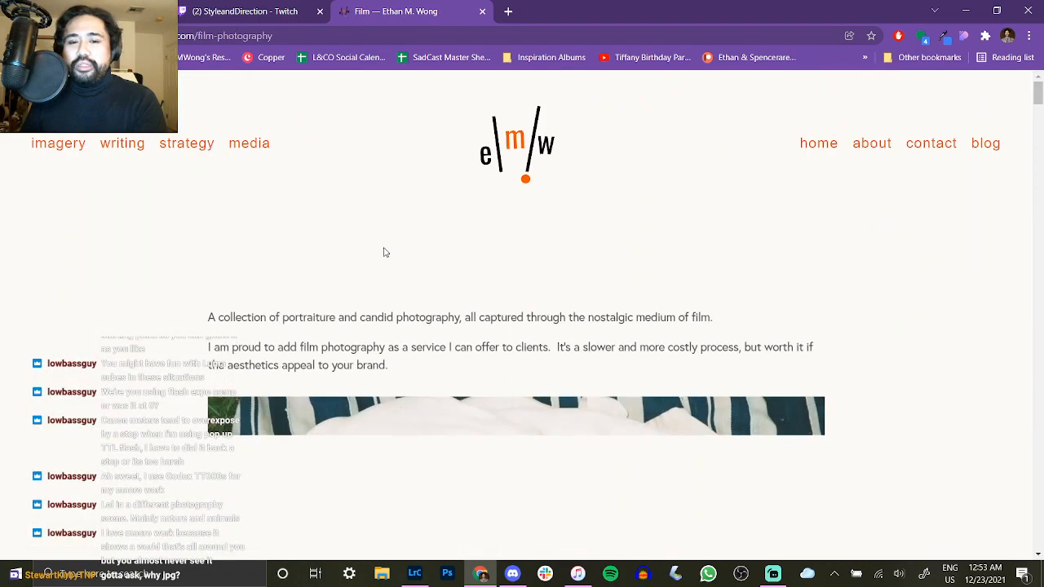
# Examine the look of the beach, Dapper Day, flea market and restaurant photos in the first part of the Film gallery.
pyautogui.scroll(-5, 520, 295)
pyautogui.scroll(-4, 520, 295)
pyautogui.scroll(3, 634, 324)
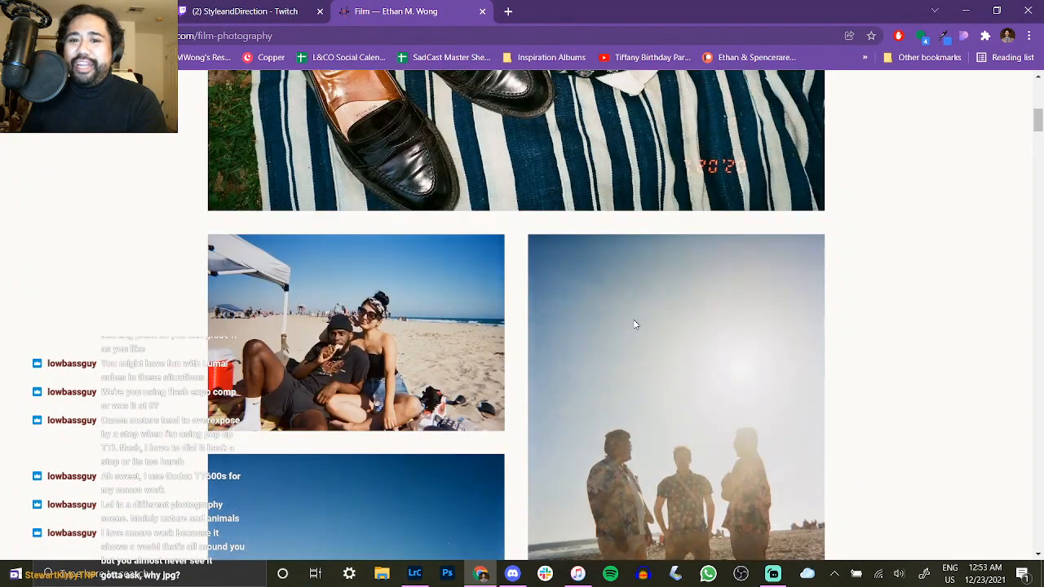
pyautogui.scroll(-5, 610, 284)
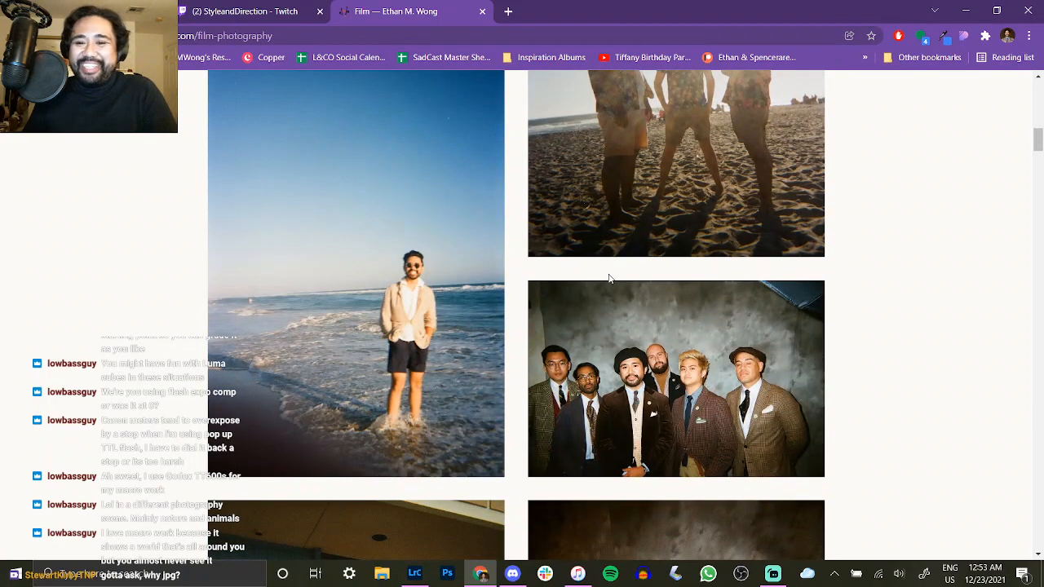
pyautogui.scroll(-4, 609, 279)
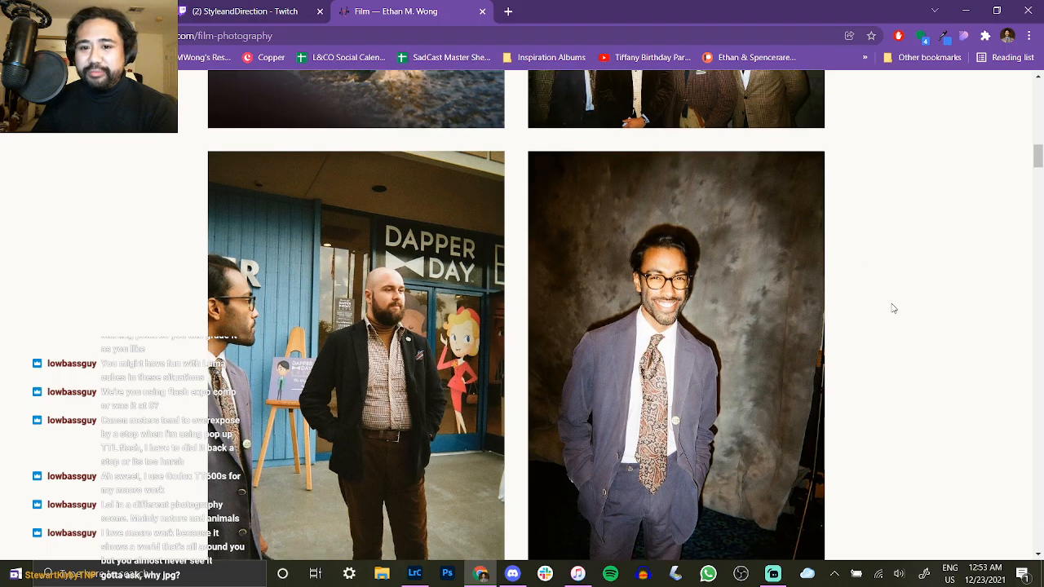
pyautogui.scroll(-10, 892, 306)
pyautogui.scroll(-6, 900, 312)
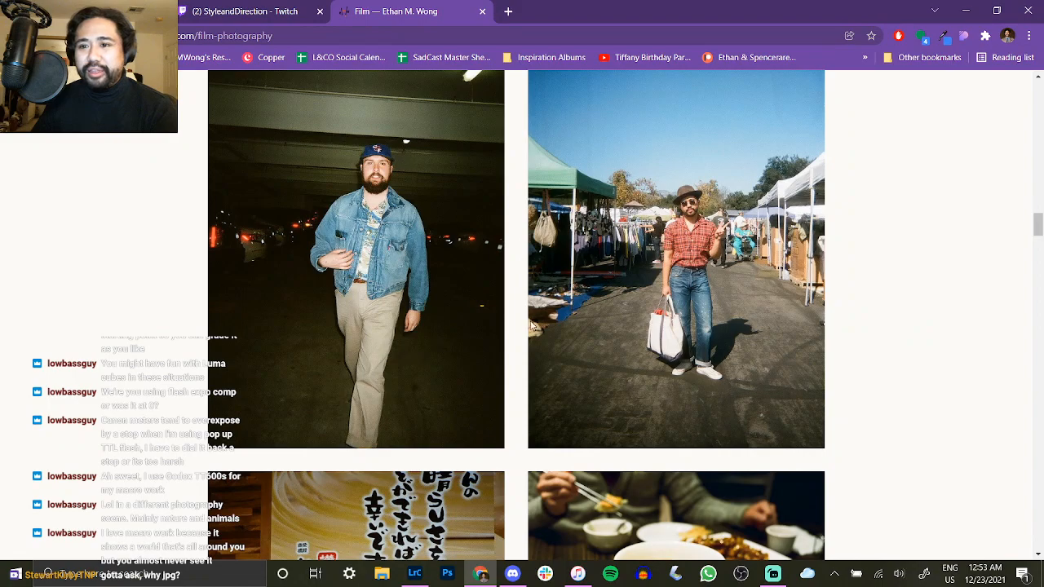
pyautogui.scroll(-6, 375, 267)
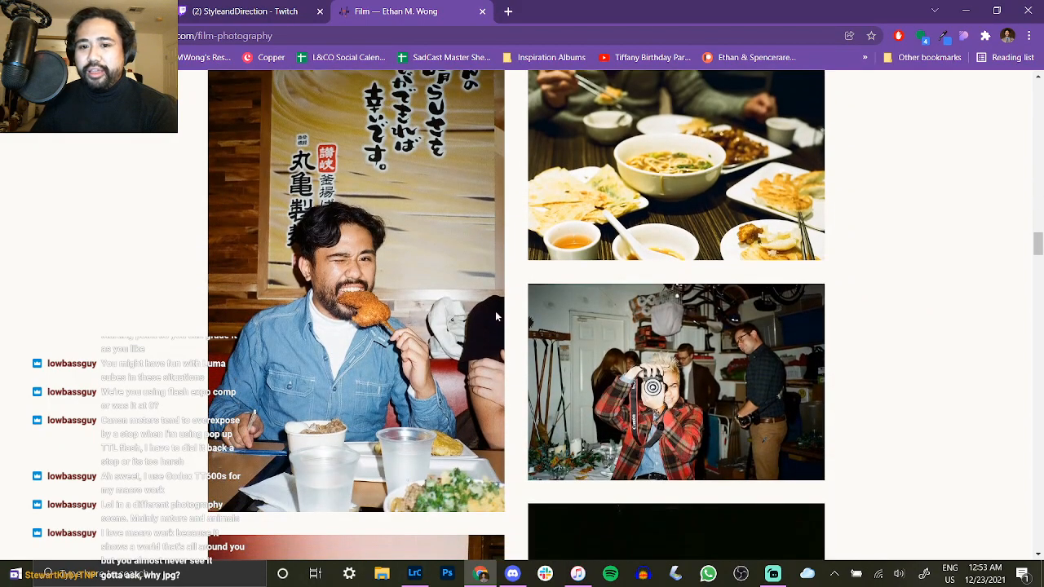
pyautogui.scroll(-9, 640, 337)
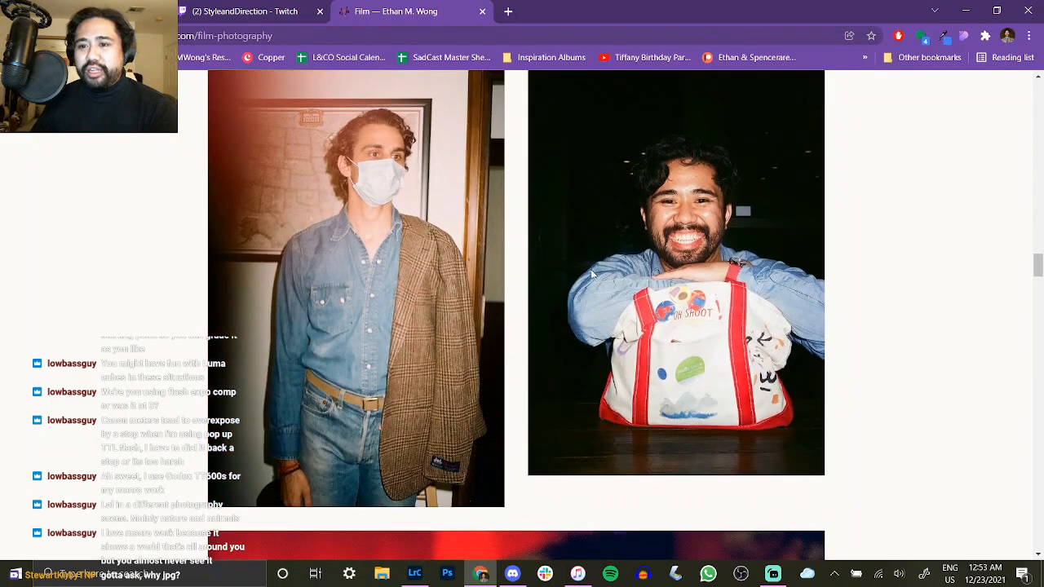
# Examine the colours and light of the grilled-meat close-up and the night shots by the red pillars and lamp posts.
pyautogui.scroll(-15, 490, 293)
pyautogui.scroll(3, 583, 308)
pyautogui.scroll(-3, 584, 307)
pyautogui.scroll(3, 548, 279)
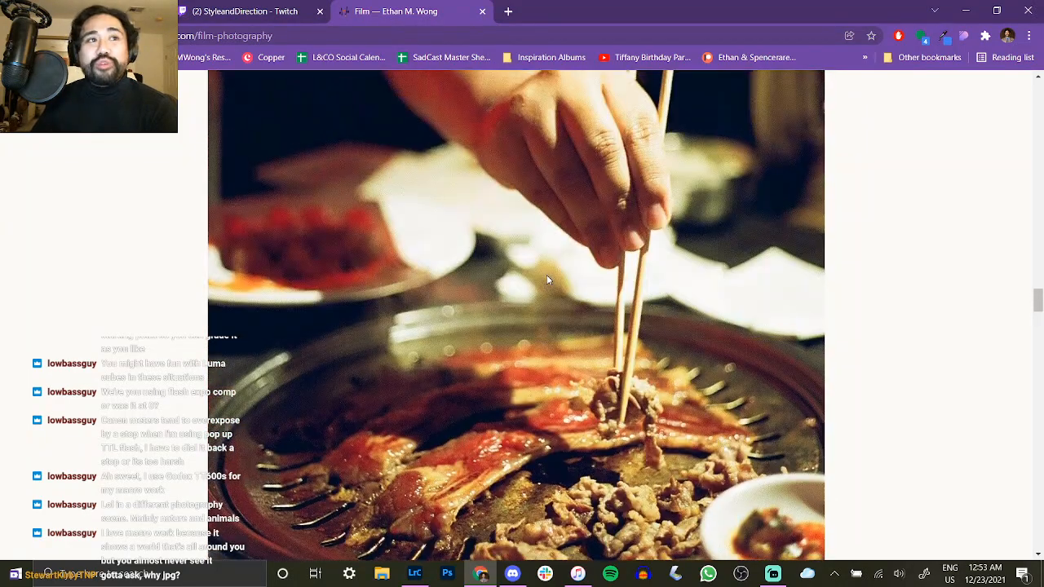
pyautogui.scroll(-3, 548, 280)
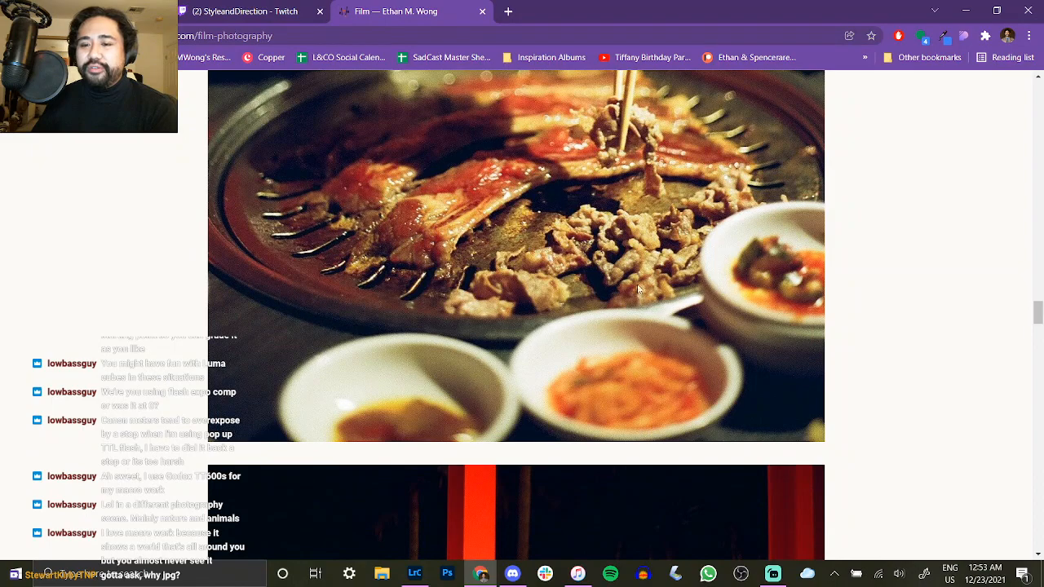
pyautogui.scroll(-7, 553, 243)
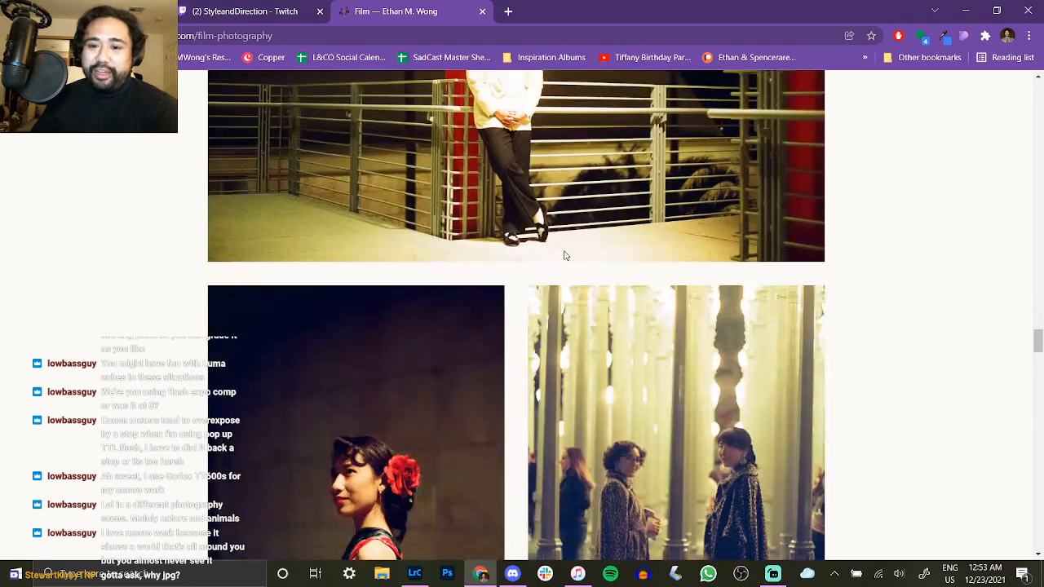
pyautogui.scroll(3, 565, 255)
pyautogui.scroll(-5, 549, 306)
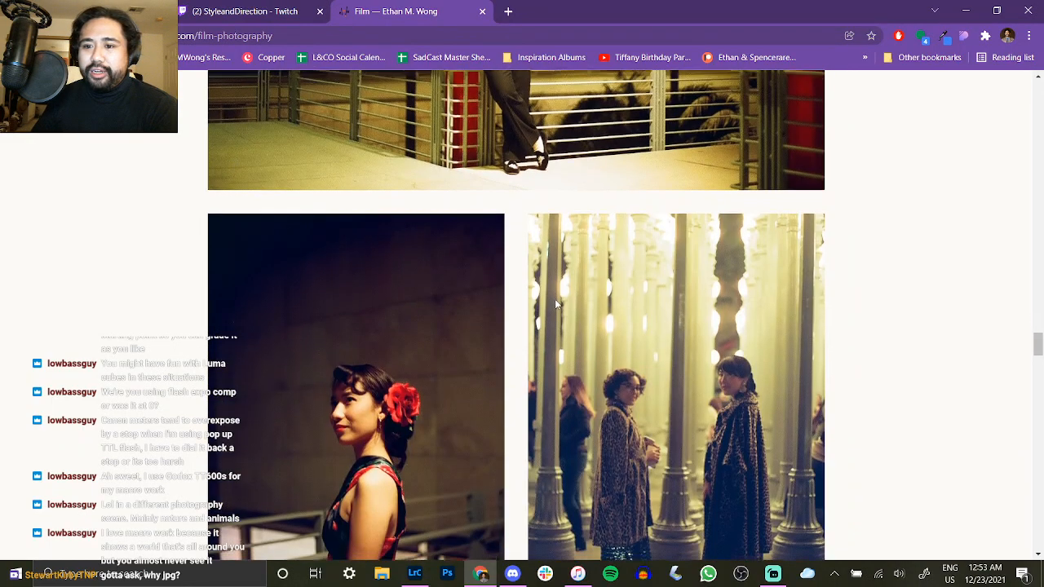
pyautogui.scroll(3, 408, 310)
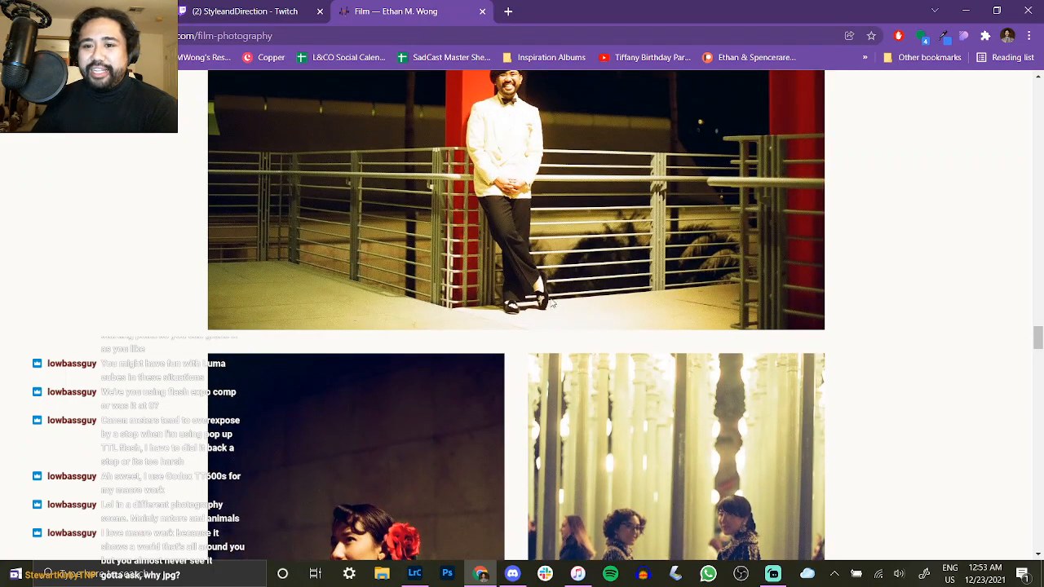
pyautogui.scroll(-3, 540, 311)
pyautogui.scroll(3, 443, 302)
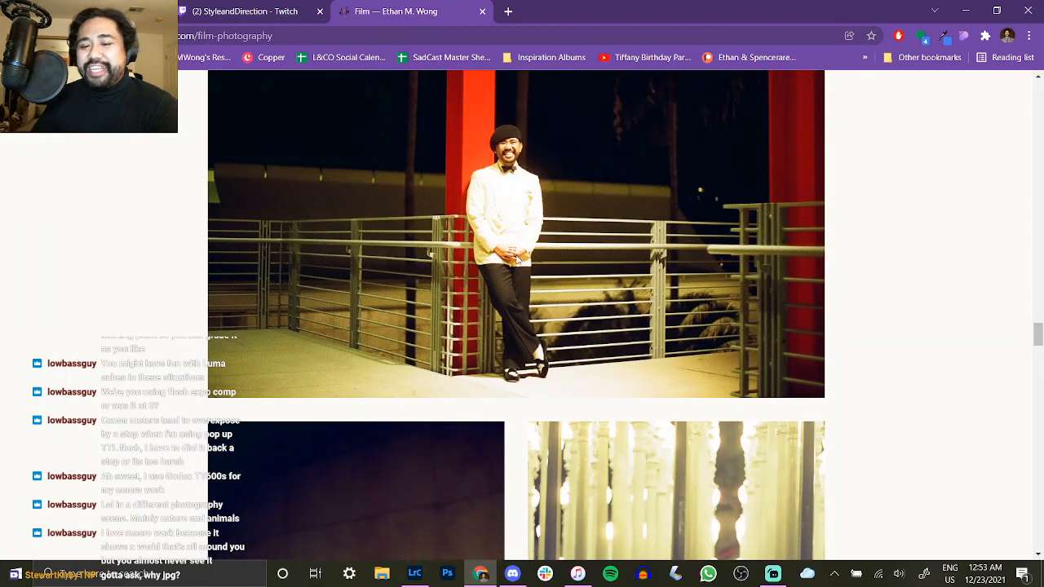
pyautogui.scroll(-6, 511, 245)
pyautogui.scroll(2, 375, 330)
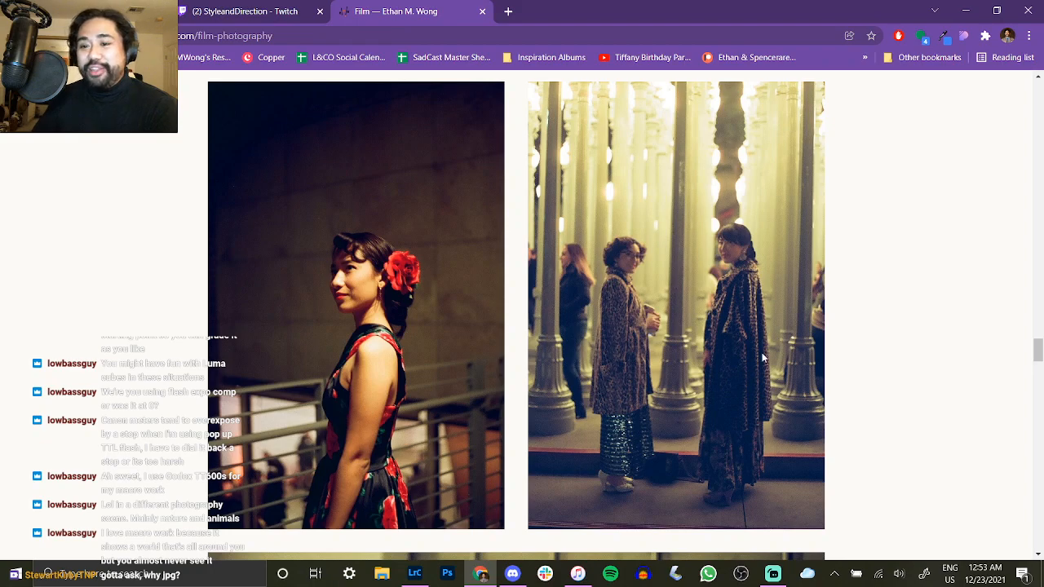
# Examine the remaining film photos, from the group in suits and the food counter to the four-man flash shot ending the gallery.
pyautogui.scroll(-5, 762, 326)
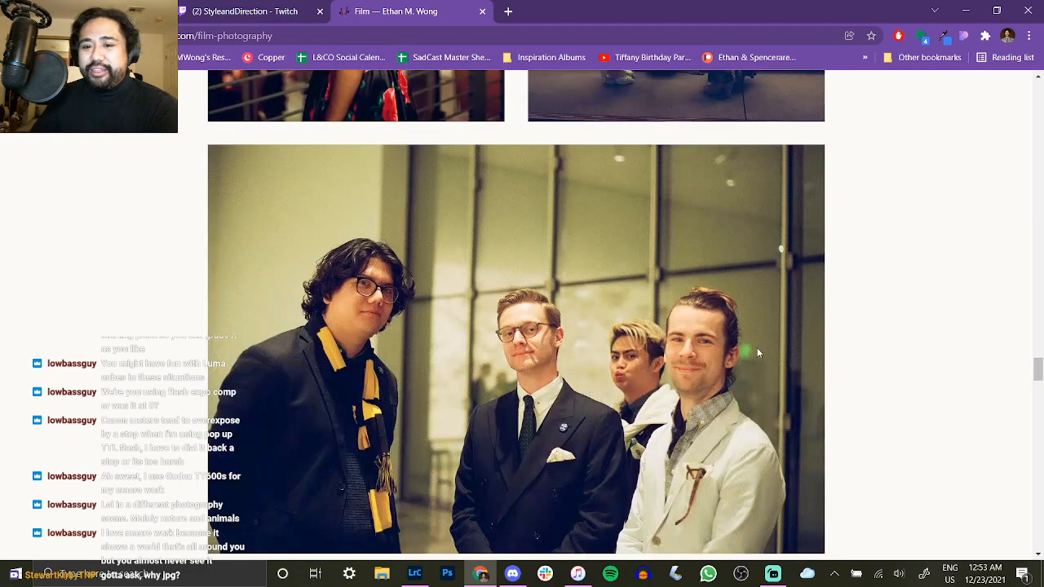
pyautogui.scroll(-2, 705, 375)
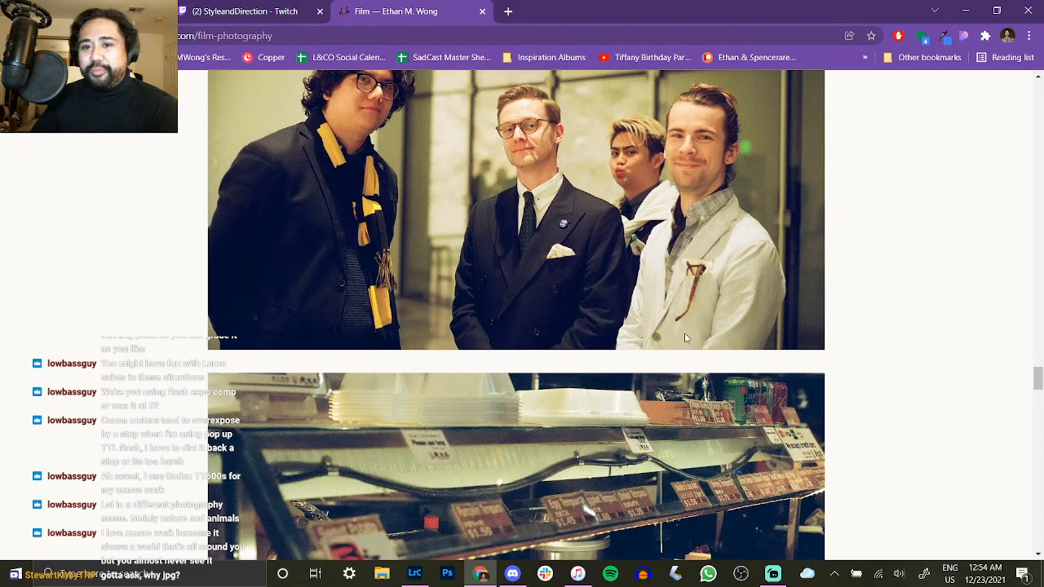
pyautogui.scroll(-5, 583, 249)
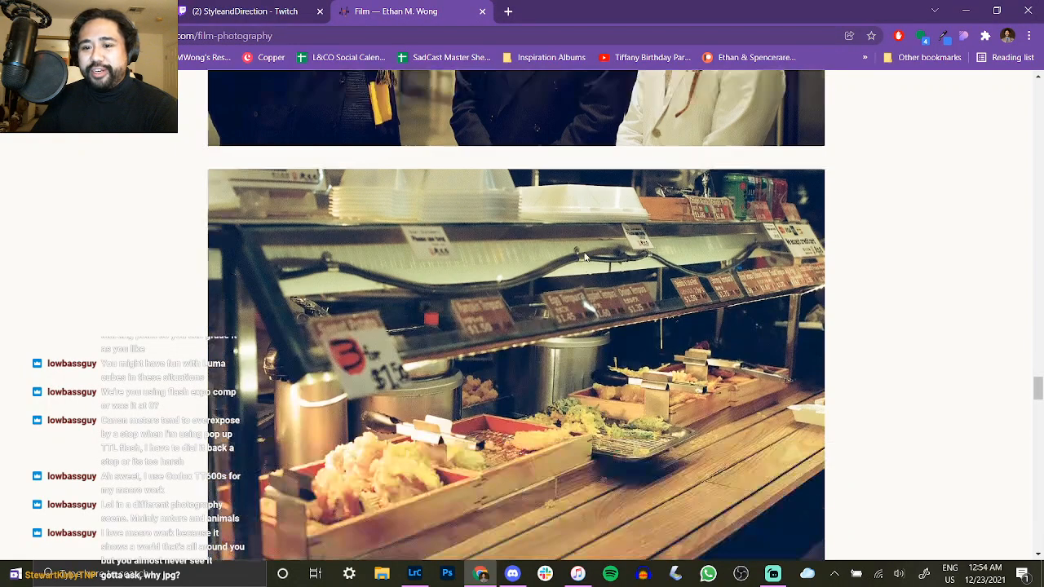
pyautogui.scroll(1, 453, 383)
pyautogui.scroll(-8, 453, 383)
pyautogui.scroll(3, 322, 221)
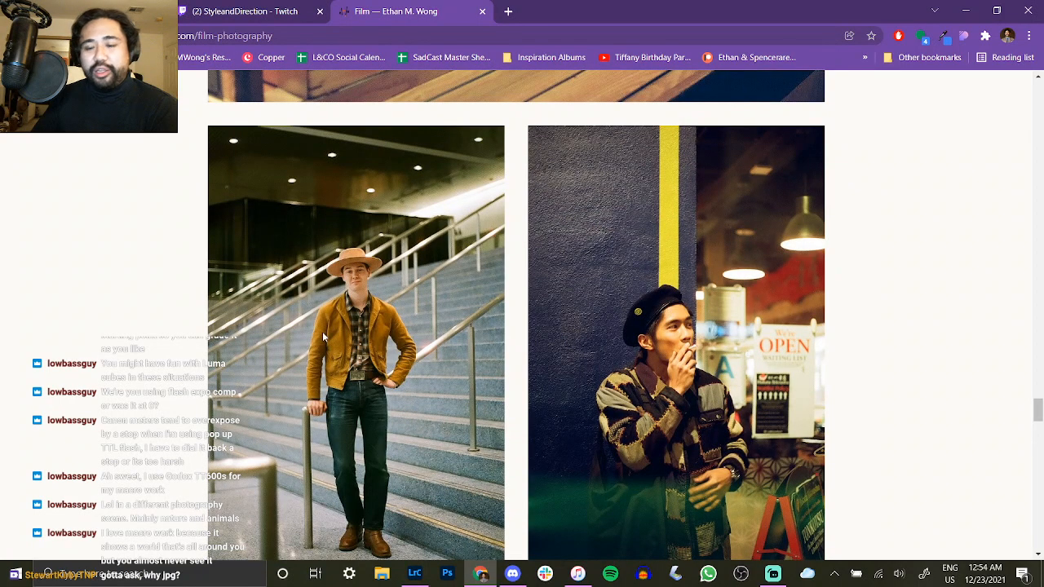
pyautogui.scroll(-11, 635, 366)
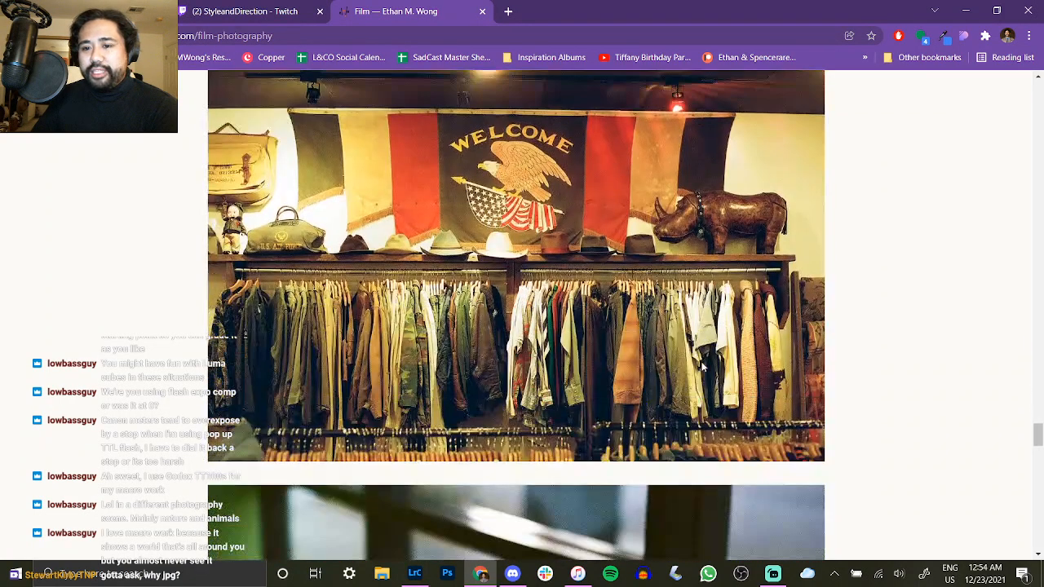
pyautogui.scroll(-4, 701, 369)
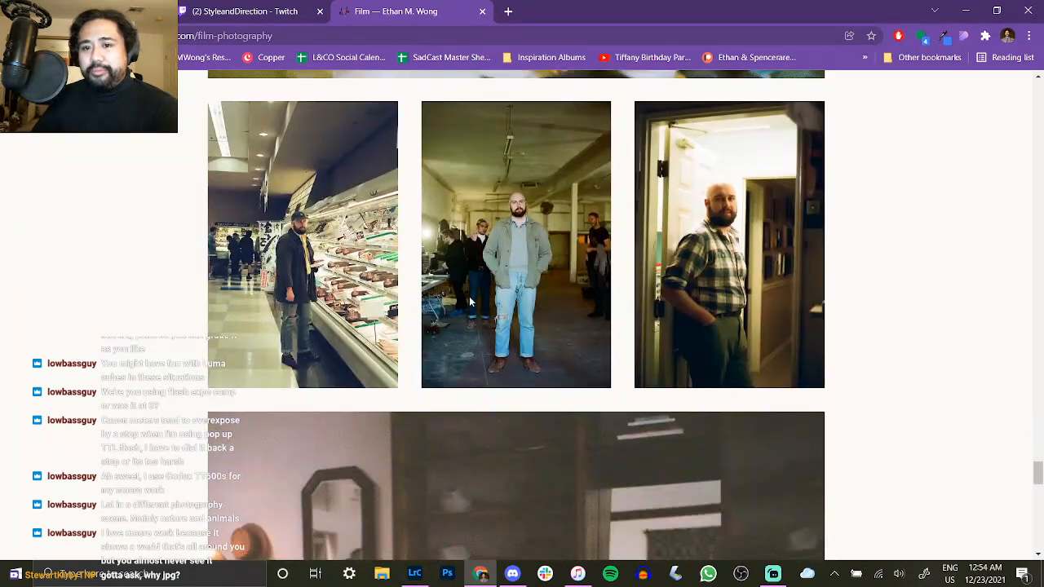
pyautogui.scroll(-6, 857, 345)
pyautogui.scroll(2, 857, 345)
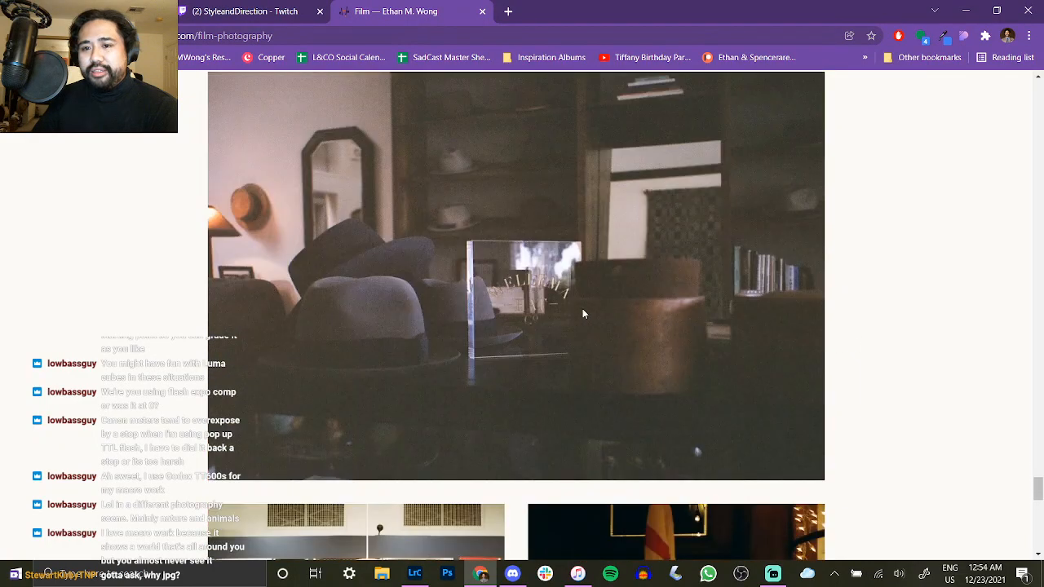
pyautogui.scroll(-4, 457, 303)
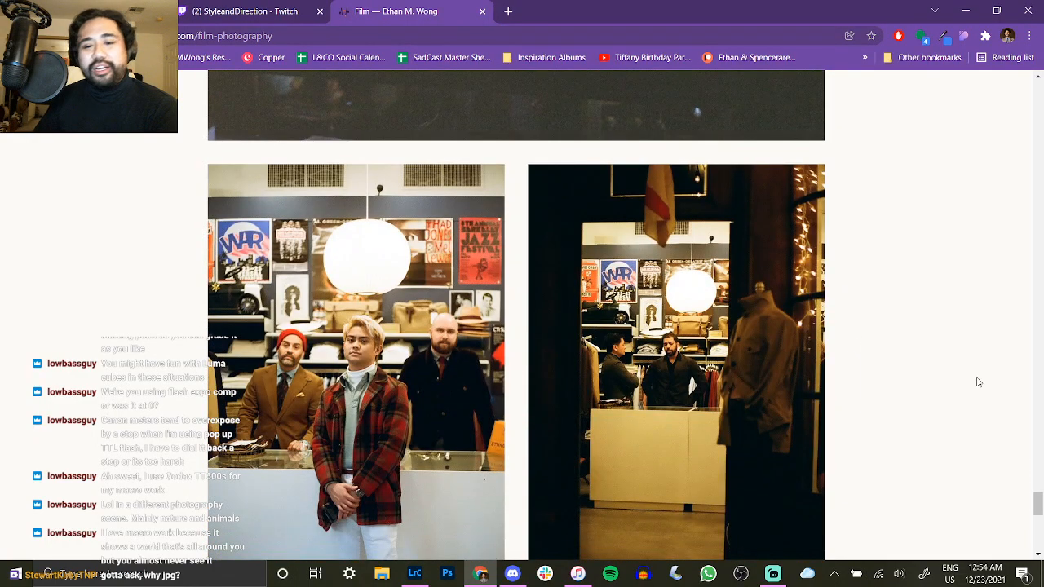
pyautogui.scroll(-7, 696, 314)
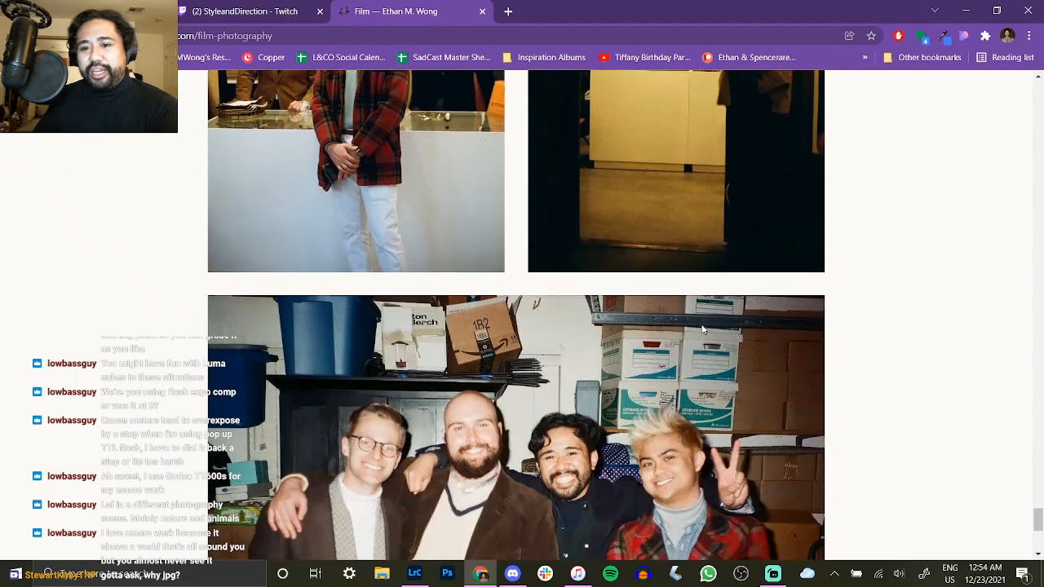
pyautogui.scroll(-1, 701, 325)
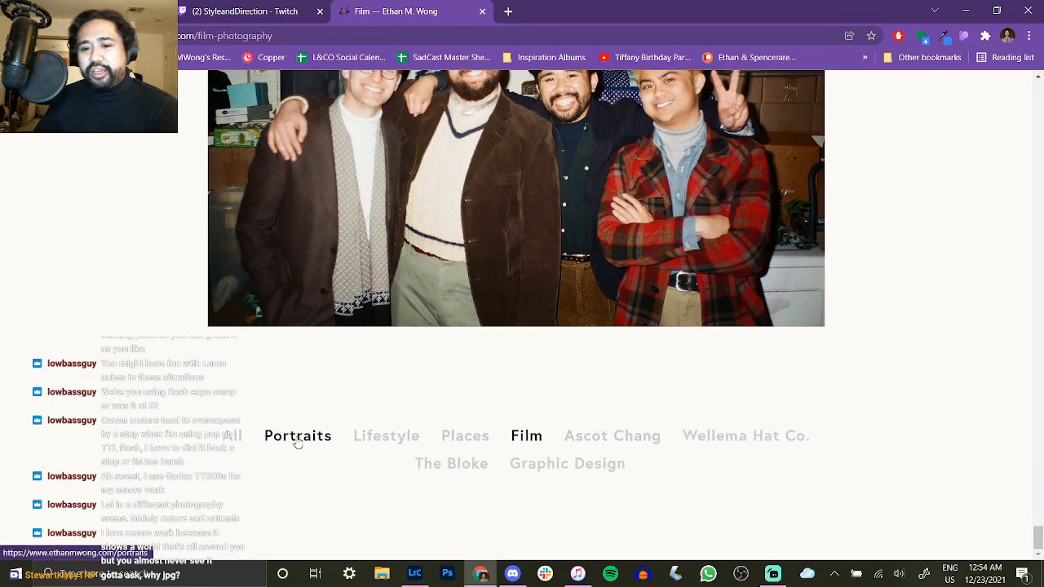
pyautogui.scroll(2, 296, 442)
pyautogui.scroll(-2, 297, 438)
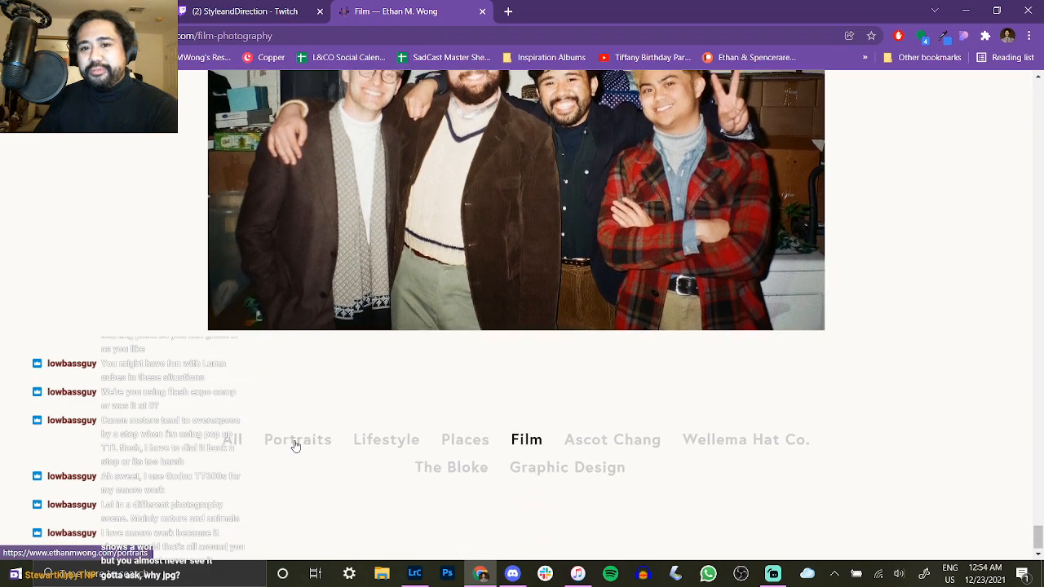
# Open the Portraits gallery and examine its opening photos, including the man smoking outside Bryceland's and the man in the car.
pyautogui.click(295, 438)
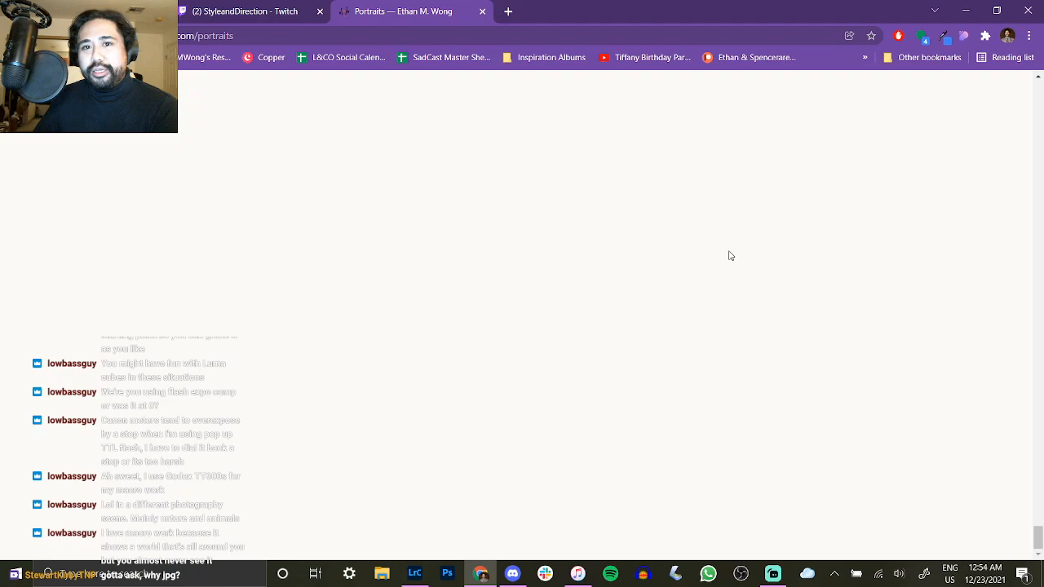
pyautogui.scroll(-3, 1002, 349)
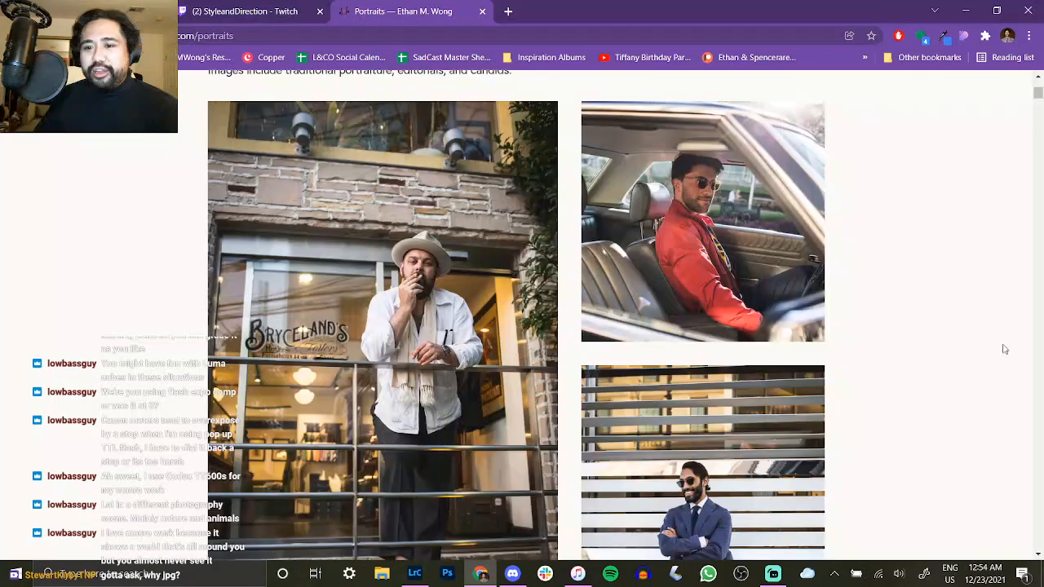
pyautogui.scroll(-1, 1003, 348)
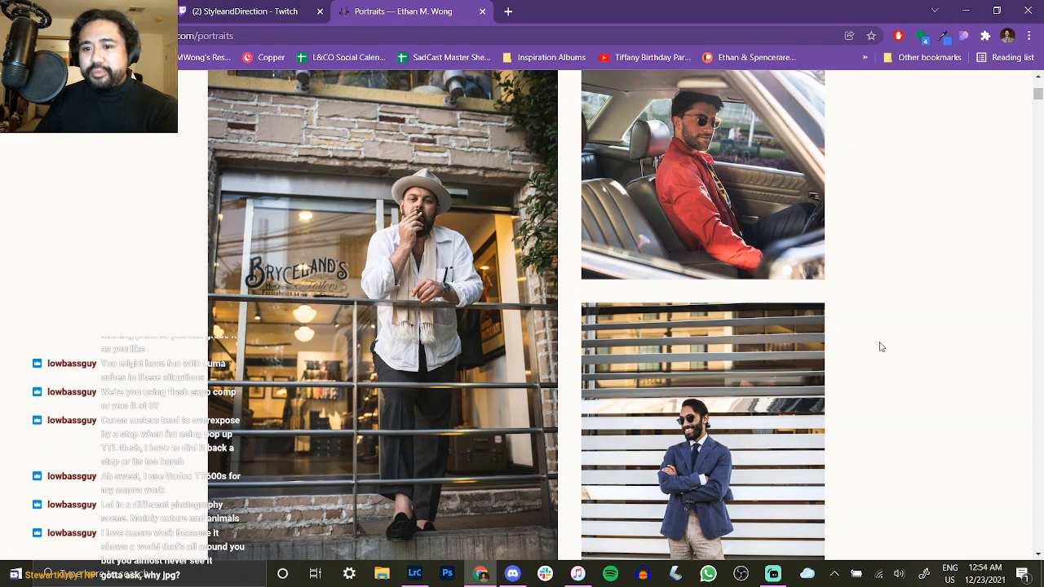
pyautogui.scroll(-5, 879, 346)
pyautogui.scroll(3, 879, 346)
pyautogui.scroll(2, 879, 347)
pyautogui.scroll(-1, 873, 340)
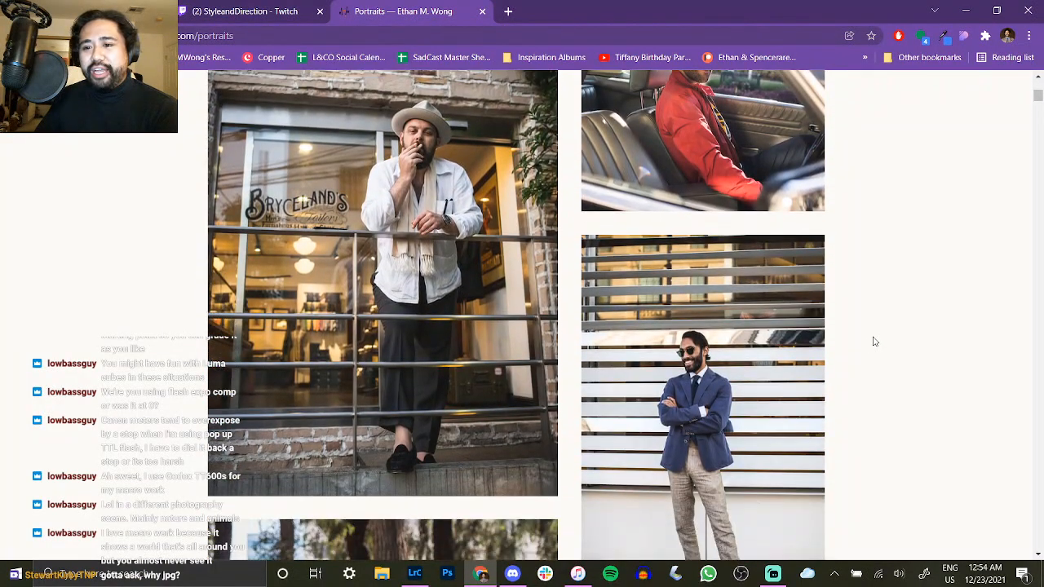
pyautogui.scroll(-1, 874, 341)
pyautogui.scroll(2, 873, 341)
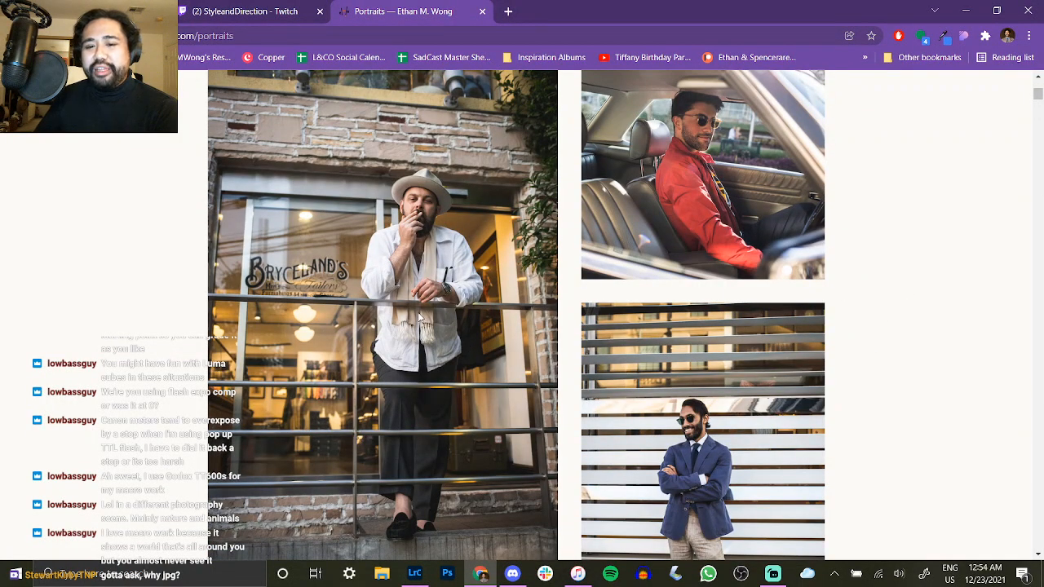
# Examine the portraits from the man in the blue blazer through the green-foliage shot to the two suited men and the blue-wall photo.
pyautogui.scroll(-1, 734, 440)
pyautogui.scroll(-2, 670, 463)
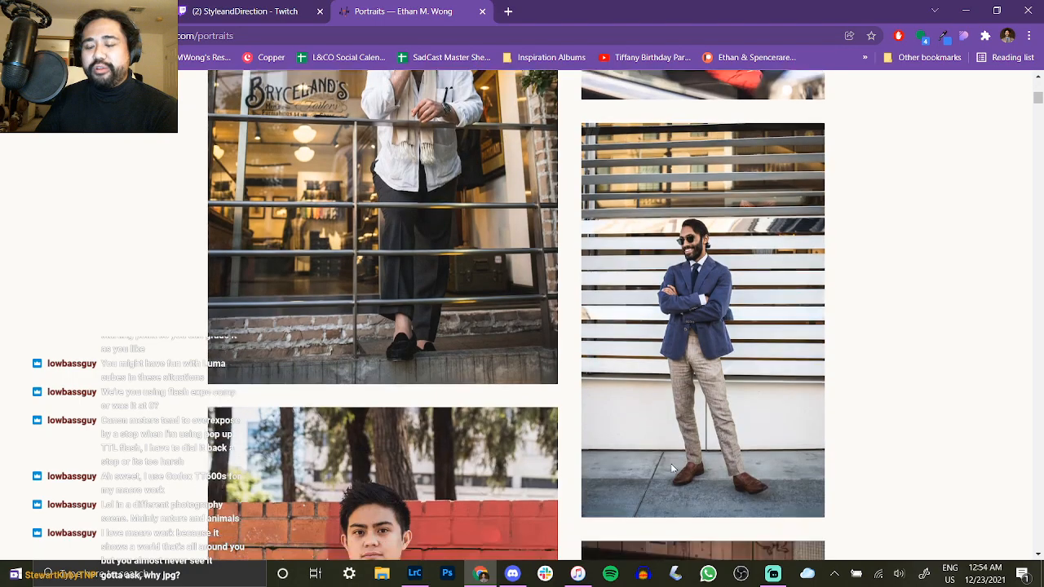
pyautogui.scroll(4, 675, 293)
pyautogui.scroll(-8, 901, 319)
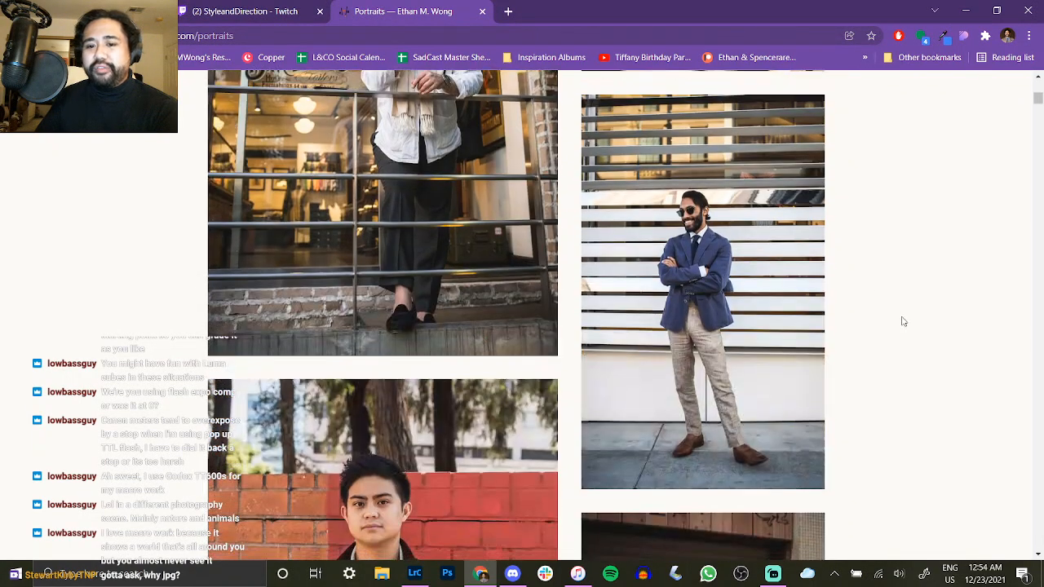
pyautogui.scroll(-4, 903, 323)
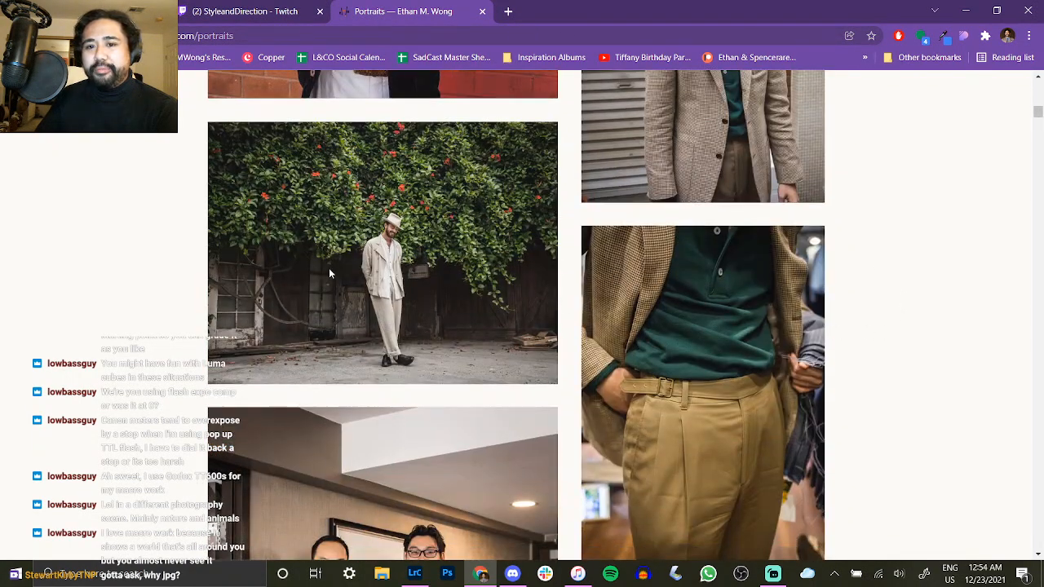
pyautogui.scroll(-3, 180, 306)
pyautogui.scroll(-10, 180, 306)
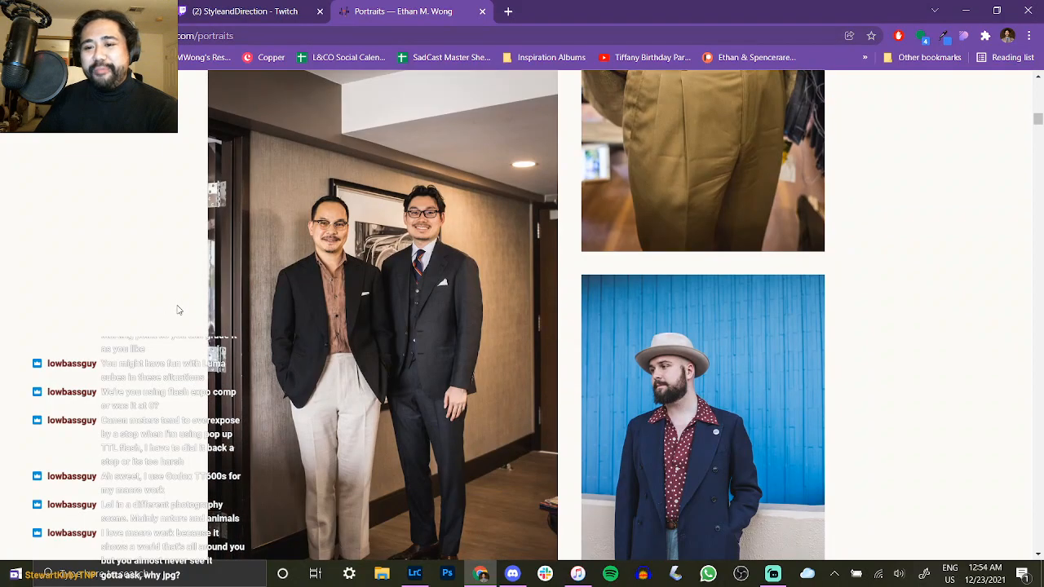
pyautogui.scroll(5, 189, 304)
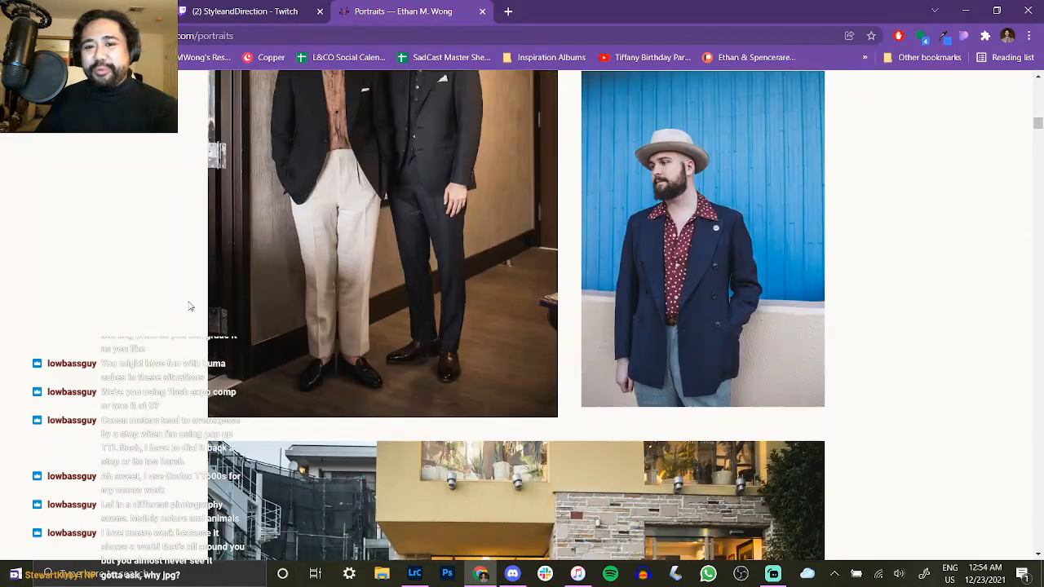
pyautogui.scroll(-2, 885, 424)
pyautogui.scroll(-2, 885, 424)
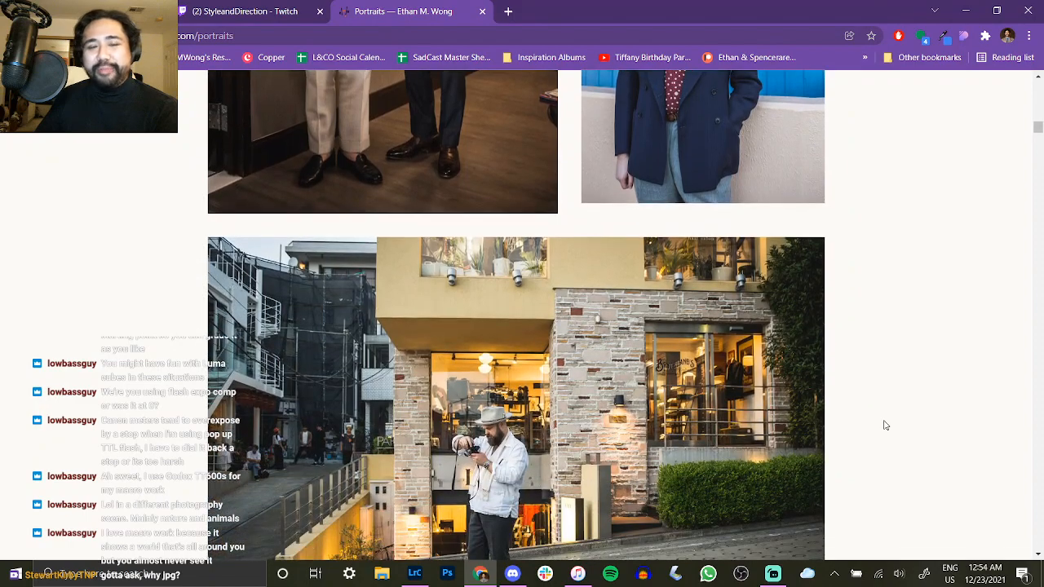
# Examine the light and tones of the pinstripe-suit shots by the stone columns, the pale-suit doorway portrait and the vintage car photo.
pyautogui.scroll(-10, 880, 426)
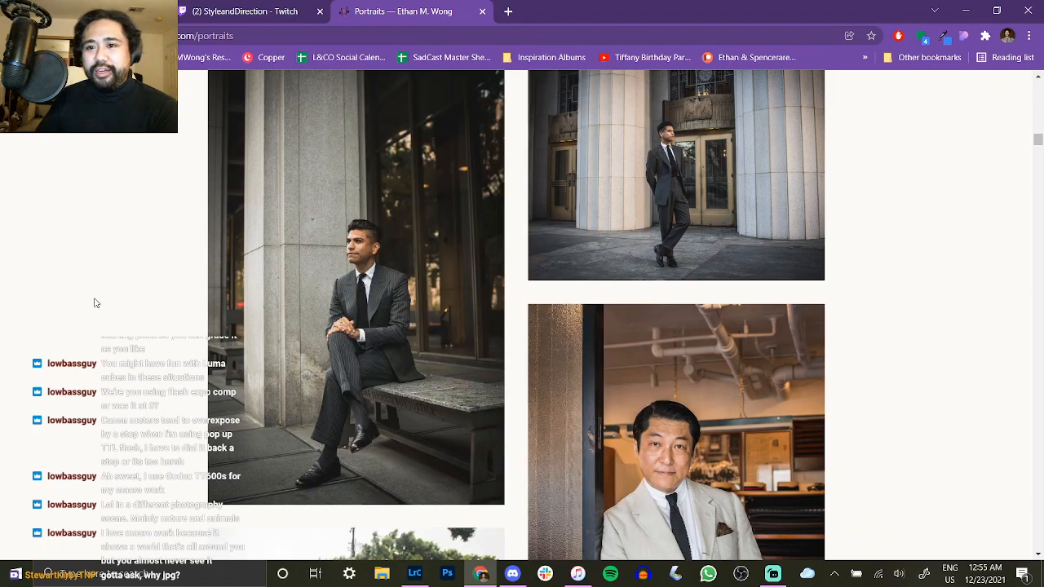
pyautogui.scroll(1, 93, 303)
pyautogui.scroll(-1, 946, 352)
pyautogui.scroll(2, 941, 353)
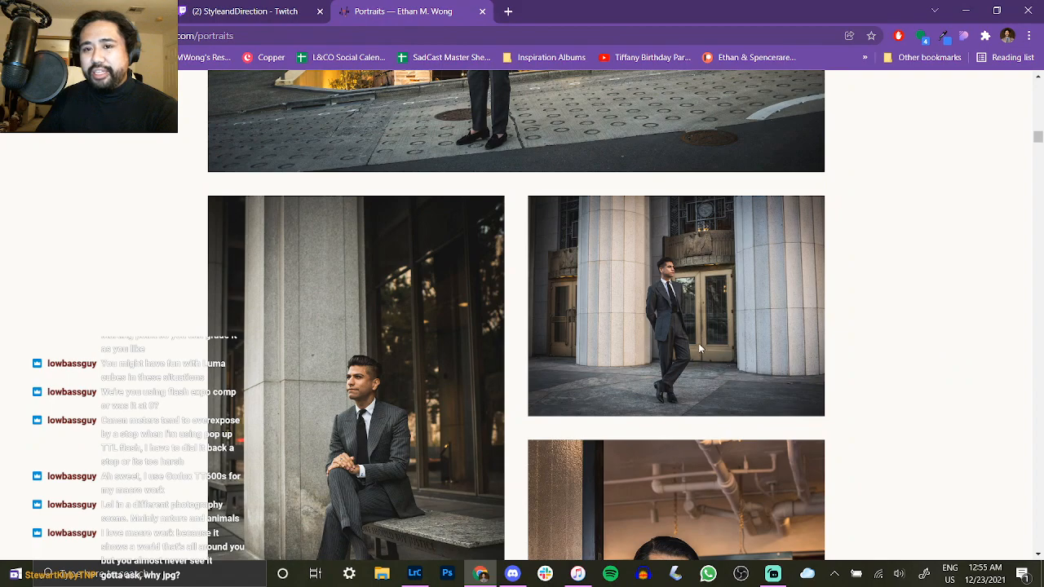
pyautogui.scroll(3, 703, 345)
pyautogui.scroll(-2, 842, 350)
pyautogui.scroll(-5, 841, 350)
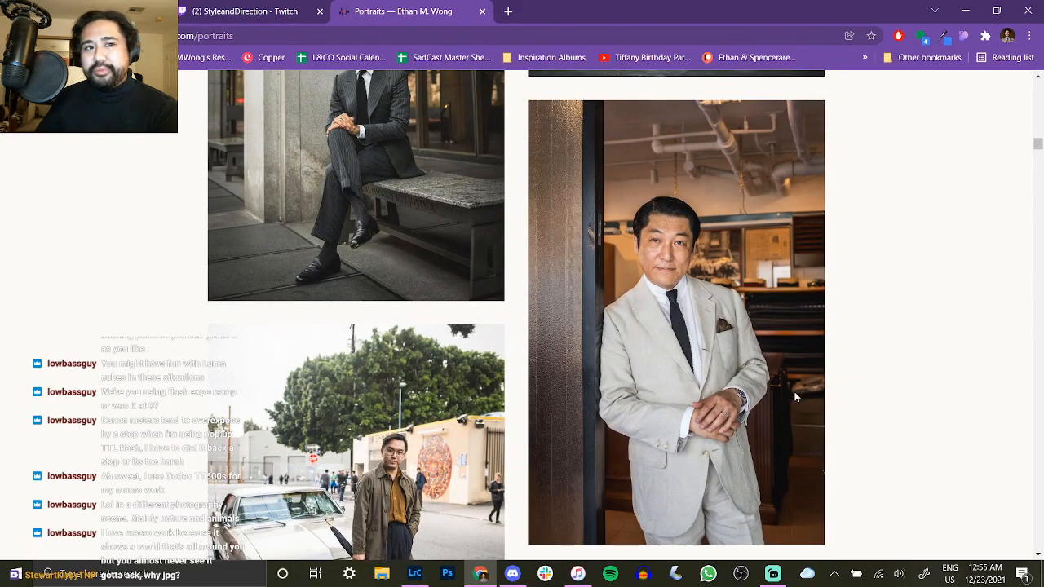
pyautogui.scroll(-4, 948, 351)
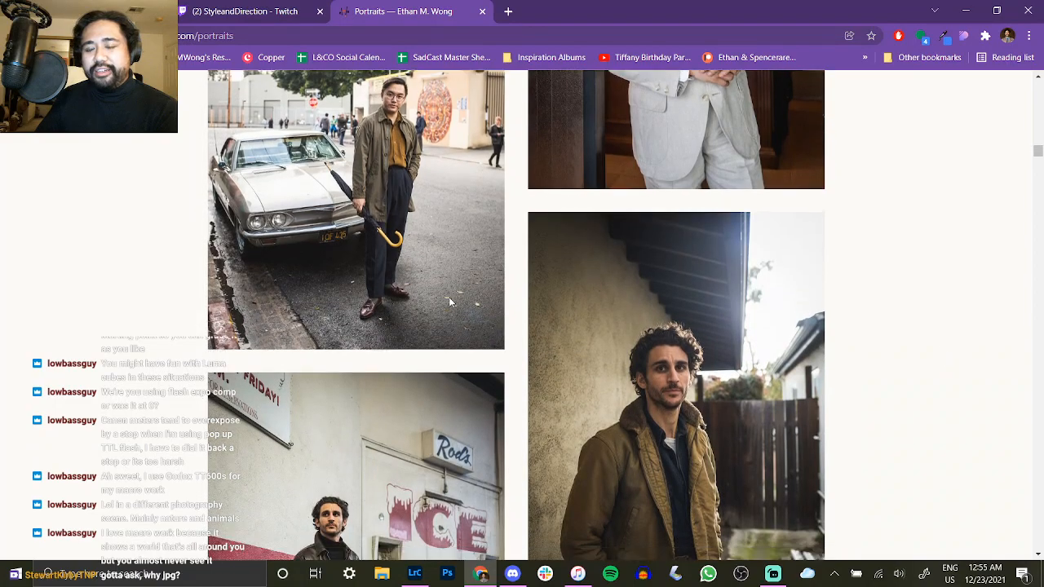
pyautogui.scroll(1, 449, 300)
pyautogui.scroll(-5, 225, 294)
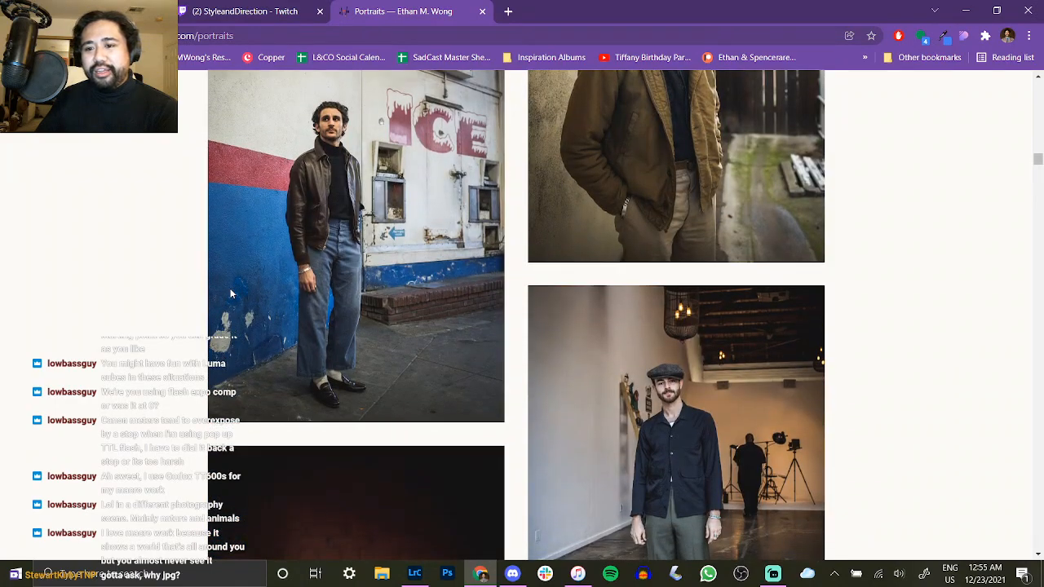
# Examine the denim-jacket portrait against dark brick, the bubble-gum and bicycle photos, and the guitarist seated at the piano.
pyautogui.scroll(-5, 231, 293)
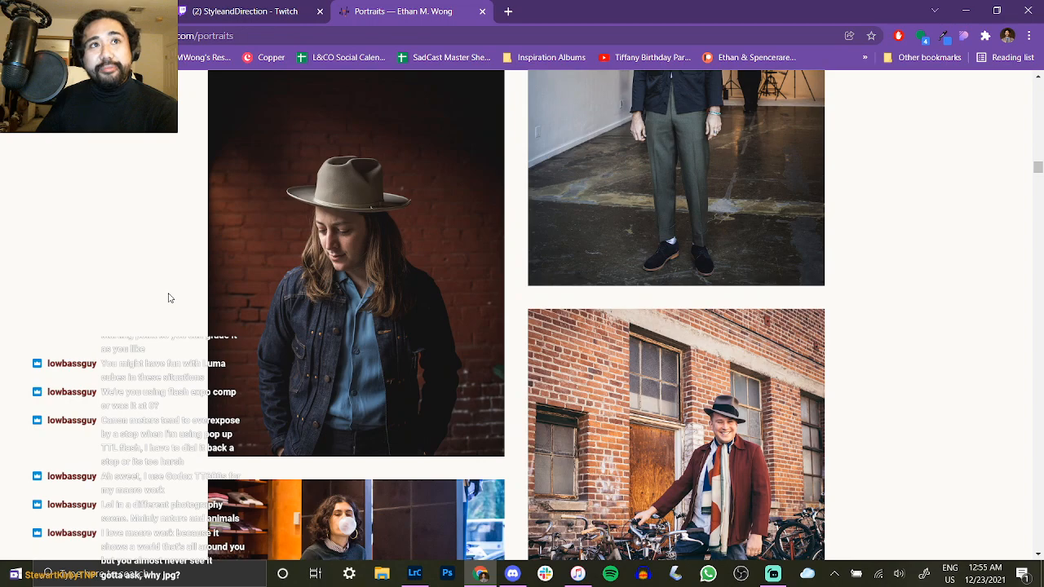
pyautogui.scroll(-3, 169, 299)
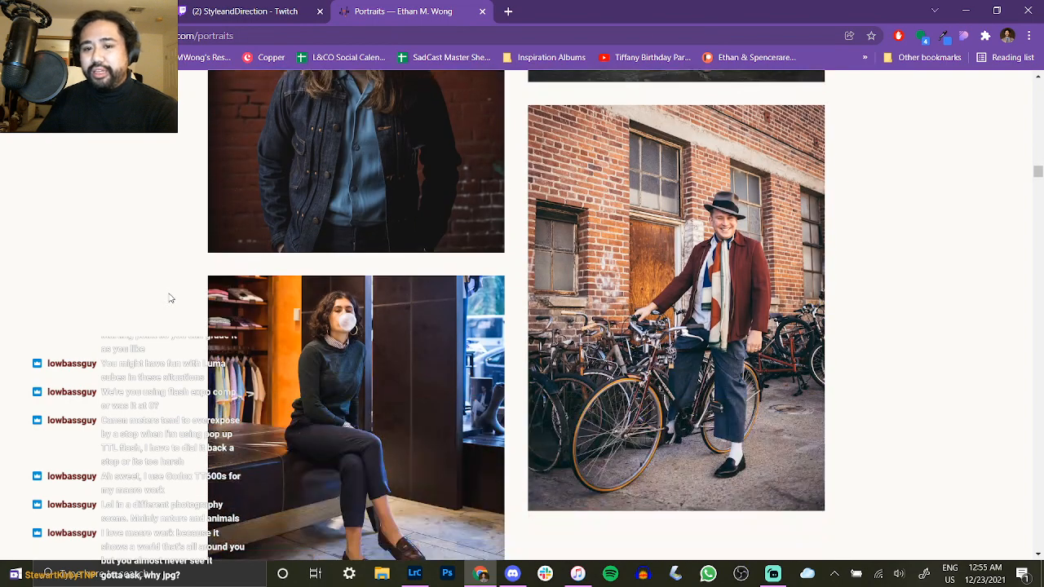
pyautogui.scroll(-1, 170, 299)
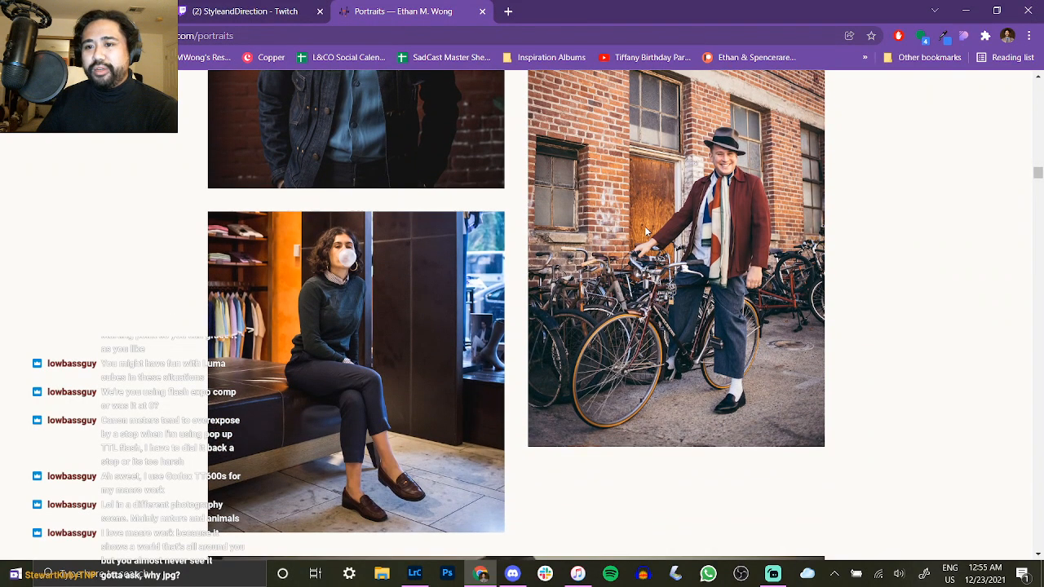
pyautogui.scroll(2, 728, 321)
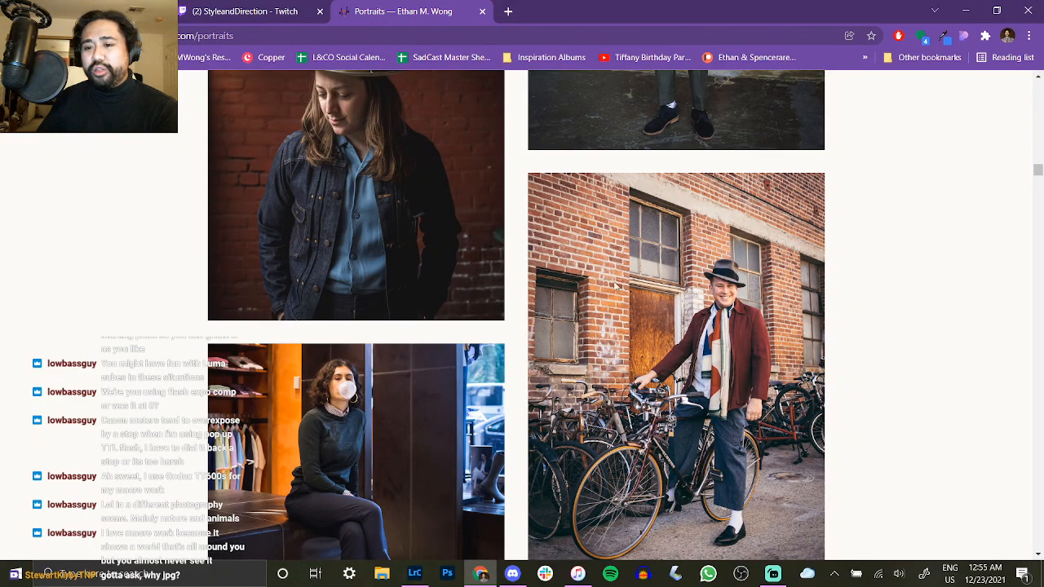
pyautogui.scroll(-7, 745, 405)
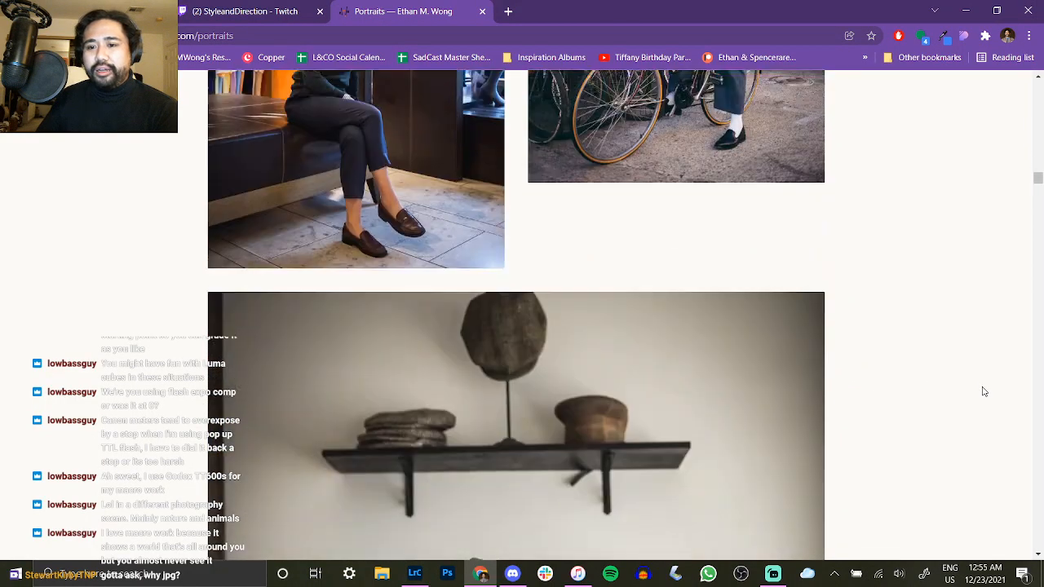
pyautogui.scroll(-2, 983, 391)
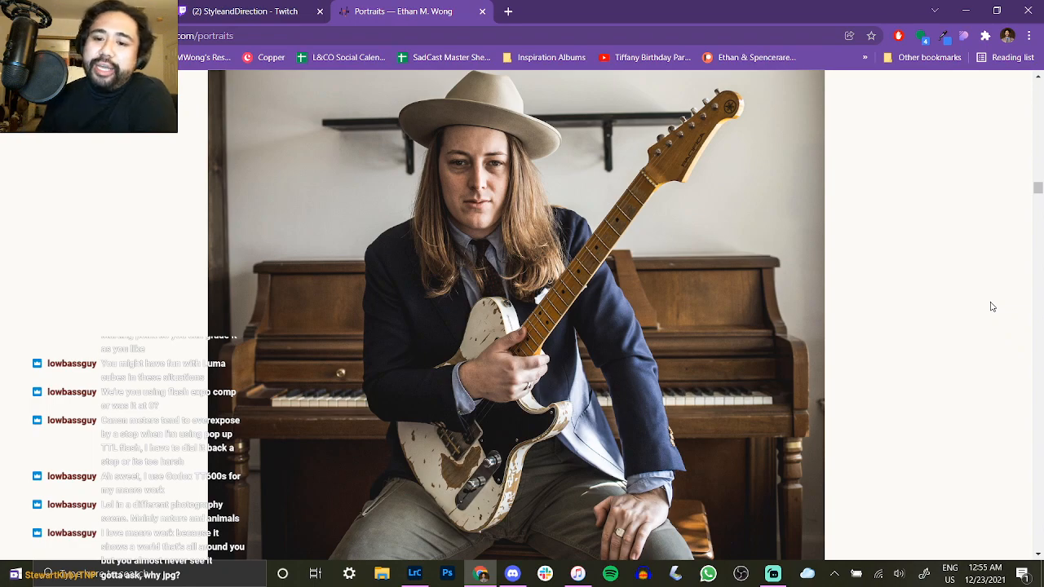
pyautogui.scroll(-1, 989, 319)
pyautogui.scroll(1, 989, 318)
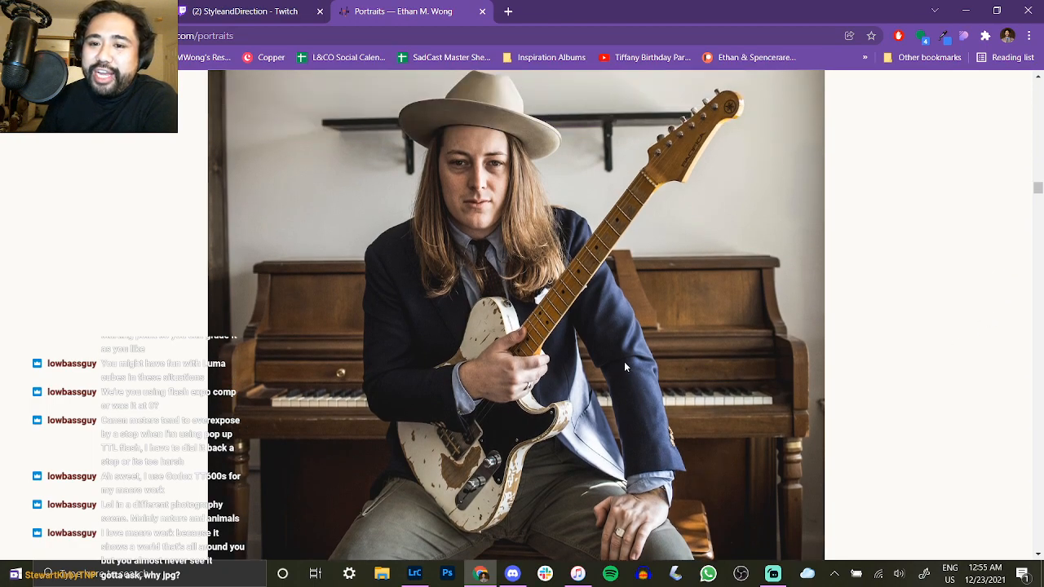
pyautogui.scroll(-2, 952, 382)
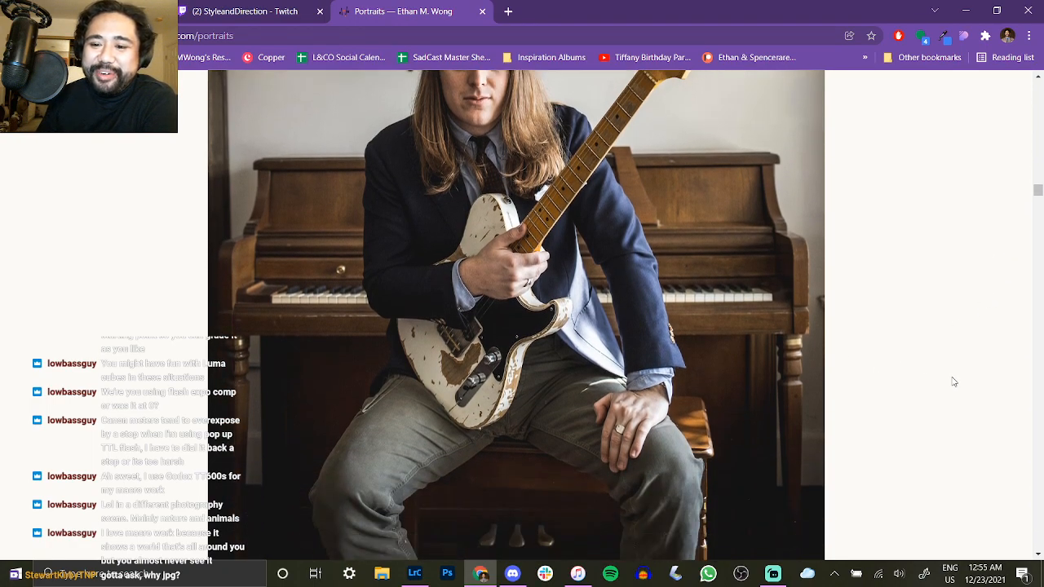
pyautogui.scroll(2, 917, 372)
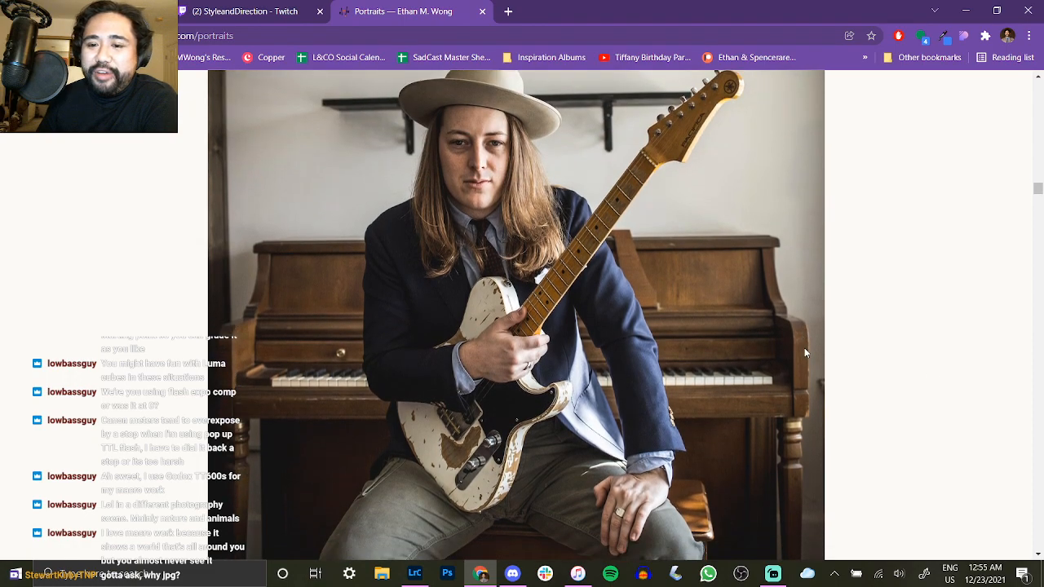
# Examine the tuxedo flash portraits, the man before the jazz posters, the tailoring close-ups and the seated man in window light.
pyautogui.scroll(-5, 816, 349)
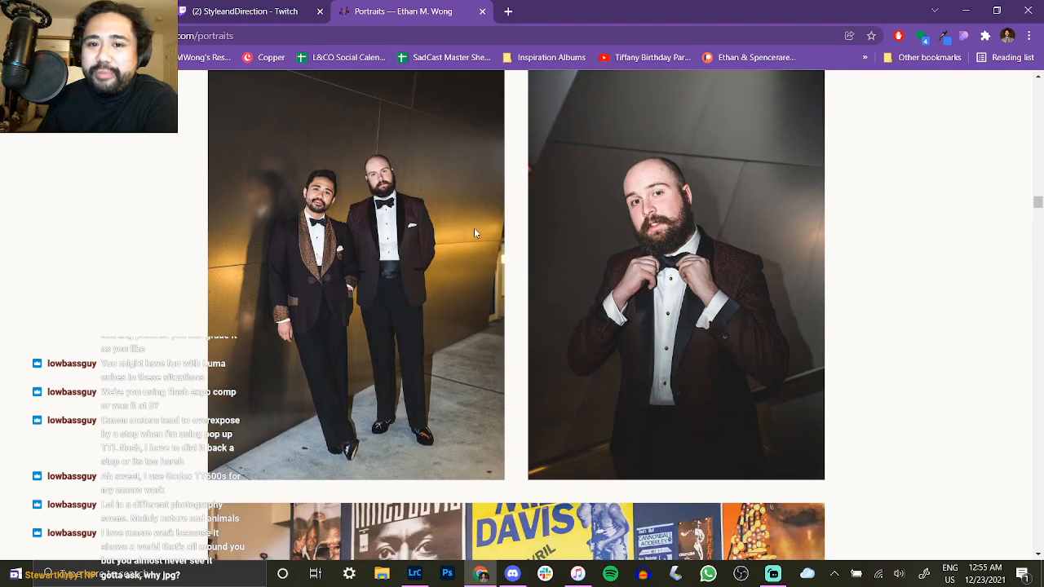
pyautogui.click(391, 249)
pyautogui.click(936, 310)
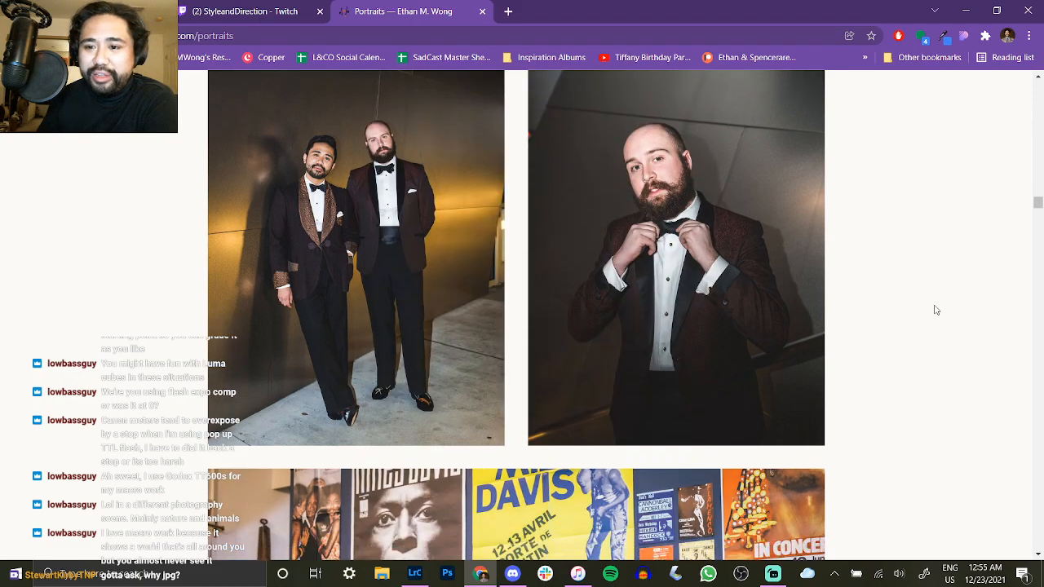
pyautogui.scroll(-5, 936, 310)
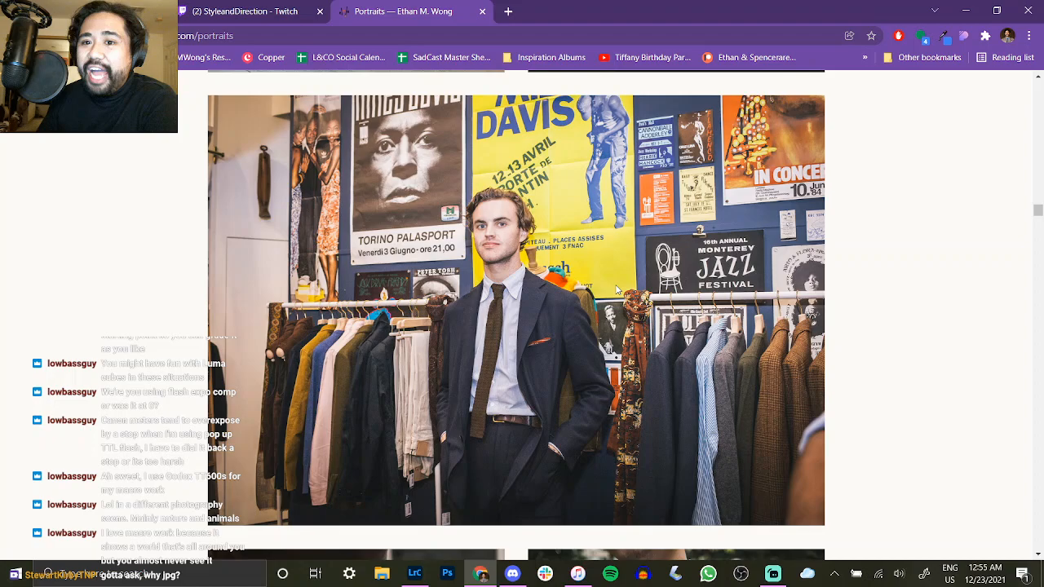
pyautogui.click(496, 290)
pyautogui.click(996, 360)
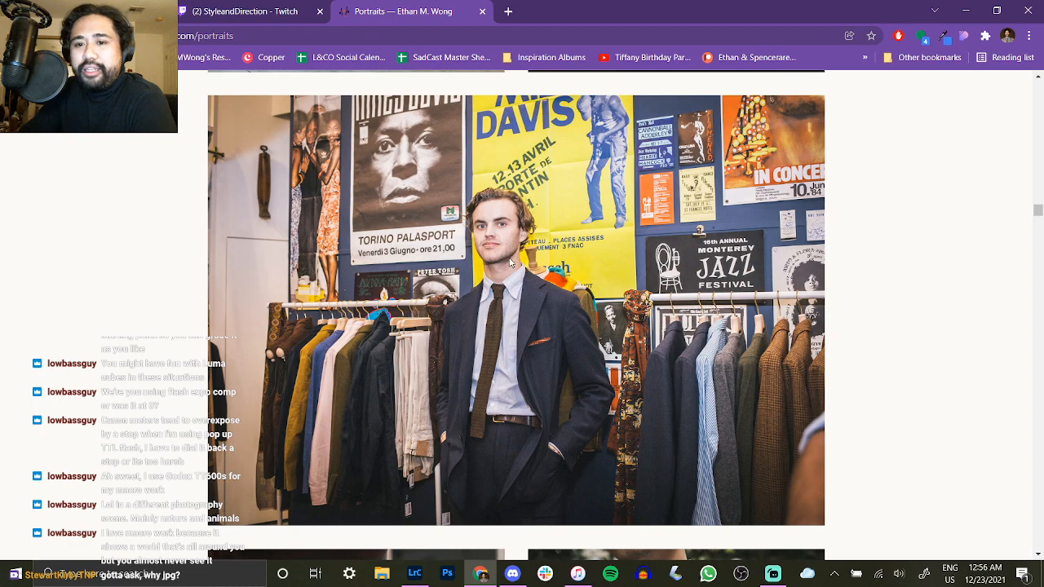
pyautogui.scroll(-5, 534, 310)
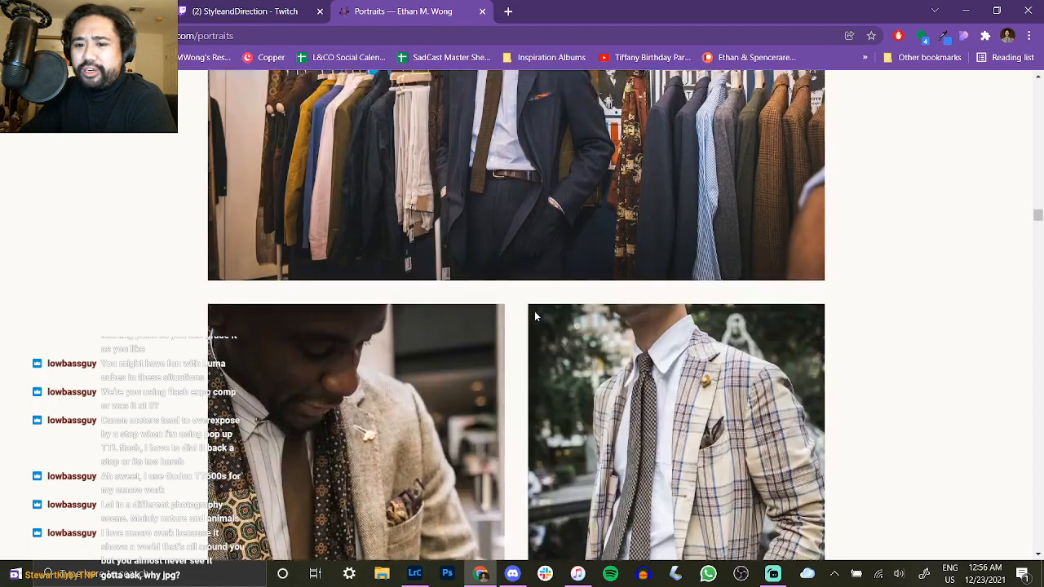
pyautogui.scroll(-5, 535, 314)
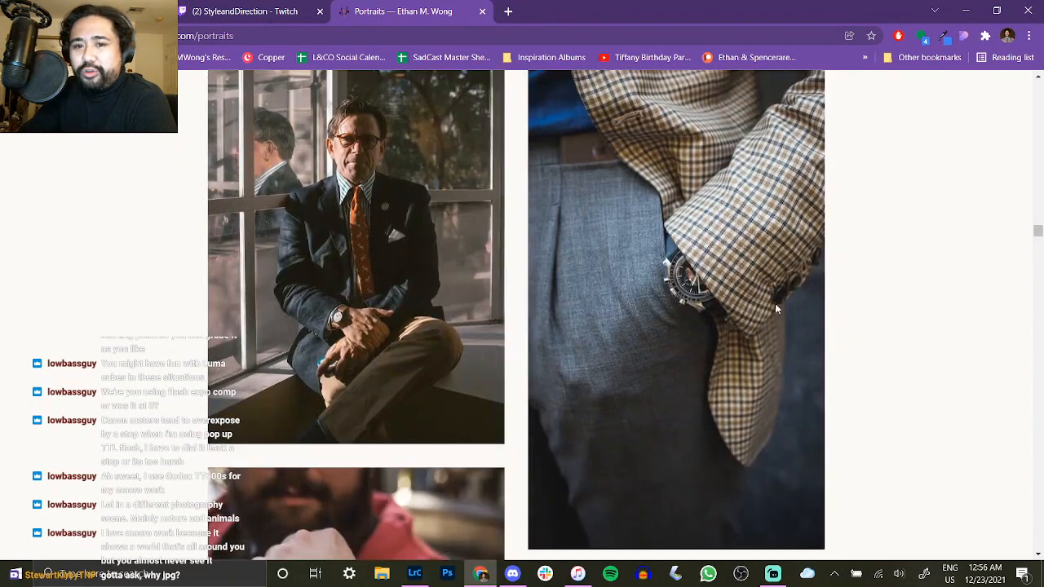
pyautogui.scroll(1, 400, 256)
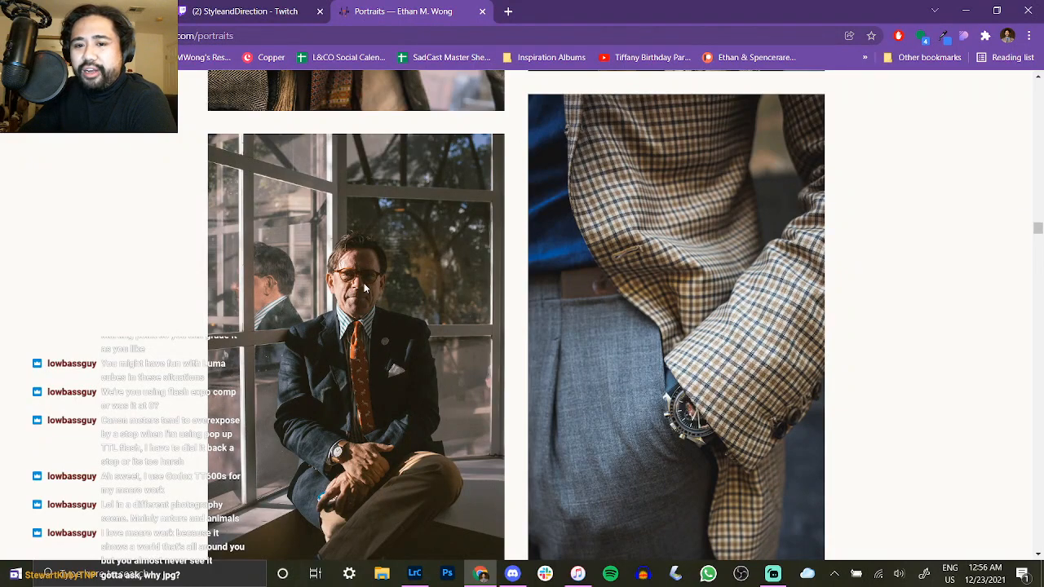
pyautogui.scroll(-8, 855, 363)
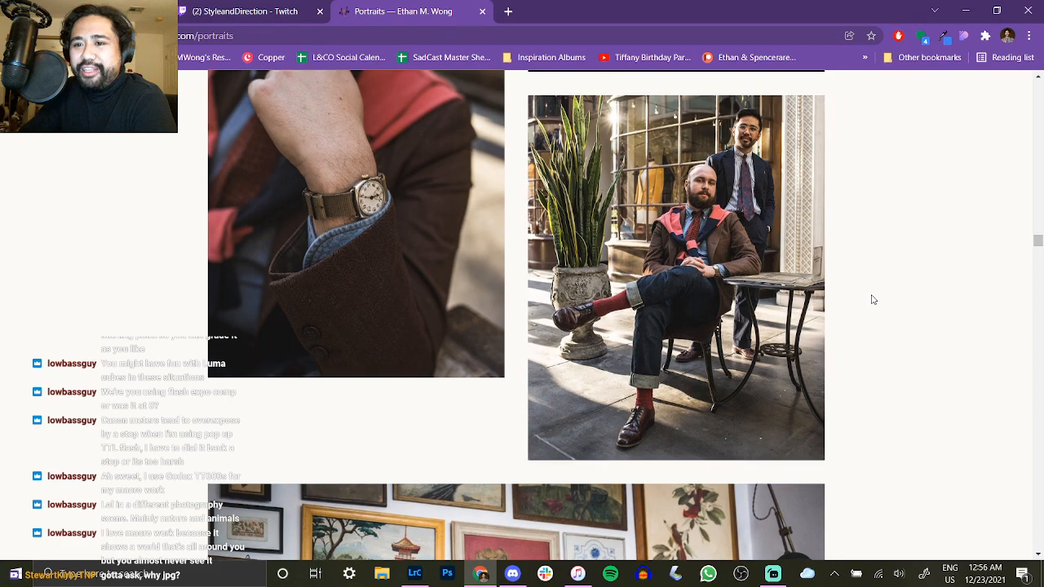
# Examine the portraits from the man on the sofa through the rocky pond and arched corridor to the graffiti door and brick wall.
pyautogui.scroll(-5, 871, 300)
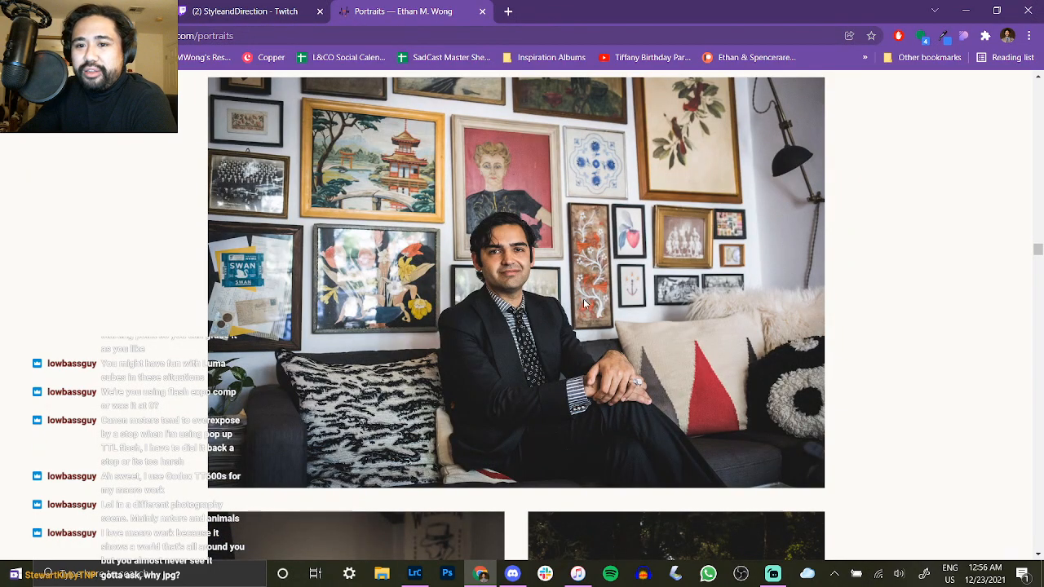
pyautogui.scroll(-6, 880, 332)
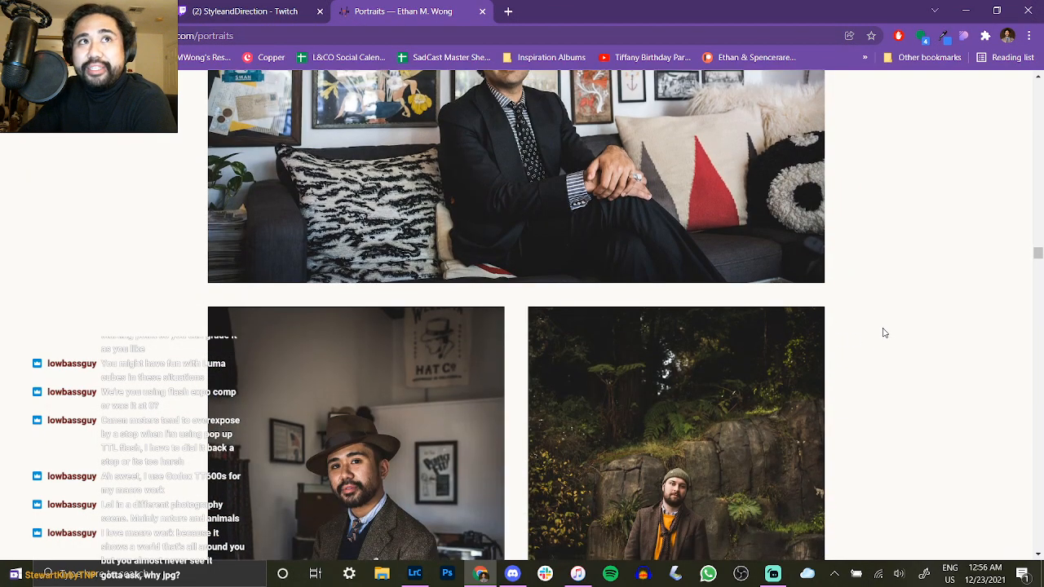
pyautogui.scroll(2, 302, 174)
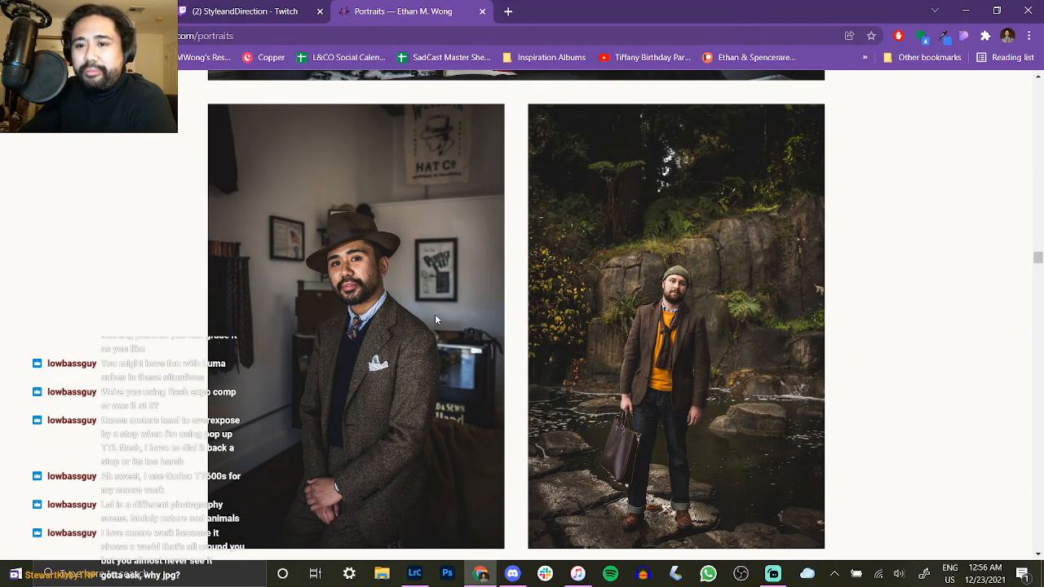
pyautogui.scroll(-7, 696, 415)
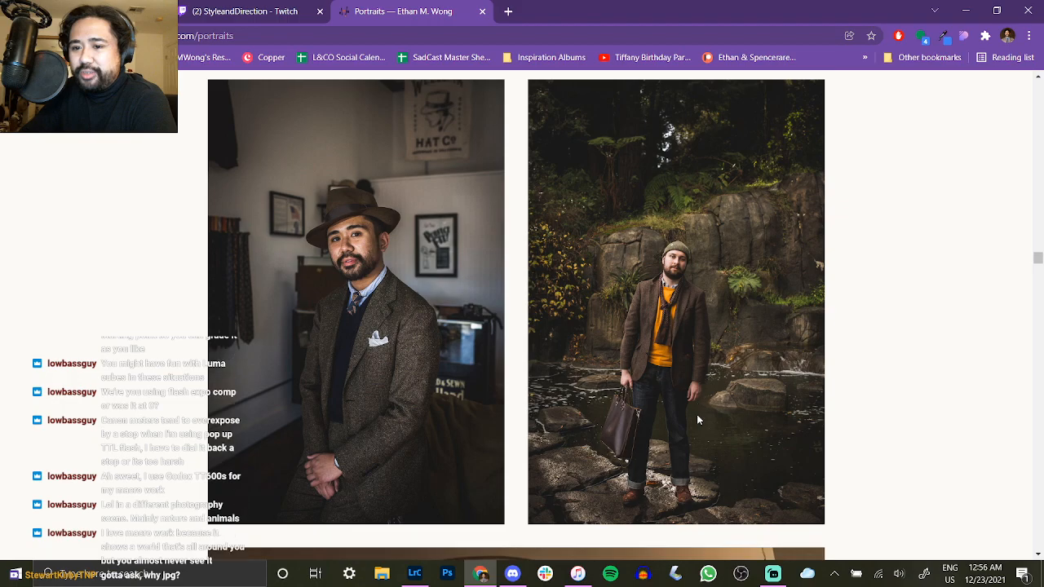
pyautogui.scroll(-5, 912, 399)
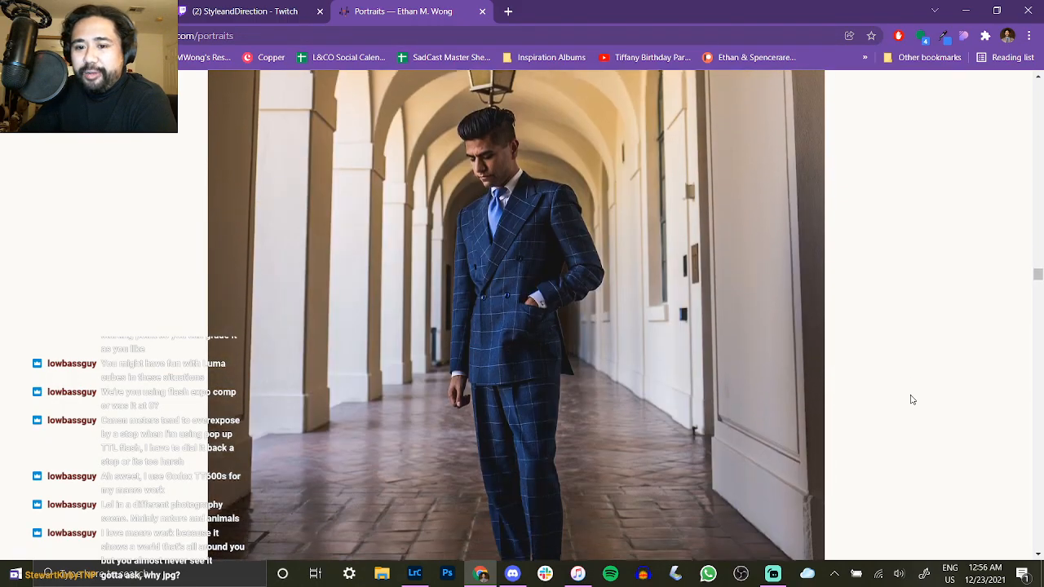
pyautogui.scroll(4, 911, 399)
pyautogui.scroll(-10, 912, 399)
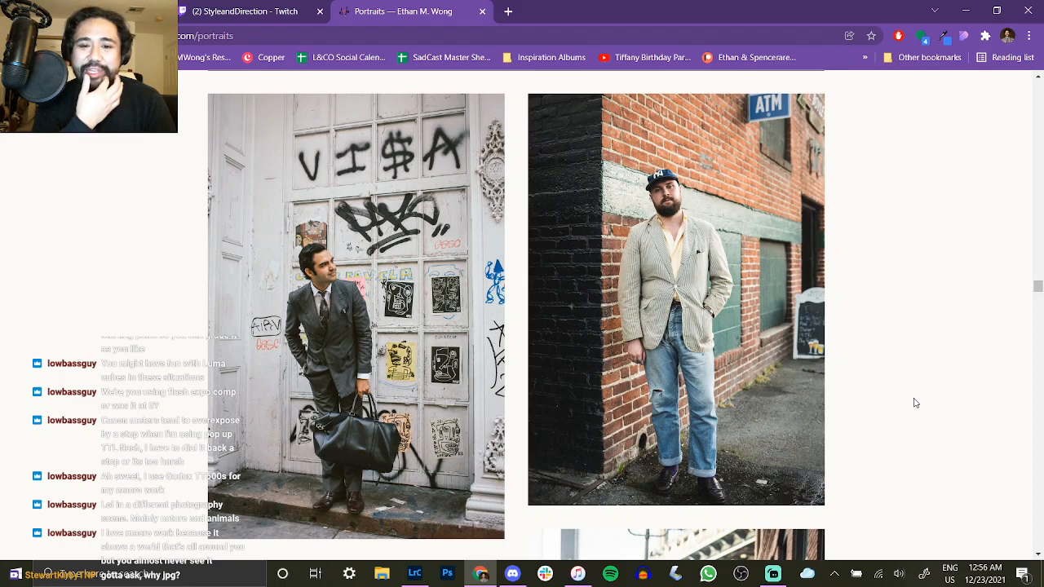
pyautogui.scroll(-1, 915, 403)
pyautogui.scroll(1, 915, 403)
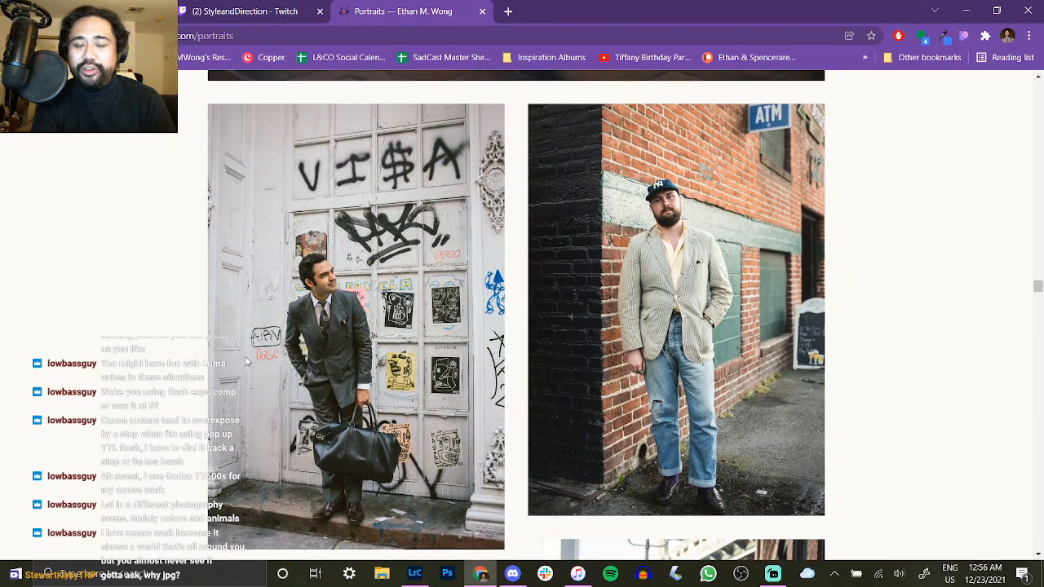
# Examine the portraits from the bridge group and doorway pair through the four men in the menswear shop to the grey-suit shot.
pyautogui.scroll(-5, 380, 303)
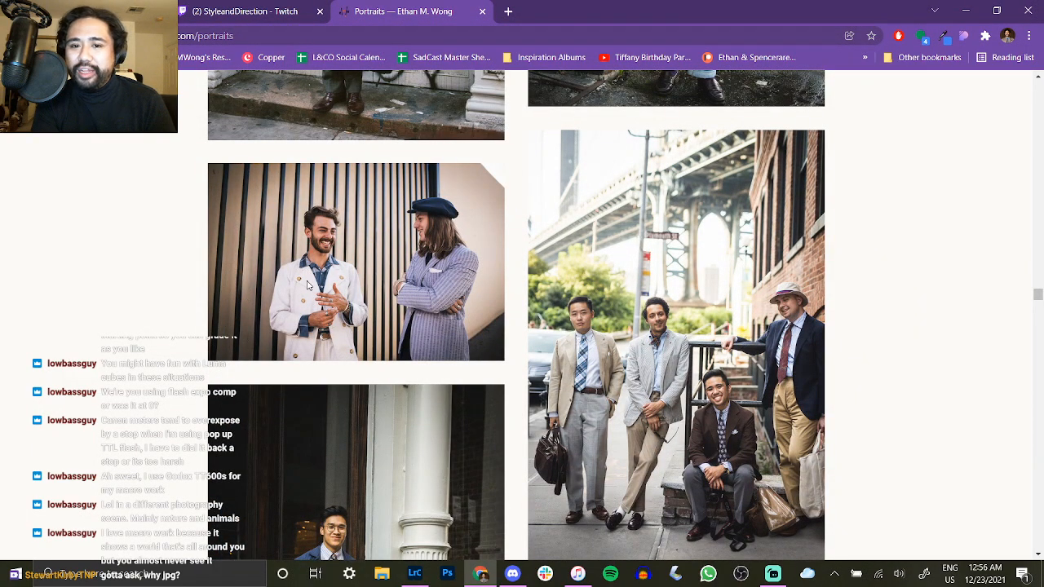
pyautogui.scroll(-4, 440, 338)
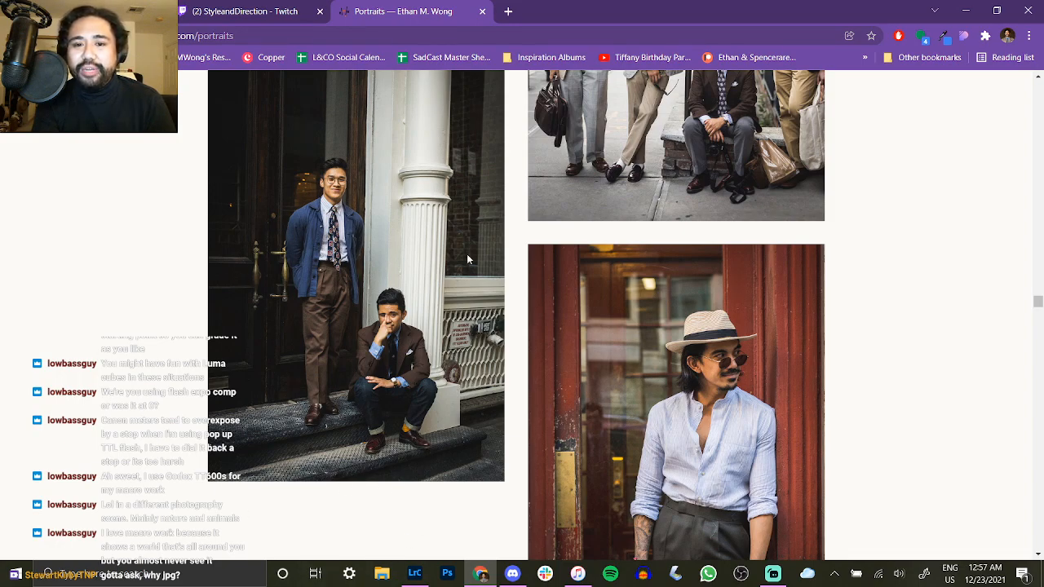
pyautogui.scroll(-6, 349, 330)
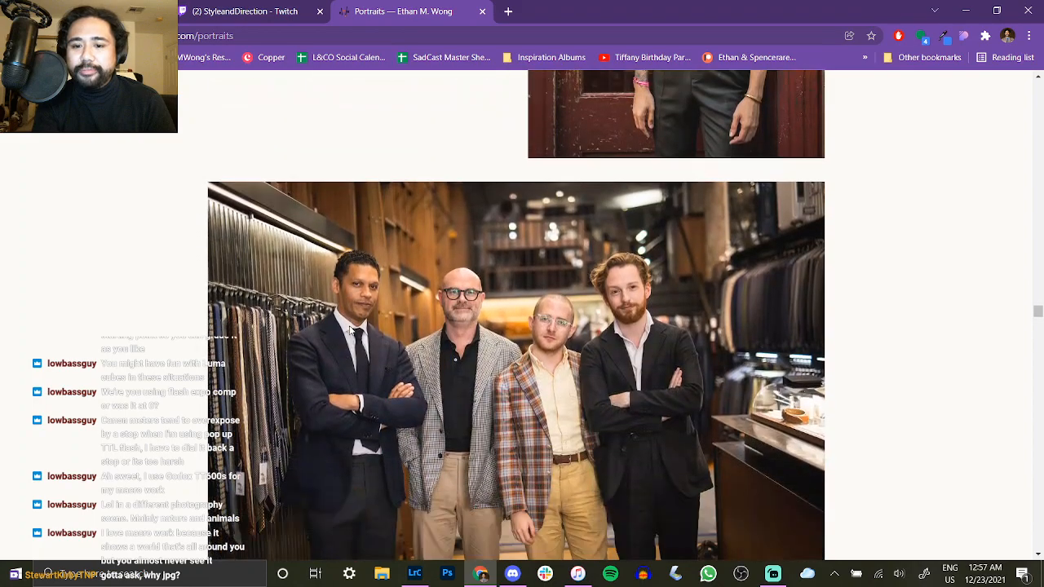
pyautogui.scroll(-4, 129, 355)
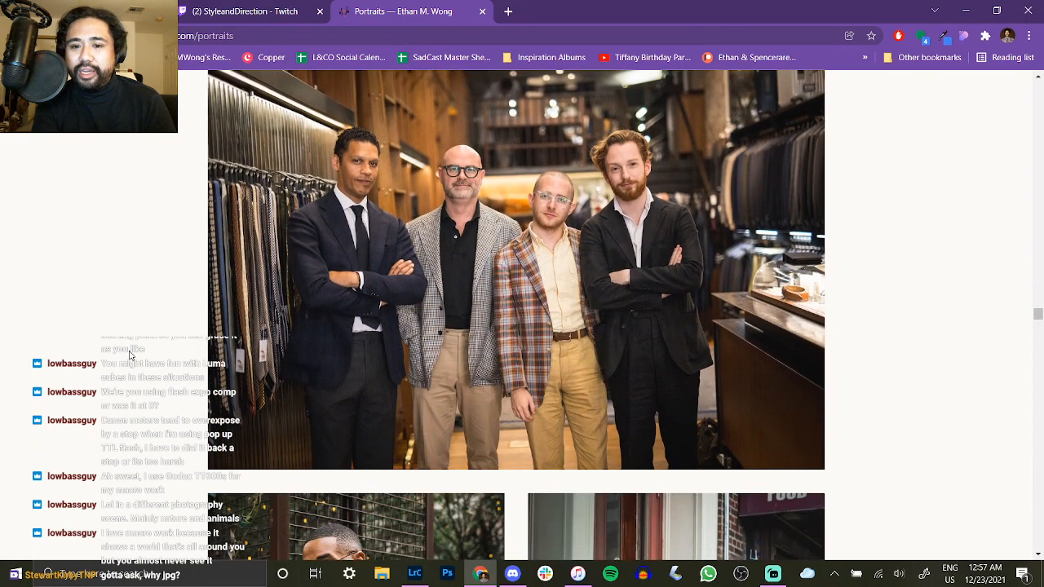
pyautogui.scroll(1, 129, 354)
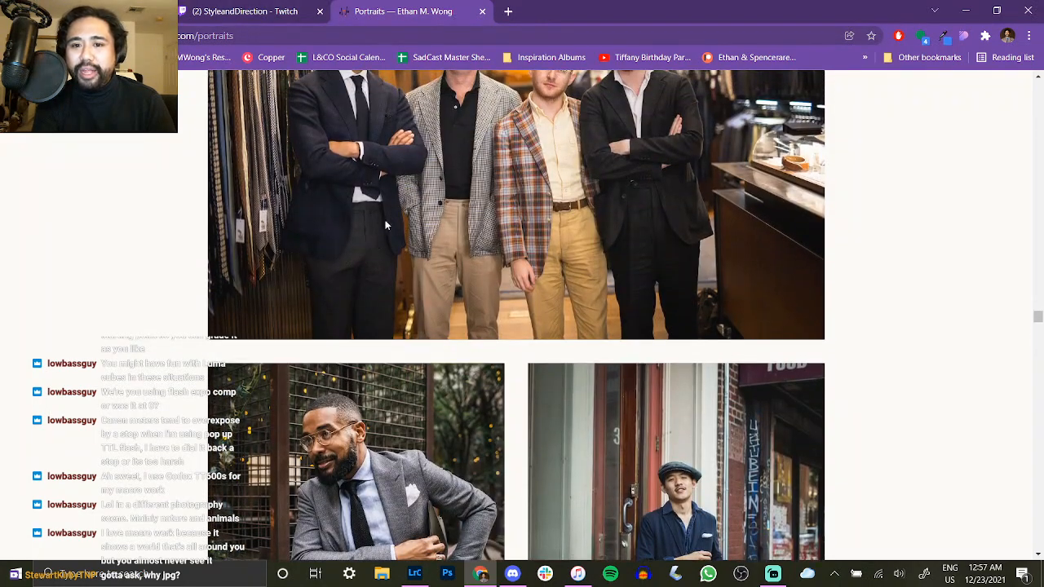
pyautogui.scroll(-4, 54, 308)
pyautogui.scroll(1, 54, 308)
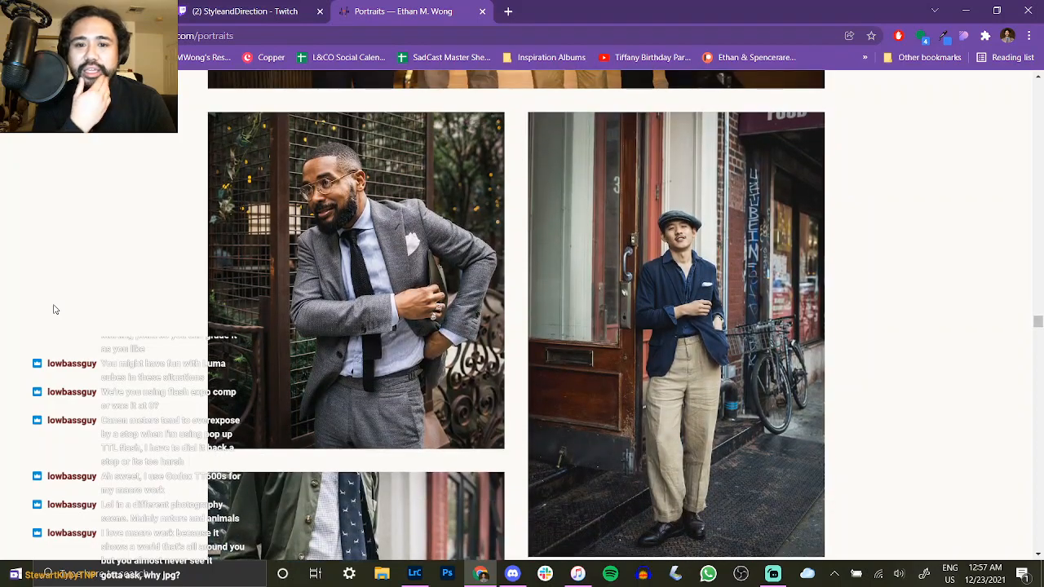
# Examine the café window seat, brick street corner and garden gate portraits, and the light on the red-caped woman on the staircase.
pyautogui.scroll(-3, 53, 308)
pyautogui.scroll(-4, 54, 308)
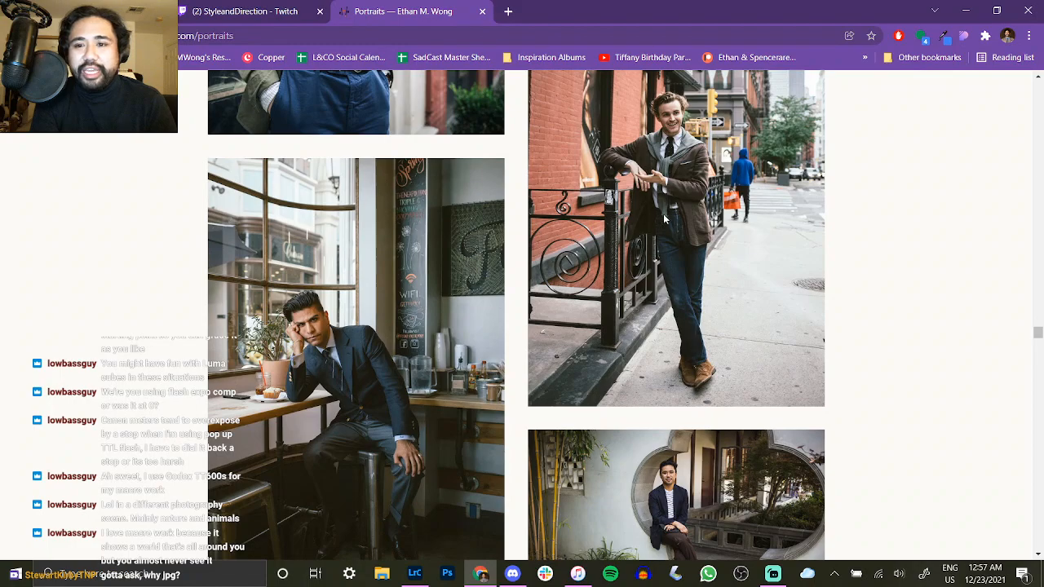
pyautogui.scroll(-2, 393, 372)
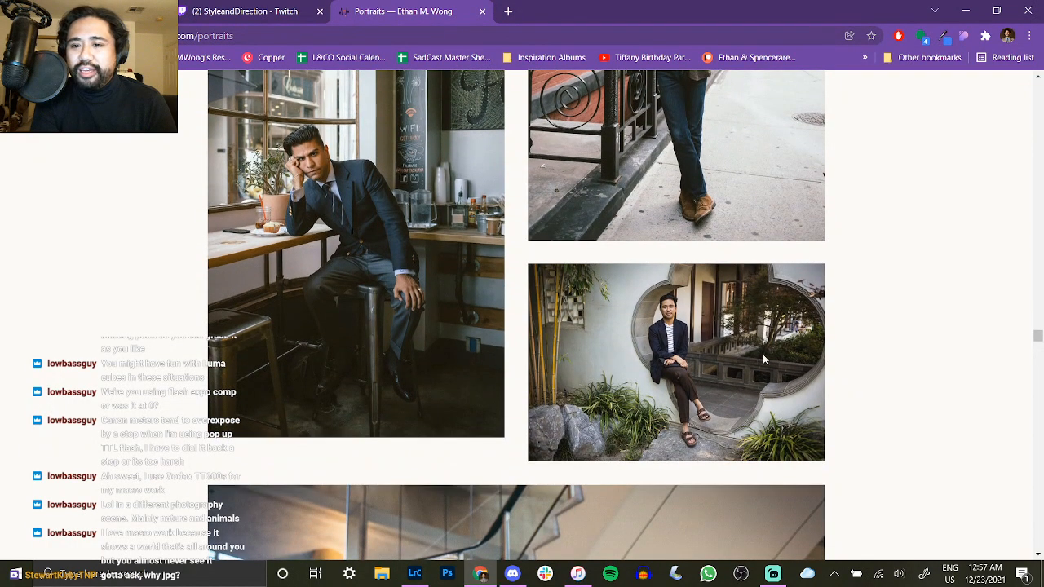
pyautogui.scroll(-4, 857, 300)
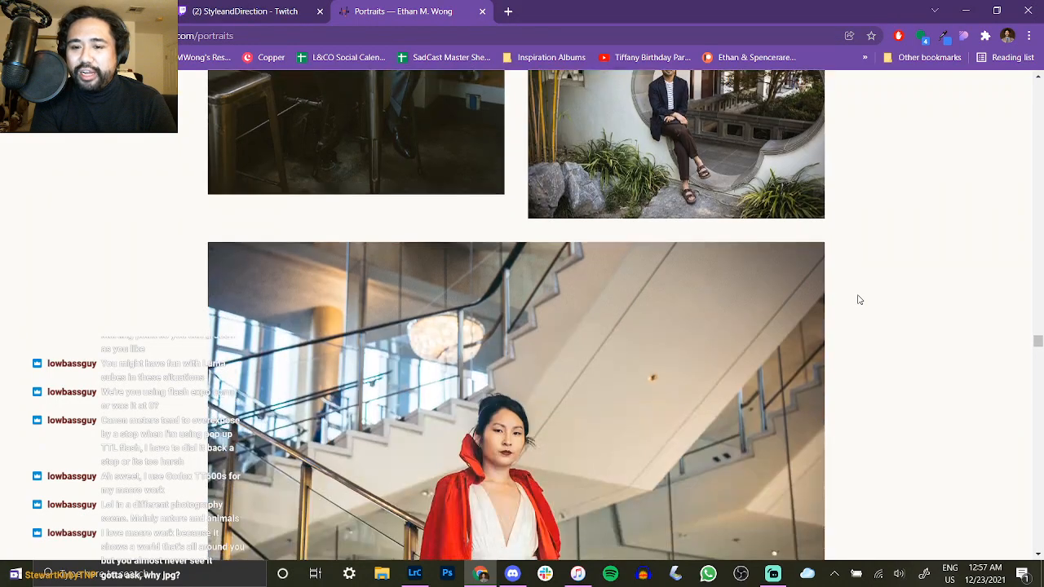
pyautogui.scroll(-2, 886, 365)
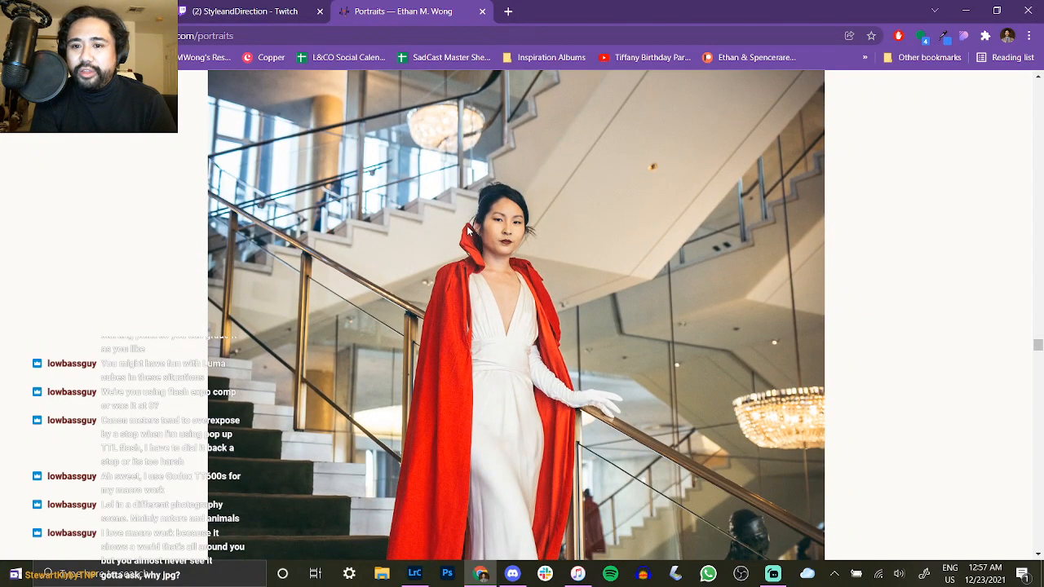
pyautogui.scroll(-1, 852, 335)
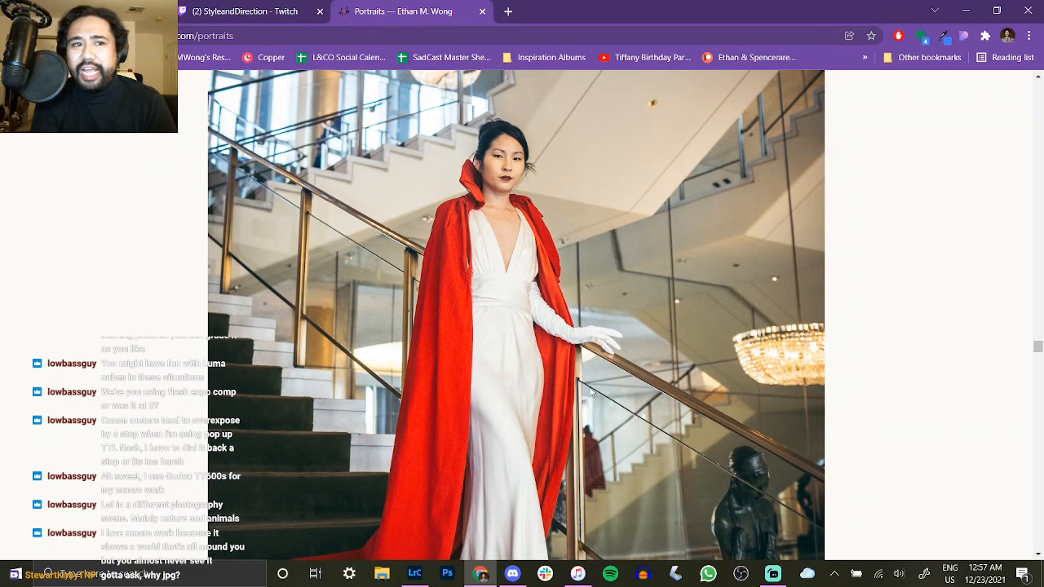
pyautogui.scroll(1, 489, 311)
pyautogui.scroll(1, 484, 311)
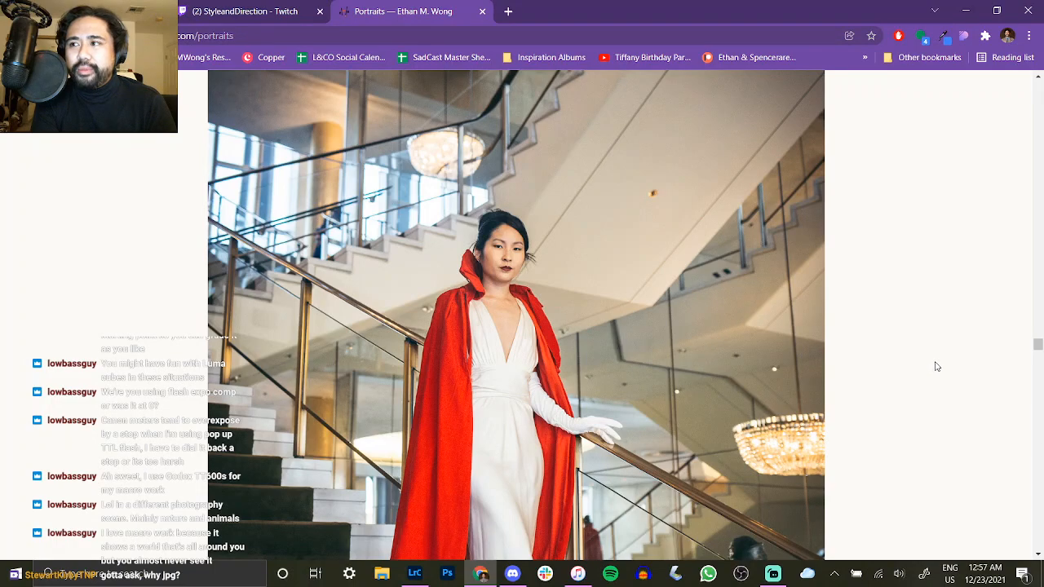
pyautogui.scroll(-1, 936, 366)
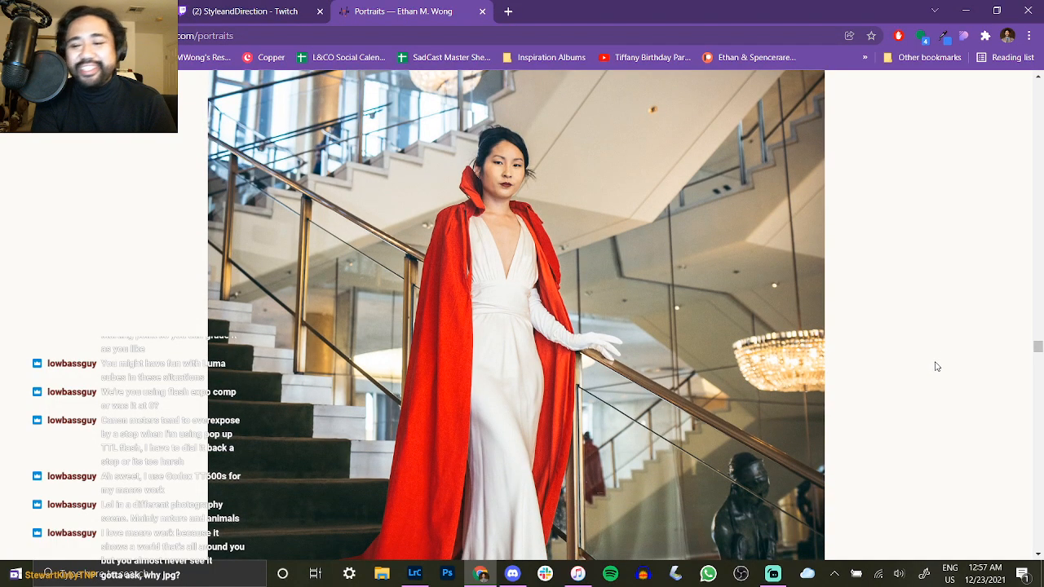
# Compare the white-hat portrait beside tall windows with the seated man against the blue wall, and view the patio tables group.
pyautogui.scroll(-6, 936, 366)
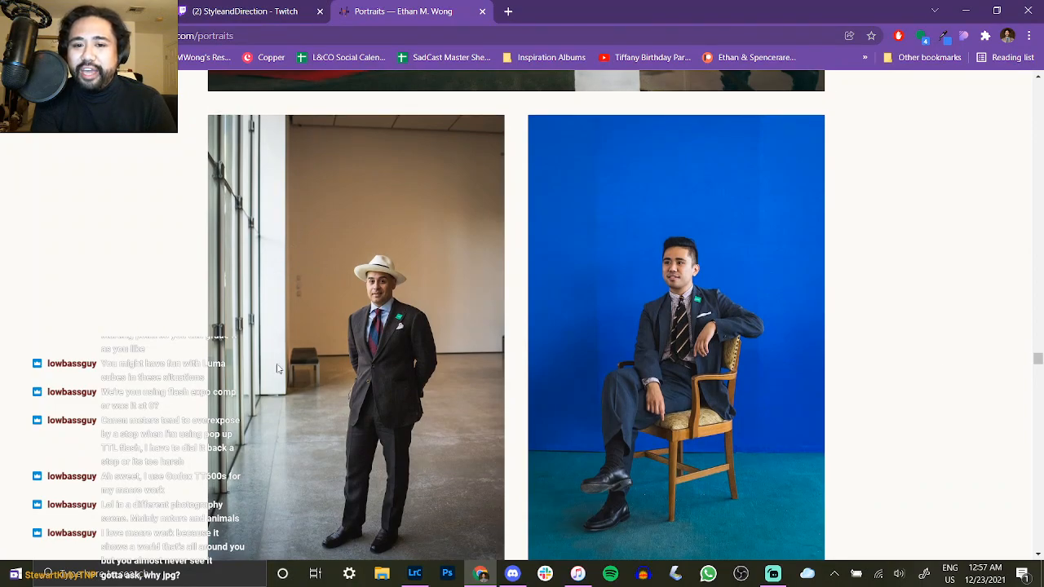
pyautogui.scroll(-1, 324, 291)
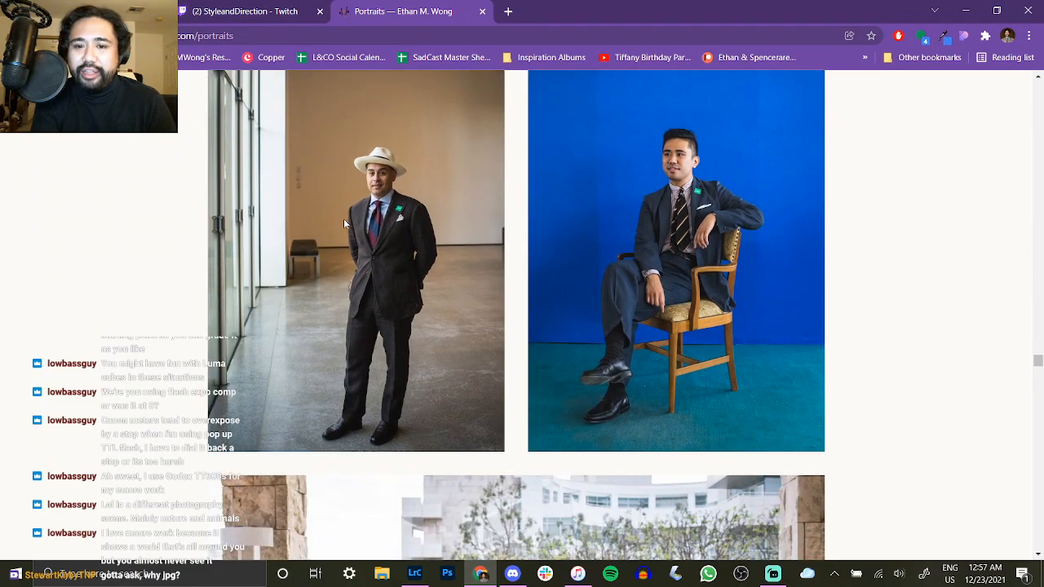
pyautogui.scroll(1, 350, 367)
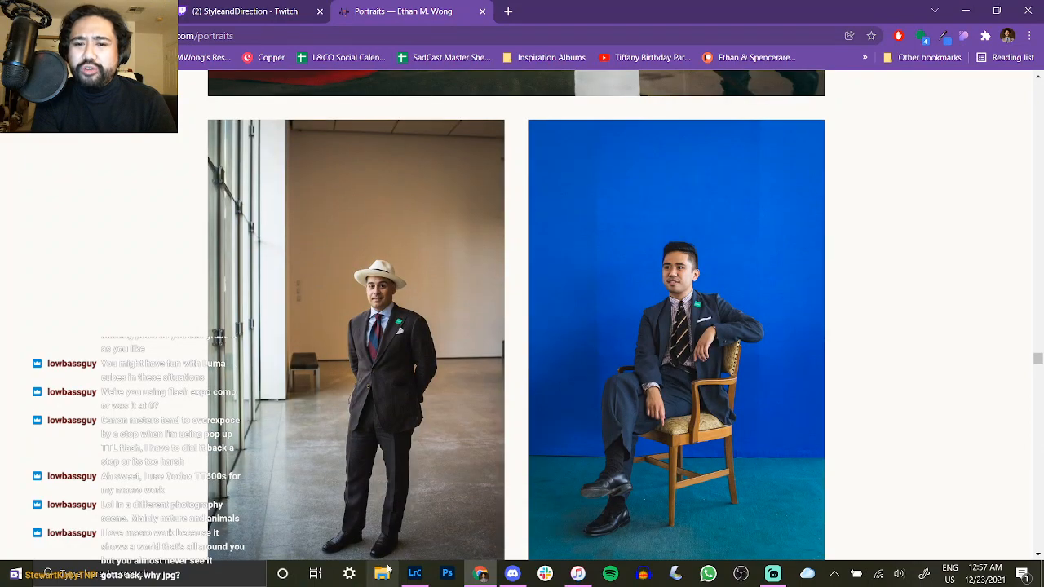
pyautogui.scroll(-1, 422, 330)
pyautogui.scroll(1, 430, 247)
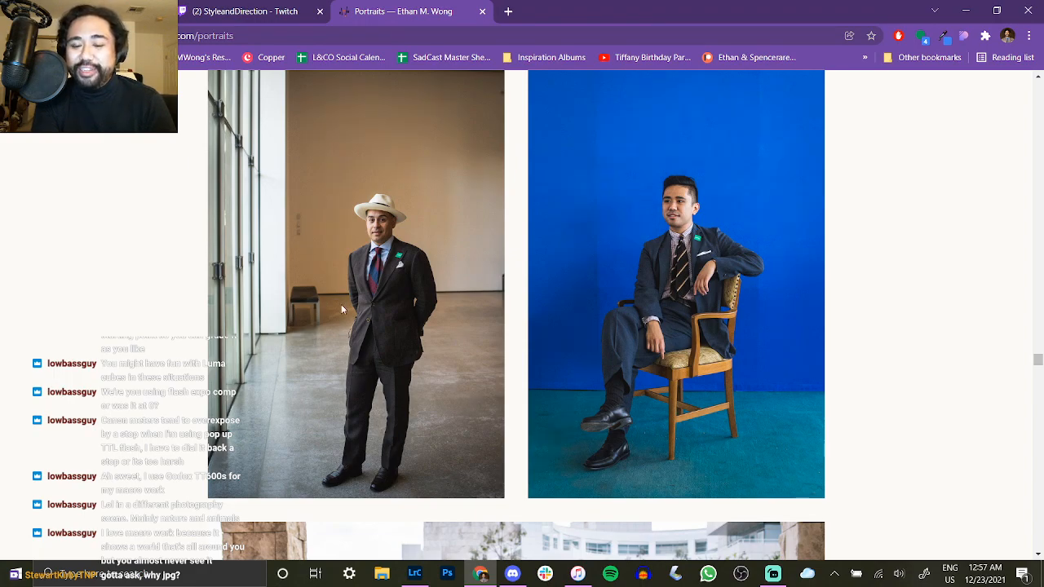
pyautogui.scroll(-4, 536, 304)
pyautogui.scroll(-1, 535, 308)
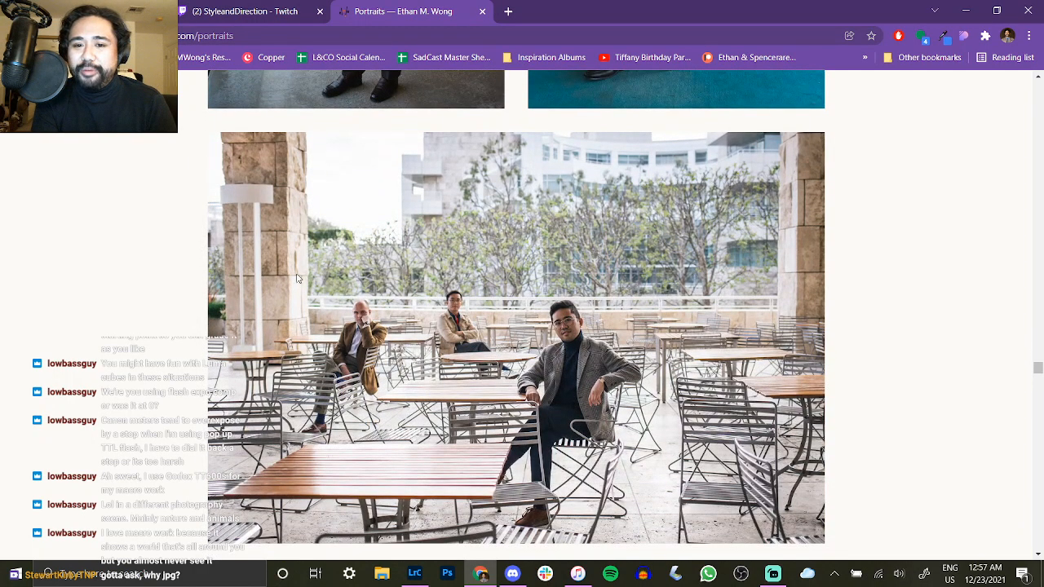
# Examine the blue-wall and coffee-cup portraits, the beret wearer's room, the window-light and hatmaker shots, and the man against the shadowed wall.
pyautogui.scroll(-5, 273, 357)
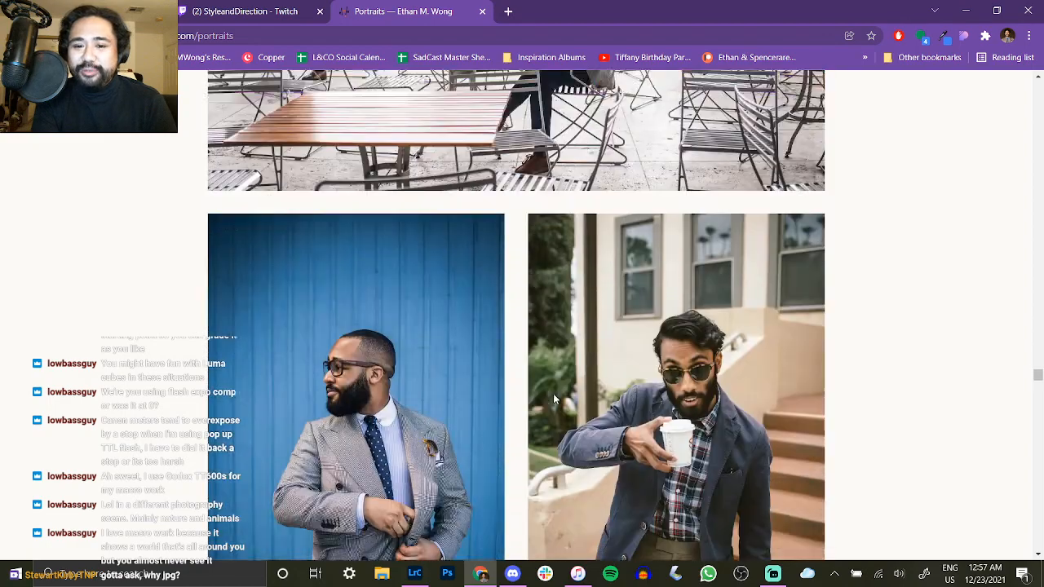
pyautogui.scroll(-3, 342, 171)
pyautogui.scroll(2, 310, 326)
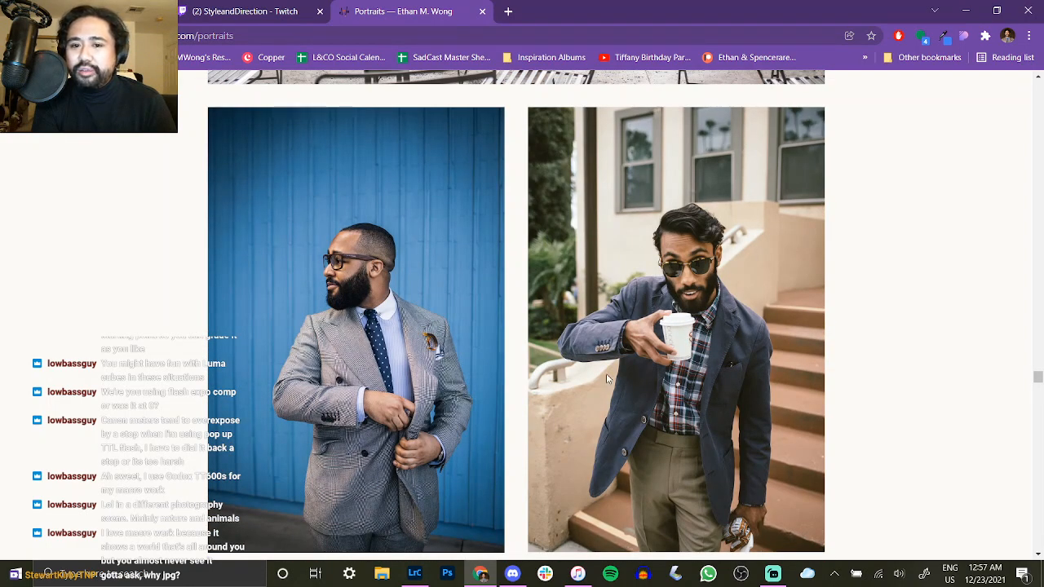
pyautogui.scroll(-6, 605, 374)
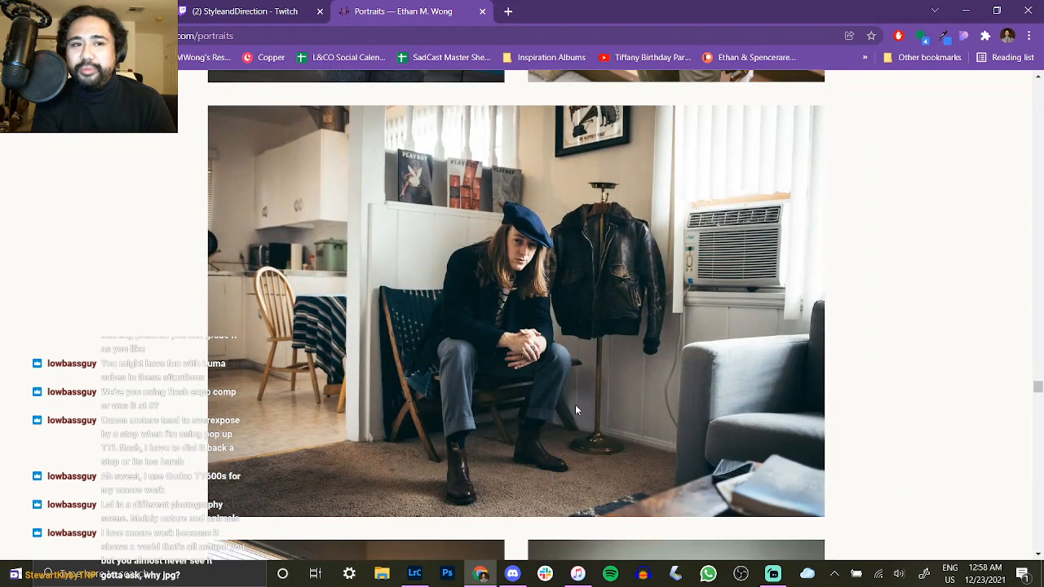
pyautogui.scroll(-6, 575, 410)
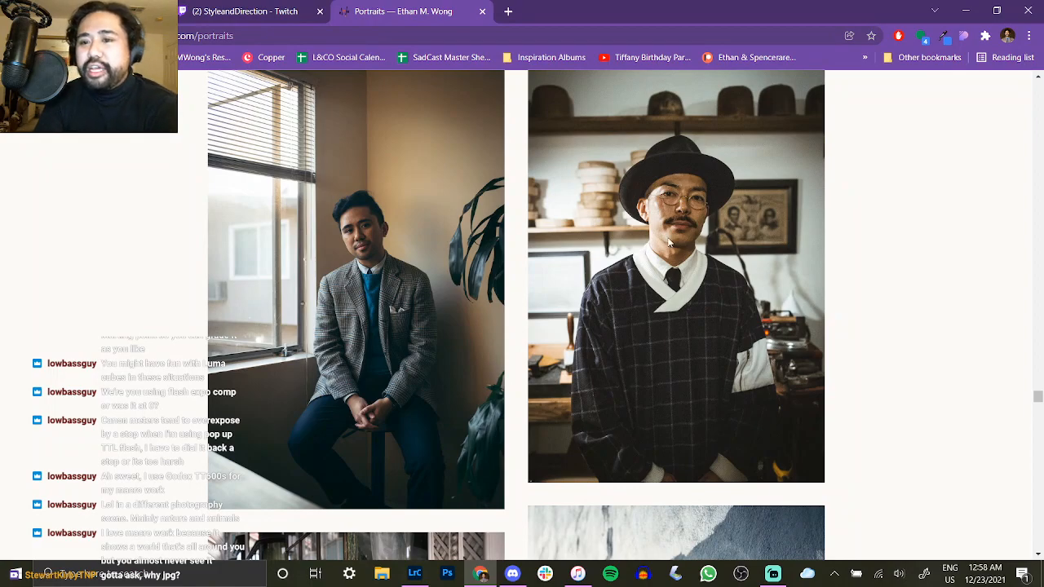
pyautogui.moveTo(643, 308)
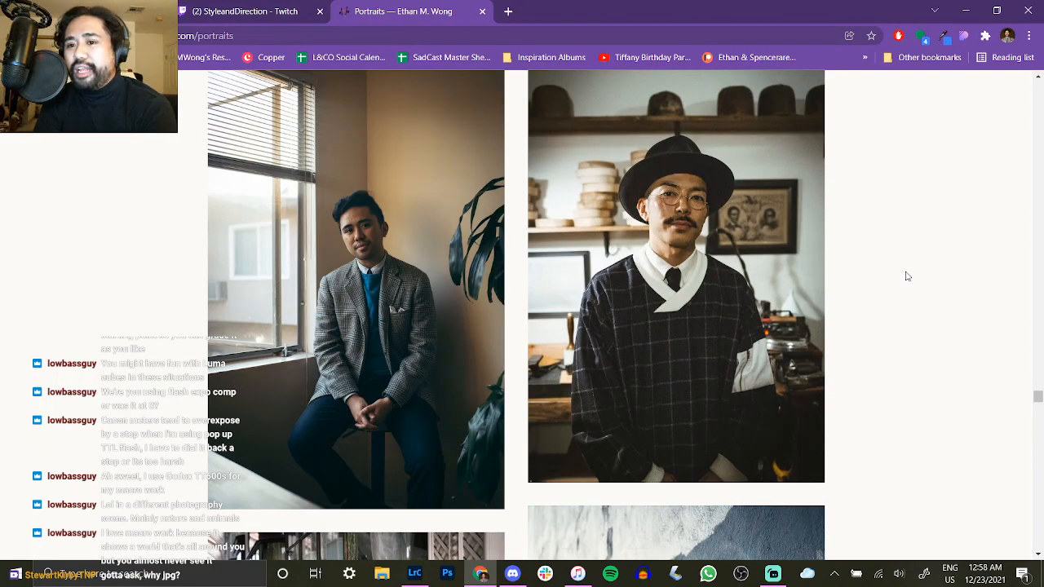
pyautogui.scroll(-5, 905, 275)
pyautogui.scroll(-2, 905, 276)
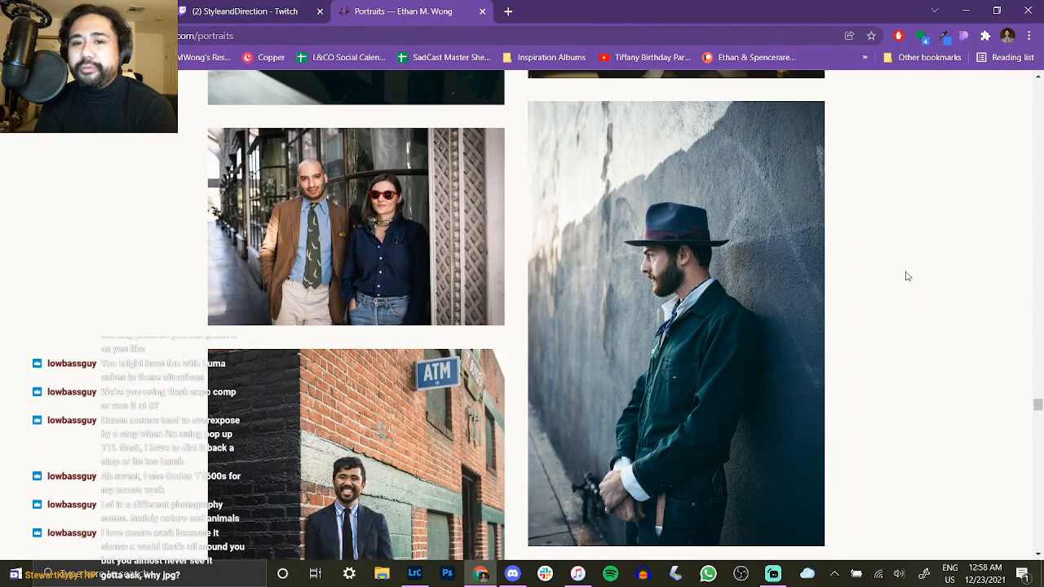
pyautogui.scroll(2, 798, 244)
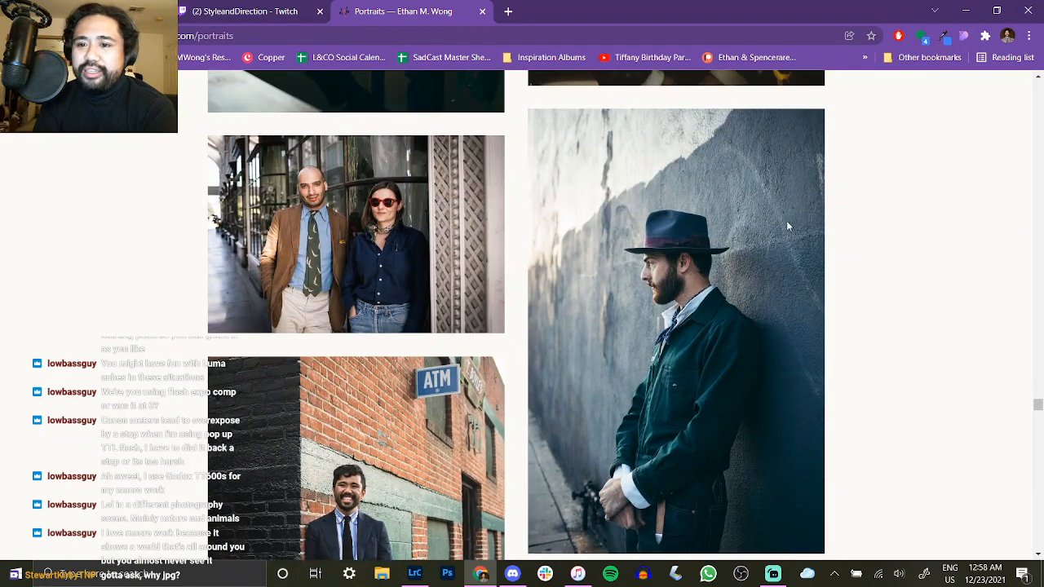
# Examine the navy-suit portraits, the Drake's storefront and autumn park shots, the night tram platform photo and the museum window-ledge pair.
pyautogui.scroll(-6, 792, 223)
pyautogui.scroll(-3, 825, 307)
pyautogui.scroll(3, 825, 307)
pyautogui.scroll(-5, 825, 307)
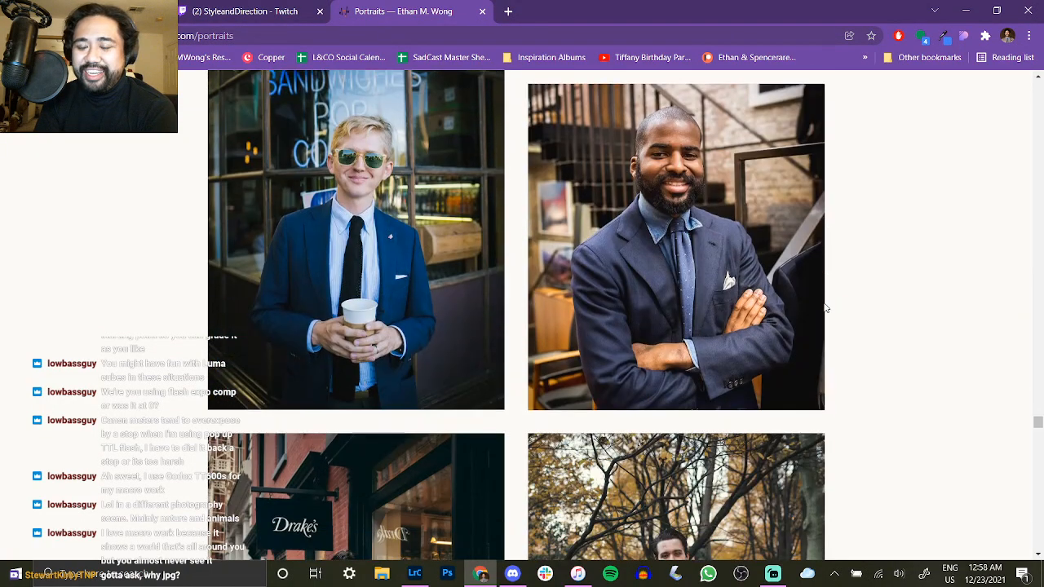
pyautogui.scroll(-5, 825, 307)
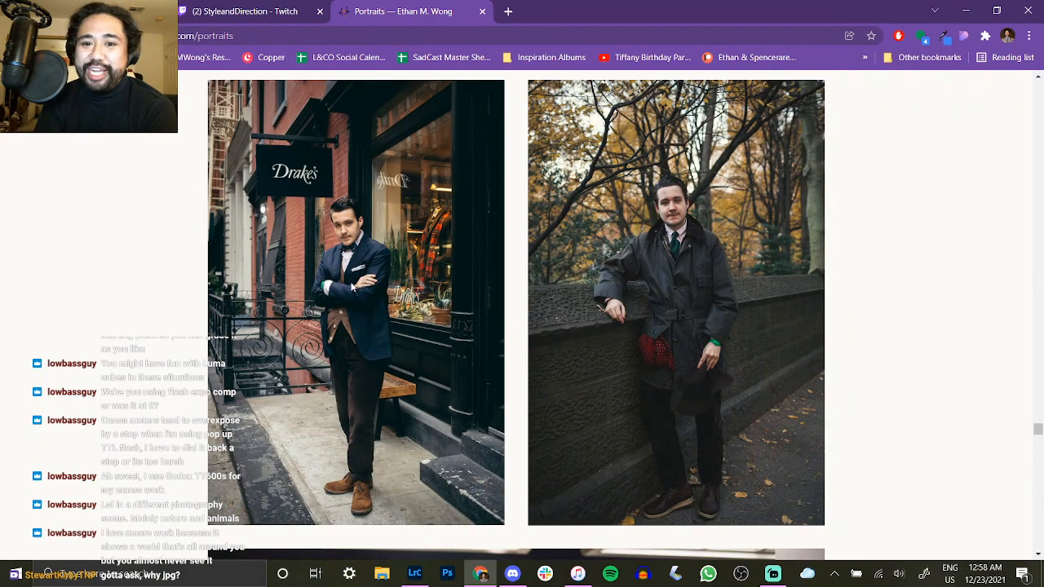
pyautogui.scroll(-1, 974, 359)
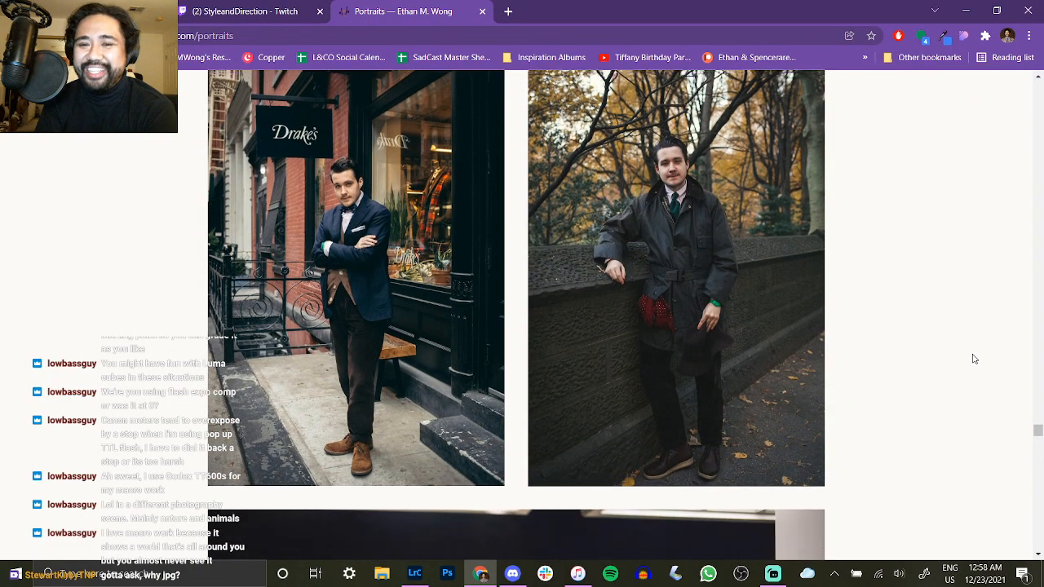
pyautogui.scroll(-5, 973, 359)
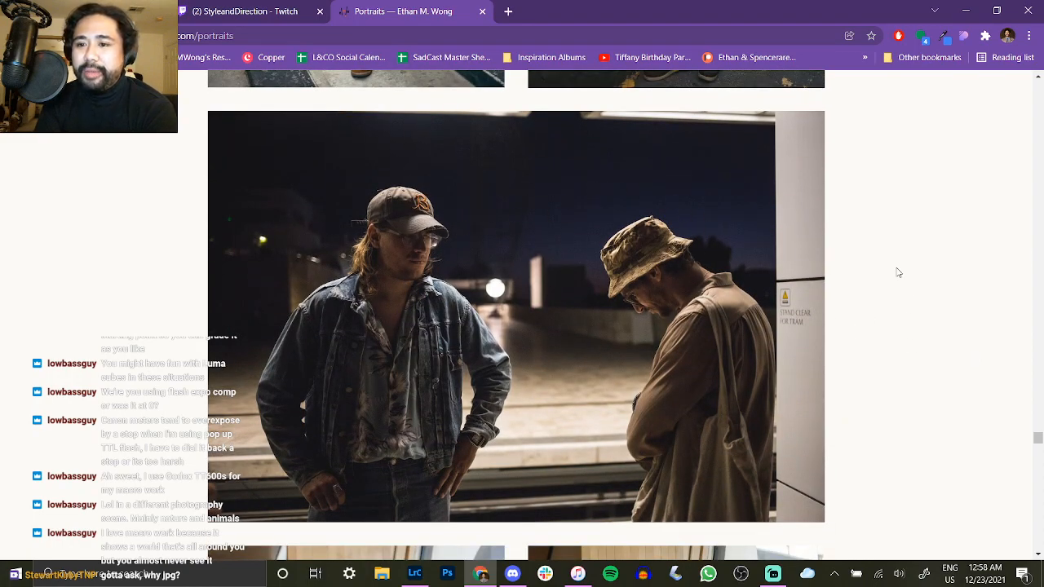
pyautogui.scroll(-5, 872, 281)
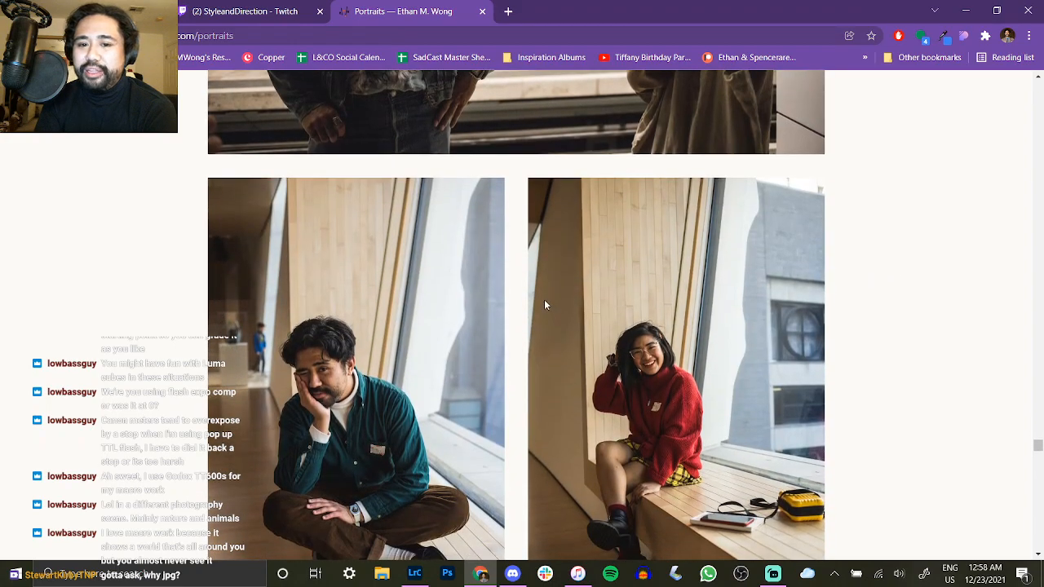
pyautogui.scroll(-2, 284, 373)
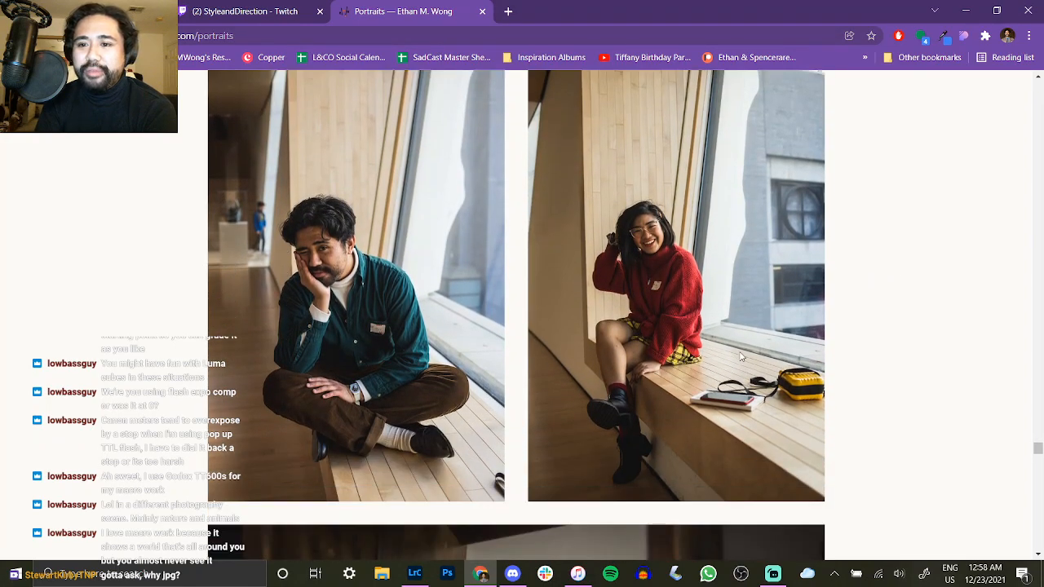
# Examine the man framed by bookshelves, the orange-wall duo, the dog-walker photo, and the blue-wall and tan-wall portraits.
pyautogui.scroll(-10, 902, 380)
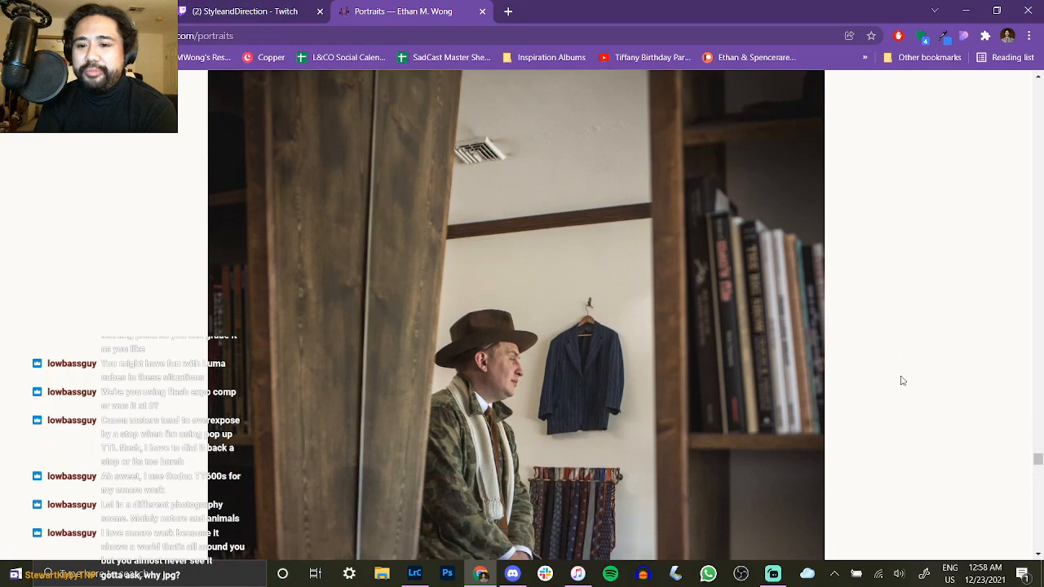
pyautogui.scroll(-3, 642, 204)
pyautogui.scroll(3, 643, 205)
pyautogui.scroll(-3, 507, 246)
pyautogui.scroll(-4, 506, 242)
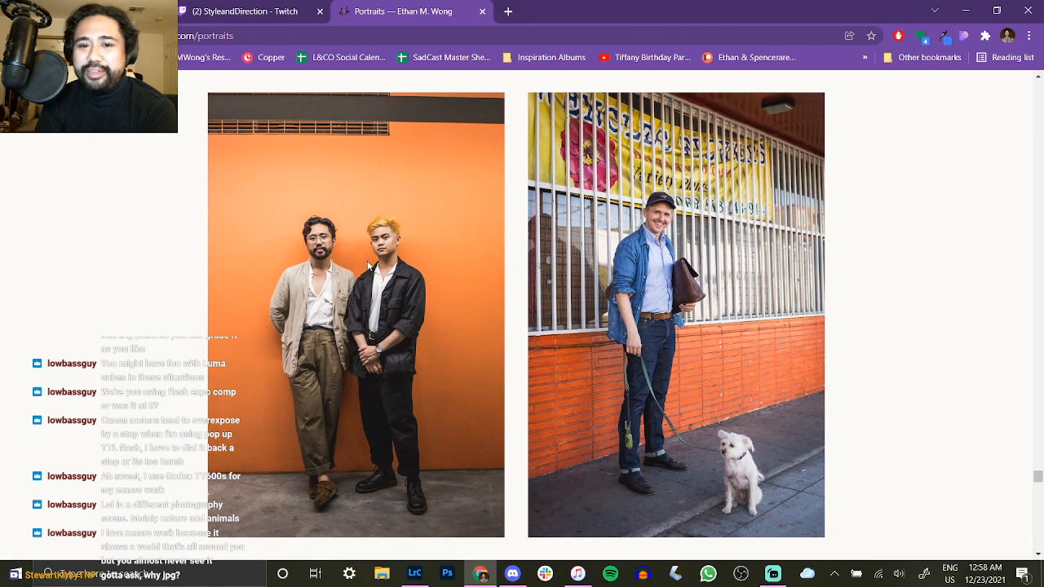
pyautogui.scroll(-2, 514, 311)
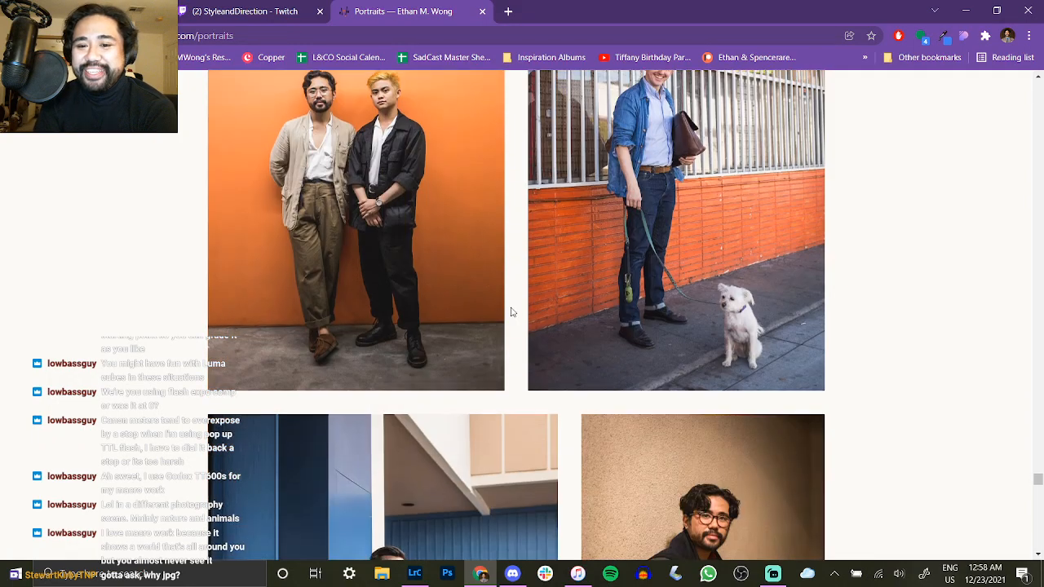
pyautogui.scroll(2, 511, 310)
pyautogui.scroll(-5, 693, 383)
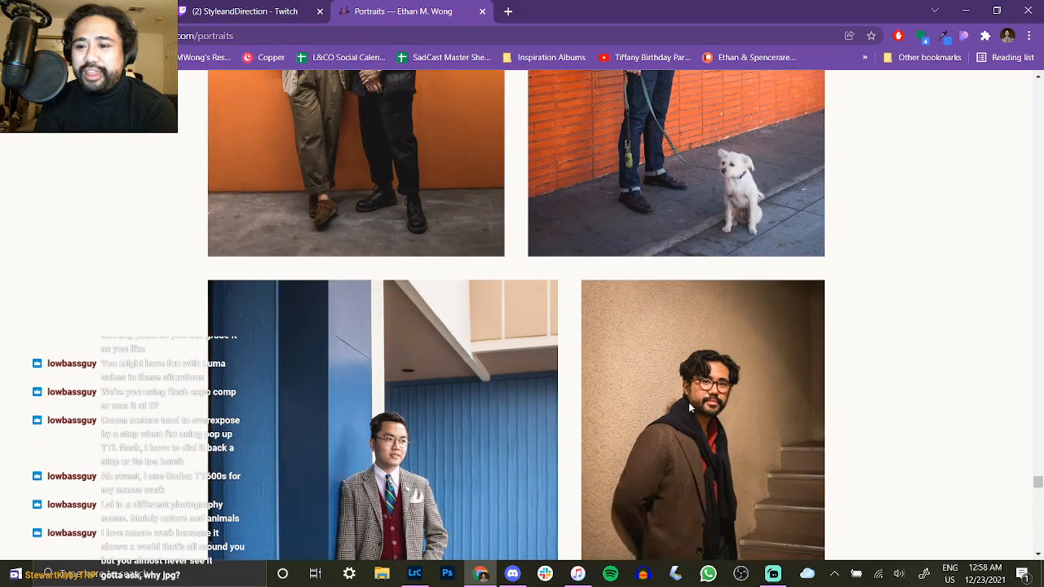
# Compare the full-length houndstooth-jacket portrait against the blue wall with the brown-jacket portrait beside the stairs.
pyautogui.scroll(-2, 480, 441)
pyautogui.scroll(-1, 480, 442)
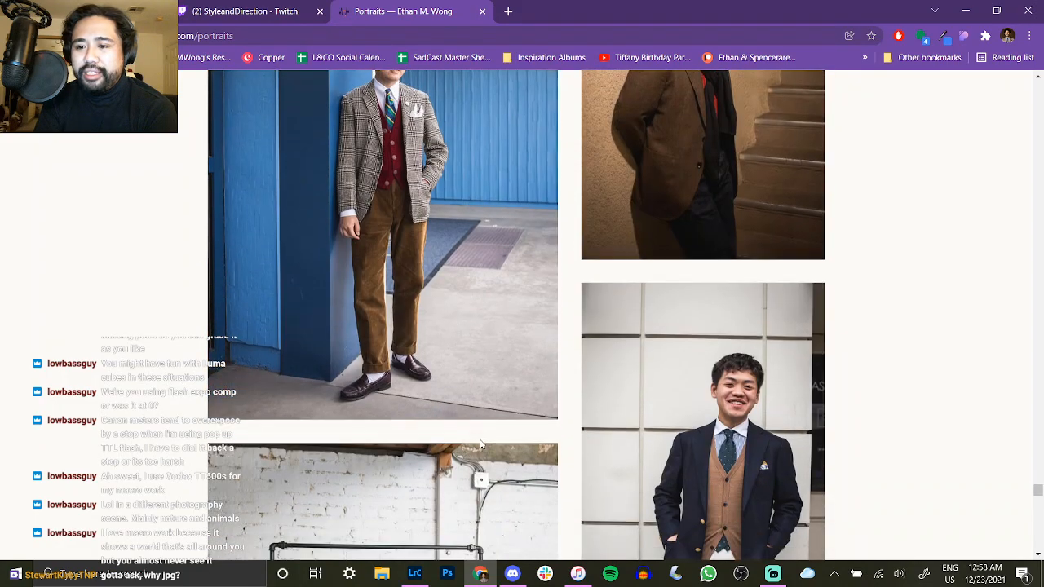
pyautogui.scroll(2, 479, 443)
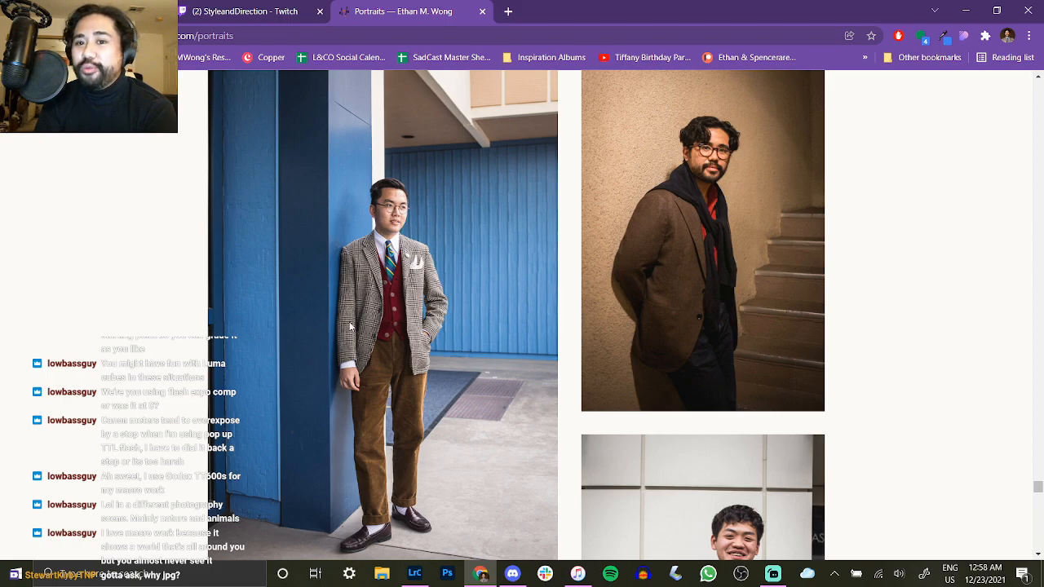
pyautogui.scroll(-2, 504, 338)
pyautogui.scroll(2, 549, 313)
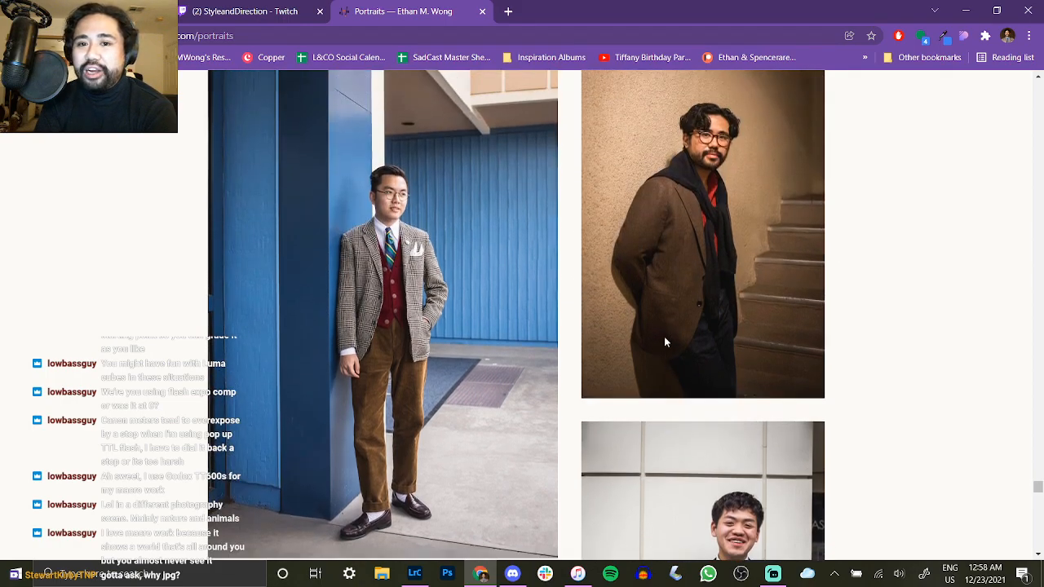
# Examine the navy-blazer, shoe-shelf and leather-sofa portraits, and the man in a hat at the fruit stand.
pyautogui.scroll(-5, 550, 314)
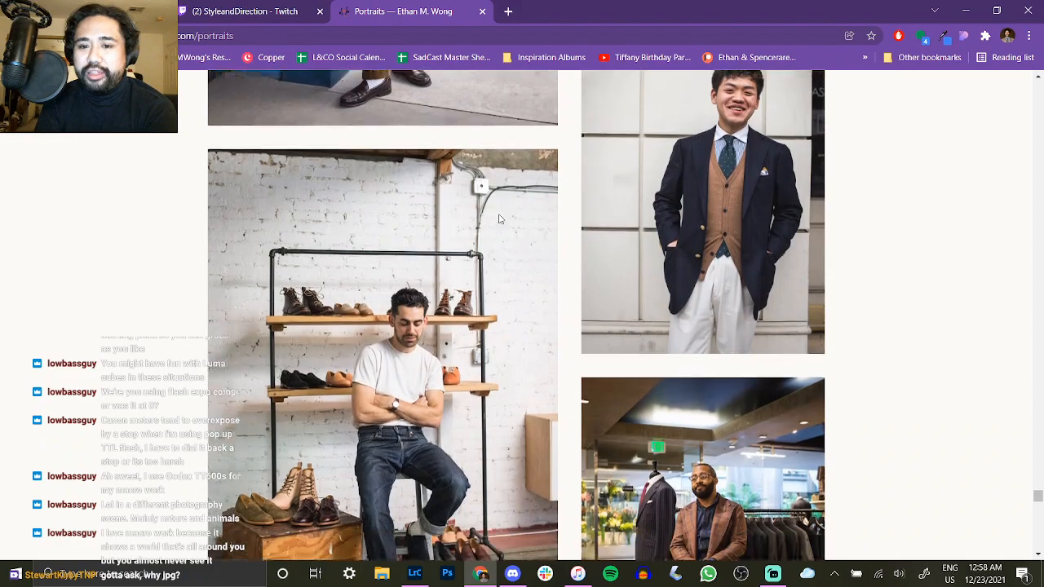
pyautogui.scroll(-1, 429, 352)
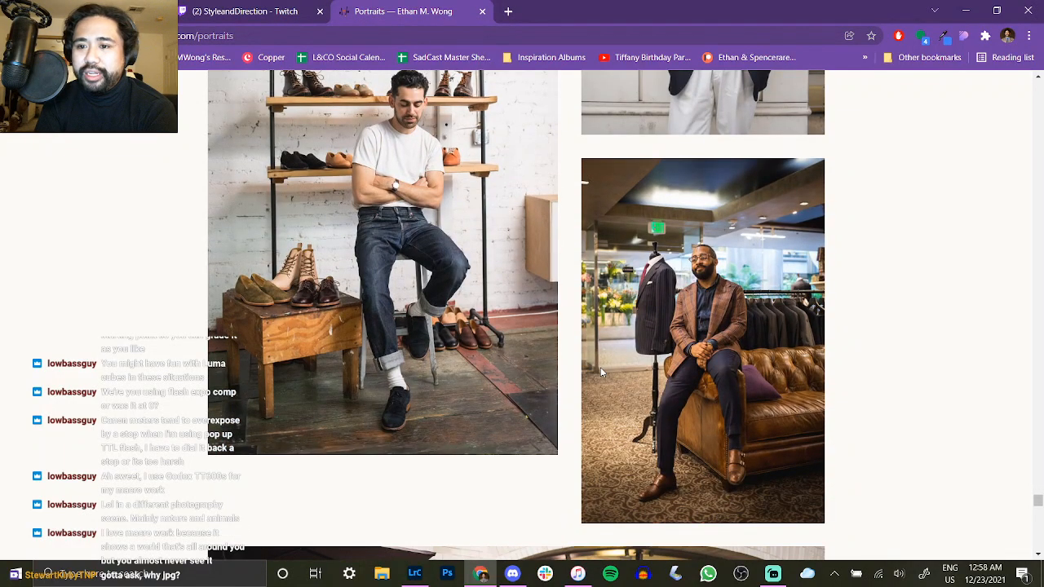
pyautogui.scroll(-3, 600, 371)
pyautogui.scroll(3, 667, 349)
pyautogui.scroll(-3, 605, 369)
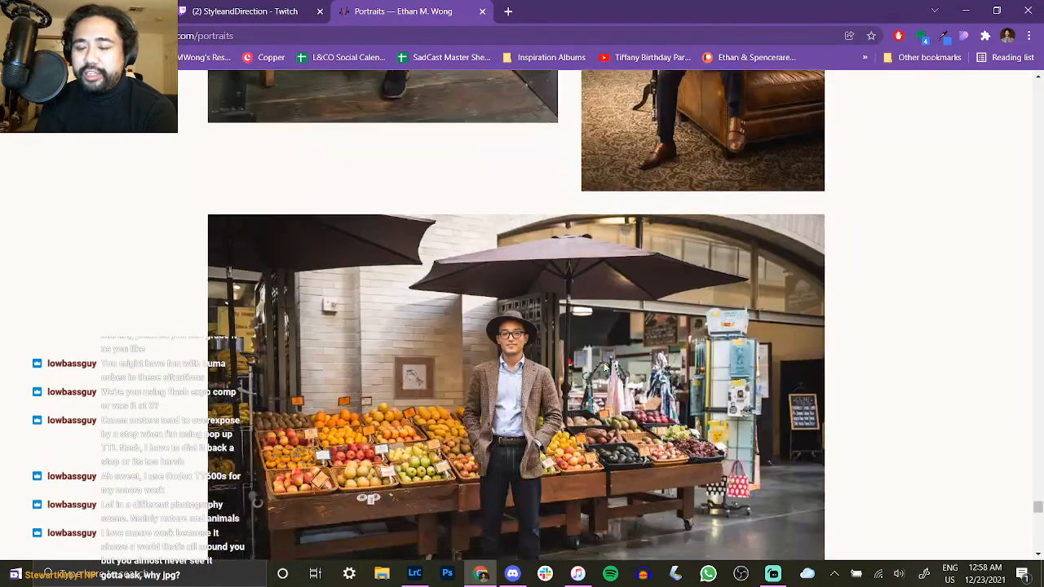
# Compare the portrait of the bearded man before the framed pictures with the two leather-jacketed men in the shop.
pyautogui.scroll(-3, 574, 413)
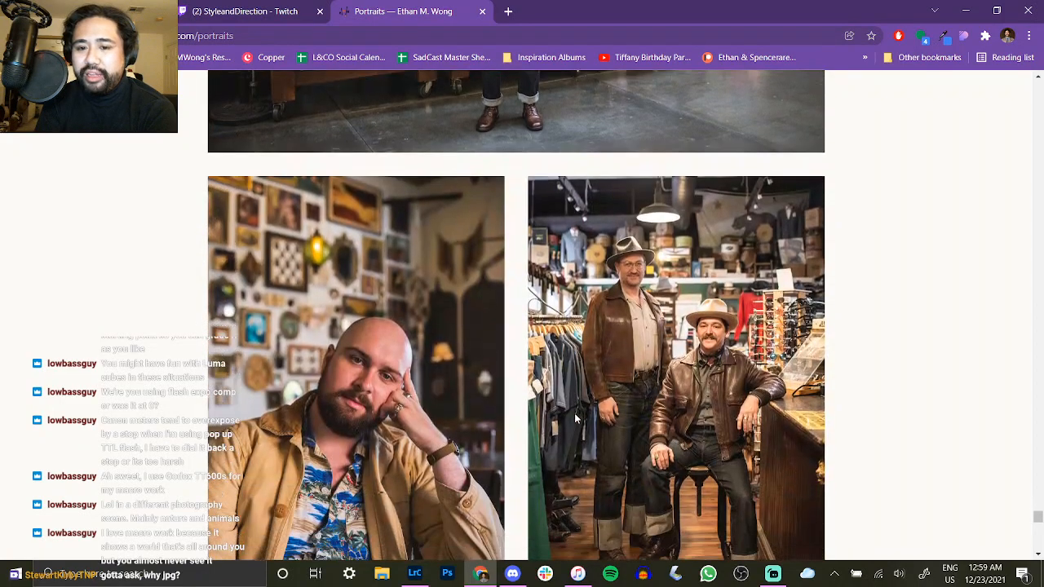
pyautogui.scroll(-2, 379, 374)
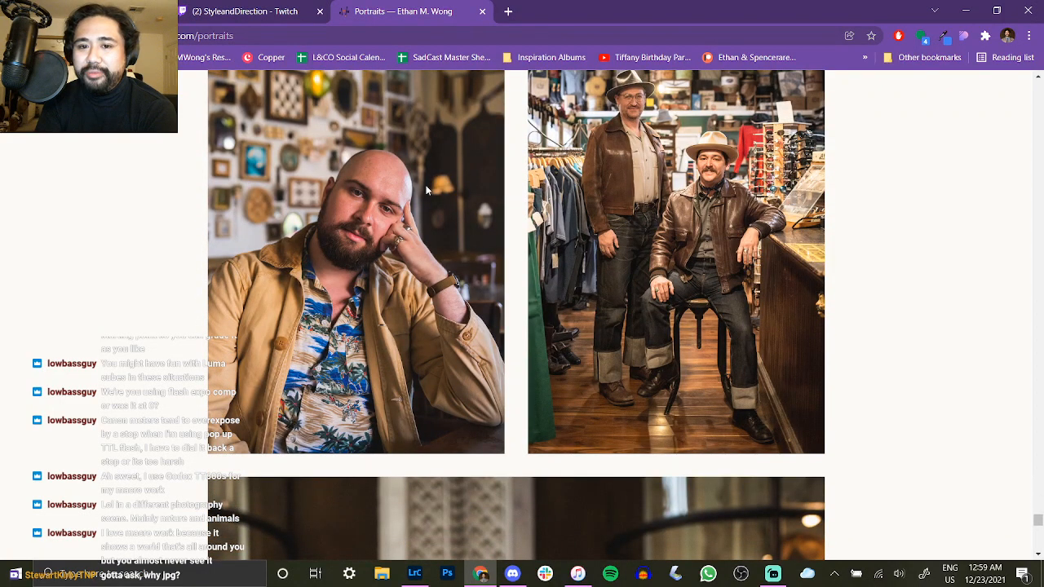
pyautogui.scroll(-1, 426, 190)
pyautogui.scroll(2, 371, 205)
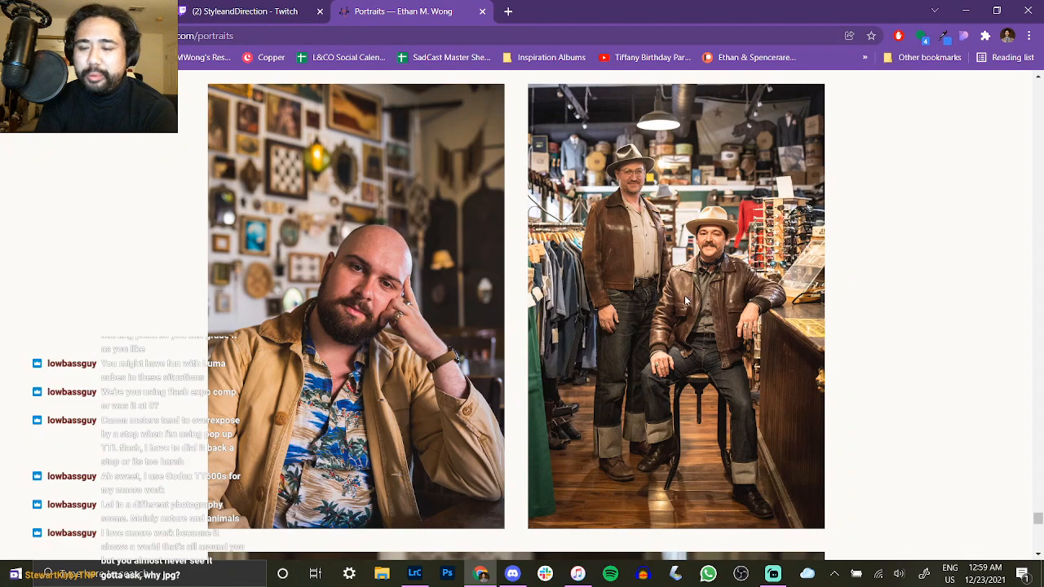
# Examine the close-up navy-jacket portrait by the shop window and the last photo in the Portraits gallery.
pyautogui.scroll(-7, 842, 285)
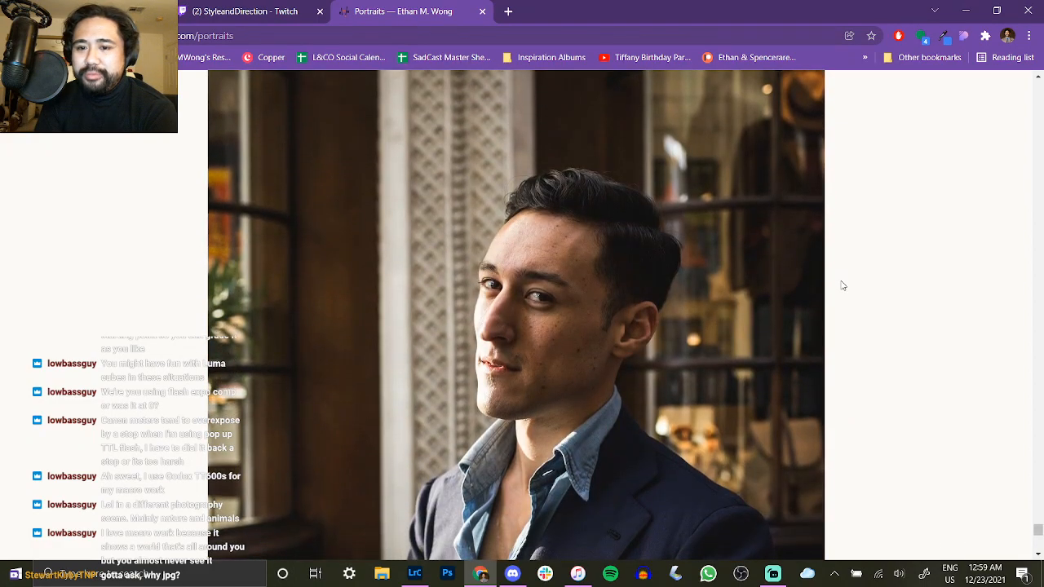
pyautogui.scroll(-2, 842, 286)
pyautogui.scroll(2, 841, 285)
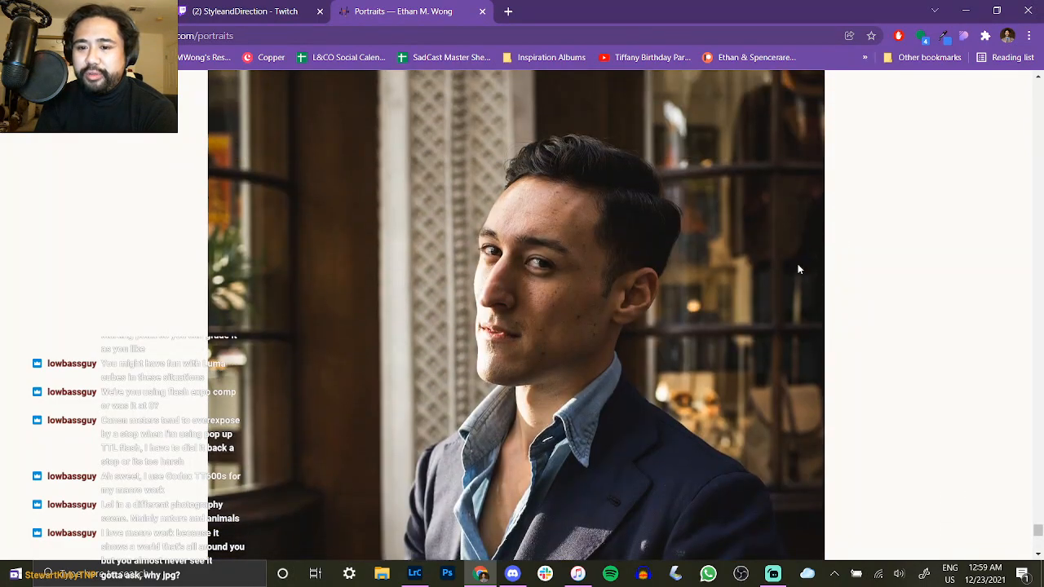
pyautogui.scroll(-4, 799, 269)
pyautogui.scroll(-3, 764, 317)
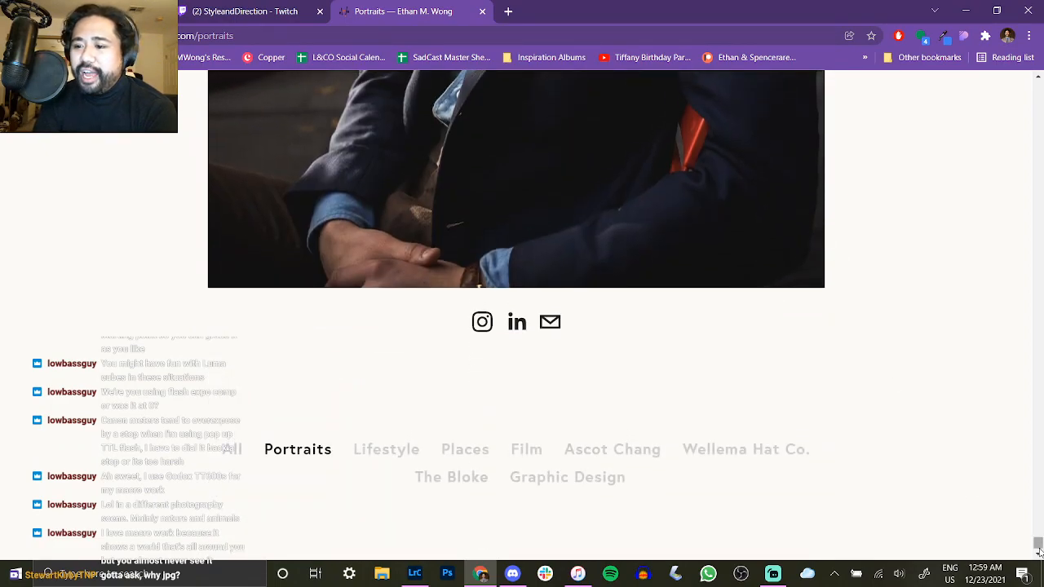
# Return to the start of the Portraits gallery and open the site's imagery overview page.
pyautogui.moveTo(1038, 552); pyautogui.dragTo(1038, 82)
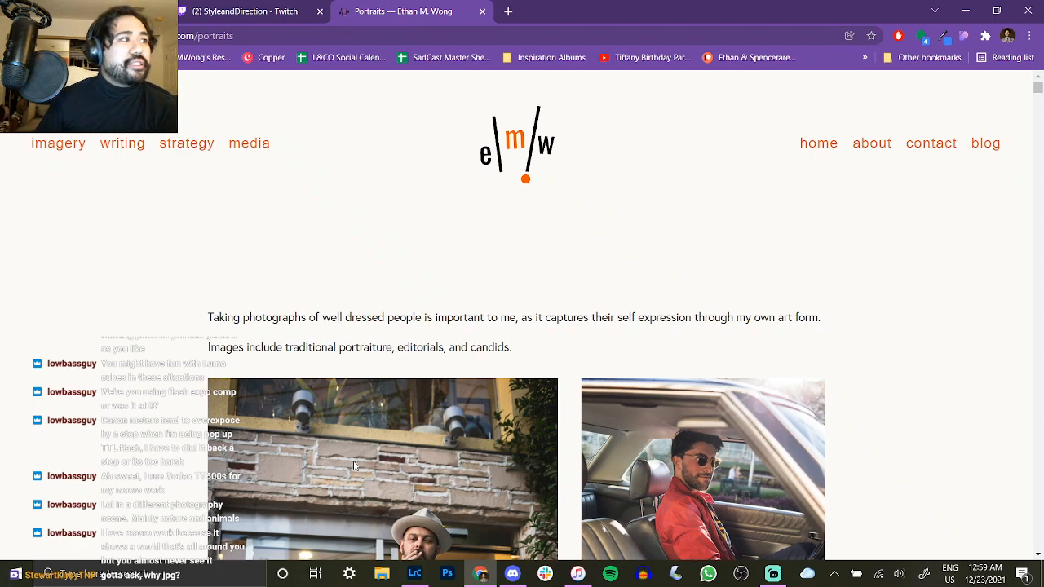
pyautogui.scroll(-1, 557, 492)
pyautogui.scroll(1, 585, 499)
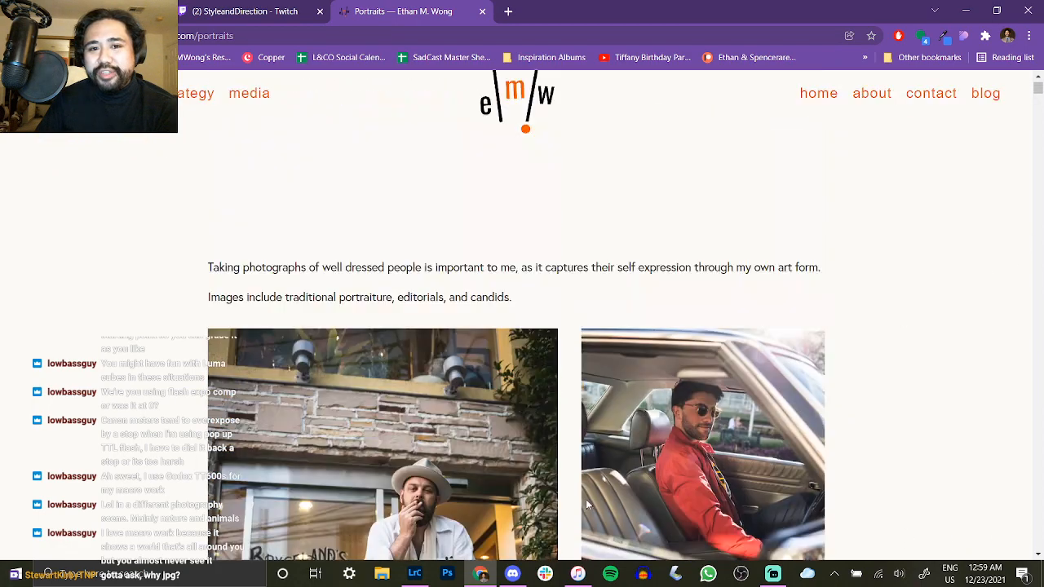
pyautogui.click(57, 145)
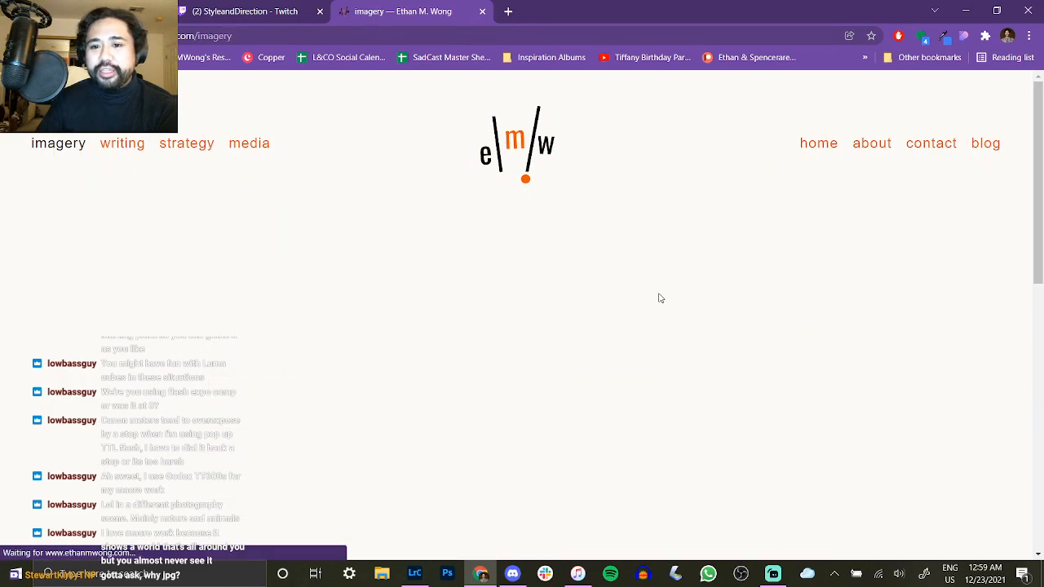
# Look over the gallery covers on the imagery overview and open the Places gallery.
pyautogui.scroll(-2, 659, 296)
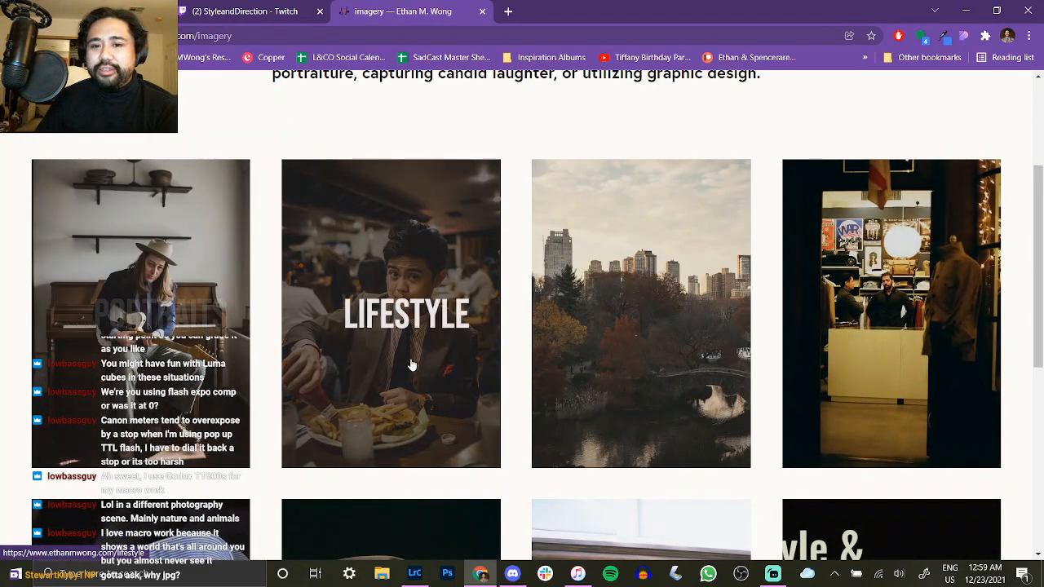
pyautogui.scroll(-1, 562, 314)
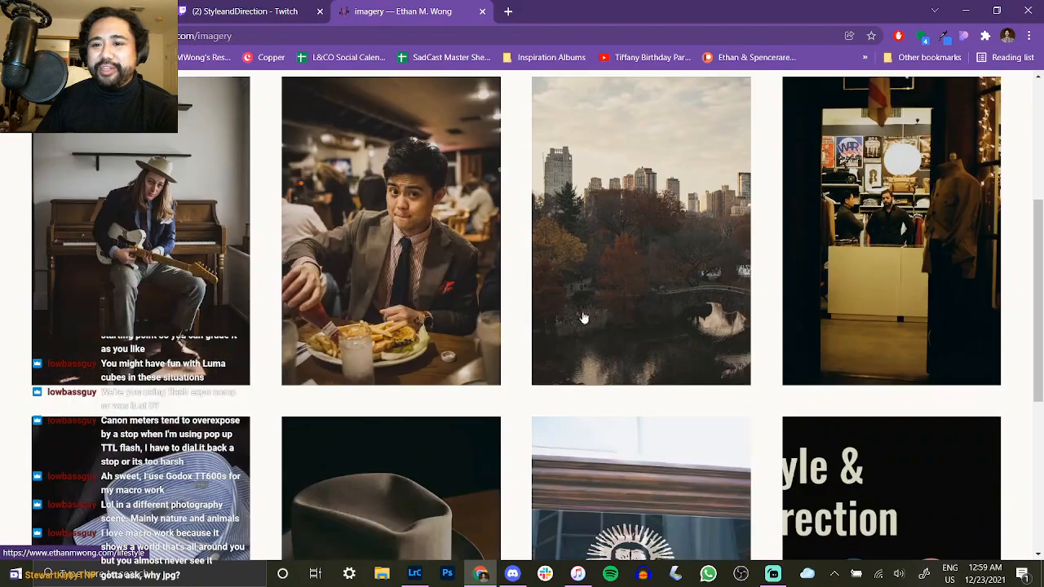
pyautogui.scroll(-1, 563, 314)
pyautogui.click(667, 191)
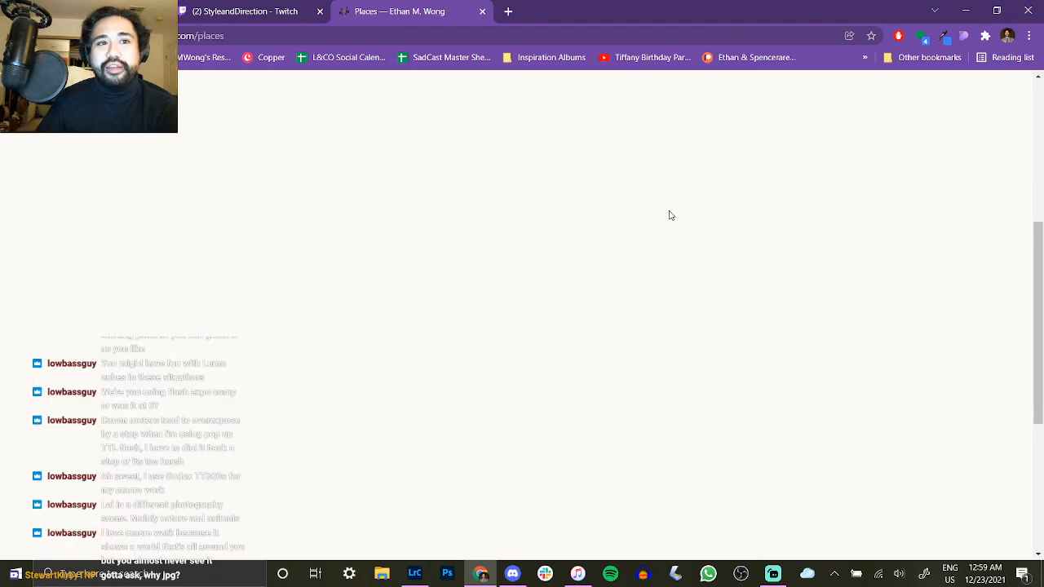
# Examine the dark restaurant interiors, the Pie 'n Burger neon clock, and the shadowed passage photo in the Places gallery.
pyautogui.scroll(-10, 809, 344)
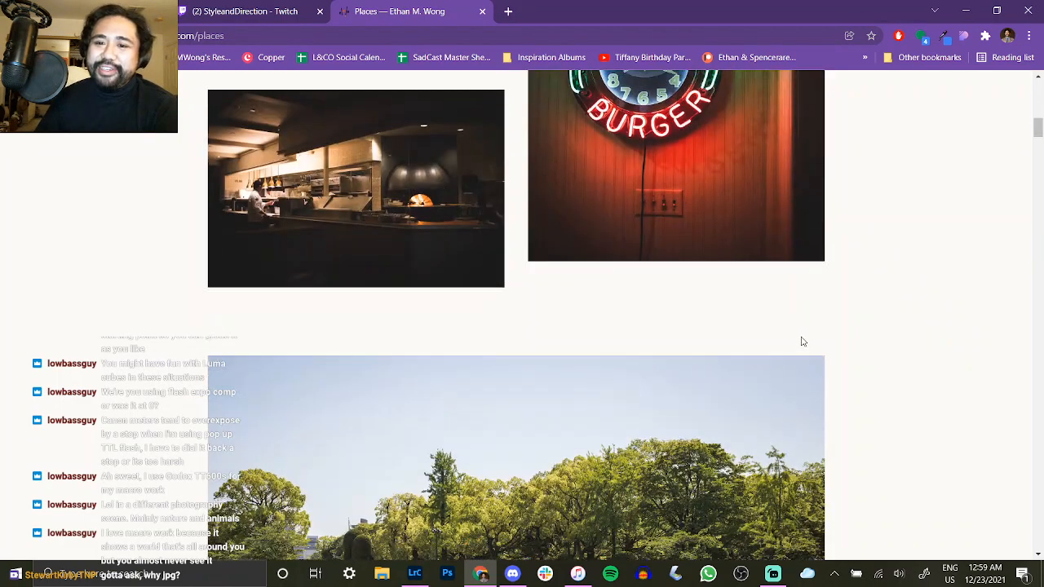
pyautogui.scroll(4, 557, 281)
pyautogui.scroll(-2, 365, 239)
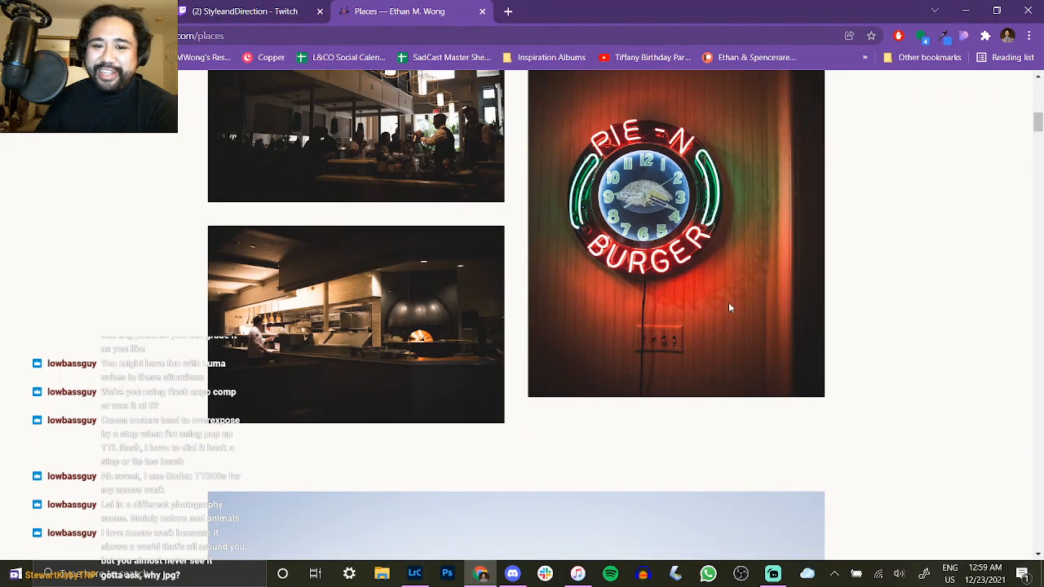
pyautogui.scroll(-15, 729, 307)
pyautogui.scroll(-15, 866, 307)
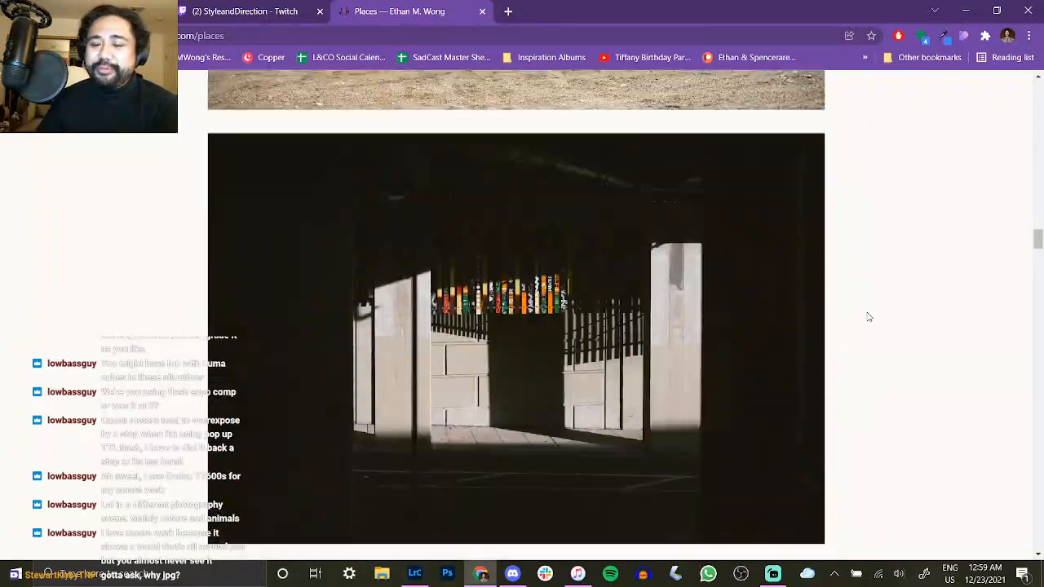
# Examine the Public Market sign and street shots, the lobby sculpture, the gum wall and the concrete arches.
pyautogui.scroll(-5, 868, 316)
pyautogui.scroll(8, 868, 316)
pyautogui.scroll(-9, 869, 317)
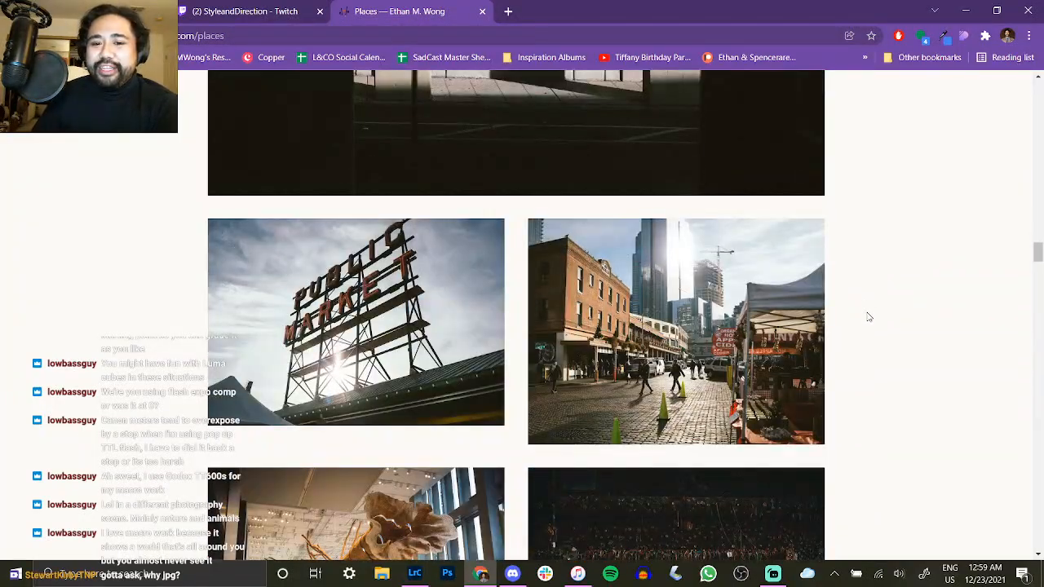
pyautogui.scroll(-4, 868, 316)
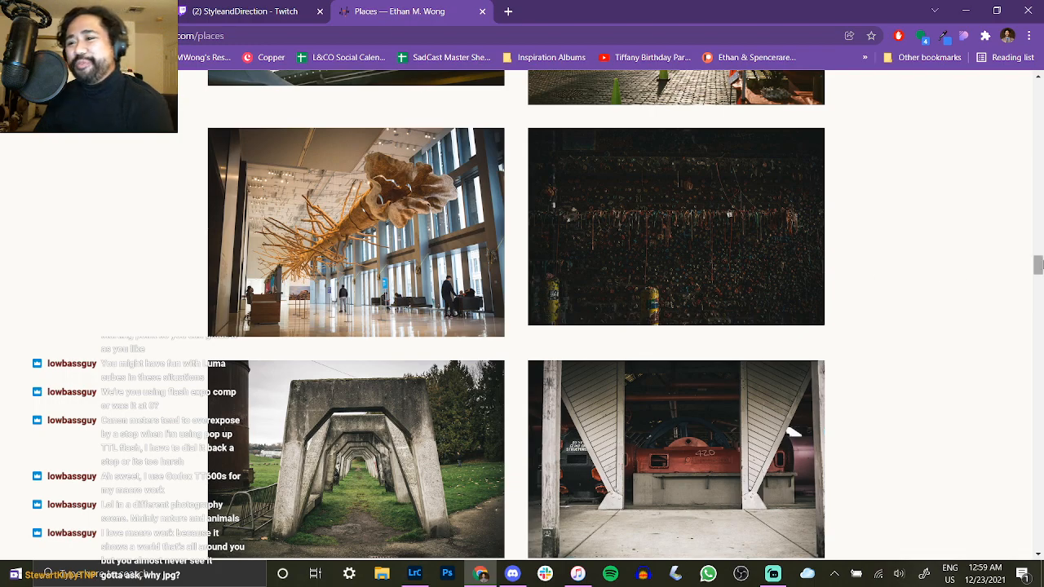
pyautogui.scroll(-6, 942, 310)
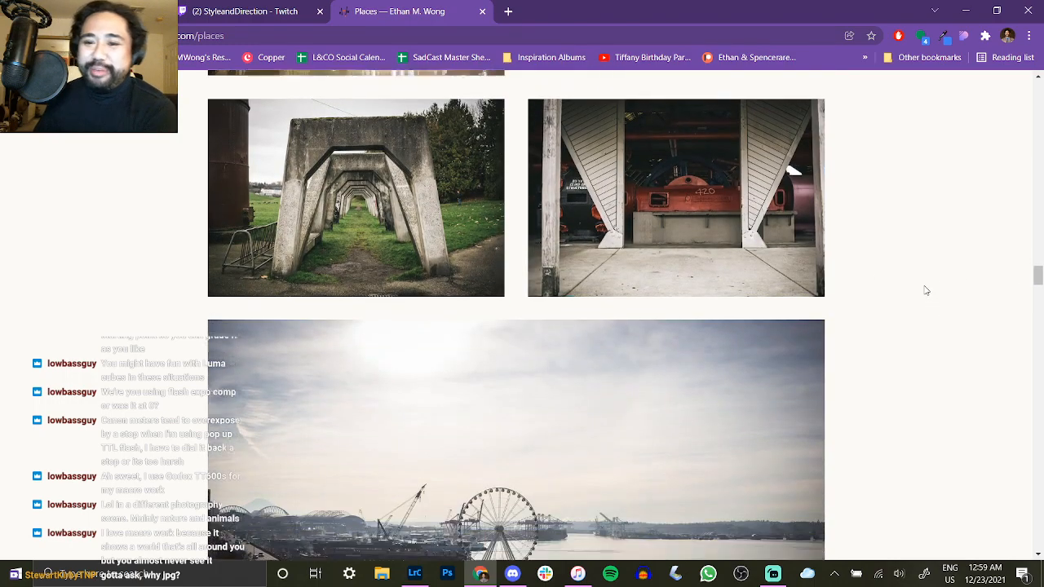
# Examine the waterfront, diner menu wall, coffee machine and Flatiron building photos, continuing to the museum sculpture court.
pyautogui.scroll(-1, 925, 290)
pyautogui.scroll(-4, 921, 291)
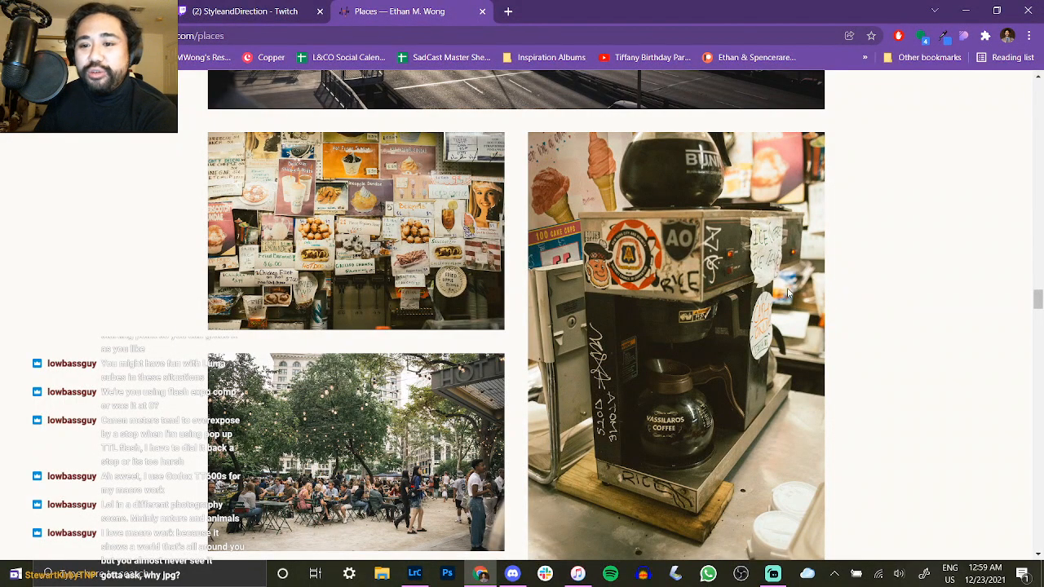
pyautogui.scroll(-1, 796, 293)
pyautogui.scroll(-5, 1018, 316)
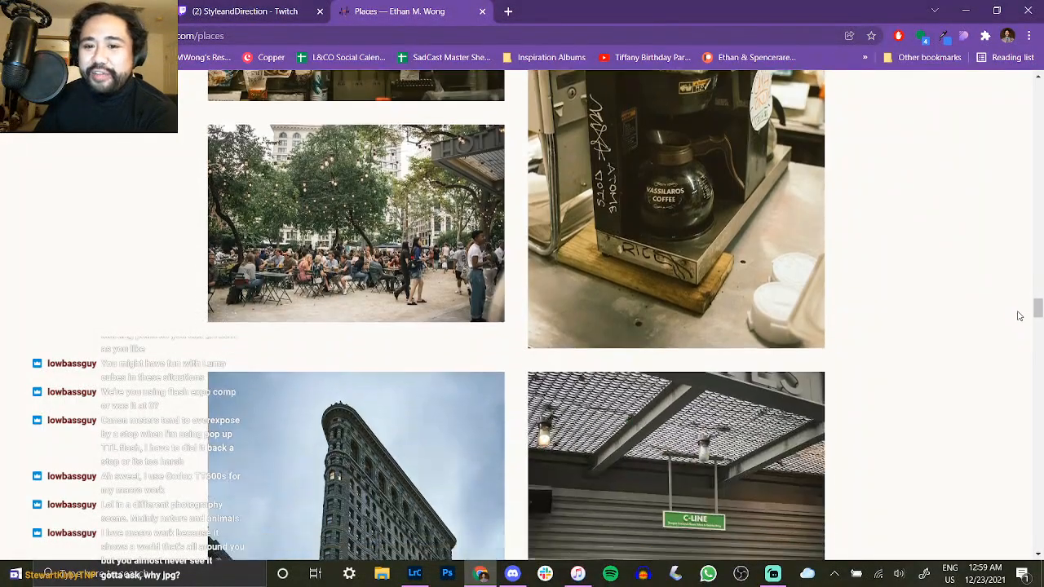
pyautogui.scroll(-8, 1019, 315)
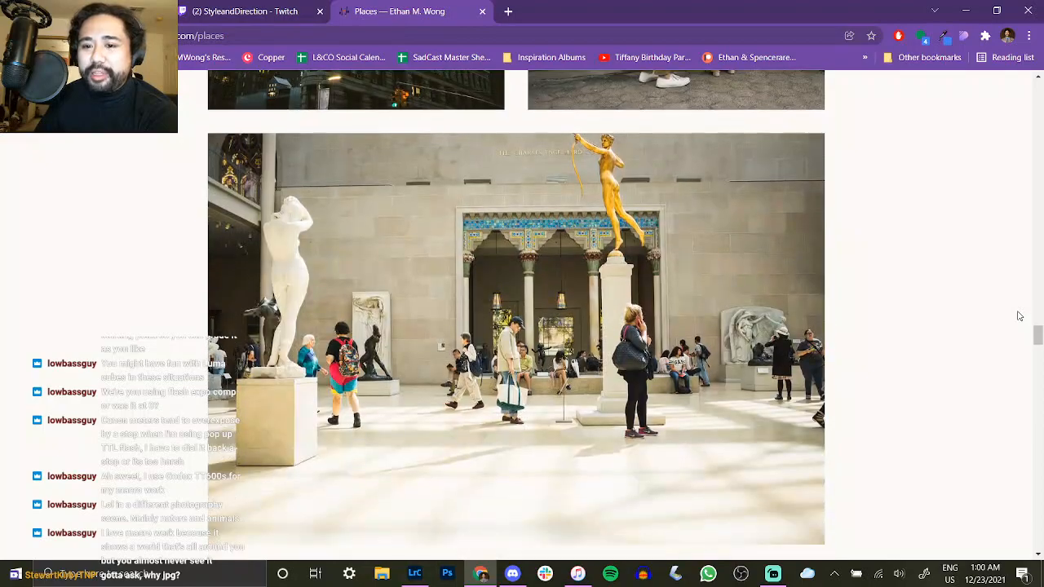
# Examine the gold-framed painting, the museum steps, and the New York street and skyscraper shots.
pyautogui.scroll(1, 903, 334)
pyautogui.scroll(-4, 903, 334)
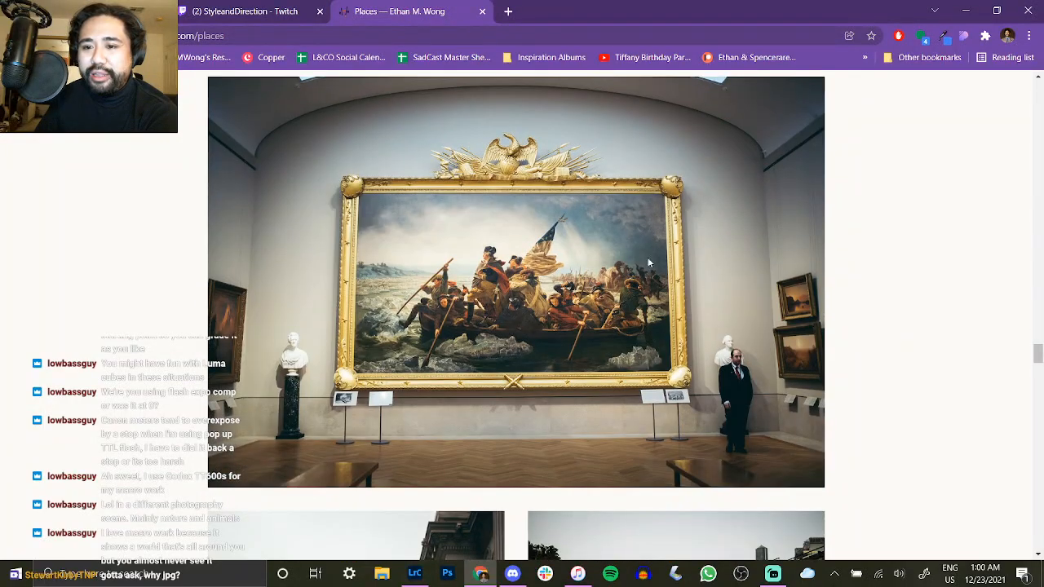
pyautogui.scroll(-10, 848, 266)
pyautogui.scroll(2, 921, 282)
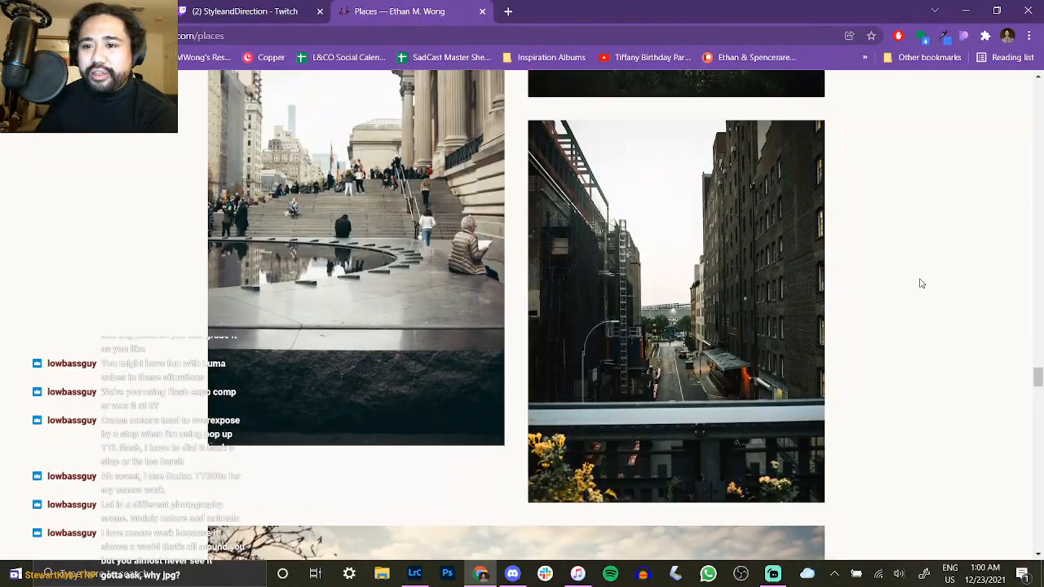
pyautogui.scroll(-11, 921, 283)
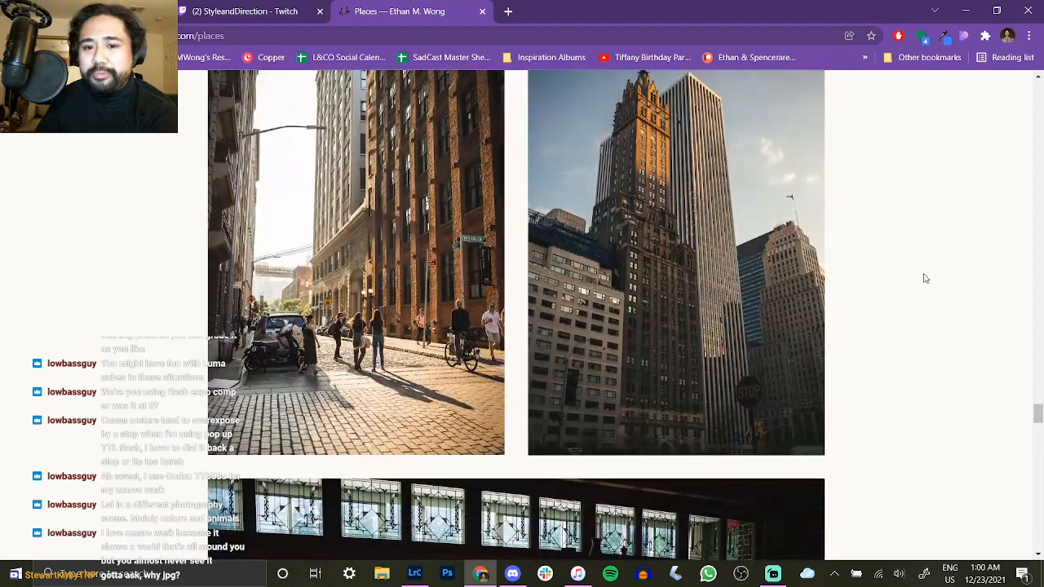
# Examine the city photos from the stained-glass windows through to the Paris rooftop view and hotel facade.
pyautogui.scroll(2, 925, 279)
pyautogui.scroll(-10, 924, 279)
pyautogui.scroll(1, 924, 278)
pyautogui.scroll(-3, 923, 278)
pyautogui.scroll(1, 923, 278)
pyautogui.scroll(-2, 859, 286)
pyautogui.scroll(-14, 859, 286)
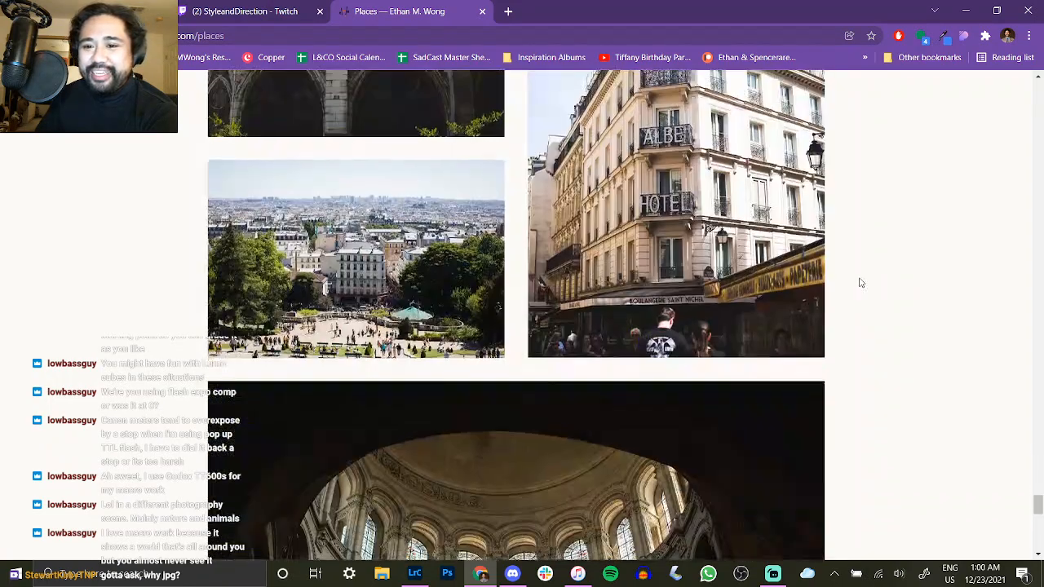
# Examine the domed church interior and the carved stone facade at the end of the Places gallery.
pyautogui.scroll(-5, 860, 282)
pyautogui.scroll(2, 859, 279)
pyautogui.scroll(-2, 859, 280)
pyautogui.scroll(-4, 520, 259)
pyautogui.scroll(-2, 521, 258)
pyautogui.scroll(3, 525, 256)
pyautogui.scroll(-2, 513, 285)
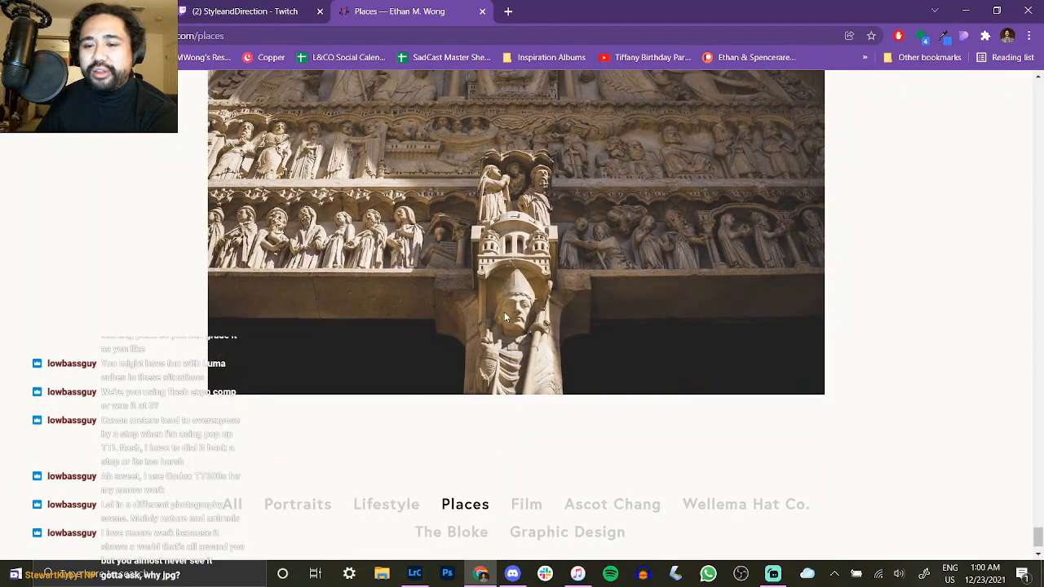
pyautogui.scroll(3, 495, 271)
pyautogui.scroll(-4, 495, 271)
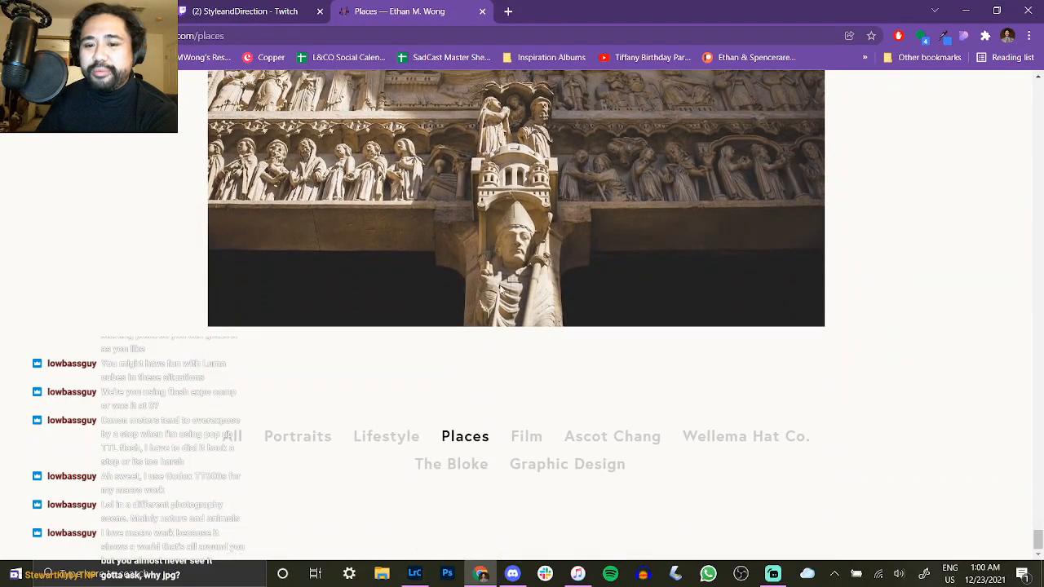
# Open the Ascot Chang gallery and view its shirt cuff, jacket and tie product photos.
pyautogui.click(589, 437)
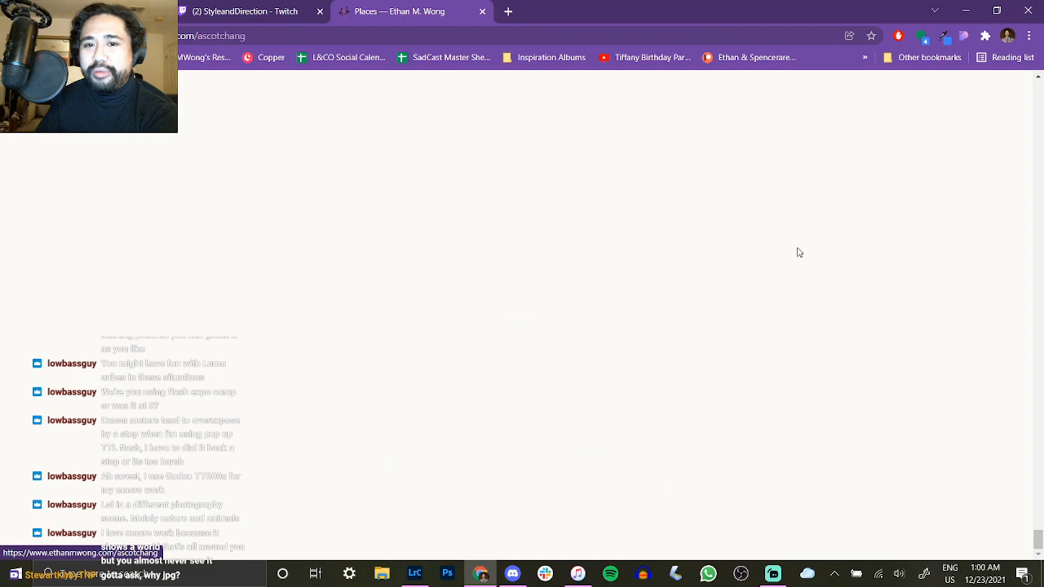
pyautogui.scroll(-10, 822, 326)
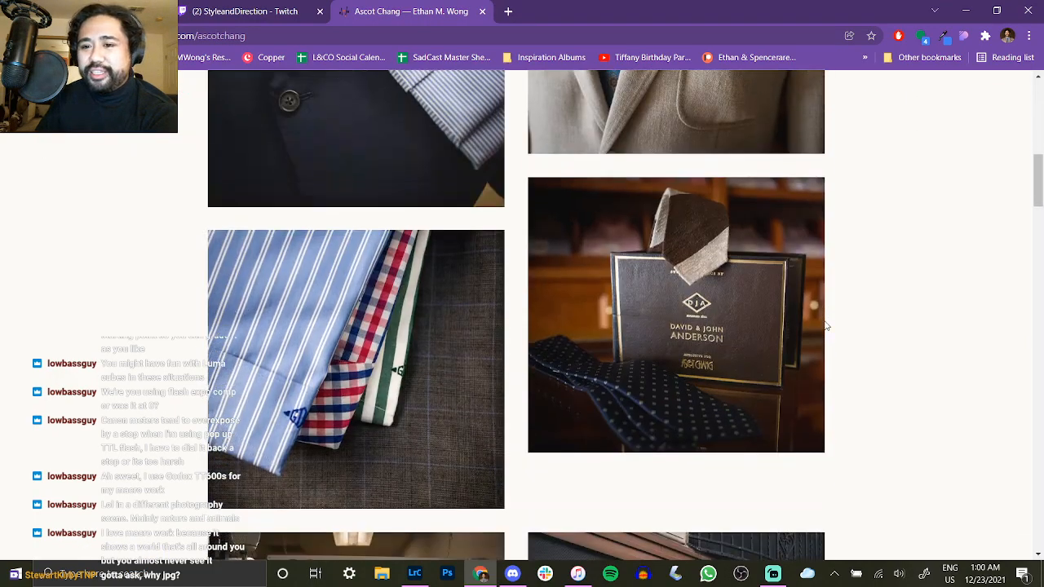
# Examine the Ascot Chang photos of the striped shirt, tan jacket with blue tie, and boxed ties.
pyautogui.scroll(6, 825, 327)
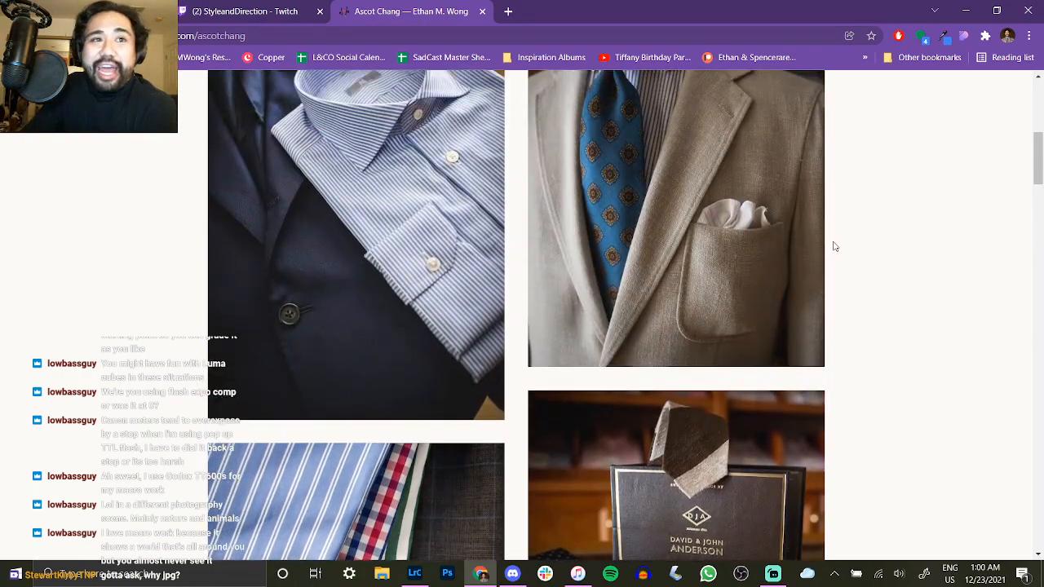
pyautogui.scroll(-2, 831, 242)
pyautogui.scroll(3, 833, 247)
pyautogui.scroll(-5, 832, 247)
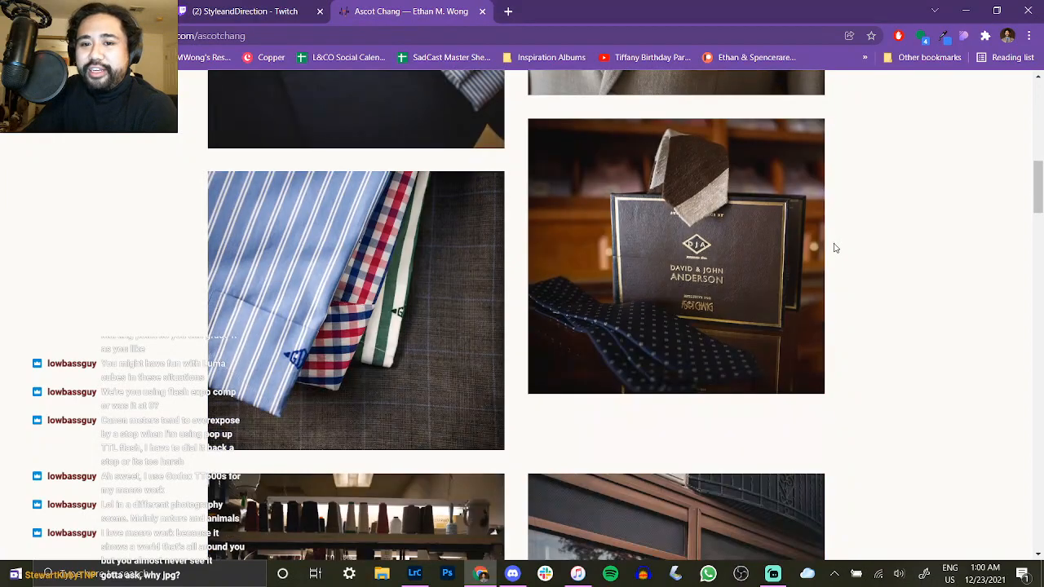
# Examine the remaining Ascot Chang photos, from the sewing workroom and staff group shot to the folded shirts.
pyautogui.scroll(-5, 832, 246)
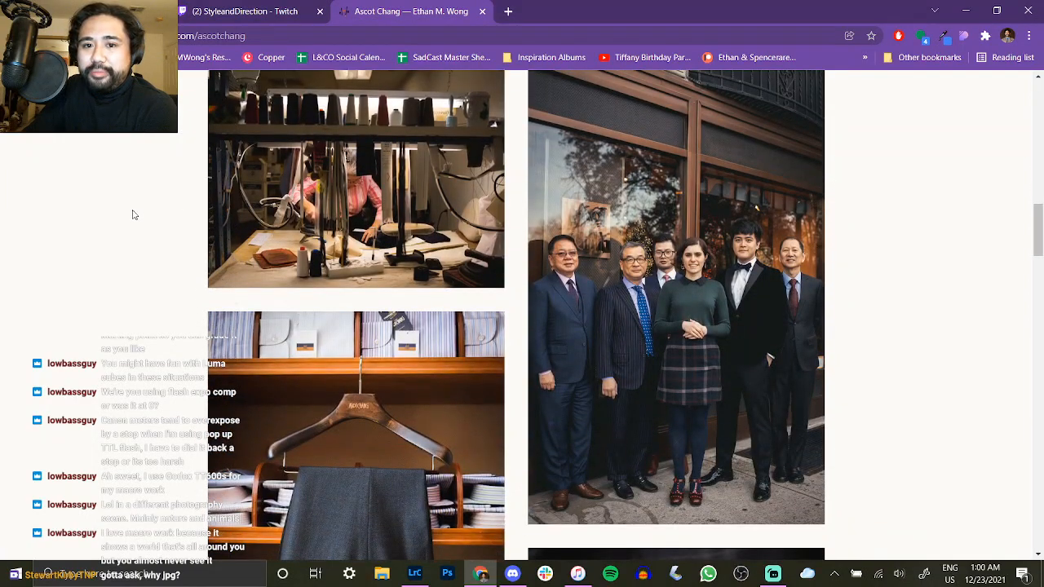
pyautogui.scroll(-7, 139, 200)
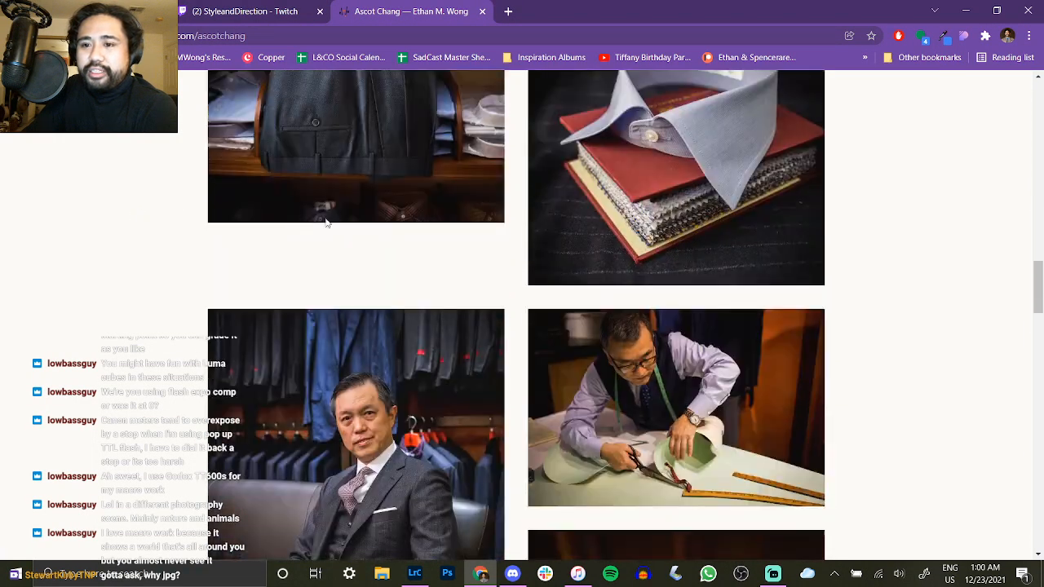
pyautogui.scroll(-9, 911, 326)
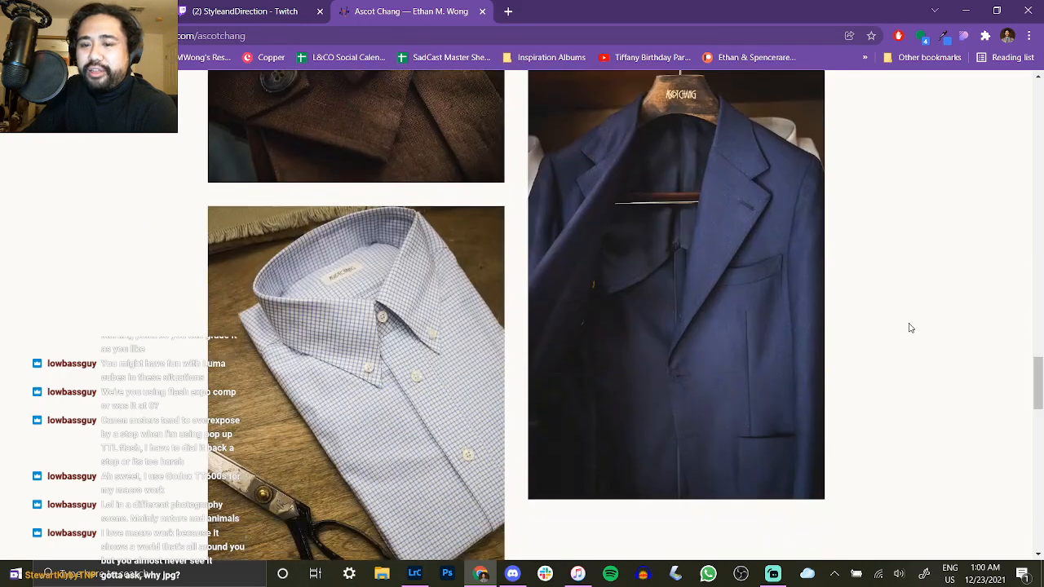
pyautogui.scroll(-5, 910, 328)
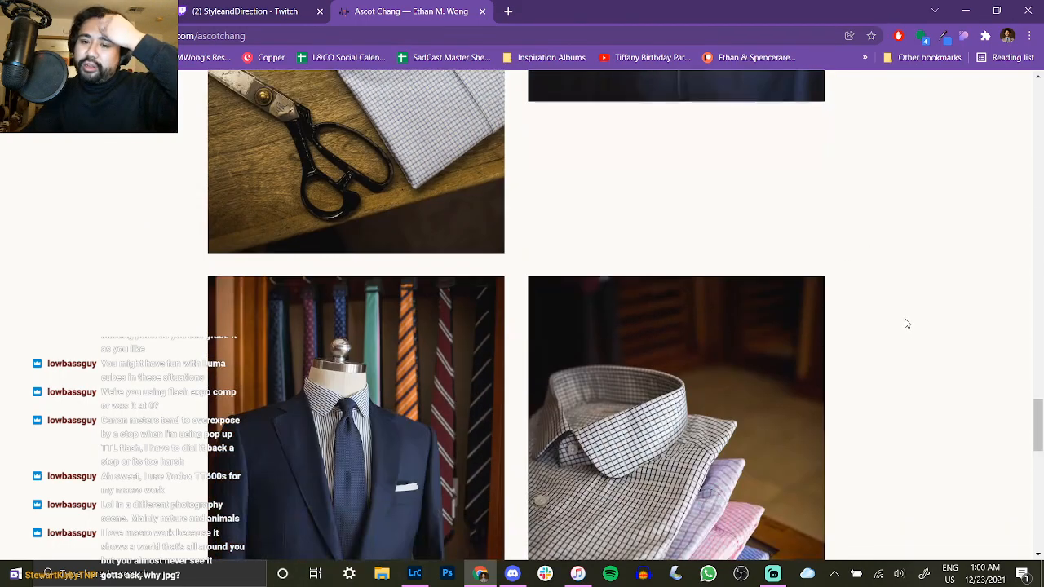
pyautogui.scroll(-6, 796, 333)
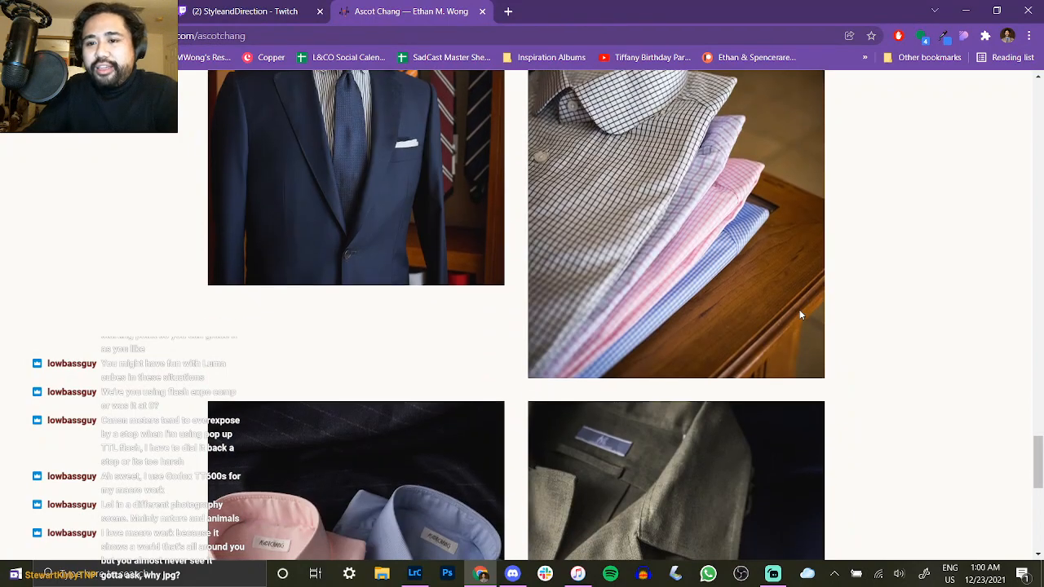
pyautogui.scroll(-1, 822, 311)
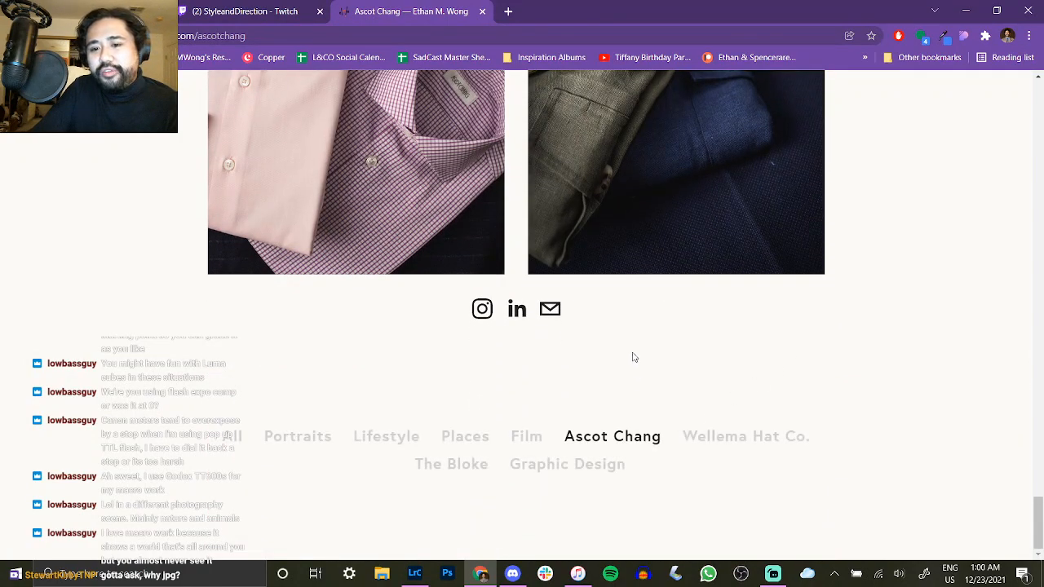
# Open the Wellema Hat Co. gallery and view its blue hat, client consultation and hat box photos.
pyautogui.click(702, 450)
pyautogui.scroll(-10, 913, 362)
pyautogui.scroll(1, 915, 363)
pyautogui.scroll(-5, 511, 247)
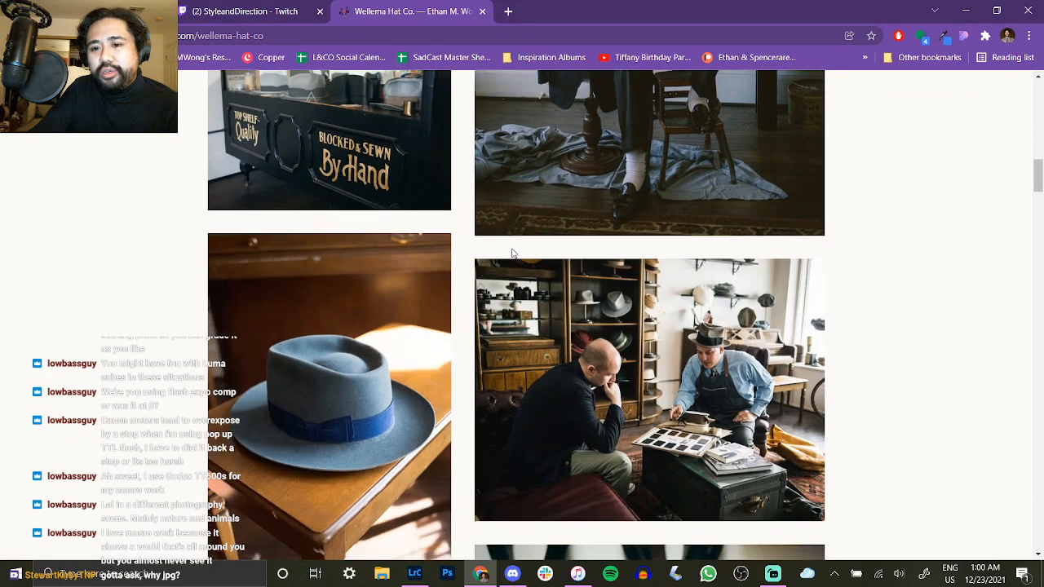
pyautogui.scroll(1, 570, 281)
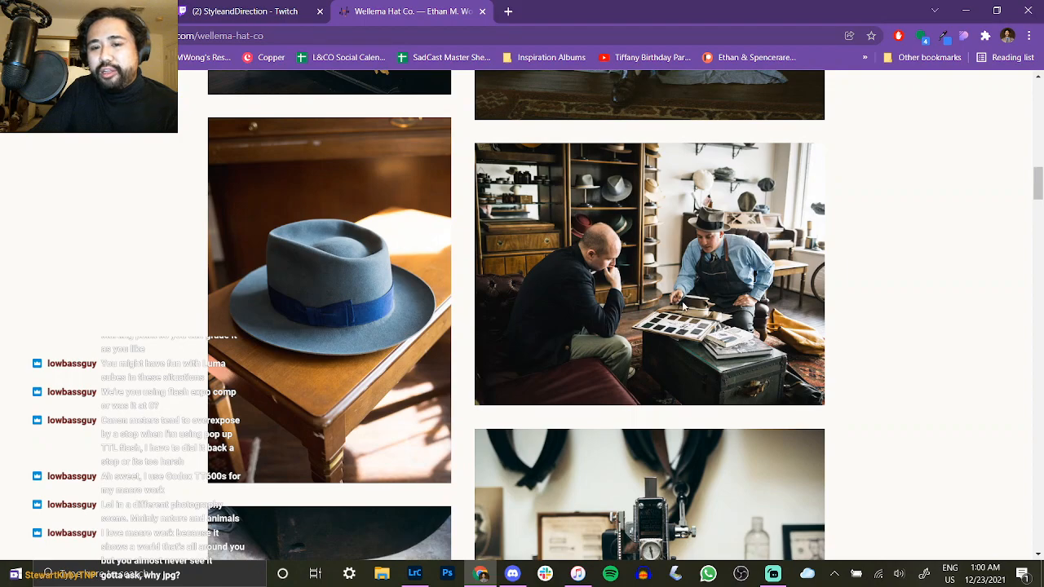
pyautogui.scroll(-3, 680, 305)
pyautogui.scroll(-3, 681, 307)
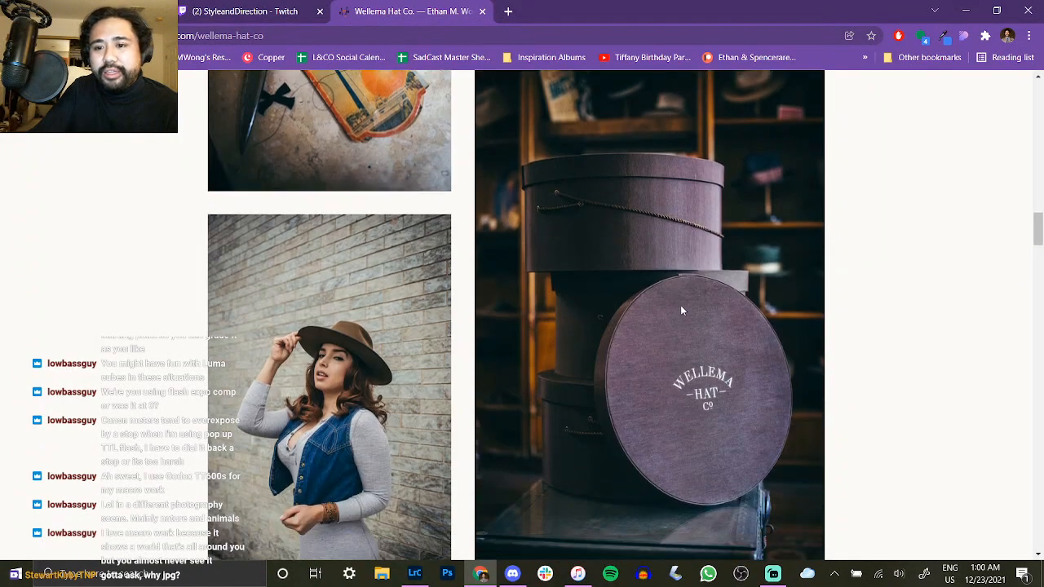
# Examine the remaining Wellema Hat Co. photos, from the train platform portraits to the staircase and hat-steaming shots.
pyautogui.scroll(-12, 681, 298)
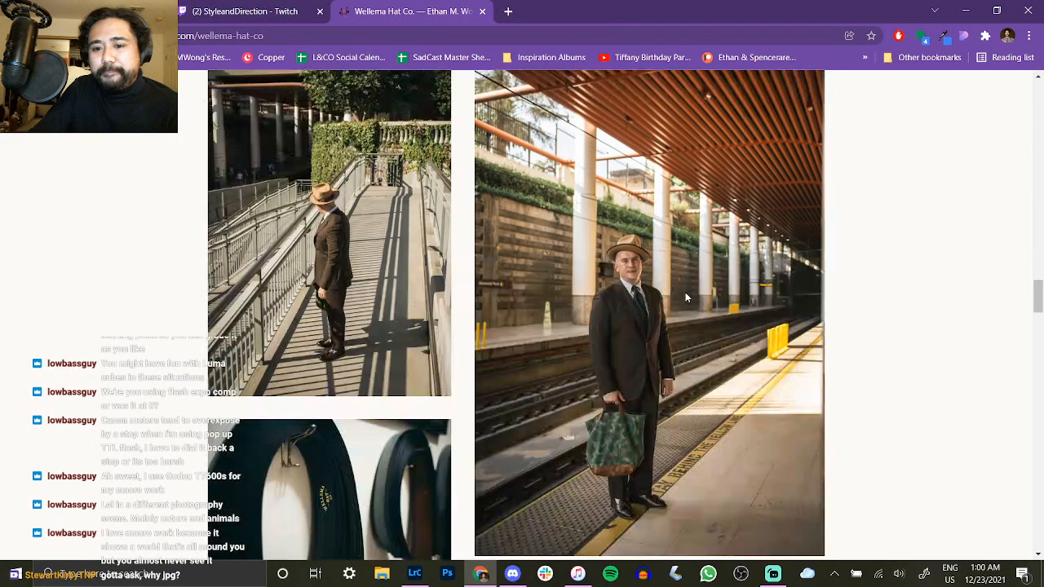
pyautogui.scroll(-10, 685, 298)
pyautogui.scroll(1, 685, 298)
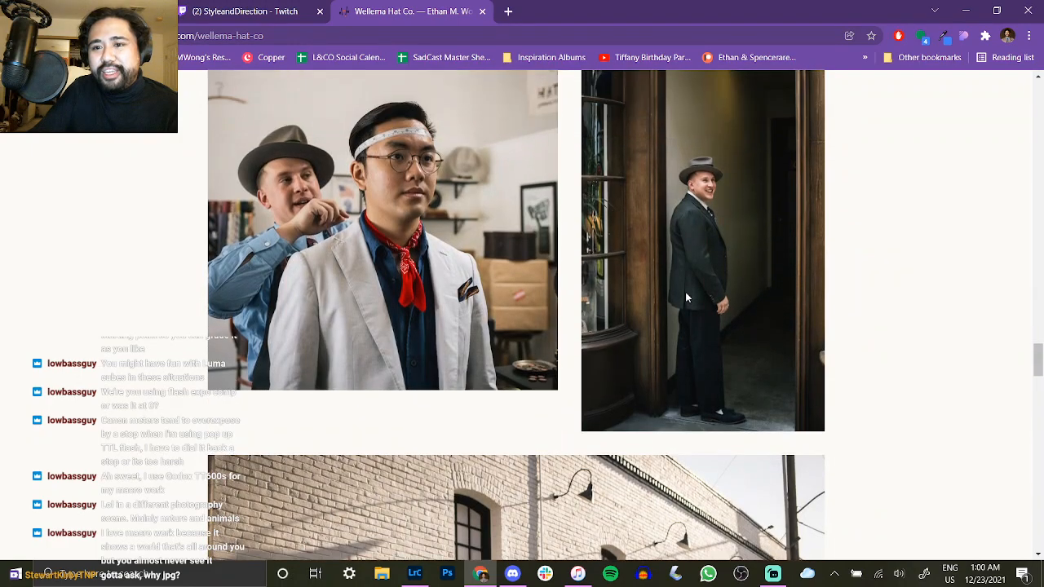
pyautogui.scroll(-20, 685, 298)
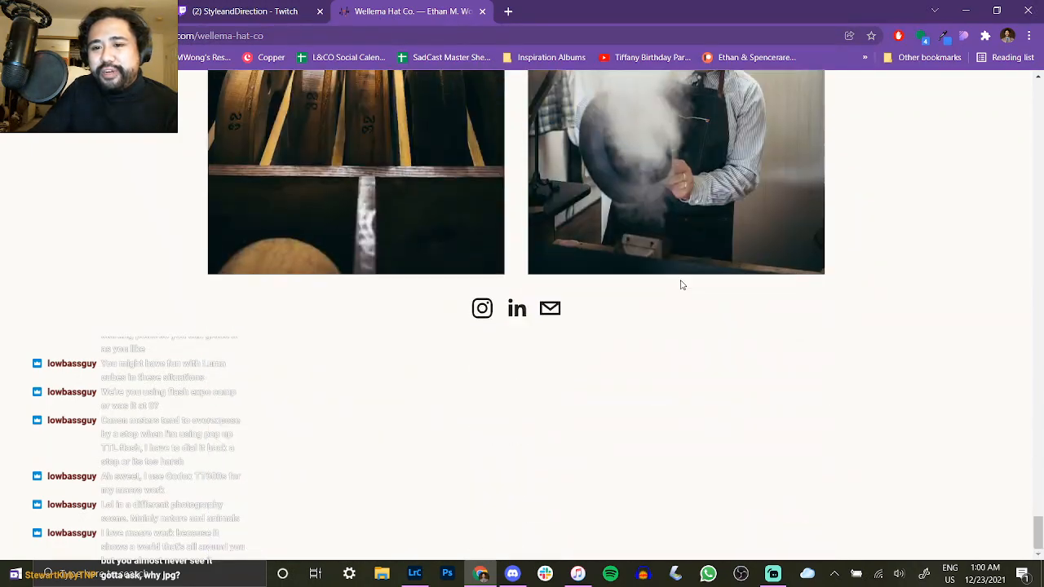
pyautogui.scroll(2, 870, 297)
pyautogui.scroll(-2, 869, 298)
pyautogui.scroll(3, 872, 299)
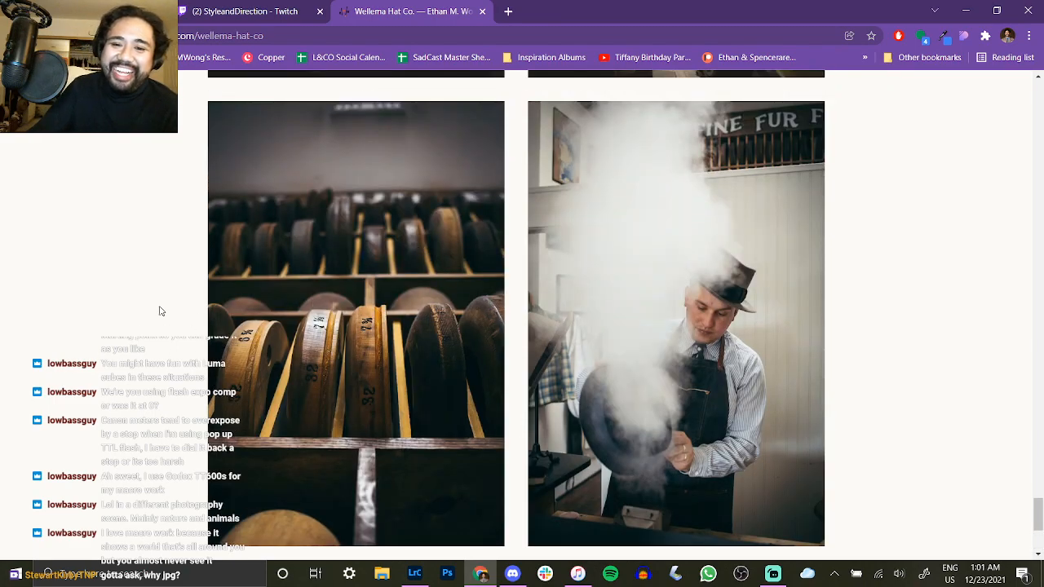
pyautogui.scroll(3, 617, 365)
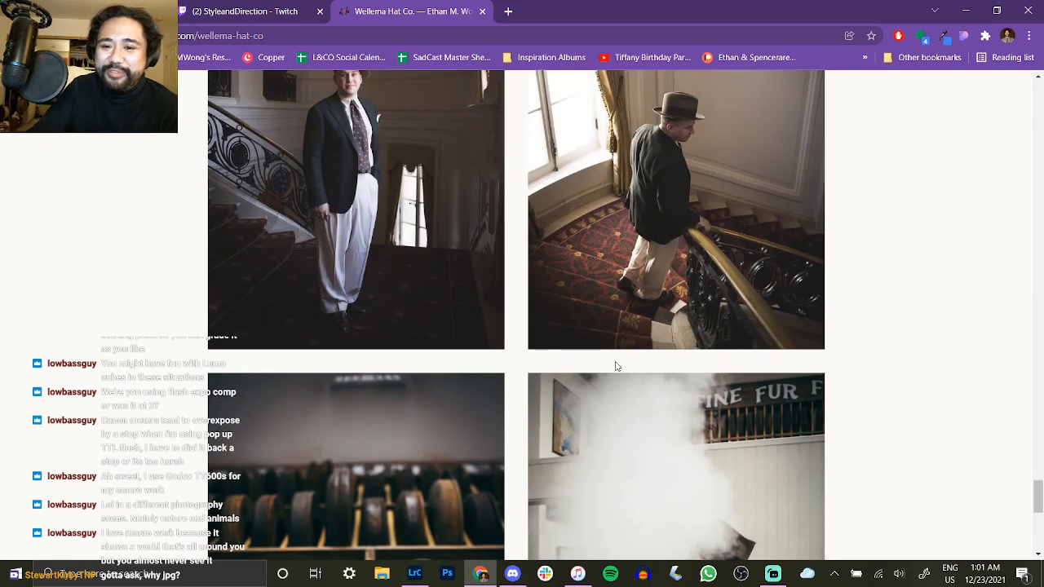
pyautogui.scroll(1, 509, 341)
pyautogui.scroll(-7, 510, 327)
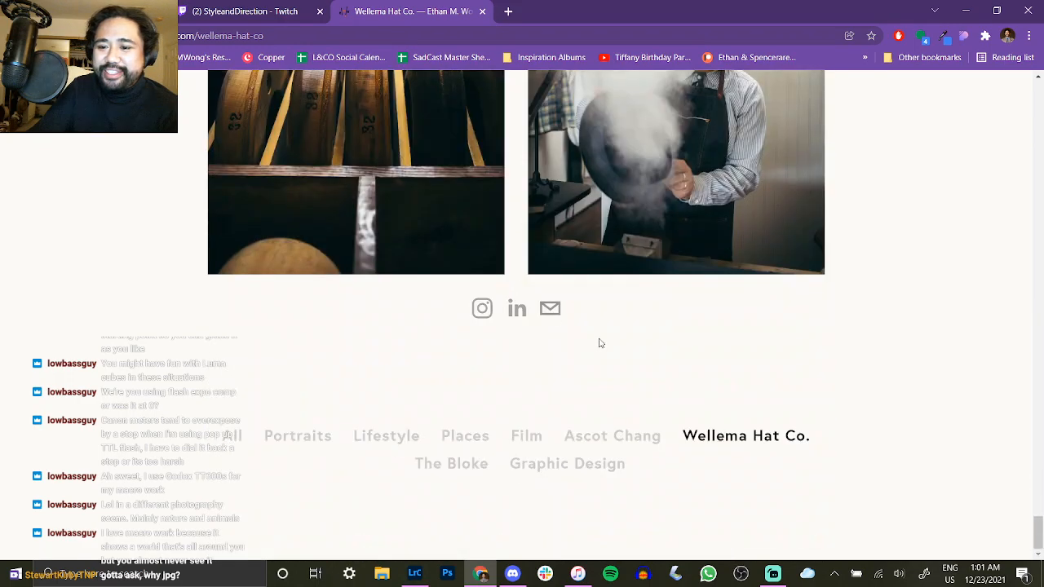
# Open The Bloke gallery and view its poster wall, tie rack and Campbell's skateboard photos.
pyautogui.click(439, 466)
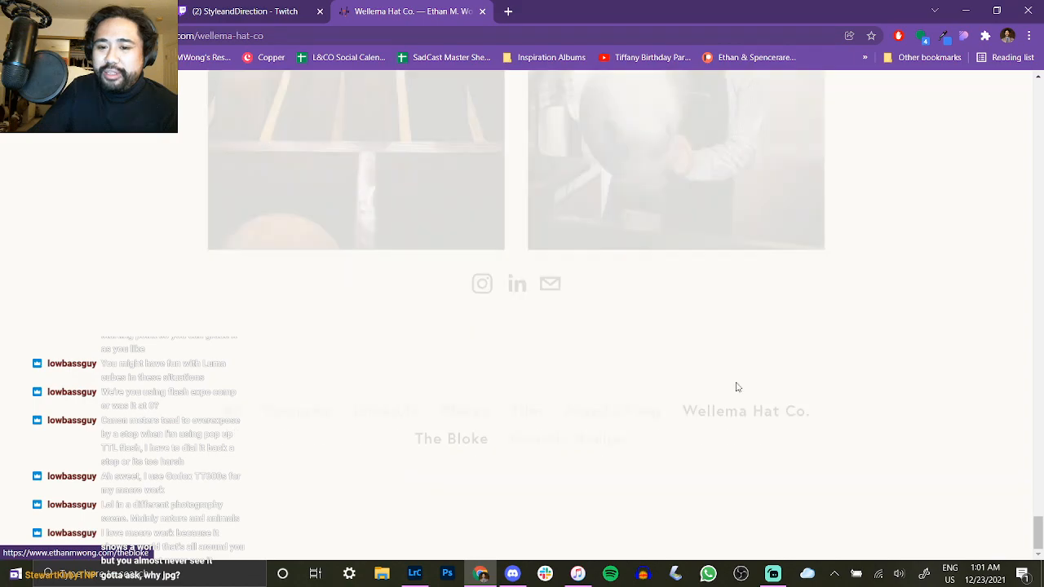
pyautogui.scroll(-3, 489, 278)
pyautogui.scroll(-9, 785, 264)
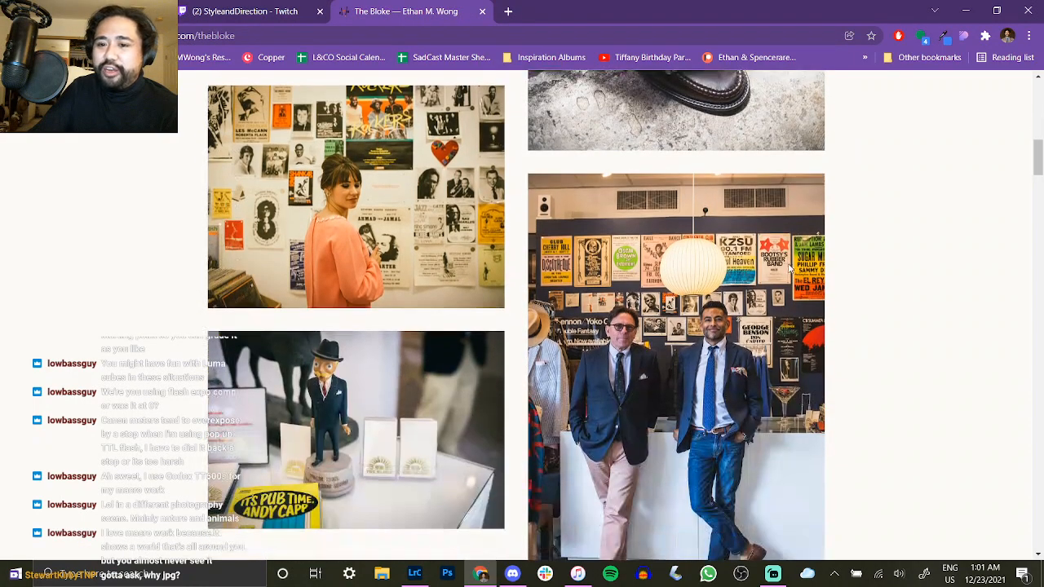
pyautogui.scroll(-6, 788, 267)
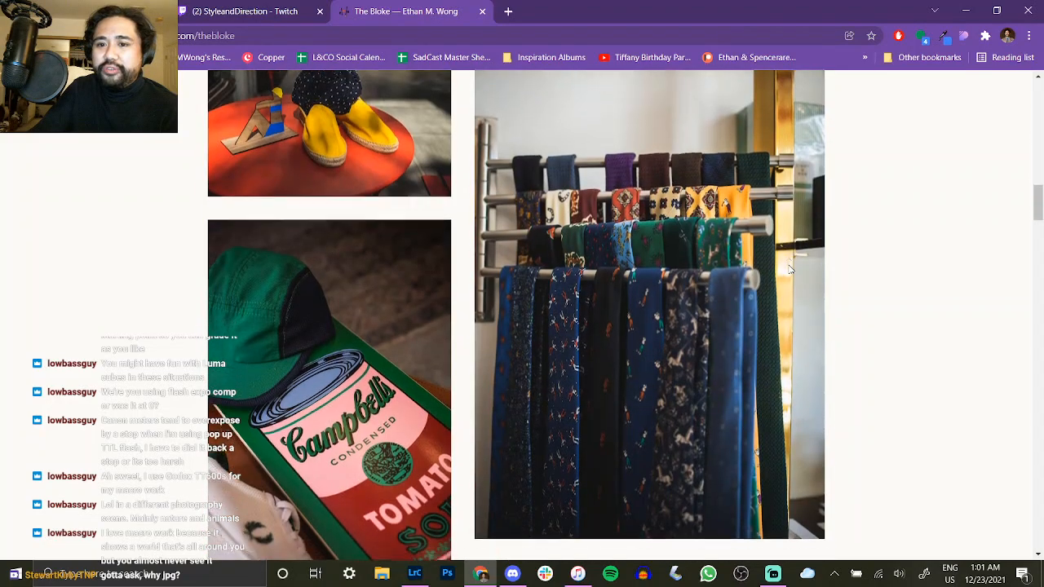
pyautogui.scroll(2, 788, 268)
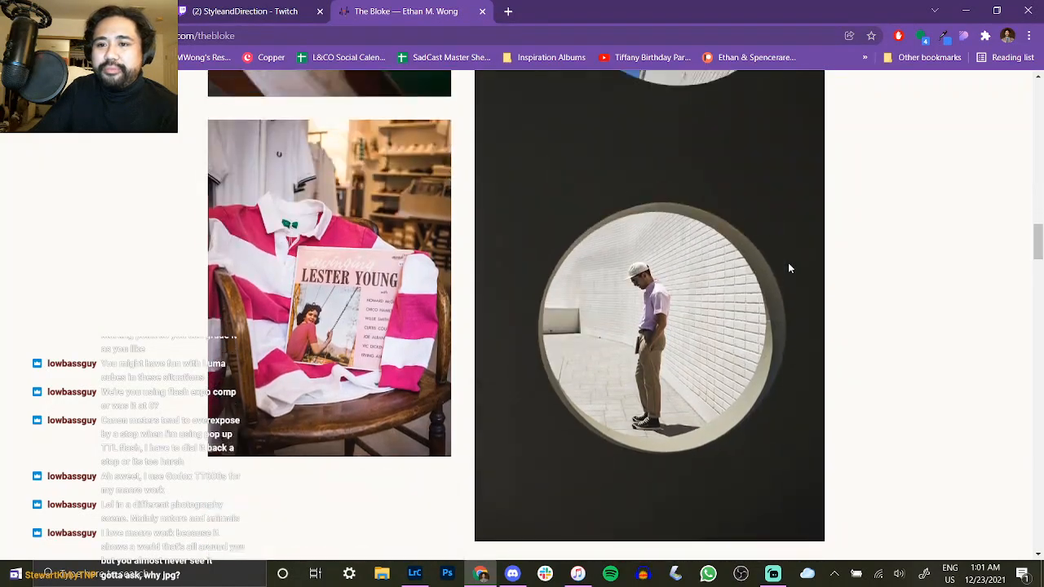
# Examine The Bloke photos from the circular wall opening and canvas bag to the burgundy tie and record bins.
pyautogui.scroll(-5, 585, 296)
pyautogui.scroll(-8, 585, 296)
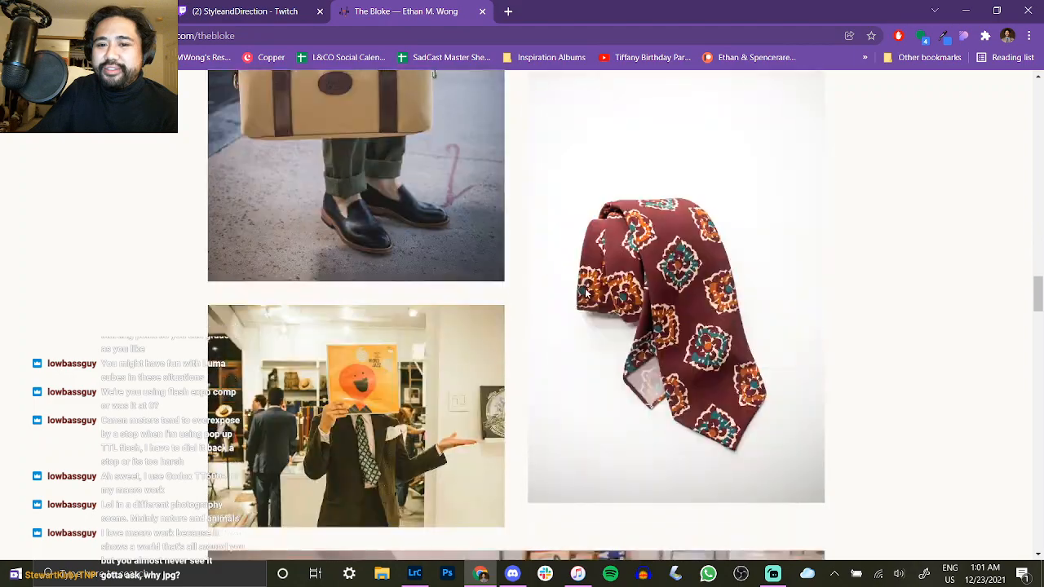
pyautogui.scroll(3, 600, 281)
pyautogui.scroll(2, 887, 220)
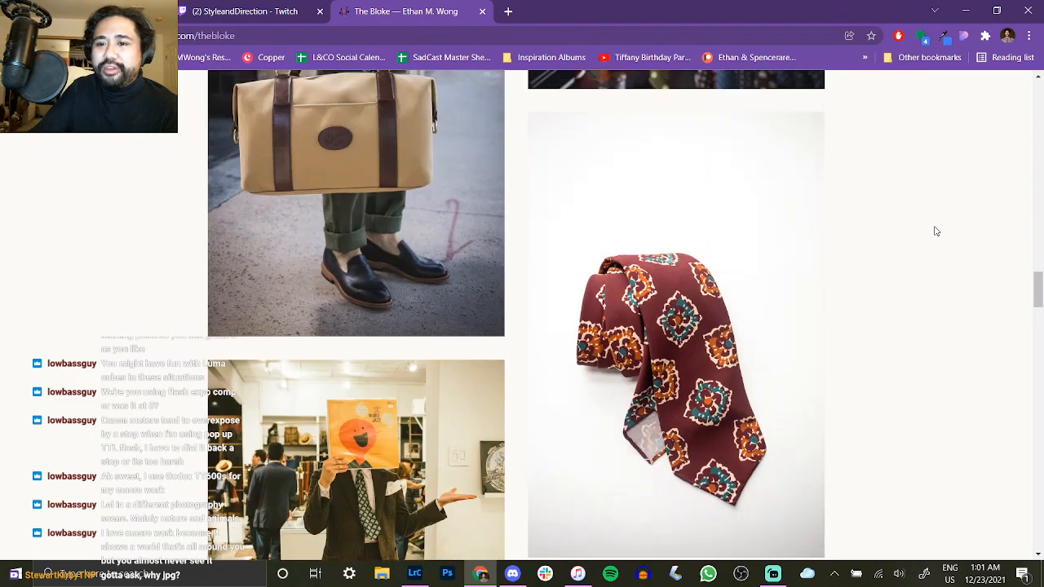
pyautogui.scroll(-5, 564, 375)
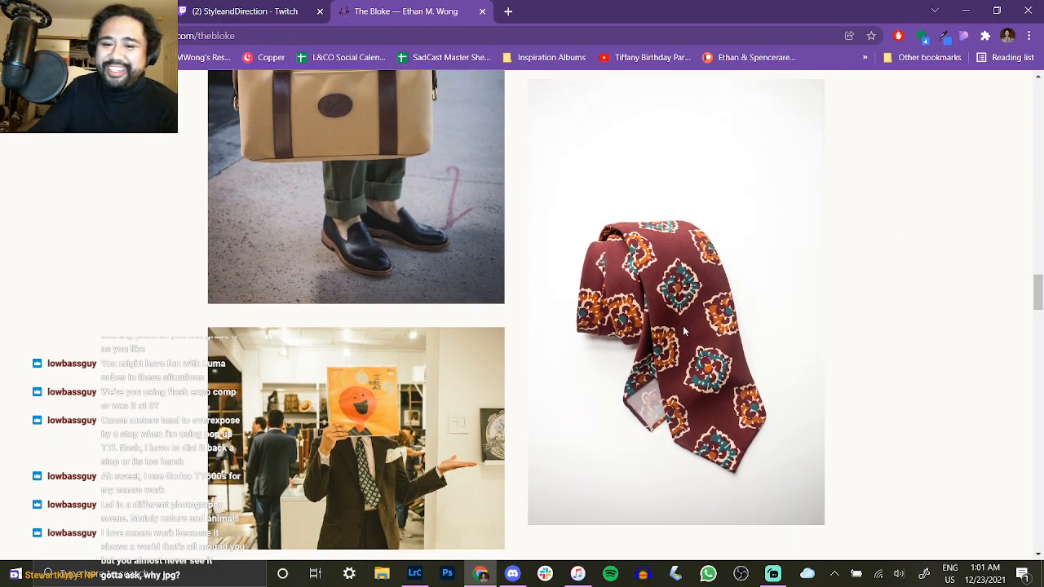
pyautogui.scroll(1, 682, 326)
pyautogui.scroll(-3, 689, 231)
pyautogui.scroll(-6, 689, 228)
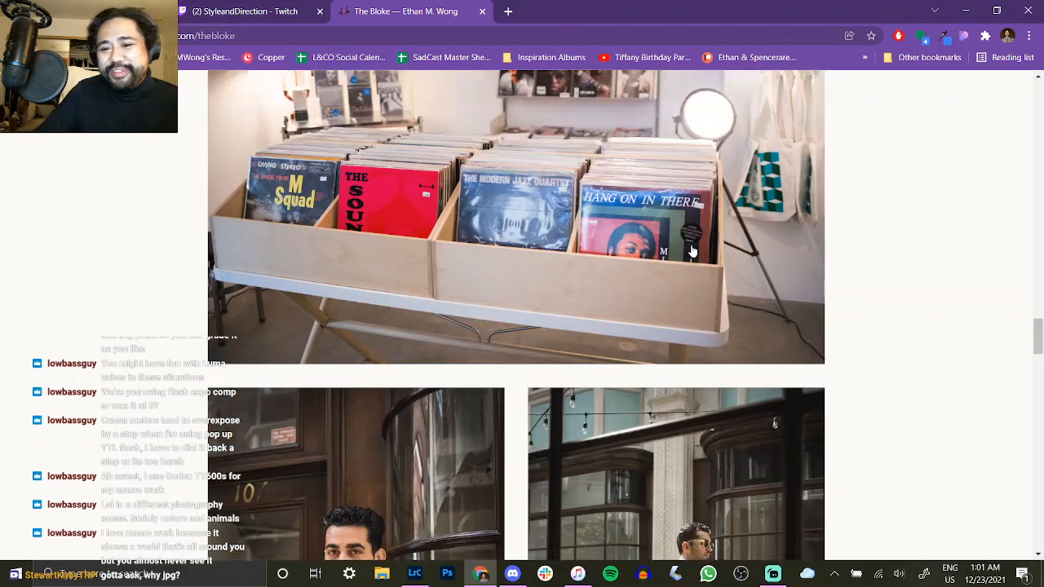
# Examine The Bloke's cream suit portraits, scarf window display, Take Ivy books and wristwatch photos.
pyautogui.scroll(-1, 719, 219)
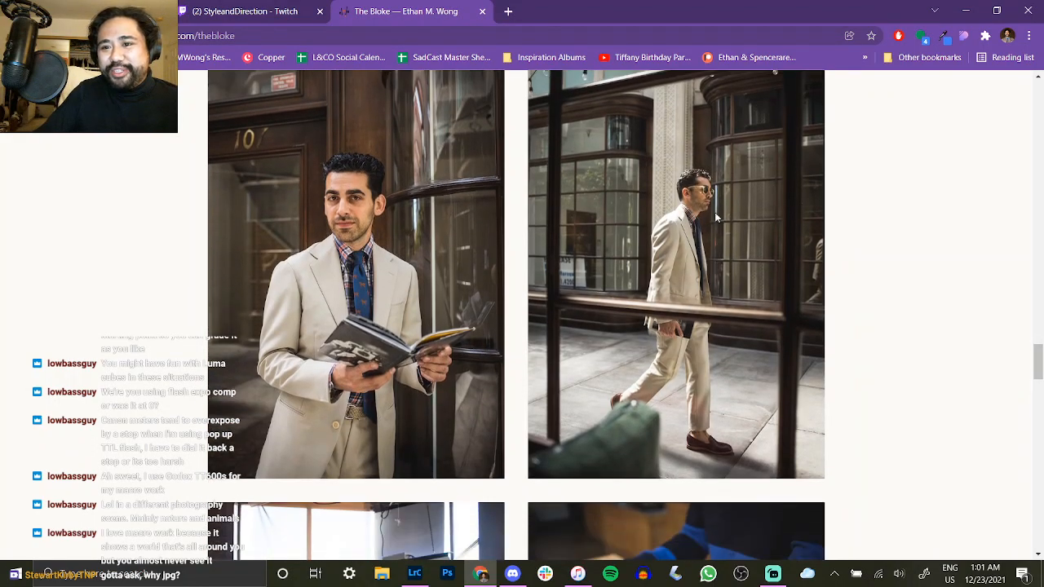
pyautogui.scroll(-8, 322, 273)
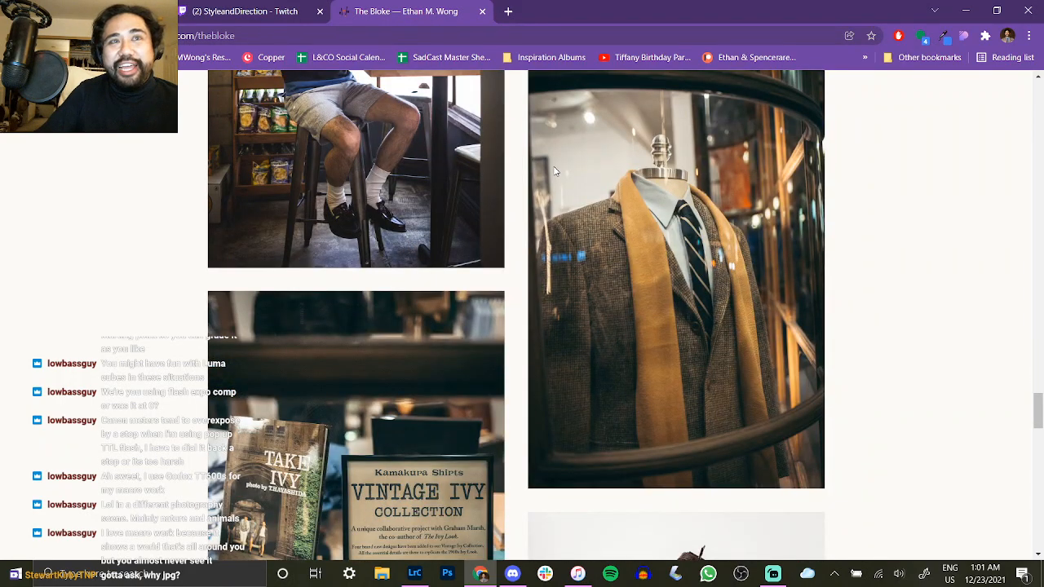
pyautogui.scroll(-3, 522, 276)
pyautogui.scroll(-3, 524, 284)
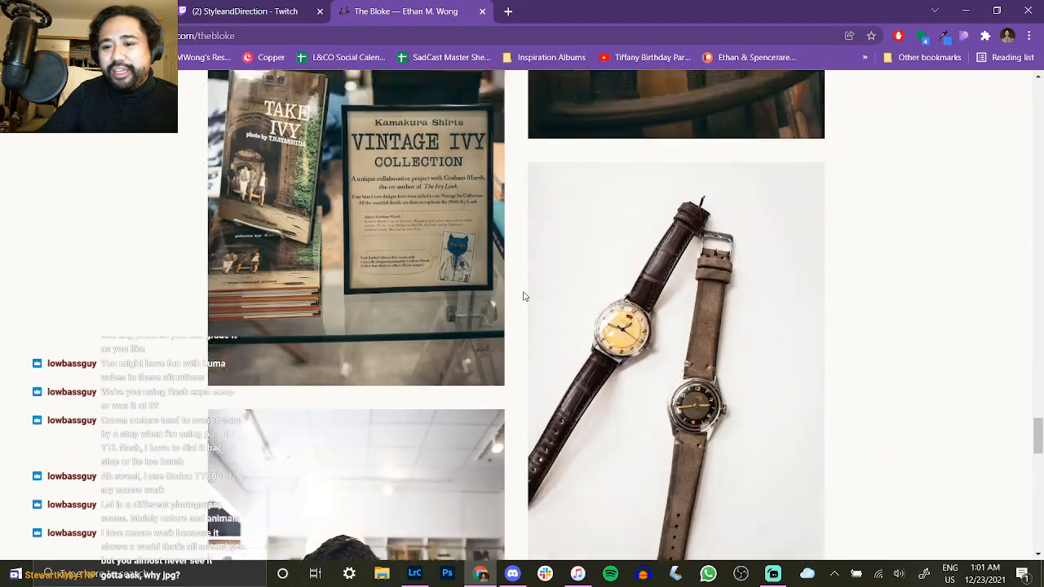
pyautogui.scroll(2, 853, 272)
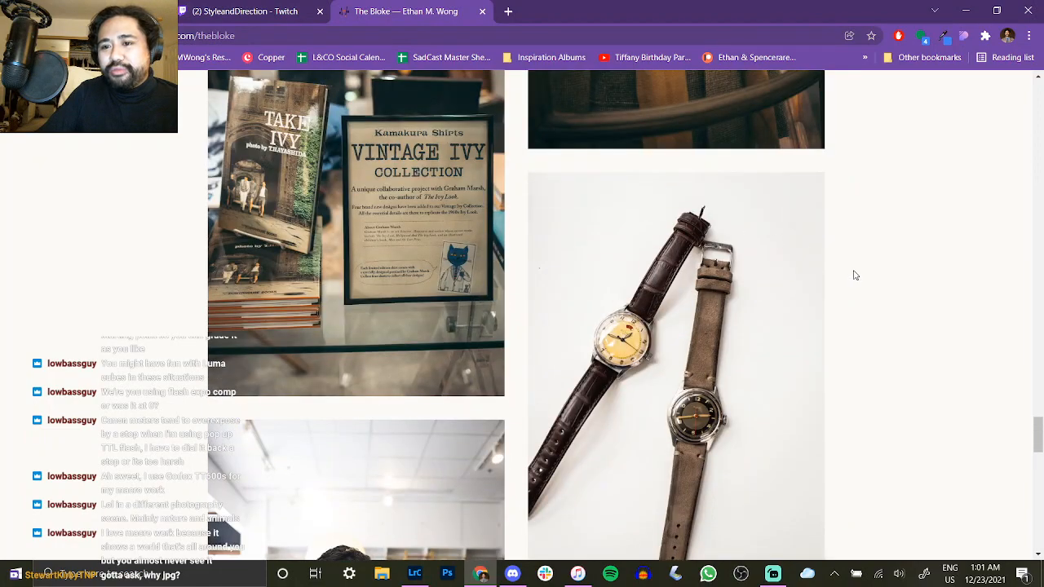
# Examine the grey suit portrait, patterned slippers and shop interior at the gallery's end, and return to The Bloke's introduction.
pyautogui.scroll(-4, 864, 326)
pyautogui.scroll(-5, 687, 413)
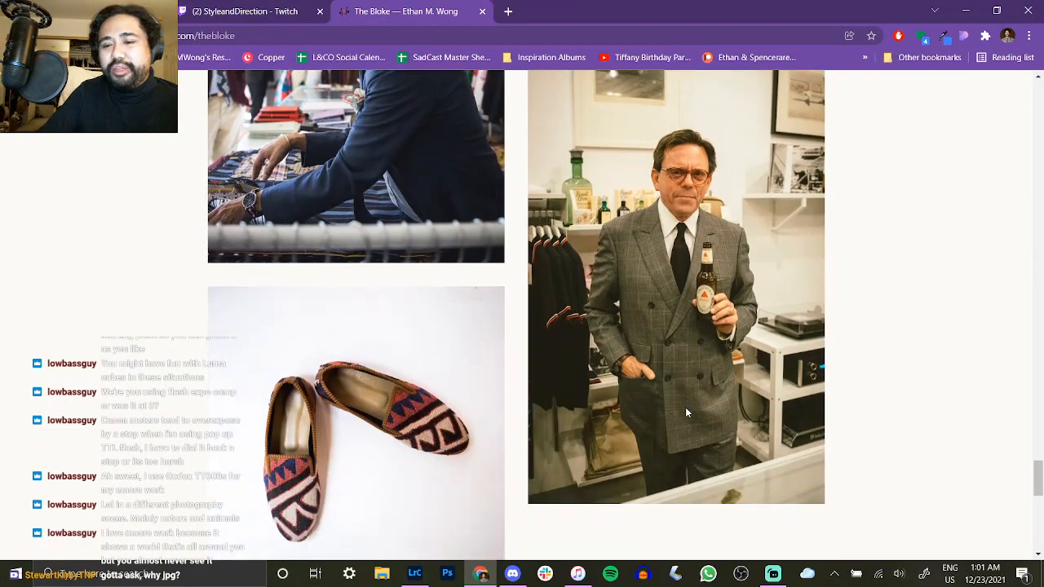
pyautogui.scroll(-6, 829, 346)
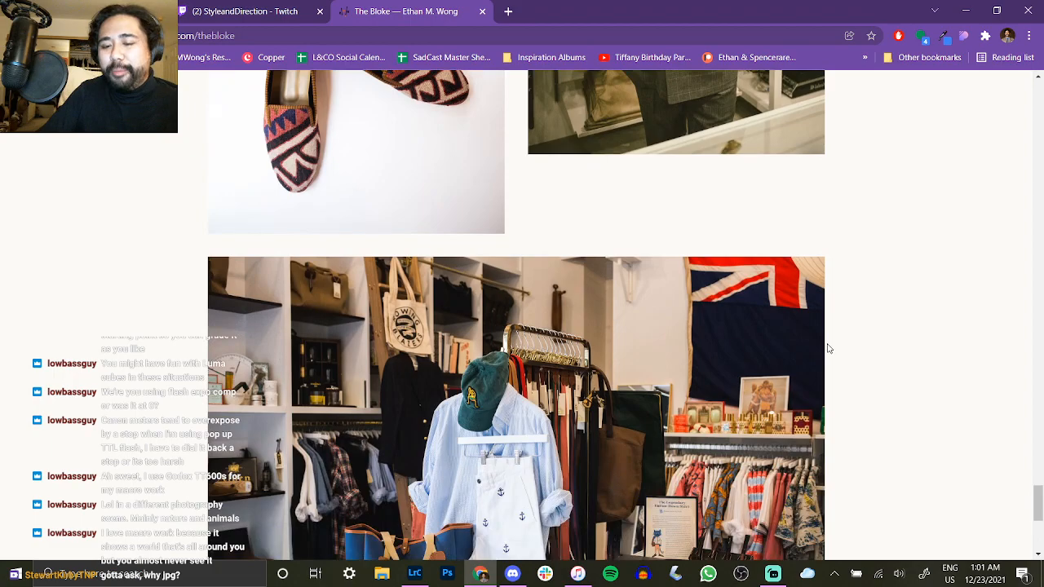
pyautogui.scroll(3, 832, 350)
pyautogui.scroll(-3, 471, 486)
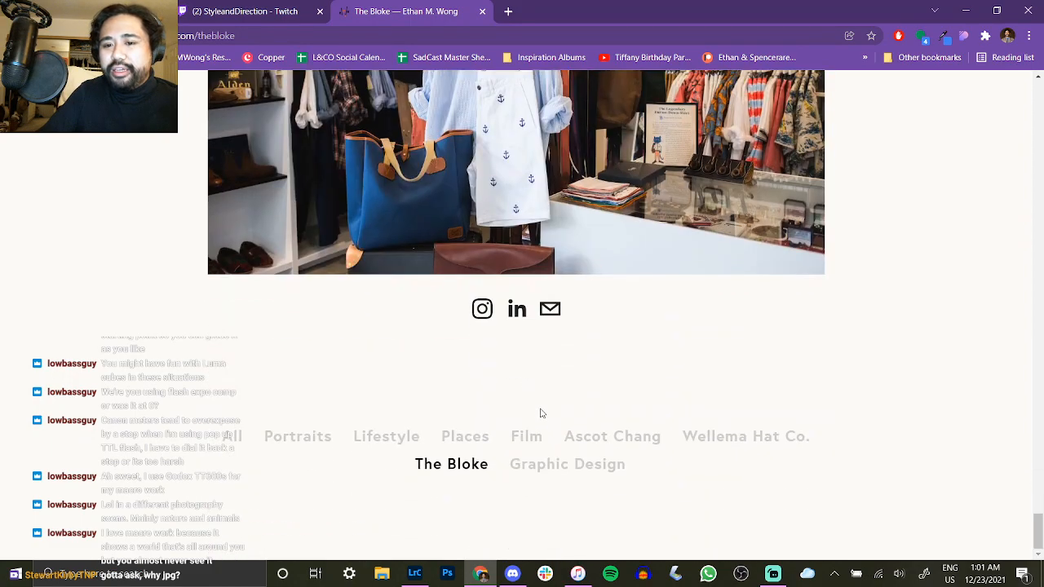
pyautogui.moveTo(1037, 523); pyautogui.dragTo(980, 40)
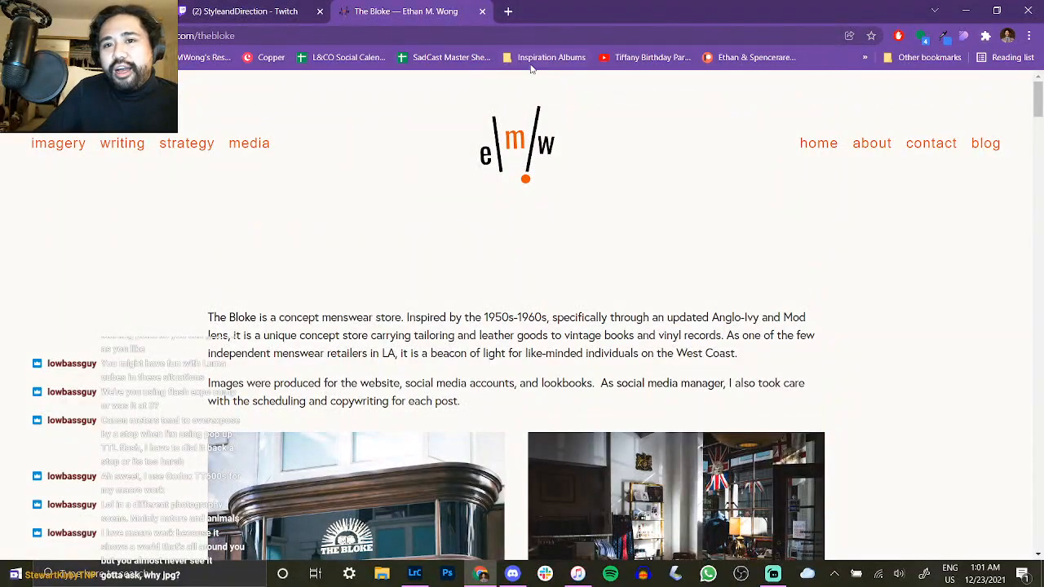
# Search the web for geoguessr and open the GeoGuessr website.
pyautogui.click(470, 36)
pyautogui.write('geog')
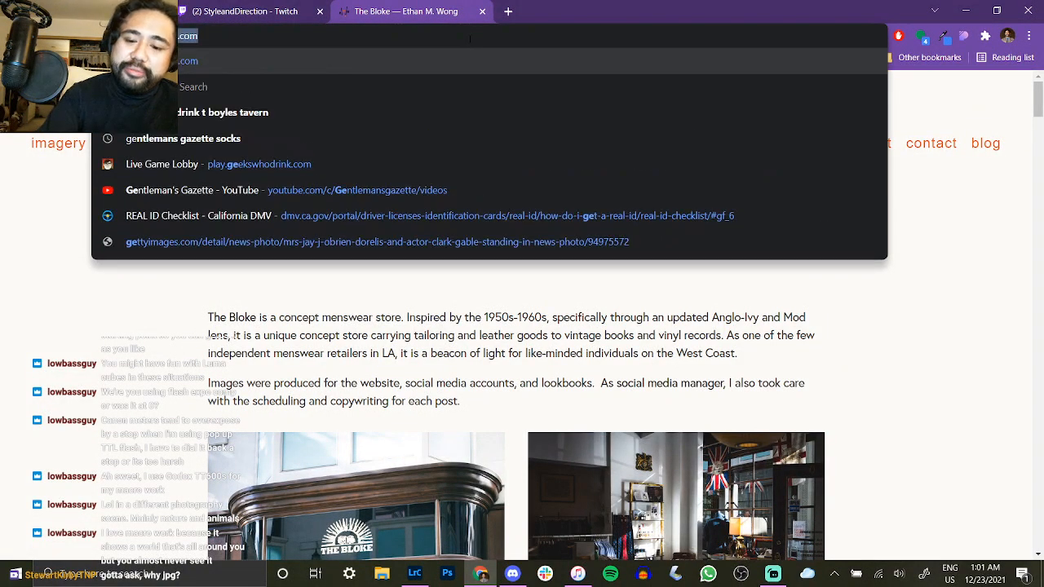
pyautogui.press('BackSpace')
pyautogui.press('BackSpace')
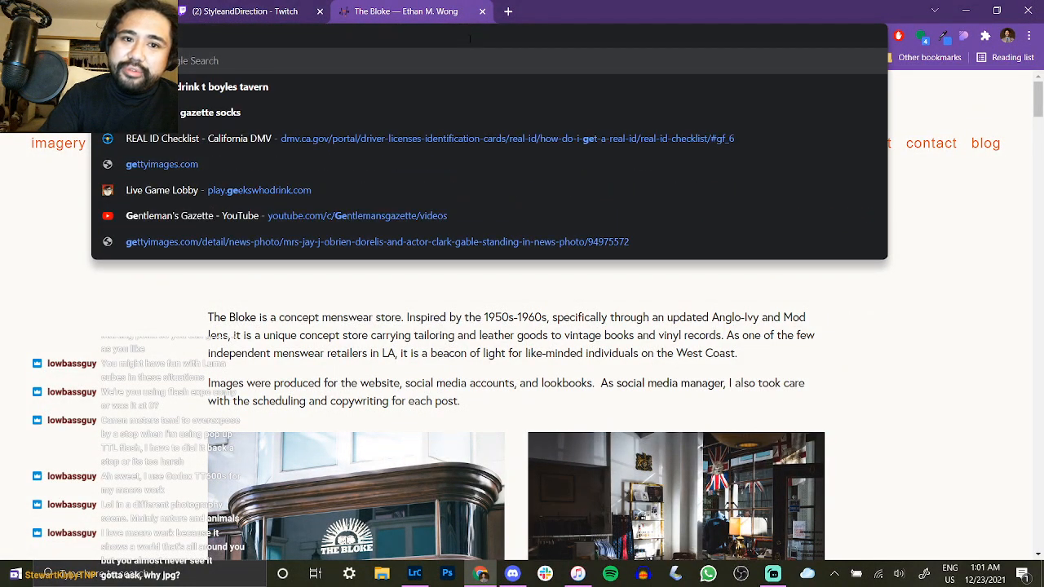
pyautogui.write('o')
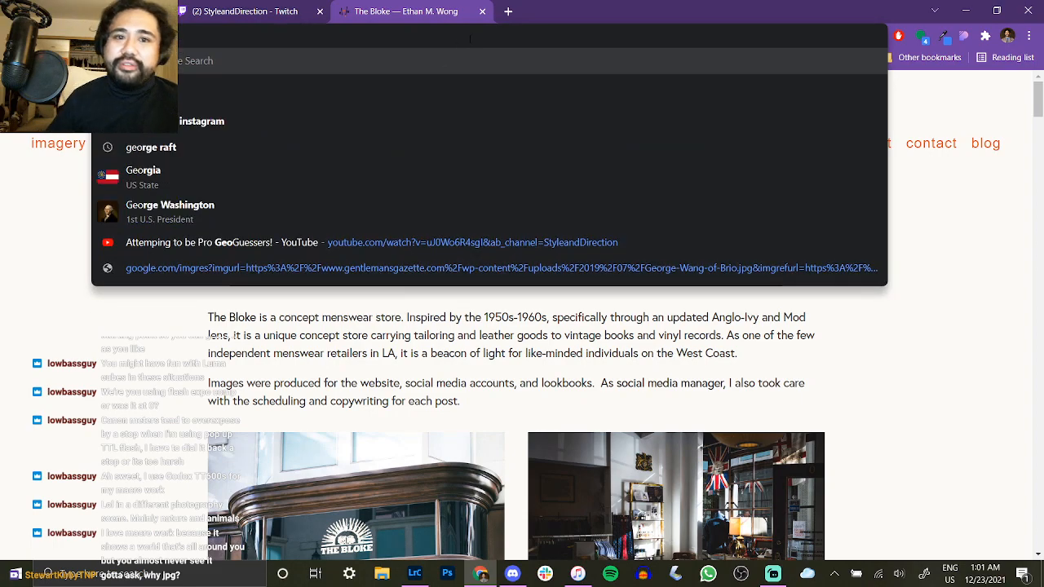
pyautogui.click(442, 84)
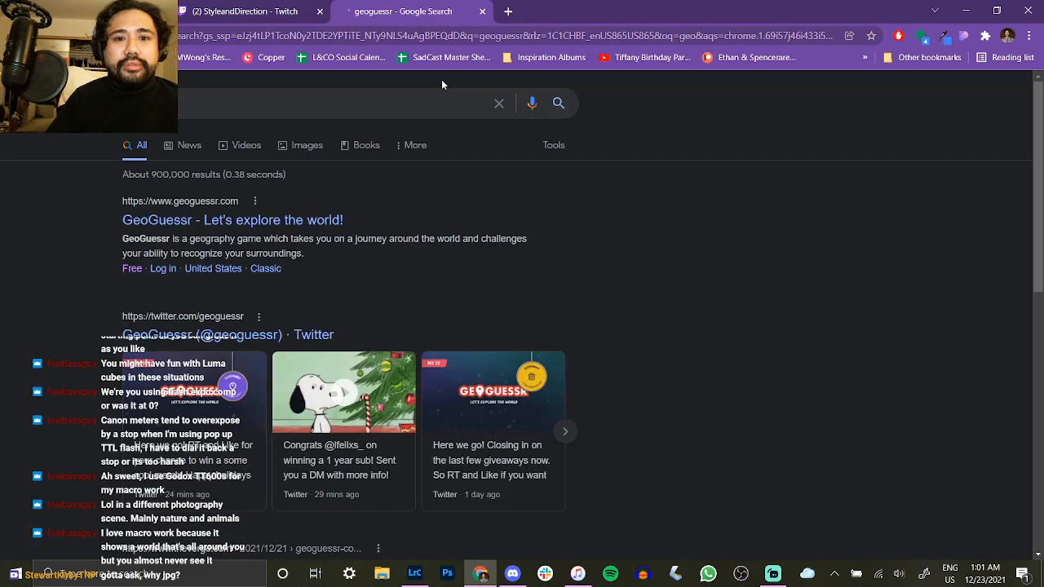
pyautogui.click(315, 220)
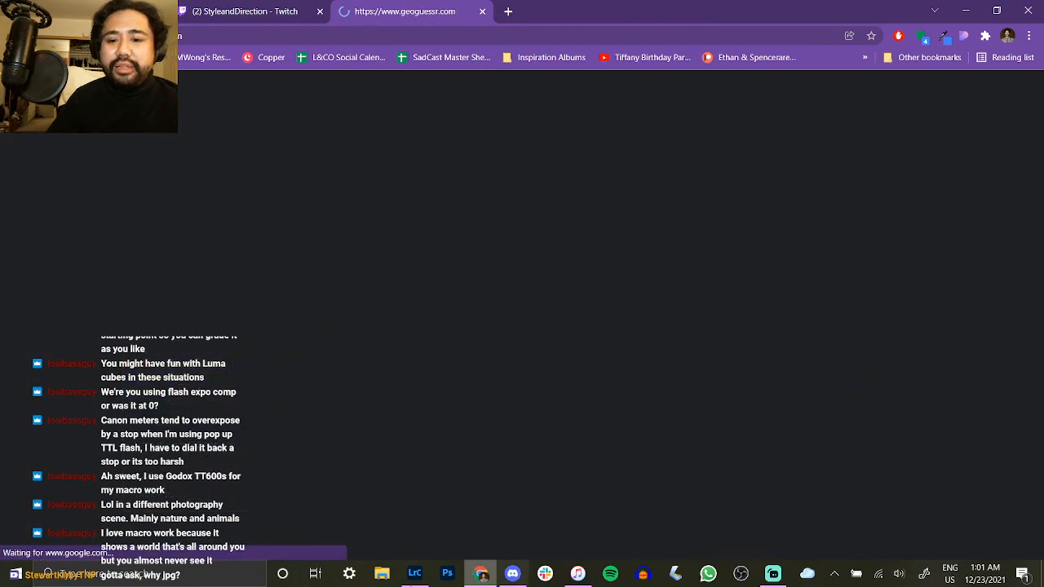